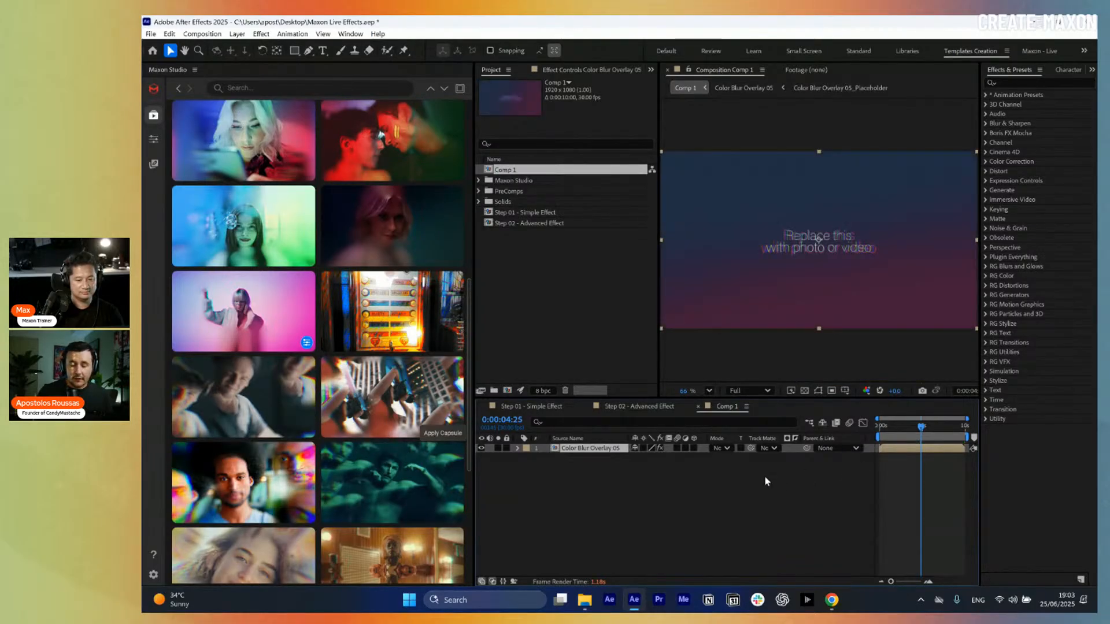
- Replace the Color Blur Overlay 05 capsule's placeholder with Sample 04.mp4 from the Footage folder, and preview it at several times
mouse_move(248, 306)
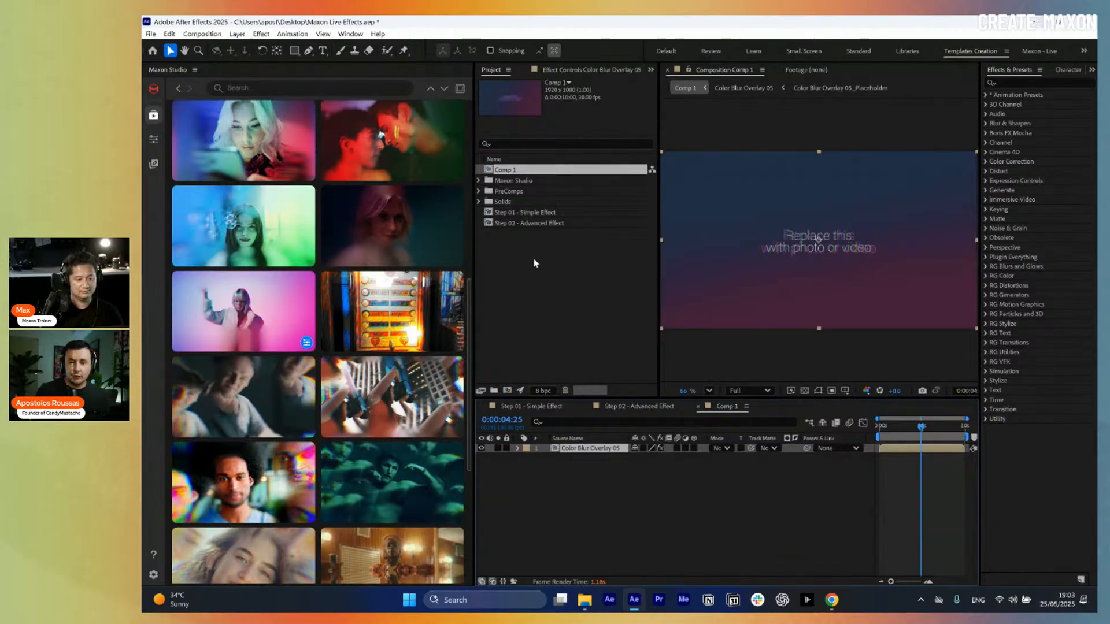
click(152, 140)
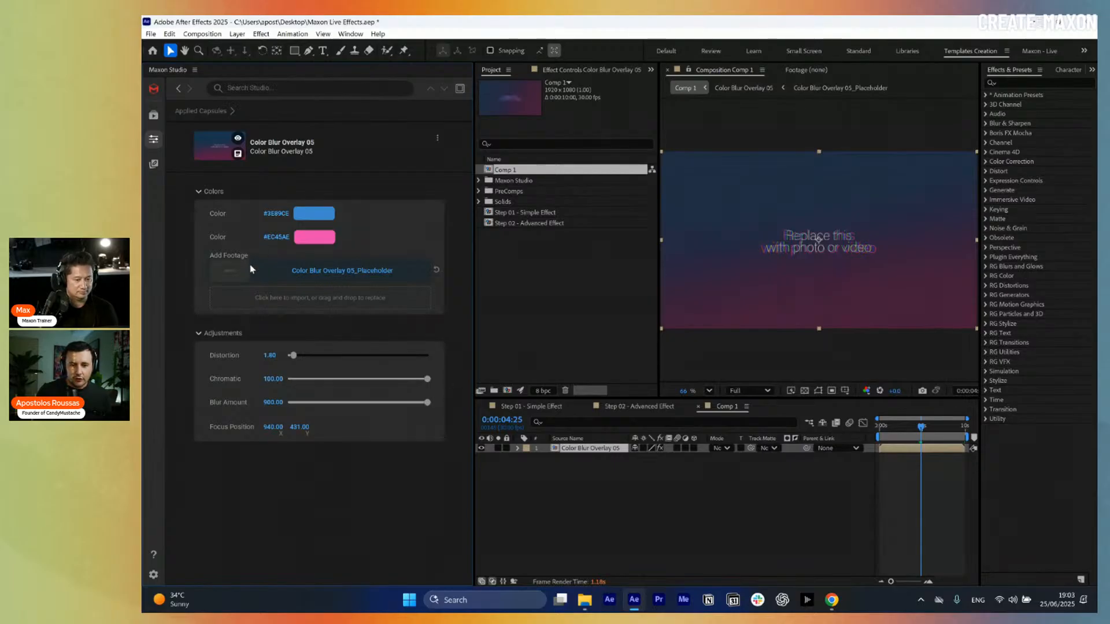
click(585, 597)
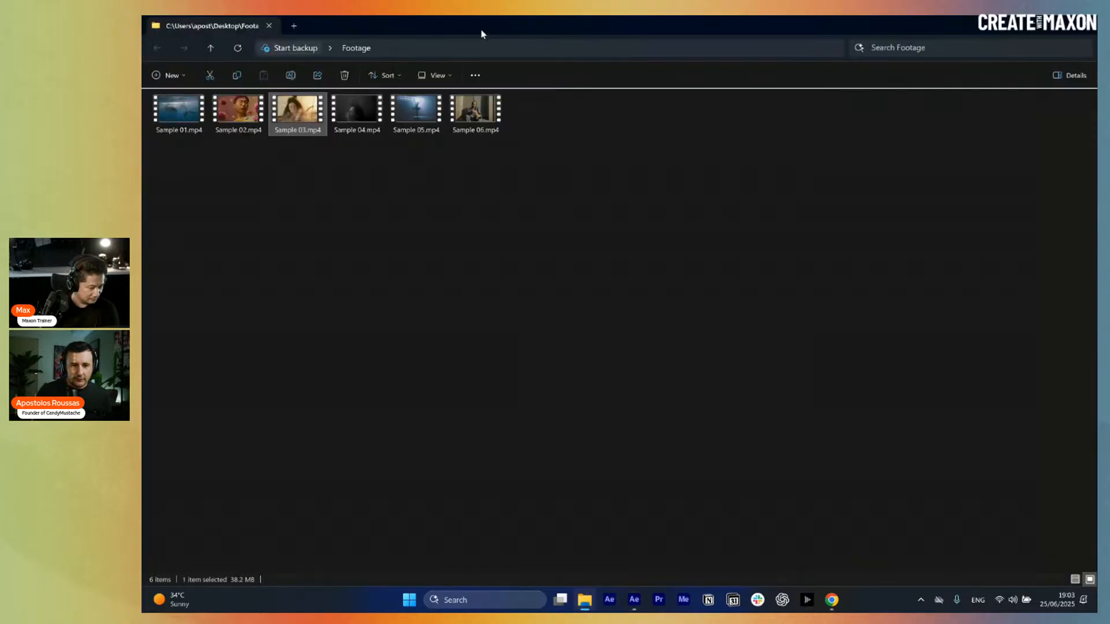
drag(485, 32, 691, 309)
drag(602, 390, 288, 299)
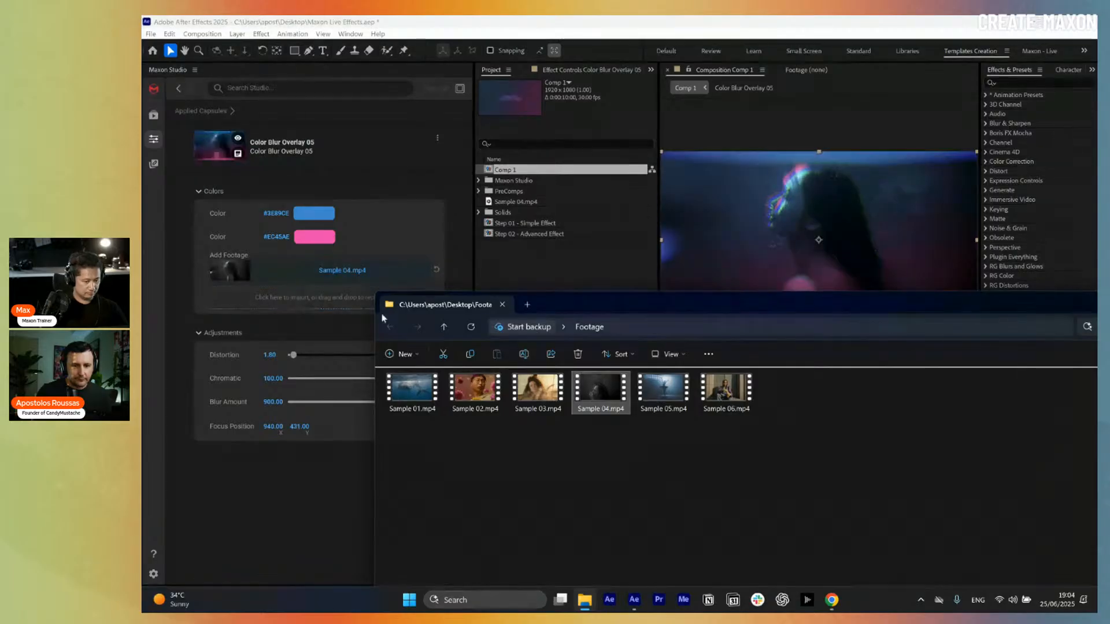
click(563, 274)
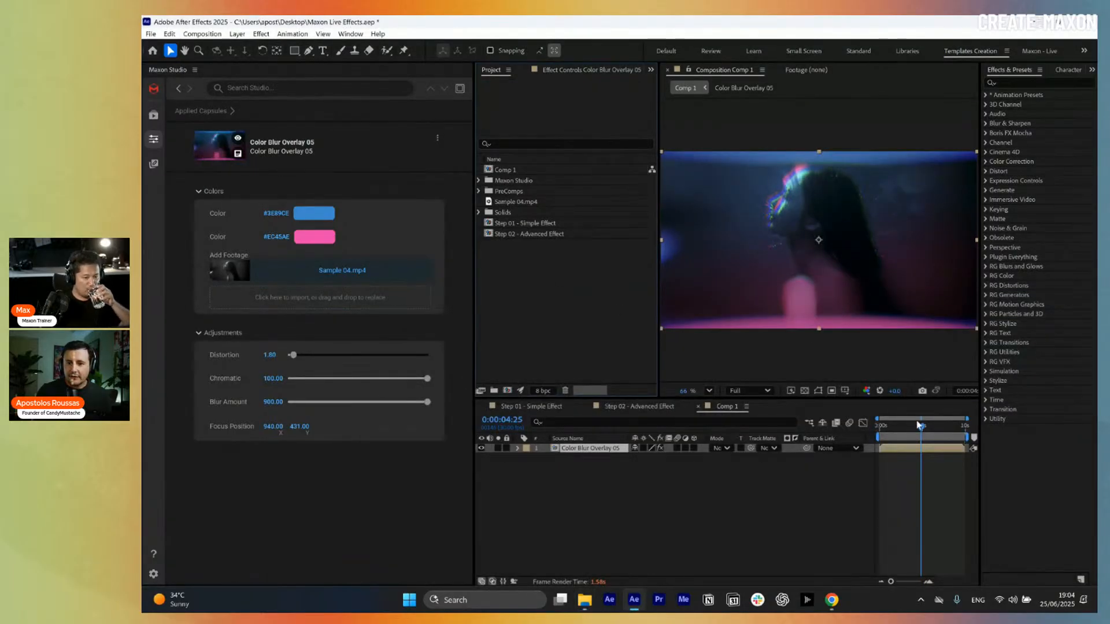
drag(920, 427, 900, 434)
click(931, 435)
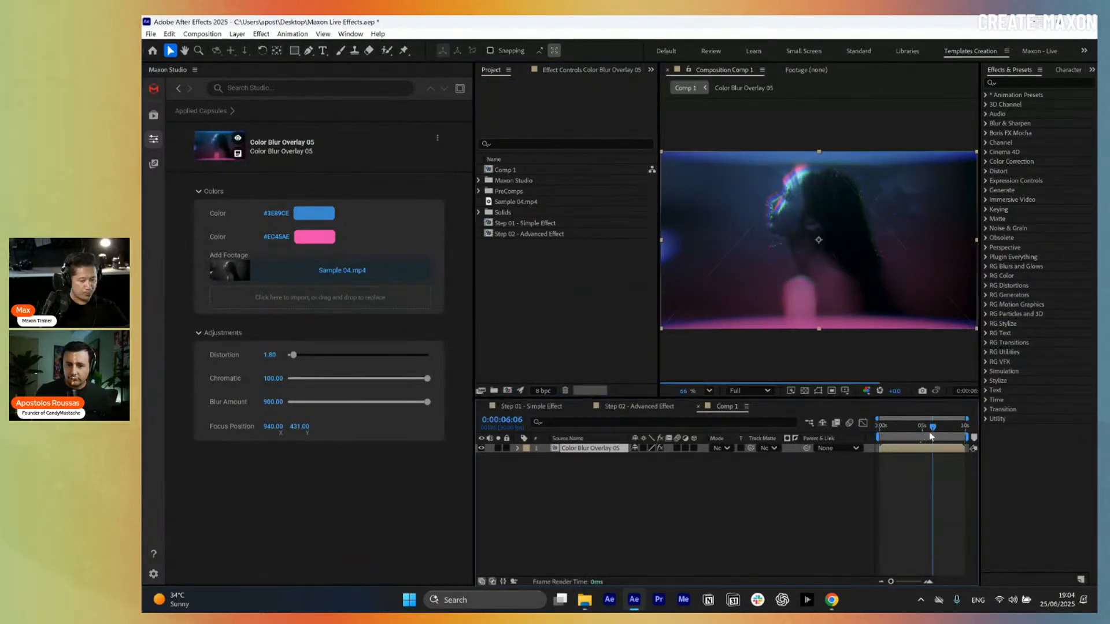
click(899, 433)
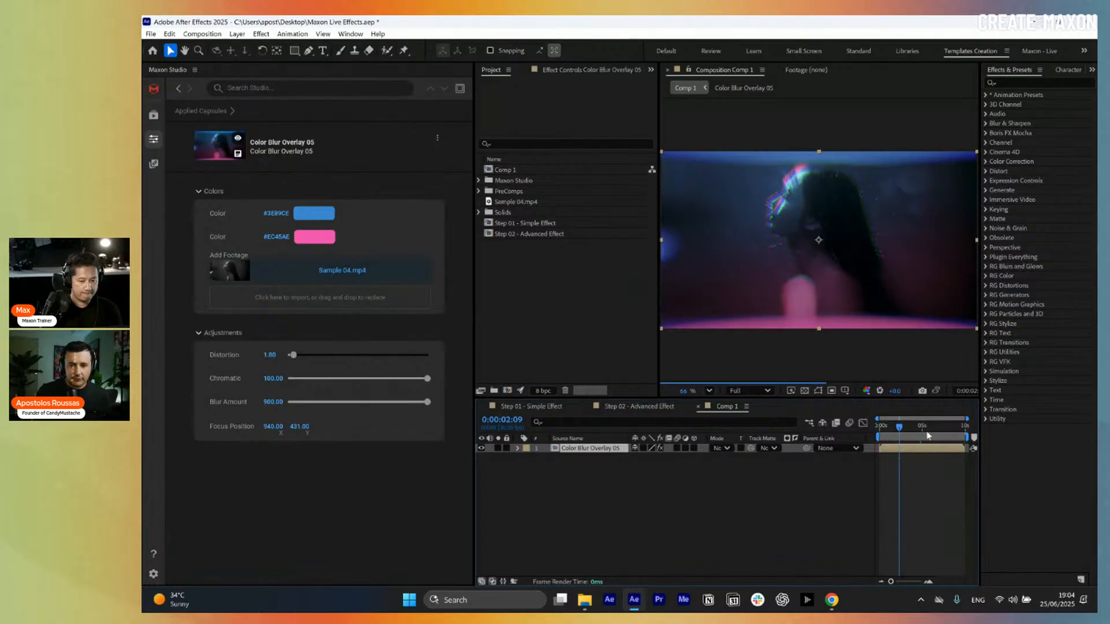
- Import Sample 05.mp4 from the Footage folder, use it as the Color Blur Overlay 05 capsule's footage, and play the composition
click(585, 600)
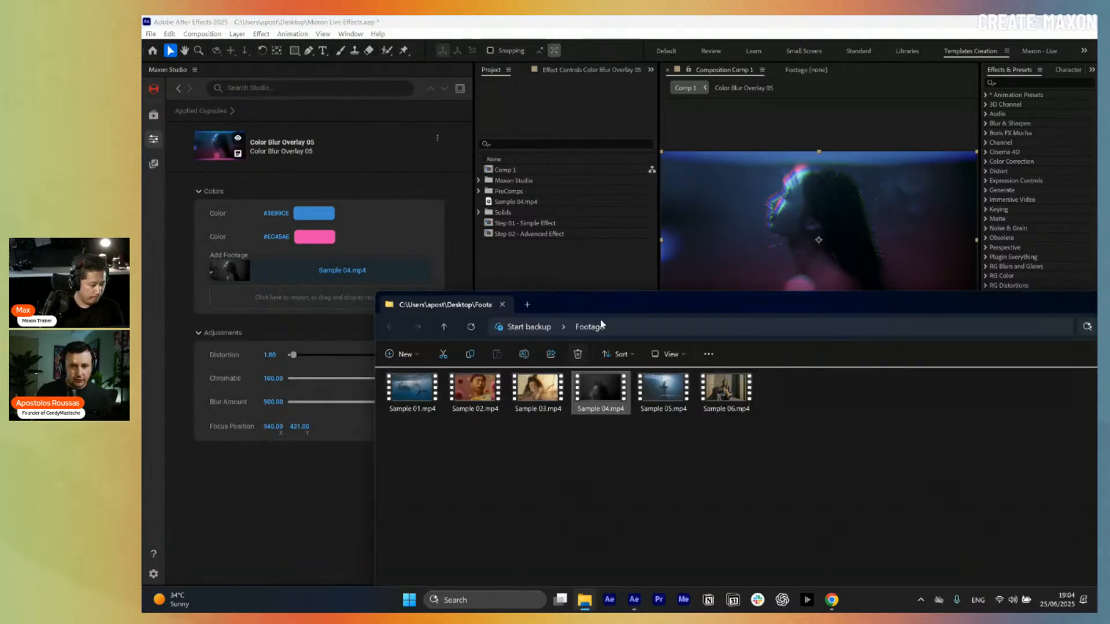
drag(604, 307, 614, 400)
drag(681, 487, 545, 307)
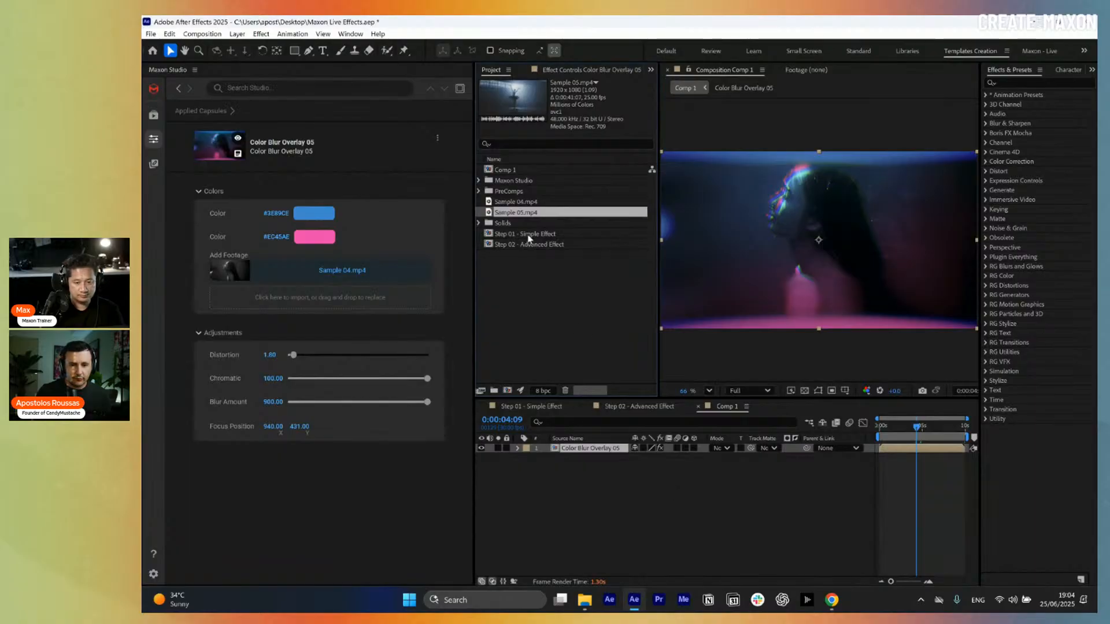
drag(324, 296, 321, 300)
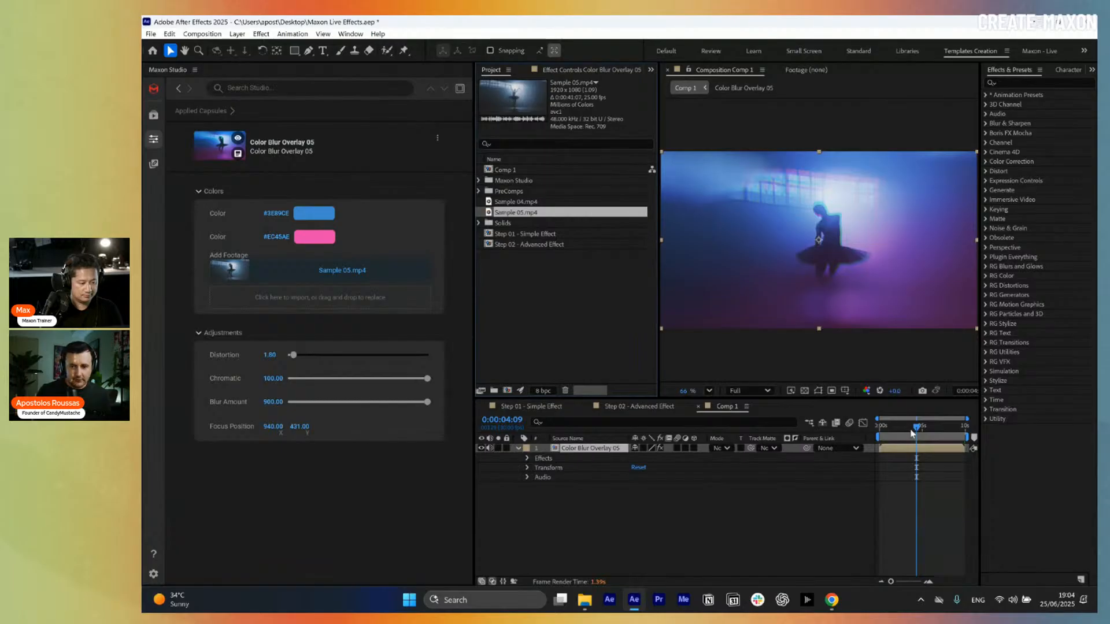
click(893, 432)
key(space)
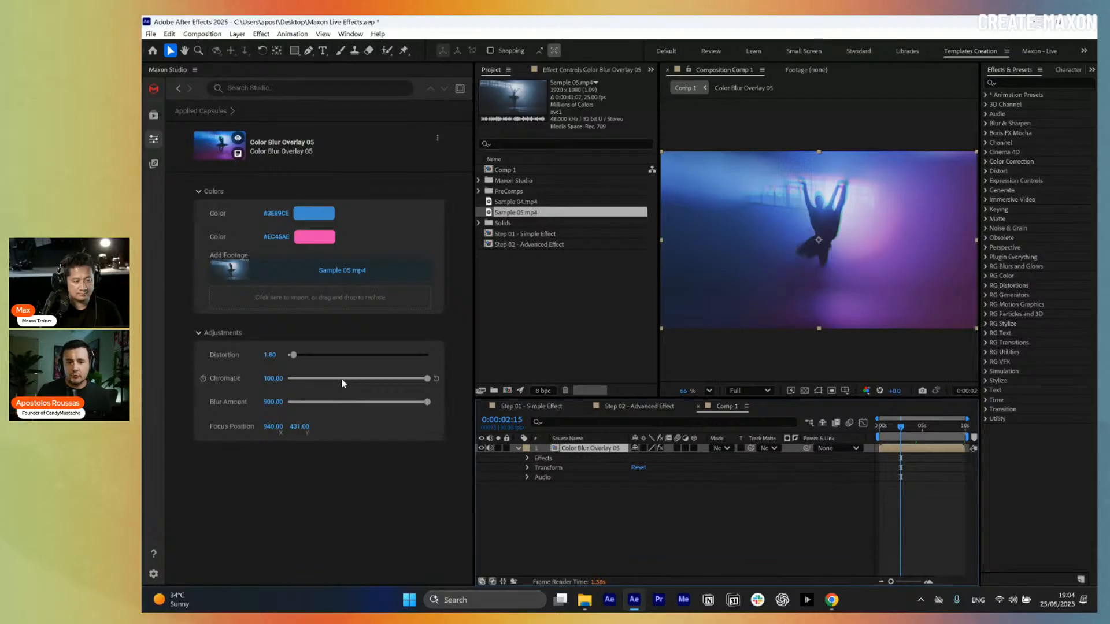
- Delete Comp 1, the Maxon Studio folder, Sample 04.mp4 and Sample 05.mp4 from the project
click(536, 202)
shift+click(538, 213)
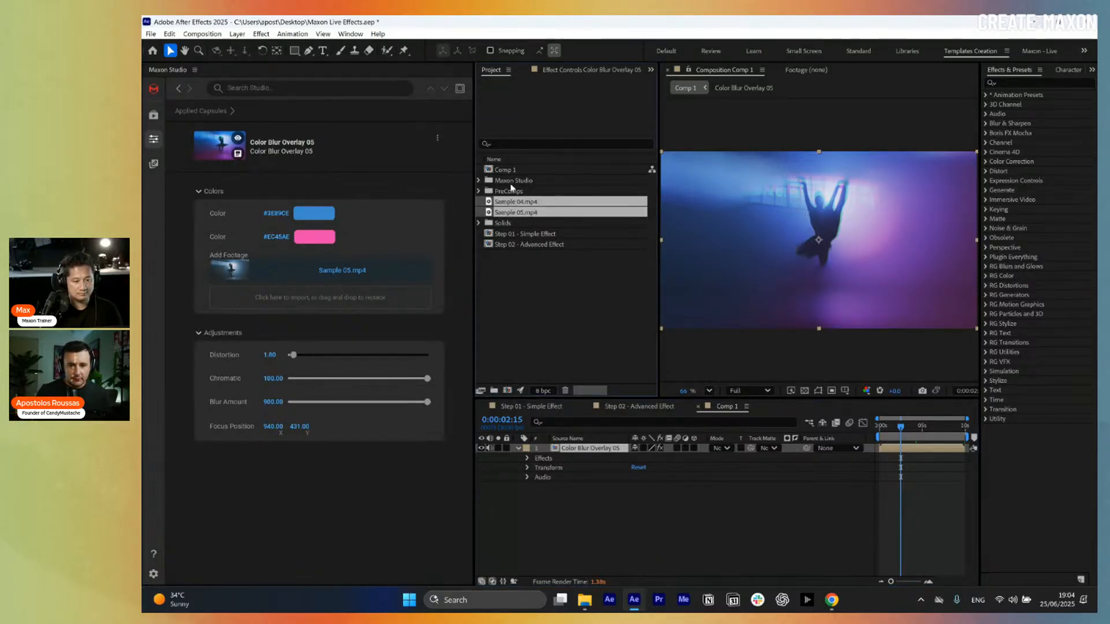
shift+click(512, 182)
shift+click(512, 171)
key(Delete)
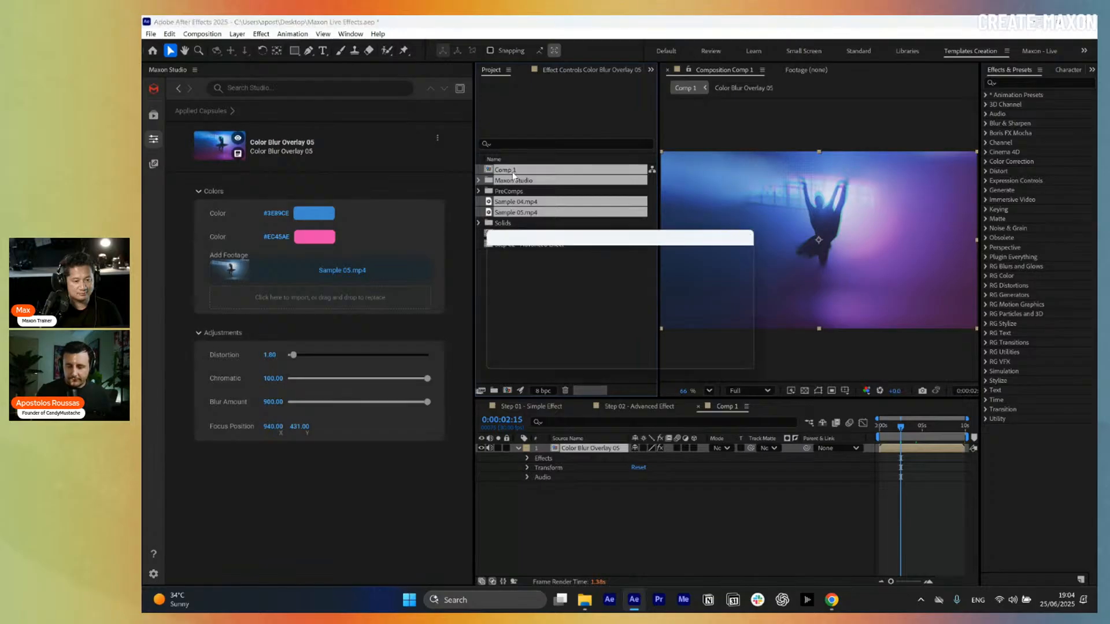
key(Return)
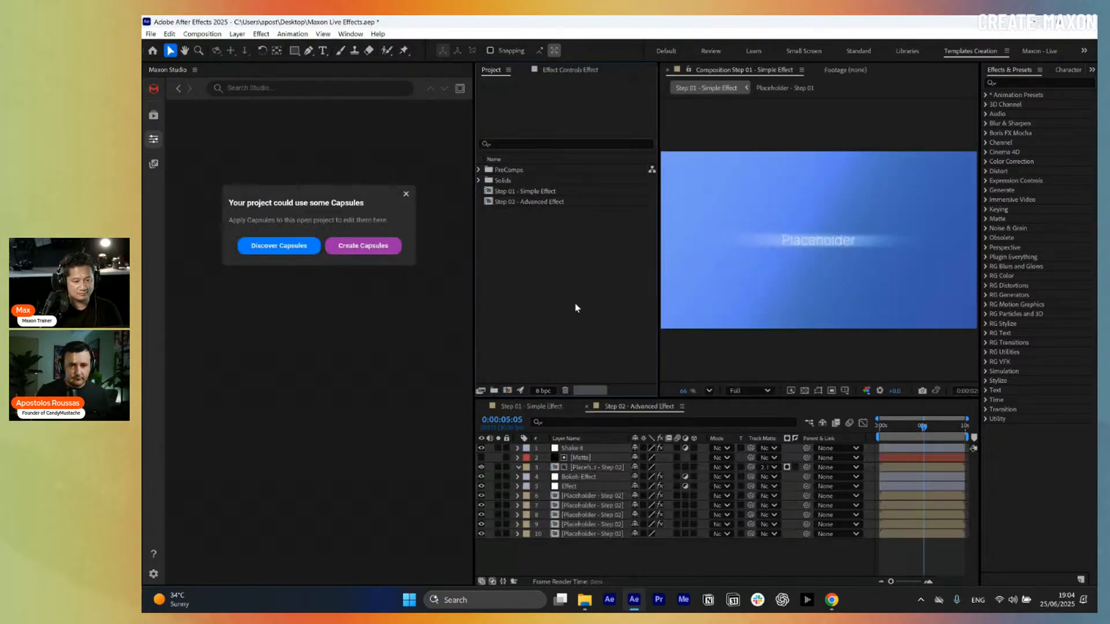
- Browse the Effect Capsules in Maxon Studio and examine the previews of the overlay effects
click(152, 116)
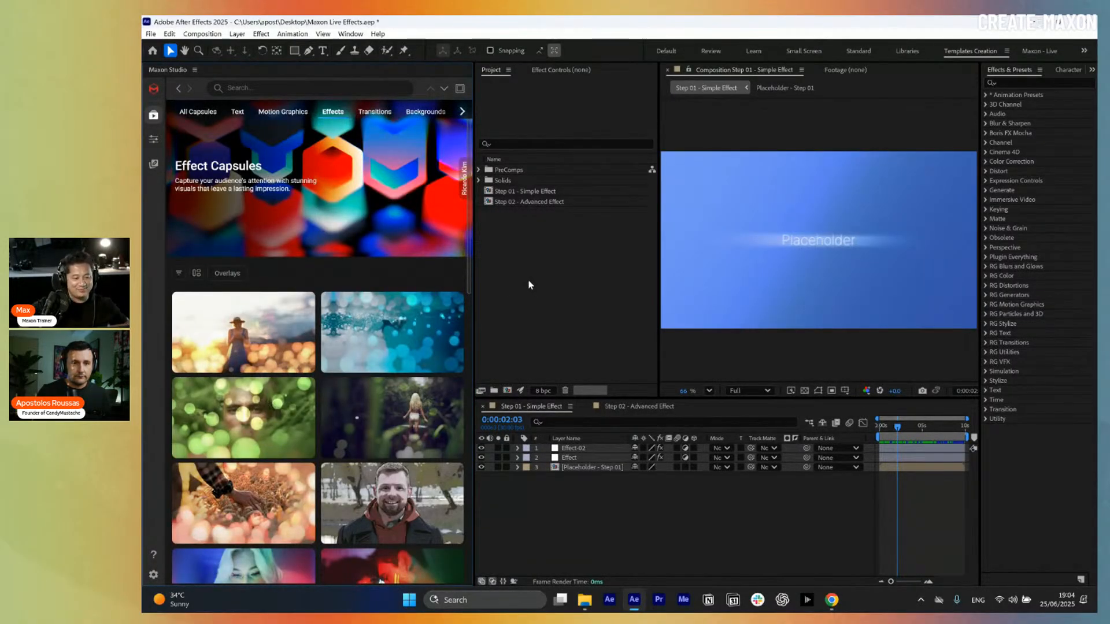
mouse_move(397, 366)
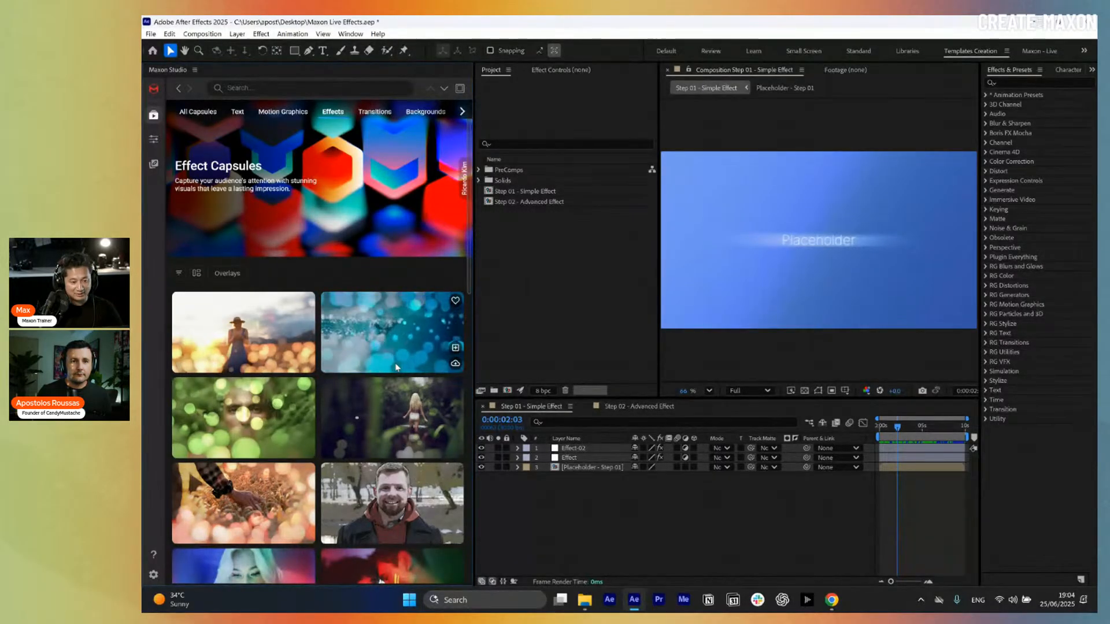
mouse_move(257, 362)
mouse_move(260, 413)
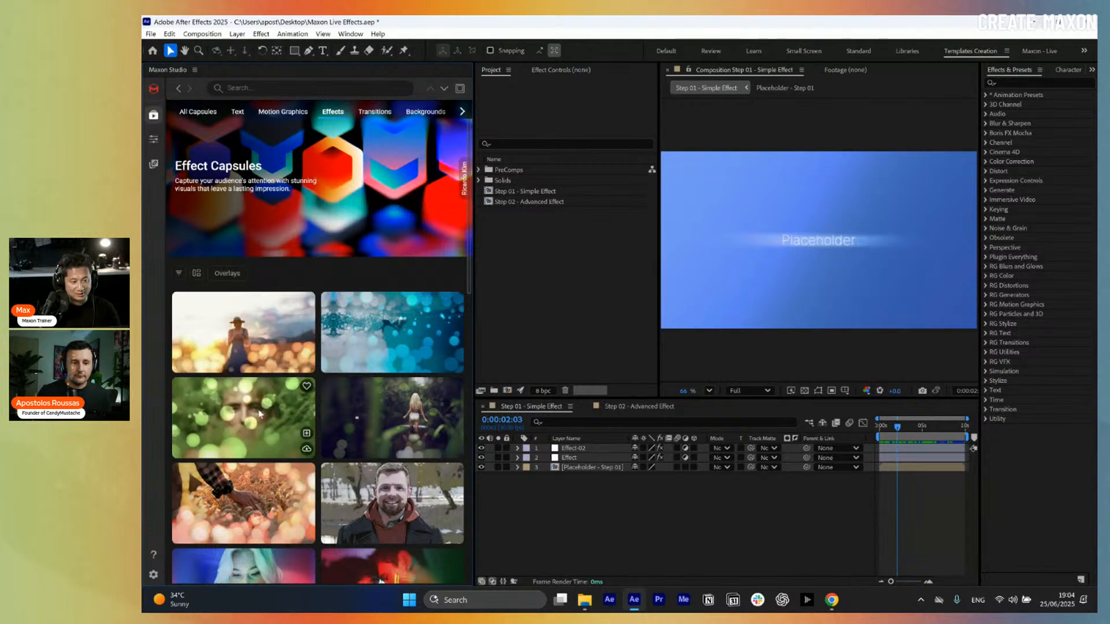
scroll(259, 412, down, 3)
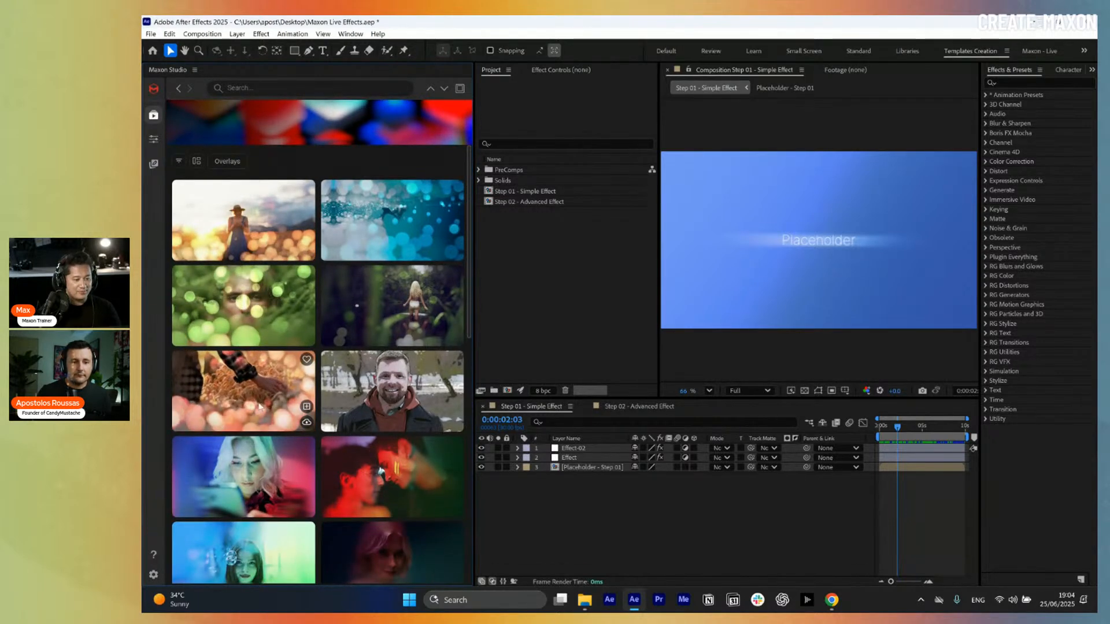
mouse_move(252, 463)
scroll(252, 463, down, 3)
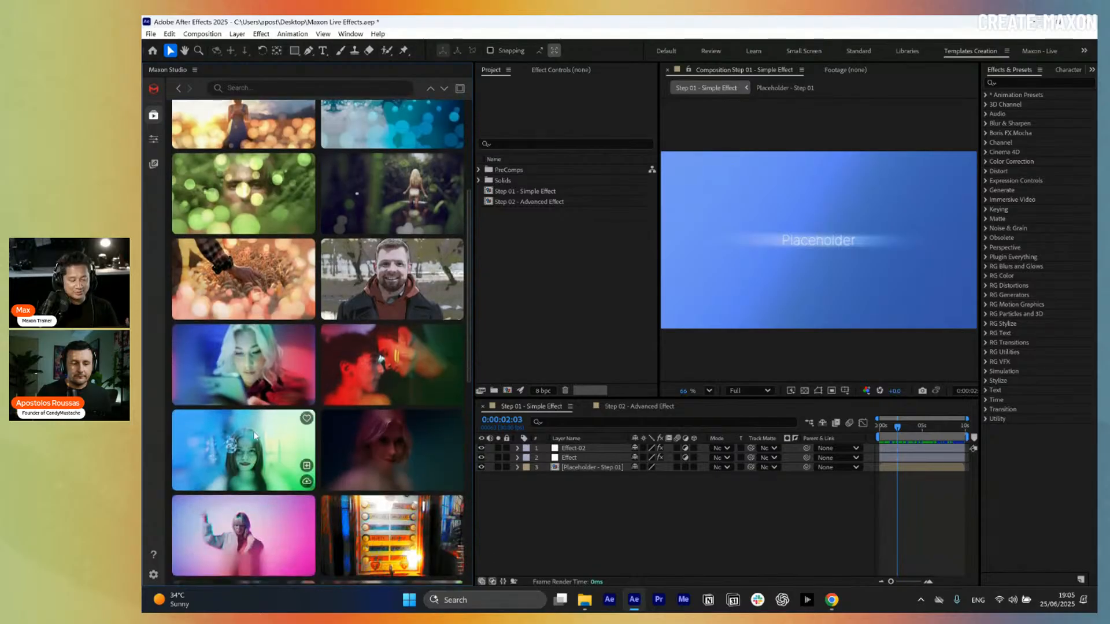
scroll(253, 431, down, 3)
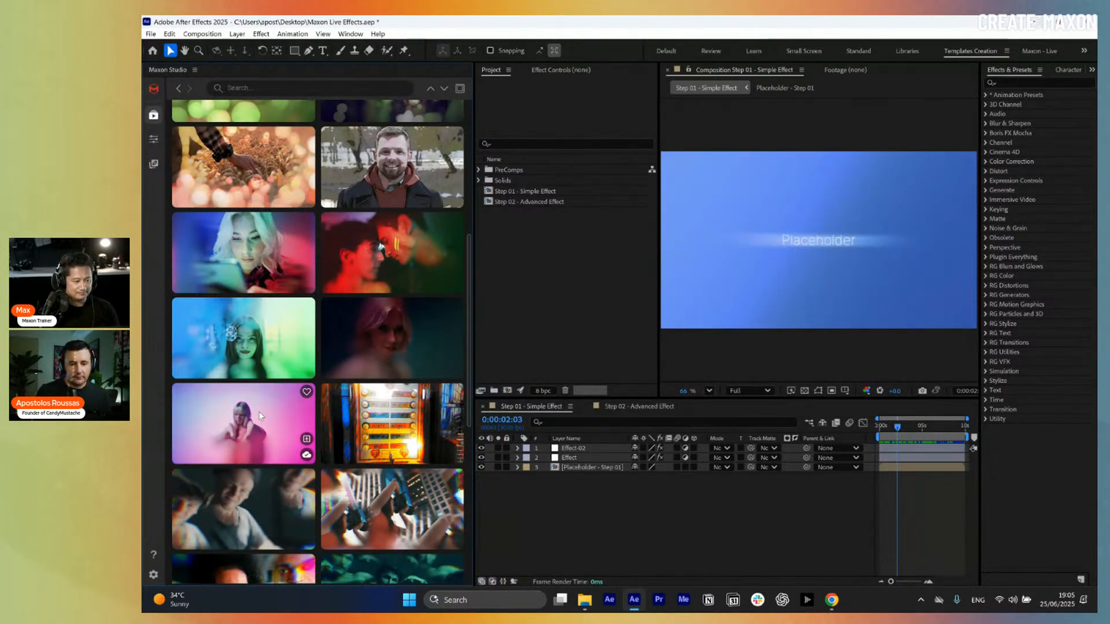
scroll(261, 413, down, 1)
scroll(263, 415, down, 1)
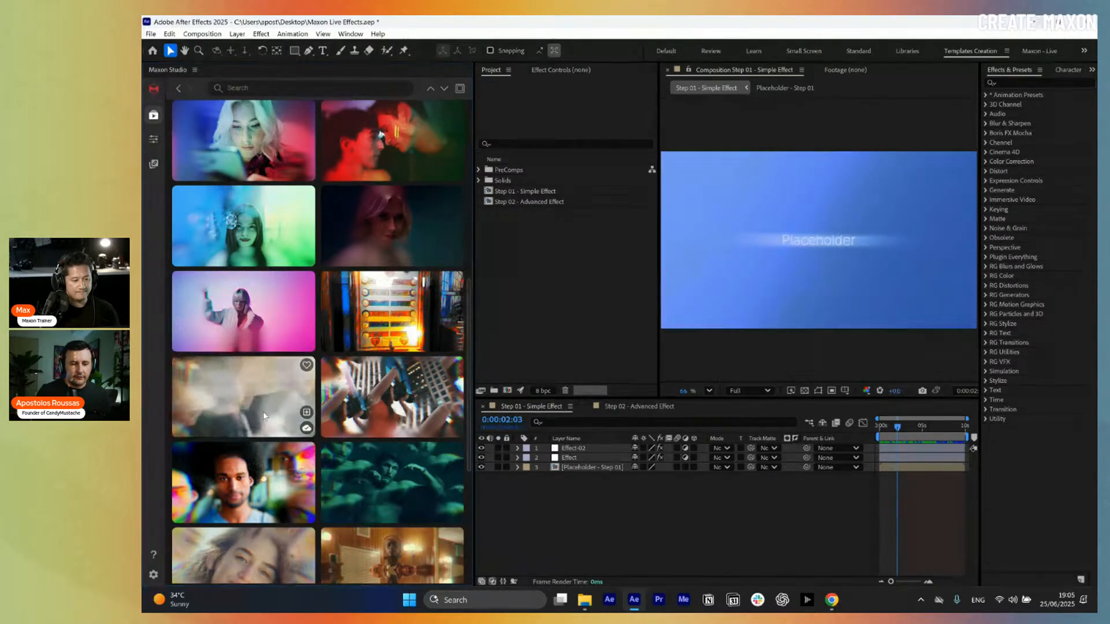
scroll(263, 415, down, 3)
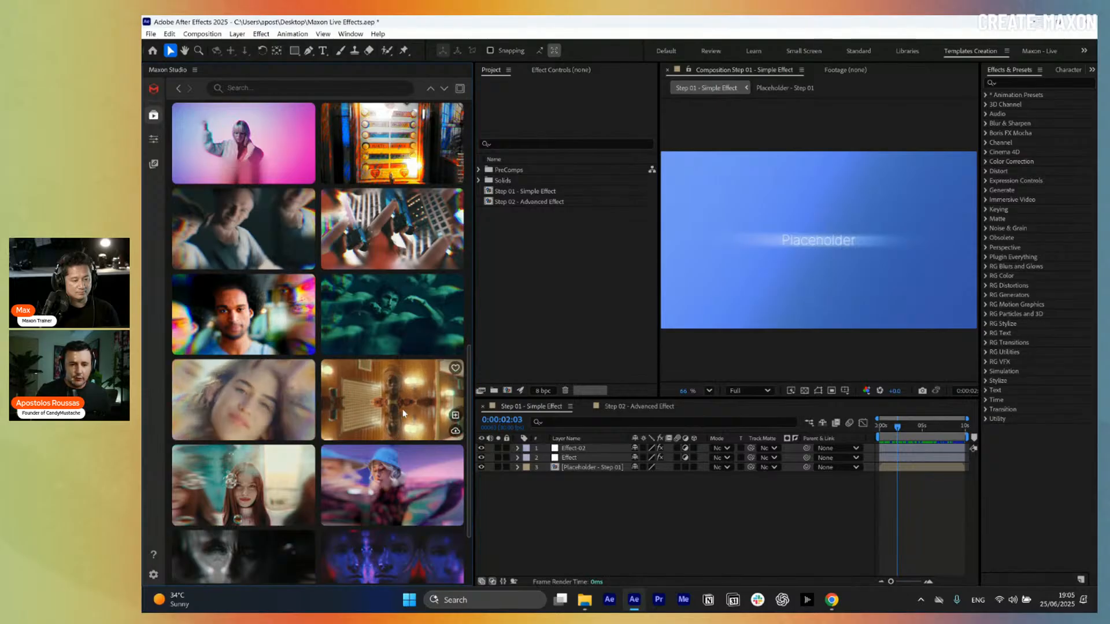
scroll(260, 488, down, 2)
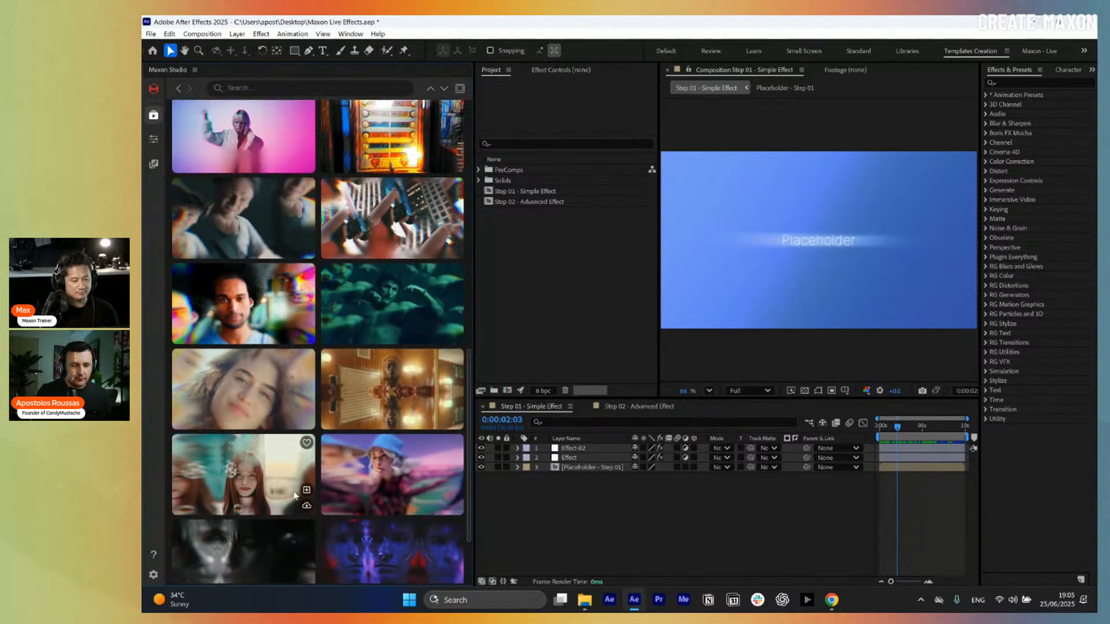
scroll(286, 487, up, 10)
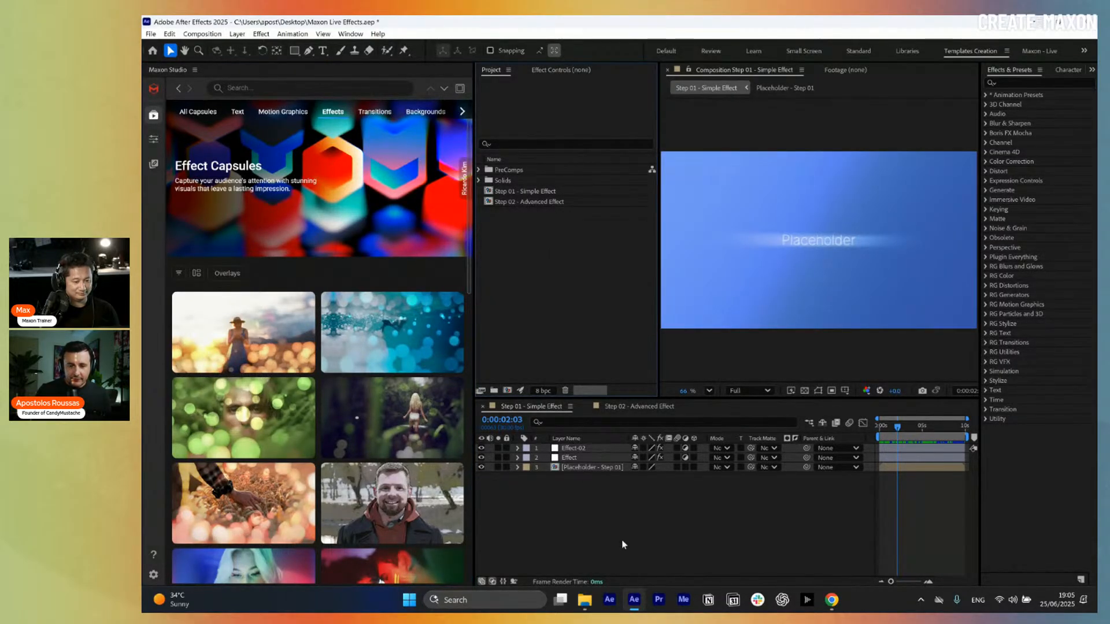
click(569, 458)
click(575, 449)
mouse_move(898, 428)
mouse_down()
mouse_move(917, 432)
mouse_move(907, 442)
mouse_up()
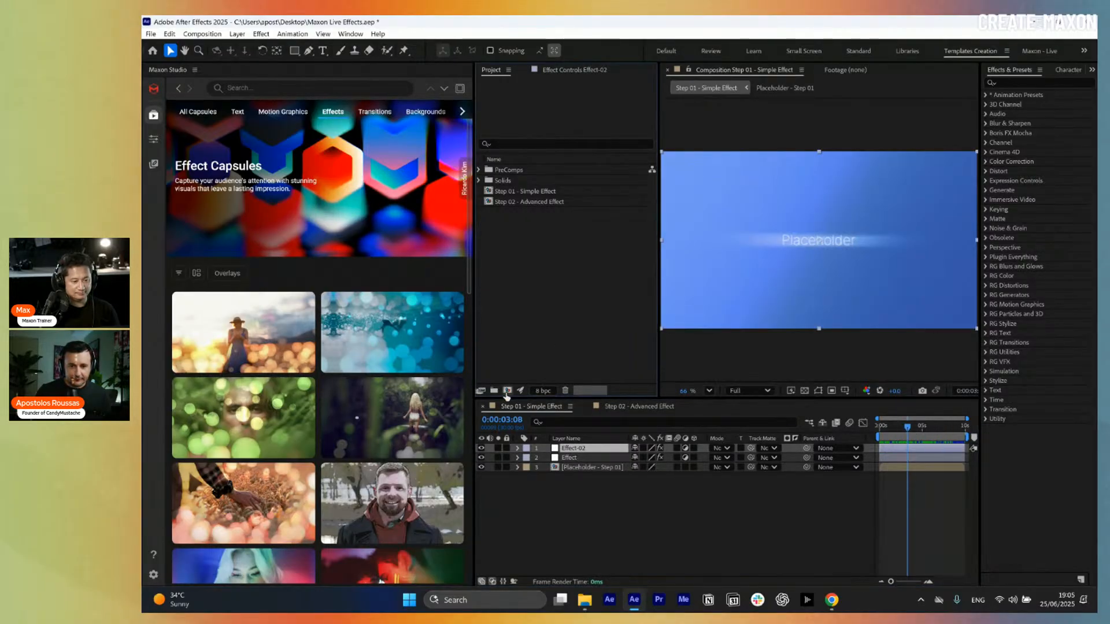
- Create a 1920 × 1080, 30 fps, 10-second composition named "Step 01 - Live"
click(507, 393)
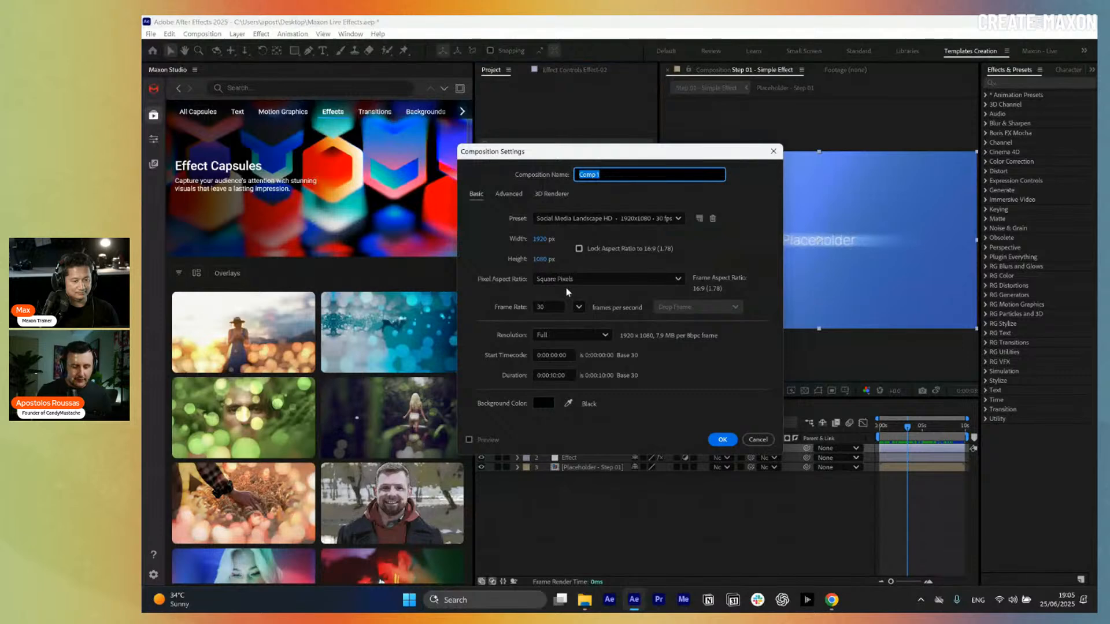
text(Step 01 - Live)
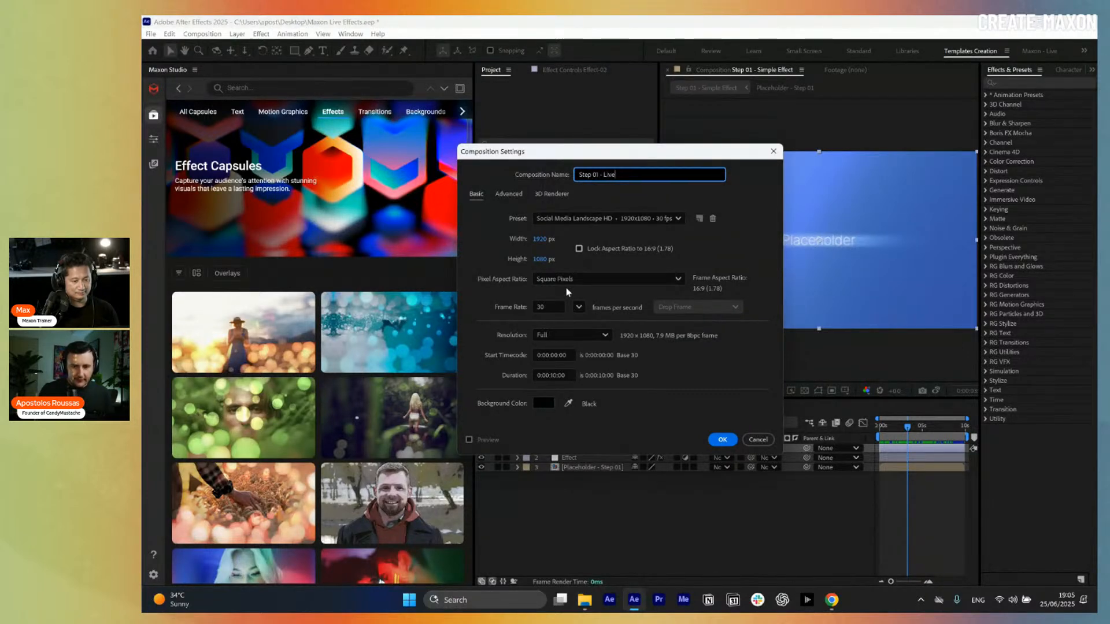
key(Return)
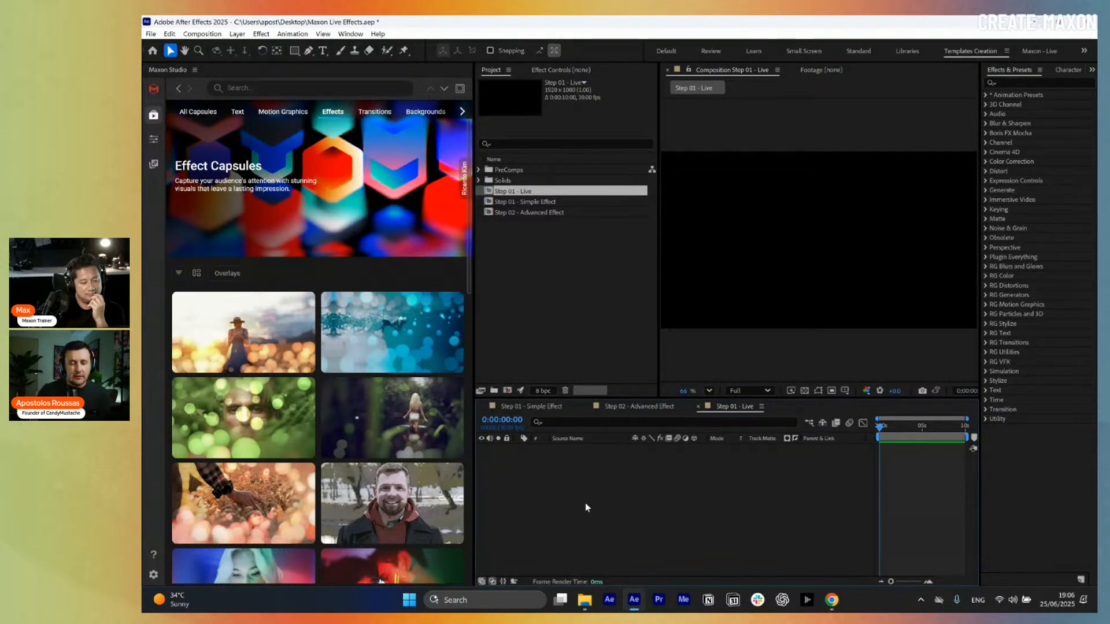
- Add a dark gray 1920 × 1080 px solid named "BG" to the Step 01 - Live composition
key(ctrl+y)
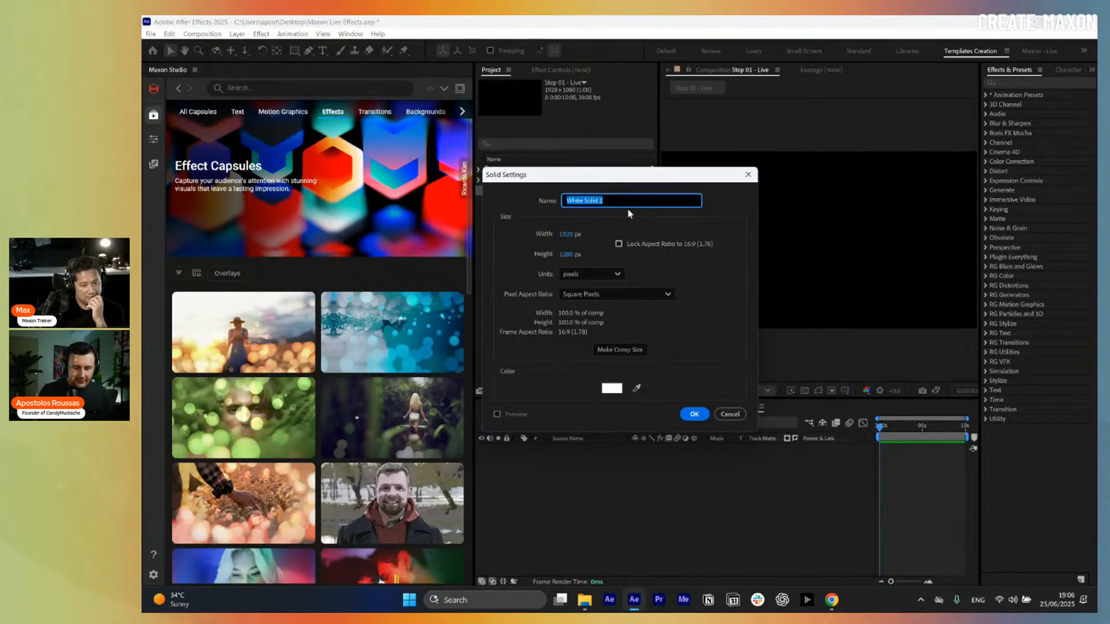
text(BGBG)
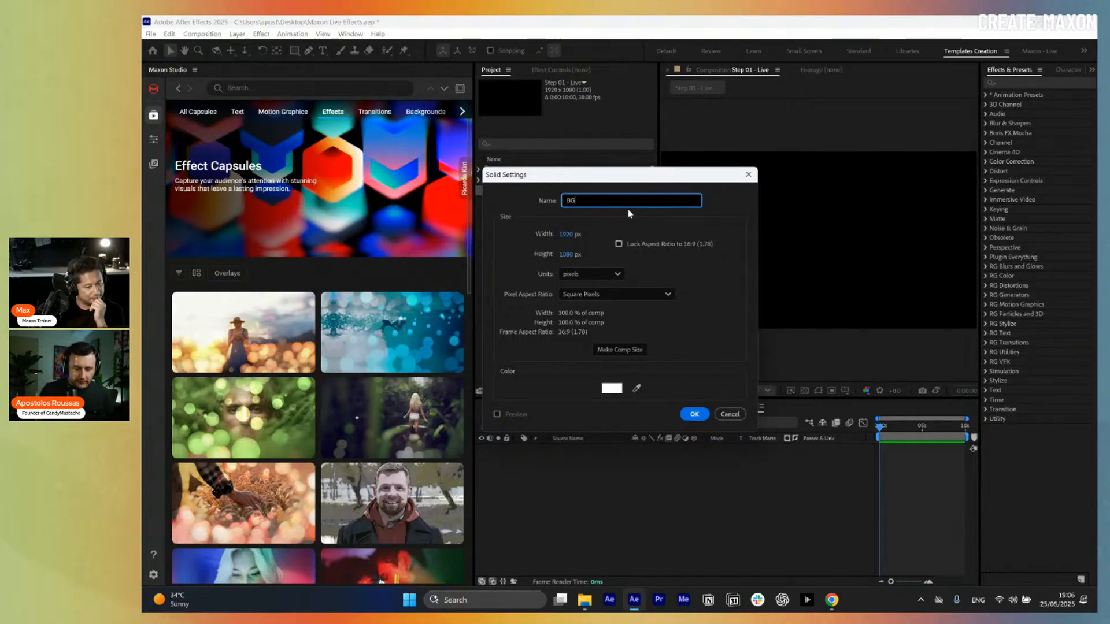
click(615, 394)
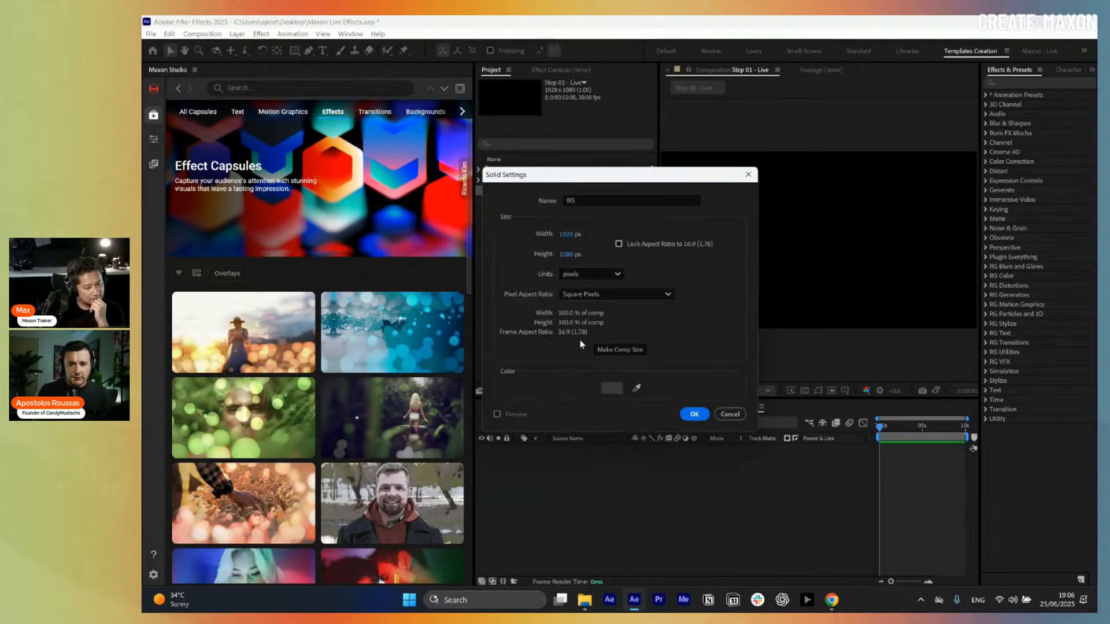
key(Return)
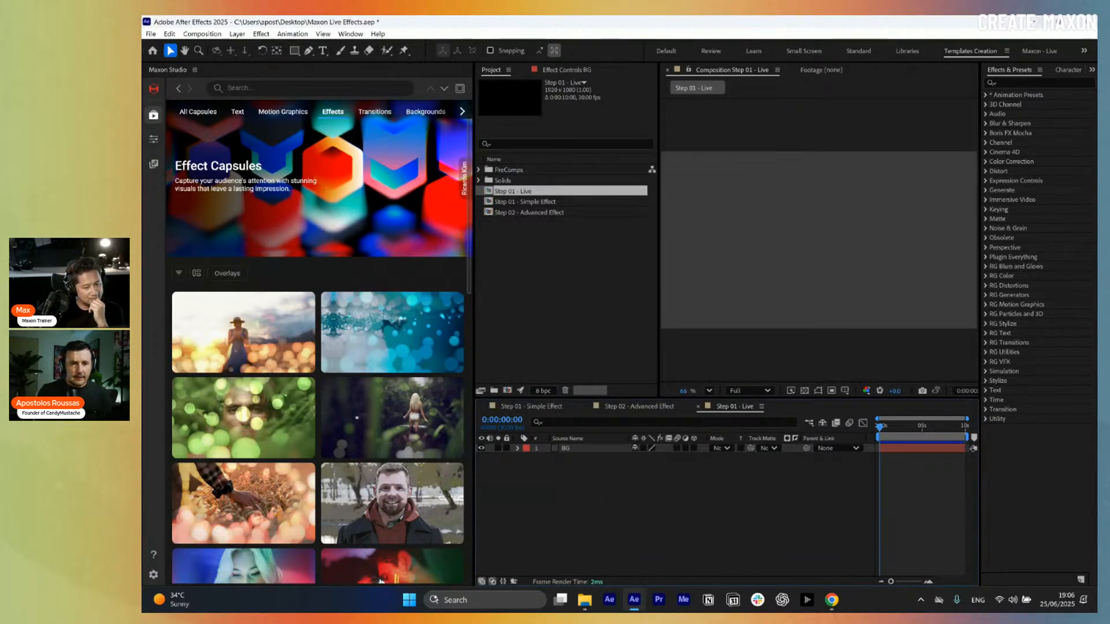
- Add a text layer reading "Placeholder" to the Step 01 - Live composition and set its font size to 166 px
click(322, 50)
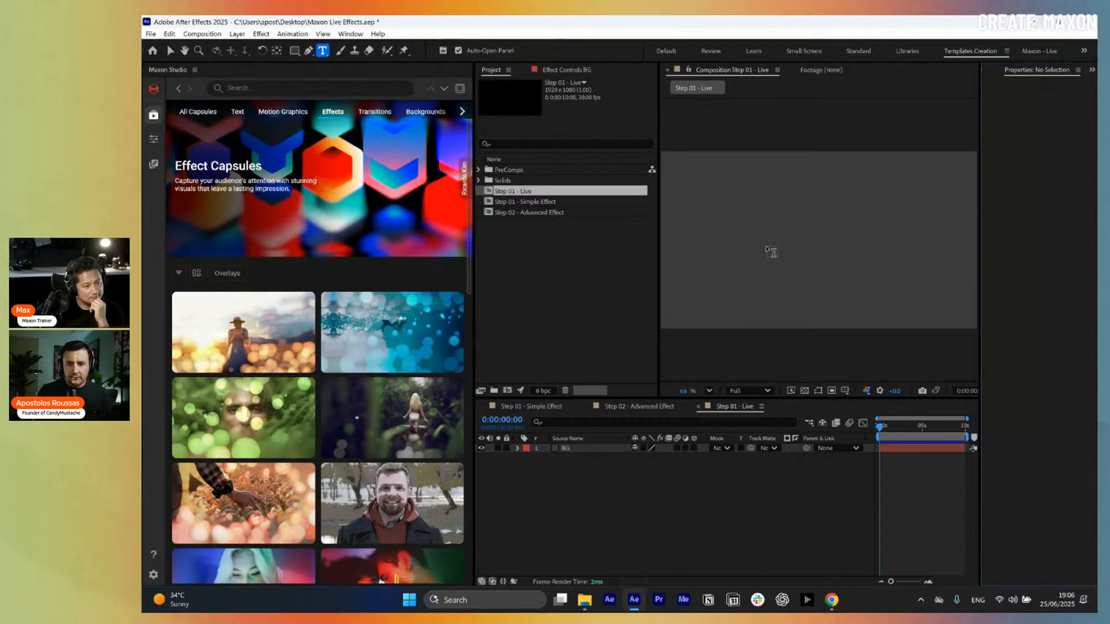
click(773, 250)
text(Pla)
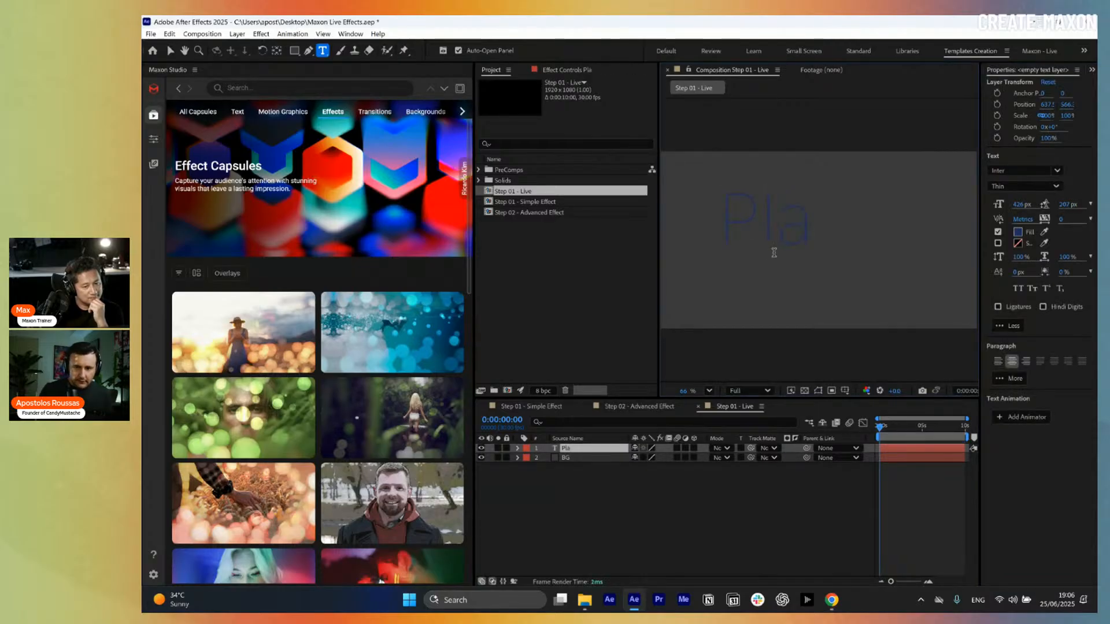
text(cehold)
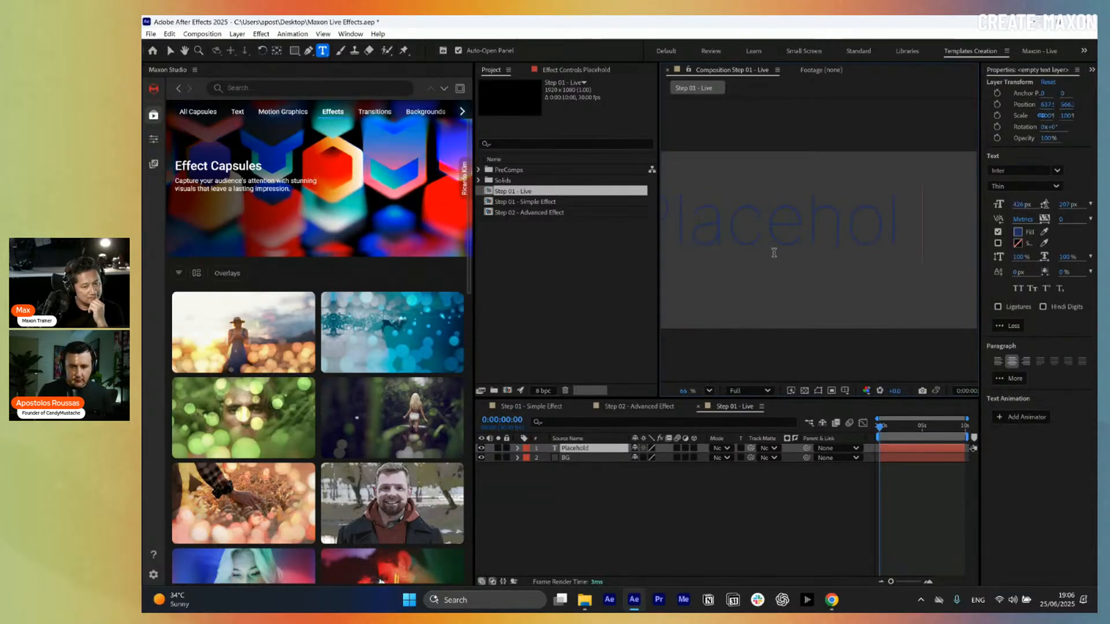
text(er)
key(ctrl+a)
drag(1022, 204, 208, 118)
click(170, 51)
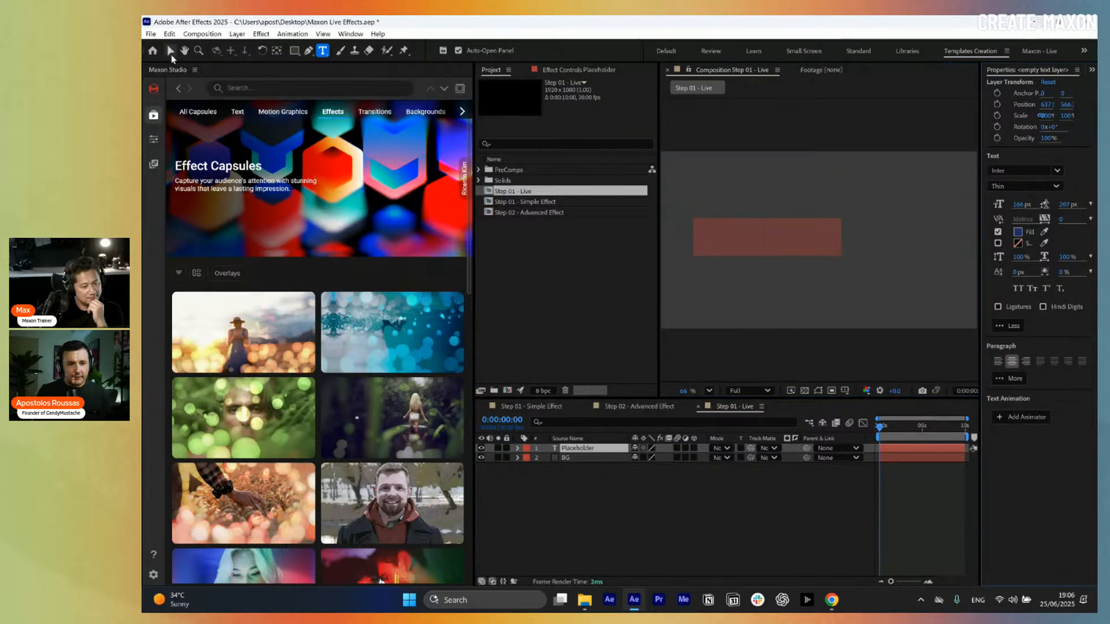
- Change the fill color of the Placeholder text to white
click(1017, 232)
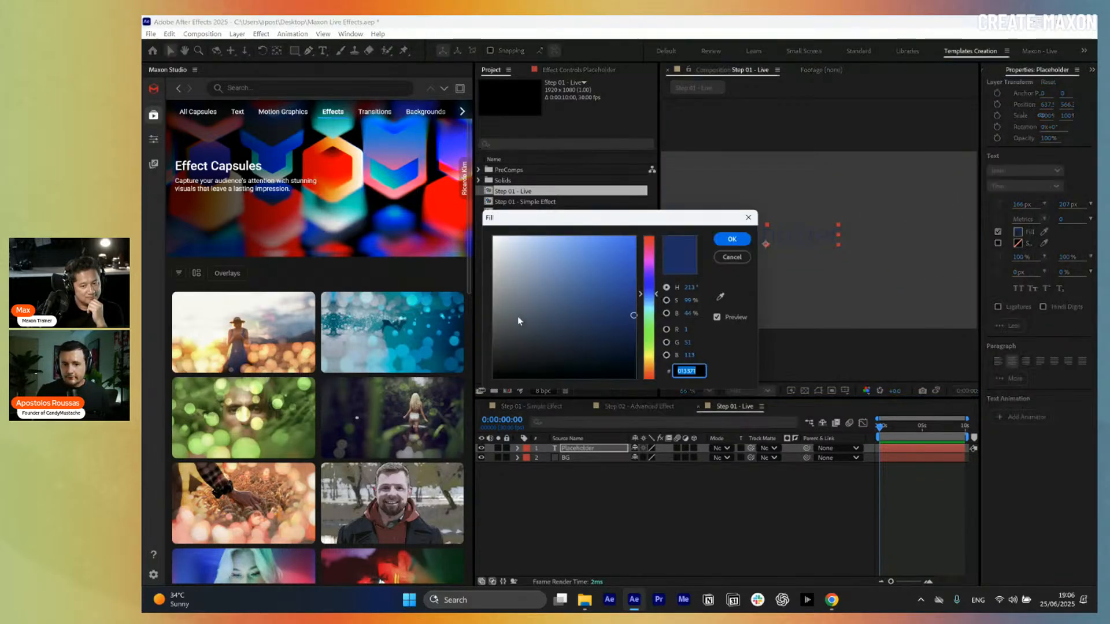
click(725, 239)
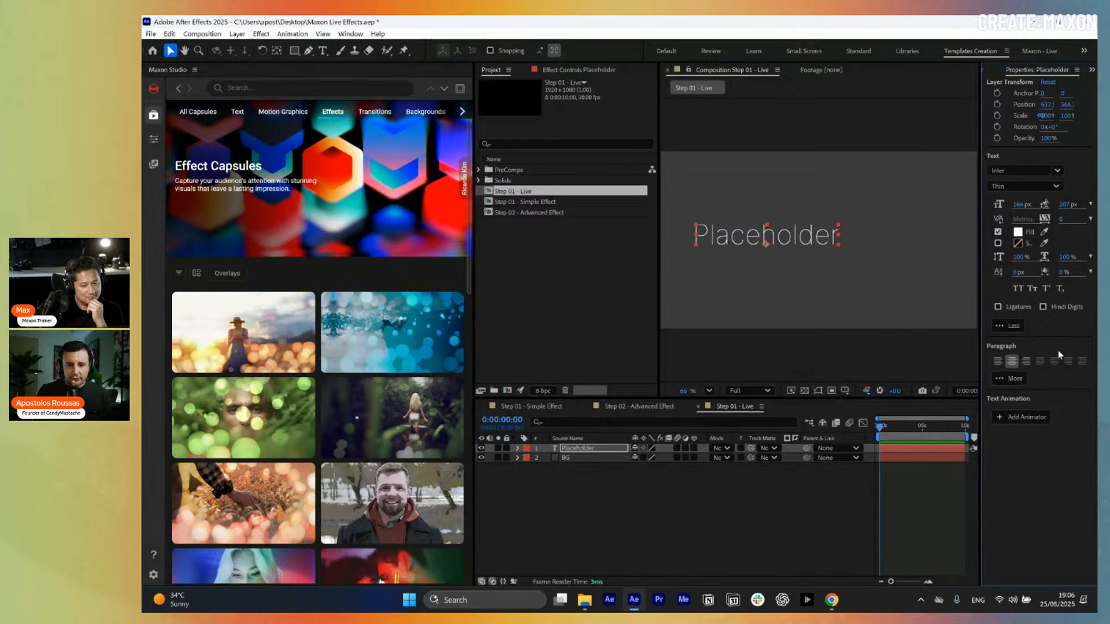
click(1092, 69)
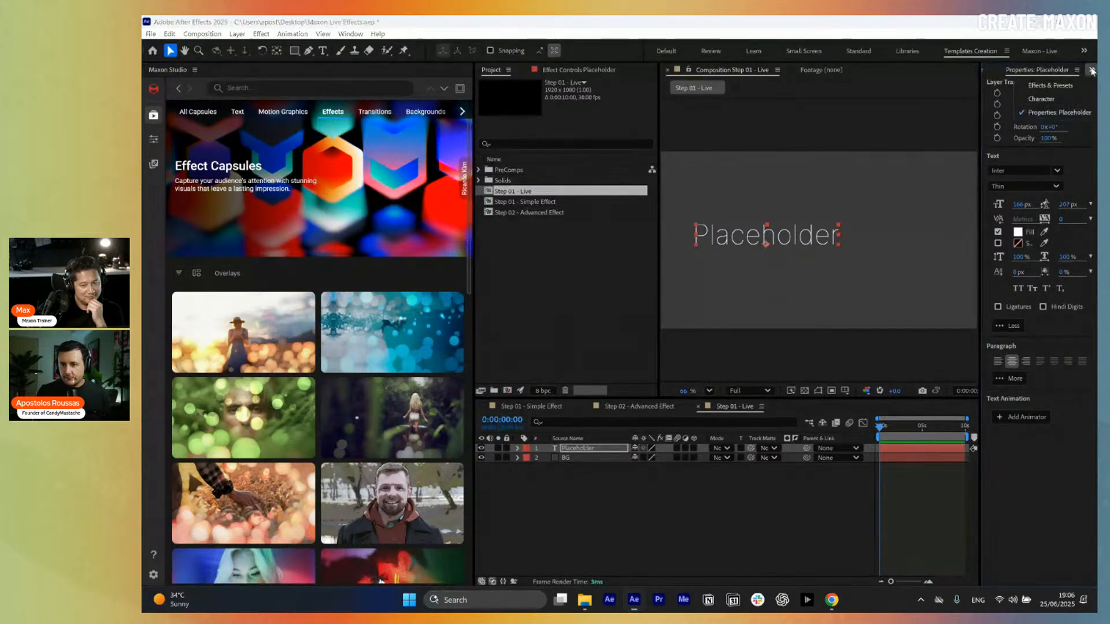
- Scale the Placeholder text layer to 63% and center it in the frame using the title/action-safe guides
drag(781, 240, 841, 247)
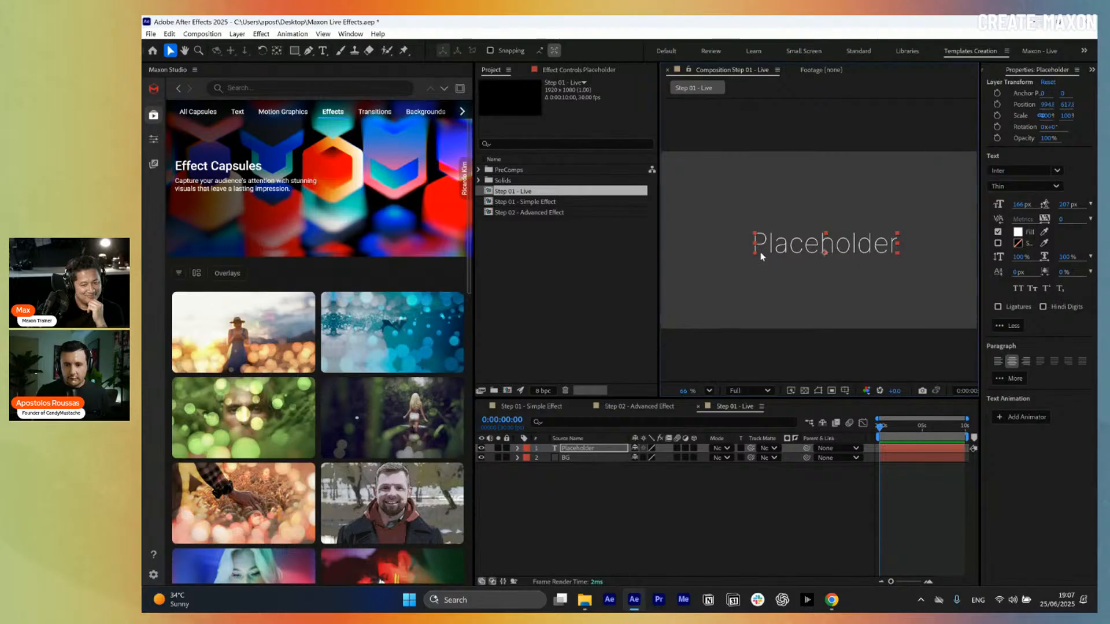
mouse_move(760, 253)
mouse_down()
mouse_move(796, 259)
mouse_move(756, 255)
mouse_move(765, 255)
mouse_up()
key(ctrl+z)
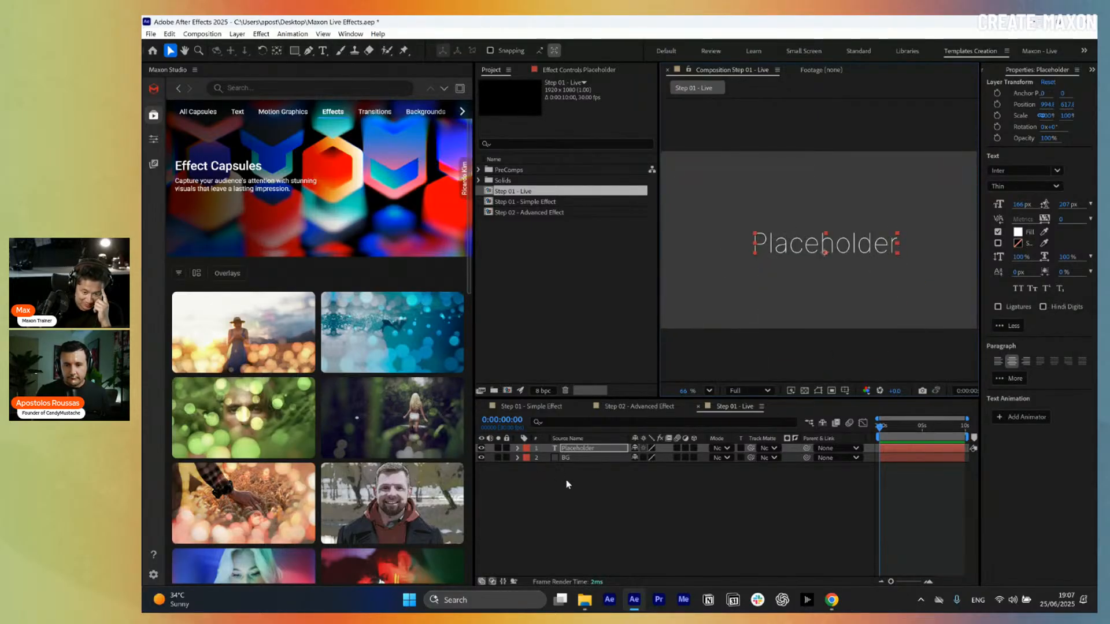
key(s)
drag(647, 458, 627, 458)
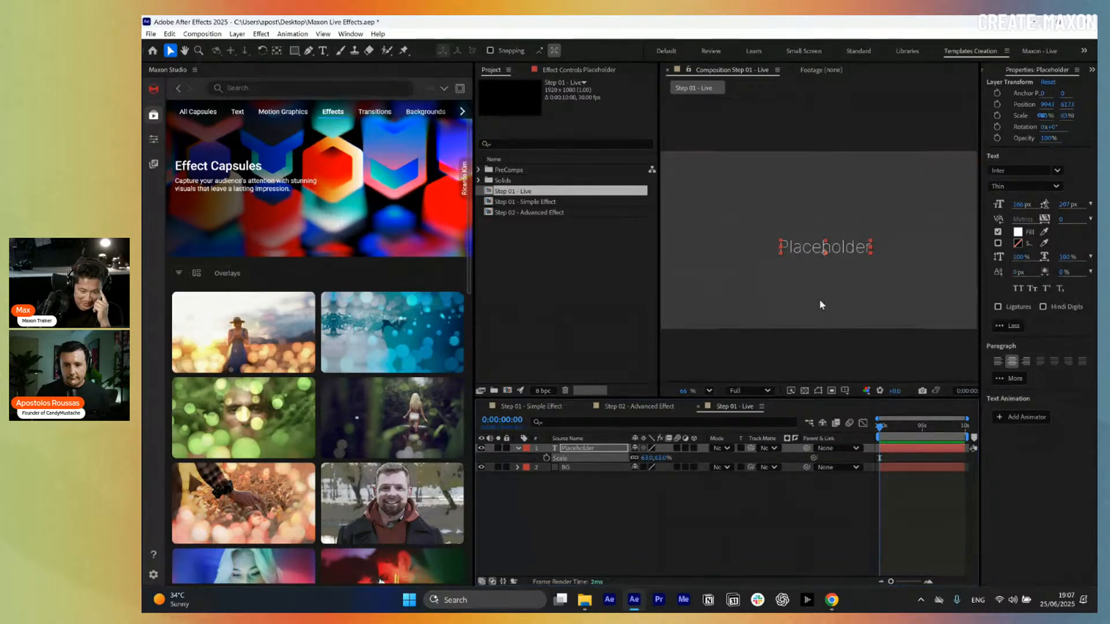
drag(840, 251, 832, 243)
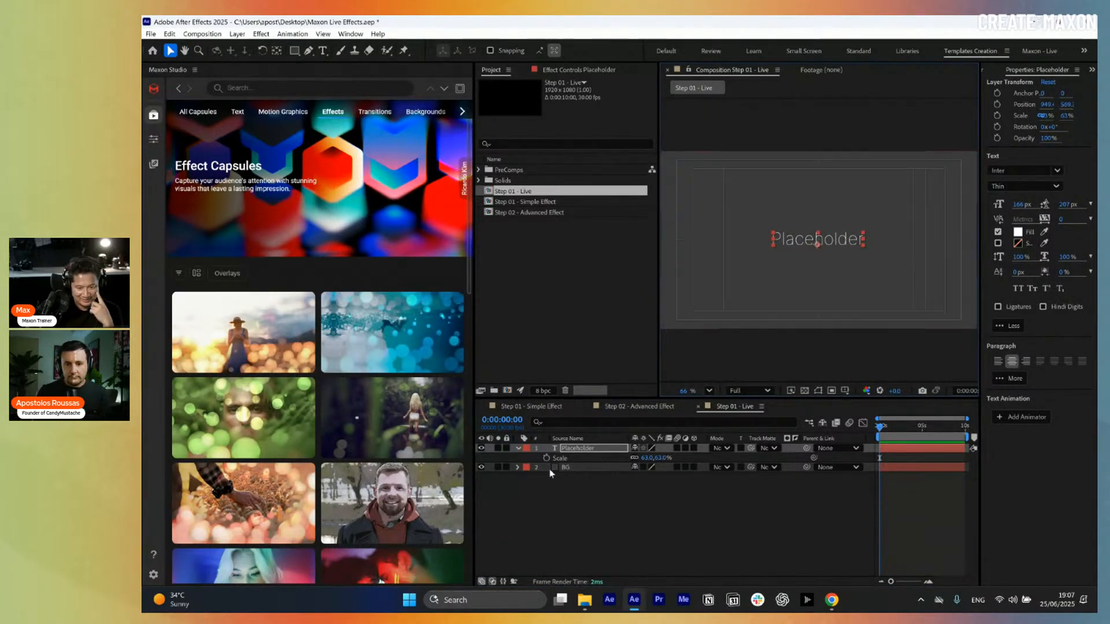
click(518, 449)
click(593, 524)
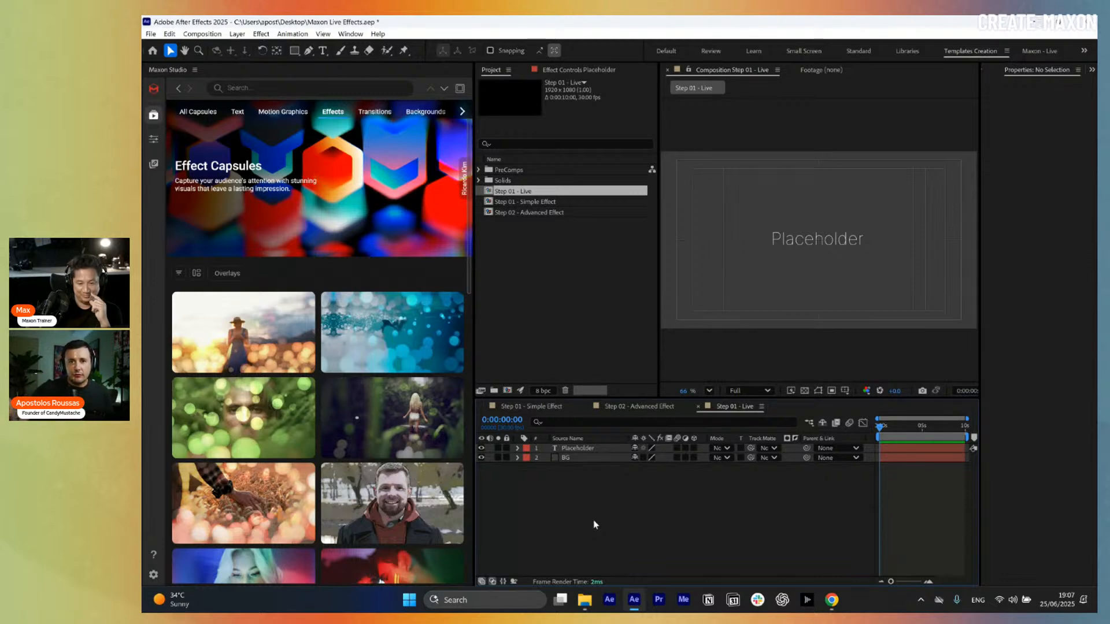
- Replace the placeholder text with "Add your media file here"
double_click(809, 240)
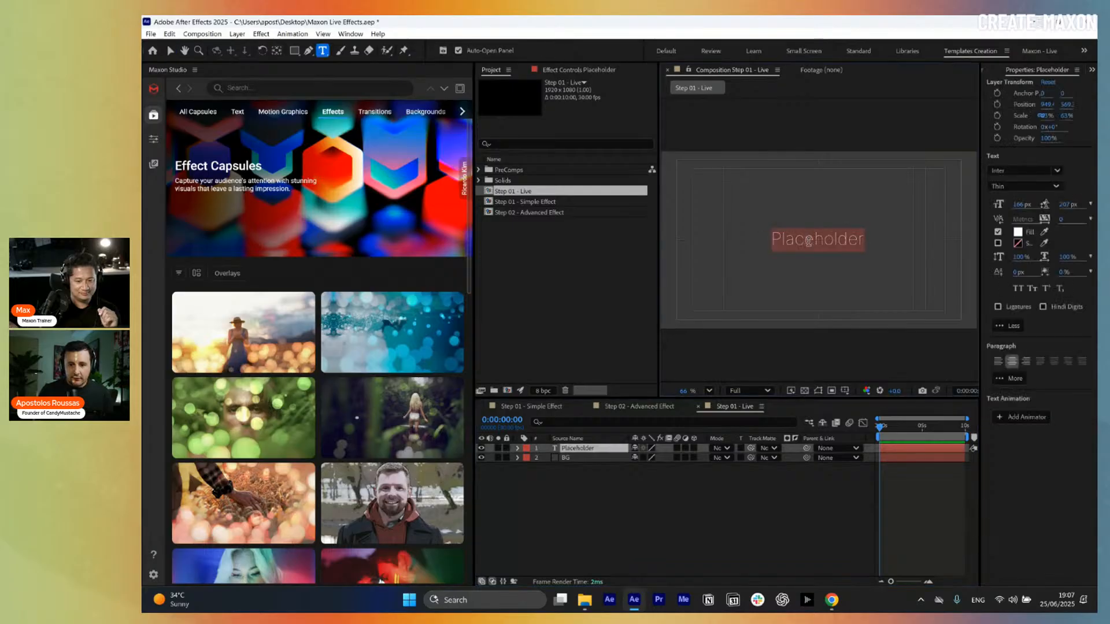
text(Add your m)
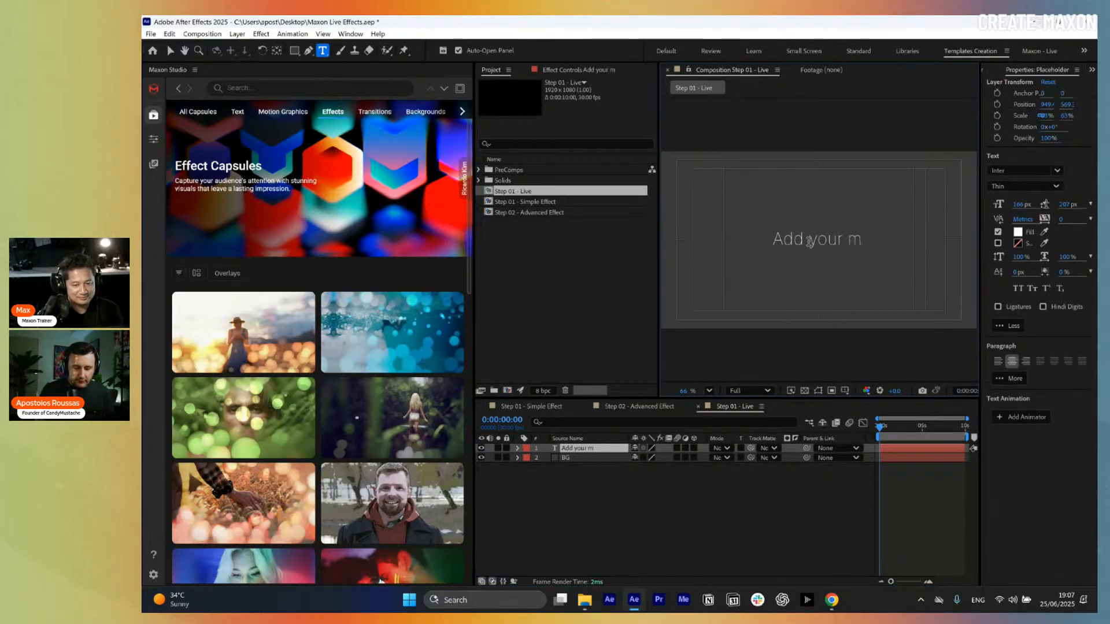
text(edia file)
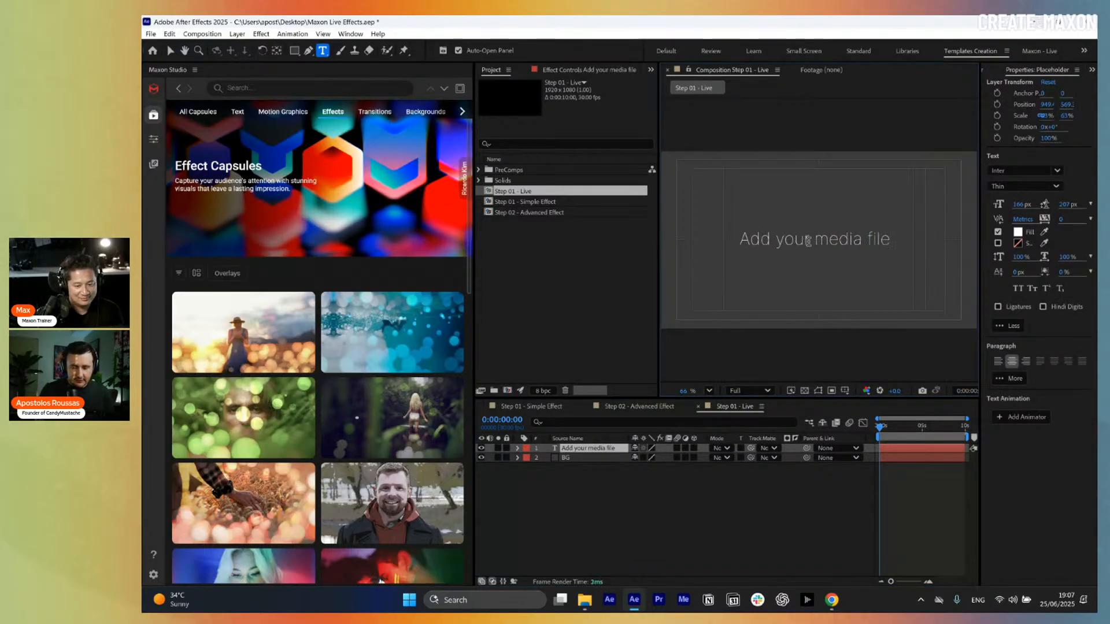
text( here)
click(712, 520)
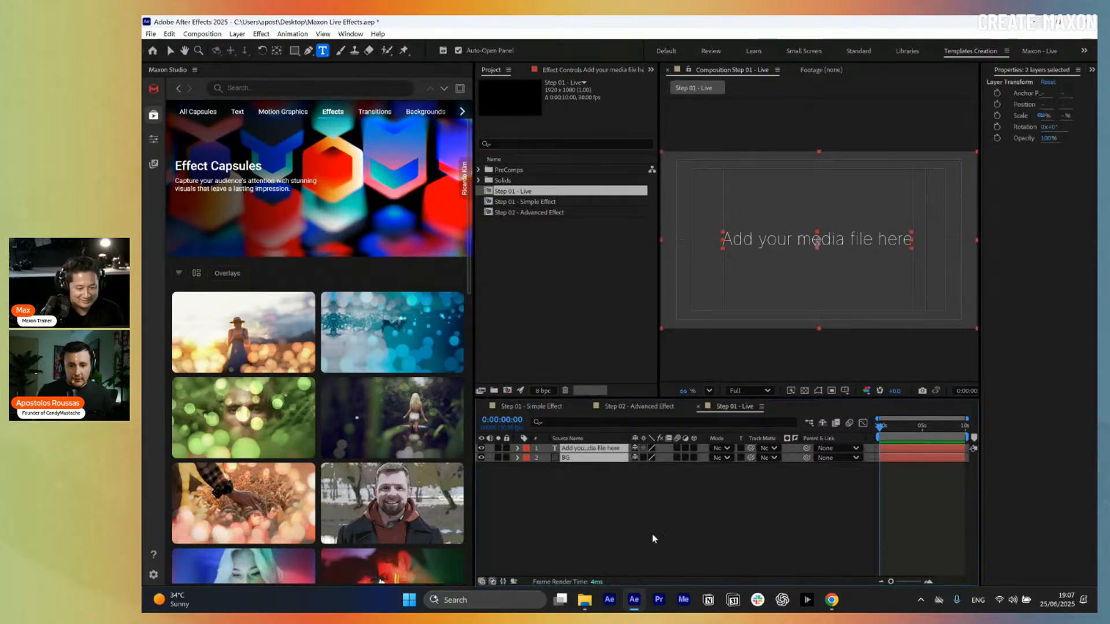
- Pre-compose the text and BG layers as "Add your media files here (Placeholder)", moving all attributes into the new composition
drag(641, 515, 564, 445)
key(ctrl+shift+c)
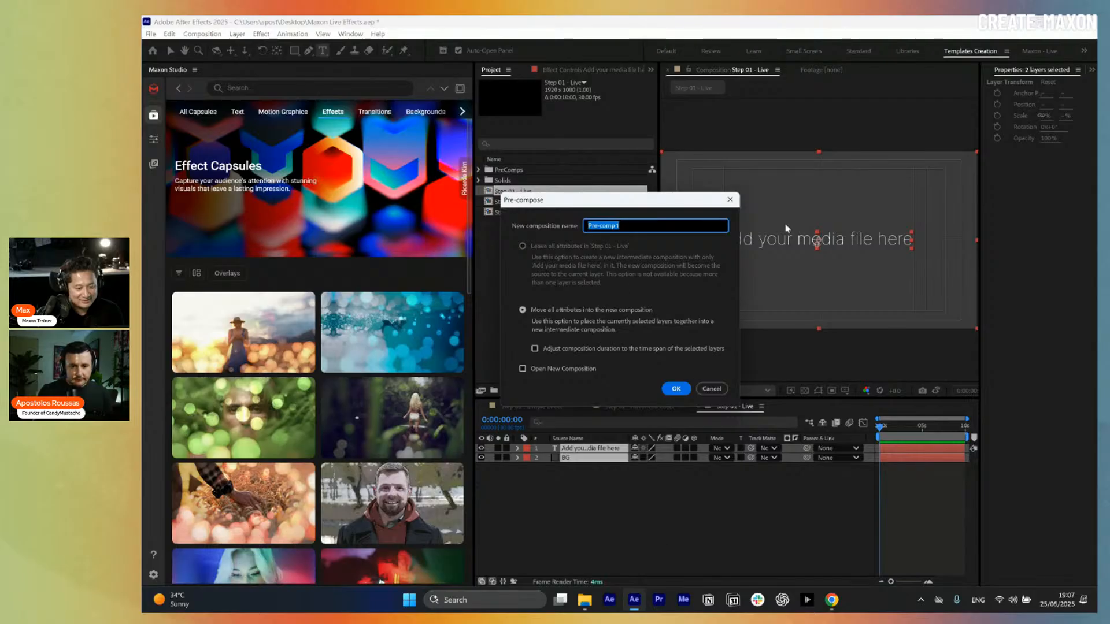
text(Add your media files)
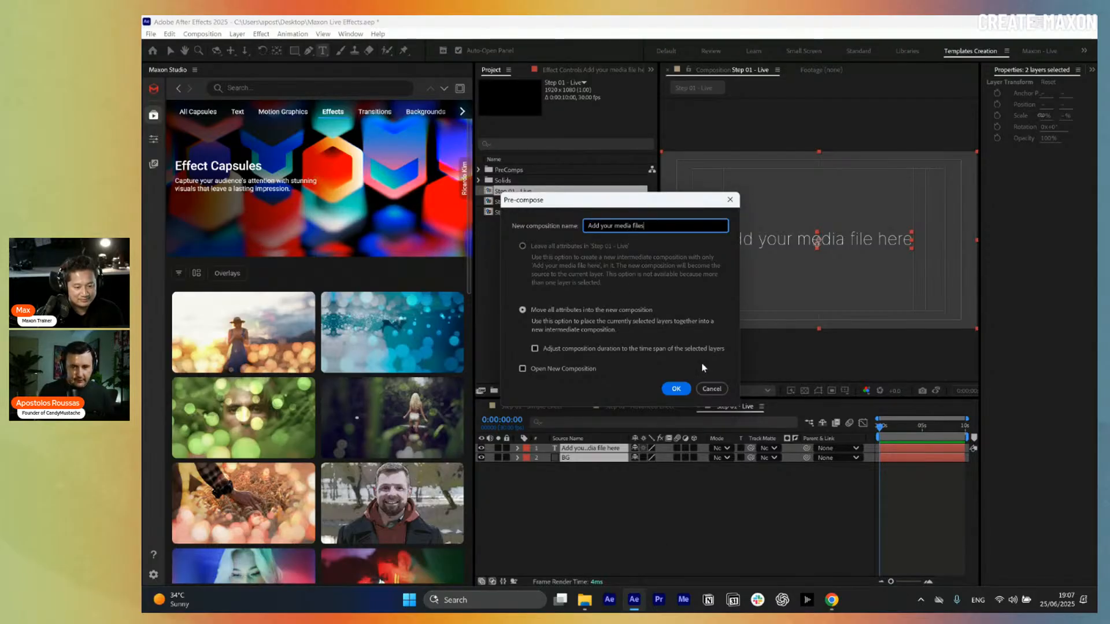
key(BackSpace)
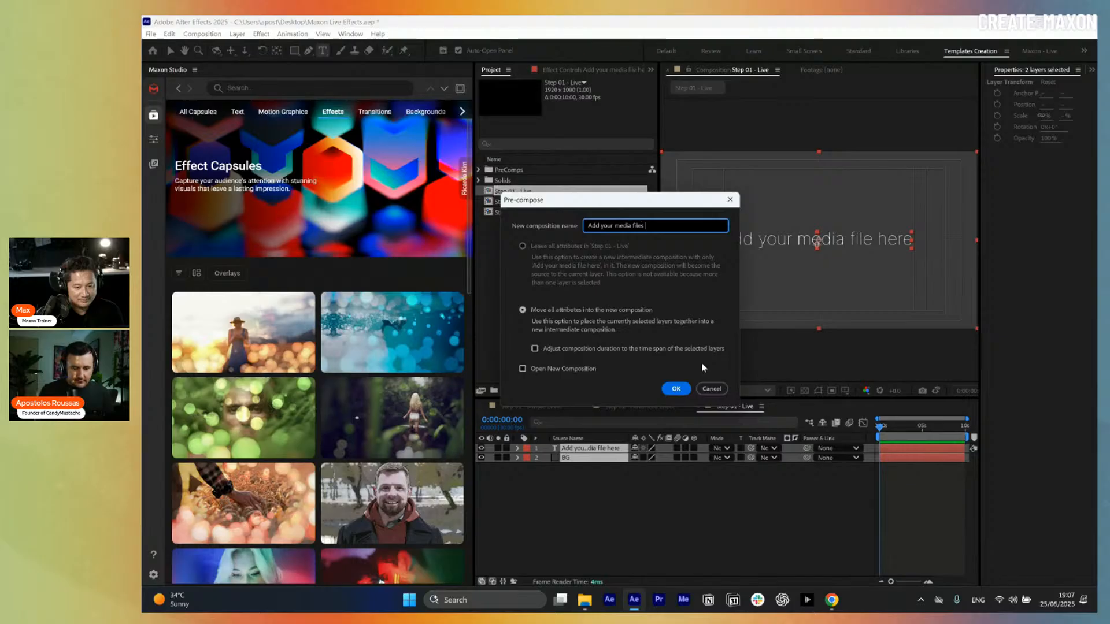
text((Pla)
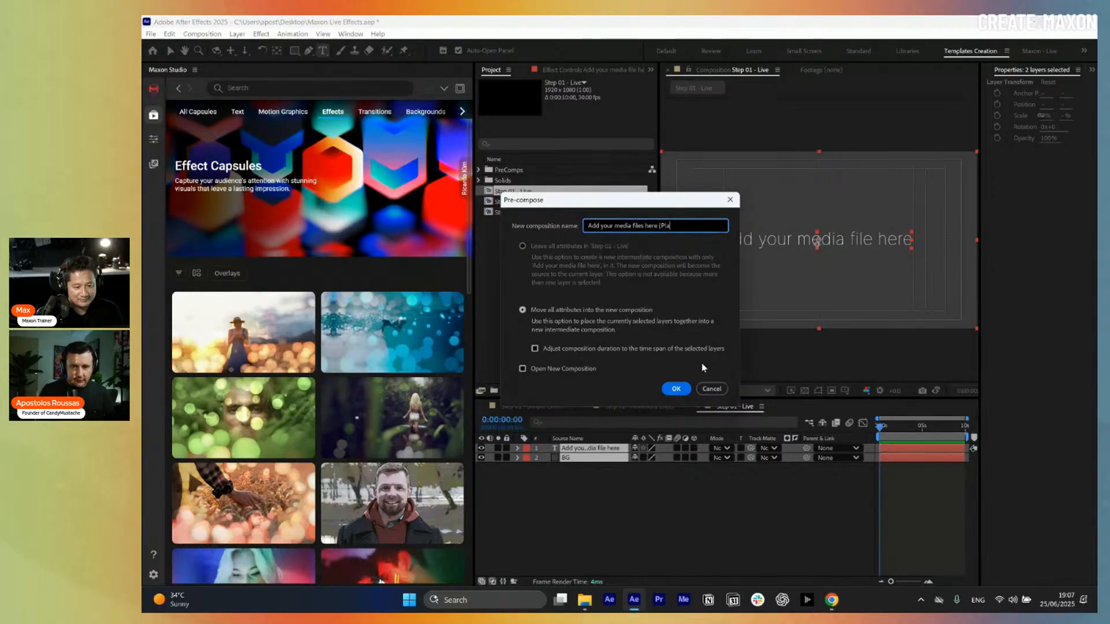
text(ceholder)
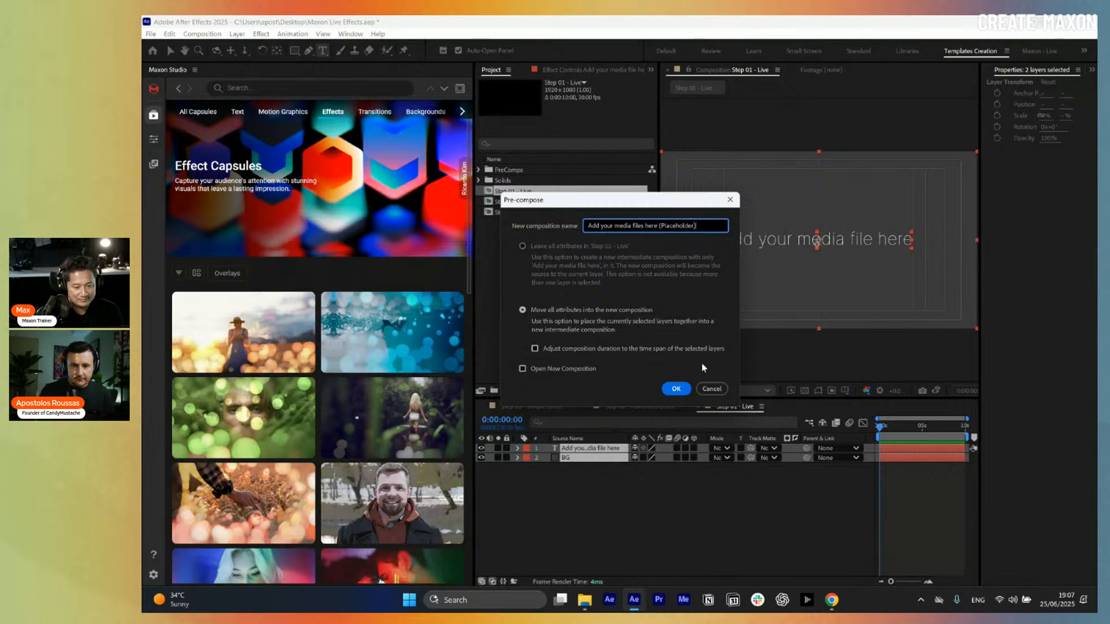
key(Return)
click(743, 508)
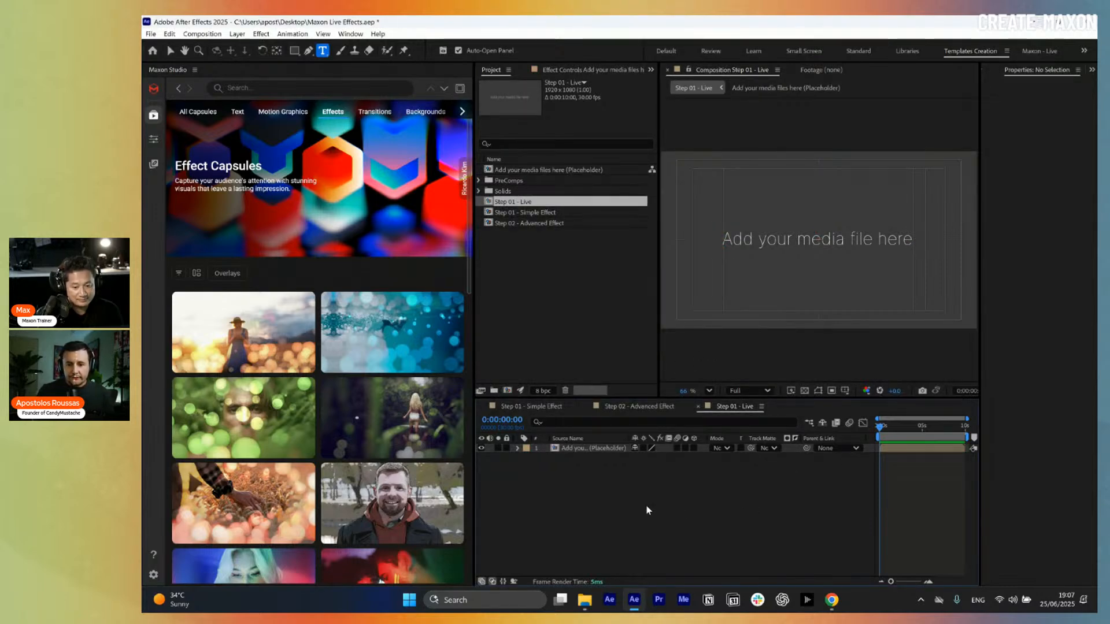
- Add an adjustment layer above the placeholder precomp and name it "Effect 01"
right_click(596, 496)
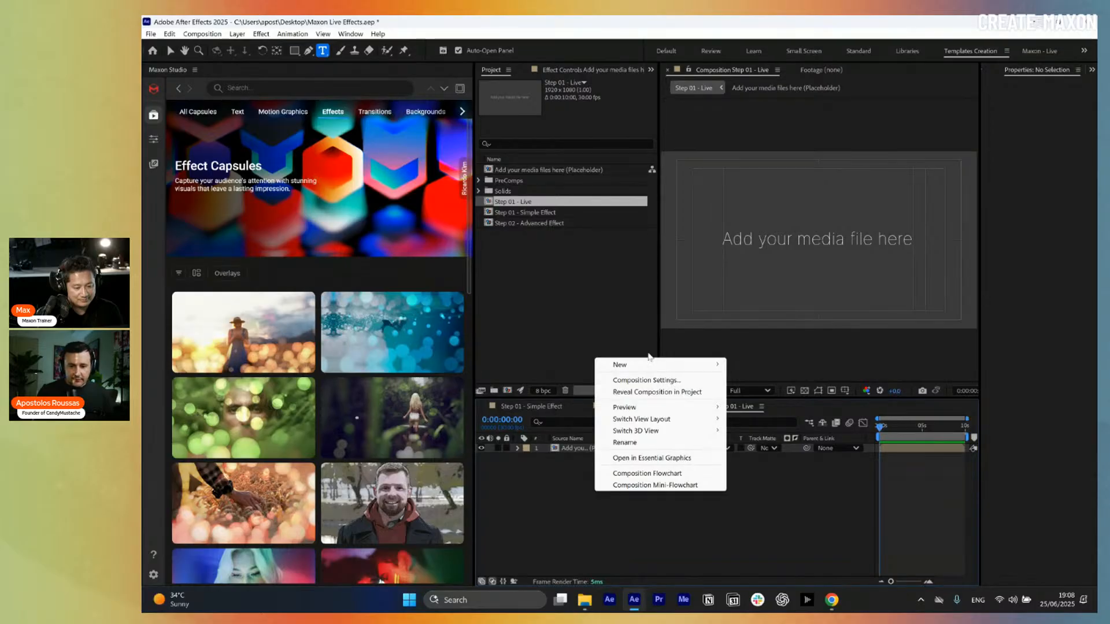
mouse_move(665, 365)
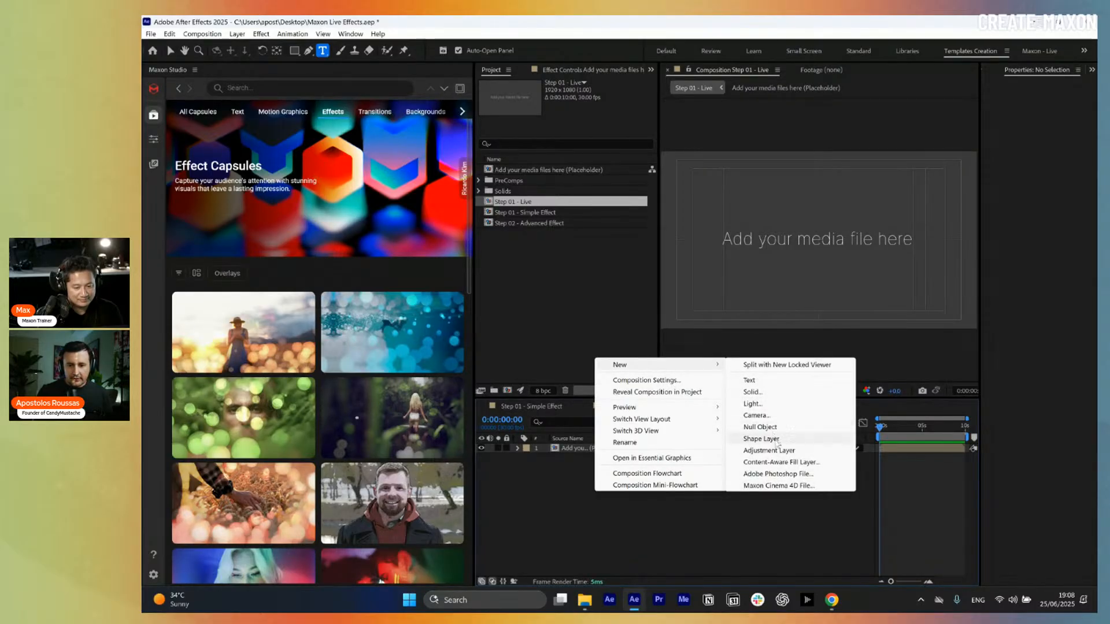
click(769, 450)
key(Return)
text(E)
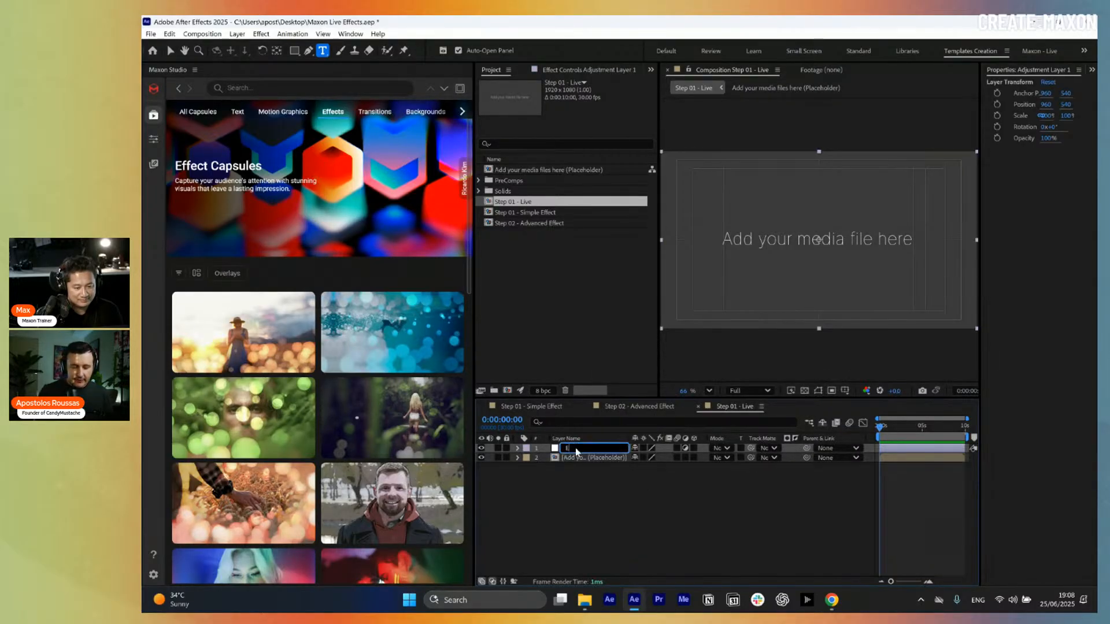
text(ffect 01)
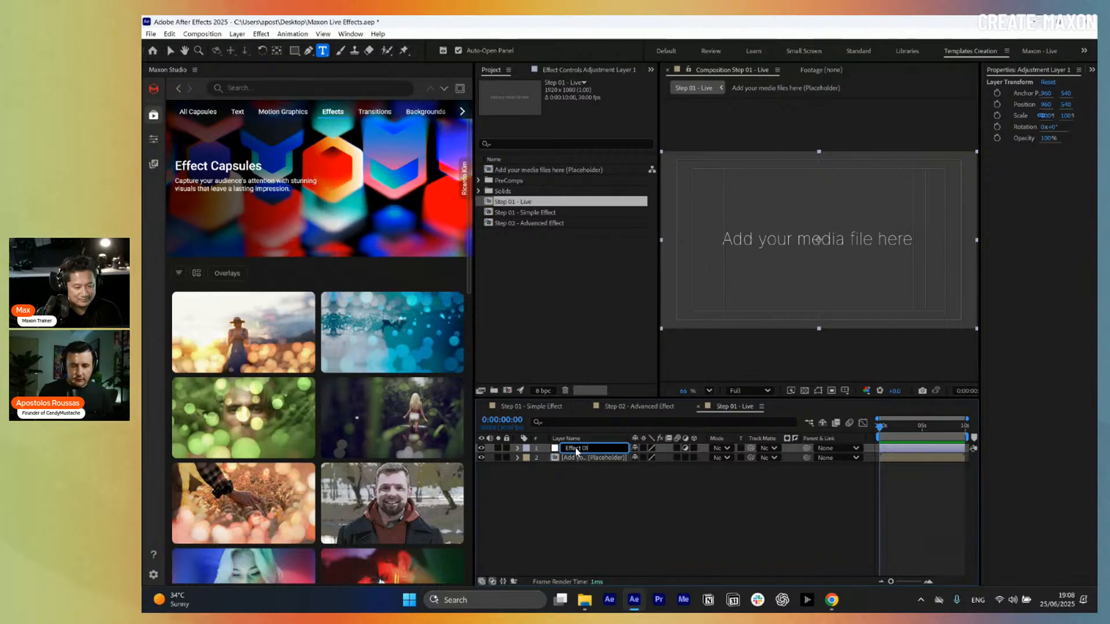
click(619, 557)
- Move the current time to 0:00:03:28 with the Effect 01 layer selected and search the effects for "Chrom"
click(905, 451)
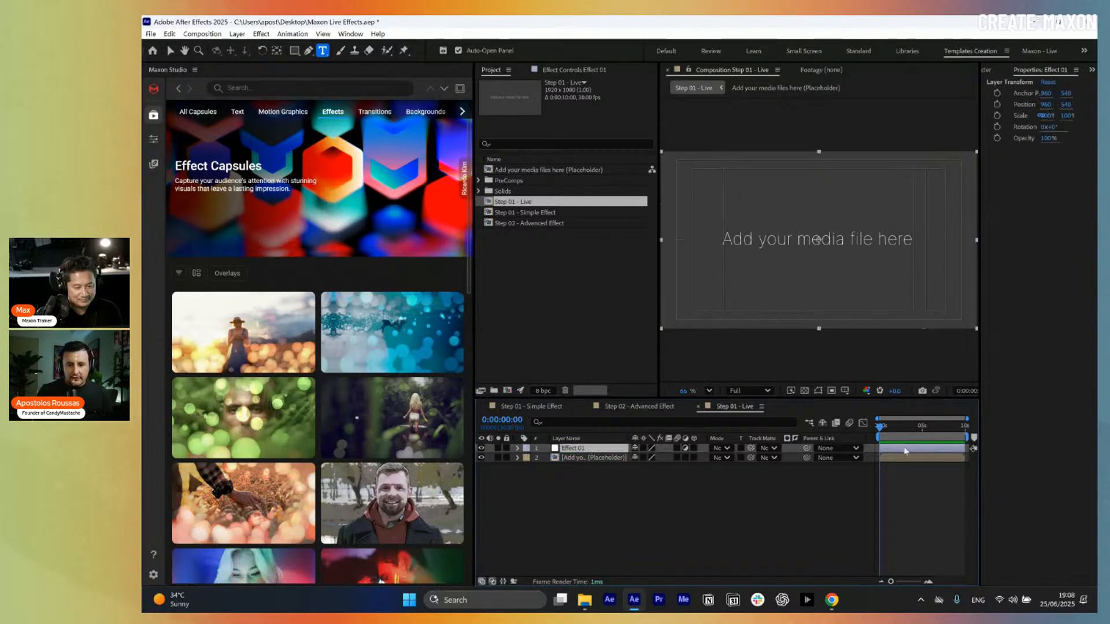
click(913, 437)
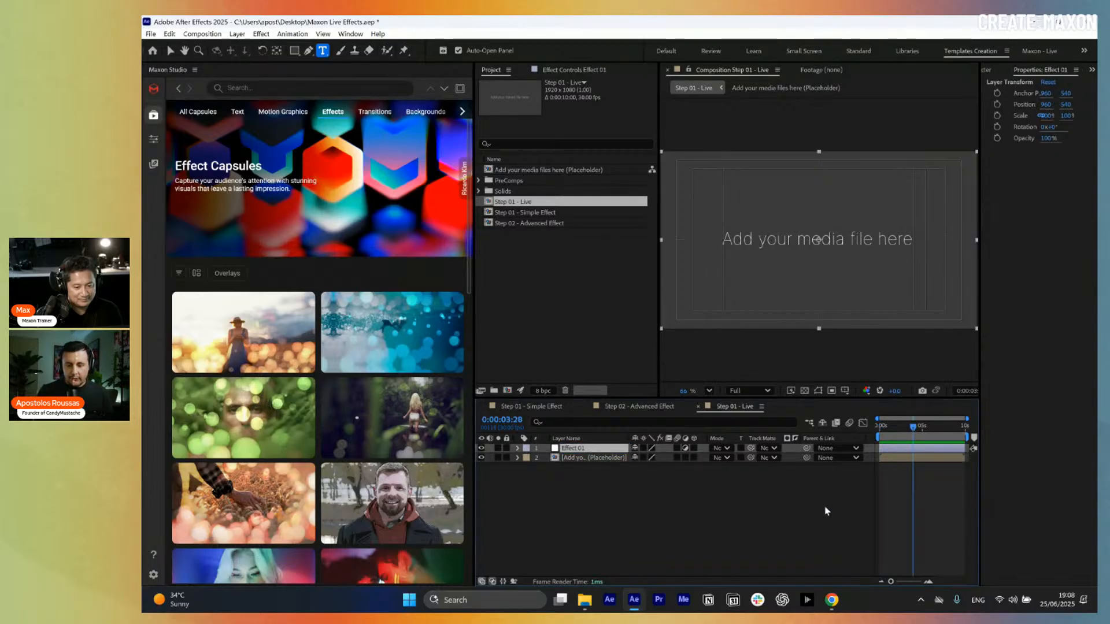
click(992, 71)
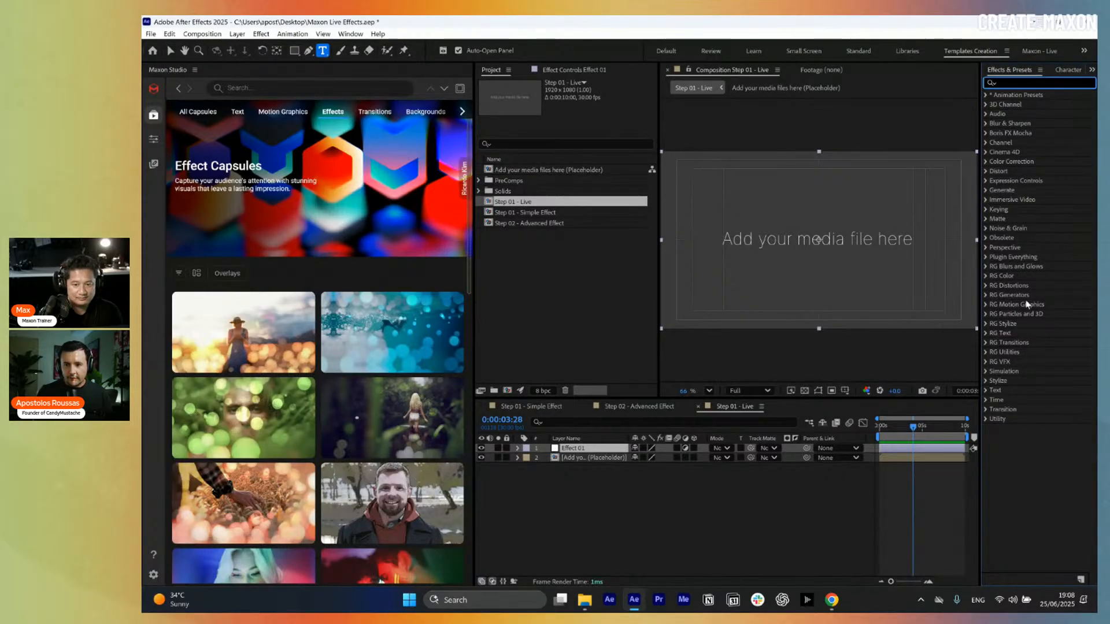
text(C)
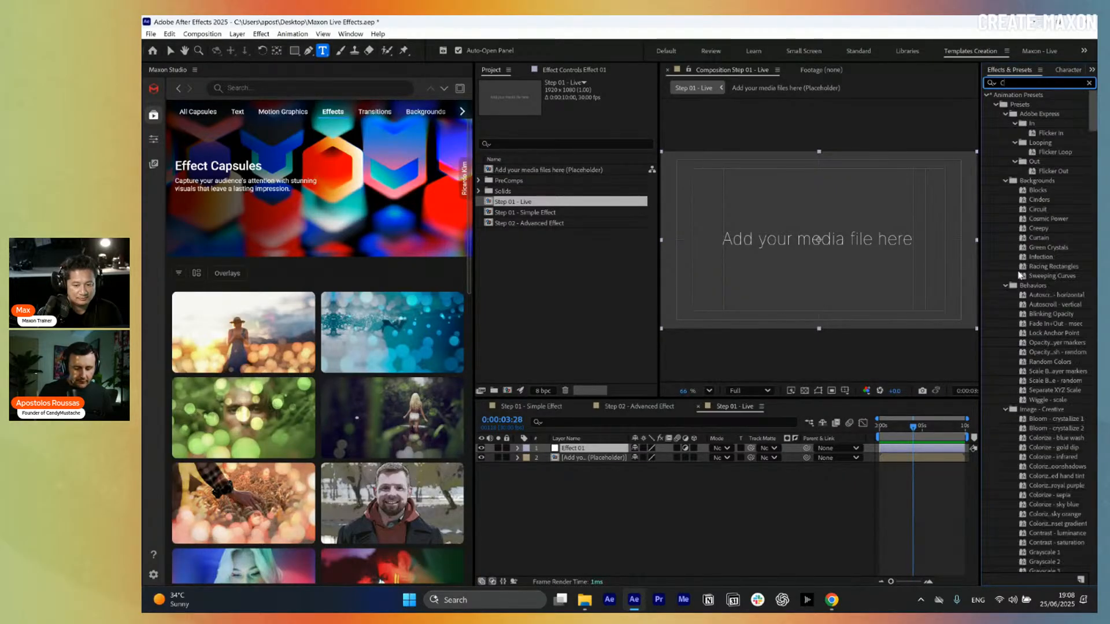
text(hrom)
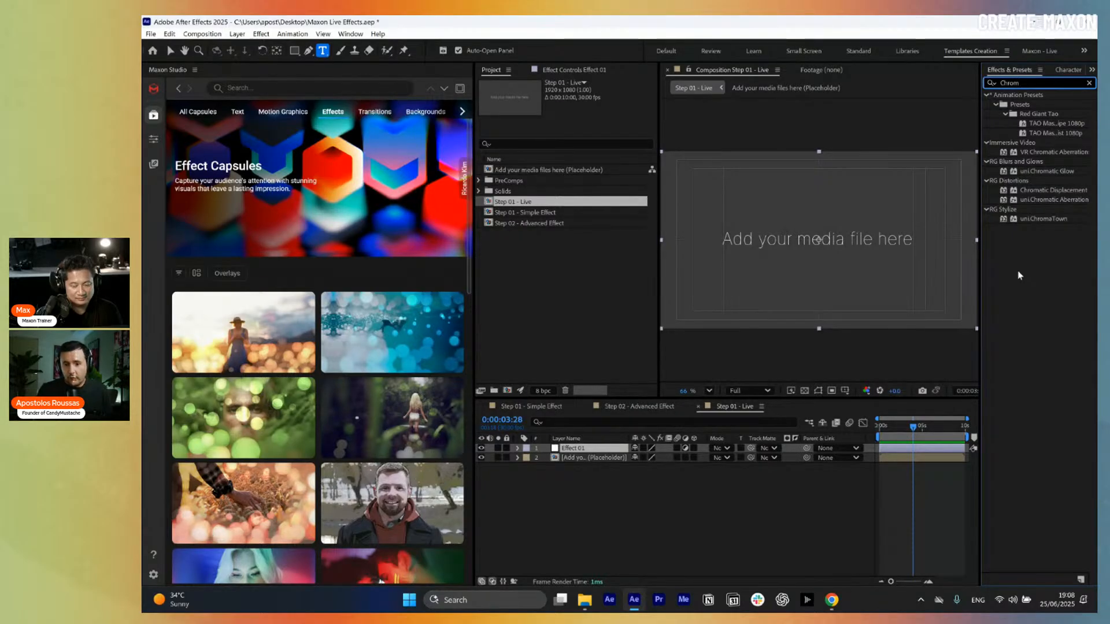
- Import Sample 02.mp4 from the Footage folder and place it as the top layer inside the placeholder composition
double_click(571, 458)
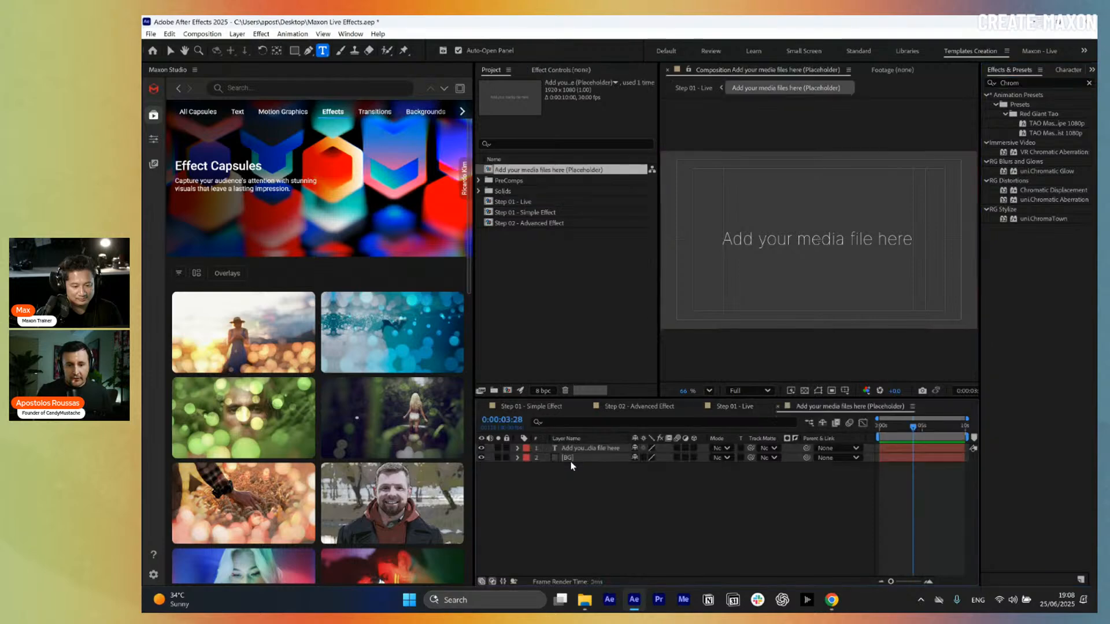
click(584, 599)
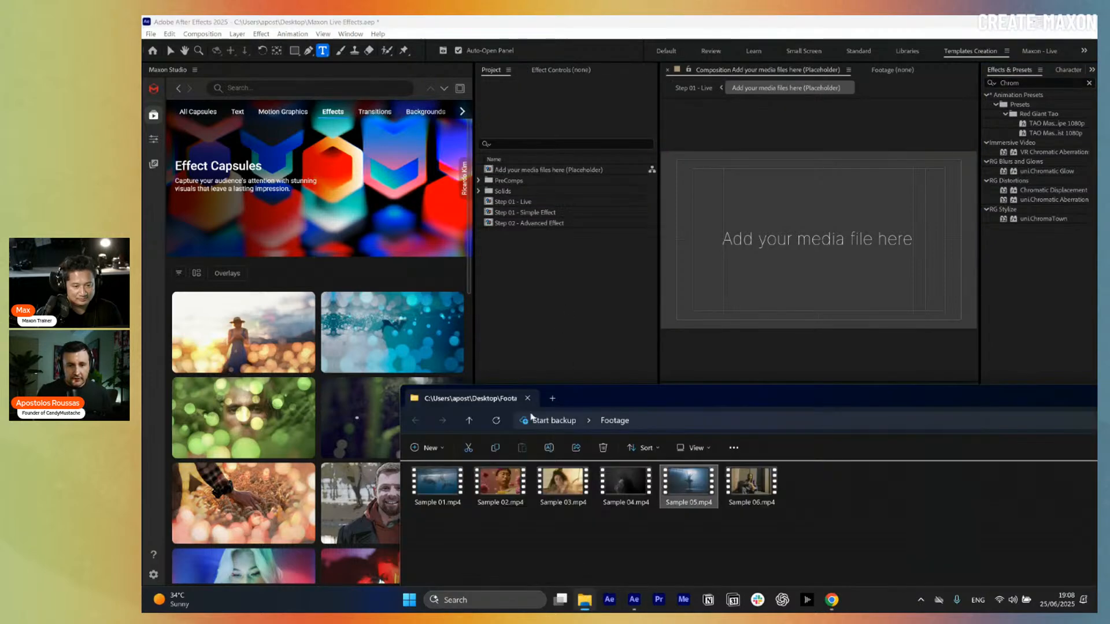
click(500, 486)
click(524, 296)
drag(524, 296, 527, 303)
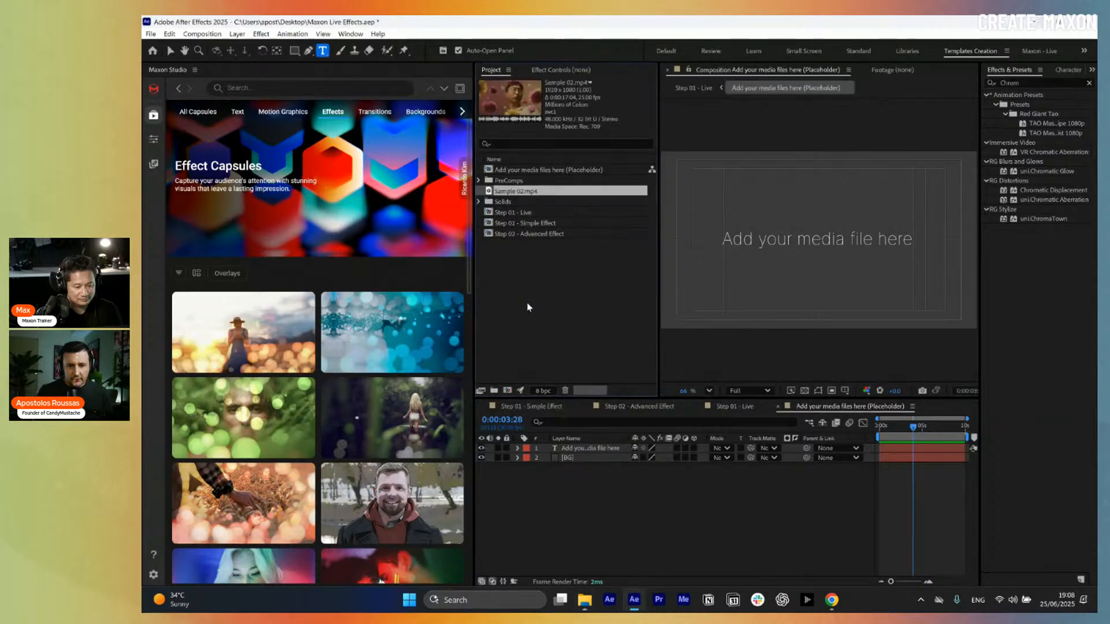
drag(514, 191, 582, 448)
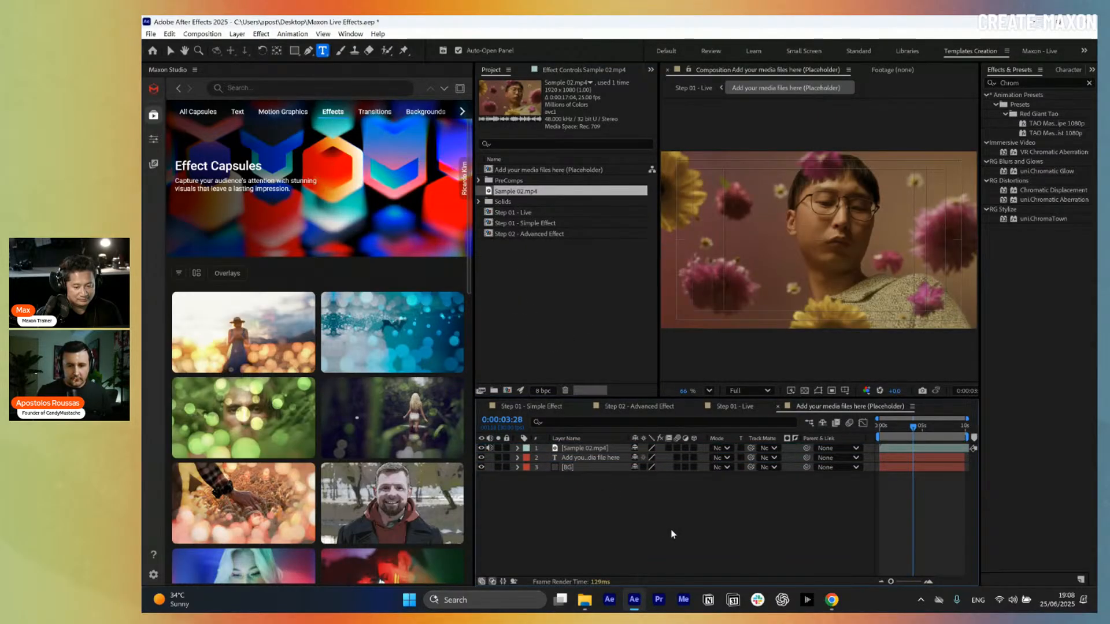
- Apply uni.Chromatic Aberration to the Effect 01 layer in the Step 01 - Live composition and move the current time to 0:00:03:14
click(735, 406)
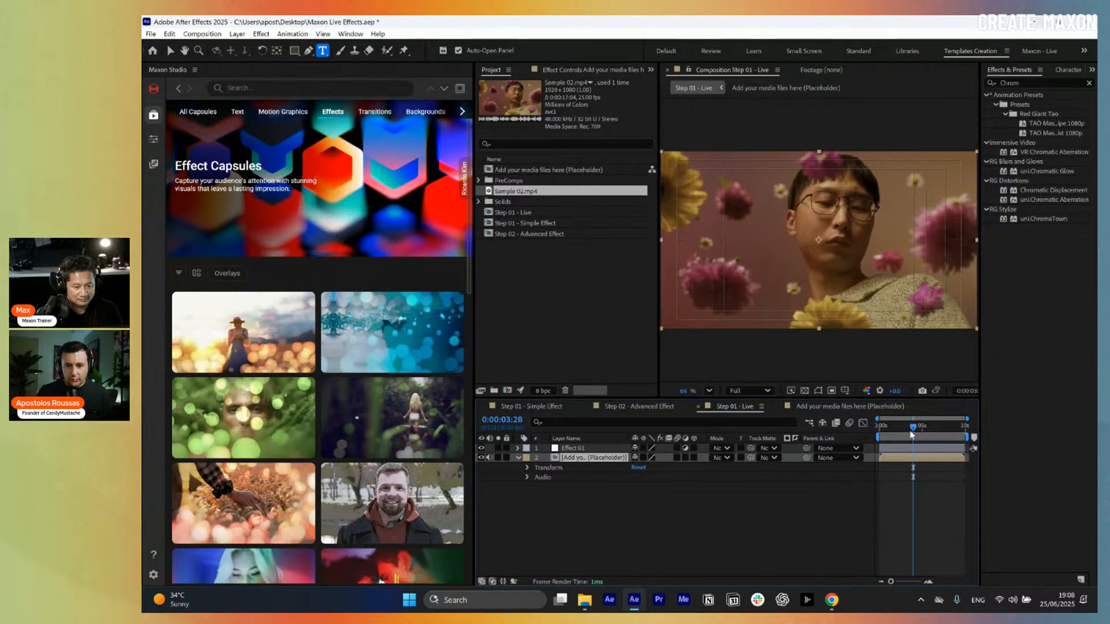
drag(912, 435, 905, 435)
click(518, 458)
click(538, 489)
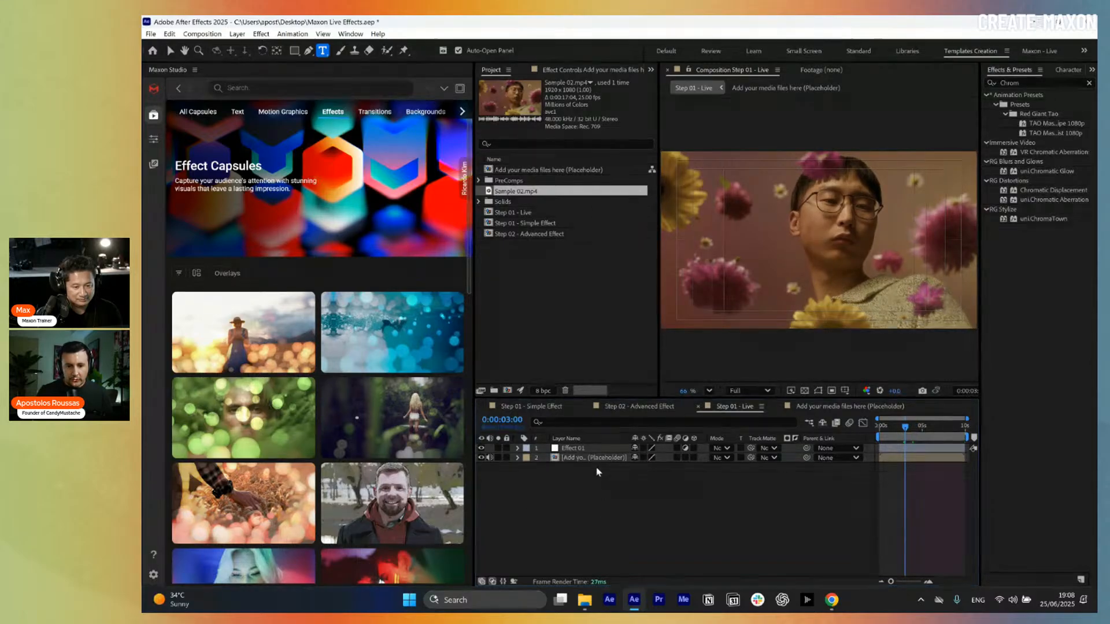
click(592, 448)
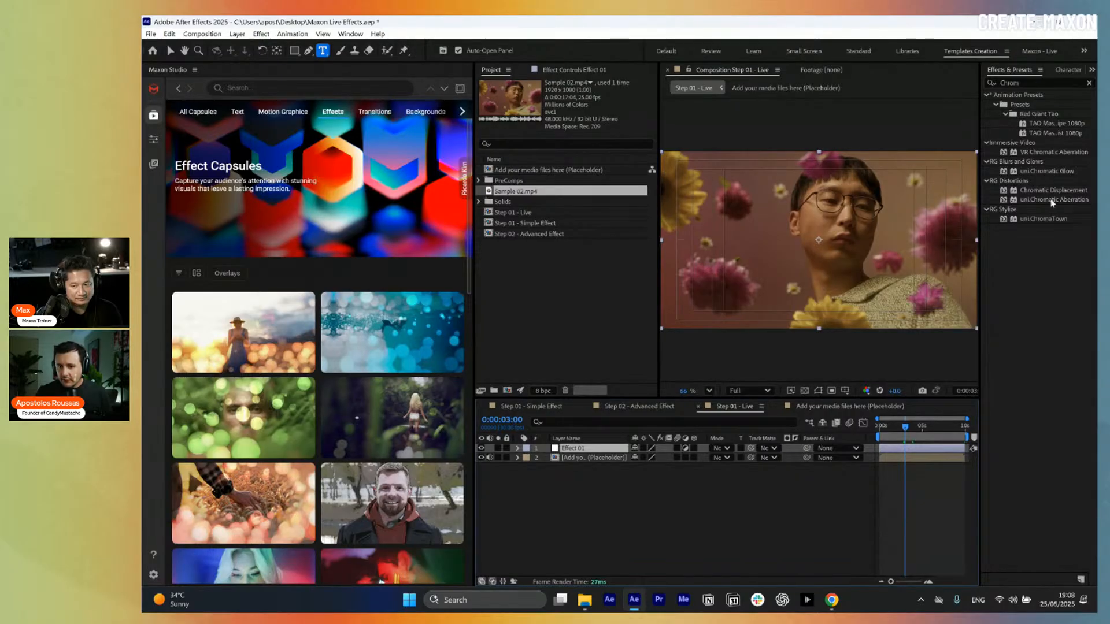
drag(1054, 199, 587, 452)
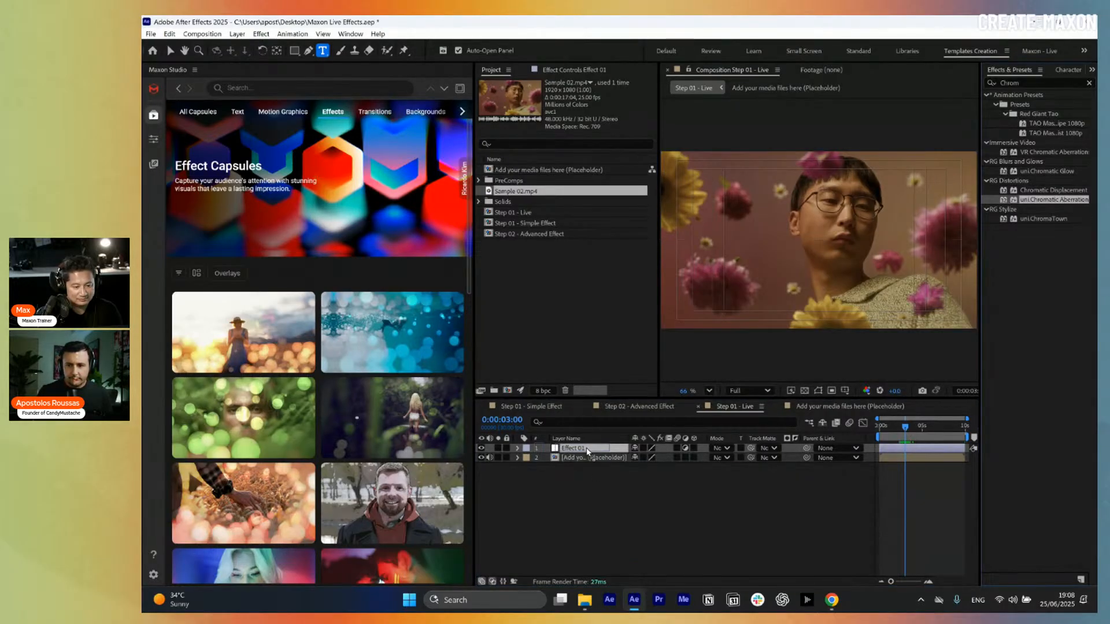
drag(910, 431, 914, 435)
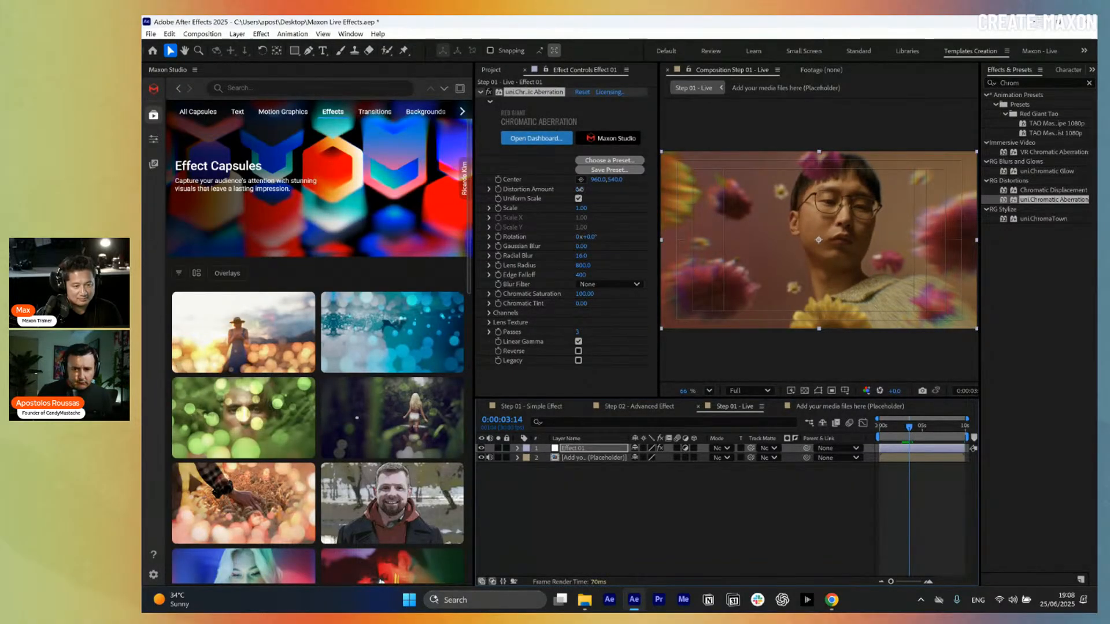
- Set the chromatic aberration's Distortion Amount to 0.6 and lower its Lens Radius
drag(580, 189, 577, 189)
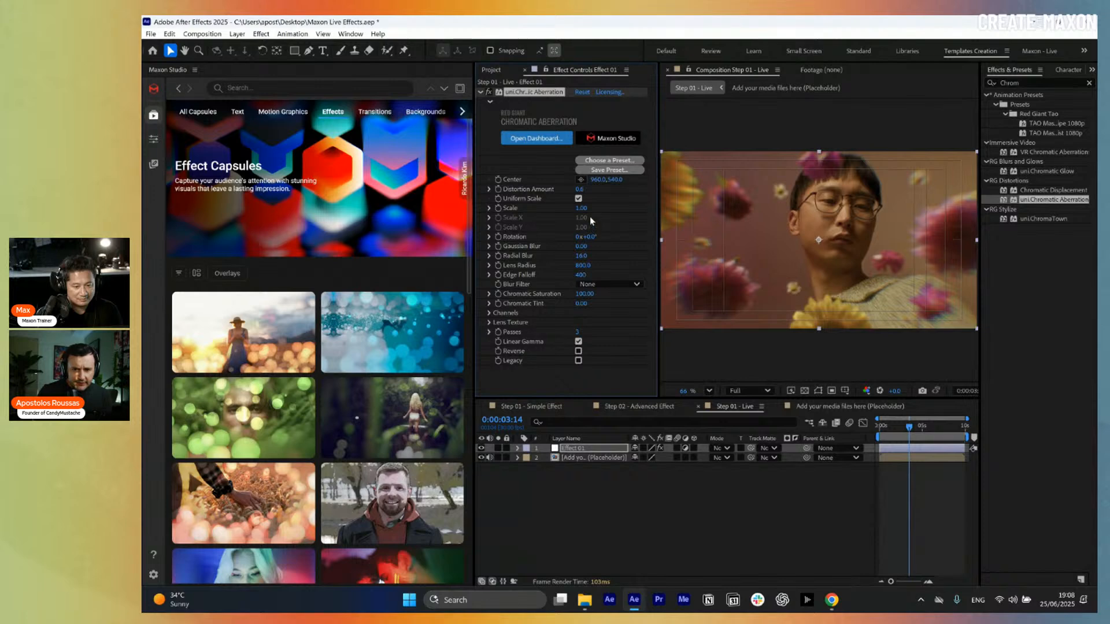
drag(578, 265, 577, 265)
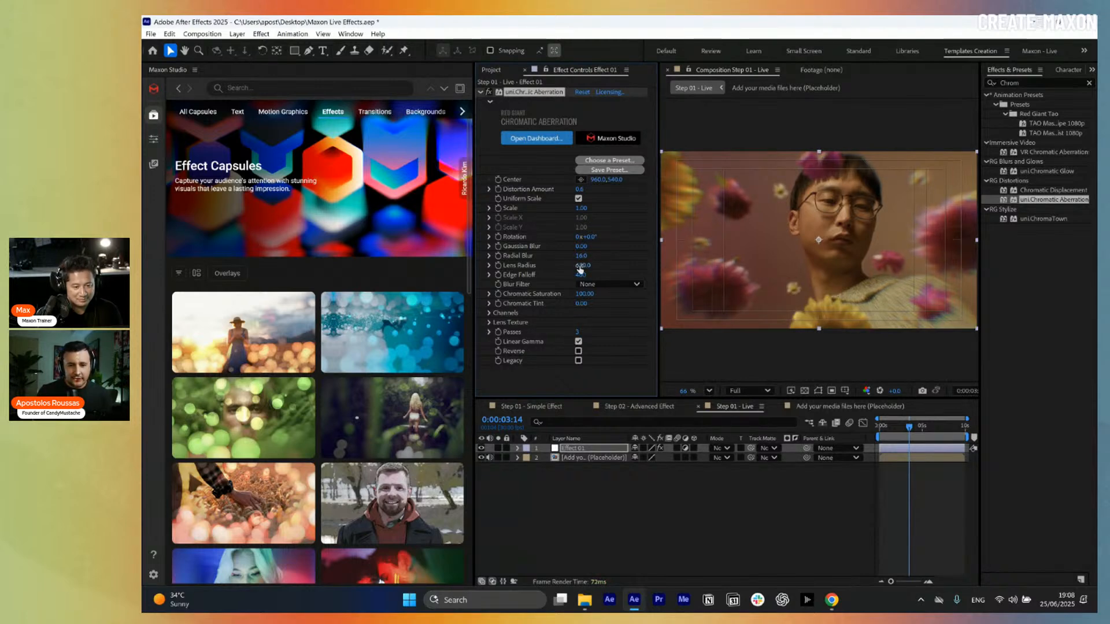
drag(581, 270, 587, 265)
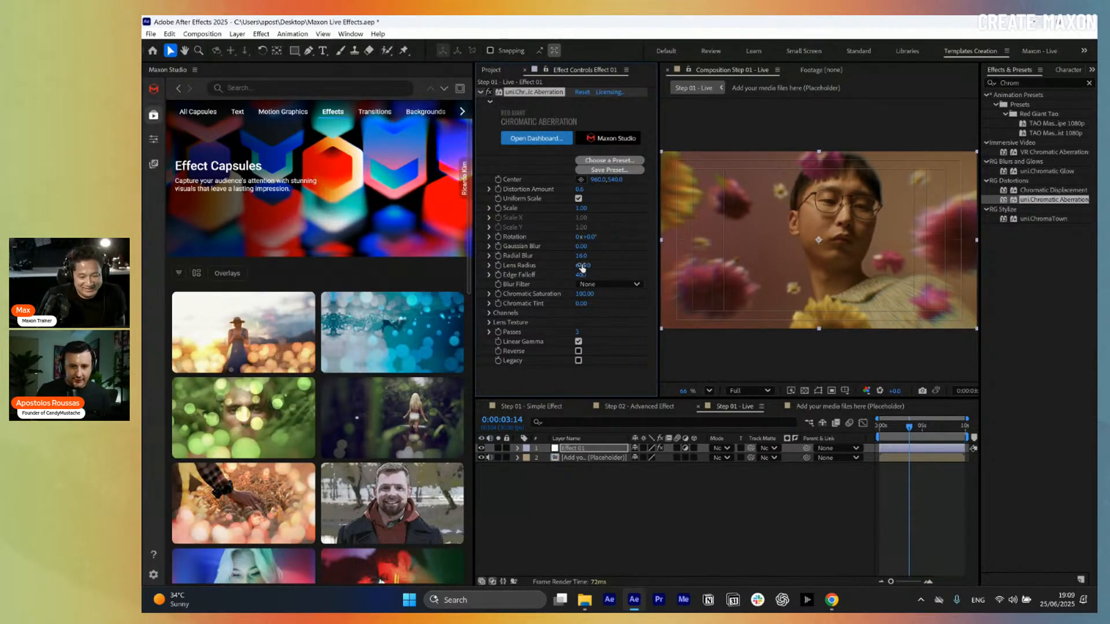
drag(582, 268, 578, 270)
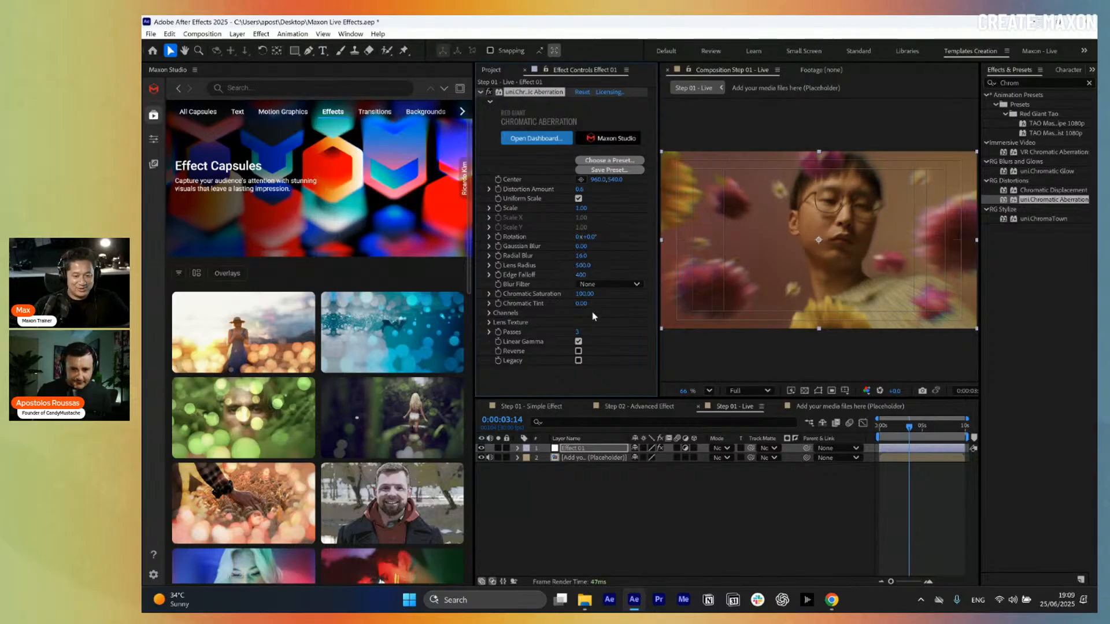
- Set the chromatic aberration's channel distortions to 20 for red, 18 for green and 11 for blue
click(488, 313)
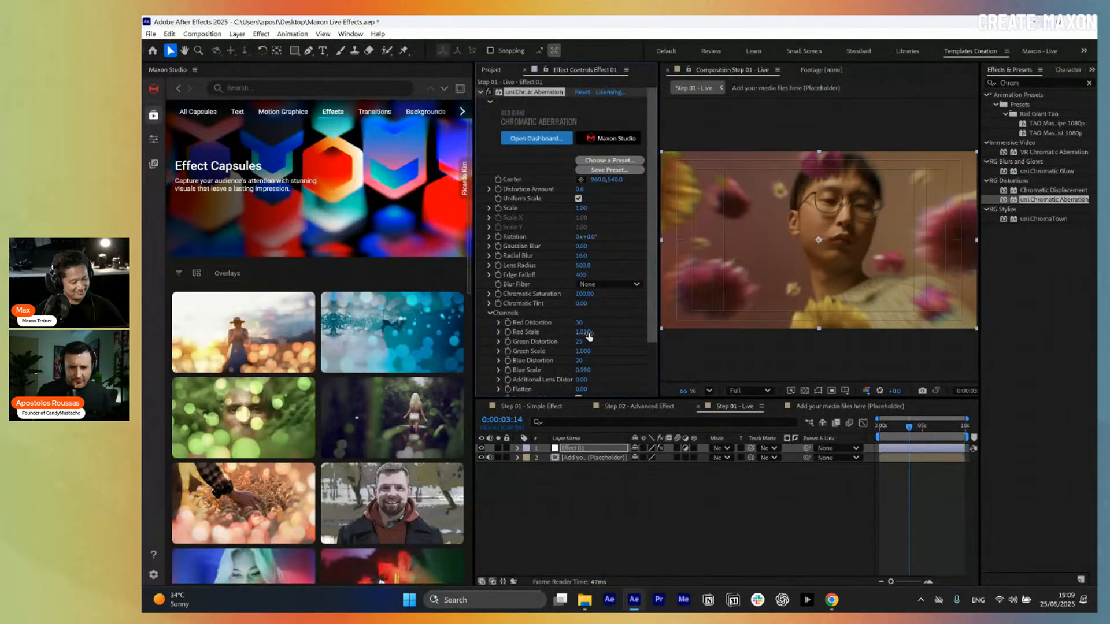
scroll(648, 344, down, 2)
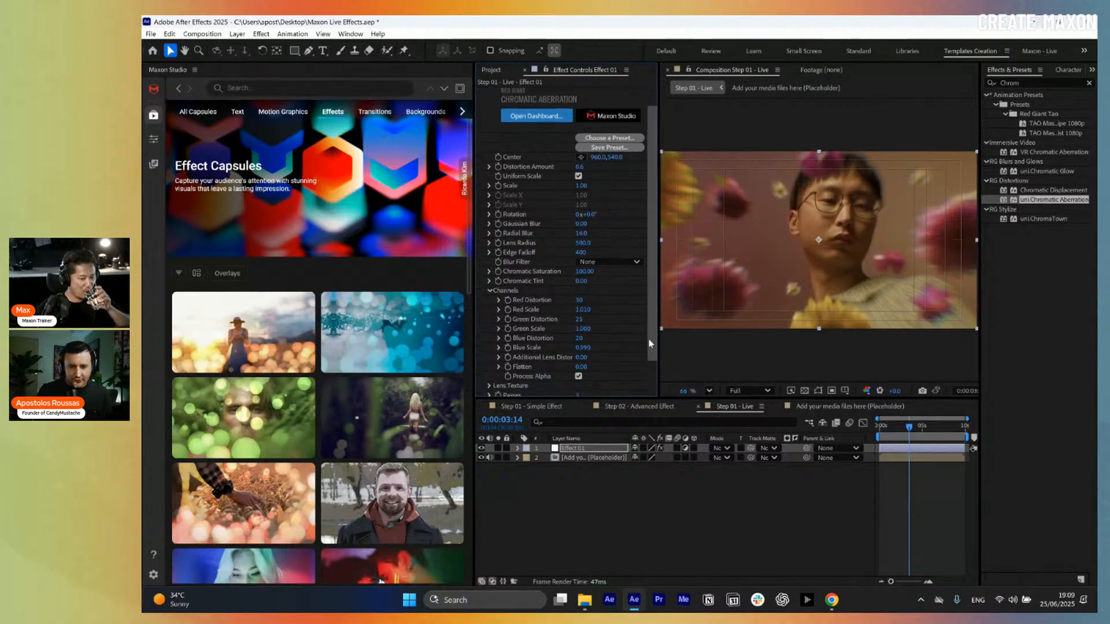
scroll(649, 344, down, 1)
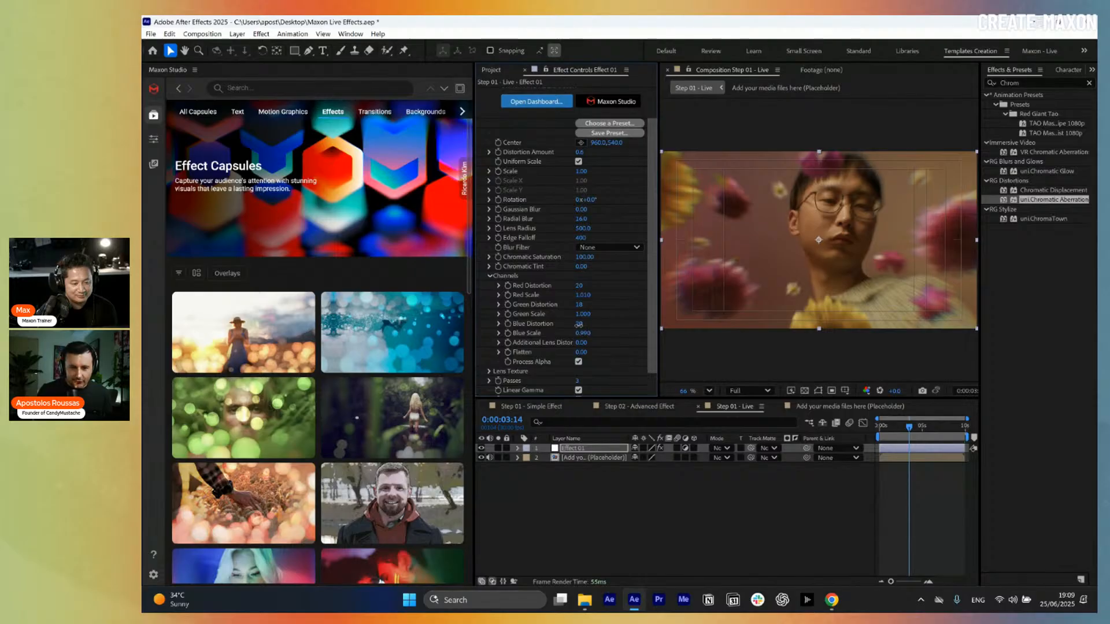
drag(578, 324, 574, 324)
click(701, 531)
scroll(501, 169, up, 2)
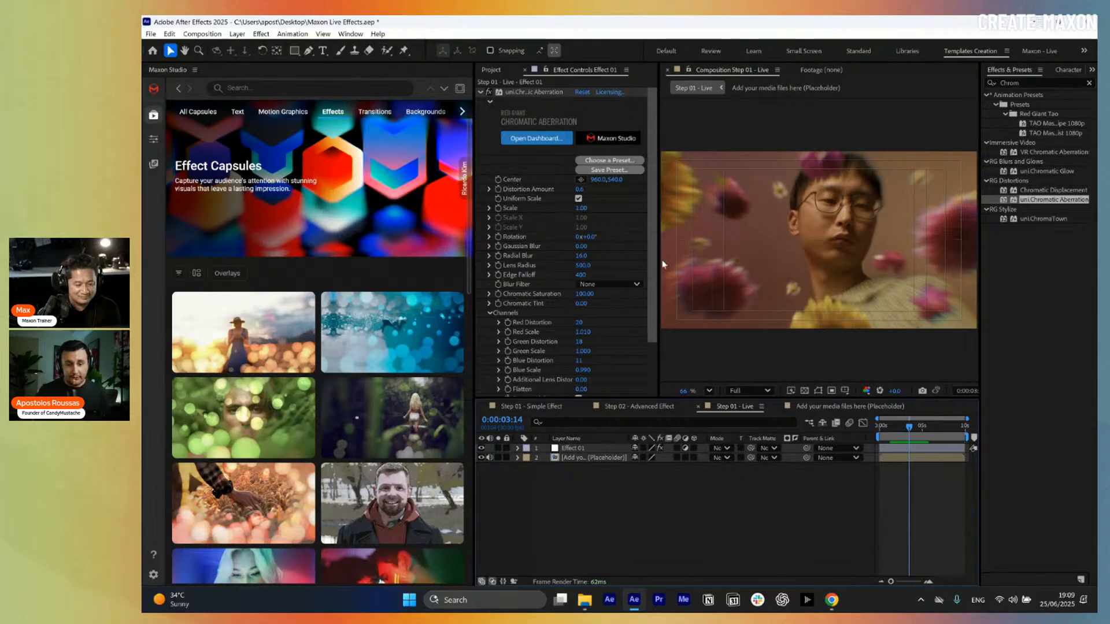
- Add a new adjustment layer above Effect 01 and toggle off its visibility
right_click(608, 493)
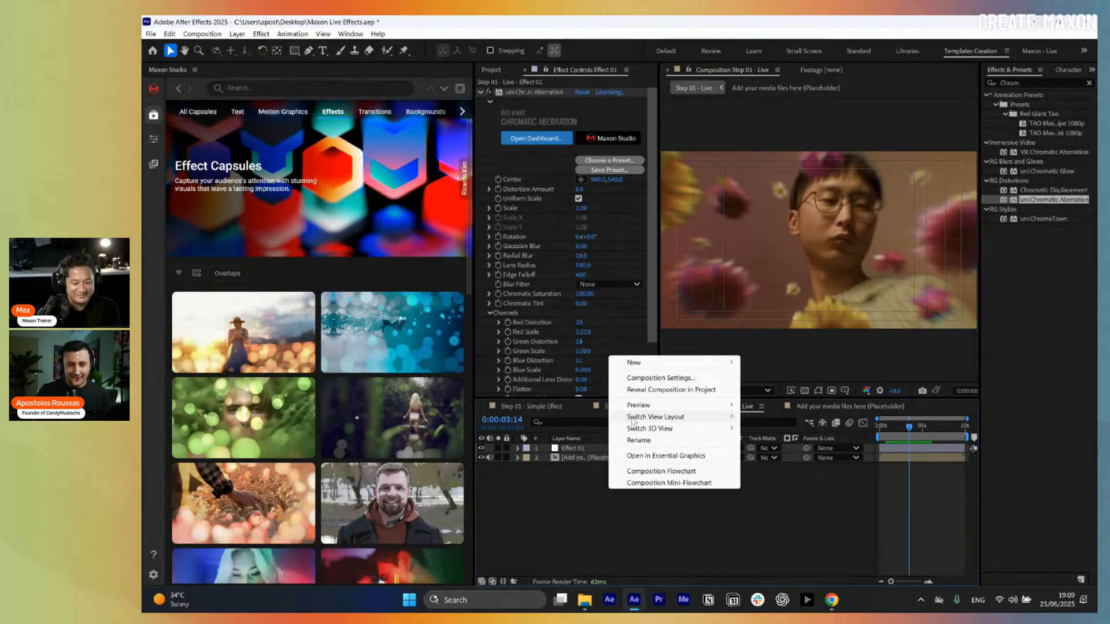
mouse_move(633, 422)
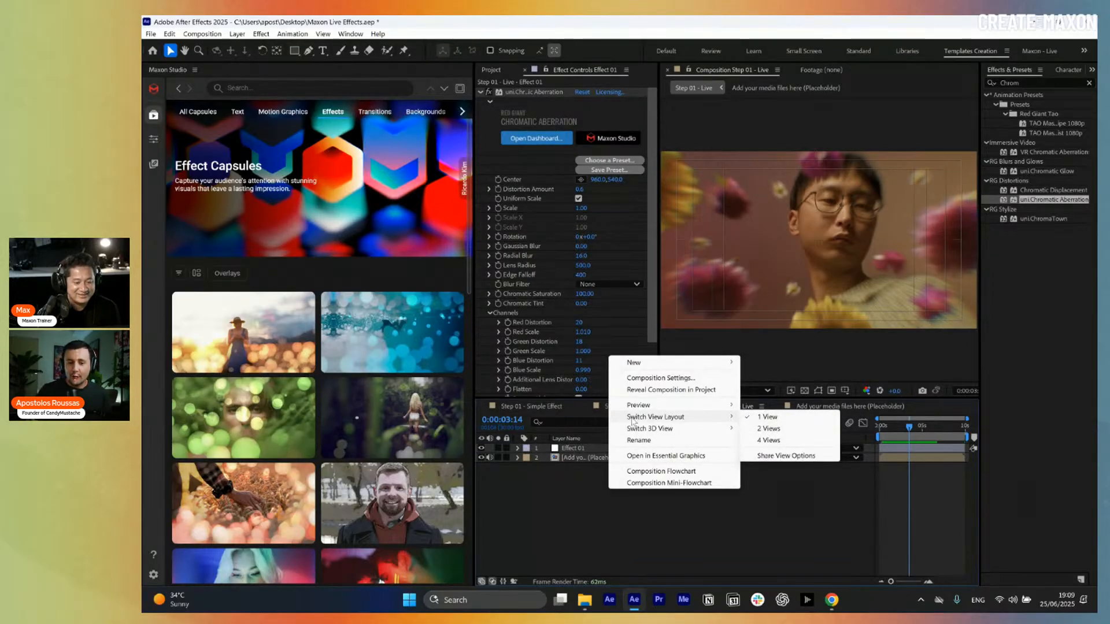
mouse_move(646, 368)
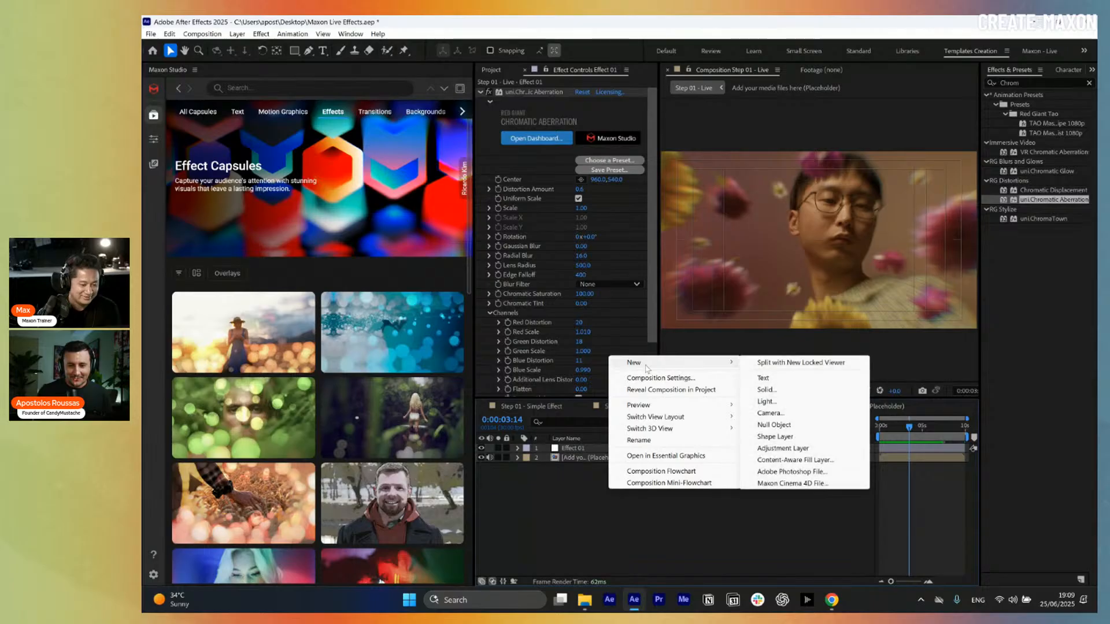
click(814, 449)
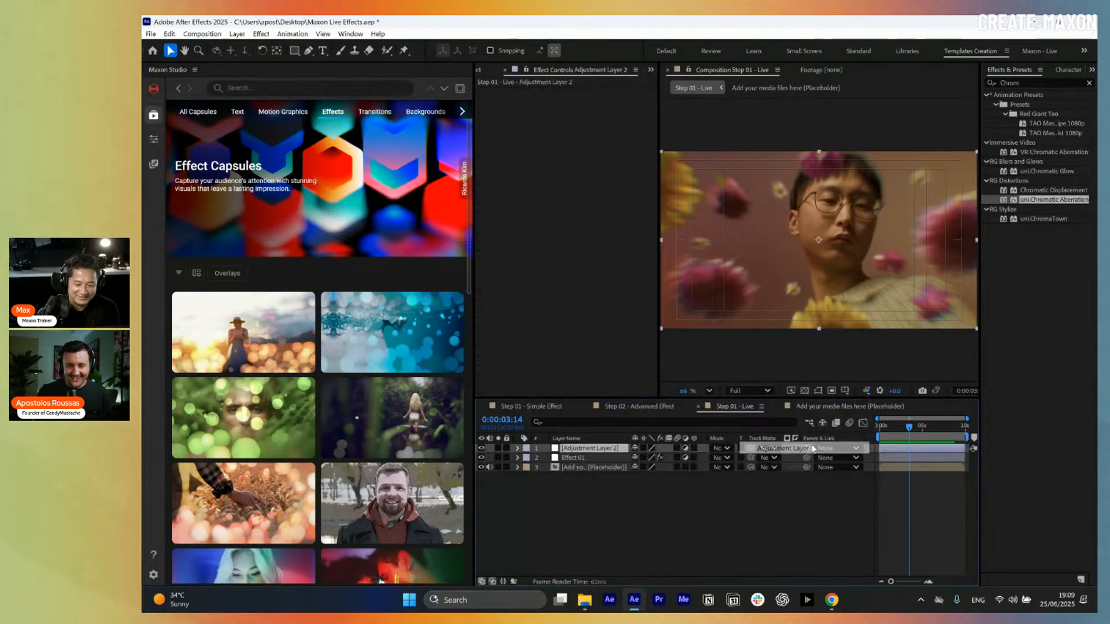
click(481, 448)
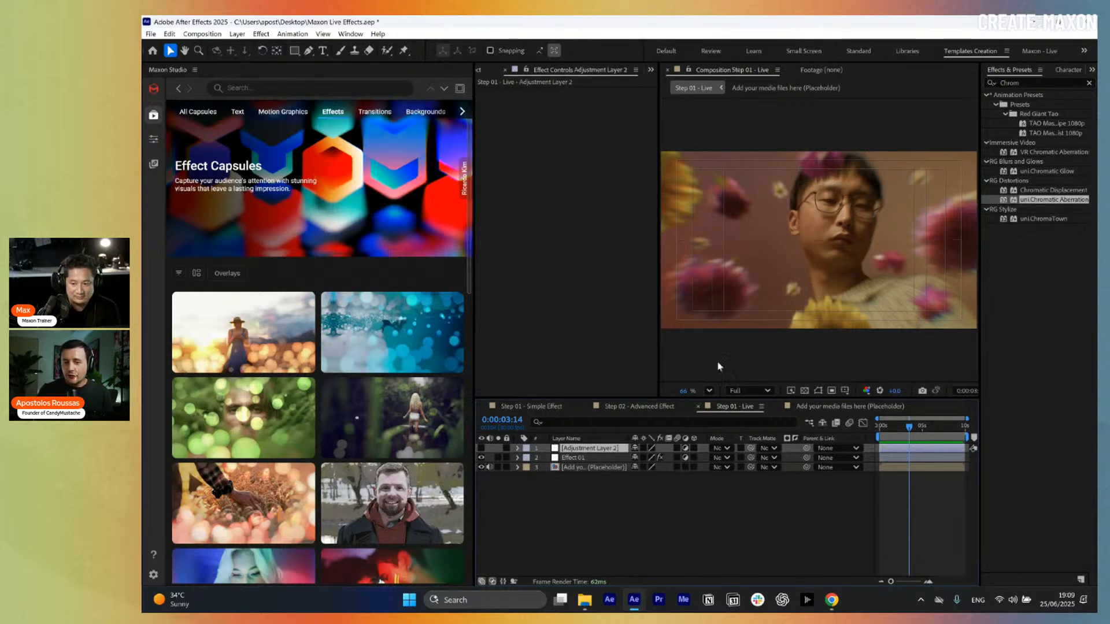
- Search the effects for "Looks", select Magic Bullet Looks in the list, and clear the search
drag(1031, 85, 976, 84)
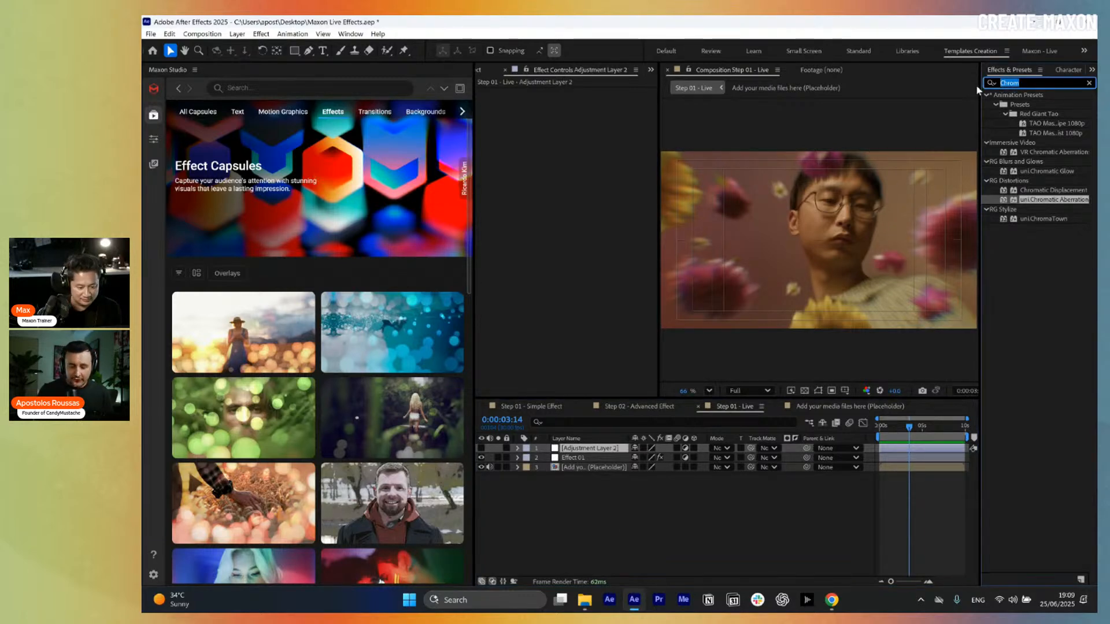
text(Looks)
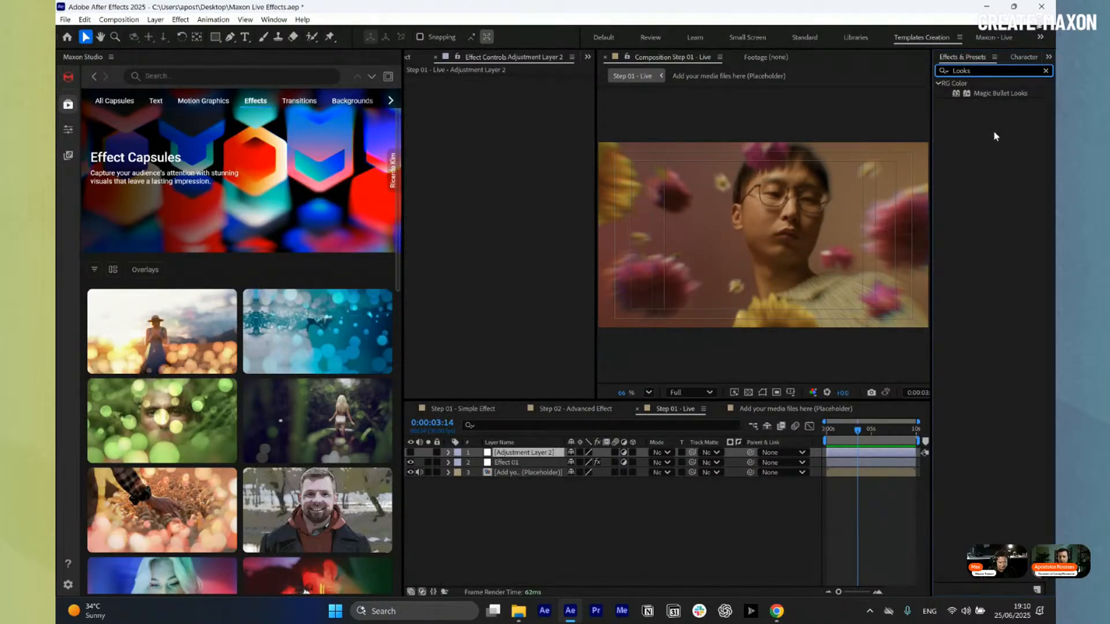
click(1011, 95)
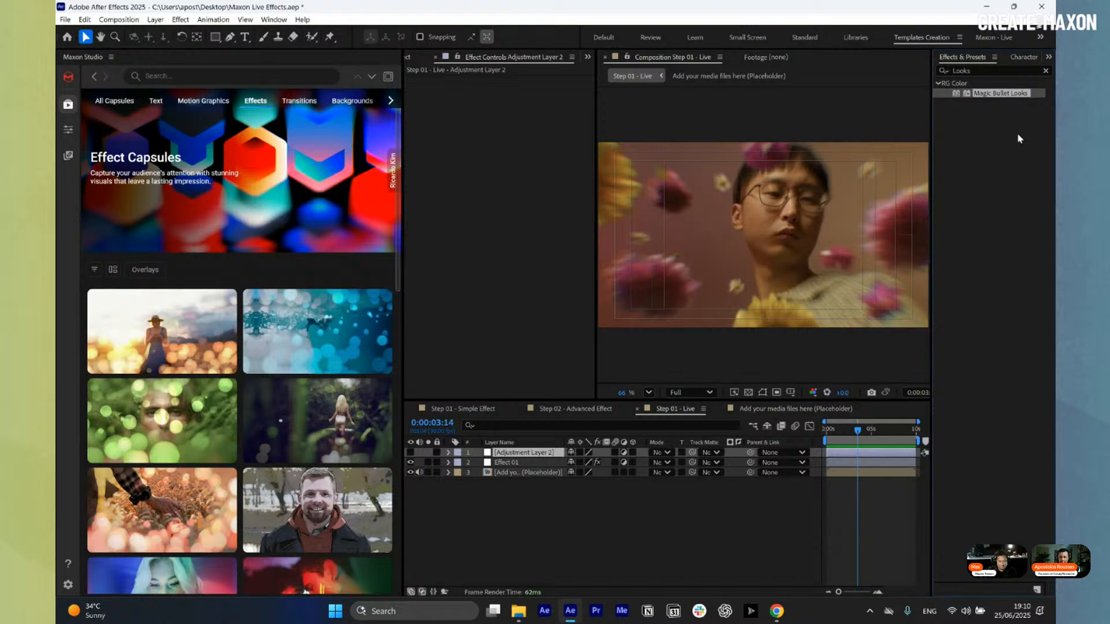
click(1045, 70)
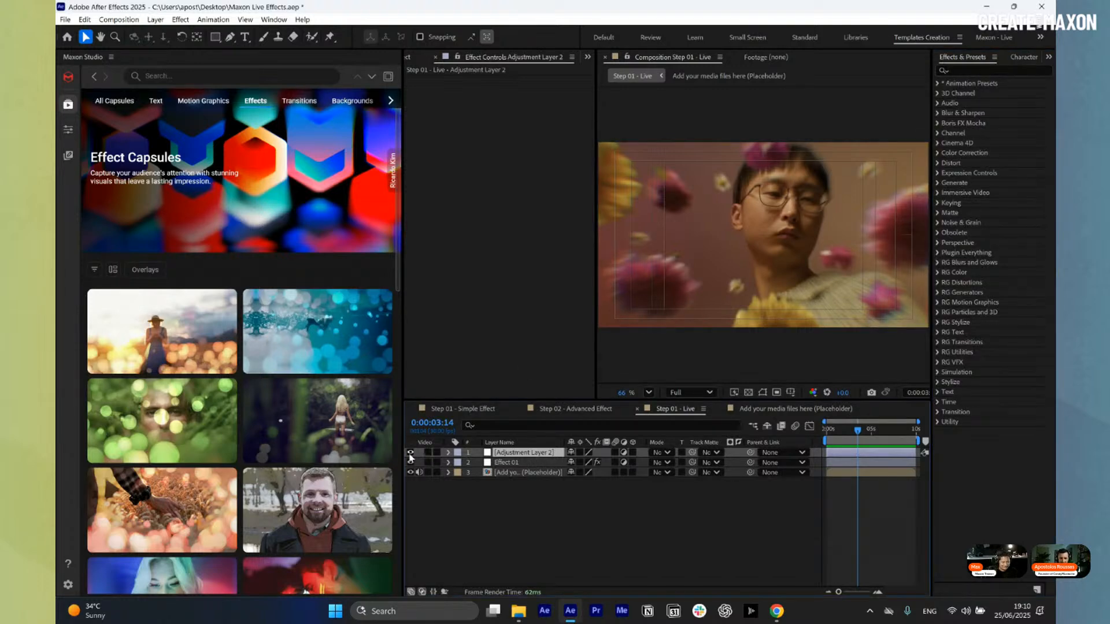
- Rename the new adjustment layer "Effect 02"
click(548, 456)
key(Return)
text(Effec)
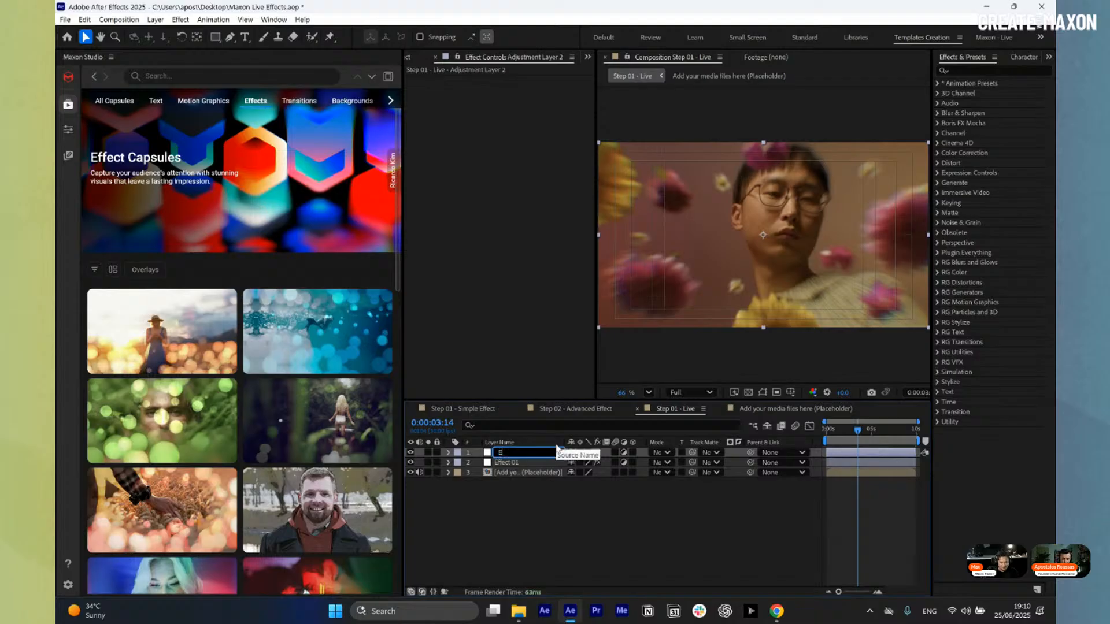
key(BackSpace)
text(ct 02)
key(Return)
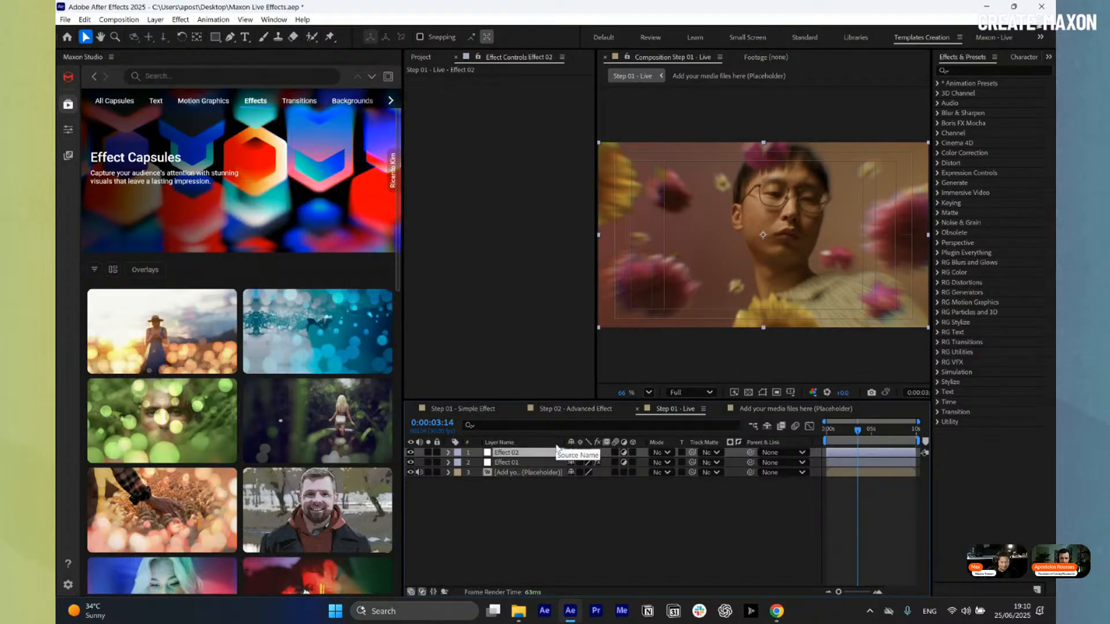
click(597, 481)
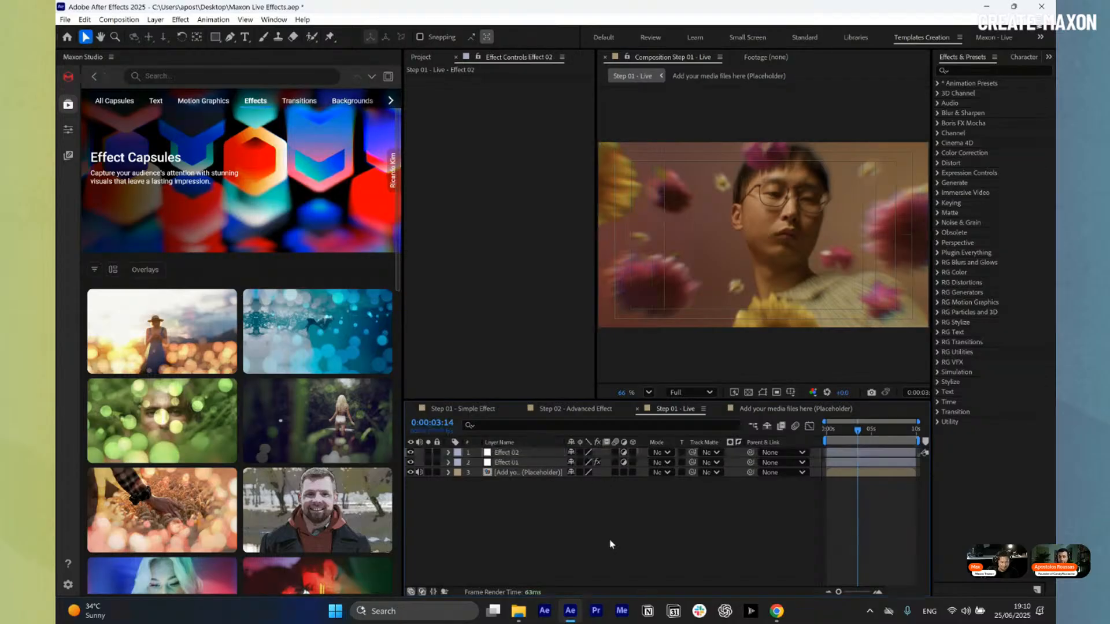
- Search the effects for "bokeh" and apply uni.Bokeh to the Effect 02 layer
click(963, 70)
text(b)
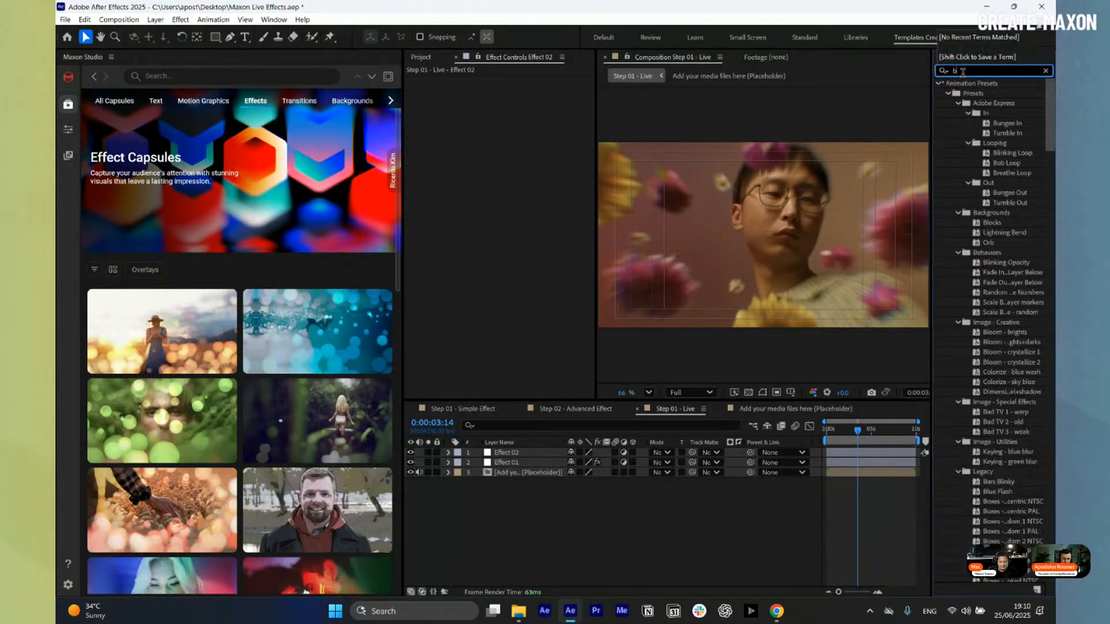
text(ok)
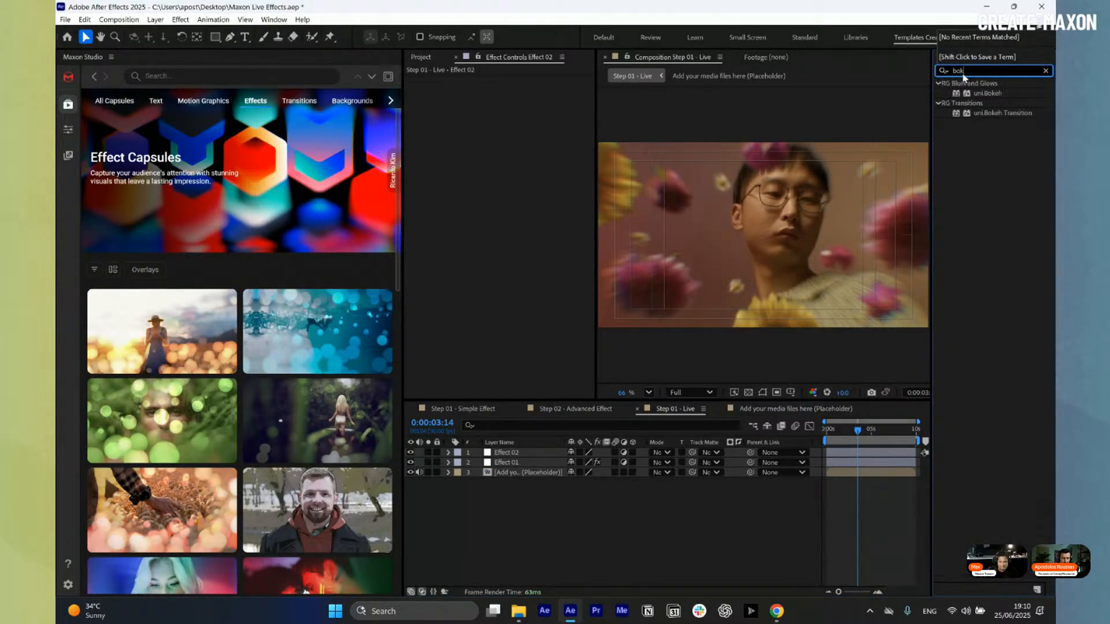
text(eh)
drag(991, 94, 516, 460)
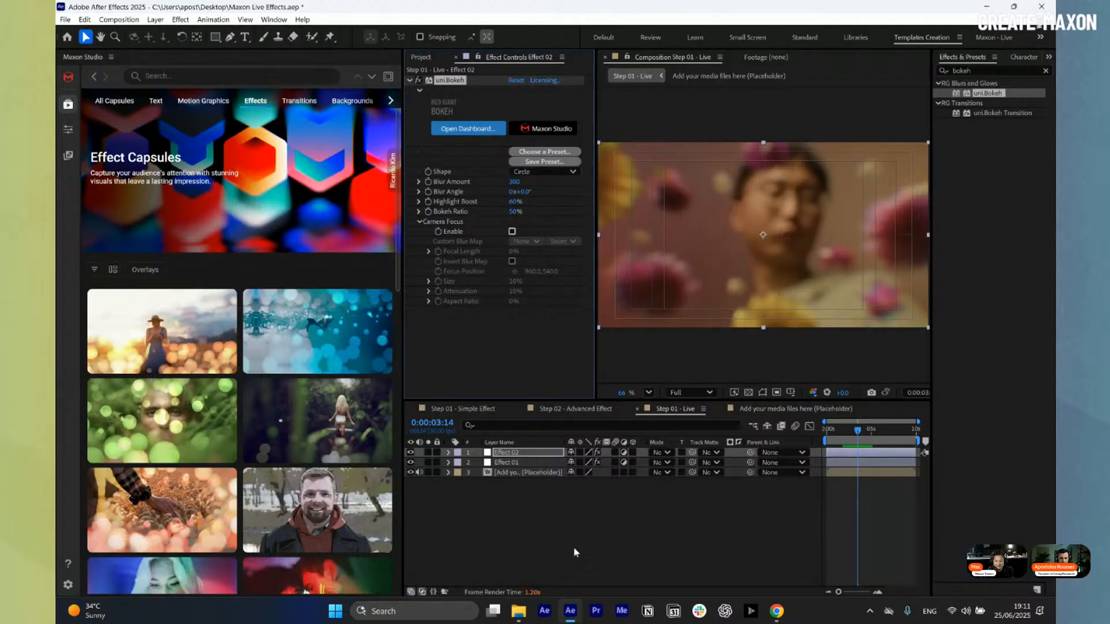
- Enable Camera Focus in the bokeh effect and place its focus position on the man's face
click(512, 231)
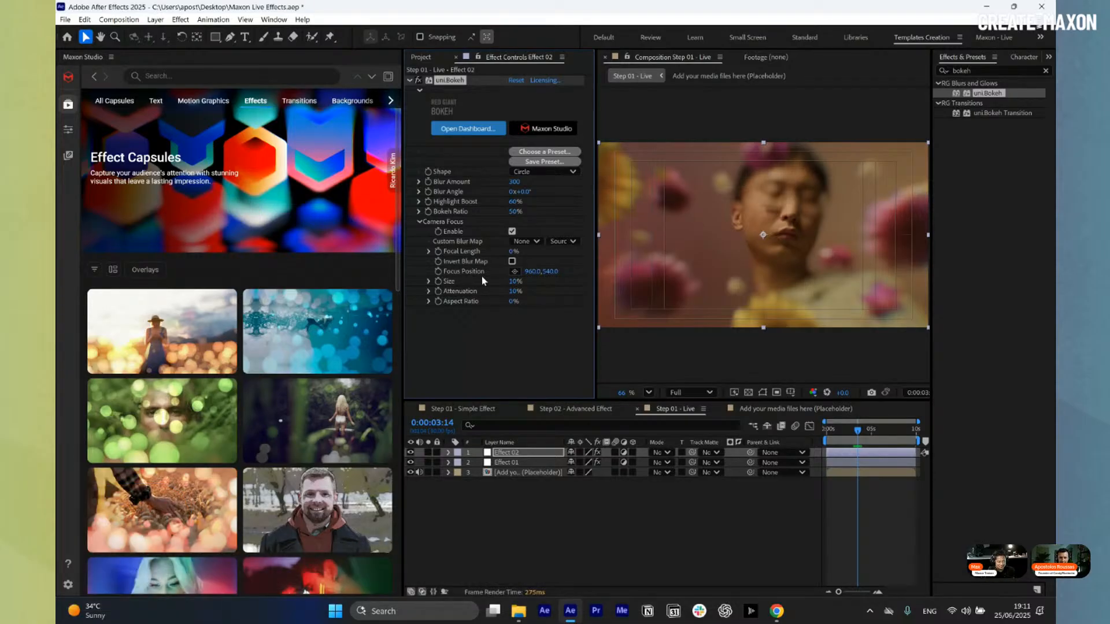
click(514, 271)
click(782, 199)
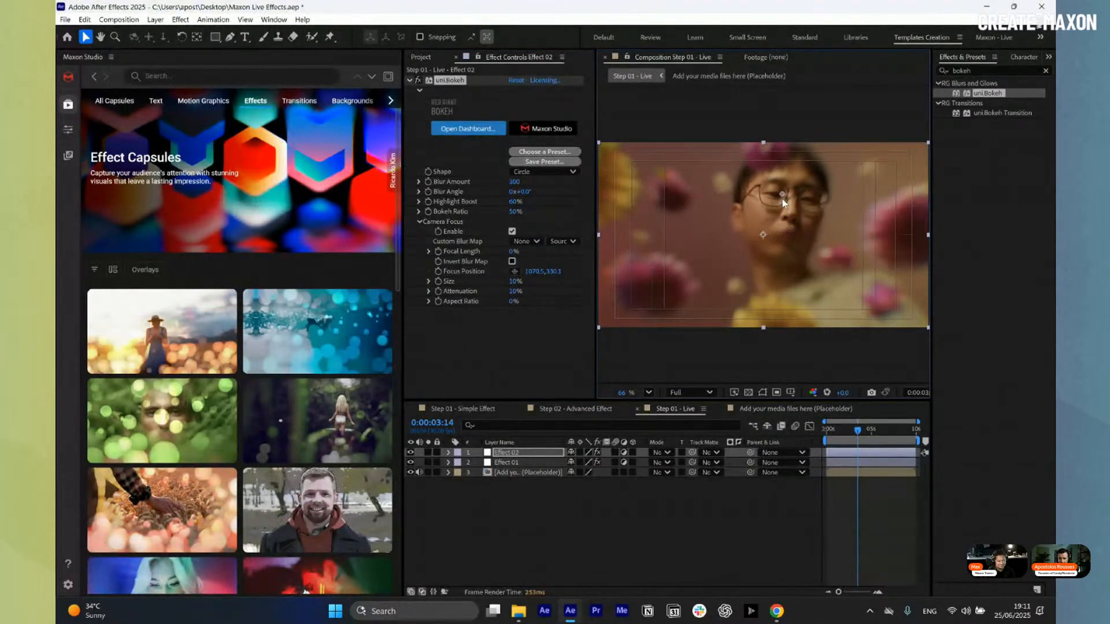
- Set the Bokeh Ratio to 62%, with a Camera Focus Size of 43% and Attenuation of 45%
drag(514, 281, 535, 292)
drag(515, 211, 519, 211)
mouse_move(523, 281)
mouse_down()
mouse_move(503, 282)
mouse_move(519, 292)
mouse_move(523, 281)
mouse_up()
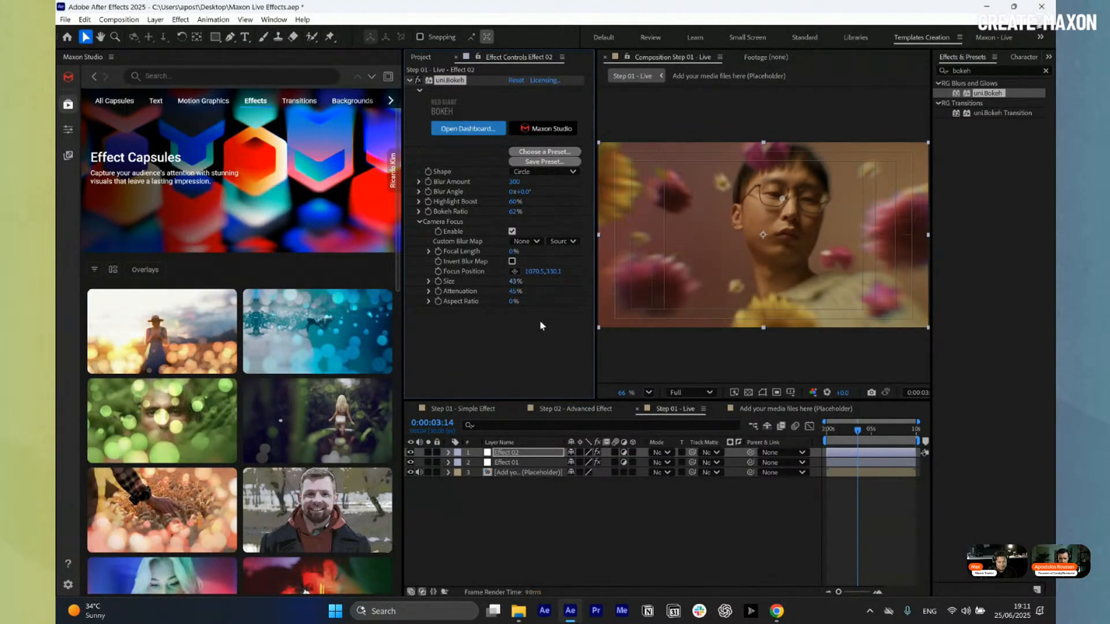
- Try the Square bokeh shape and switch the shape back to Circle
click(546, 172)
click(540, 196)
click(536, 173)
click(541, 210)
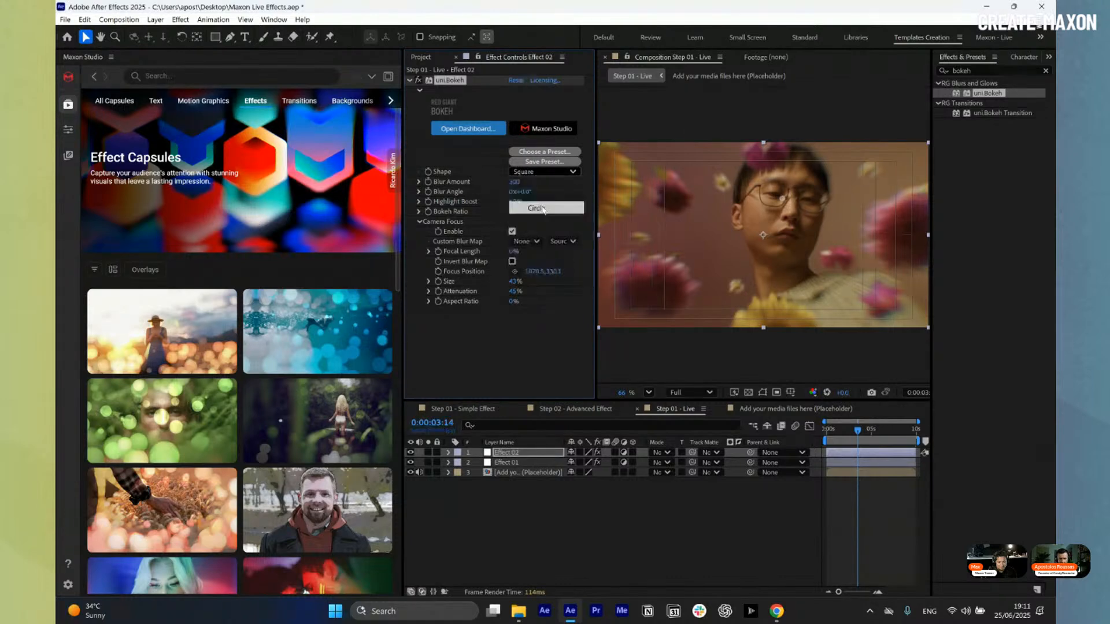
- Deselect the bokeh effect and the Effect 02 layer, and move the current time to 0:00:03:26
click(535, 348)
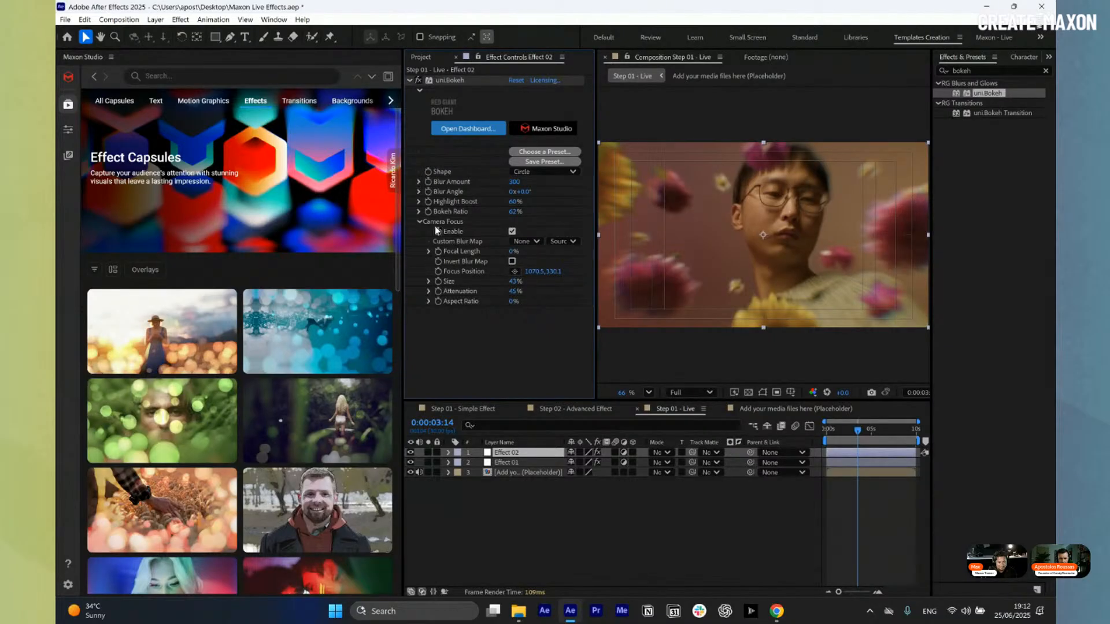
click(541, 487)
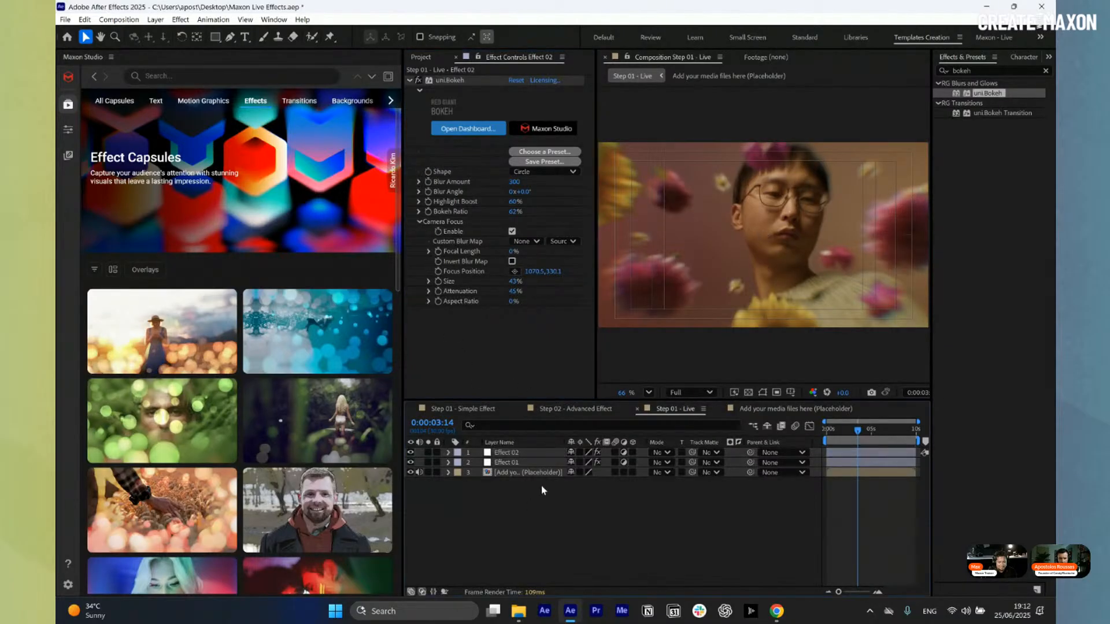
click(862, 434)
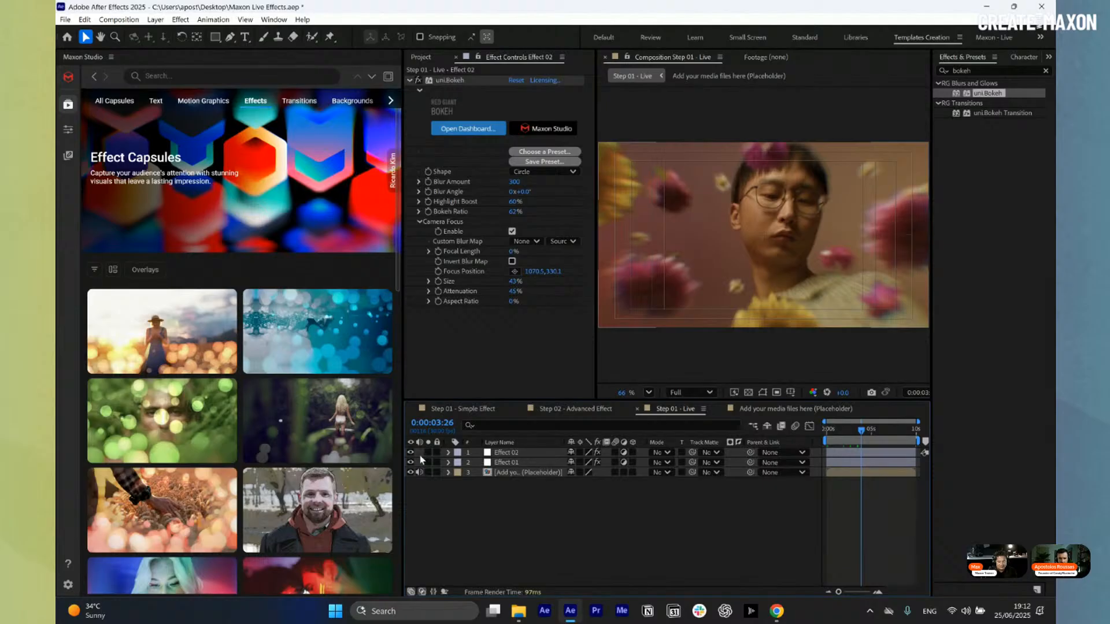
- Set the Distortion Amount to 1.5 and Gaussian Blur to 0.12 in Effect 01's Chromatic Aberration
mouse_move(411, 452)
mouse_down()
mouse_move(411, 462)
mouse_move(411, 454)
mouse_up()
click(524, 463)
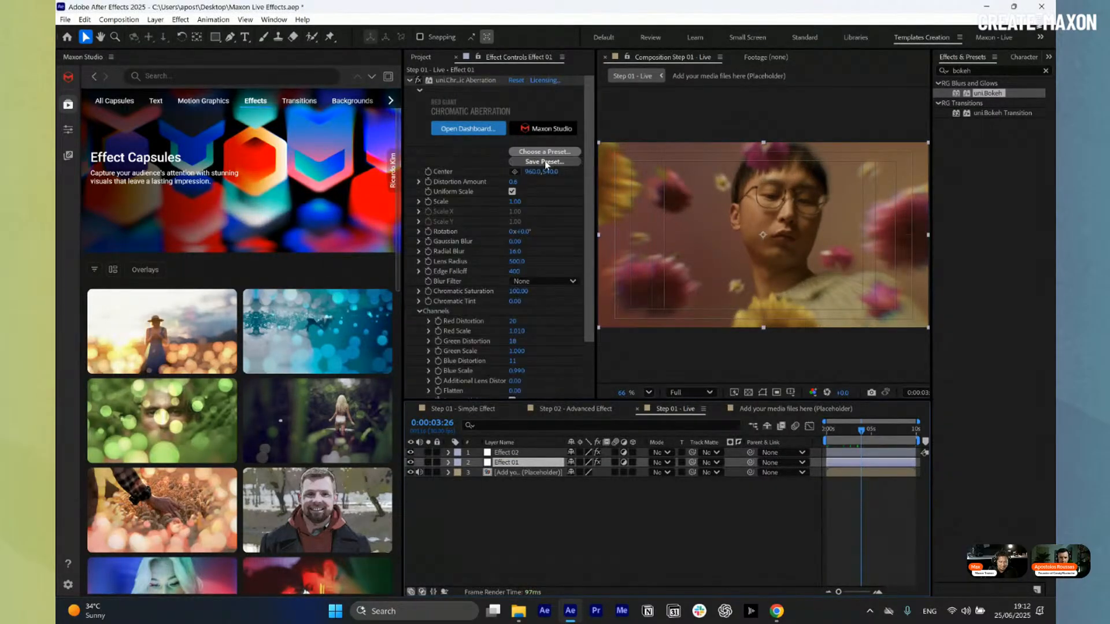
drag(512, 183, 516, 184)
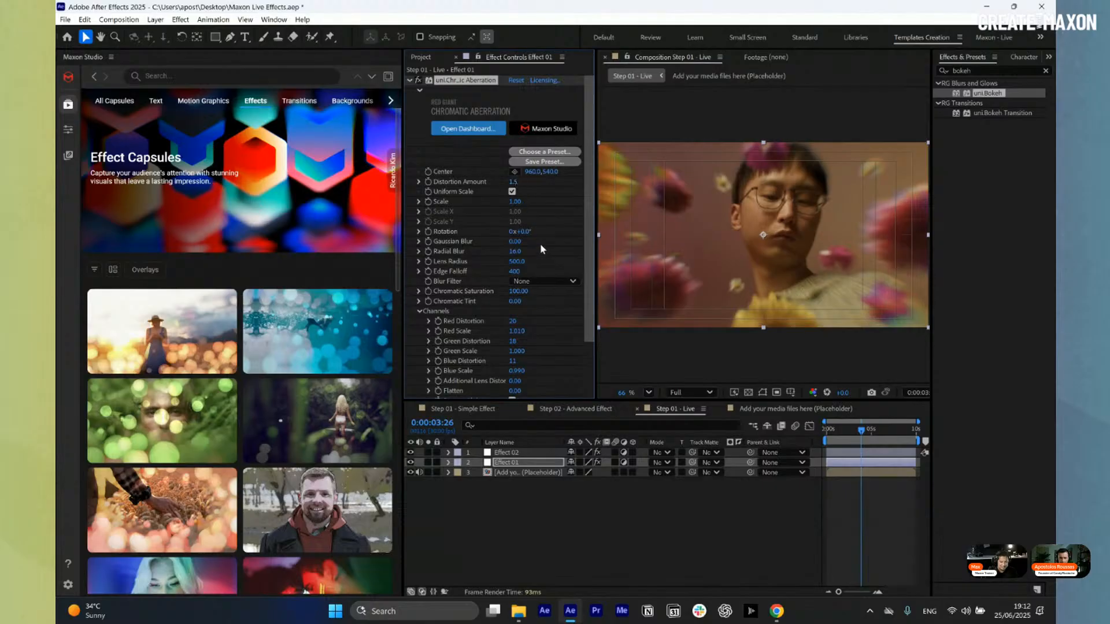
drag(518, 243, 522, 243)
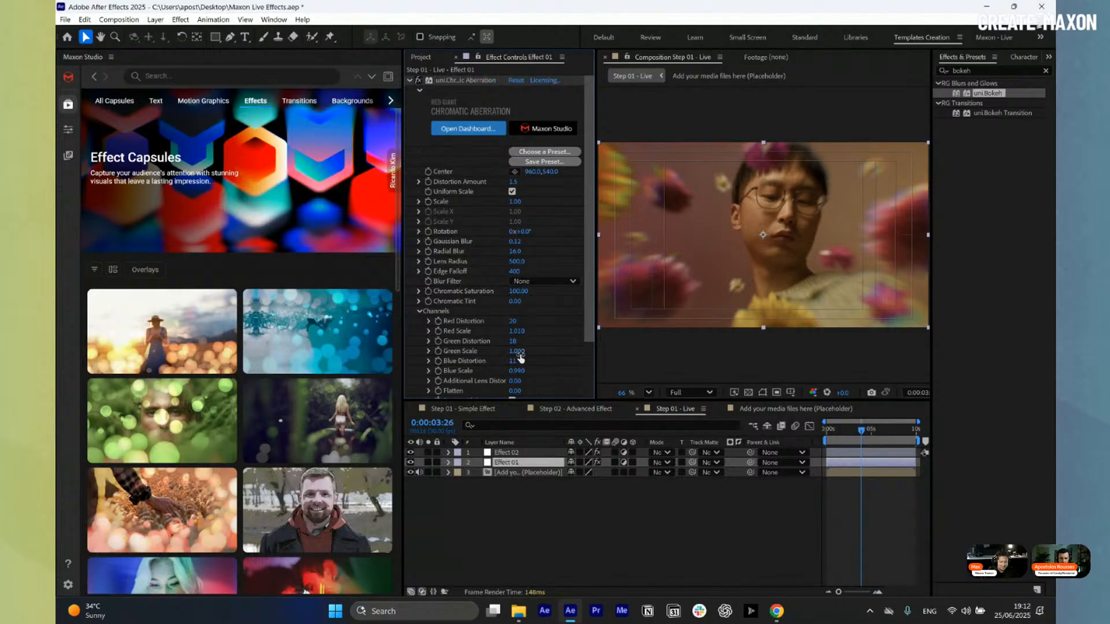
- In the Chromatic Aberration channels, set Blue Distortion to 19, Blue Scale to 1.070, Additional Lens Distortion to 16 and Flatten to 11
drag(514, 361, 543, 359)
scroll(543, 359, down, 2)
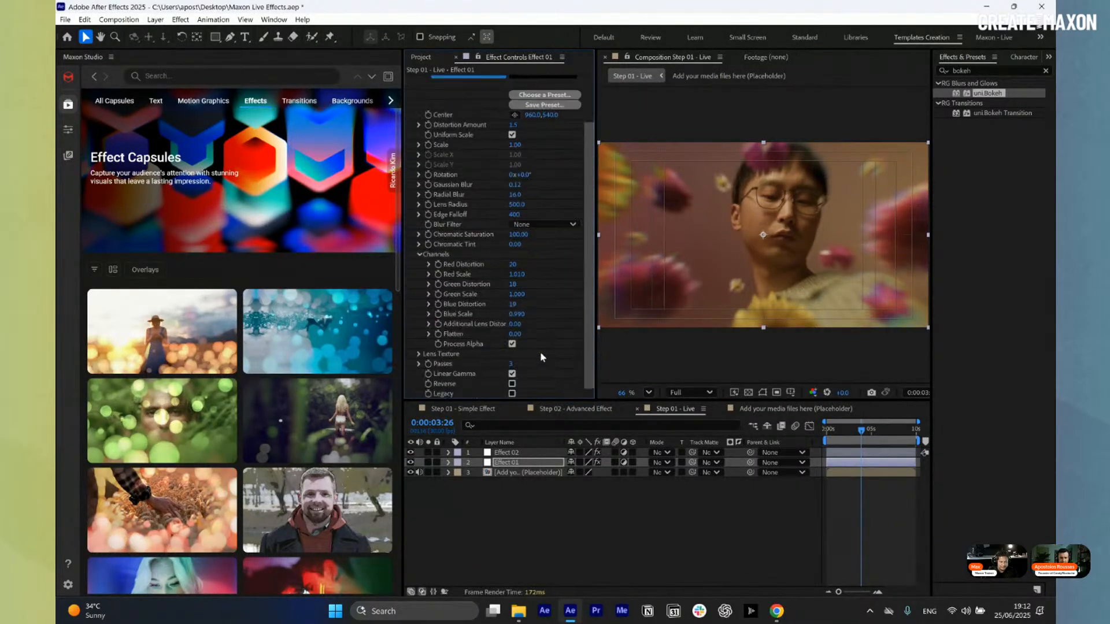
drag(516, 314, 522, 313)
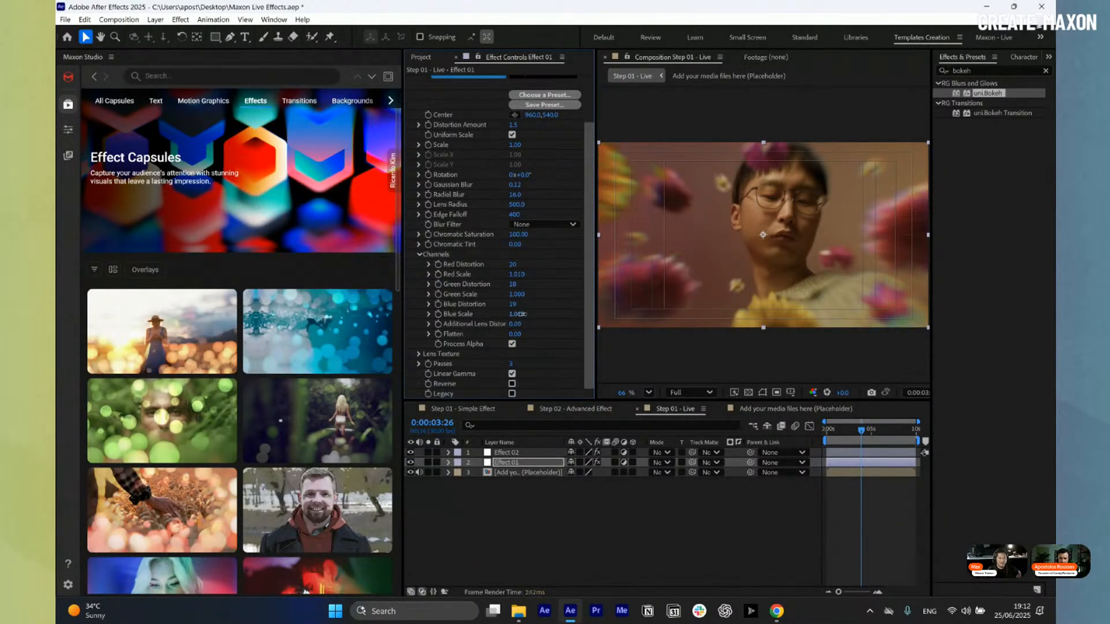
click(522, 533)
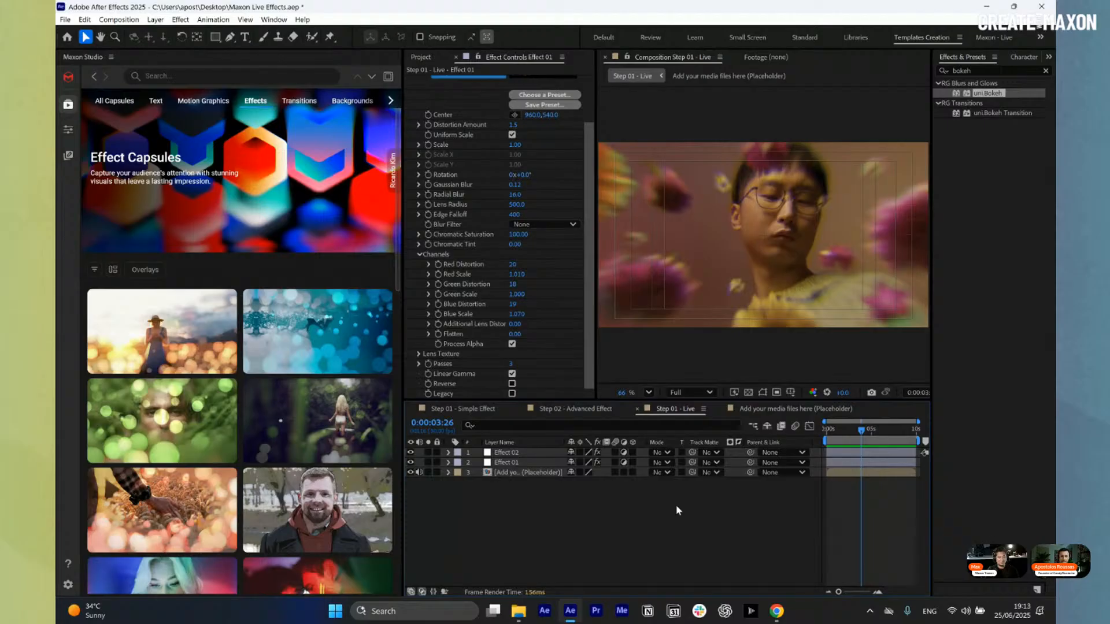
drag(515, 325, 523, 334)
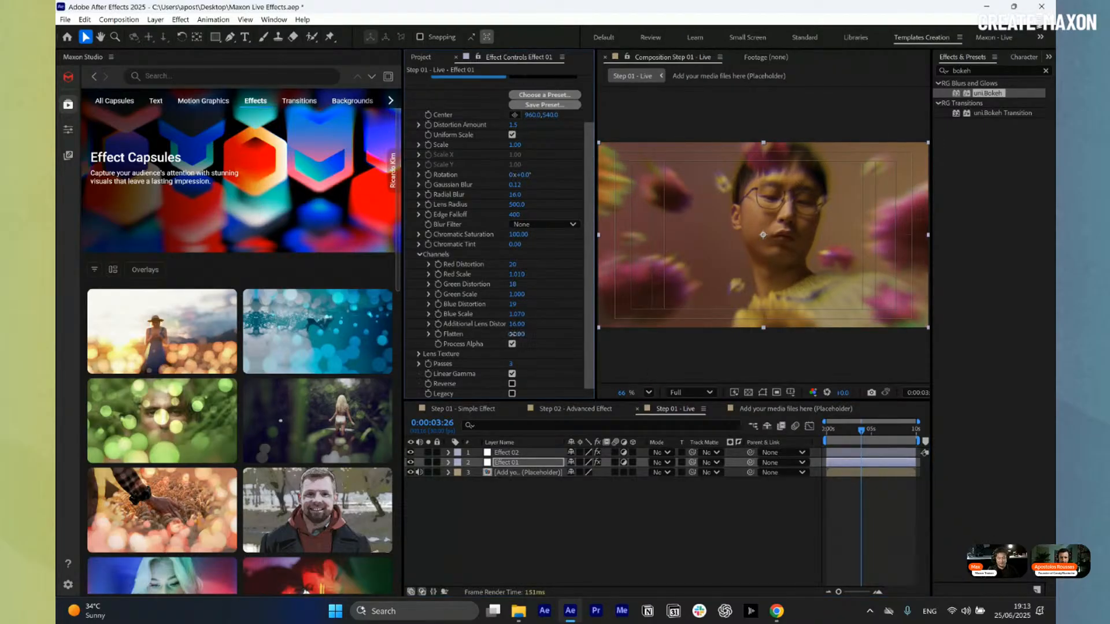
click(580, 515)
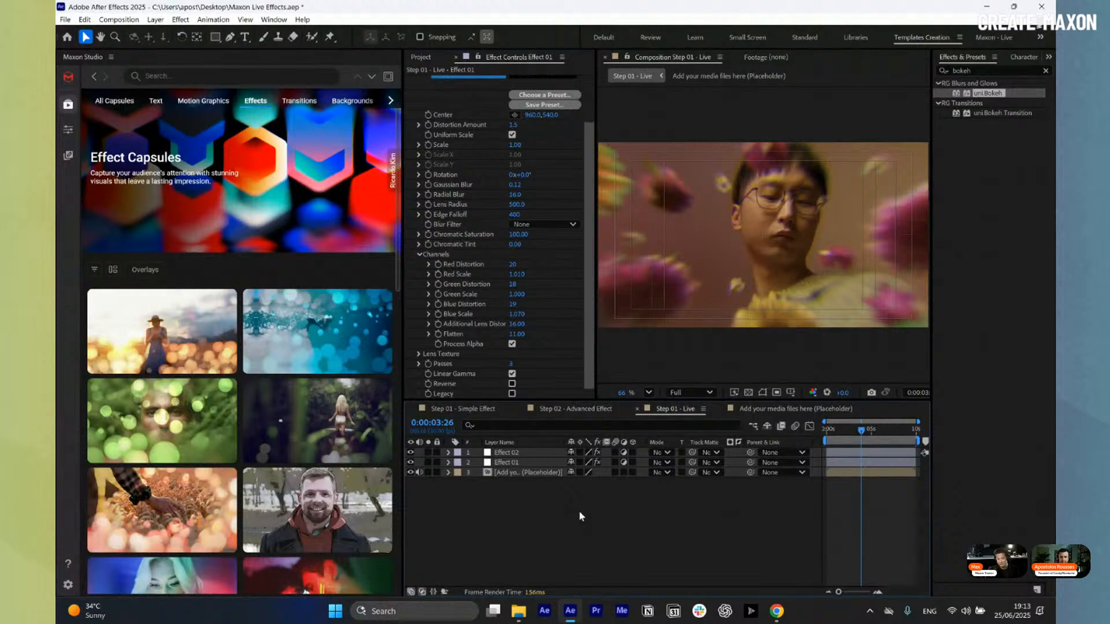
drag(979, 70, 903, 75)
text(c)
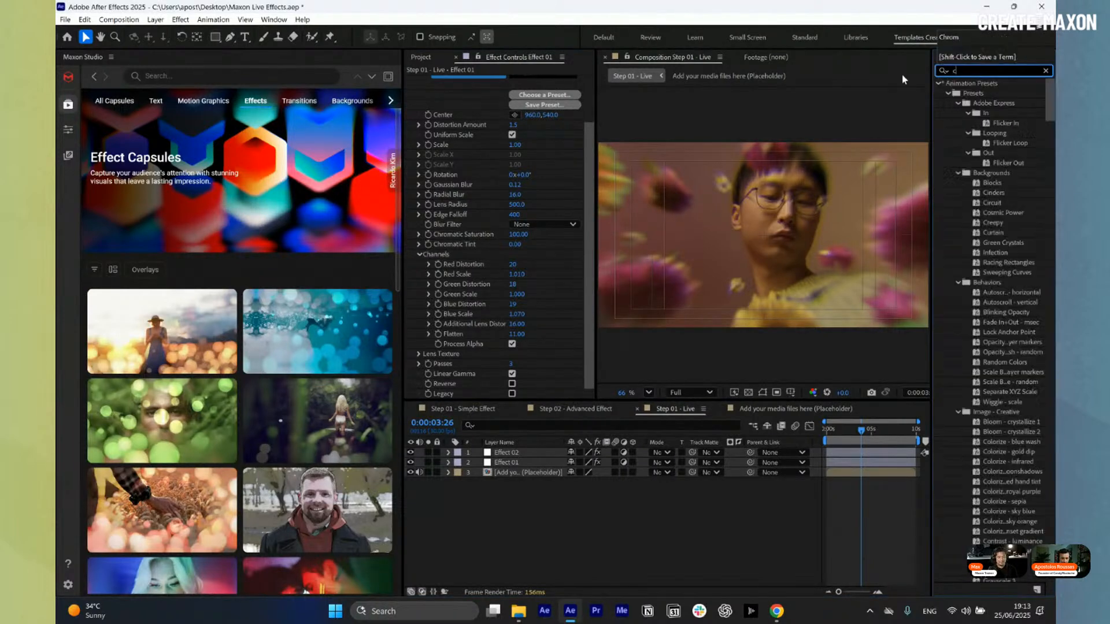
text(oloris)
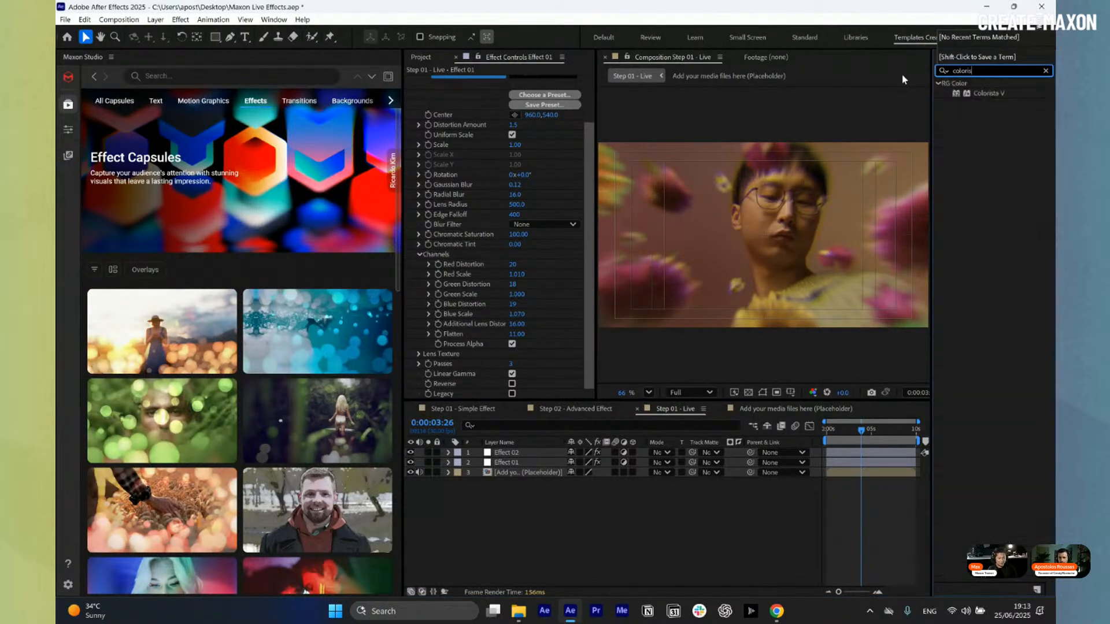
key(BackSpace)
key(BackSpace)
key(BackSpace)
key(BackSpace)
key(BackSpace)
key(BackSpace)
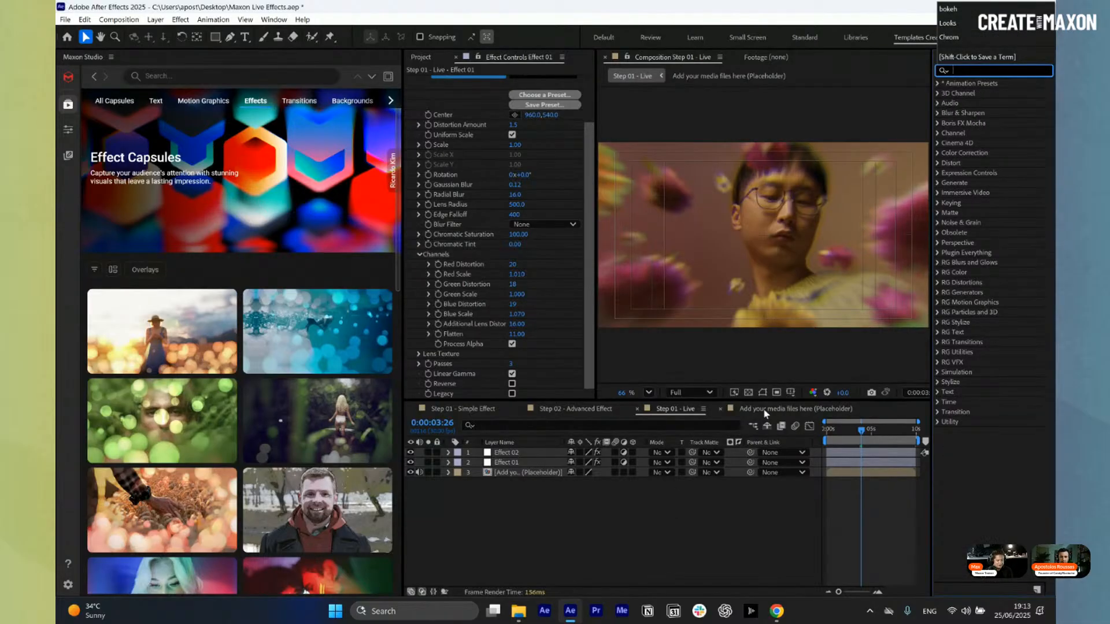
- Review the look at 0:00:04:17 and examine the Chromatic Aberration settings on Effect 01 and Bokeh settings on Effect 02
click(724, 412)
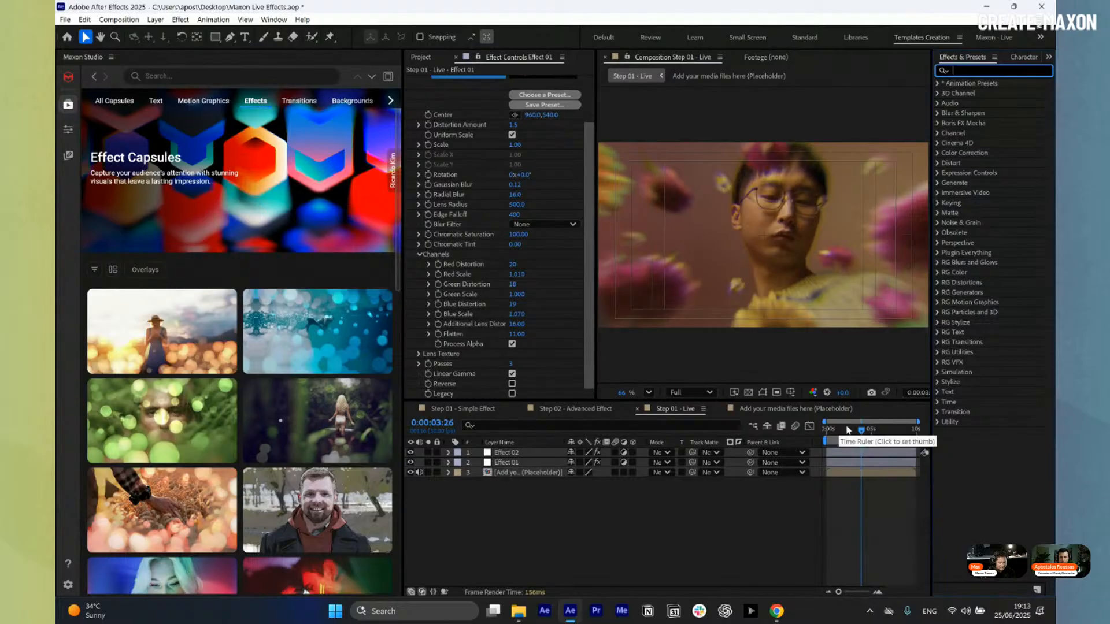
click(851, 434)
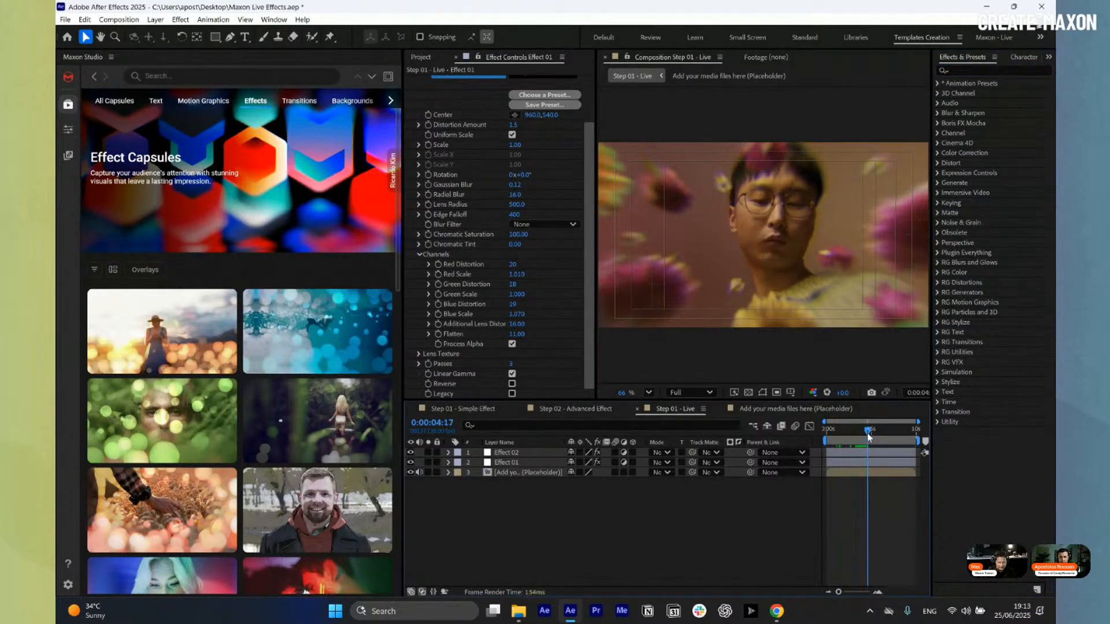
click(507, 465)
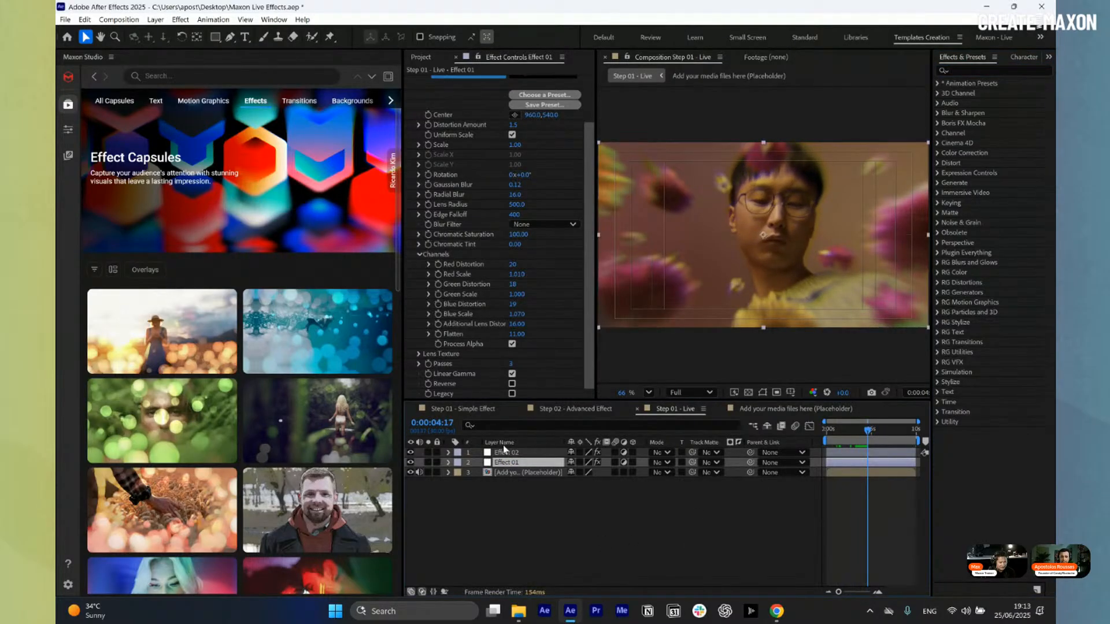
scroll(460, 286, up, 2)
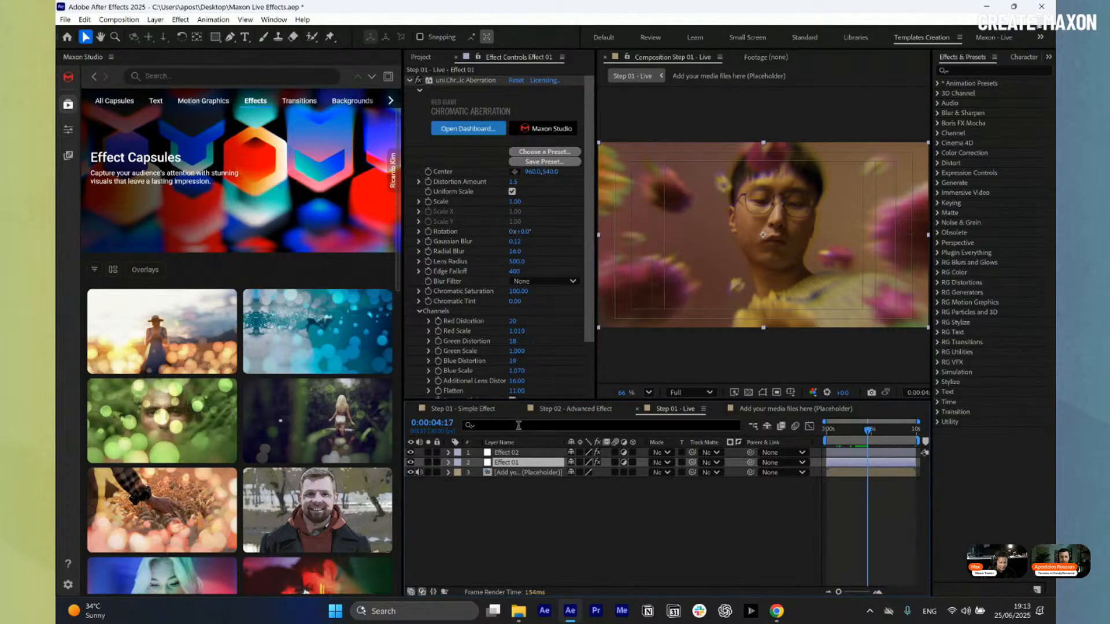
click(520, 453)
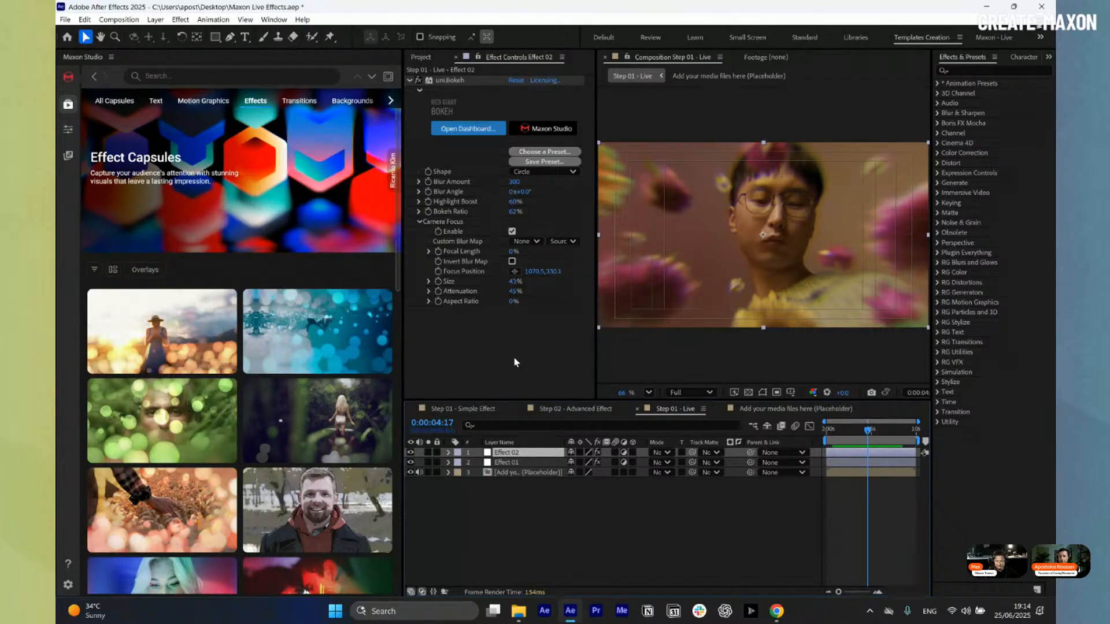
click(531, 509)
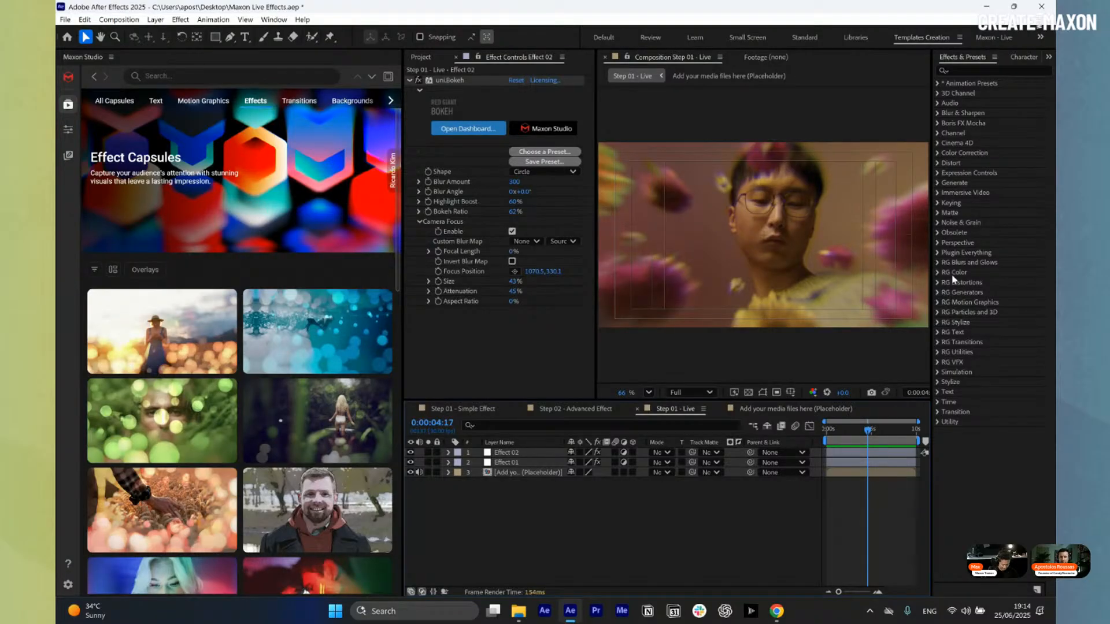
- View the media placeholder composition at 0:00:04:29 and close its timeline to return to Step 01 - Live
drag(867, 431, 873, 435)
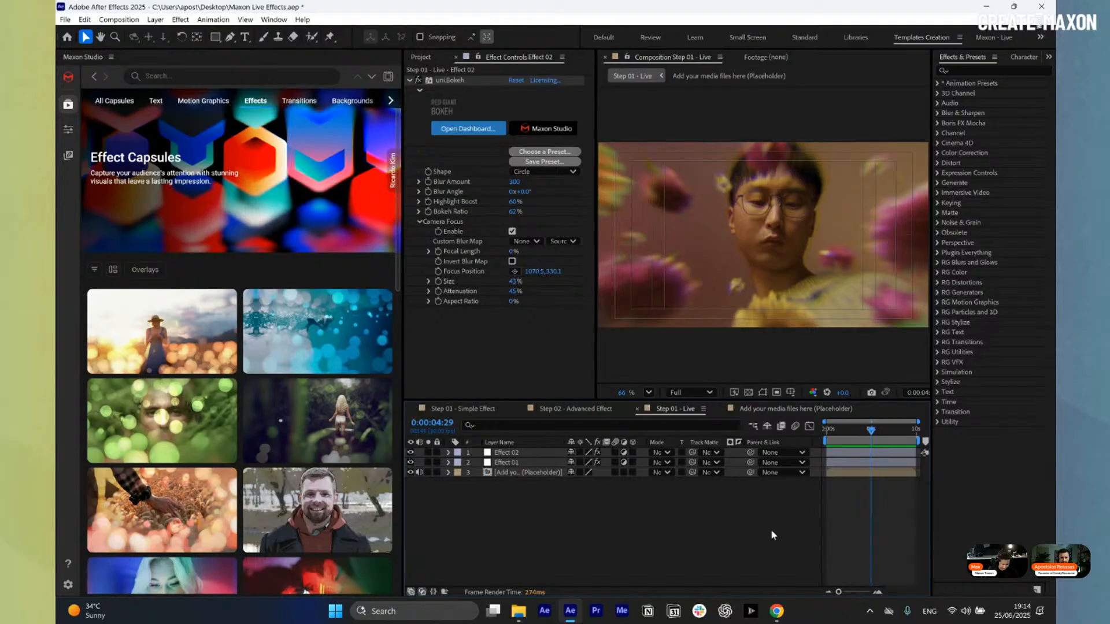
click(783, 412)
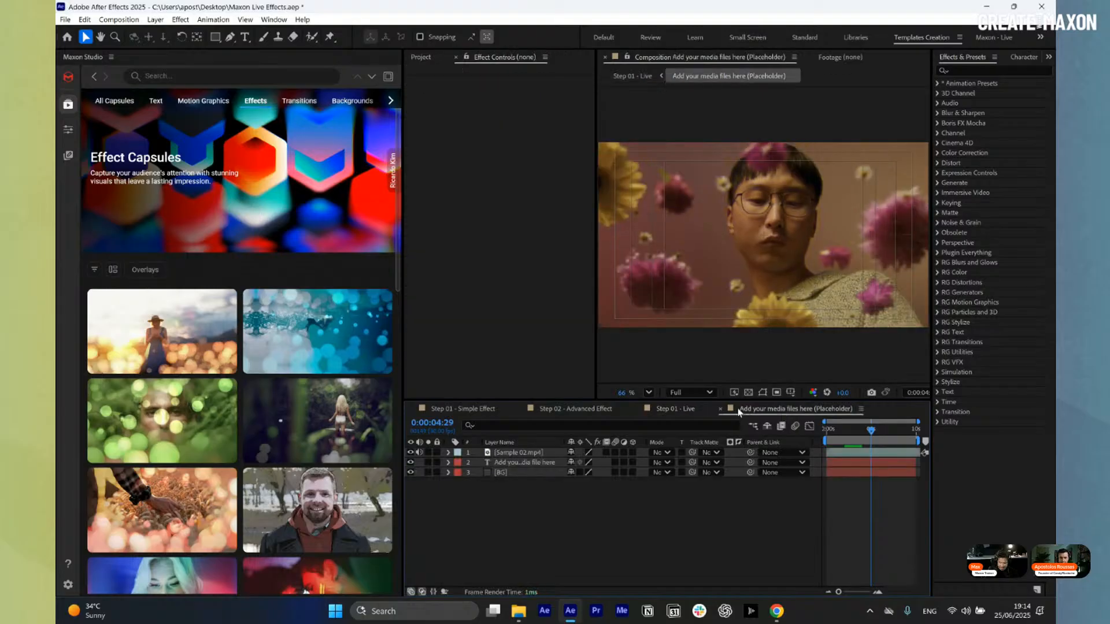
click(721, 410)
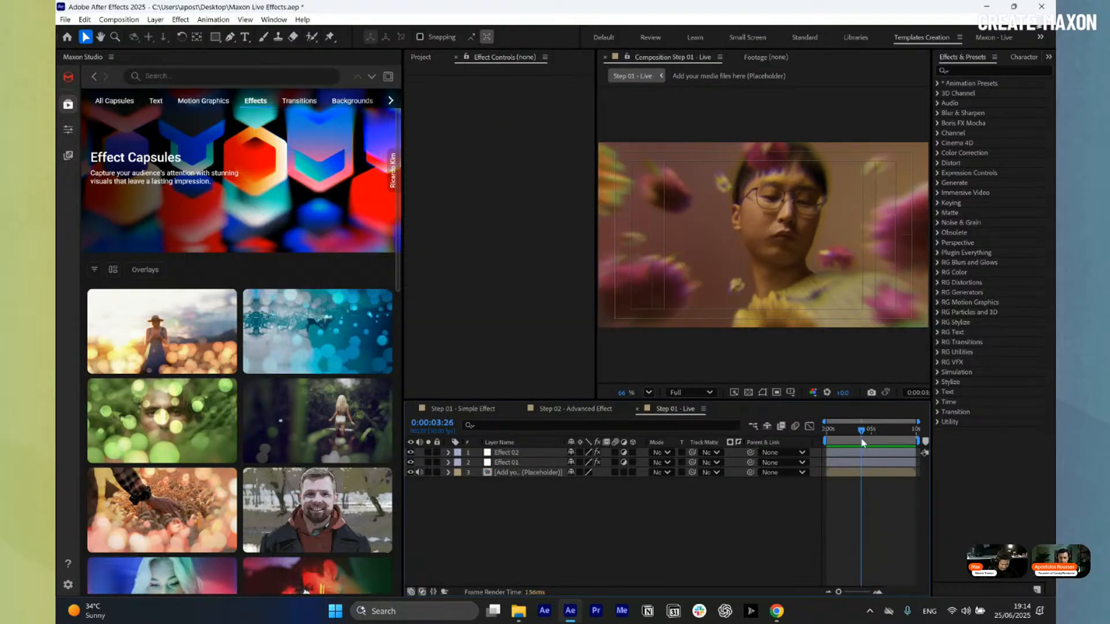
- Pre-compose Effect 02, Effect 01 and the placeholder layer into "PreComp - Step 01", moving all attributes into the new composition
drag(570, 532, 515, 450)
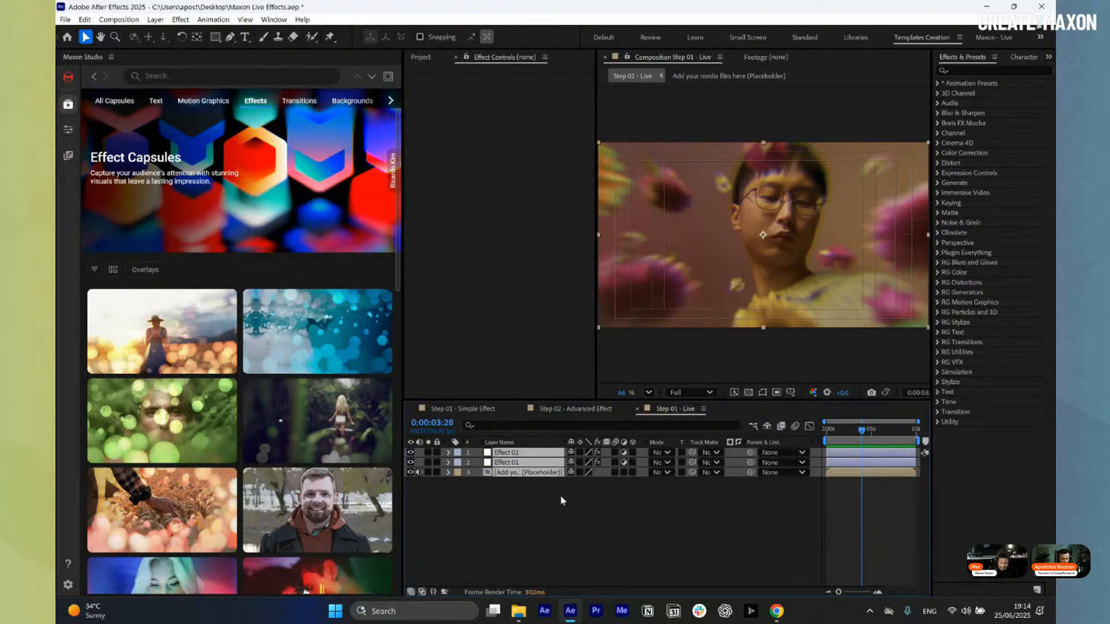
key(ctrl+shift+c)
text(Live)
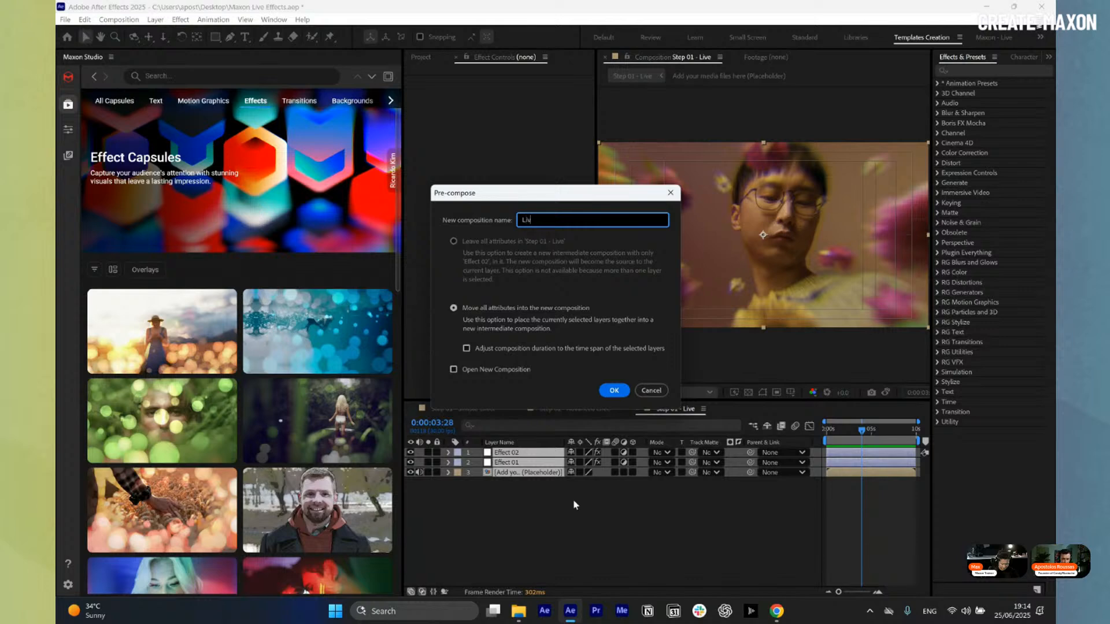
key(BackSpace)
key(BackSpace)
key(BackSpace)
key(BackSpace)
text(Pre)
key(BackSpace)
key(BackSpace)
key(BackSpace)
text(PreComp - Step 01)
key(Return)
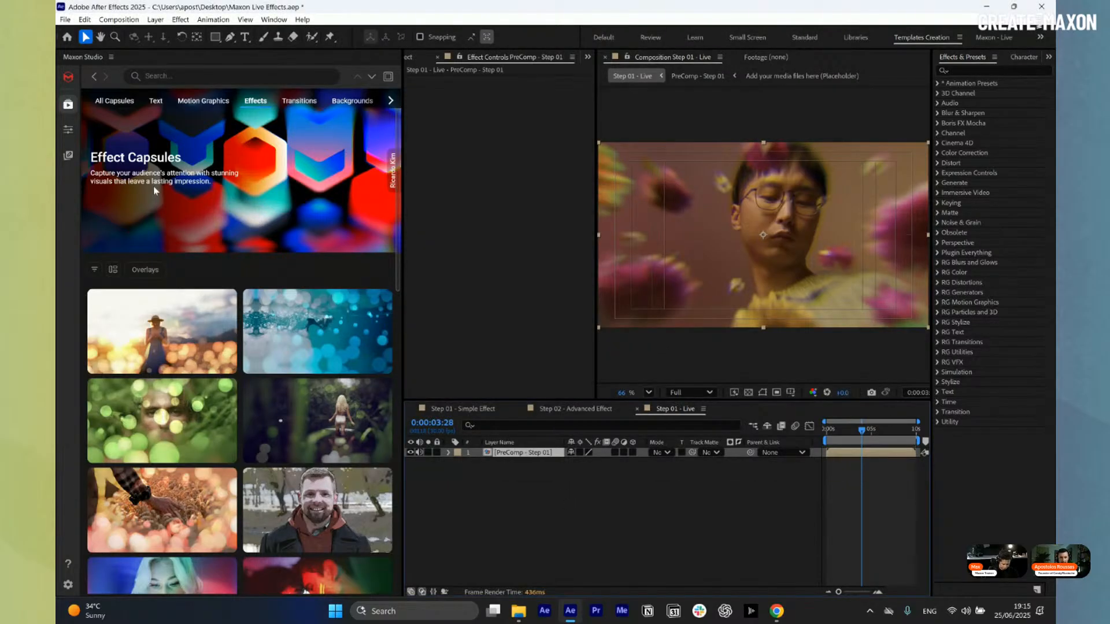
- Start a new custom capsule in Maxon Studio based on the Step 01 - Live composition
click(69, 156)
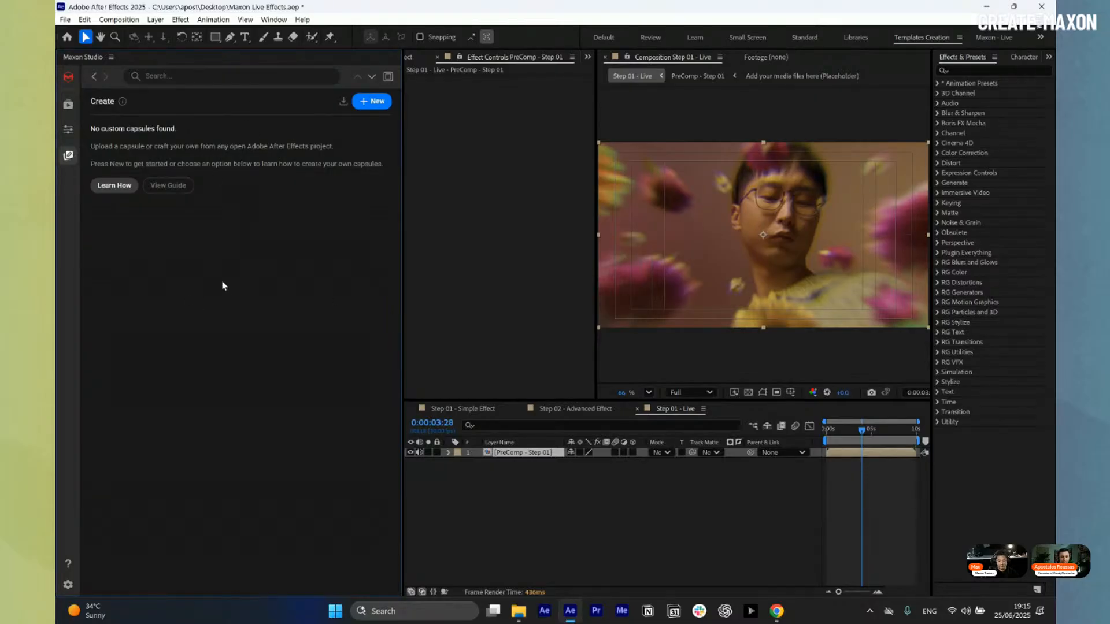
click(578, 505)
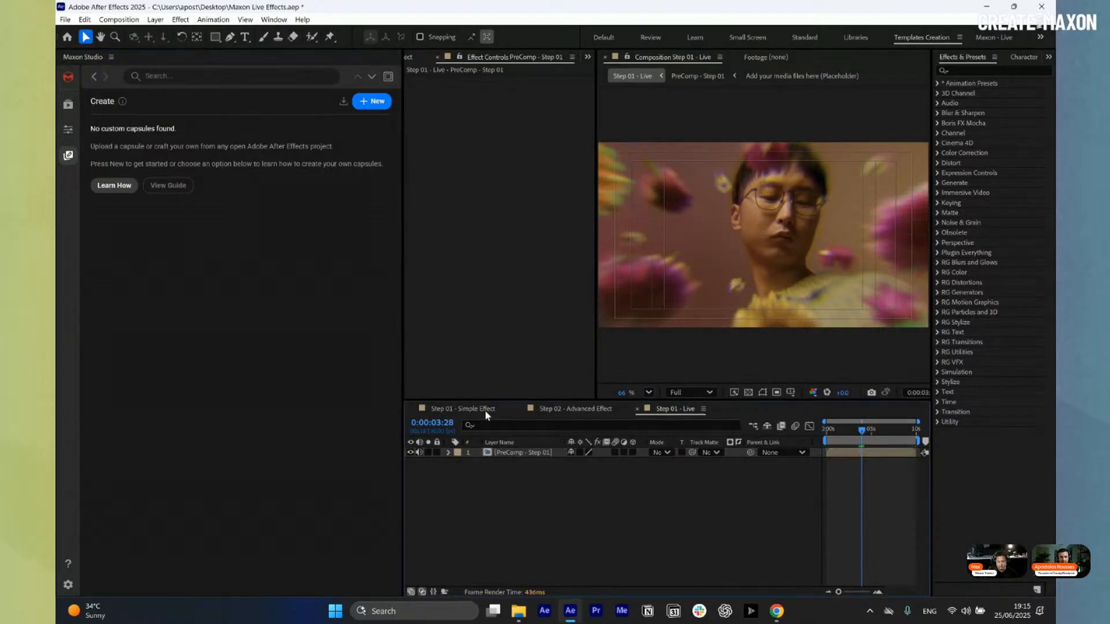
click(377, 102)
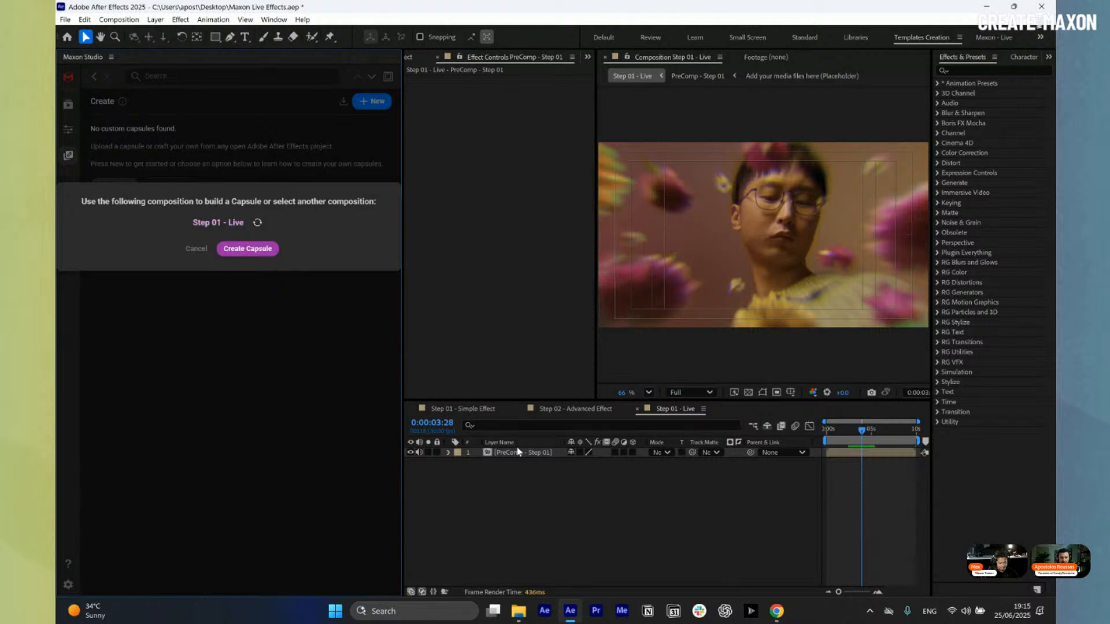
click(535, 454)
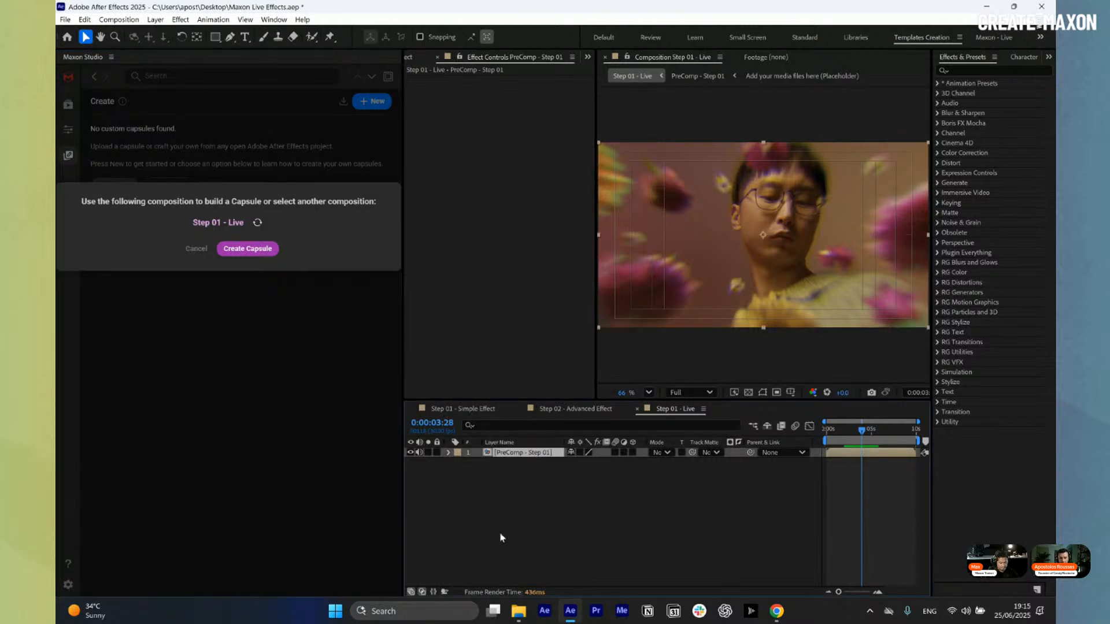
click(558, 524)
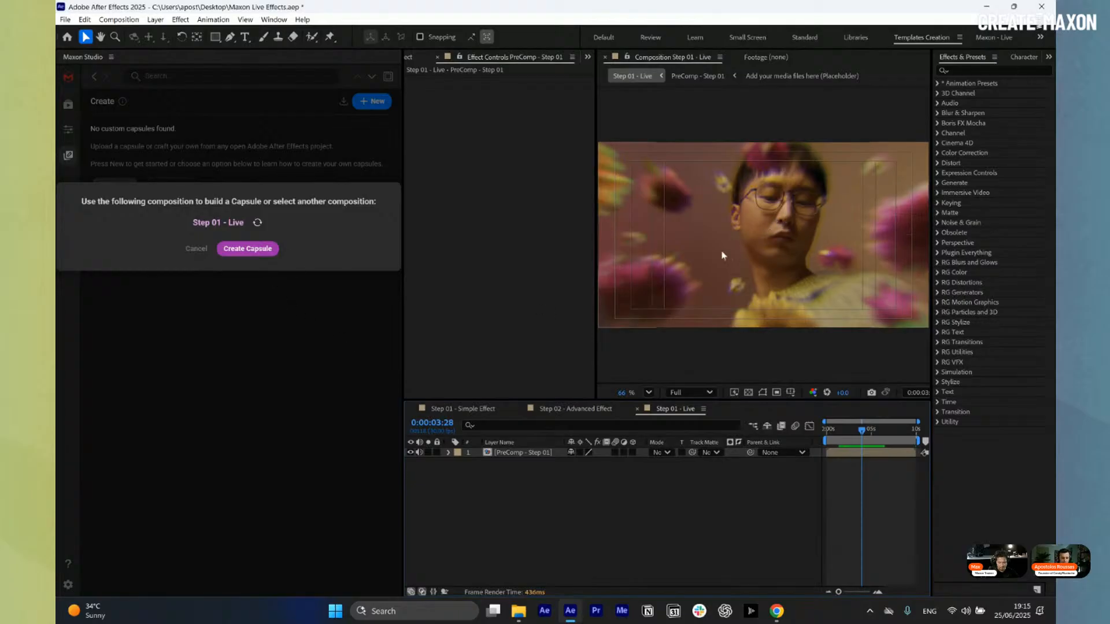
click(262, 255)
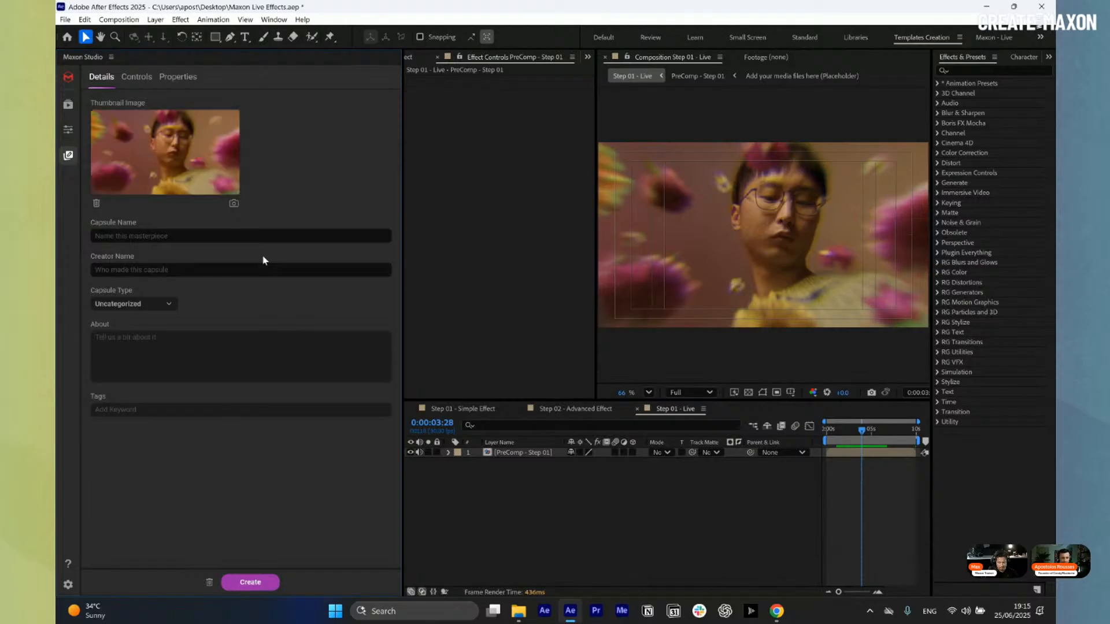
- Name the capsule "Best effect ever", fill in the creator's name and add the creator's first name as a tag
click(142, 236)
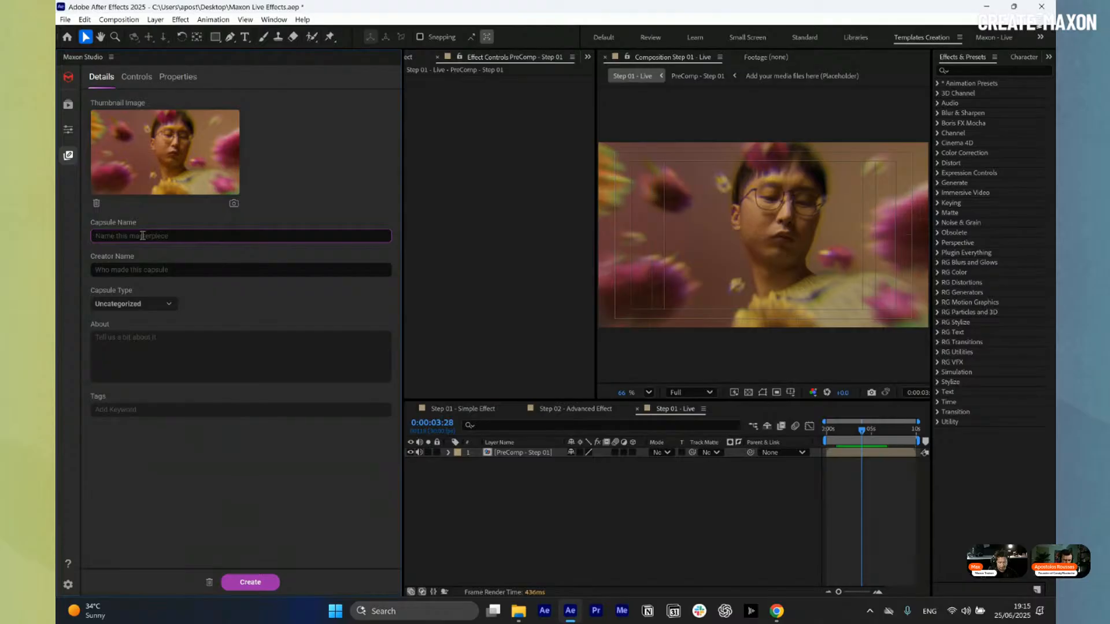
text(Best)
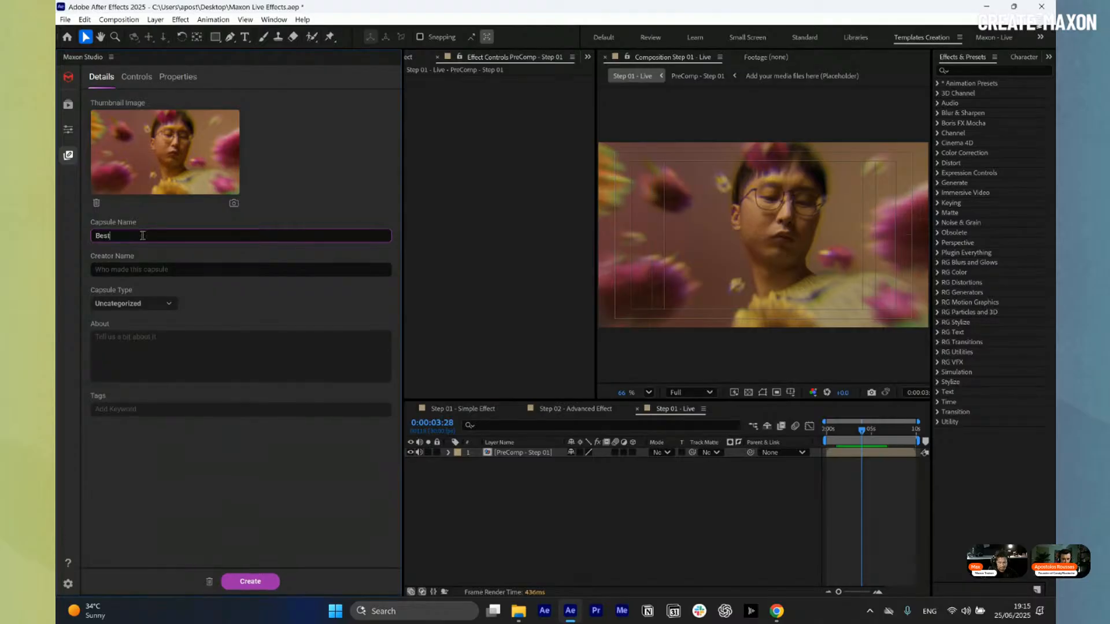
text( effect ever)
click(138, 270)
text(Max)
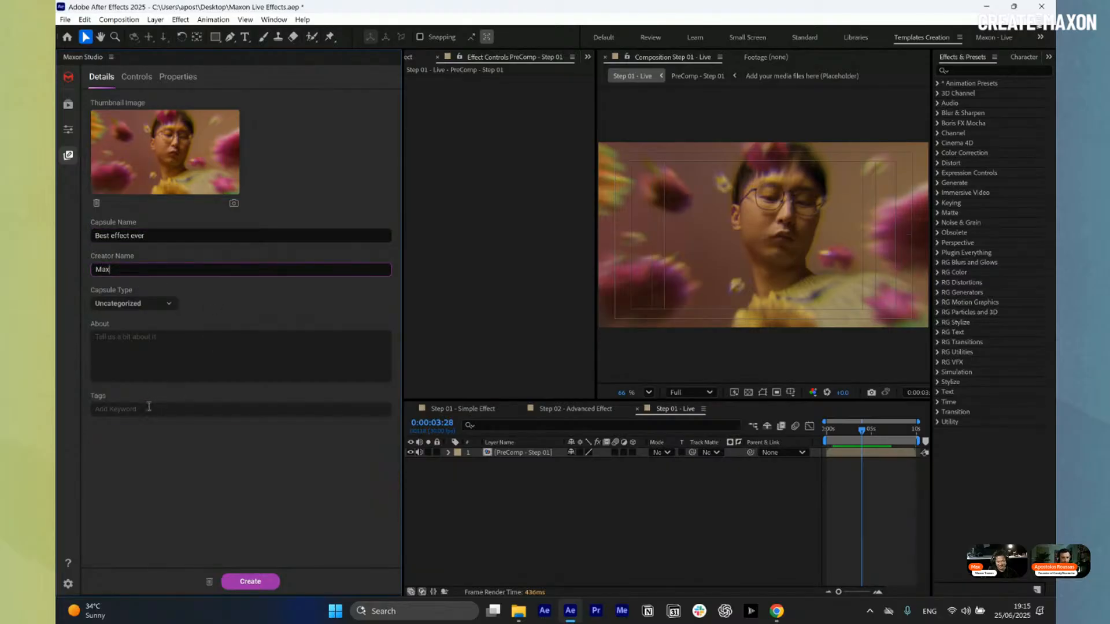
click(176, 409)
text(max)
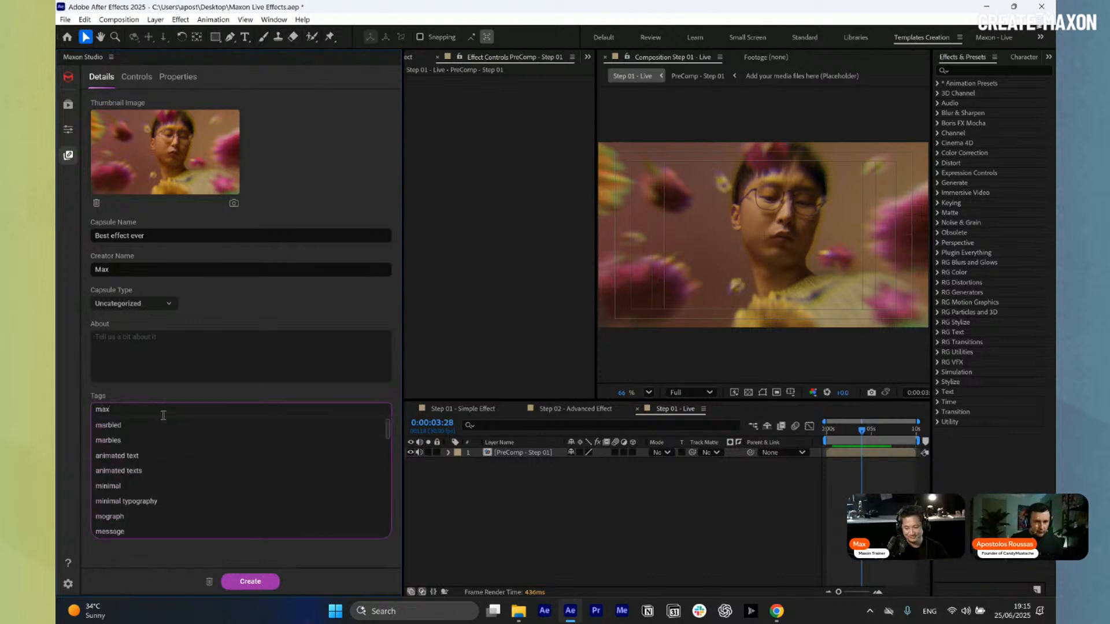
key(Return)
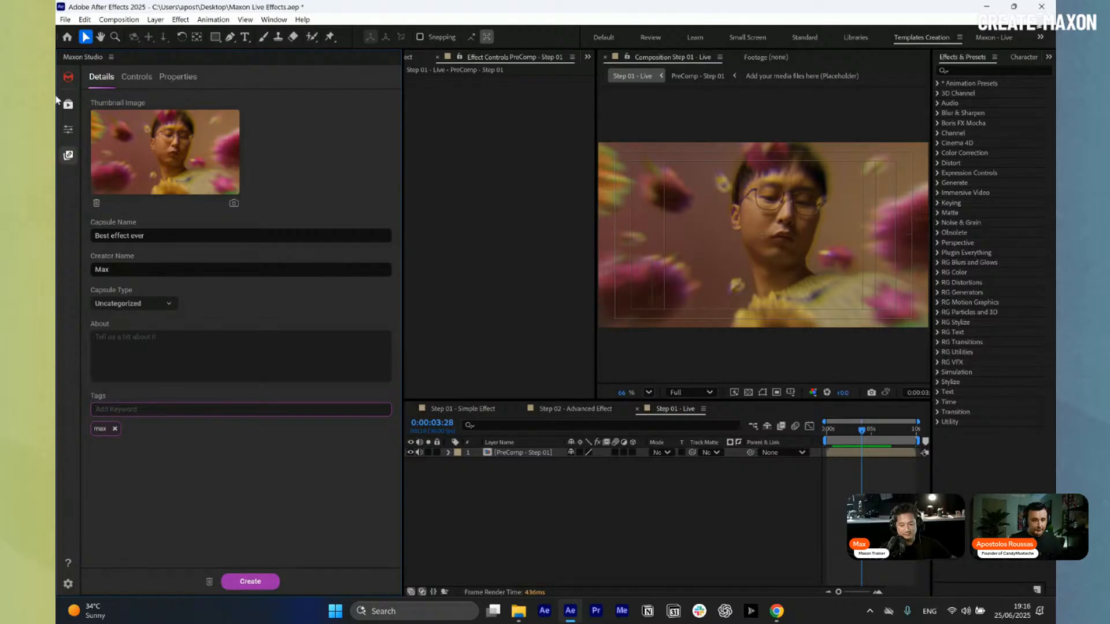
- Show the capsule's controls, open PreComp - Step 01 and expand Effect 01's Chromatic Aberration parameters in the timeline
click(138, 78)
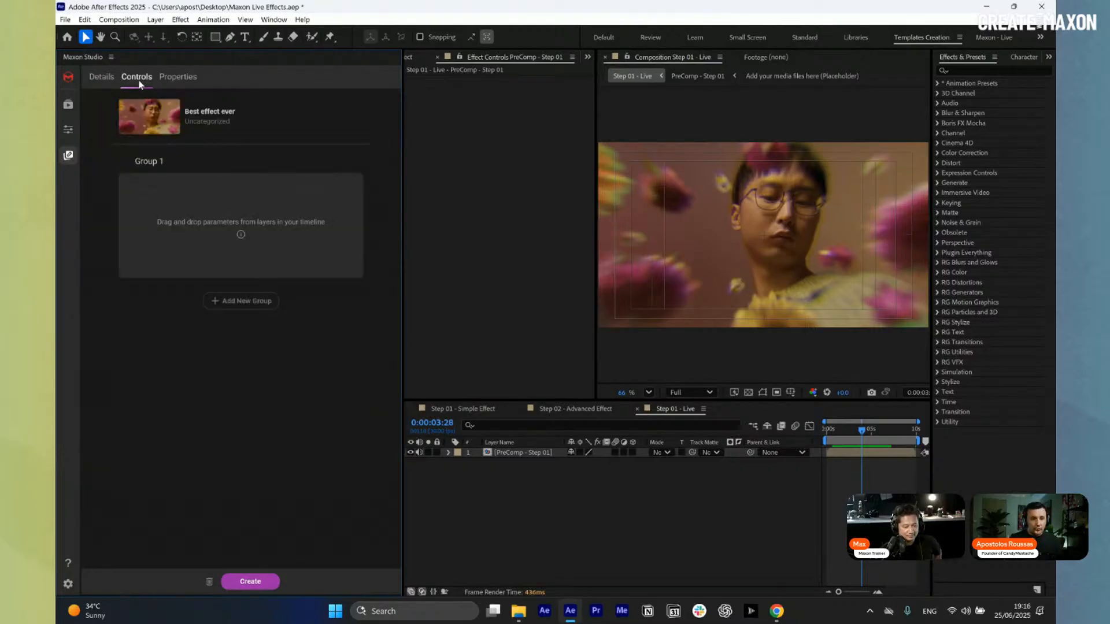
double_click(517, 453)
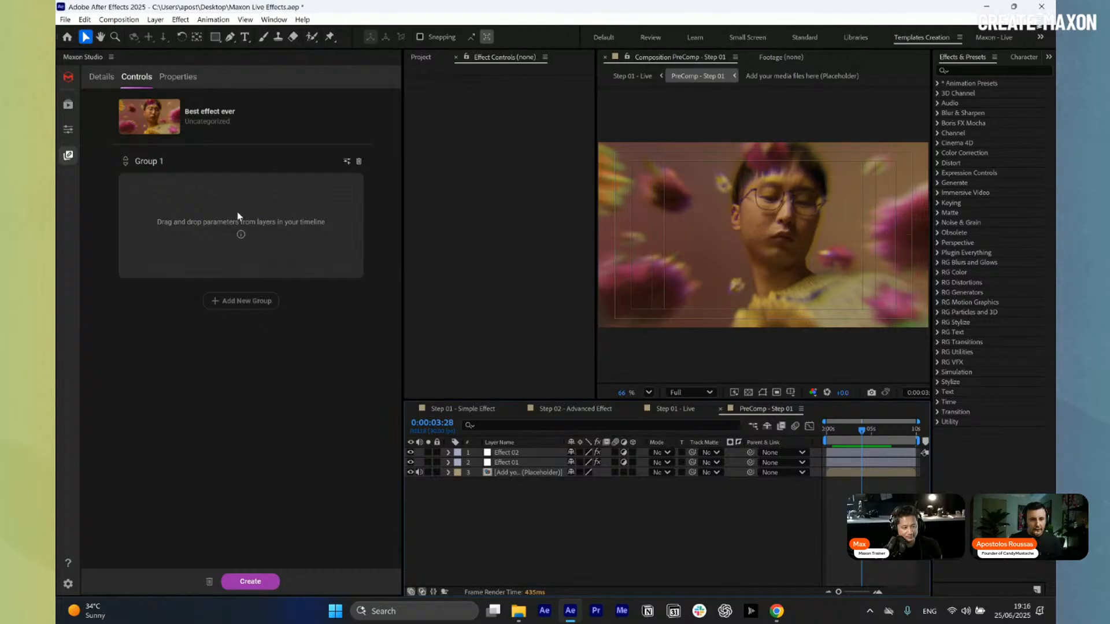
click(449, 463)
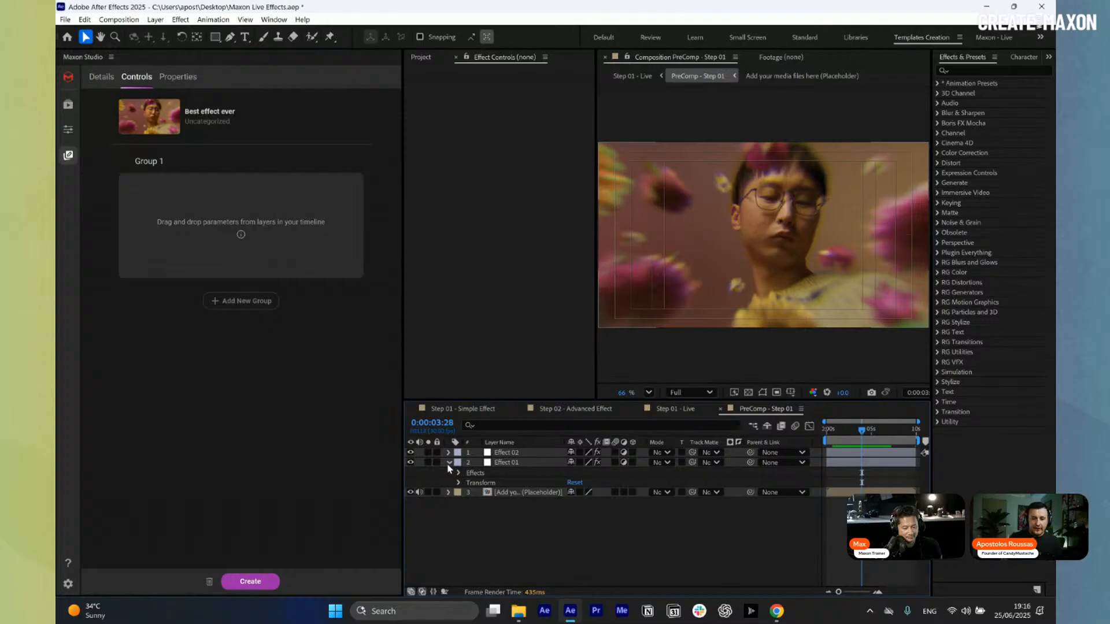
click(460, 473)
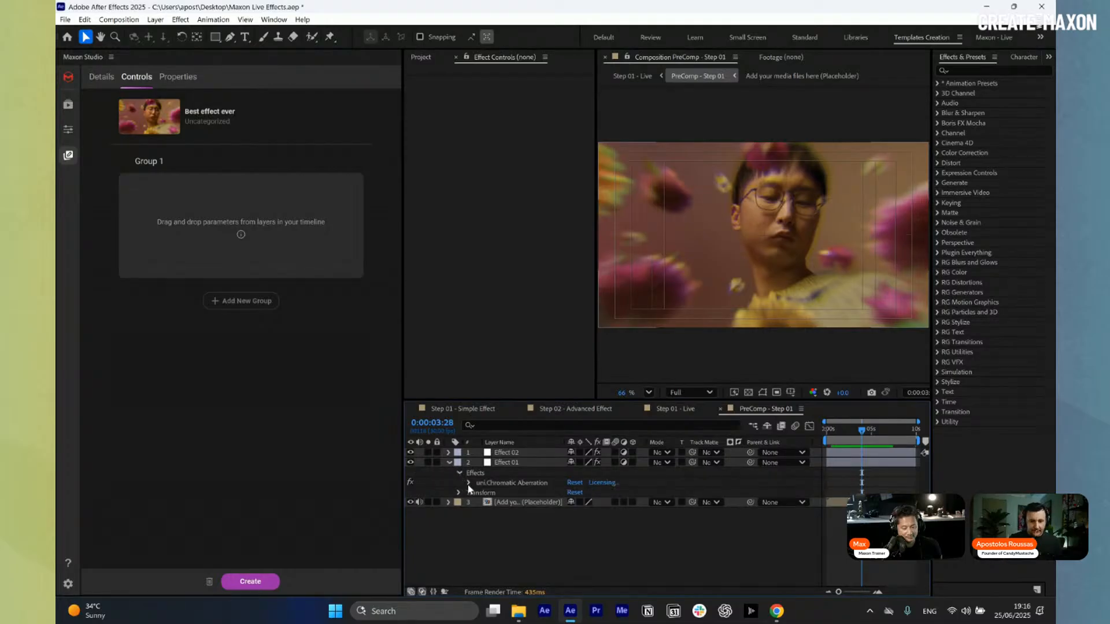
click(469, 484)
scroll(521, 476, down, 3)
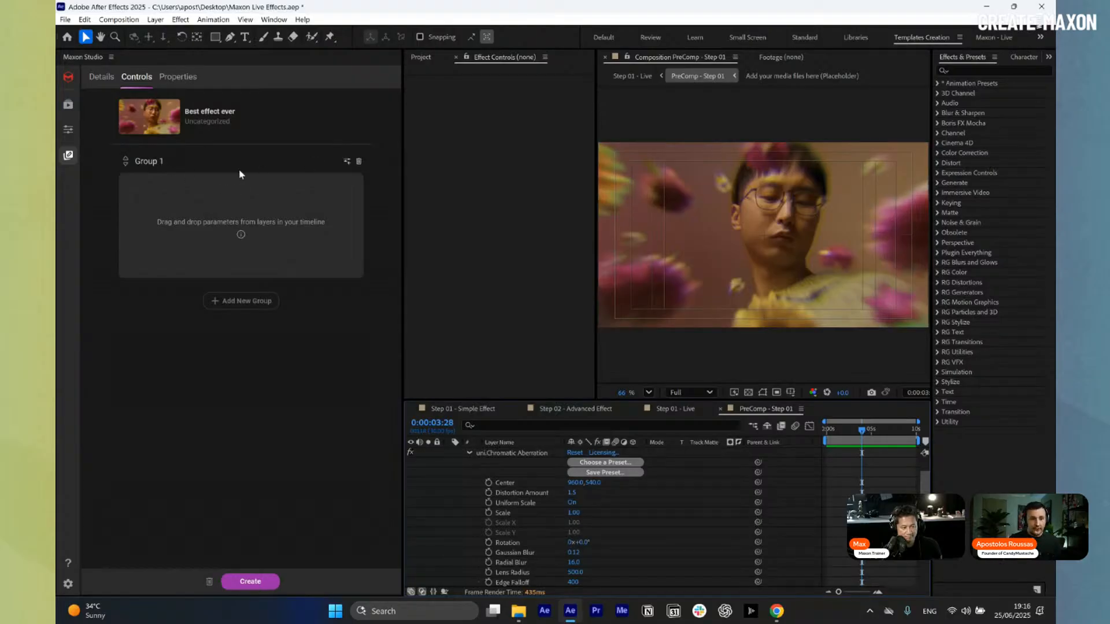
- Rename the capsule's first control group to "RGB"
double_click(174, 162)
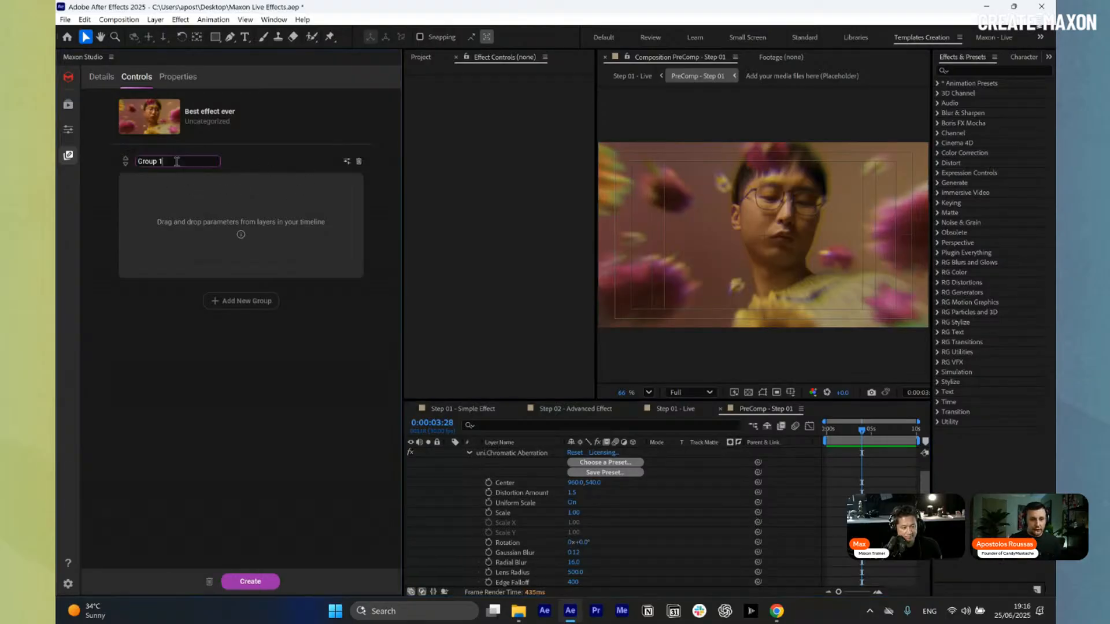
text(RGB)
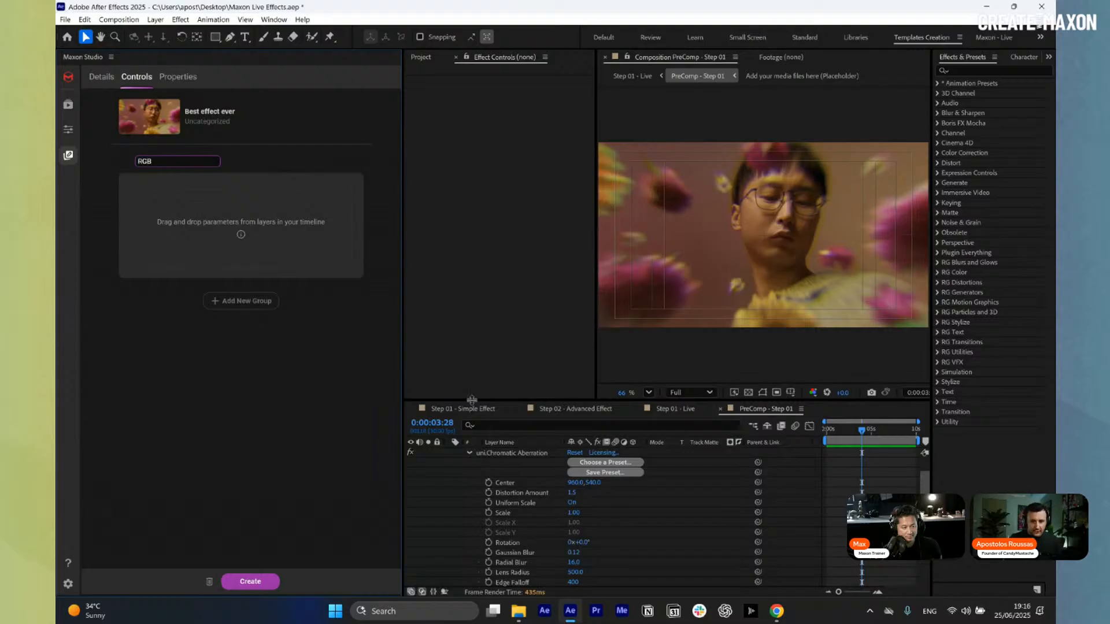
key(Return)
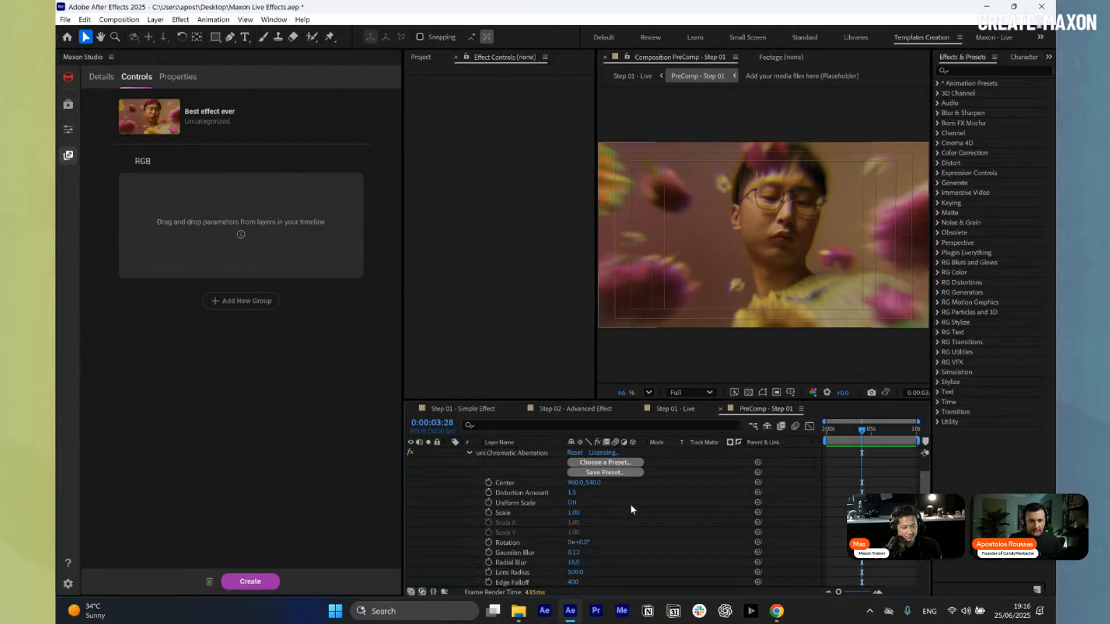
- Add Chromatic Aberration's Center through Chromatic Tint parameters, except Scale X and Scale Y, to the RGB group, and set Distortion Amount to 1.6
drag(646, 402, 647, 343)
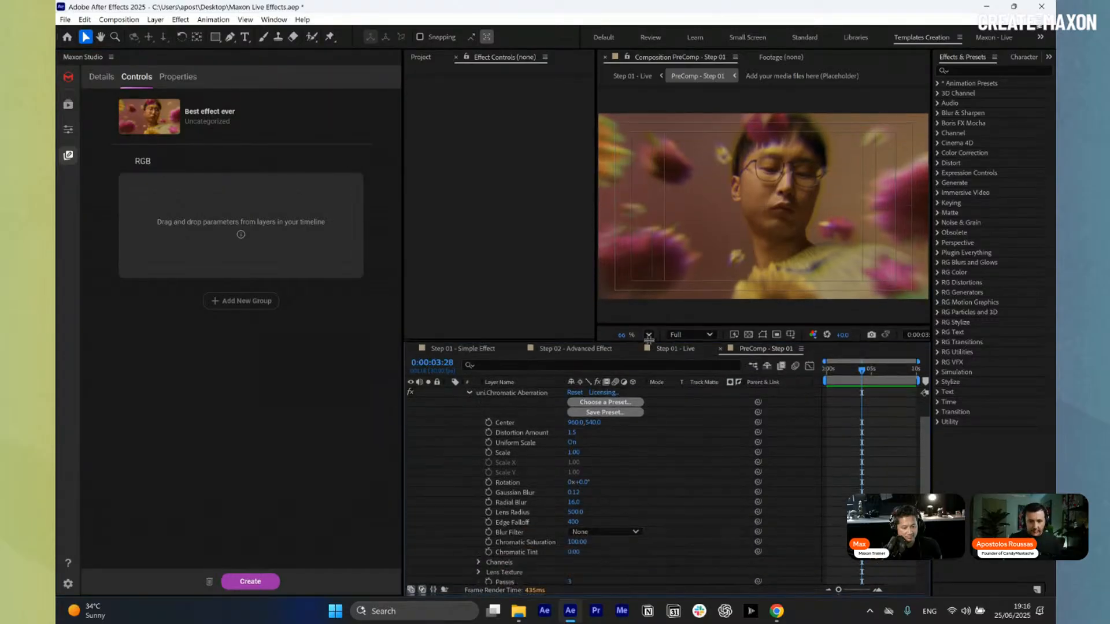
click(513, 425)
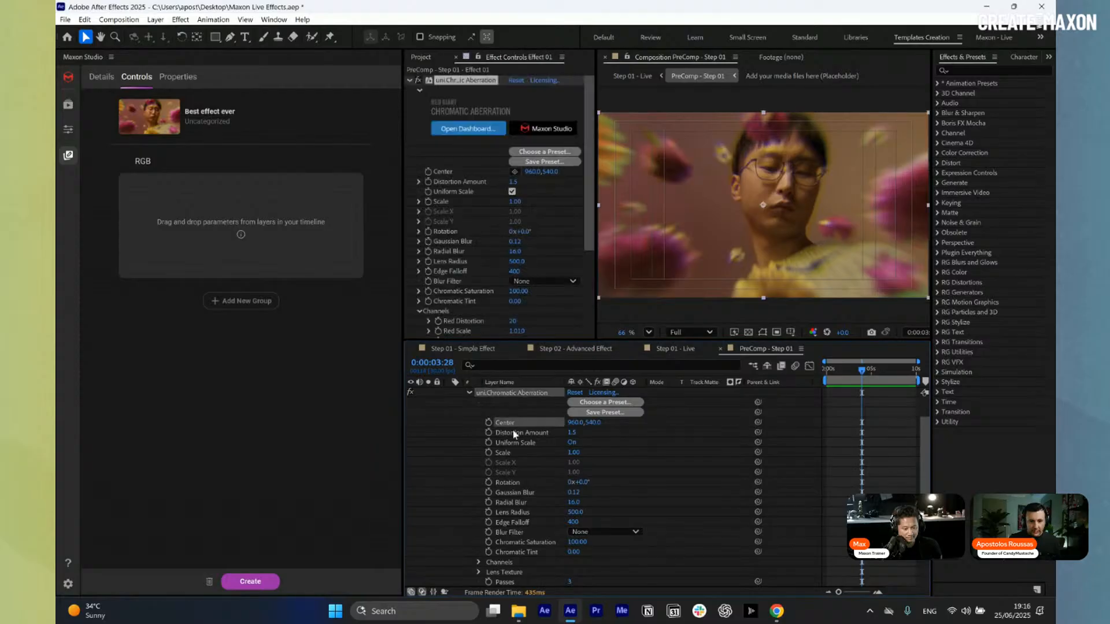
ctrl+click(514, 433)
ctrl+click(516, 444)
ctrl+click(516, 482)
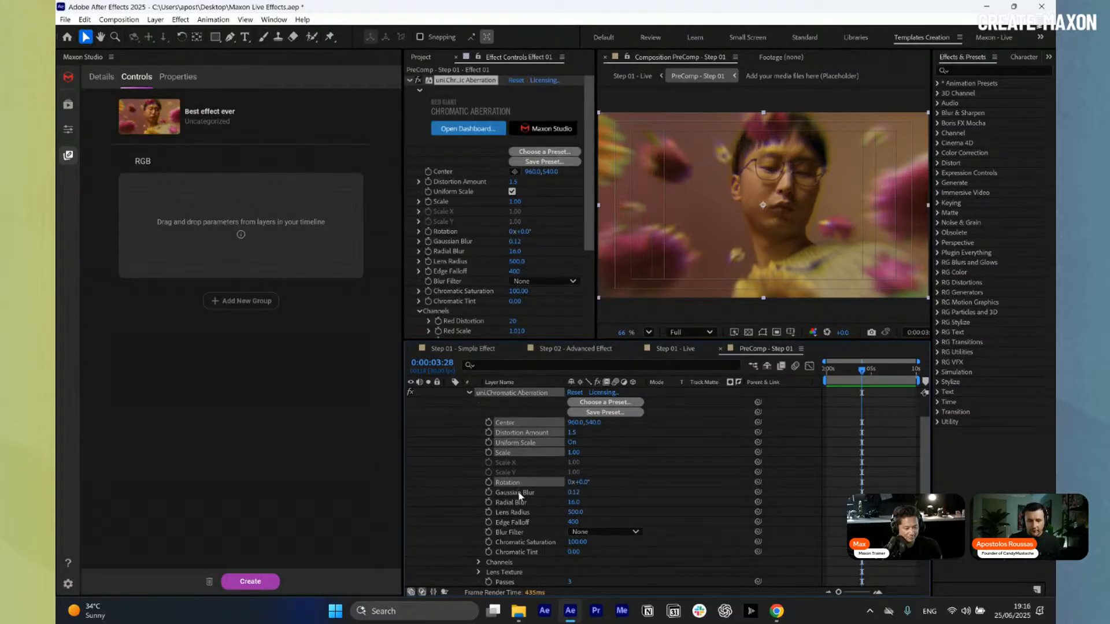
ctrl+click(519, 493)
ctrl+click(521, 503)
ctrl+click(522, 512)
ctrl+click(524, 523)
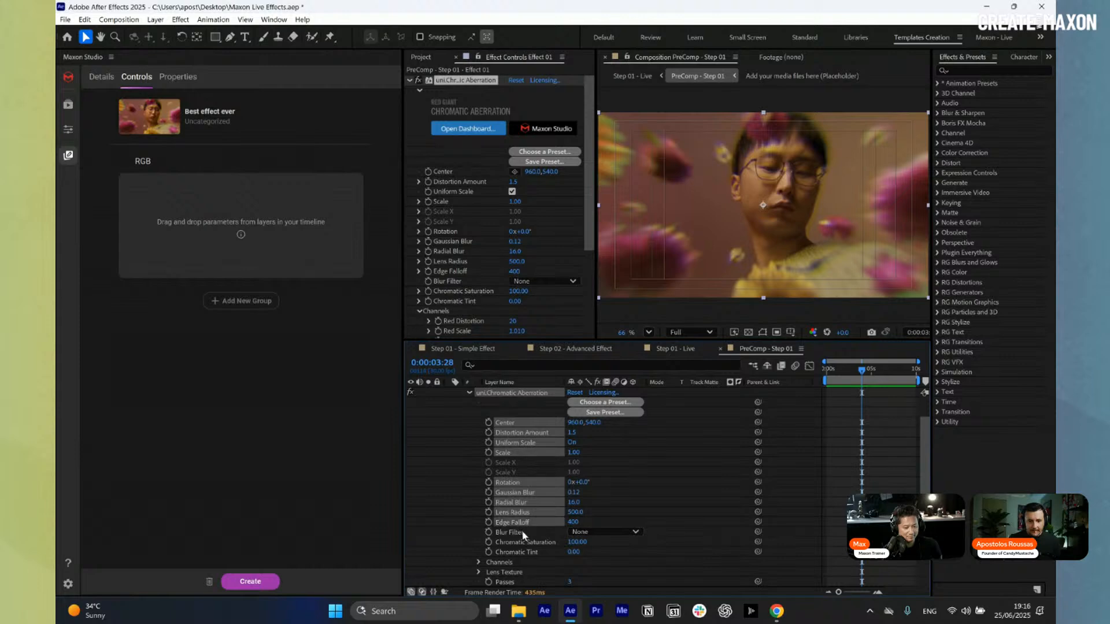
ctrl+click(523, 532)
ctrl+click(525, 543)
ctrl+click(527, 552)
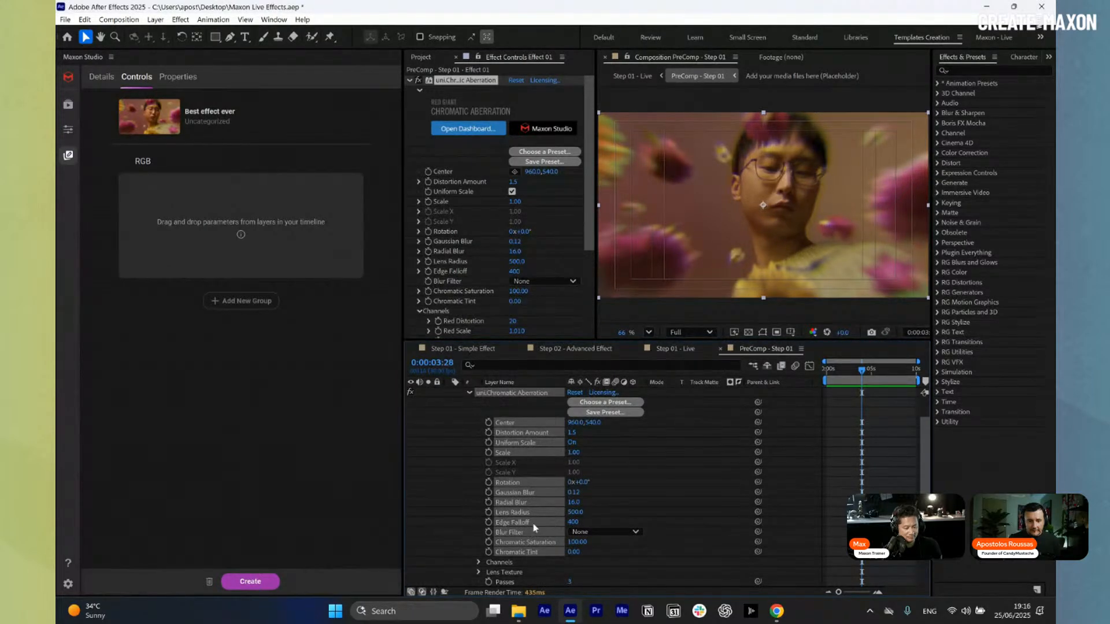
drag(522, 504, 205, 233)
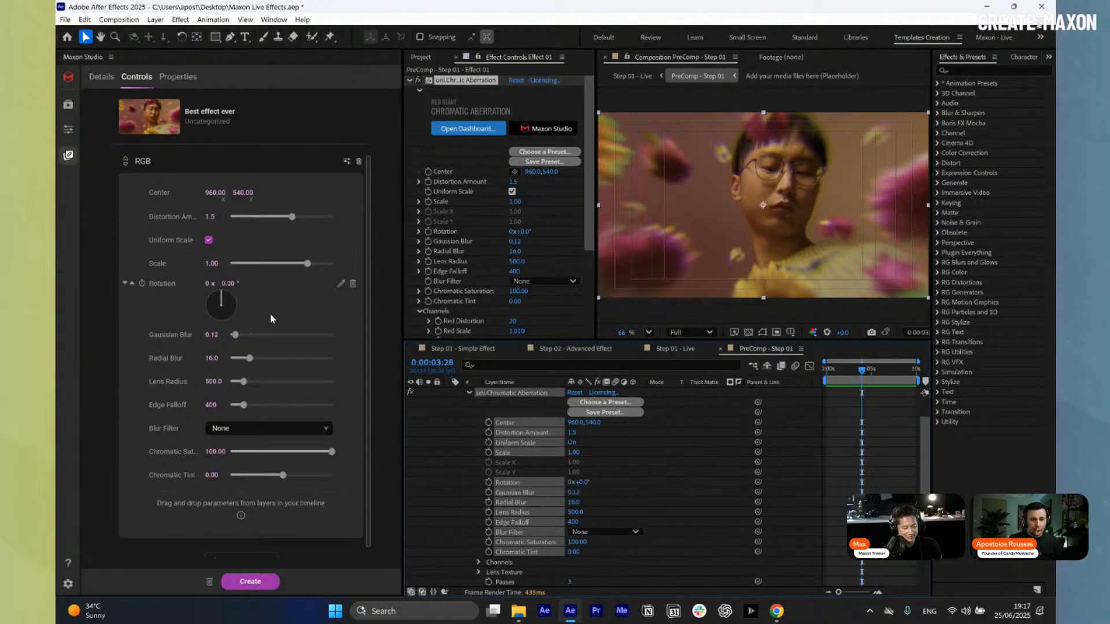
mouse_move(292, 217)
mouse_down()
mouse_move(278, 223)
mouse_move(292, 219)
mouse_up()
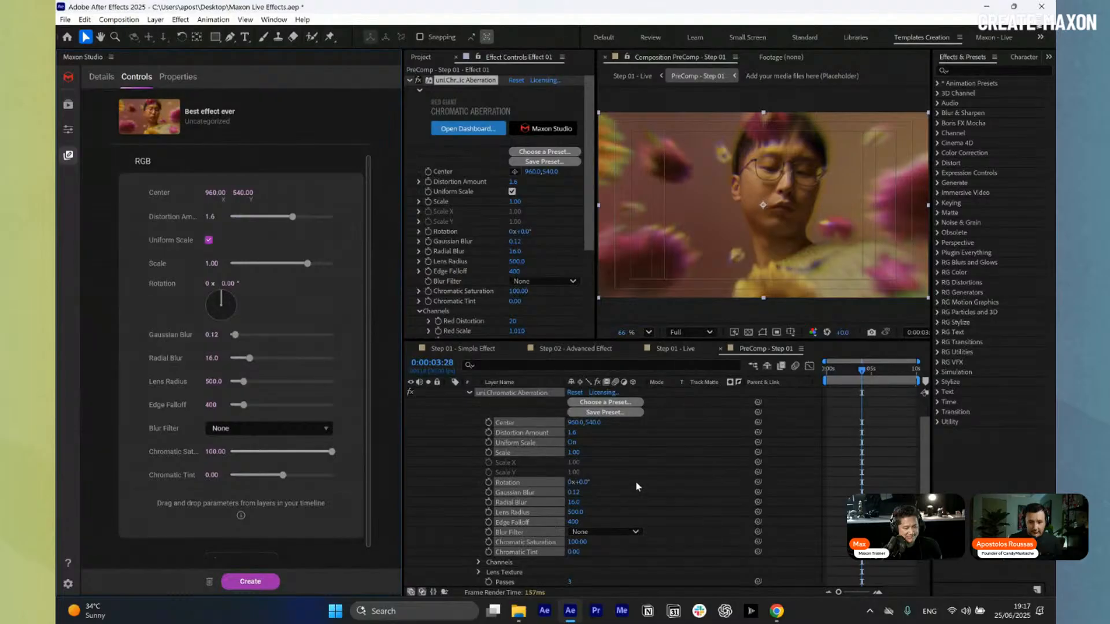
scroll(661, 486, up, 1)
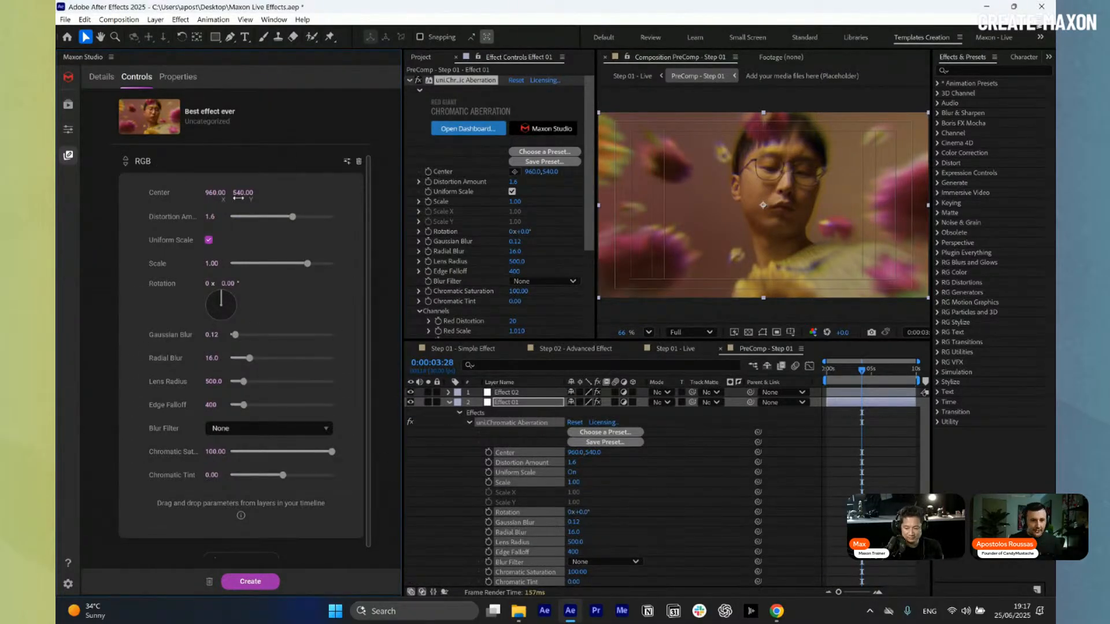
- Add a second control group named "Bokeh" to the capsule and expand Effect 02's Bokeh parameters in the timeline
scroll(266, 370, down, 1)
click(244, 542)
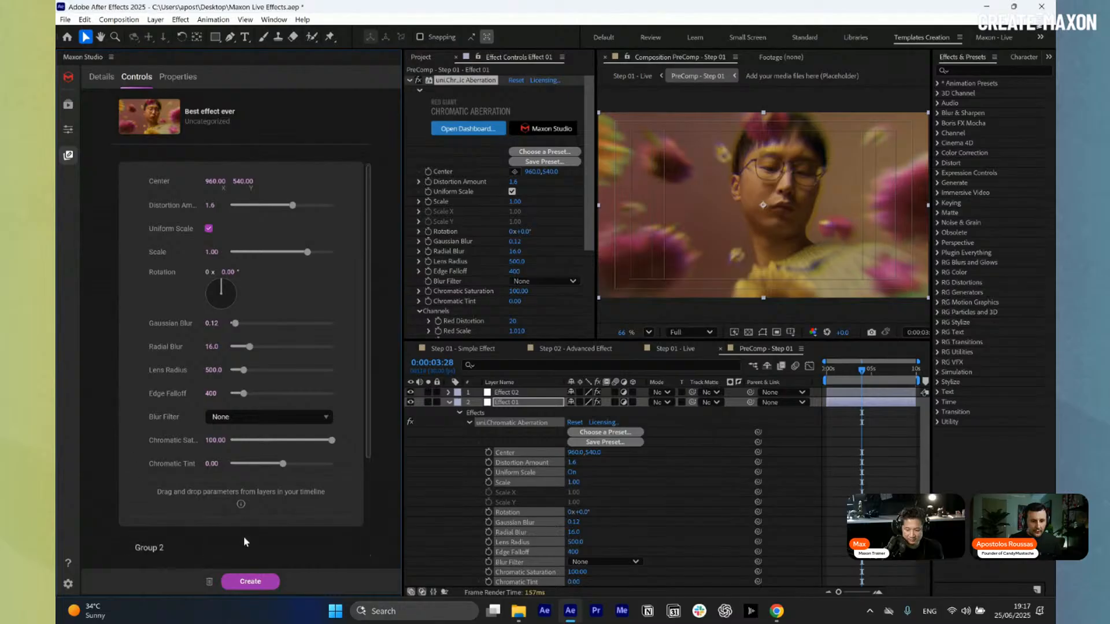
scroll(220, 544, down, 3)
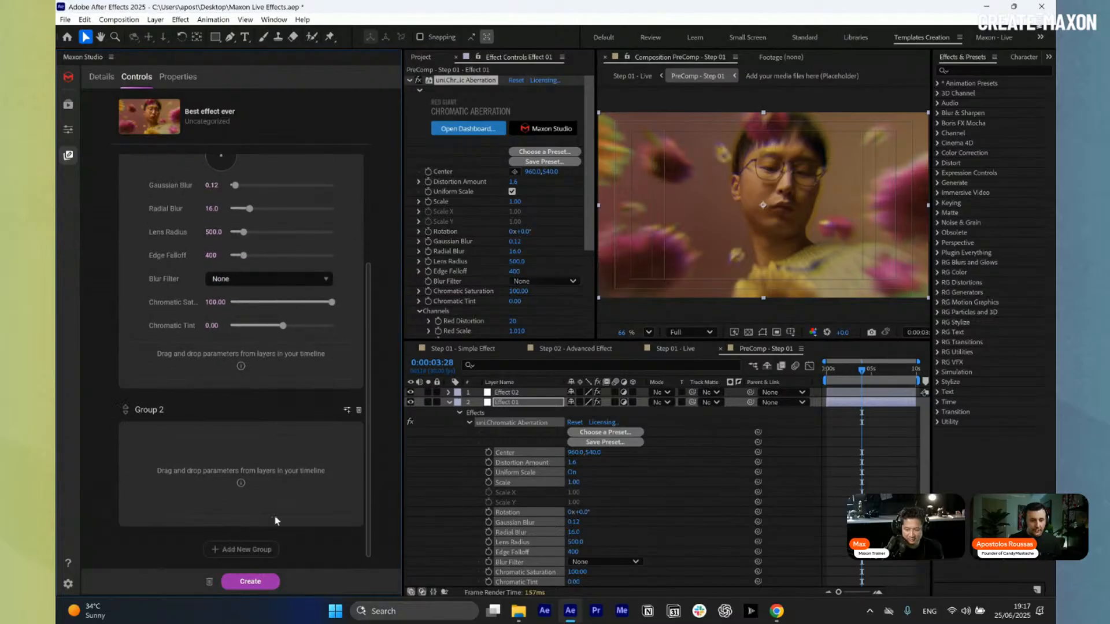
click(449, 402)
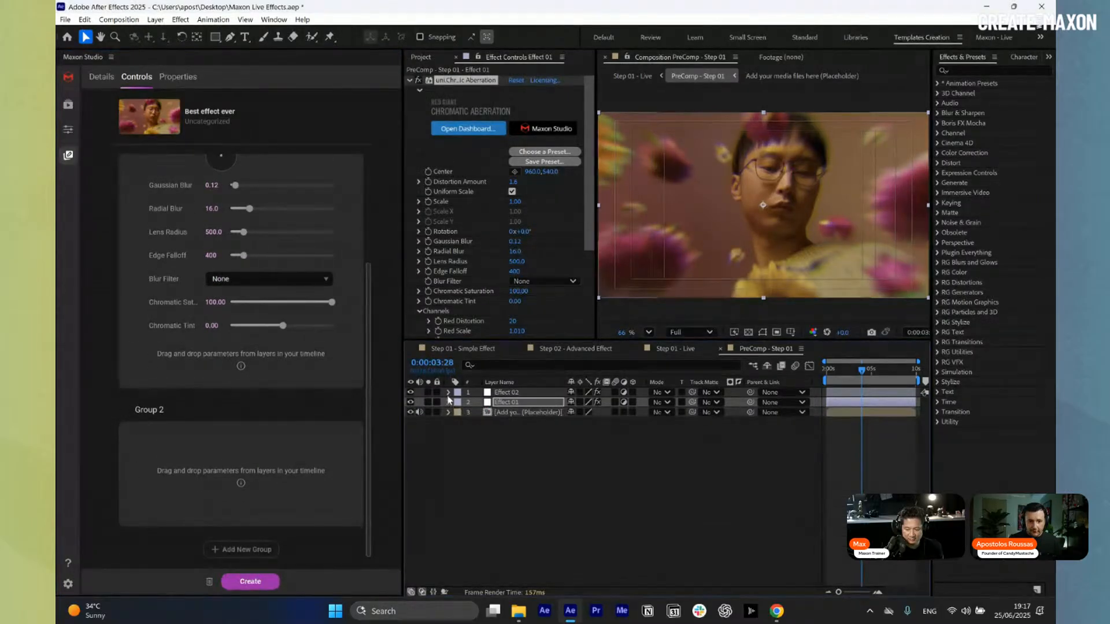
shift+click(508, 393)
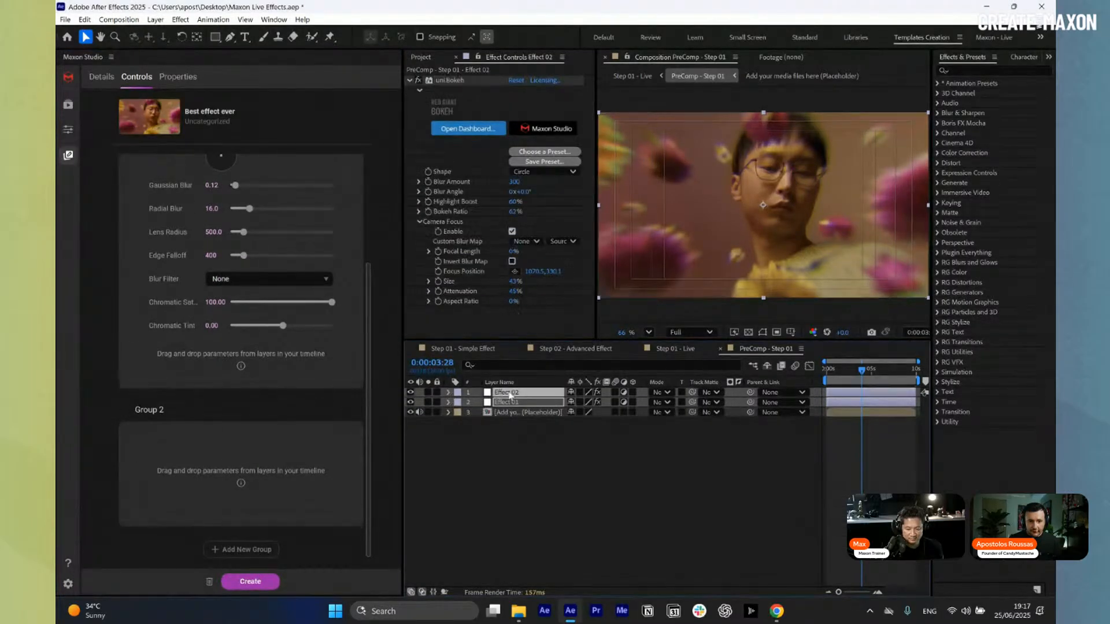
click(450, 393)
click(459, 403)
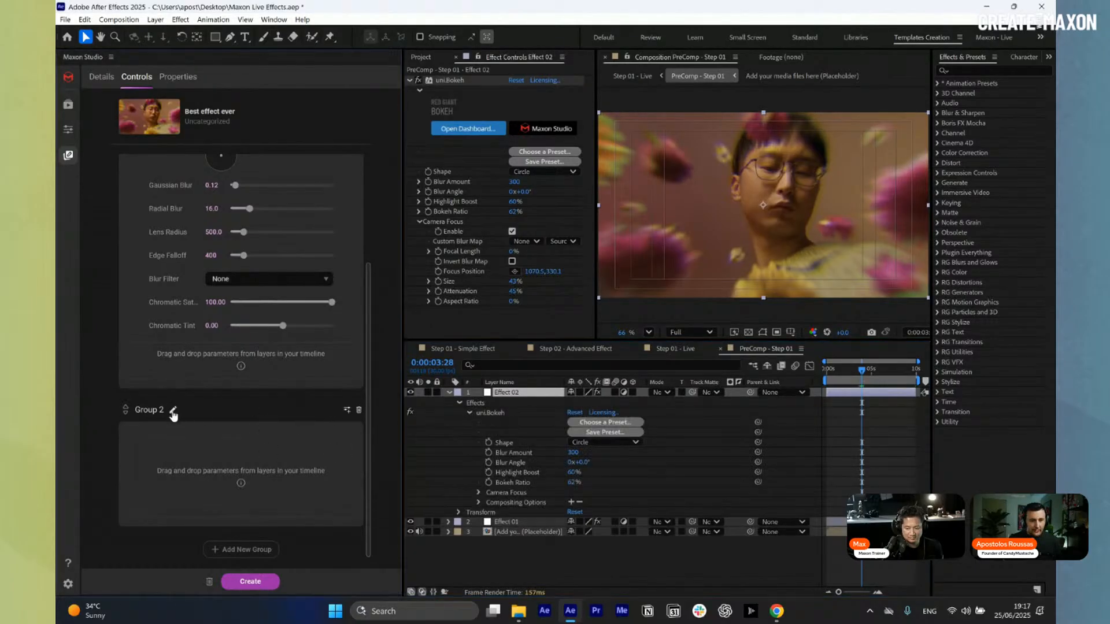
click(173, 411)
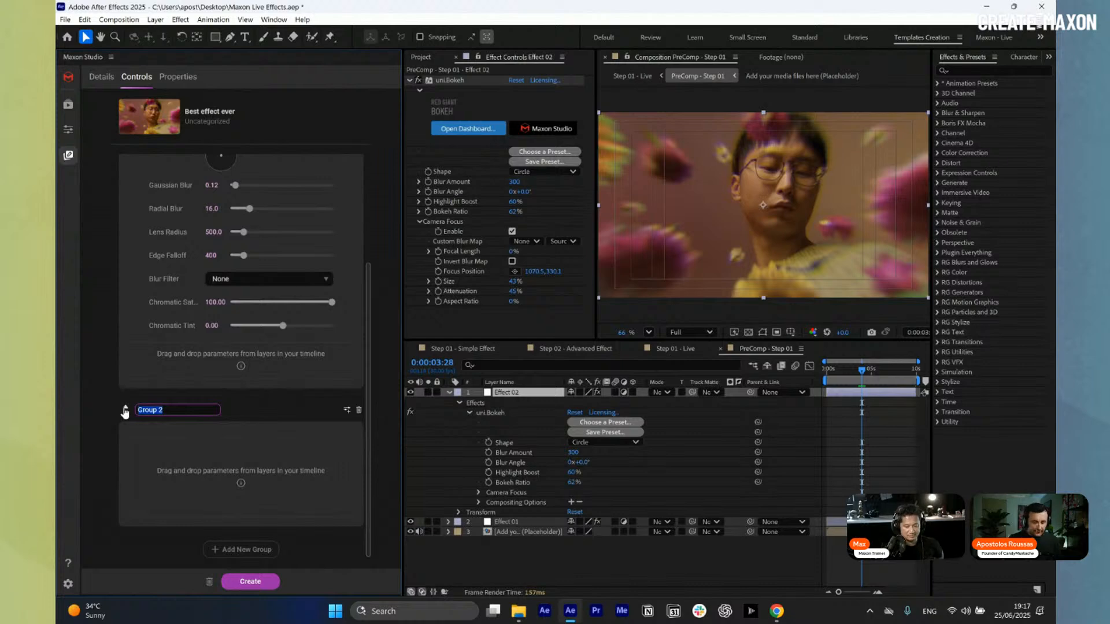
text(Bokeh)
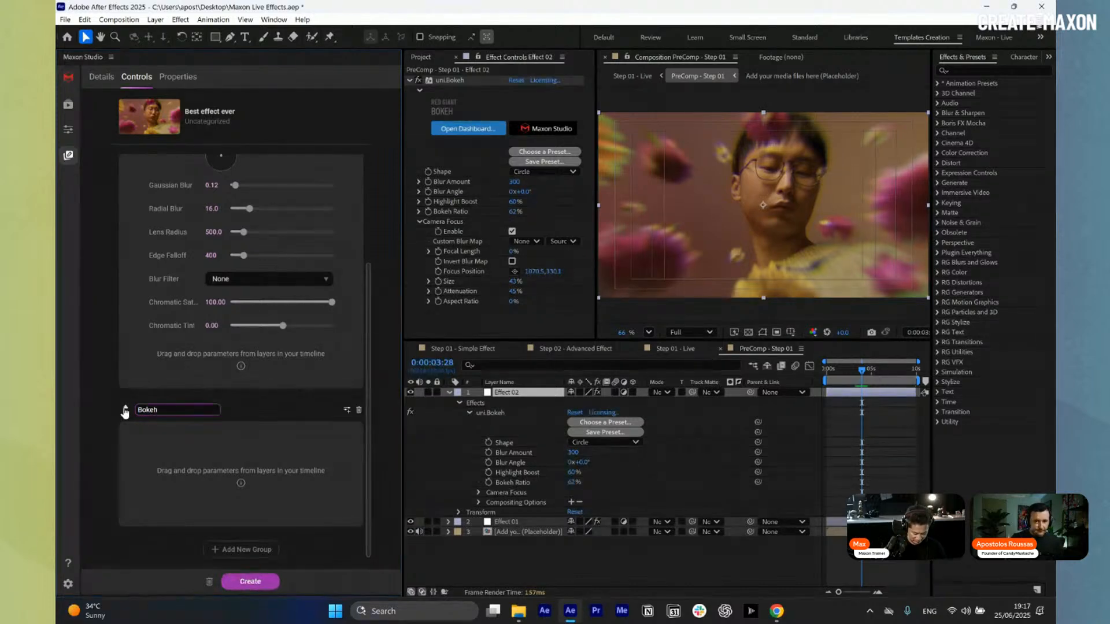
click(448, 486)
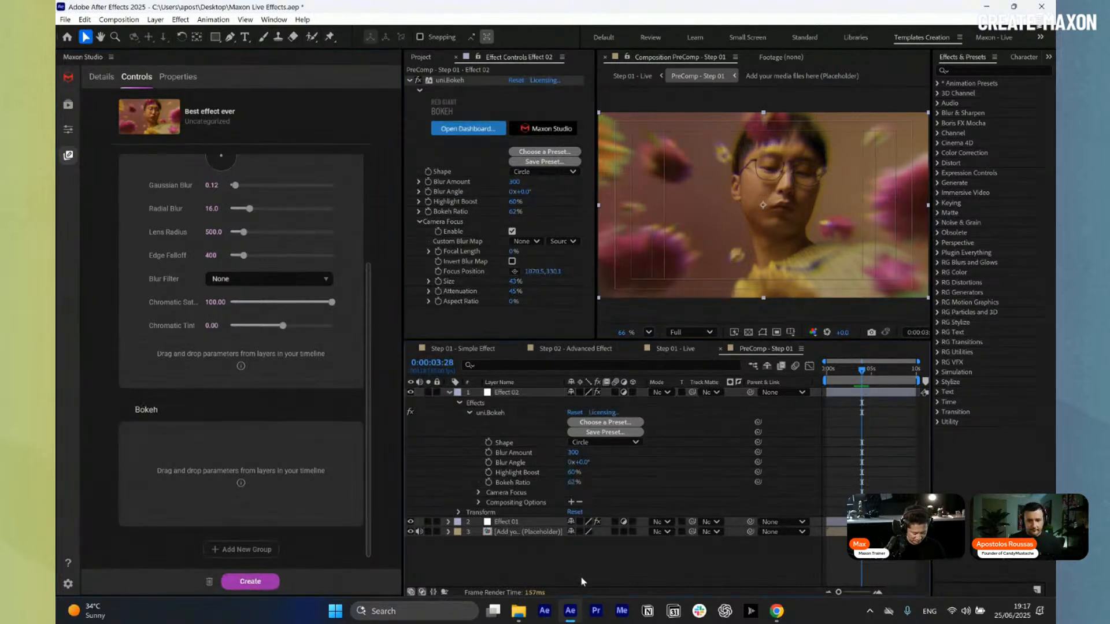
- Add Effect 02's Shape, Blur Amount, Blur Angle, Highlight Boost and Bokeh Ratio parameters to the Bokeh group
click(515, 447)
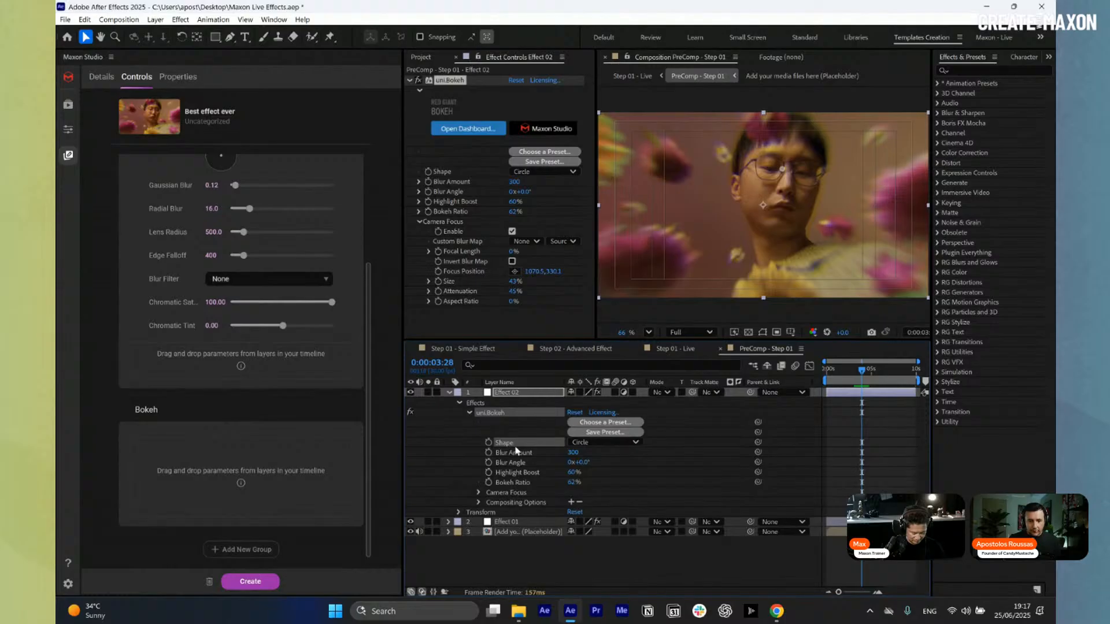
shift+click(528, 483)
drag(526, 484, 240, 471)
- Add Camera Focus Enable, Focus Position, Size and Attenuation to the Bokeh group, and move Focus Position to about 666.5, 432.1
click(479, 494)
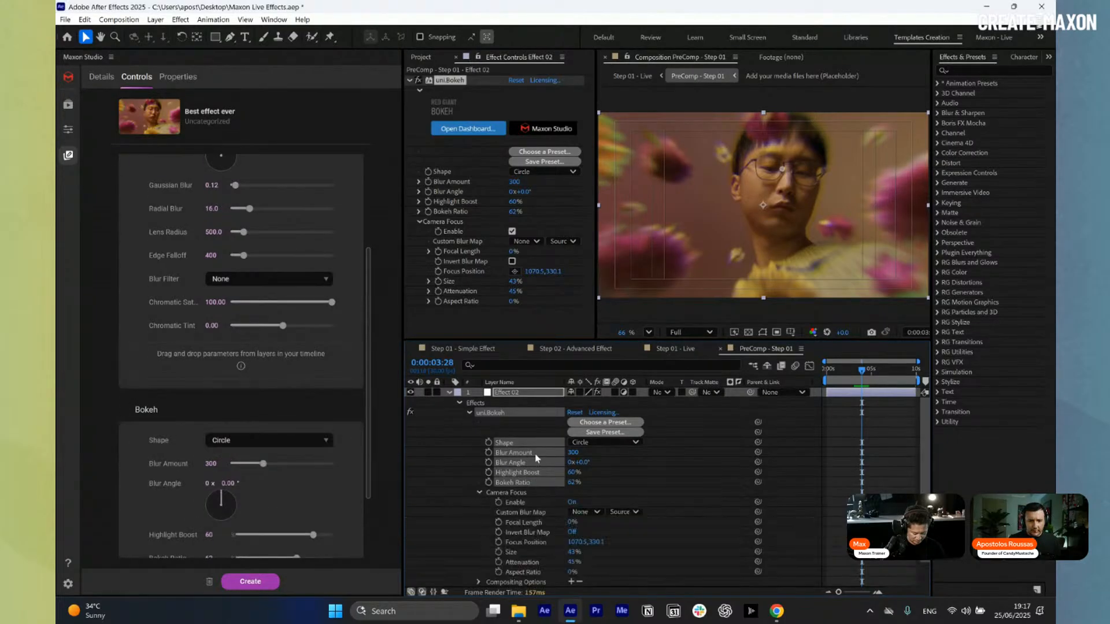
scroll(520, 471, down, 1)
click(516, 474)
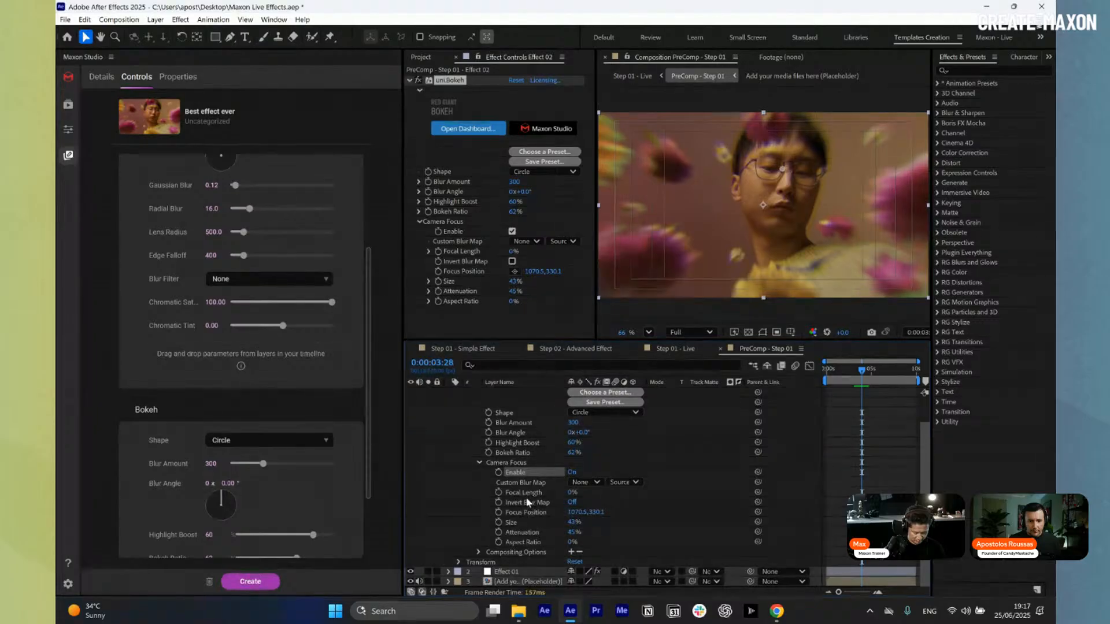
ctrl+click(527, 512)
ctrl+click(511, 522)
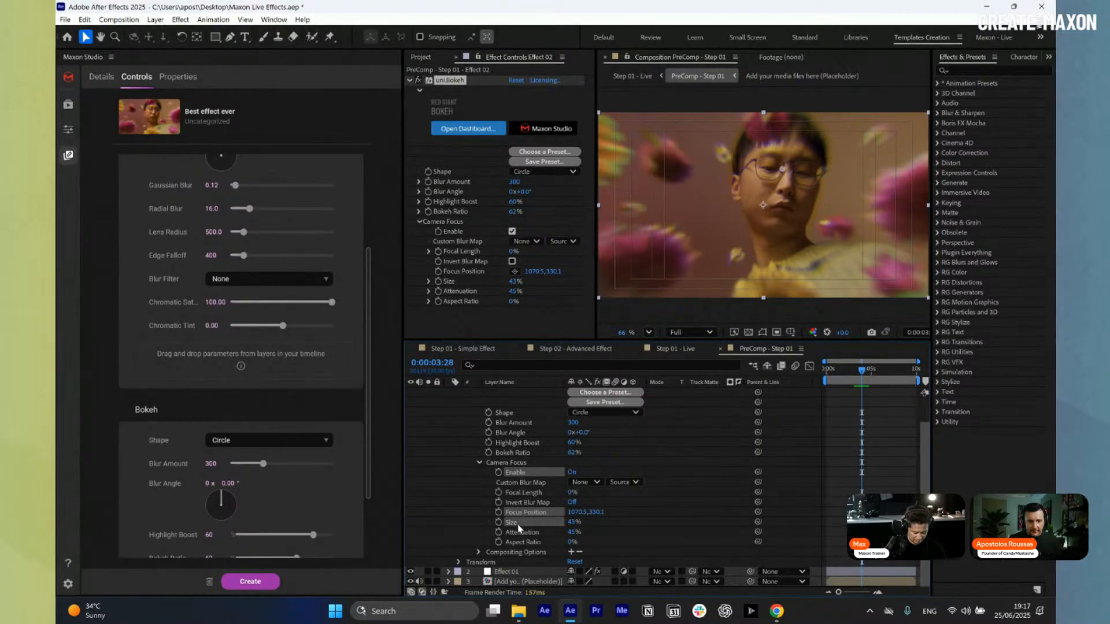
ctrl+click(520, 531)
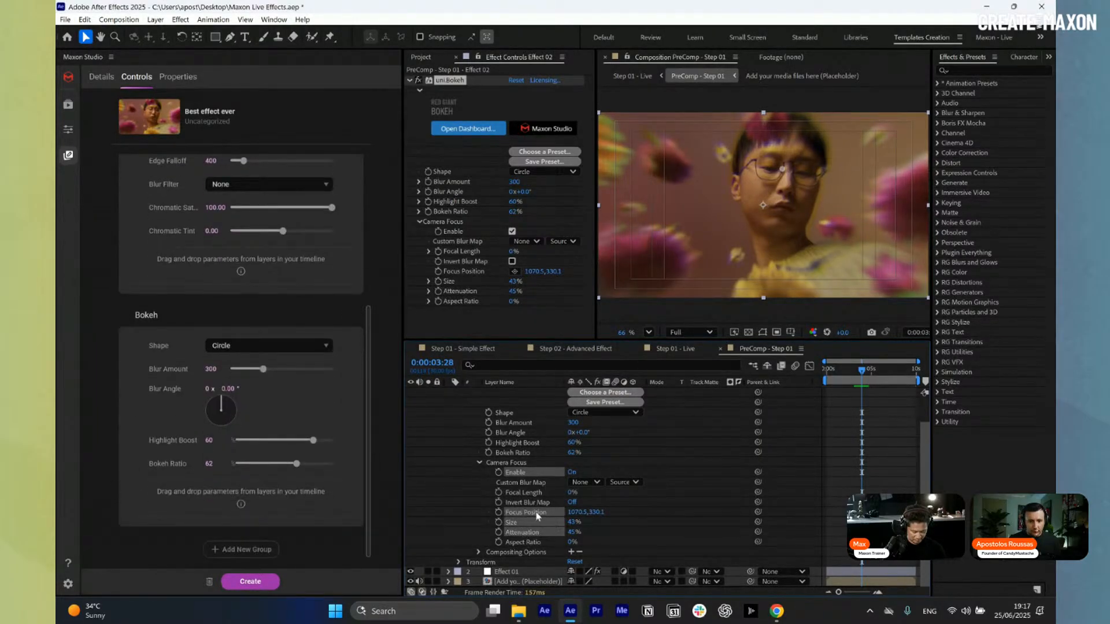
drag(537, 516, 250, 513)
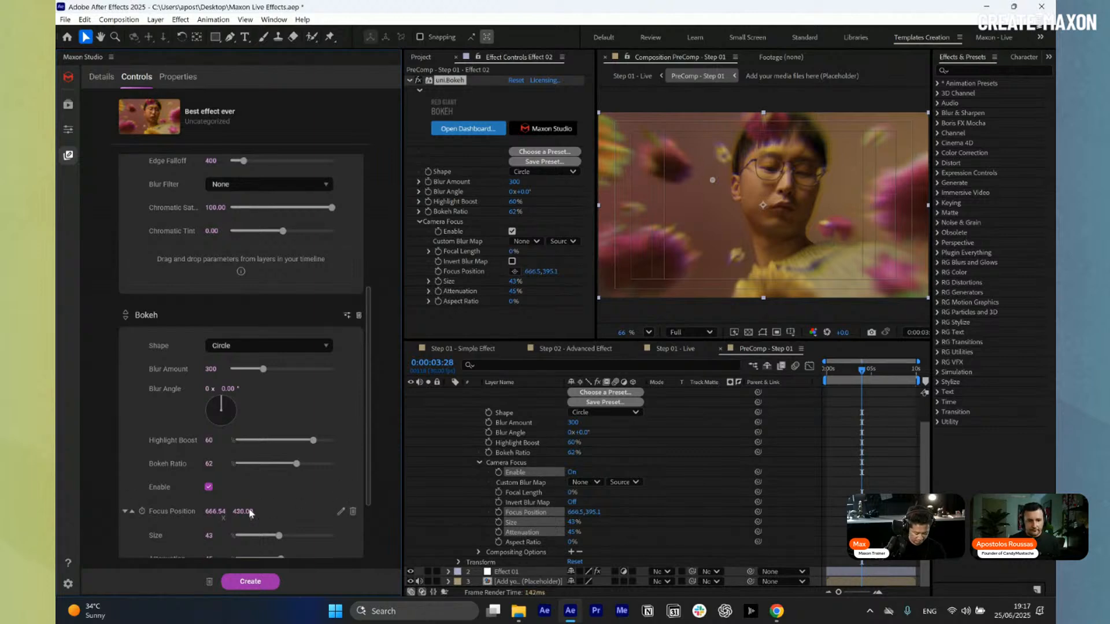
- Collapse Effect 02's properties in the timeline and add a third control group to the capsule below Bokeh
scroll(338, 443, up, 5)
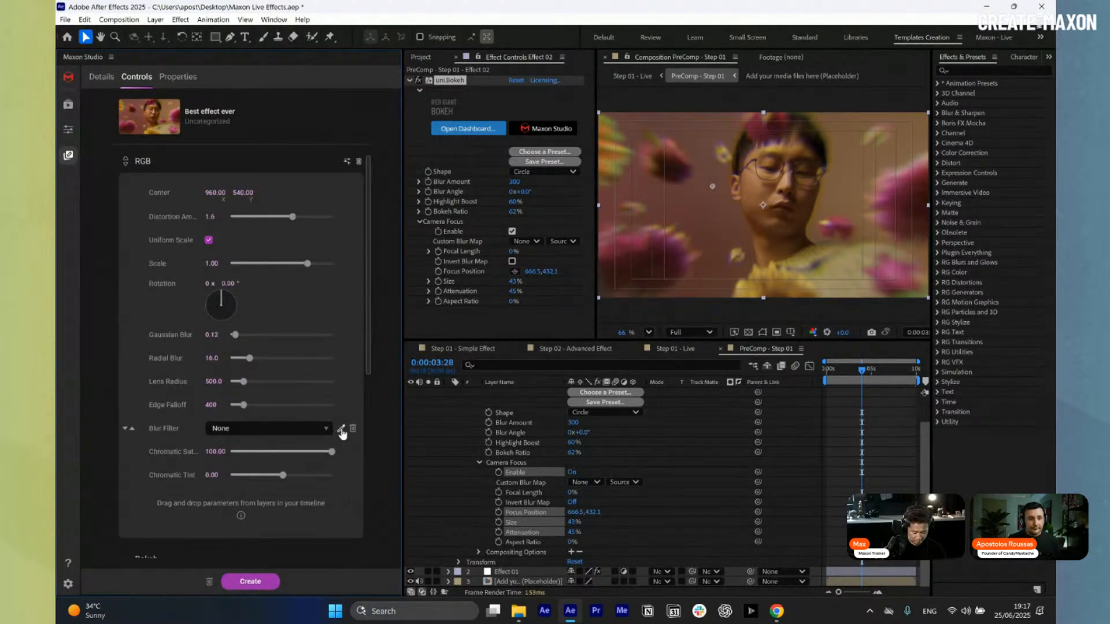
scroll(342, 434, down, 5)
scroll(544, 422, up, 2)
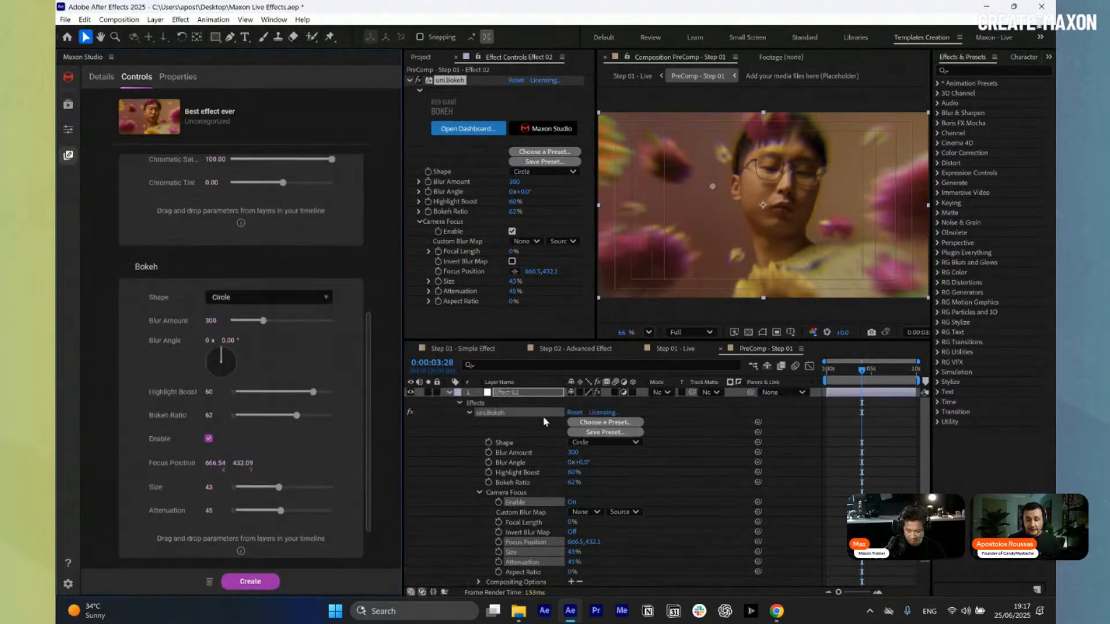
click(449, 392)
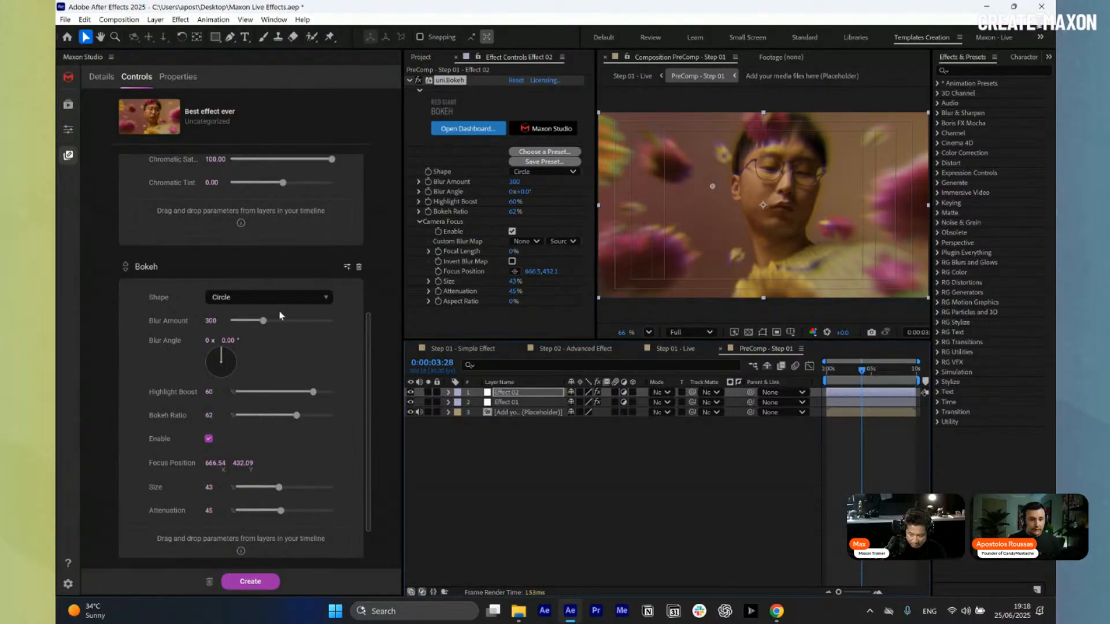
scroll(273, 289, up, 4)
scroll(272, 267, down, 4)
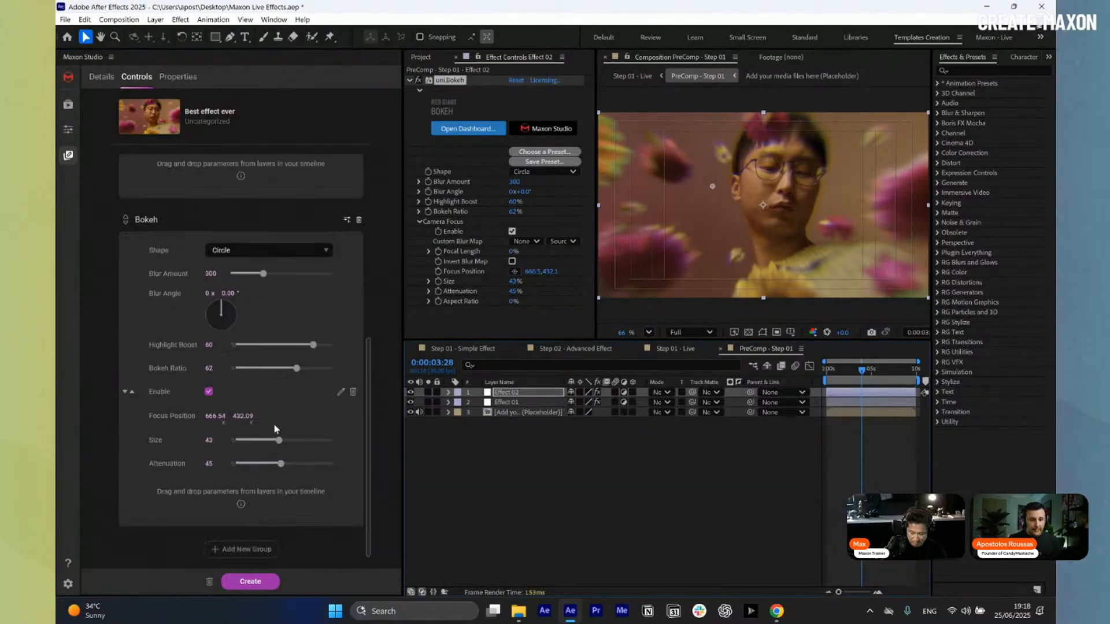
click(264, 550)
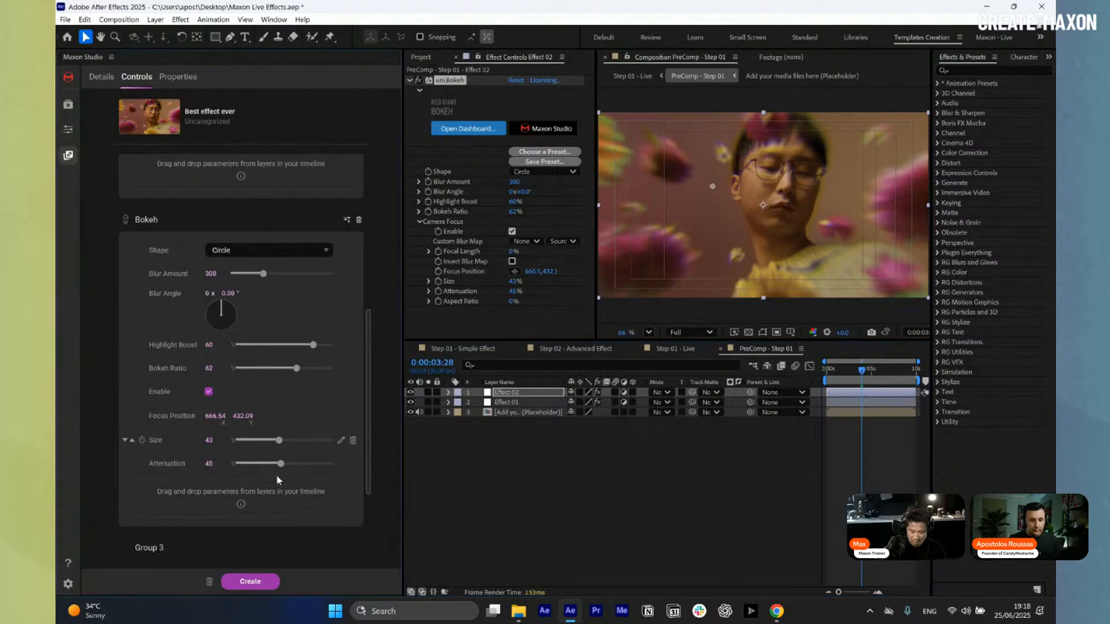
- Rename the third control group as Placeholder and move it above the RGB group
double_click(174, 414)
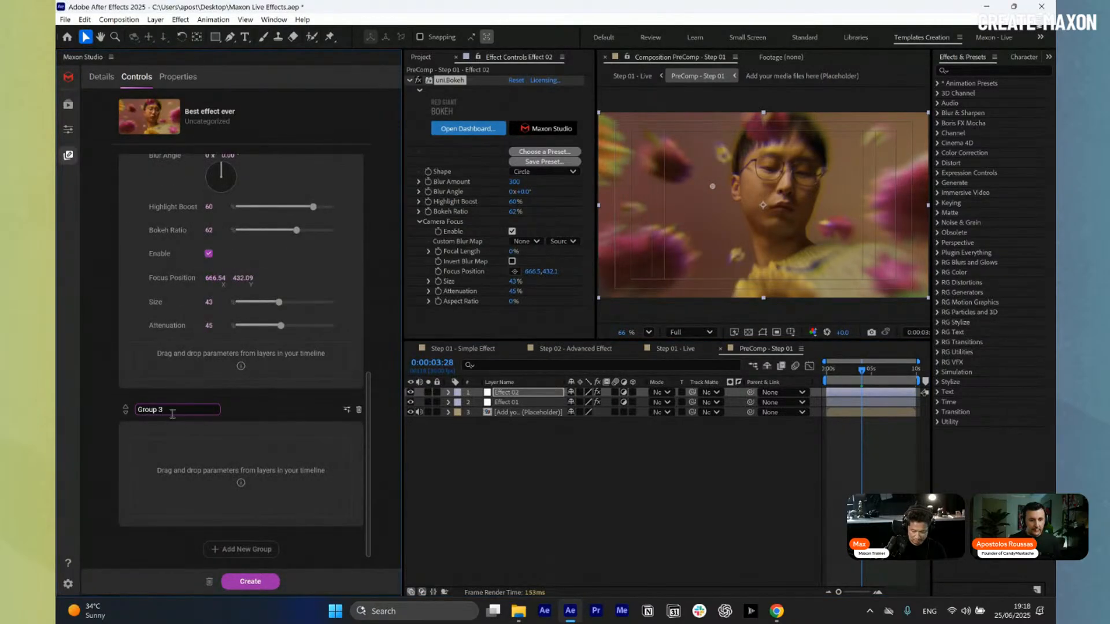
drag(171, 412, 107, 410)
text(Placeholder)
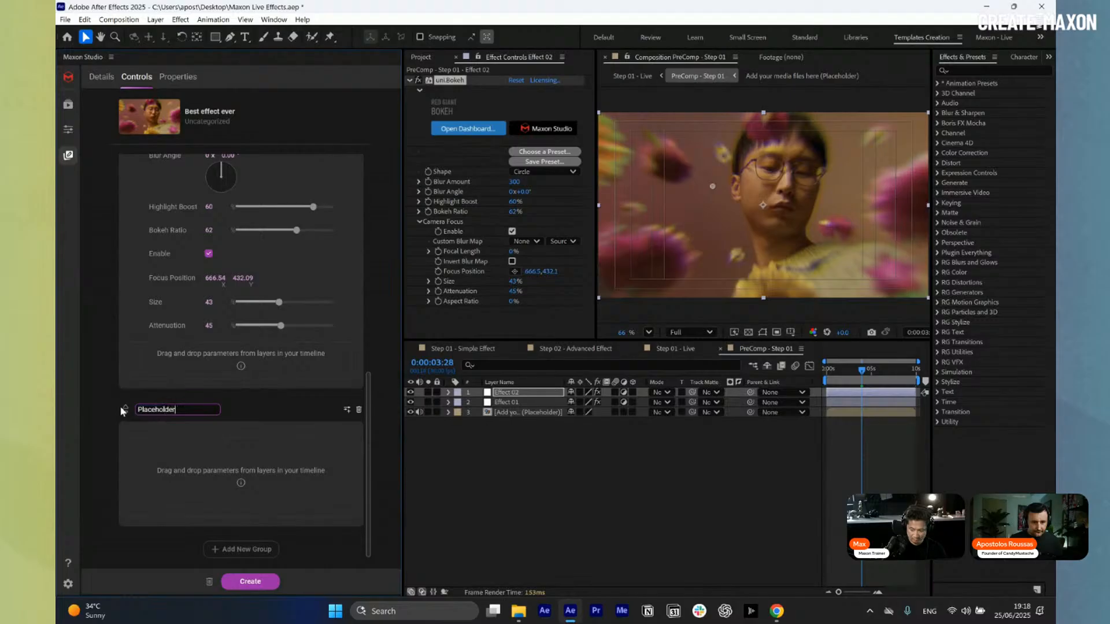
key(Return)
click(125, 407)
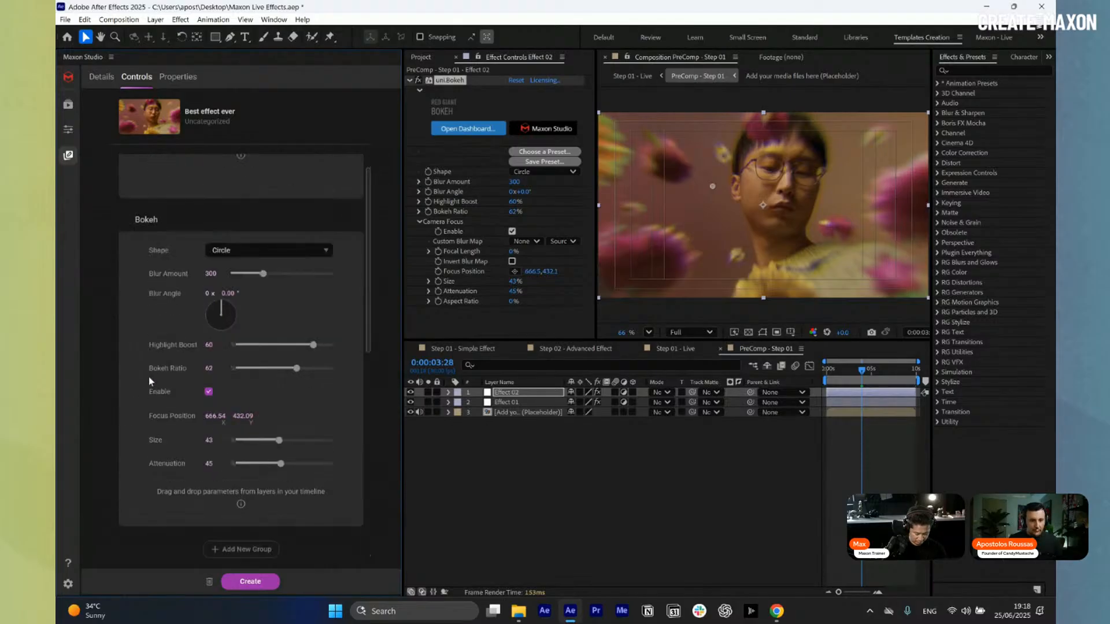
scroll(148, 359, up, 6)
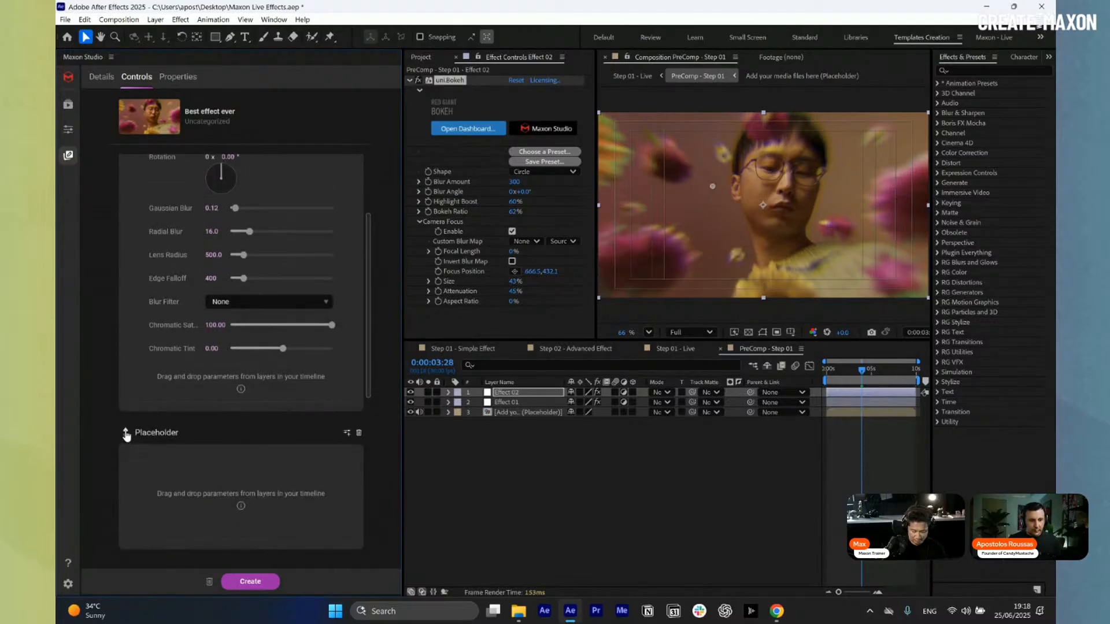
click(124, 433)
scroll(163, 206, up, 3)
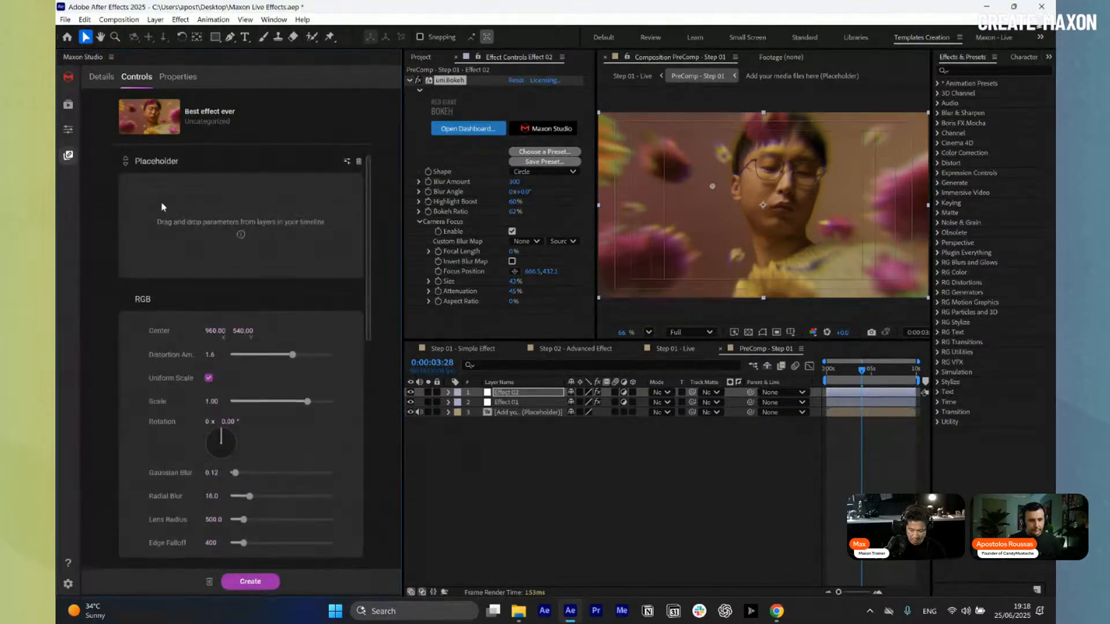
- Add the "Add your media files here (Placeholder)" layer to the Placeholder group as a media control
click(527, 412)
click(528, 414)
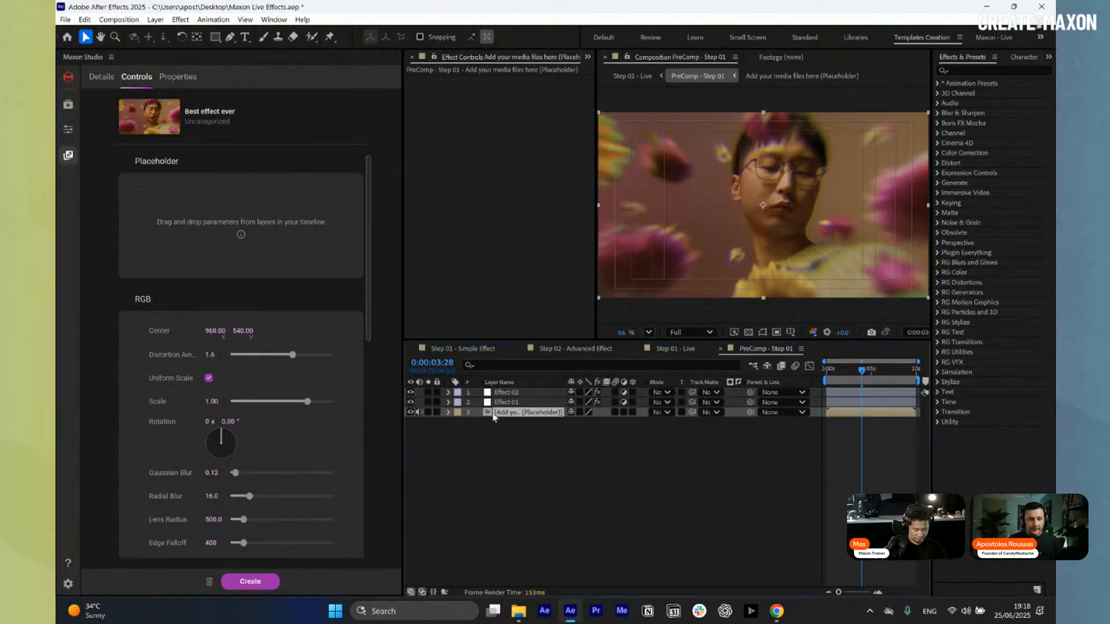
drag(528, 418, 235, 226)
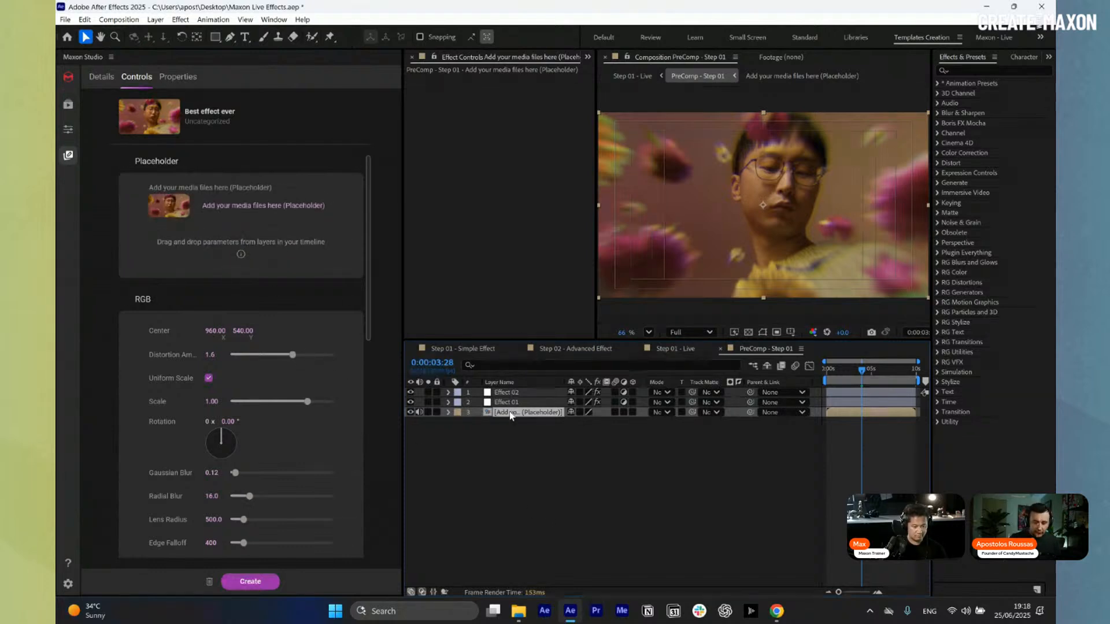
- Reveal the placeholder layer's Position, Scale, Rotation and Opacity, add them to the Placeholder group, and collapse the layer
key(p)
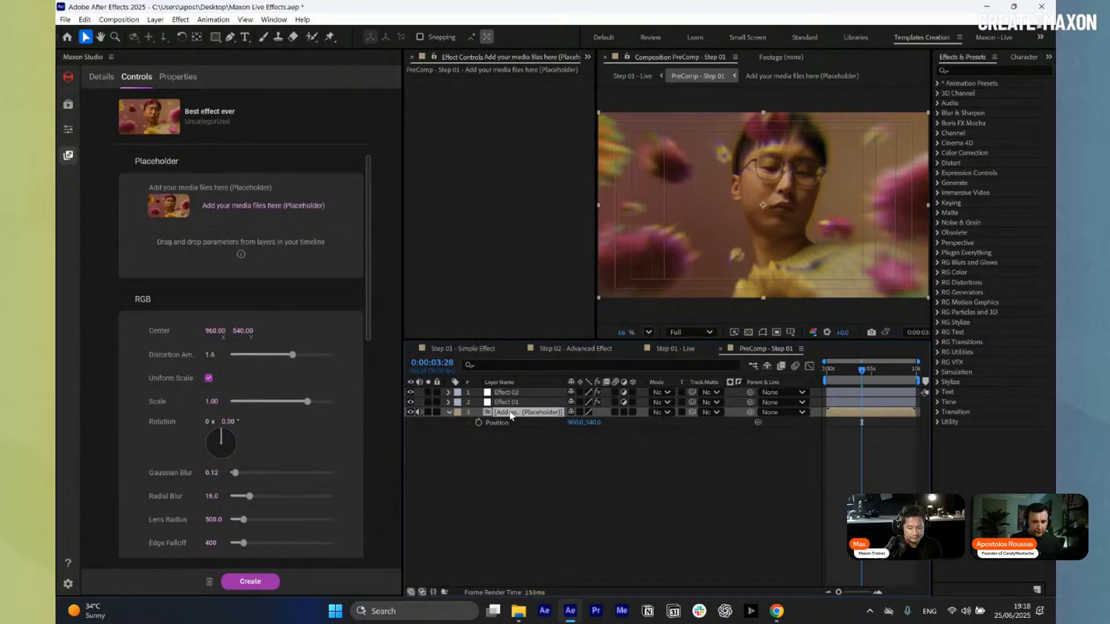
key(shift+s)
key(shift+r)
key(shift+t)
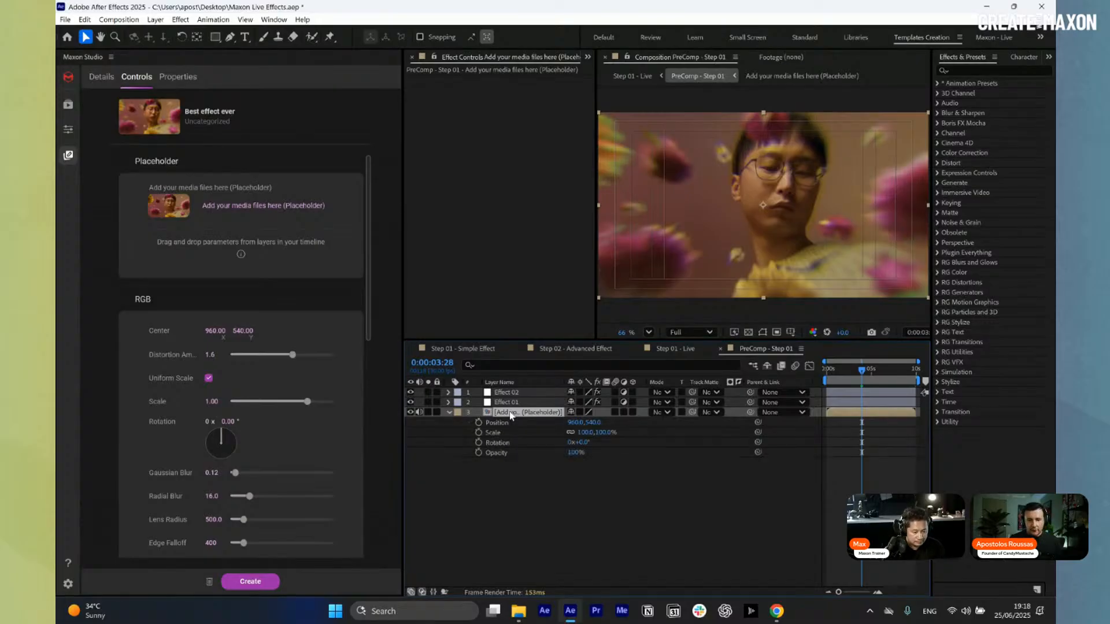
drag(534, 500, 169, 244)
click(567, 541)
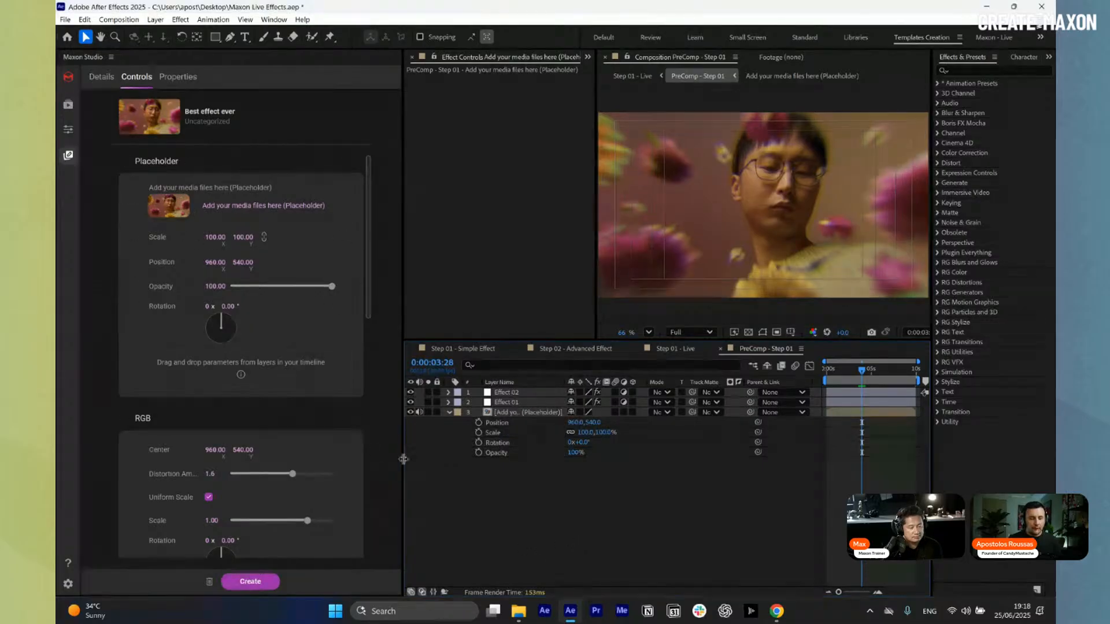
click(448, 412)
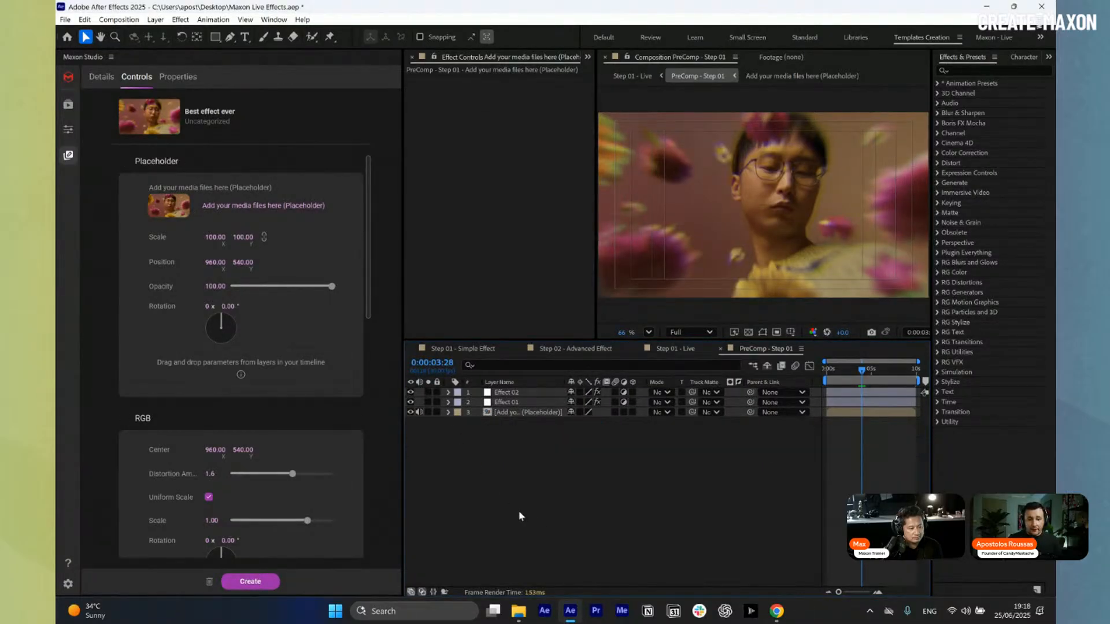
- Delete the Sample 02.mp4 layer from inside the placeholder composition, refresh the capsule thumbnail, and return to PreComp - Step 01
double_click(526, 412)
click(533, 394)
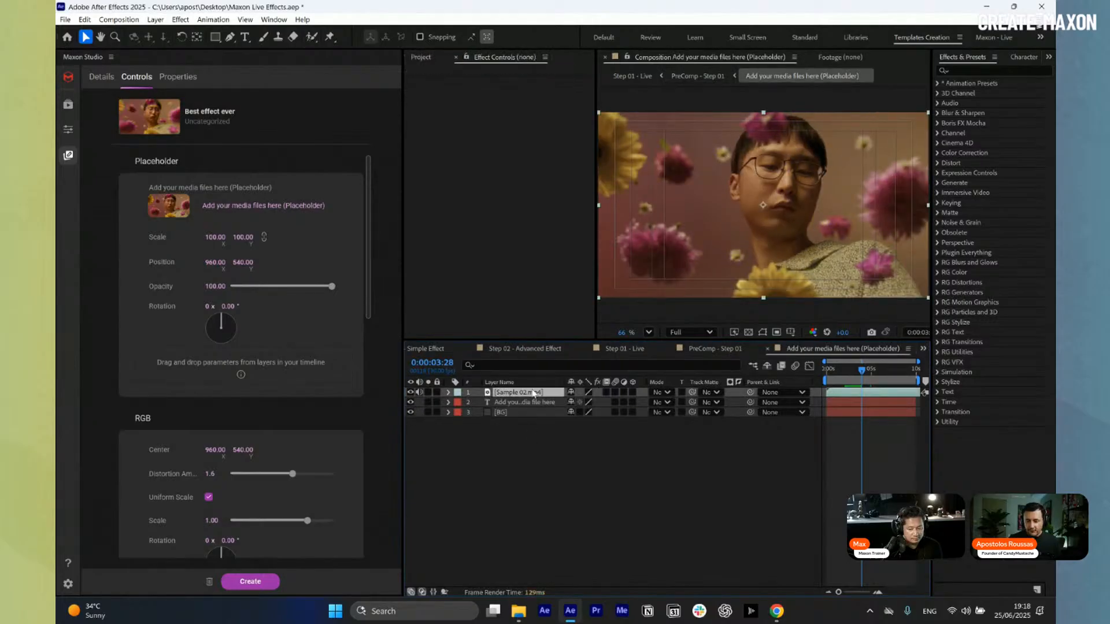
key(Delete)
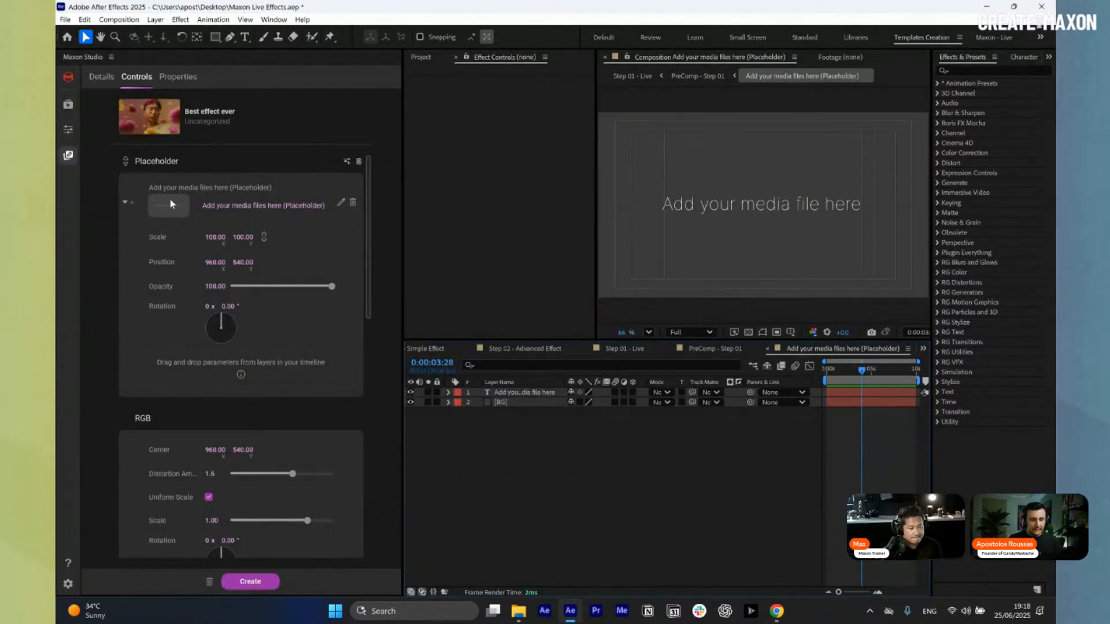
click(103, 79)
click(142, 79)
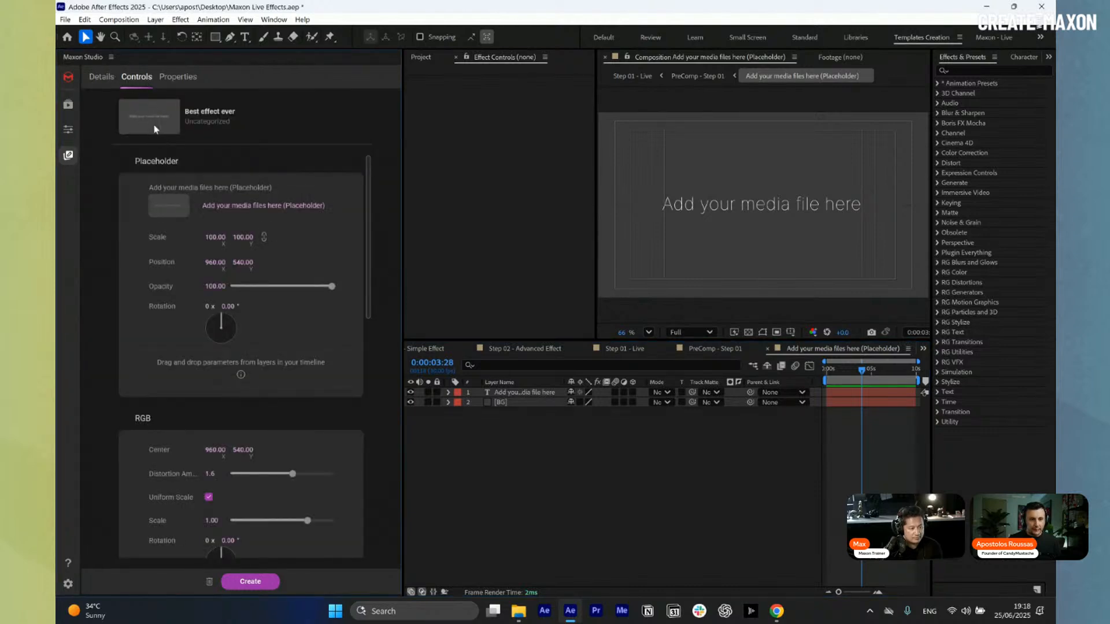
click(723, 350)
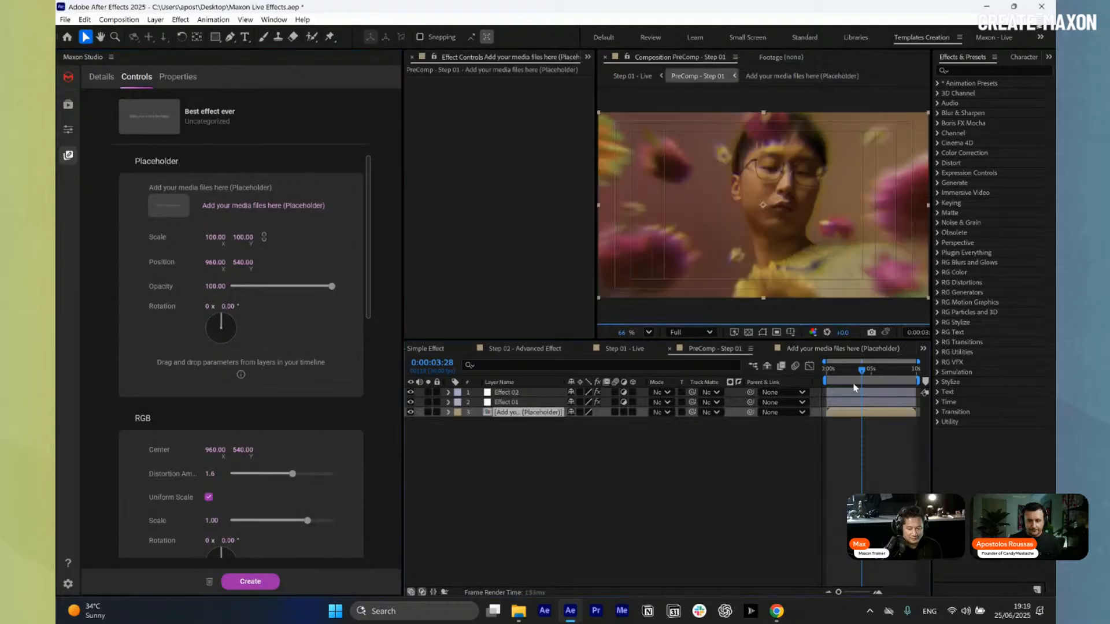
- Create and save the capsule under the name "Best effect ever" in the Uncategorized category
click(255, 584)
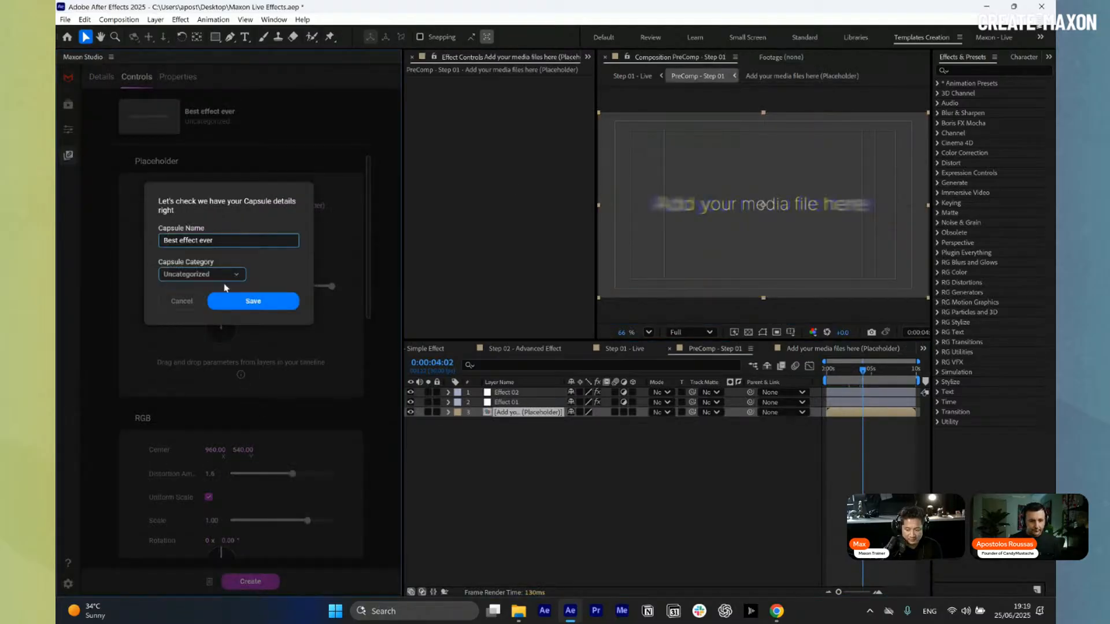
click(249, 301)
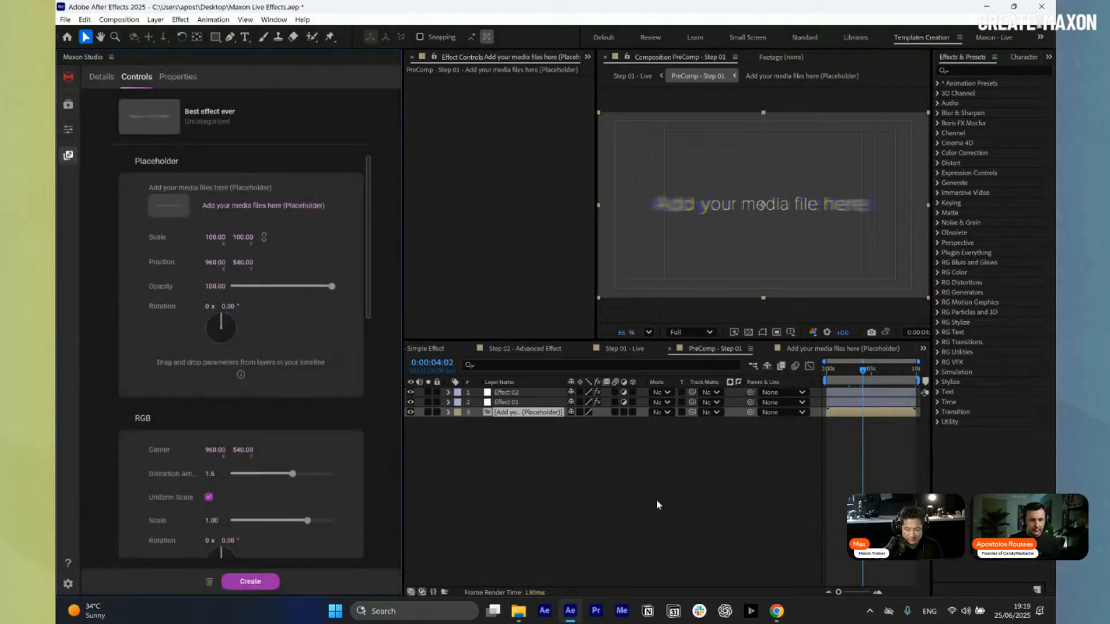
click(228, 273)
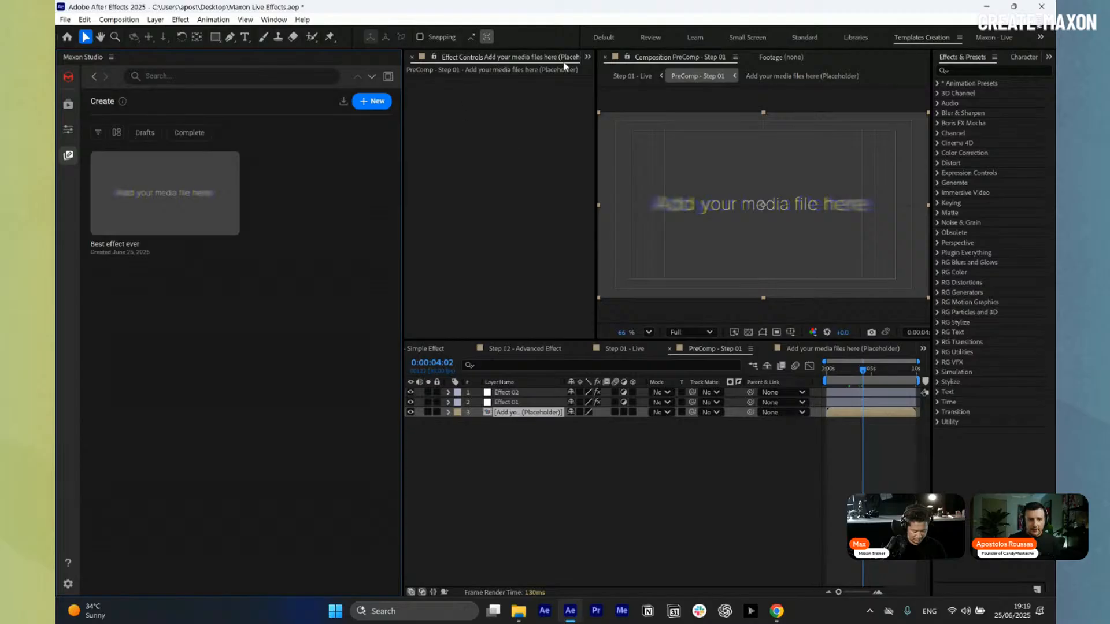
- Create a new 1920x1080, 30 fps, 10-second composition named "Test Step 01" from the project's footage list
click(587, 56)
click(589, 68)
click(438, 321)
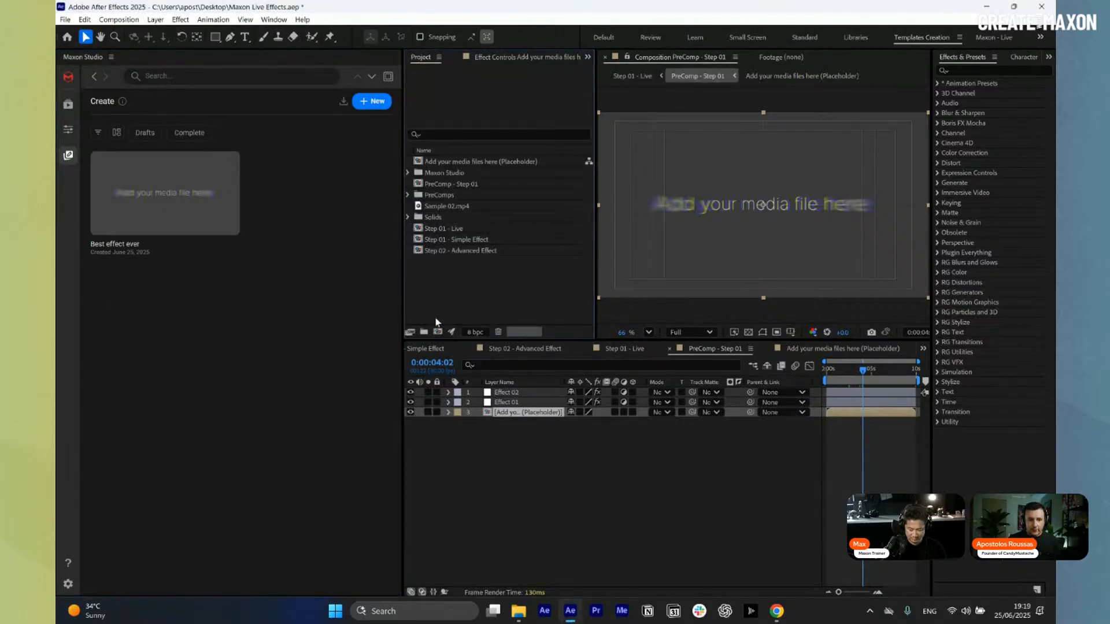
click(437, 333)
text(T)
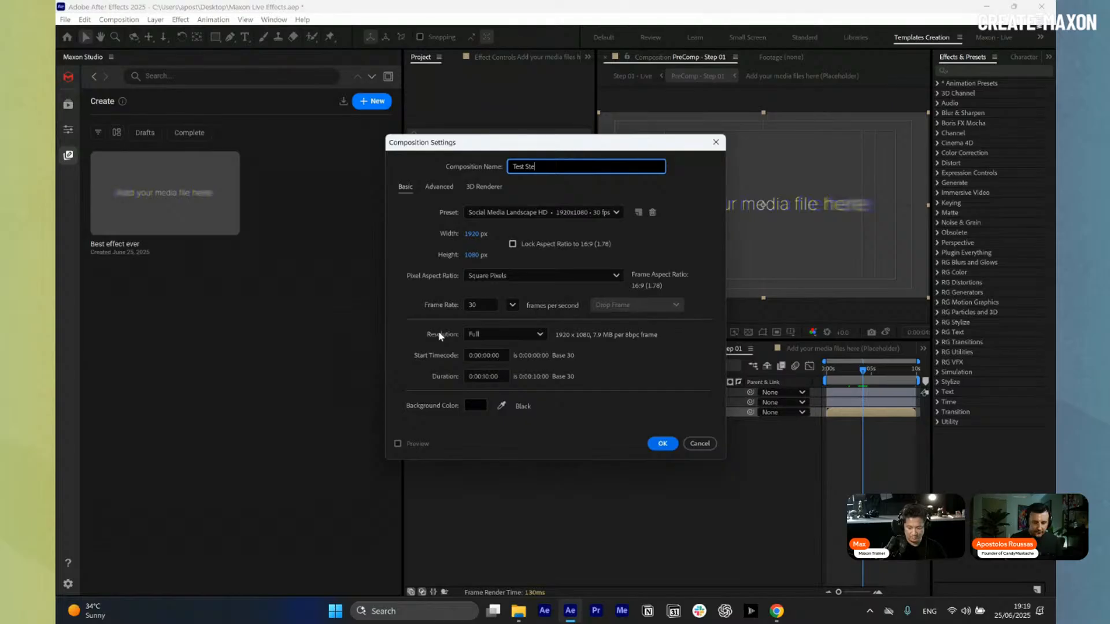
text(est Ste)
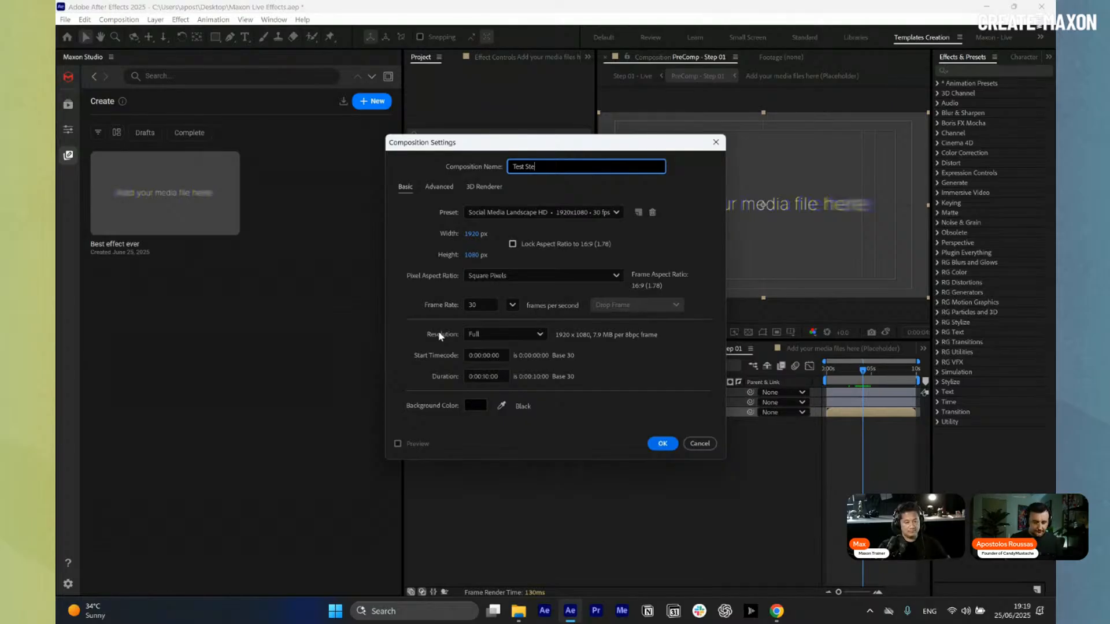
text(p 01)
key(Return)
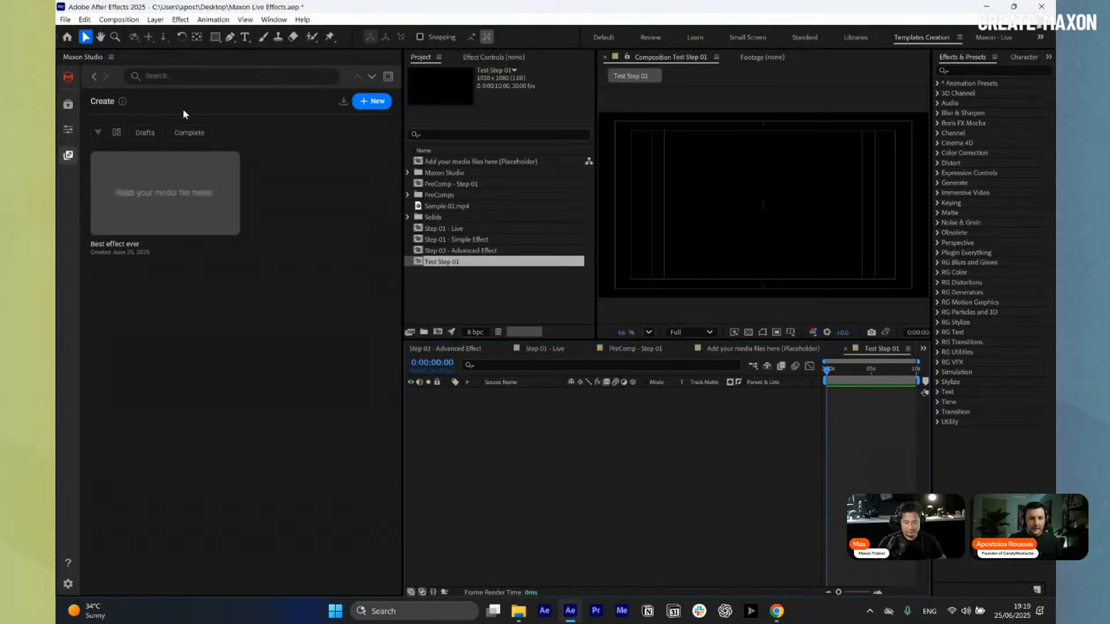
- Go to the capsule library and filter it to My Capsules
click(68, 104)
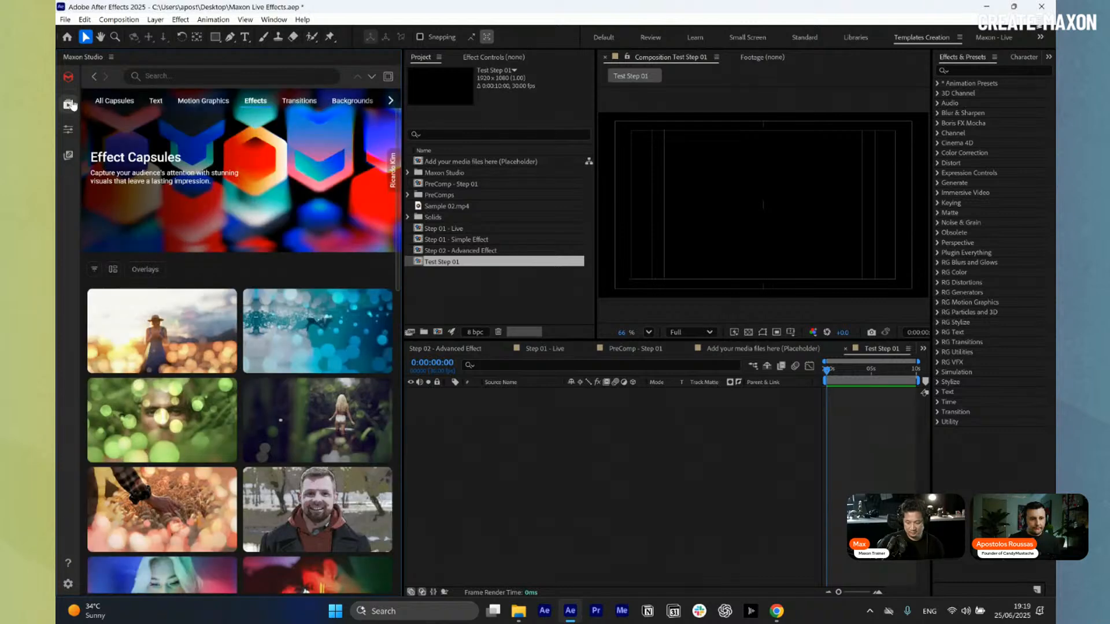
click(68, 154)
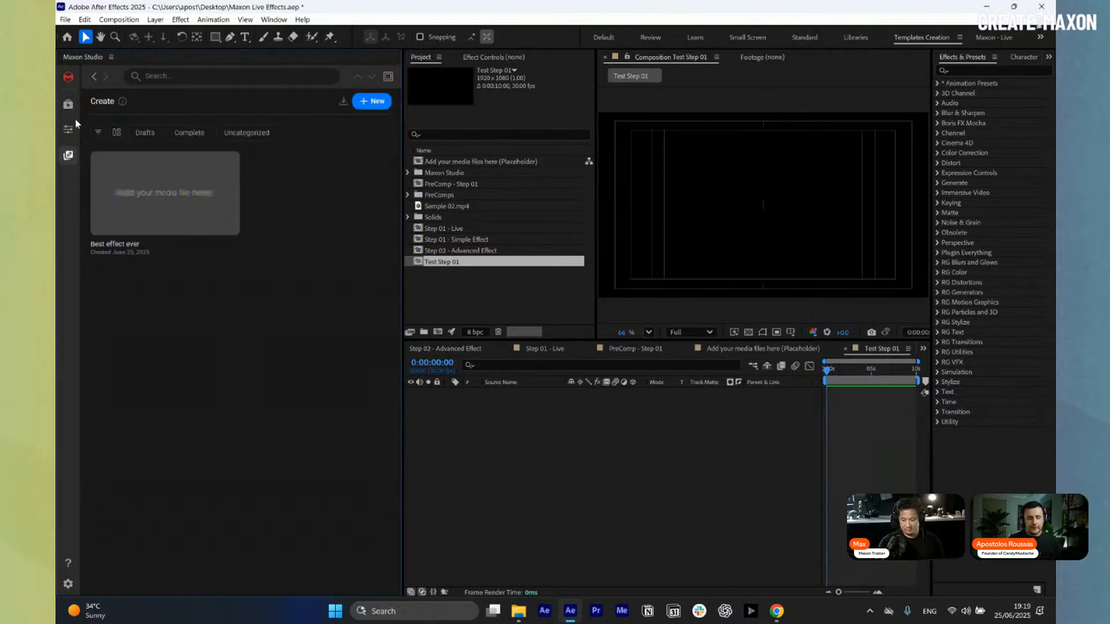
click(68, 105)
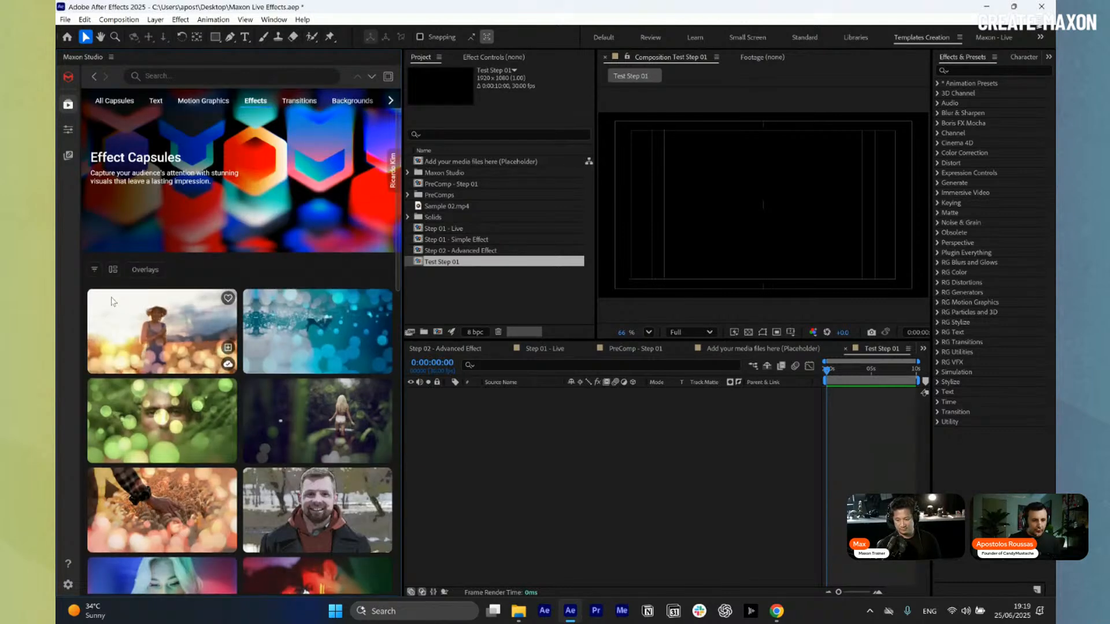
click(94, 271)
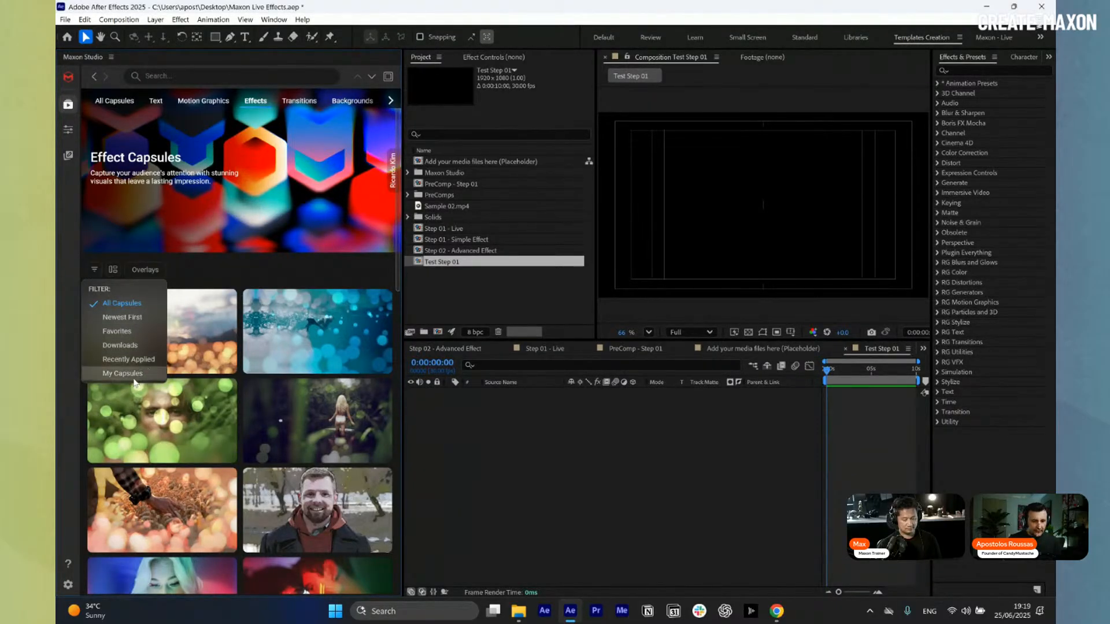
click(130, 374)
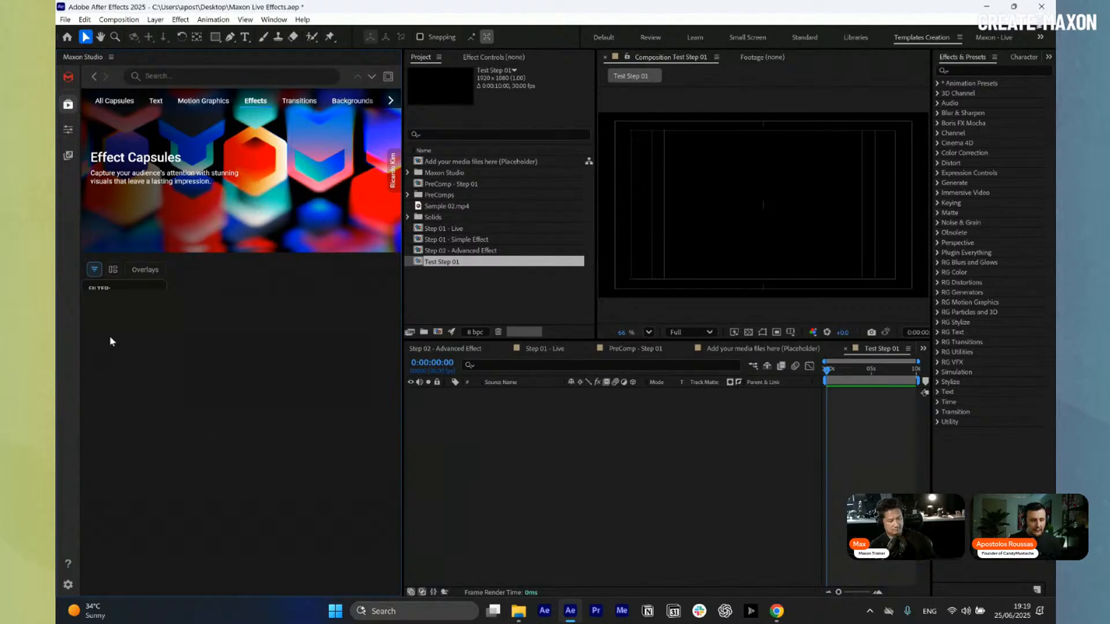
click(95, 271)
click(95, 270)
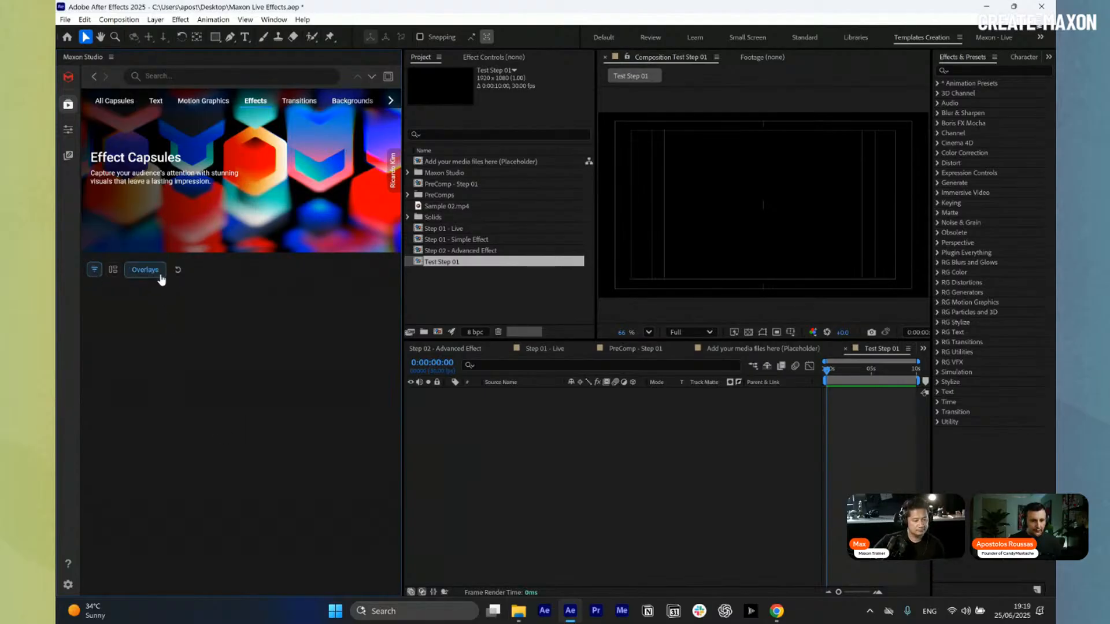
- Apply the Best effect ever capsule from All Capsules to Test Step 01 and move the playhead to 0:00:04:05
click(112, 104)
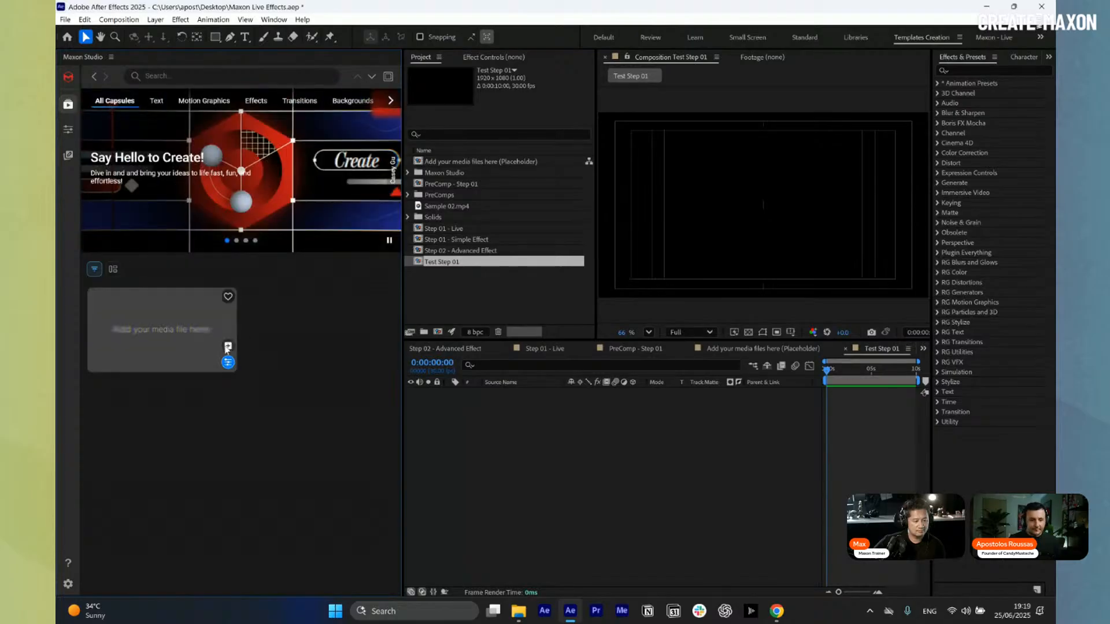
click(229, 346)
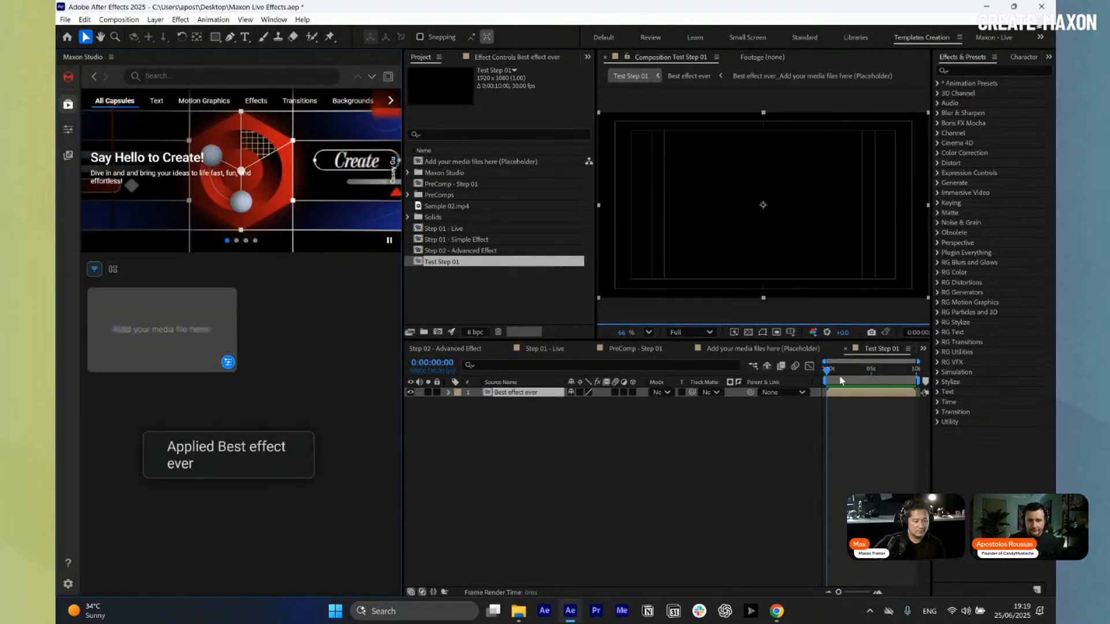
click(864, 371)
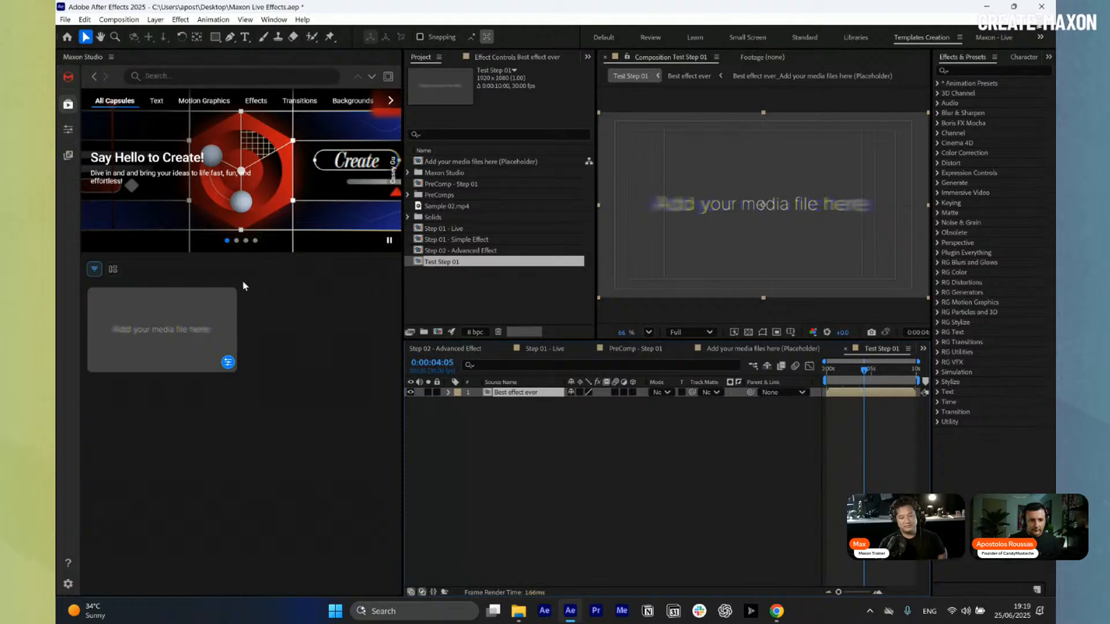
- Open the applied capsule's controls and fill its media placeholder with Sample 03.mp4 from the Footage folder
click(69, 130)
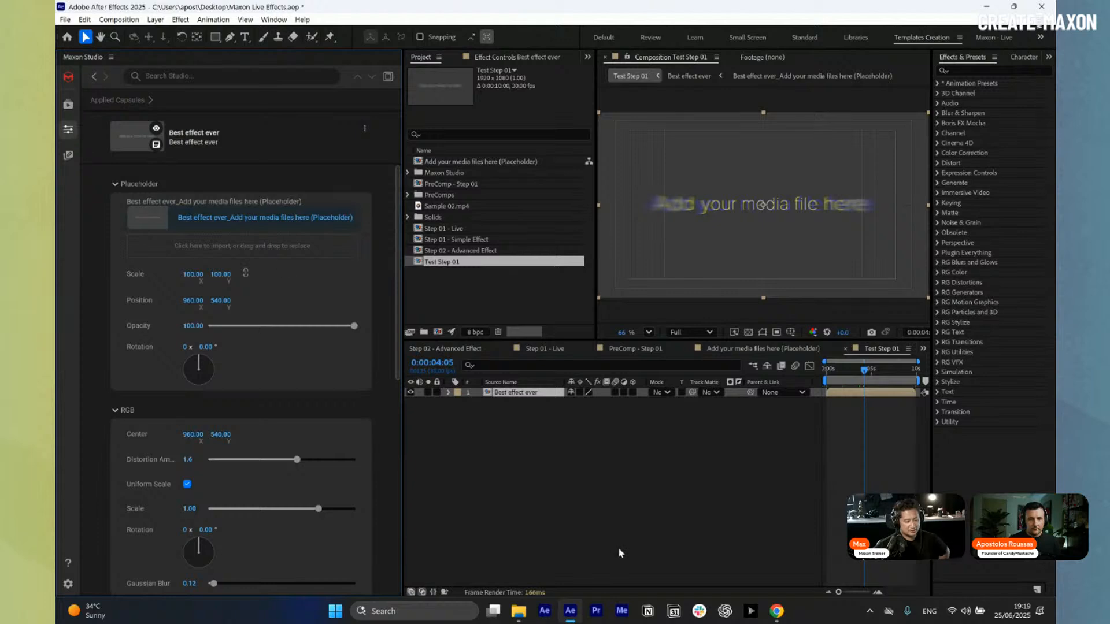
click(518, 611)
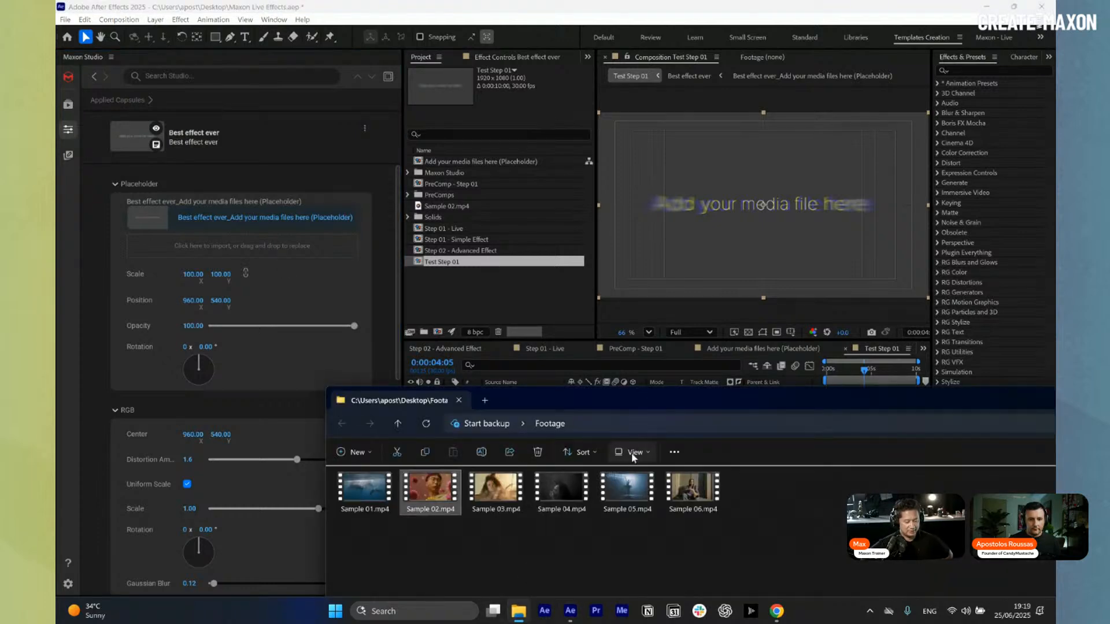
drag(641, 401, 683, 458)
drag(547, 544, 223, 246)
click(606, 420)
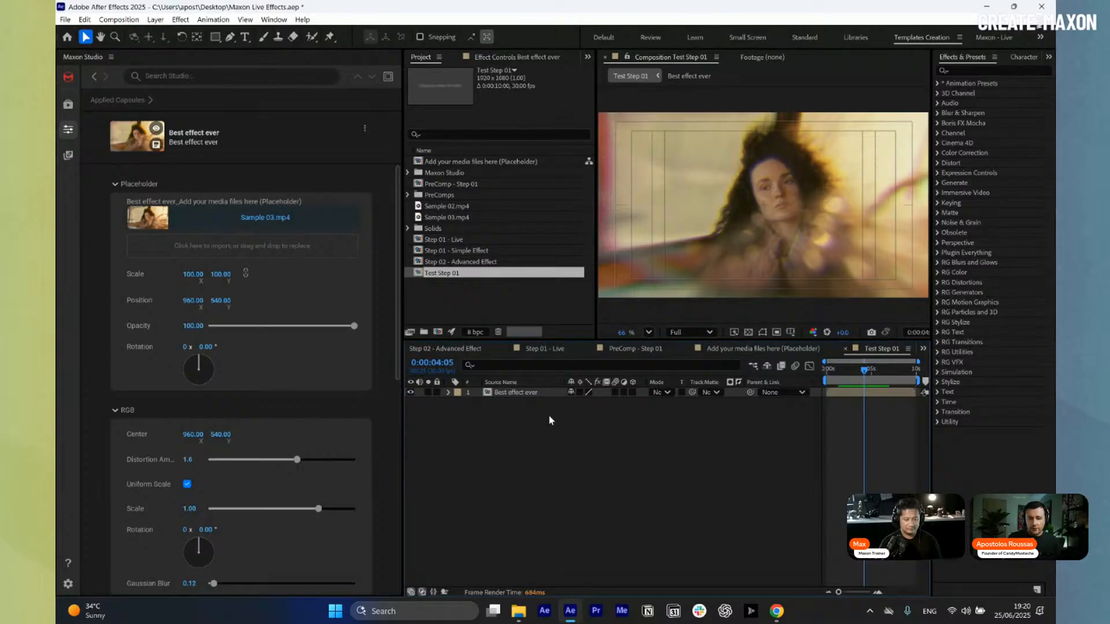
- Open the Best effect ever composition from Test Step 01 and set its Effect 01 layer's Chromatic Aberration Distortion Amount to 1.0
double_click(537, 393)
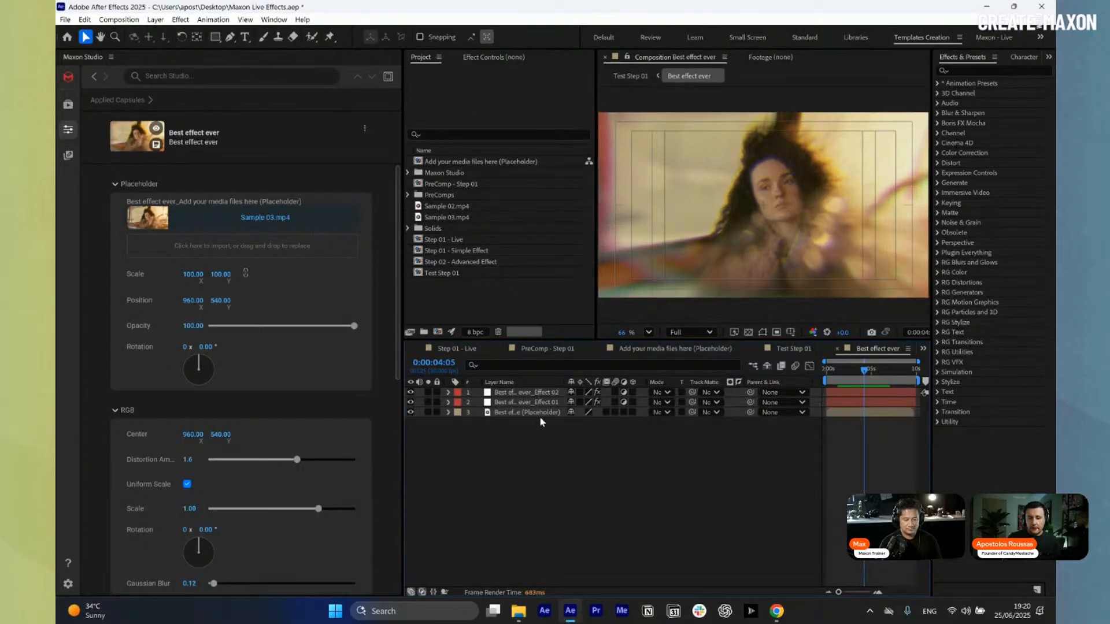
click(528, 399)
click(504, 56)
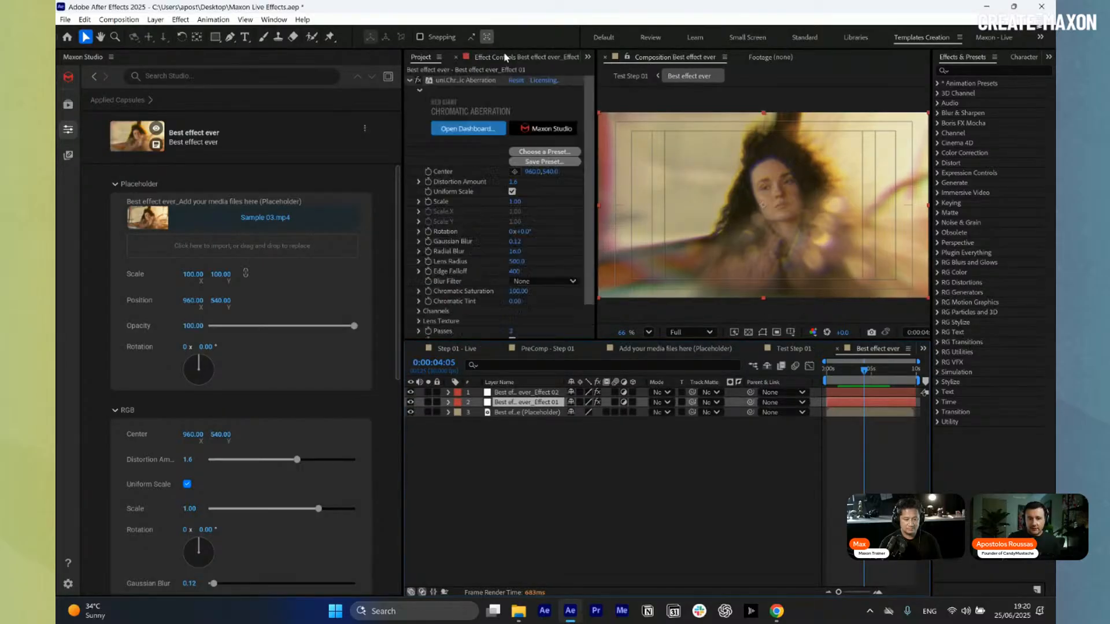
click(513, 181)
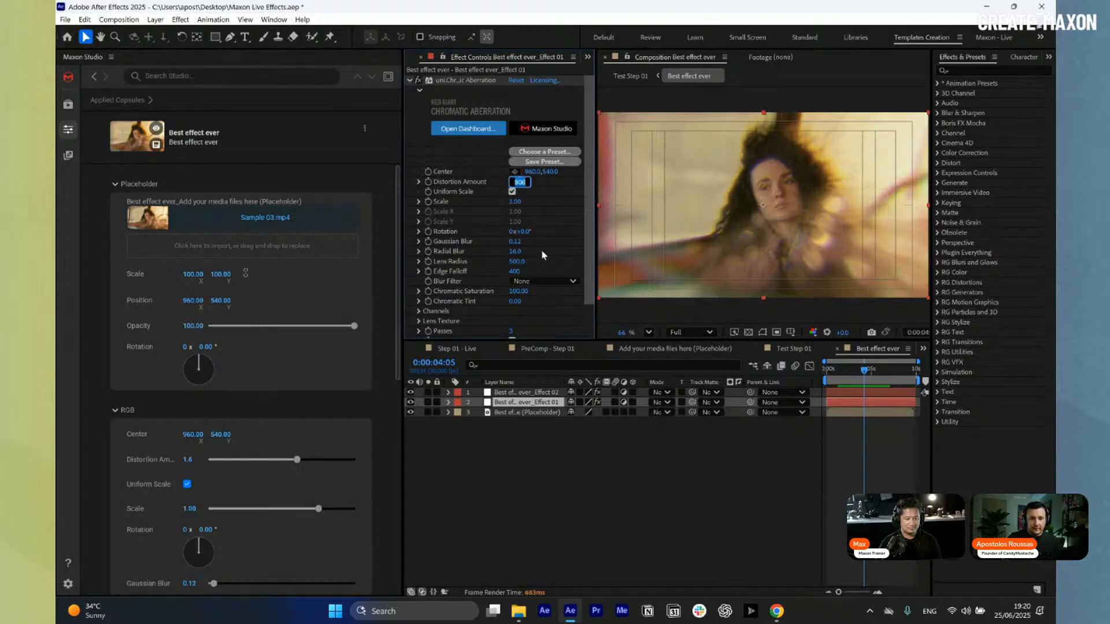
text(1)
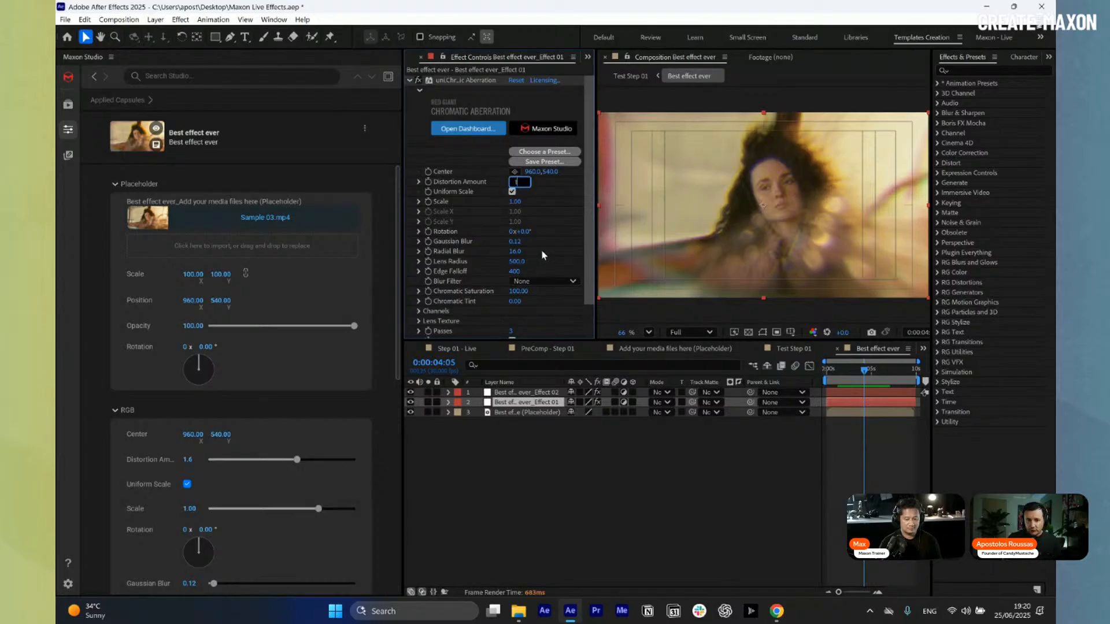
click(596, 555)
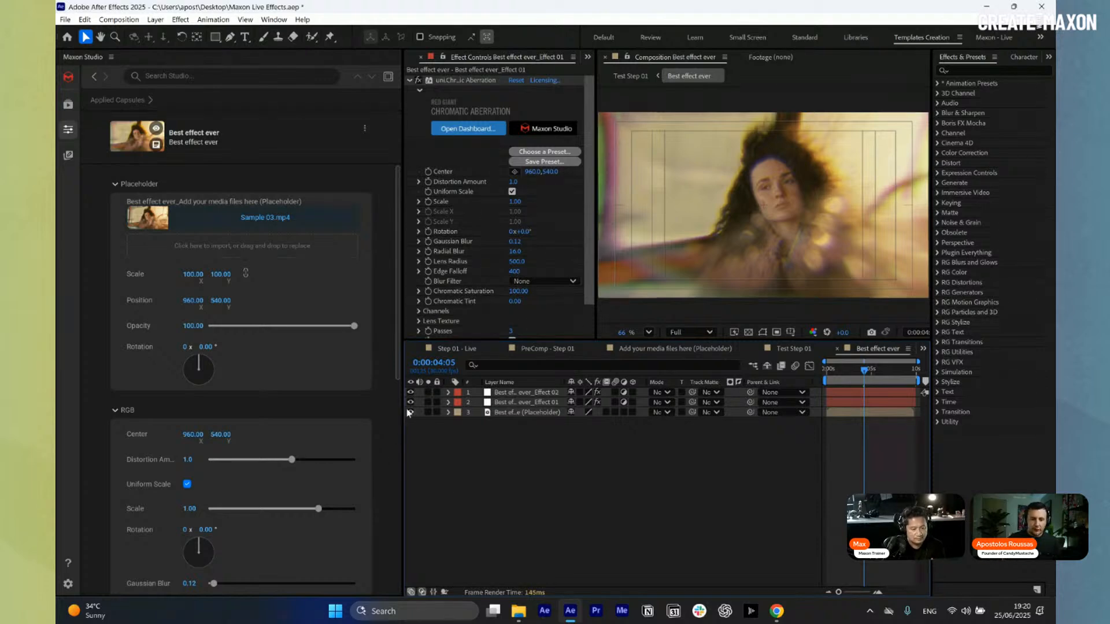
- Preview the effect at 0:00:03:12 and look through the capsule's exposed RGB controls
mouse_move(411, 393)
mouse_down()
mouse_move(410, 403)
mouse_move(410, 393)
mouse_up()
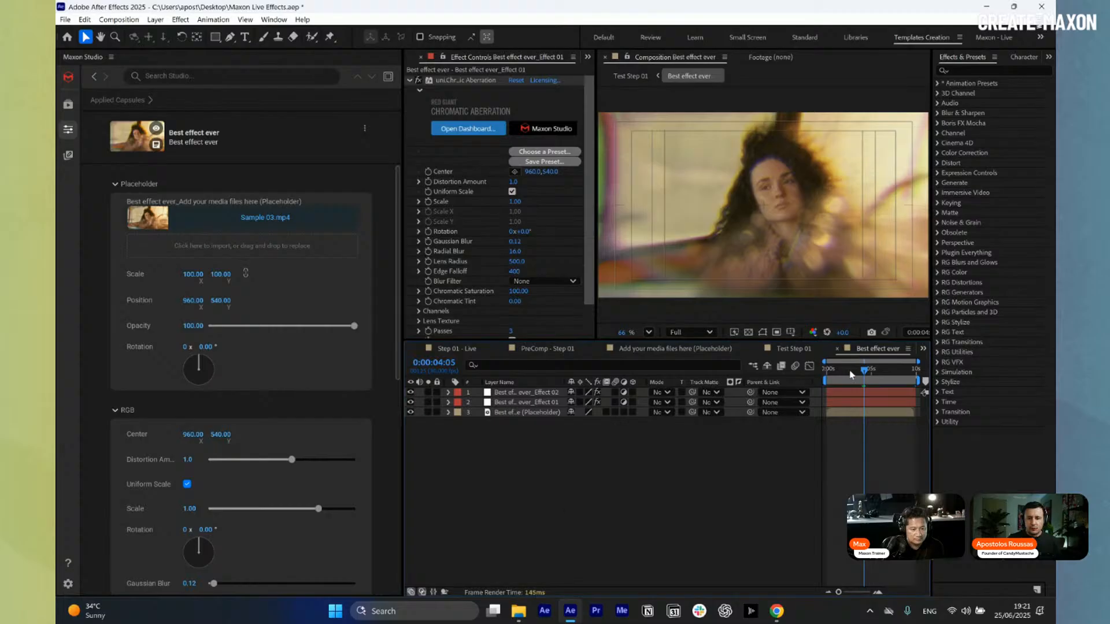
drag(864, 370, 858, 374)
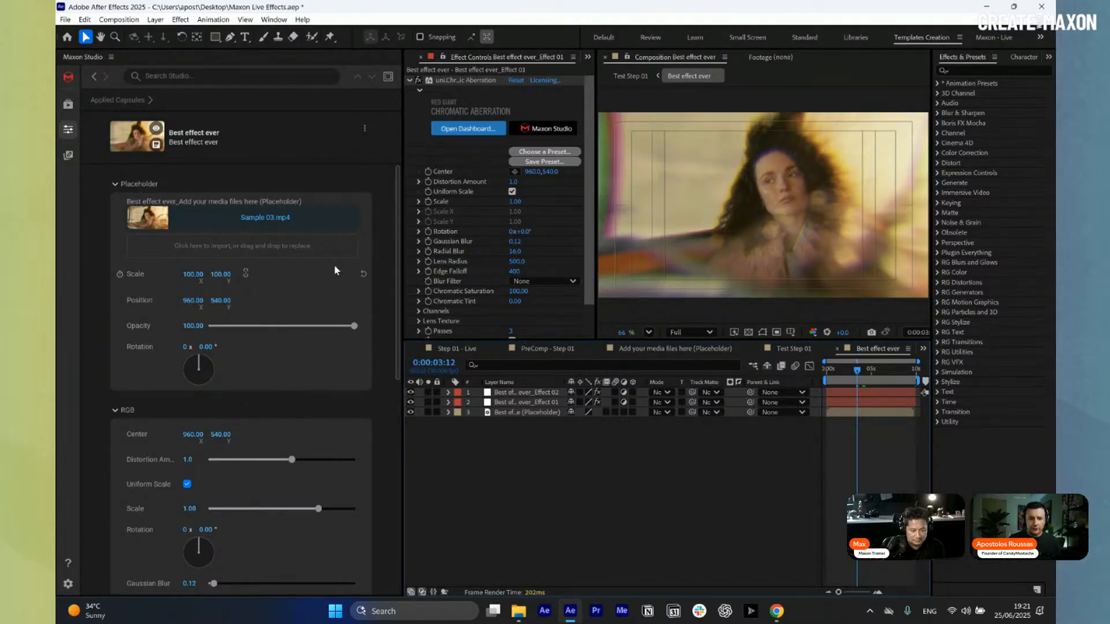
scroll(335, 269, down, 10)
drag(395, 448, 400, 330)
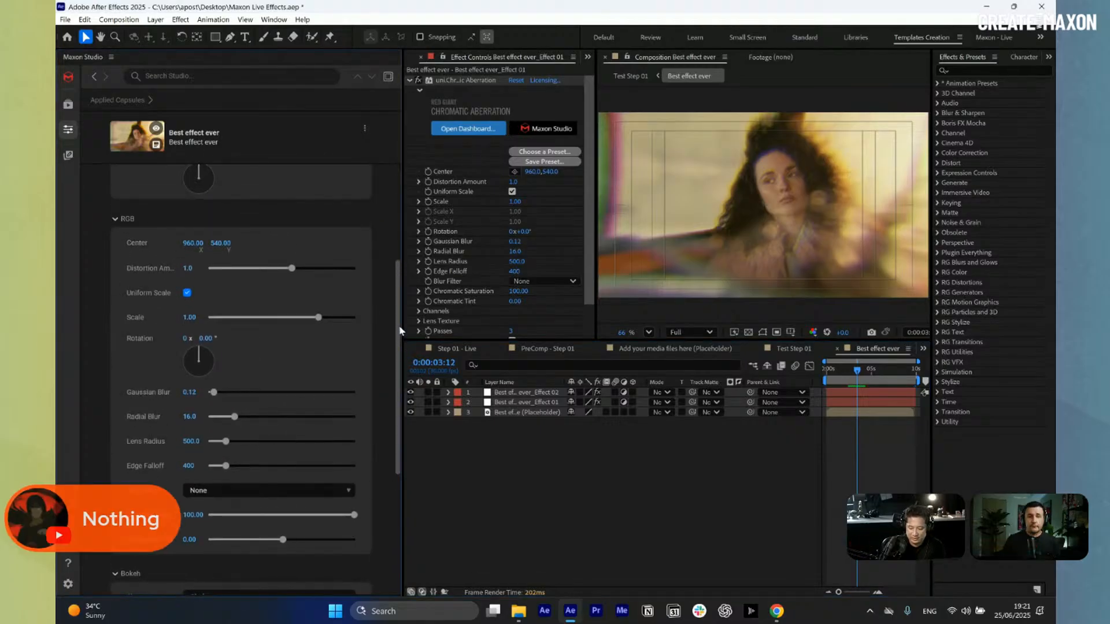
scroll(399, 330, up, 4)
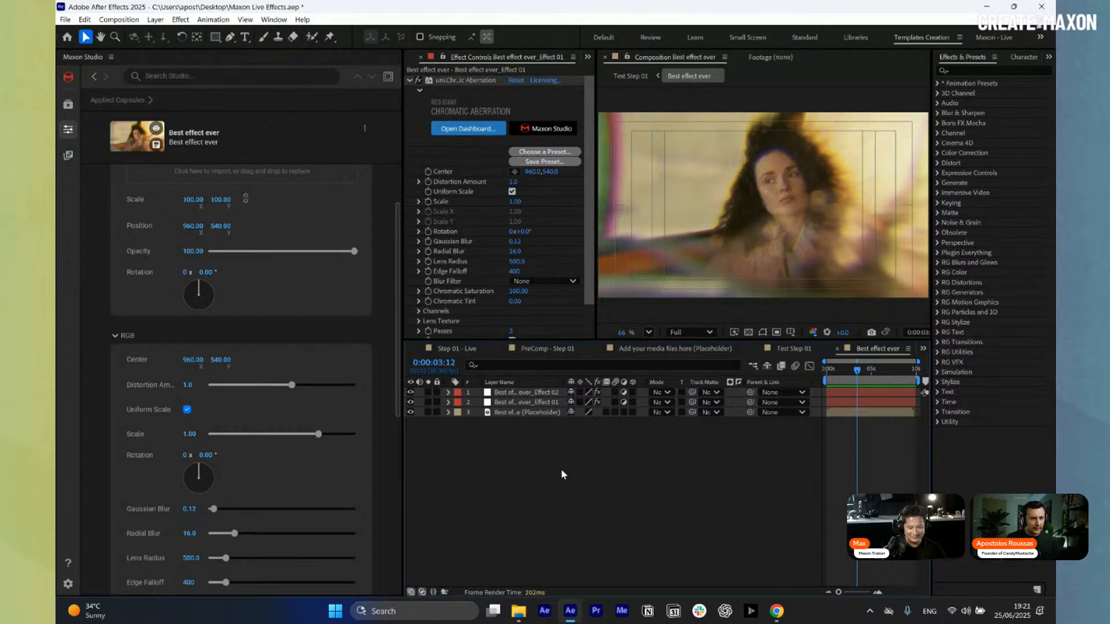
- Show All Capsules in the capsule library and return to the applied Best effect ever capsule's controls
click(70, 107)
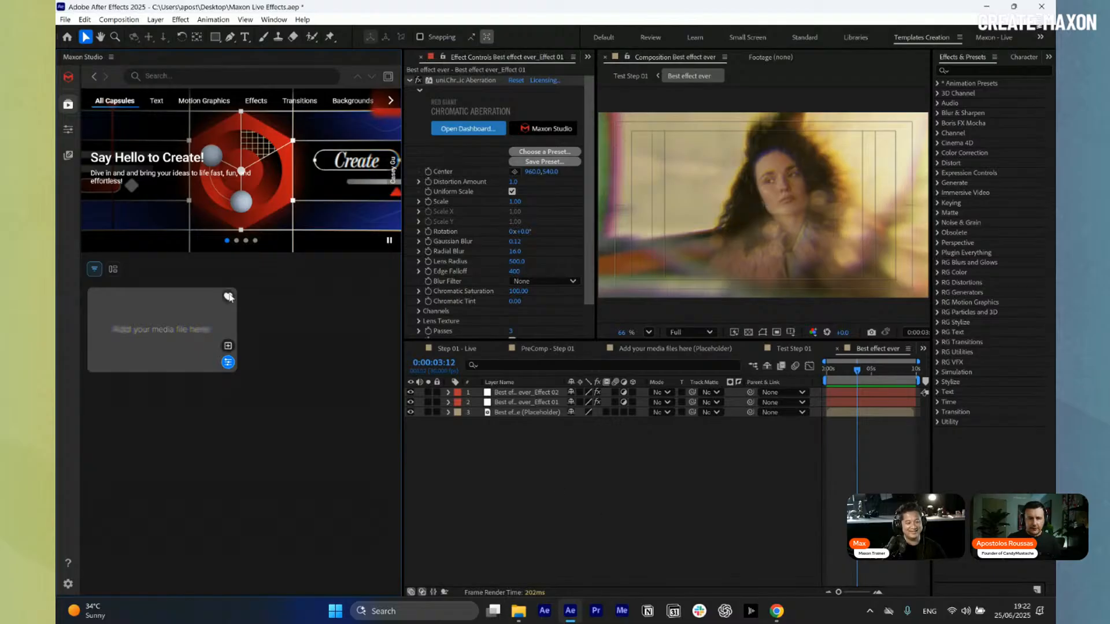
click(95, 270)
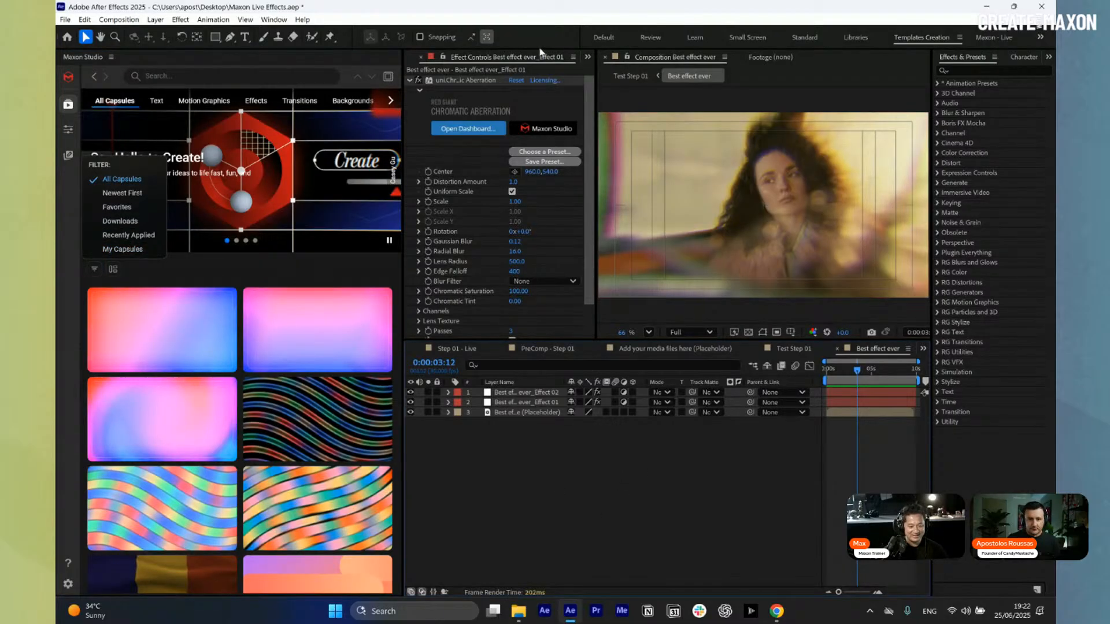
click(588, 57)
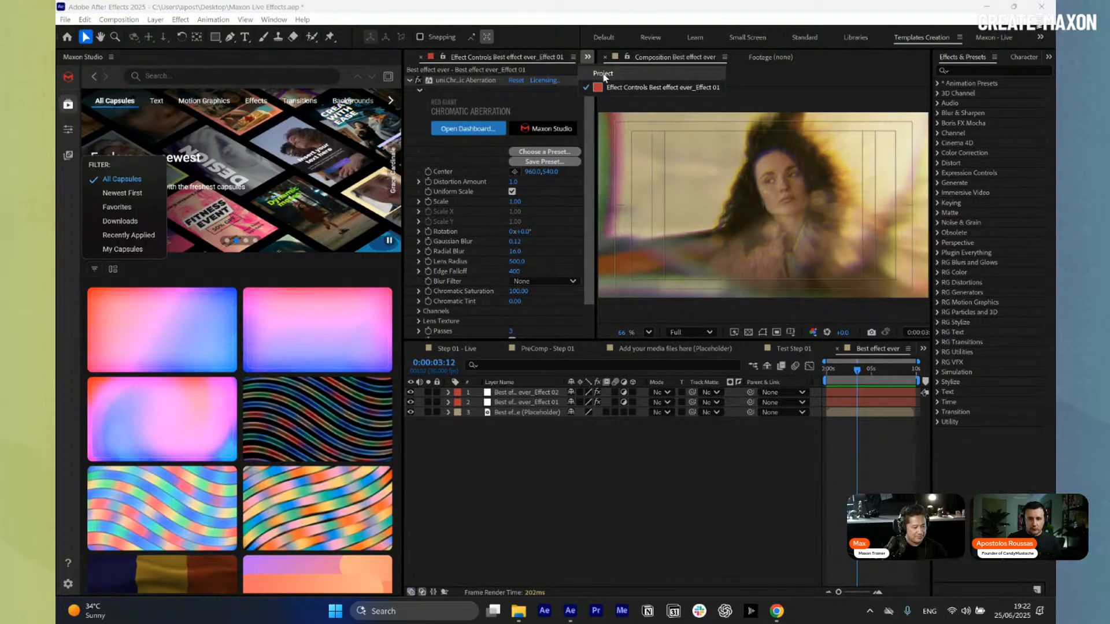
click(608, 555)
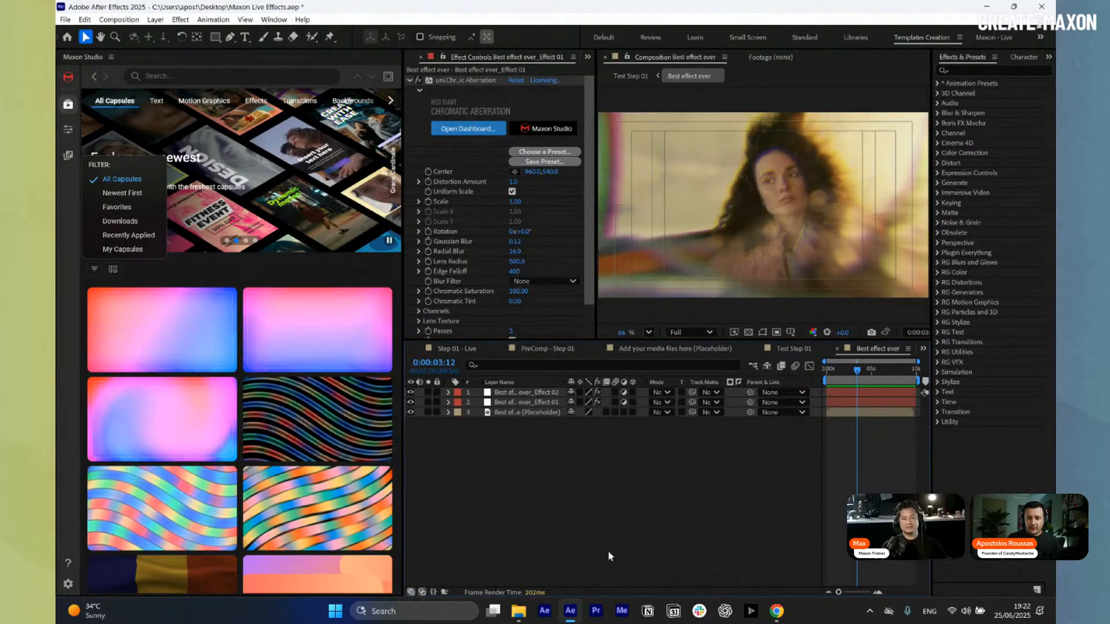
click(67, 133)
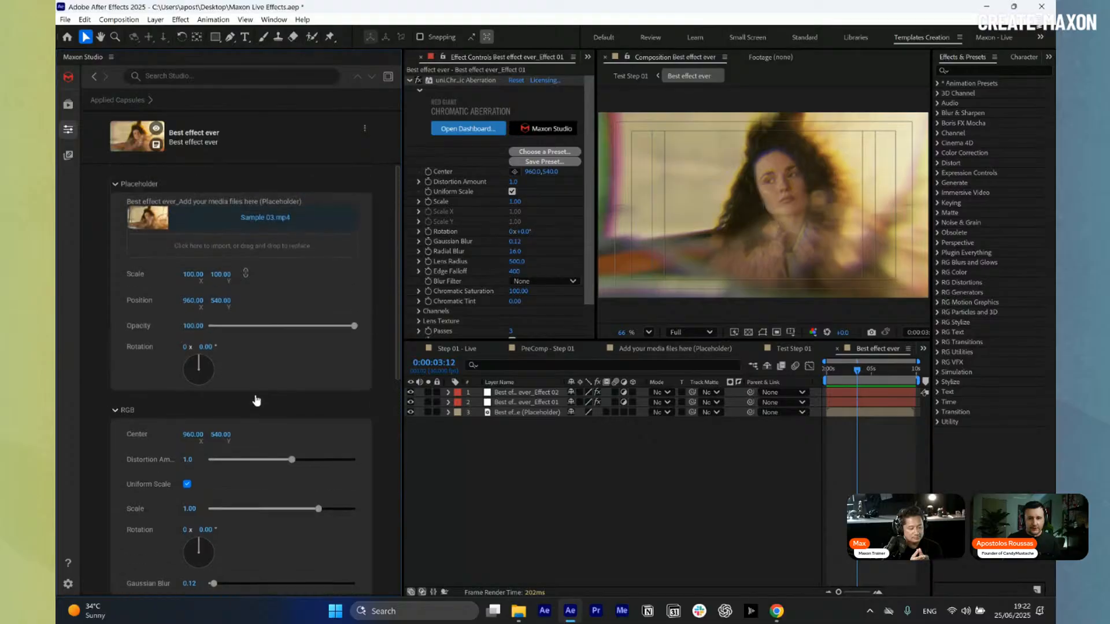
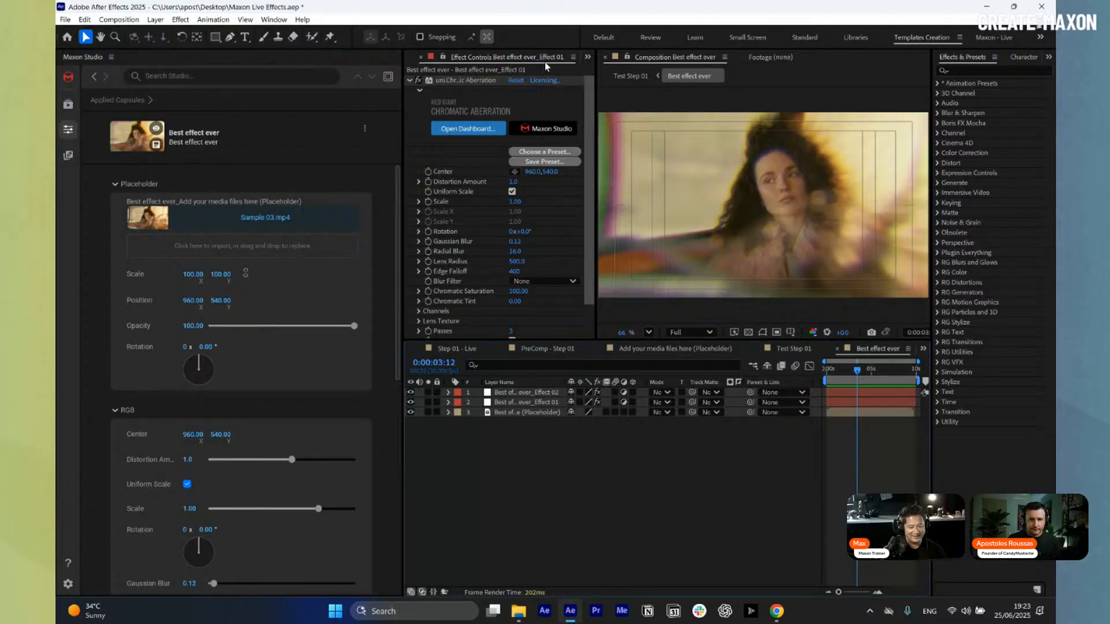
- Create a new 1920x1080, 30 fps, 10-second composition named "We need to find a job"
click(588, 57)
click(604, 63)
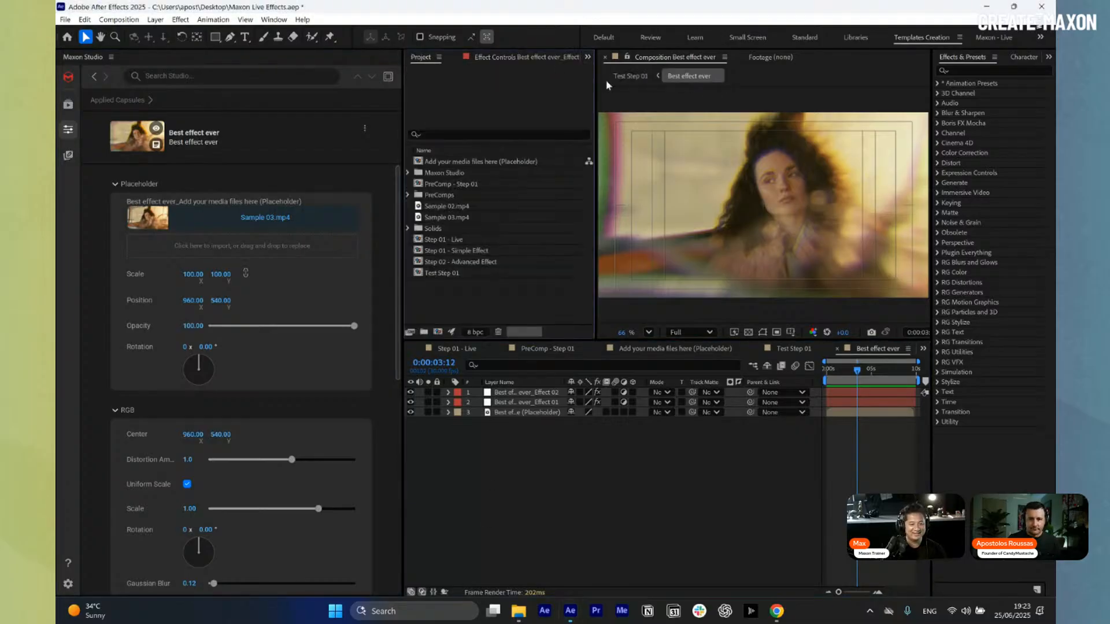
click(438, 332)
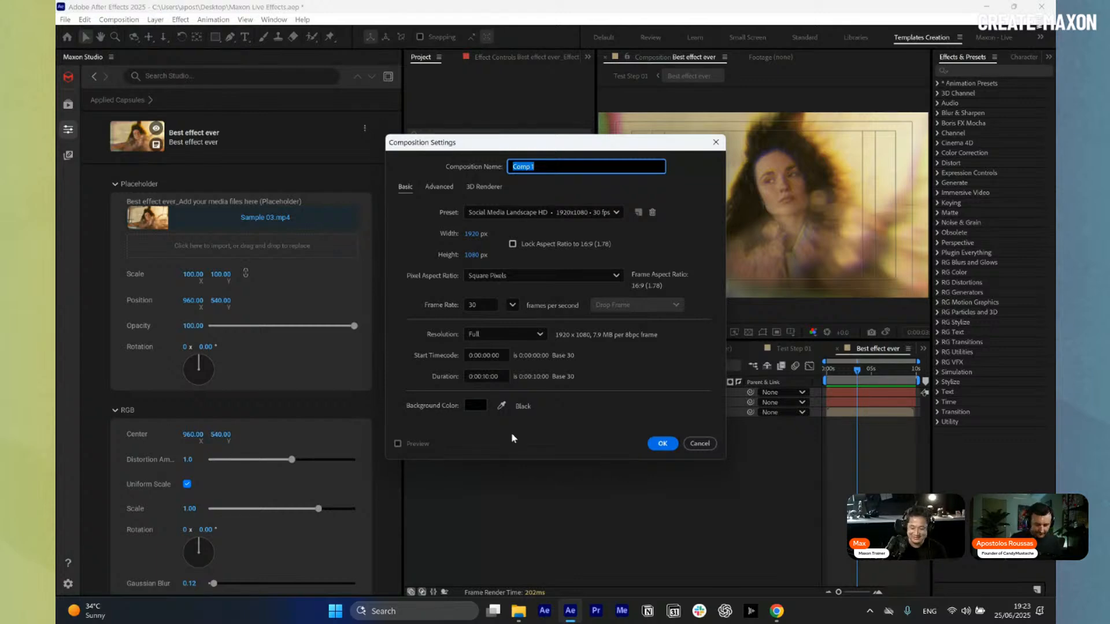
text(We gonna)
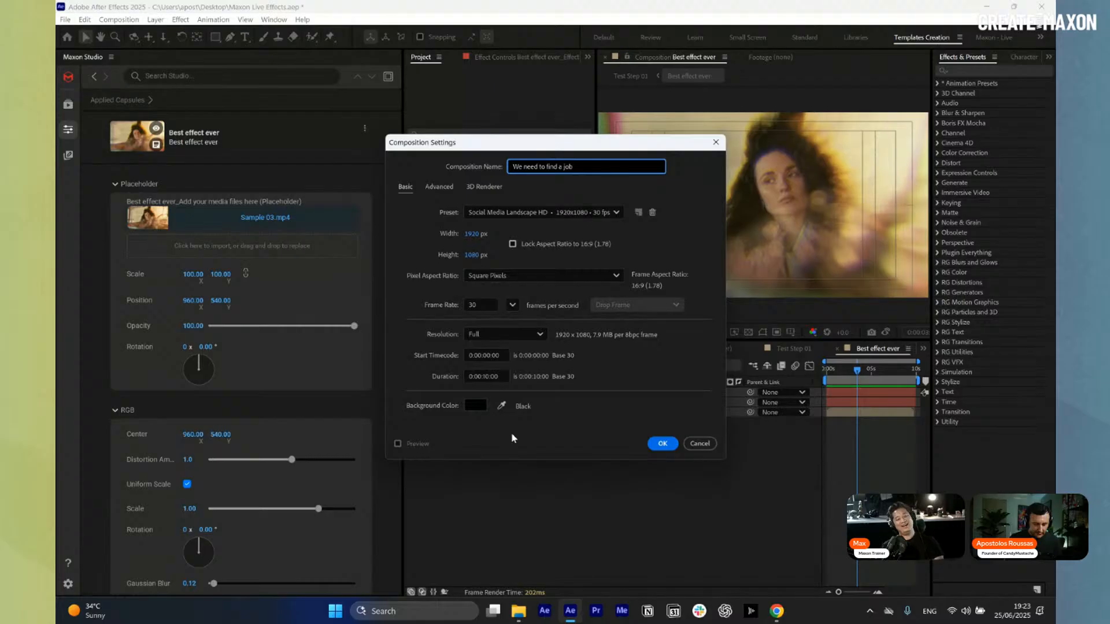
text(ob)
key(Return)
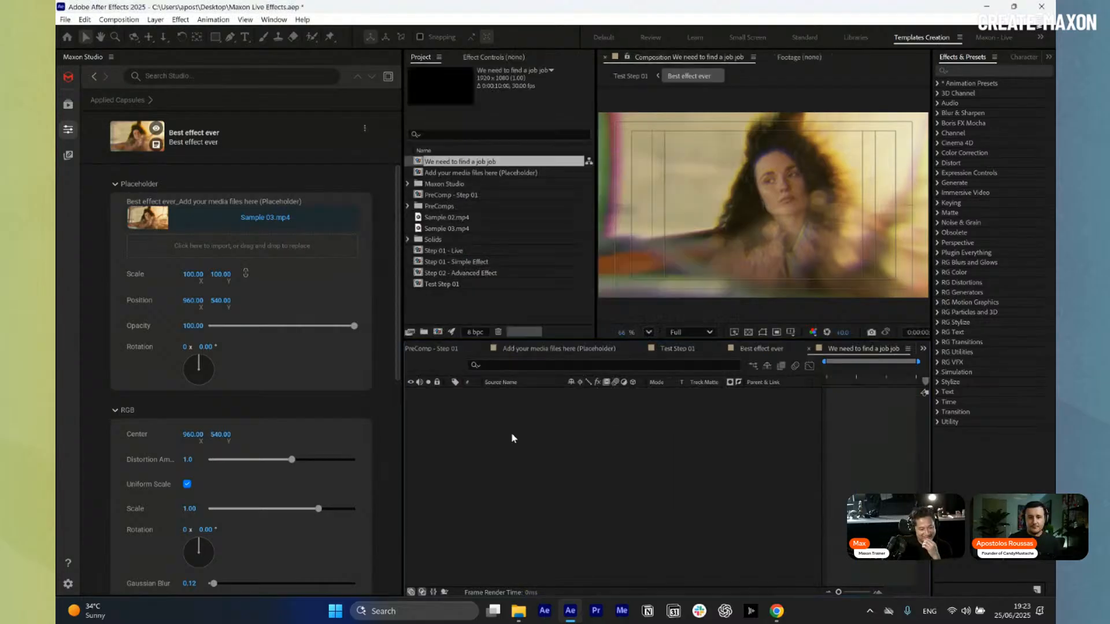
key(ctrl+k)
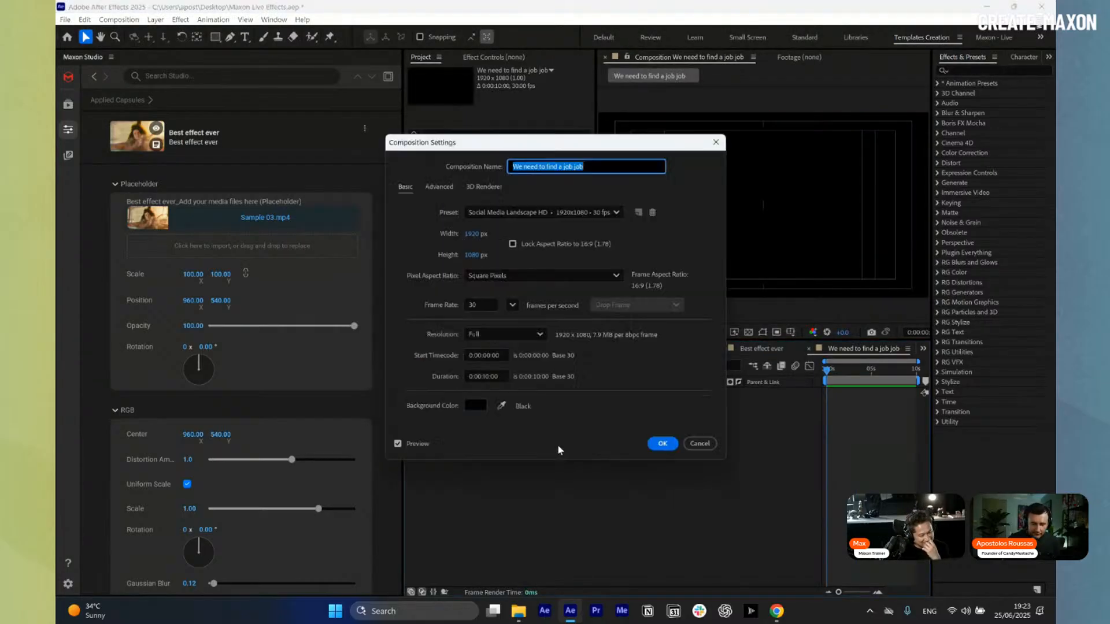
key(BackSpace)
key(BackSpace)
key(BackSpace)
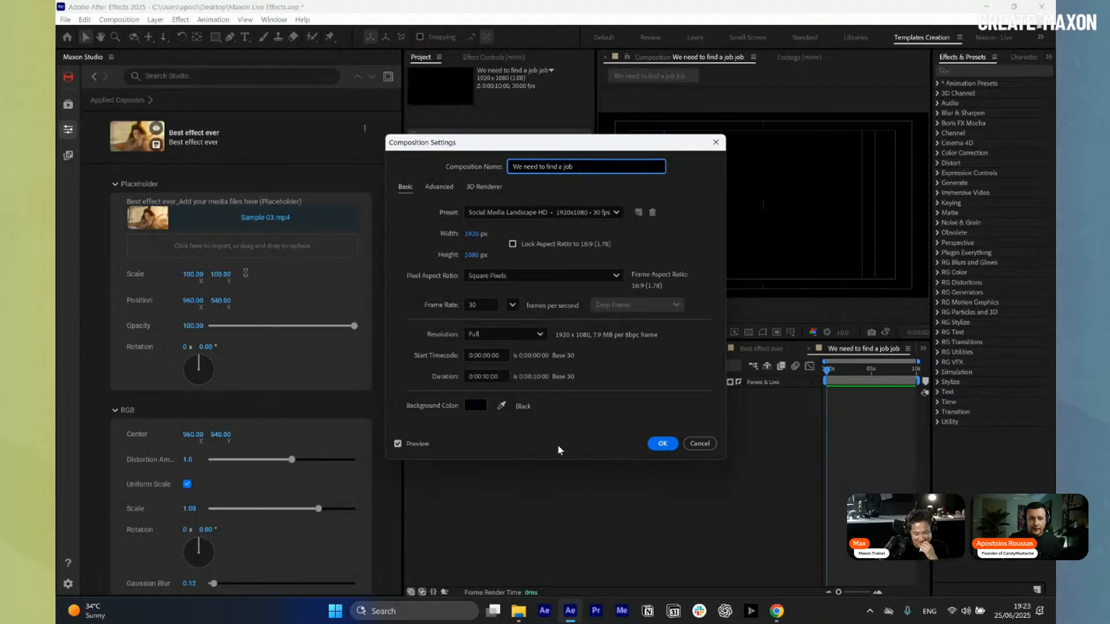
key(Return)
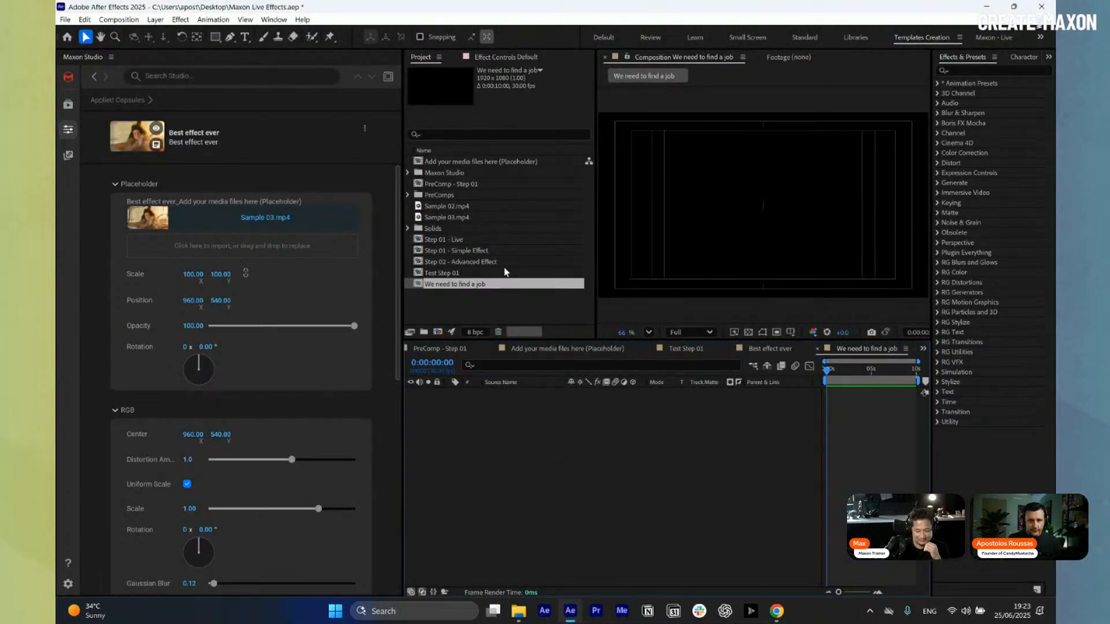
- Add the "Add your media files here (Placeholder)" composition to the new composition and create an adjustment layer named "Looks" above it
click(462, 184)
drag(440, 161, 531, 475)
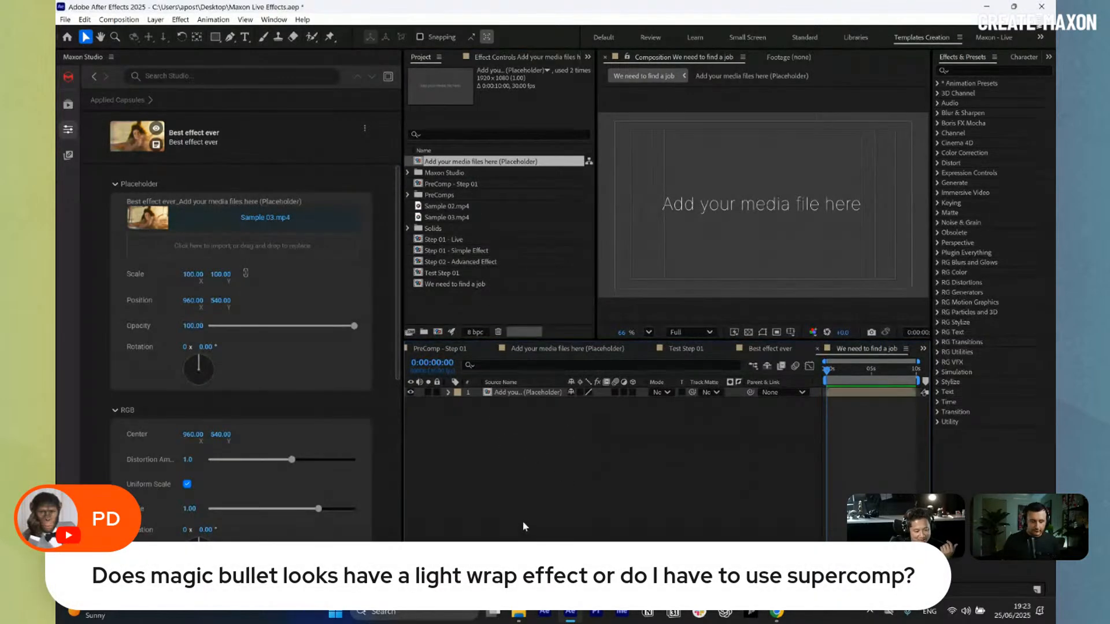
key(ctrl+alt+y)
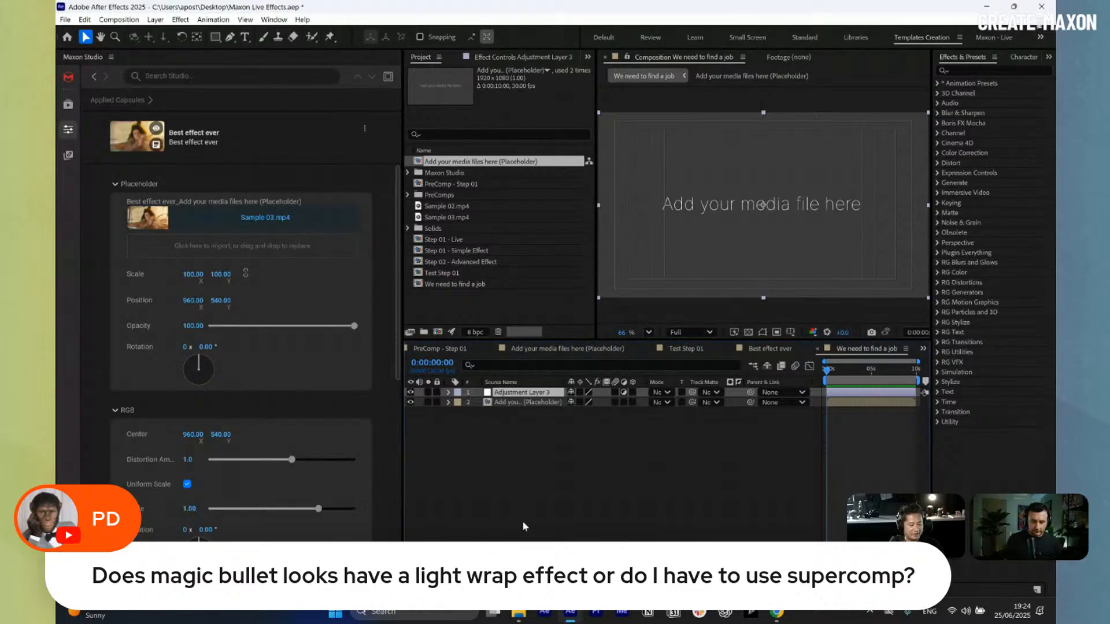
key(Return)
text(Lo)
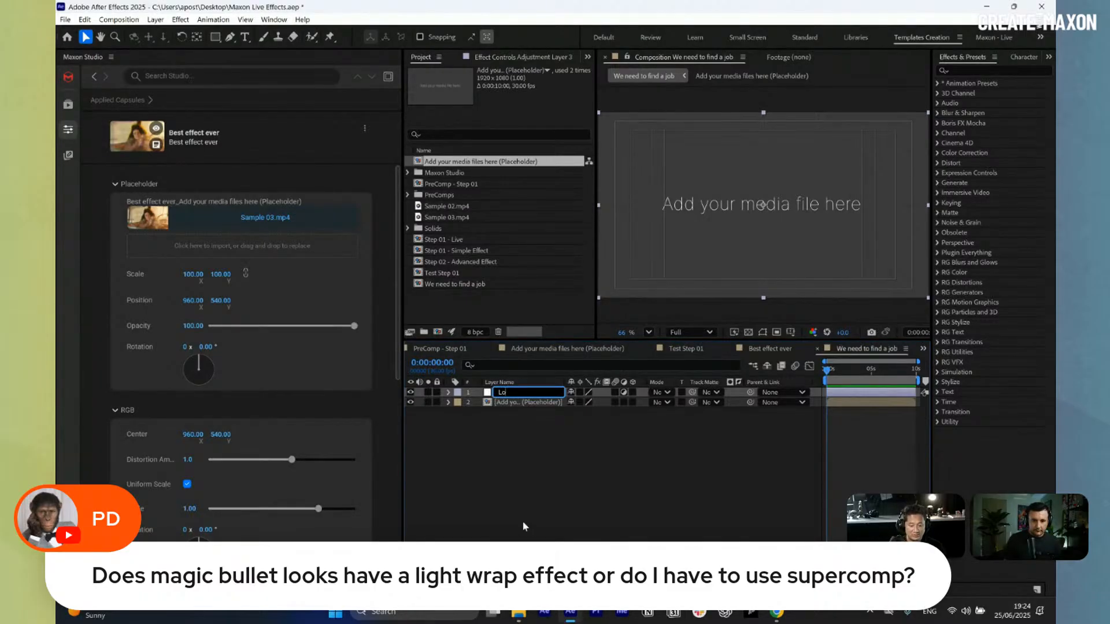
text(oks)
key(Return)
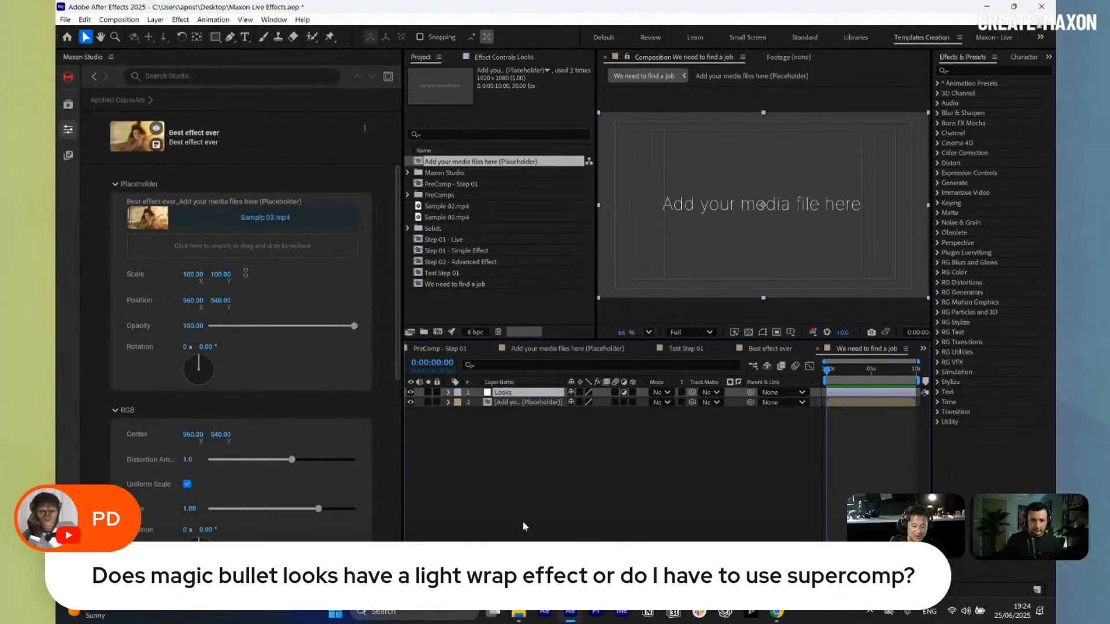
- Place Sample 02.mp4 above the text layer inside the placeholder composition and return to the "We need to find a job" composition
double_click(527, 402)
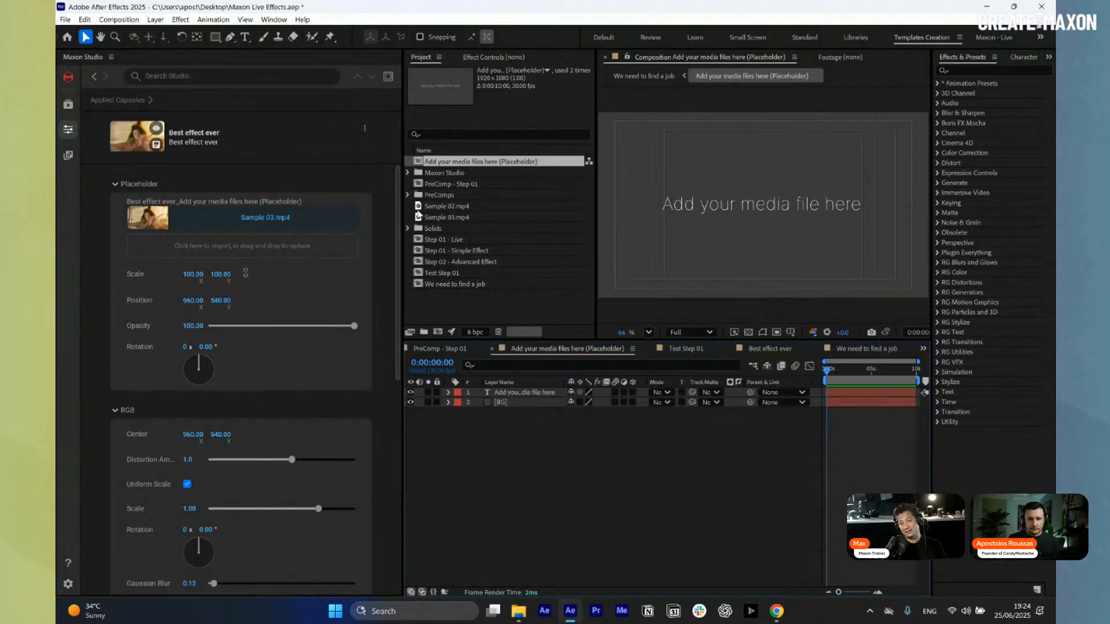
click(451, 211)
drag(454, 215, 532, 396)
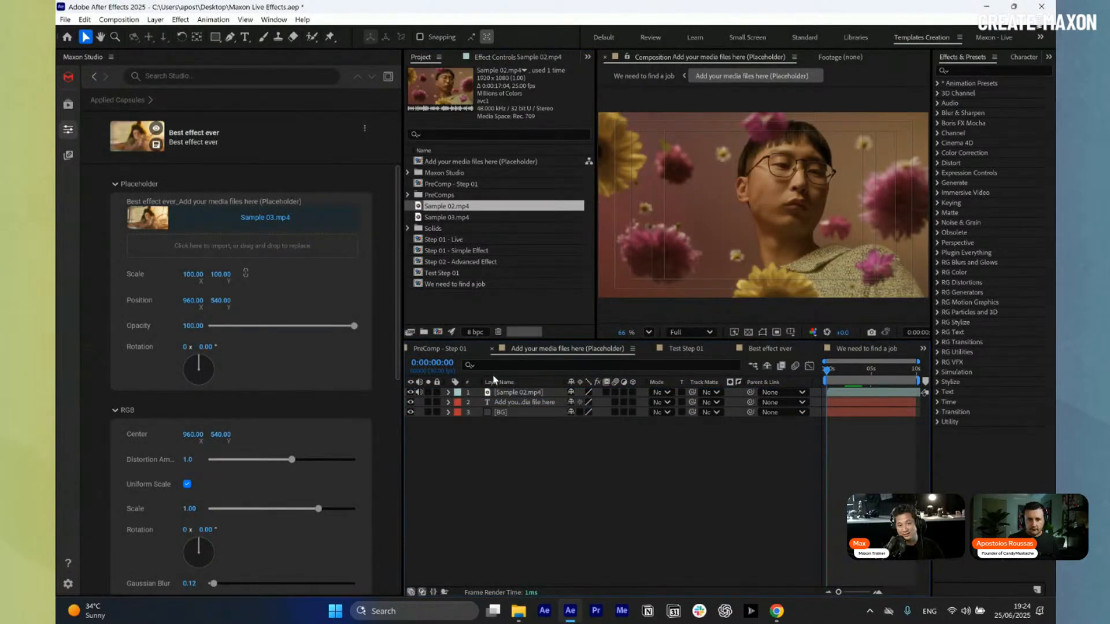
key(Tab)
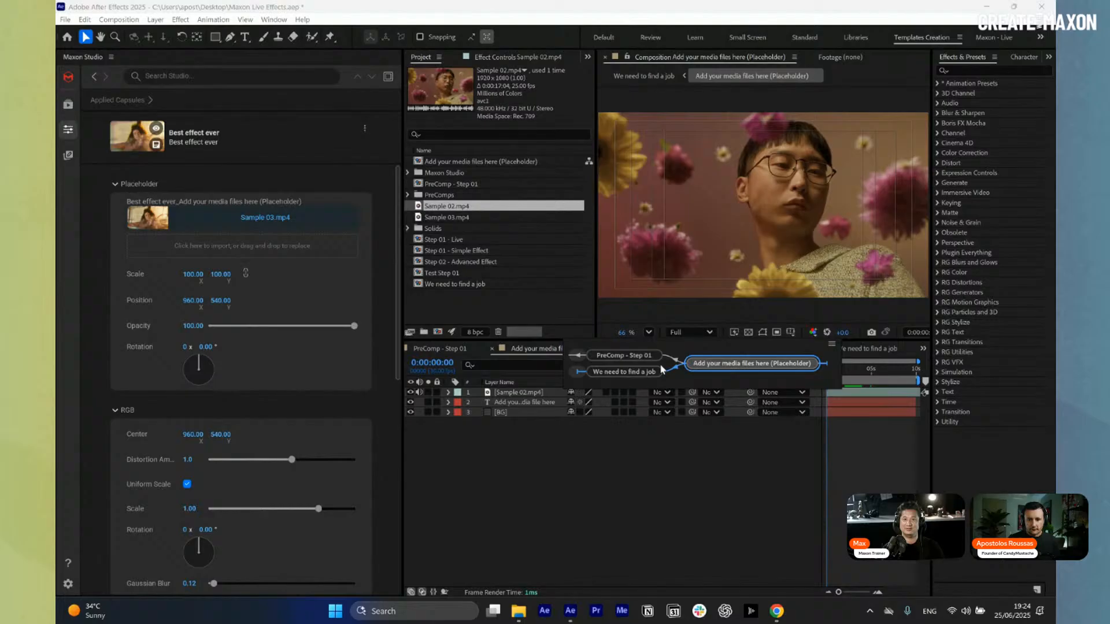
click(627, 372)
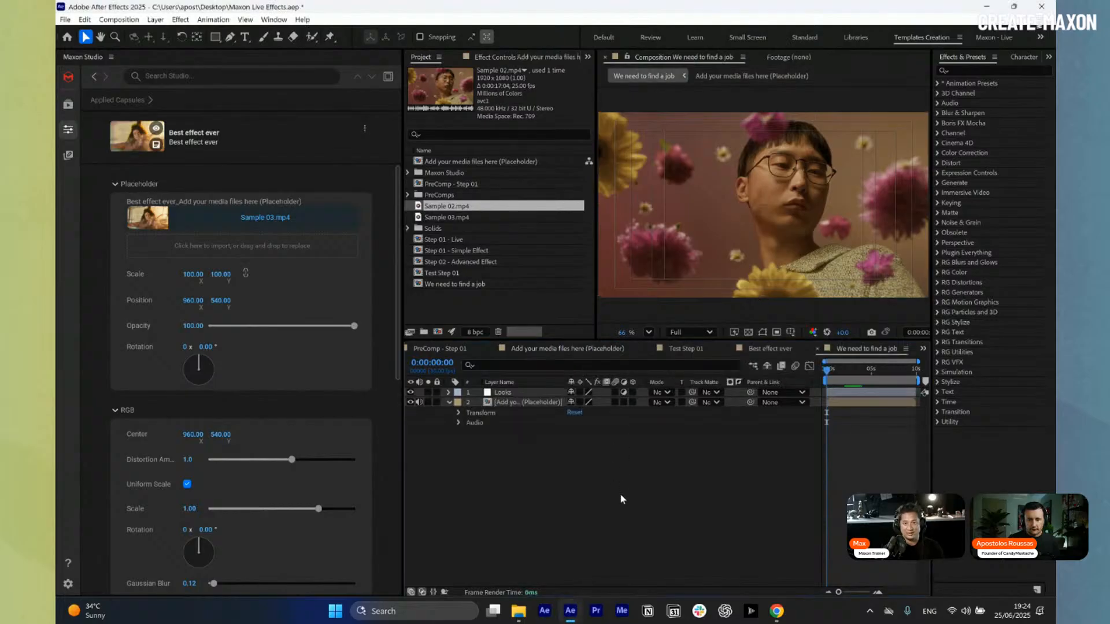
click(449, 402)
- Apply the Magic Bullet Looks effect to the Looks adjustment layer and open its look editor at 0:00:04:13
click(503, 392)
click(960, 69)
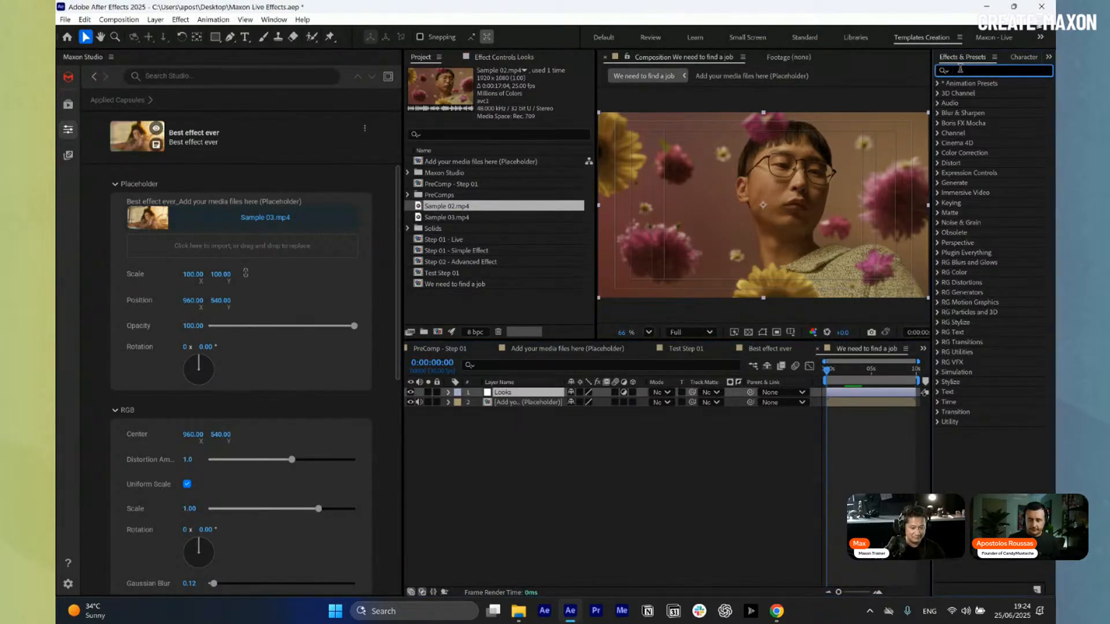
text(looks)
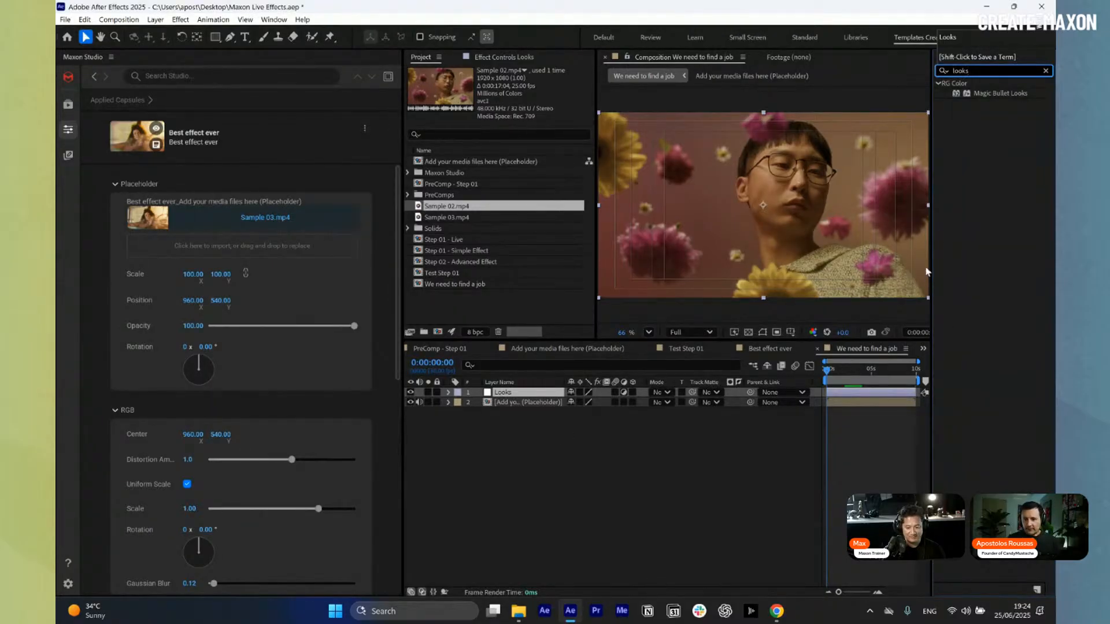
click(999, 94)
drag(998, 94, 828, 393)
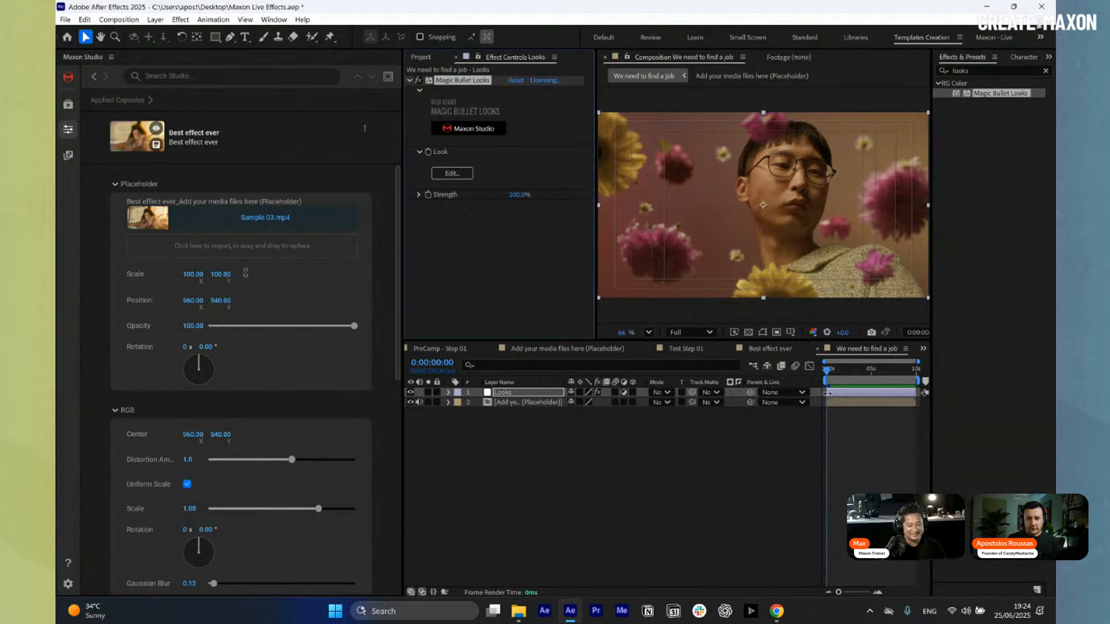
click(866, 373)
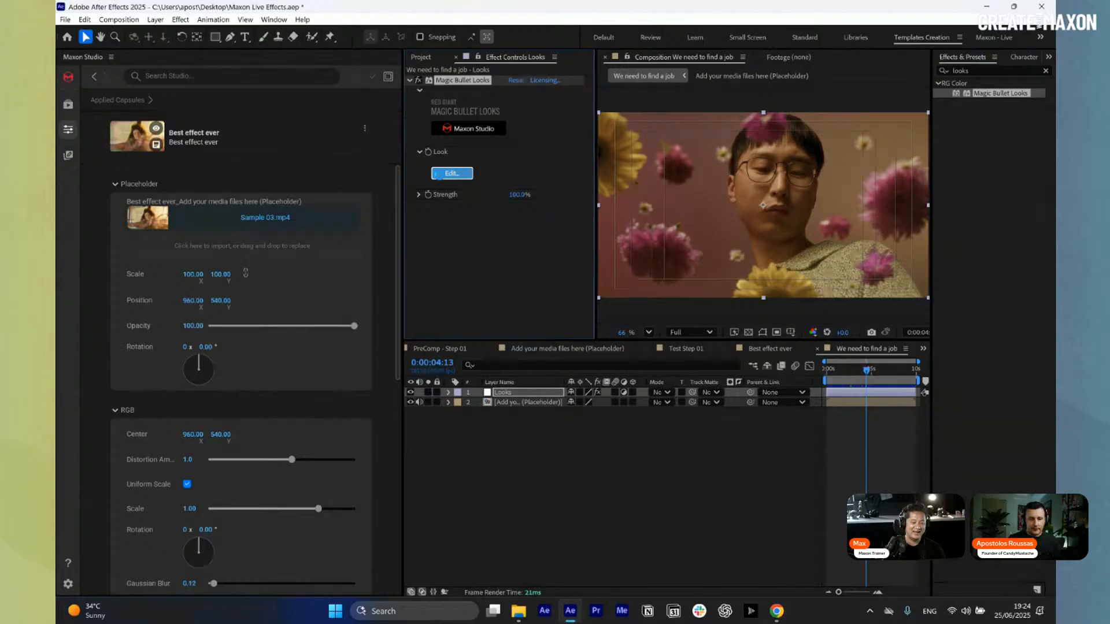
click(440, 174)
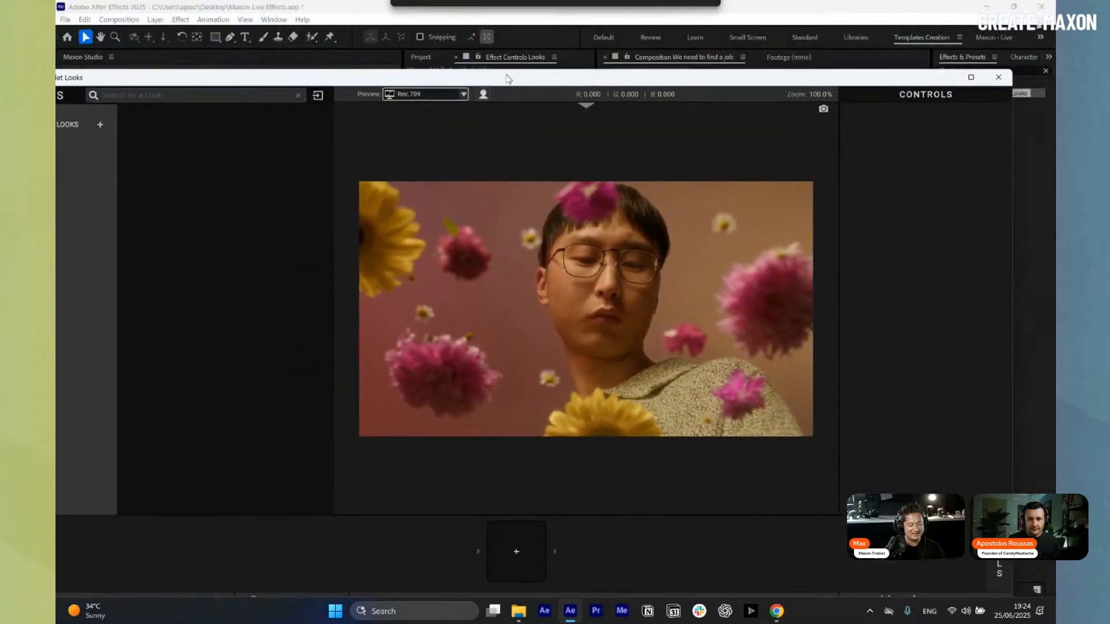
- Add a Chromatic Aberration tool to the look with Red/Cyan +0.240, Green/Magenta +1.110 and Blue/Yellow -3.930
drag(509, 79, 526, 47)
click(1018, 523)
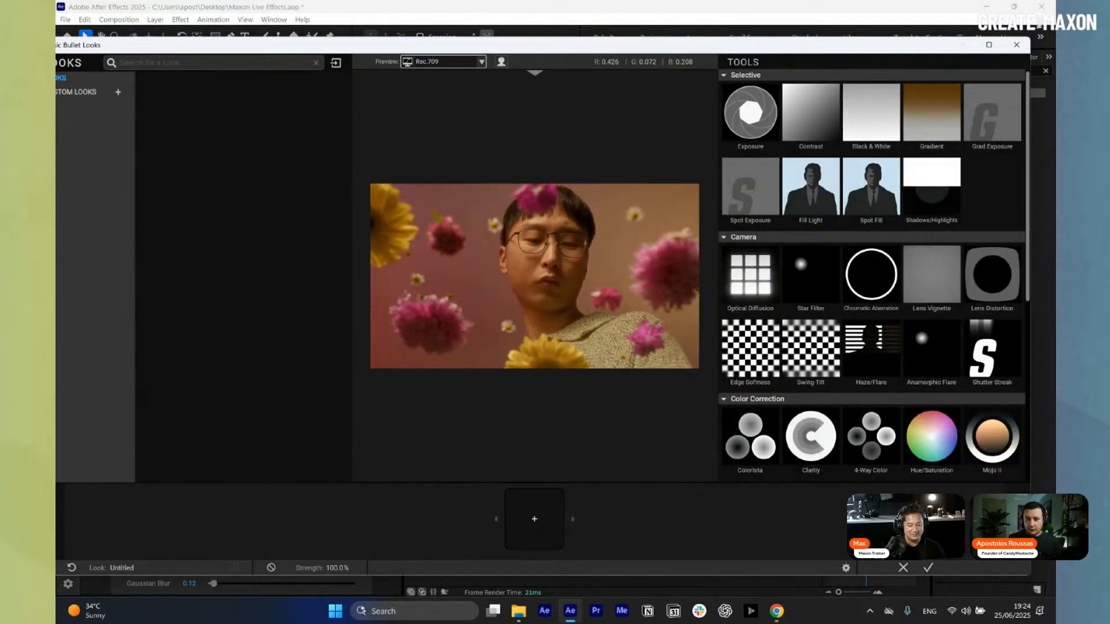
drag(867, 273, 533, 516)
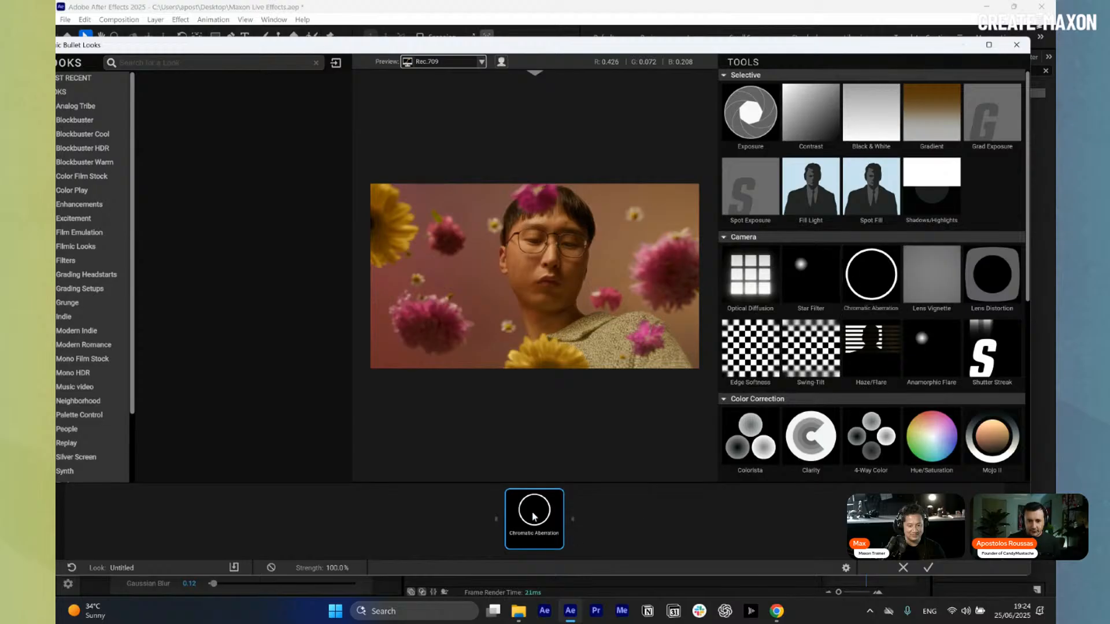
drag(933, 123, 917, 139)
drag(810, 151, 481, 173)
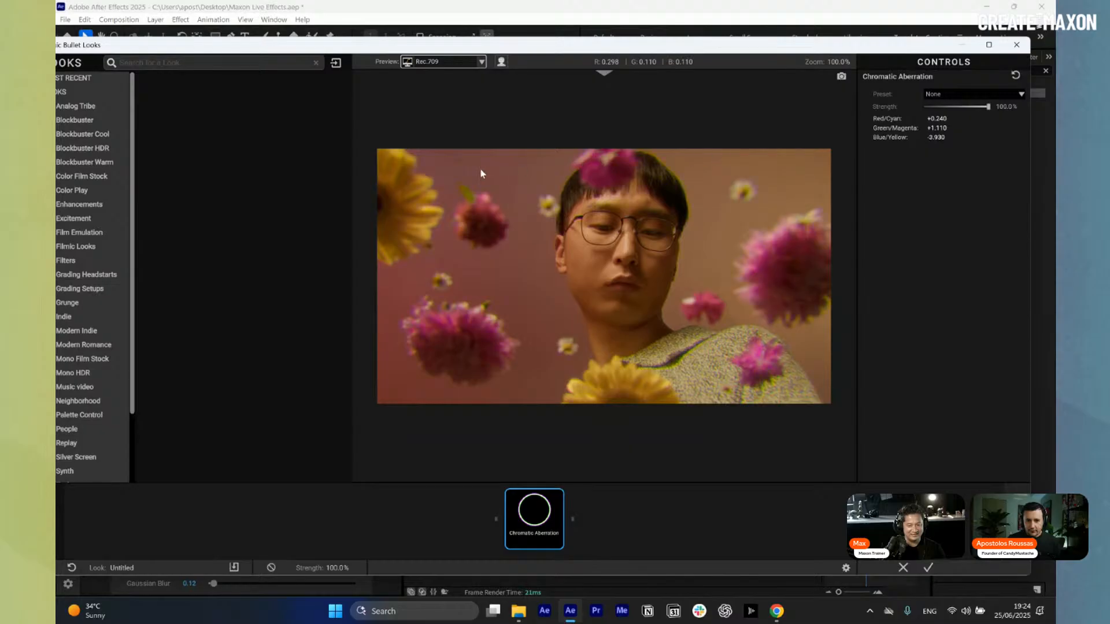
- Add a Lens Distortion tool to the look and set its Distortion to -8.3%
mouse_move(982, 115)
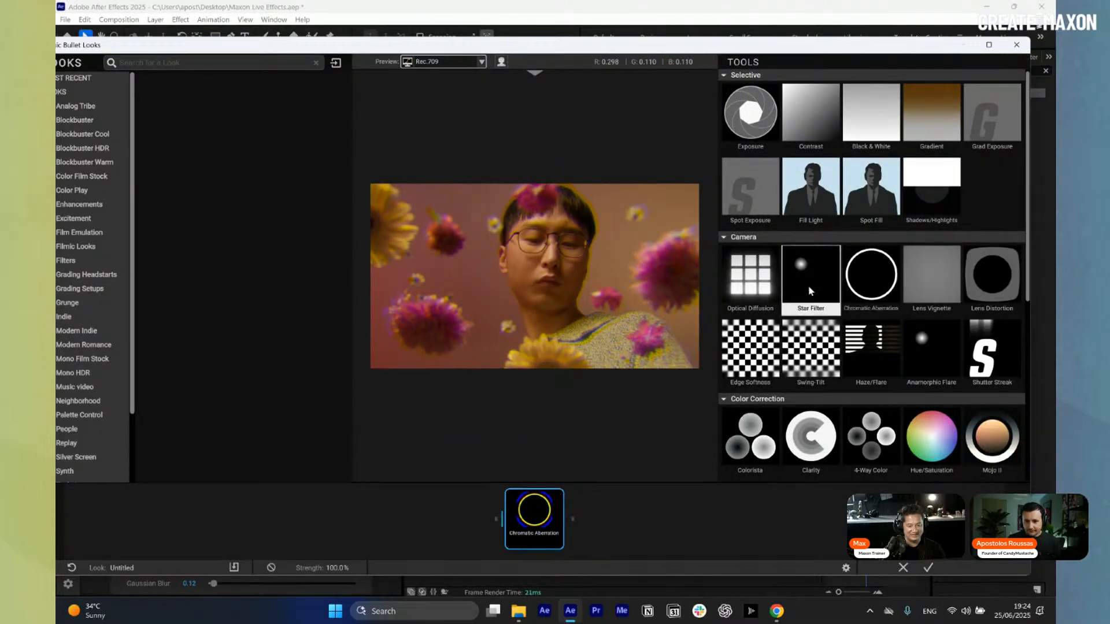
click(992, 277)
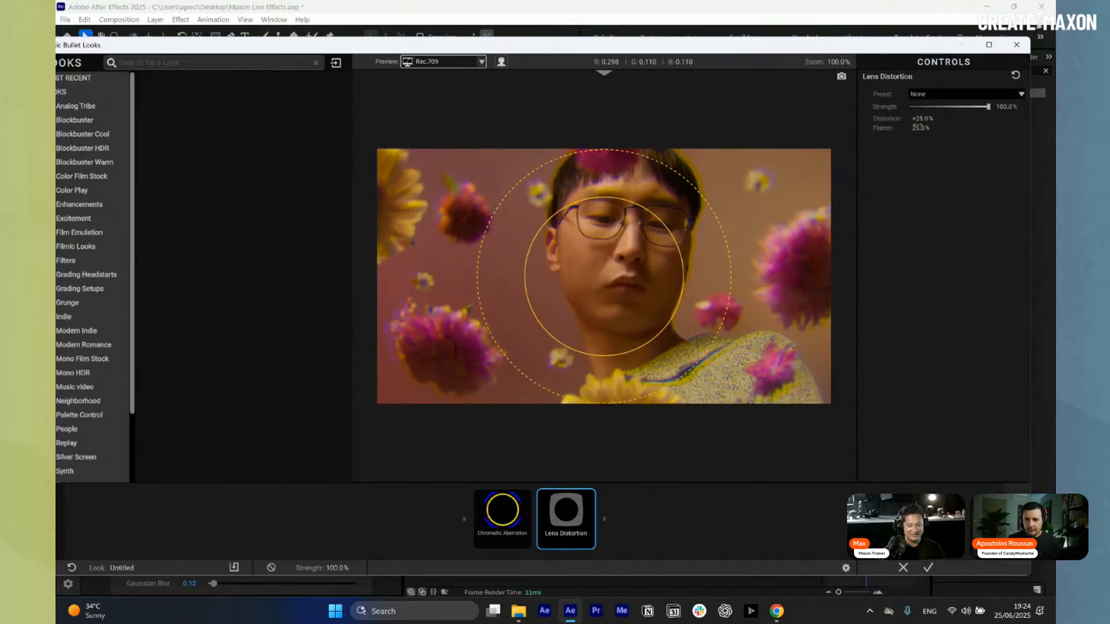
drag(916, 119, 470, 178)
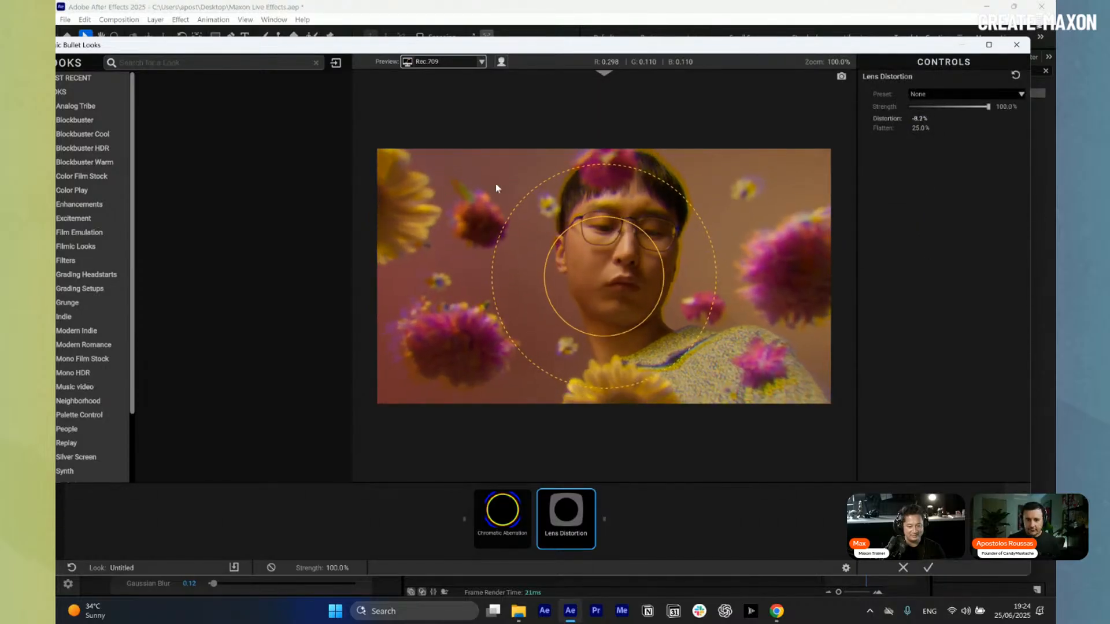
- Set the Chromatic Aberration tool's Blue/Yellow value to -3.800 and accept the look
click(502, 512)
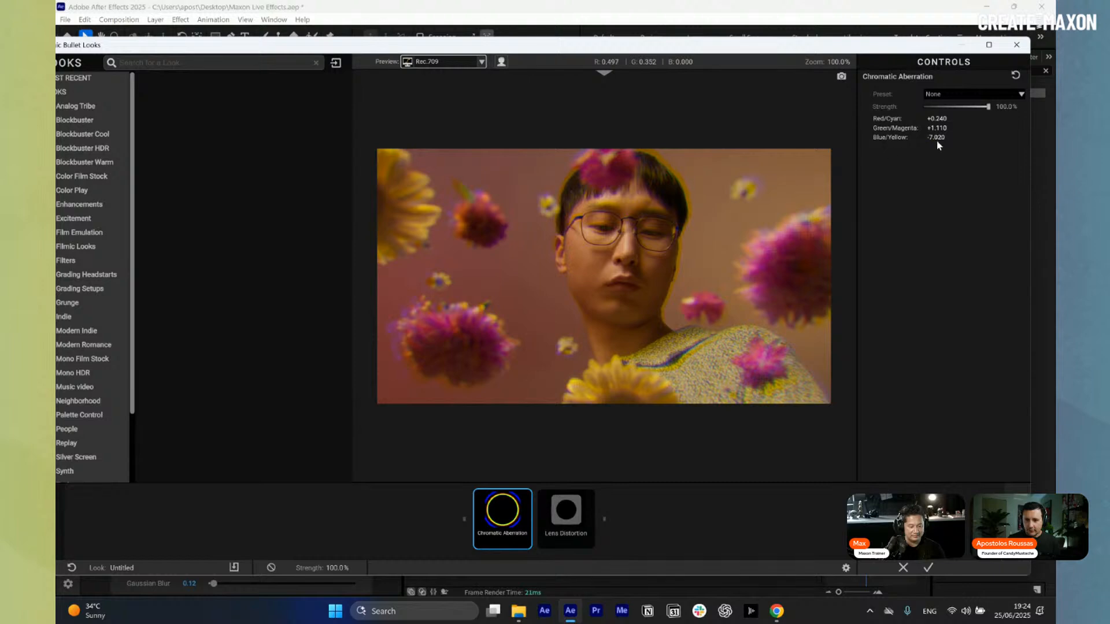
drag(938, 139, 550, 159)
drag(936, 139, 1014, 144)
drag(932, 139, 999, 147)
drag(925, 136, 973, 141)
click(928, 568)
- Pre-compose the Looks adjustment layer and the placeholder layer into a new composition named "Pre-comp Test"
drag(572, 485, 442, 388)
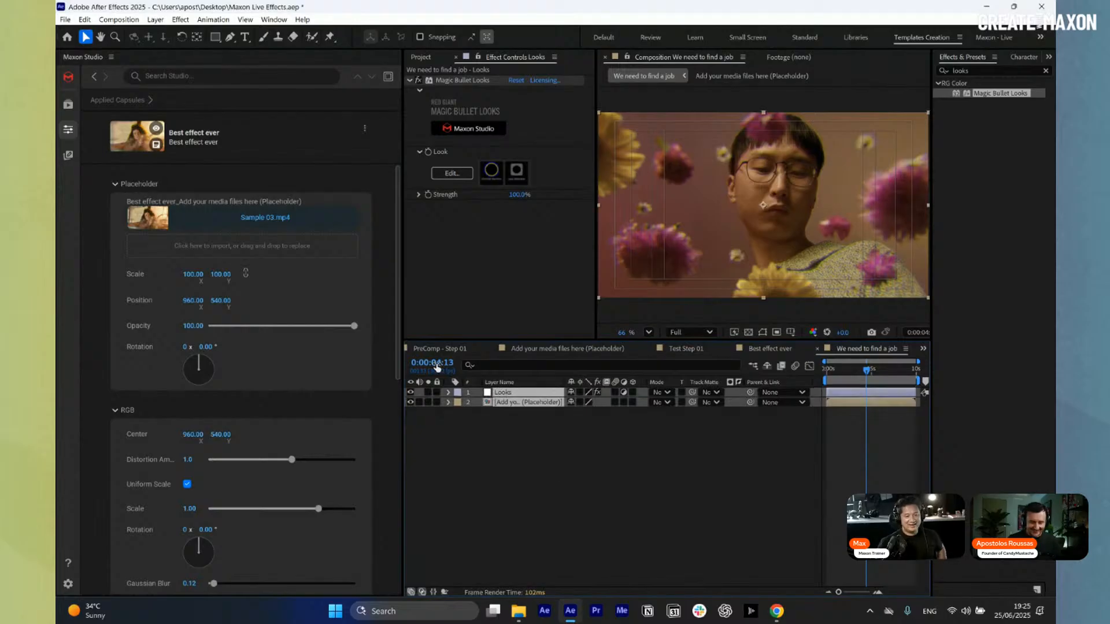
key(ctrl+shift+c)
key(Right)
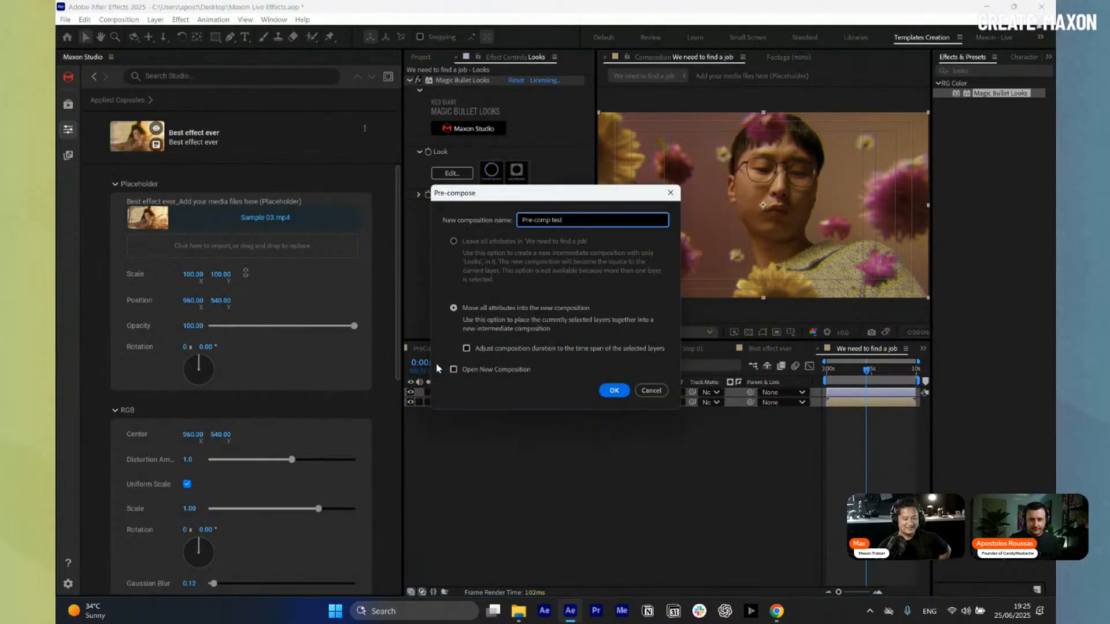
key(BackSpace)
key(BackSpace)
key(BackSpace)
text(Test)
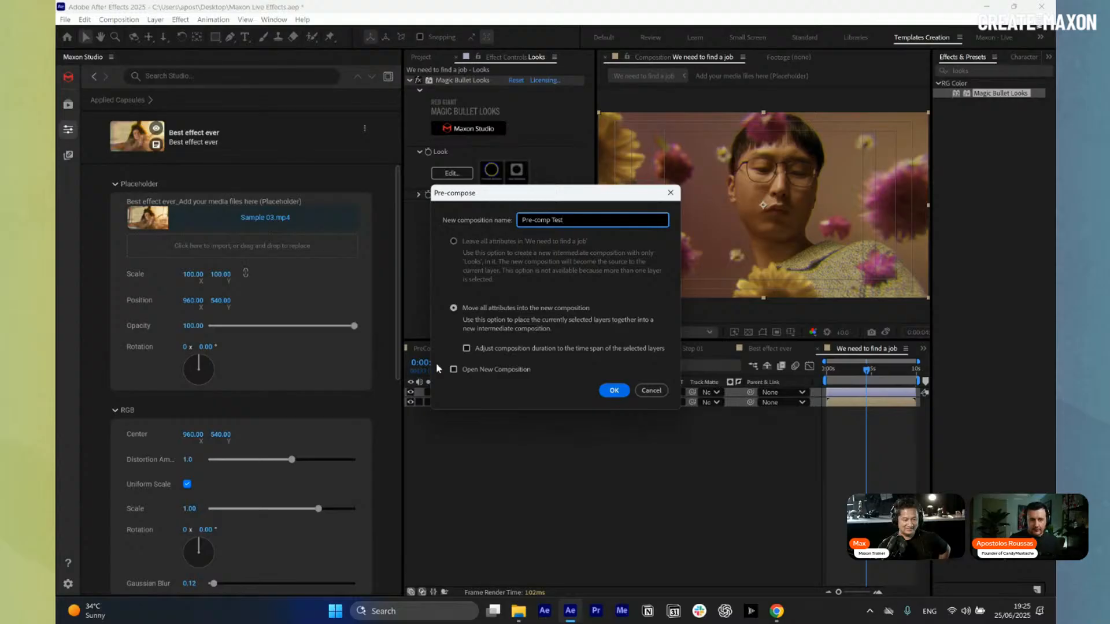
key(Return)
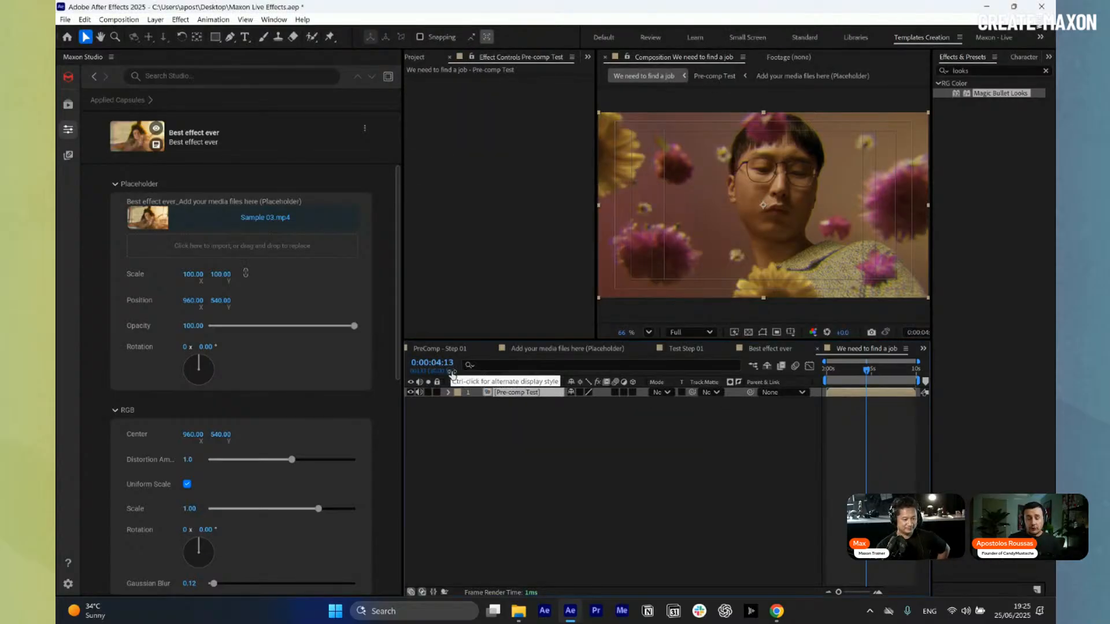
- Open the Pre-comp Test composition and compare the image with the Looks adjustment layer hidden and shown
double_click(500, 394)
click(503, 394)
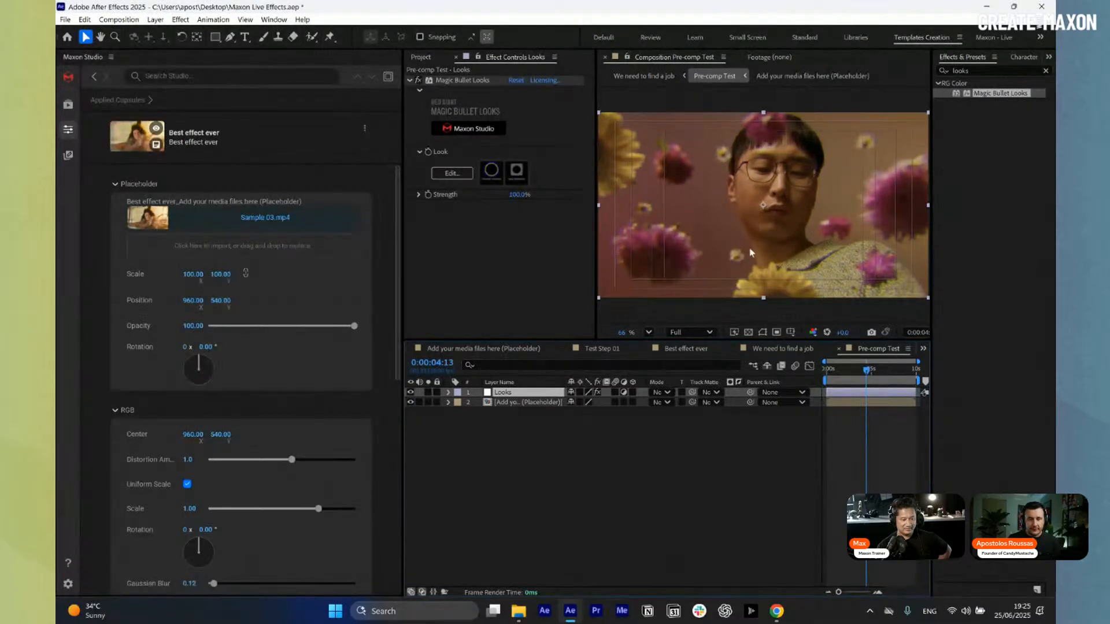
click(411, 392)
click(411, 393)
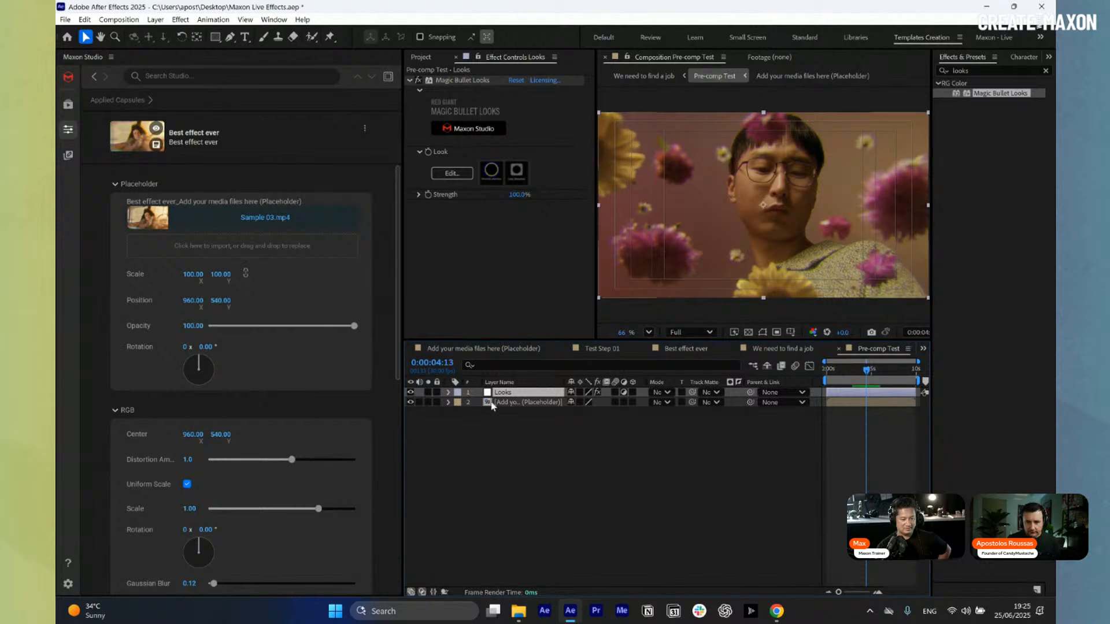
- Edit the Looks layer's Magic Bullet look, set the Chromatic Aberration Red/Cyan value to +5.380, and accept it
click(454, 174)
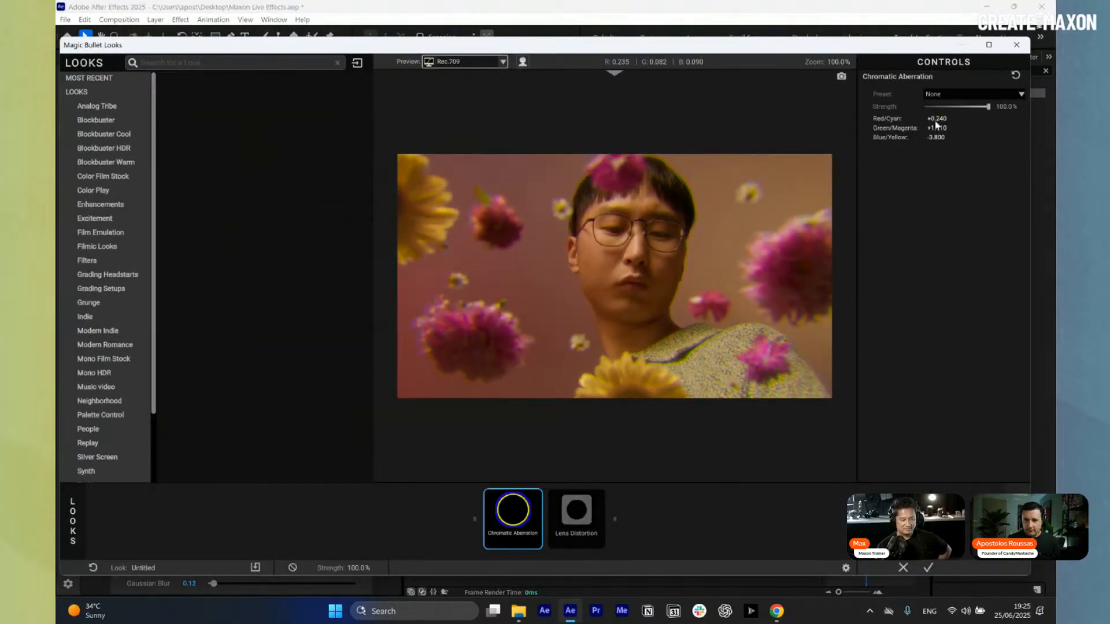
drag(937, 120, 1017, 126)
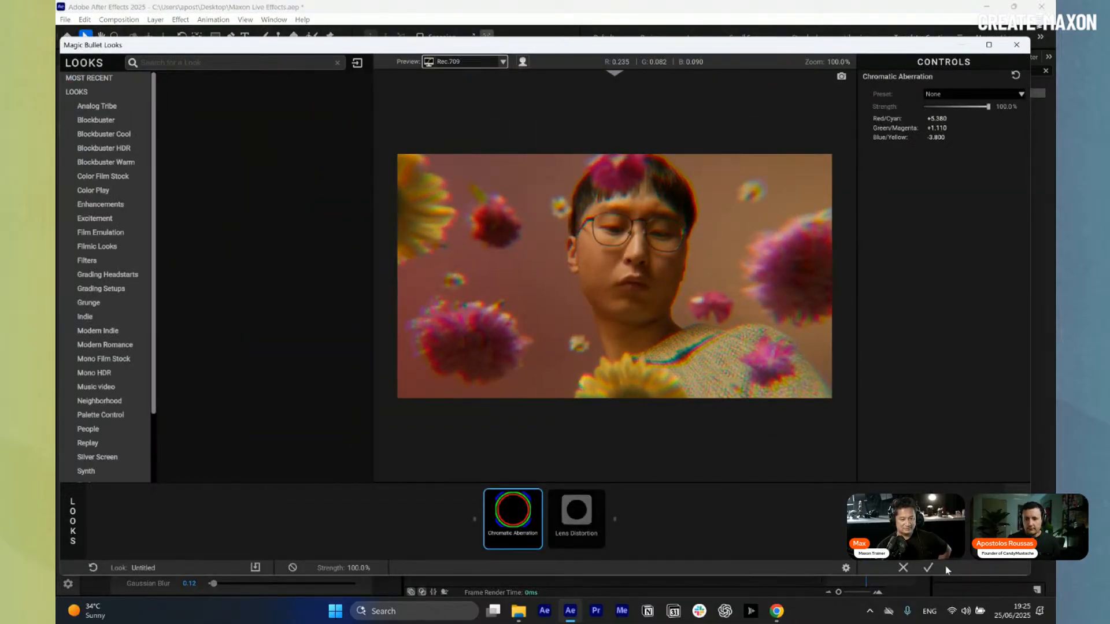
click(928, 568)
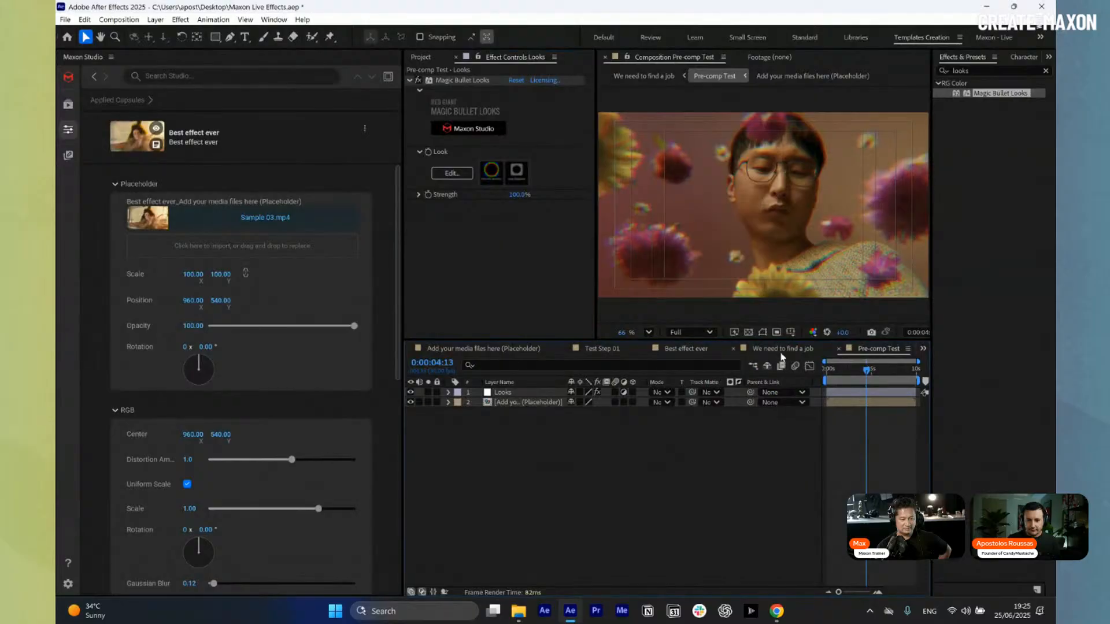
- Start a new Maxon Studio capsule from the "We need to find a job" composition and name it "New Job"
click(757, 349)
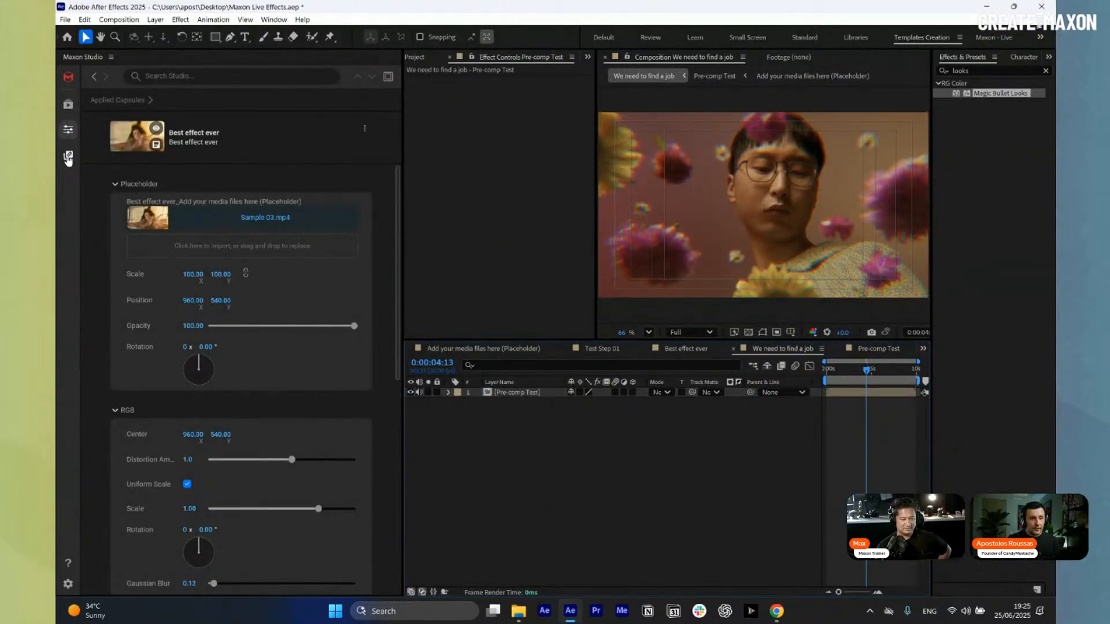
click(67, 158)
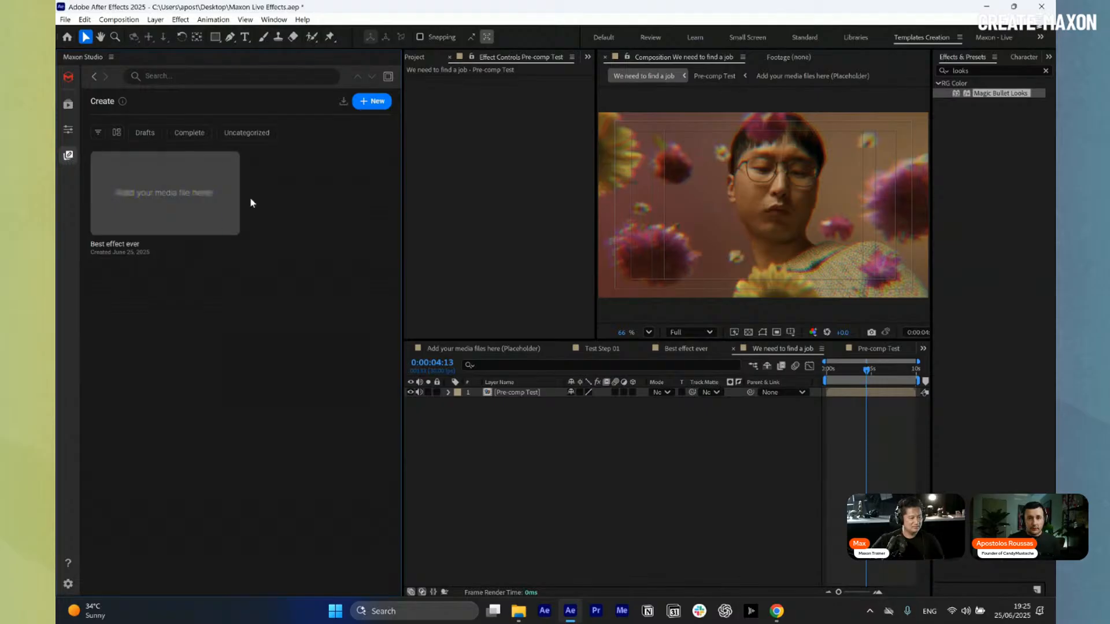
click(378, 107)
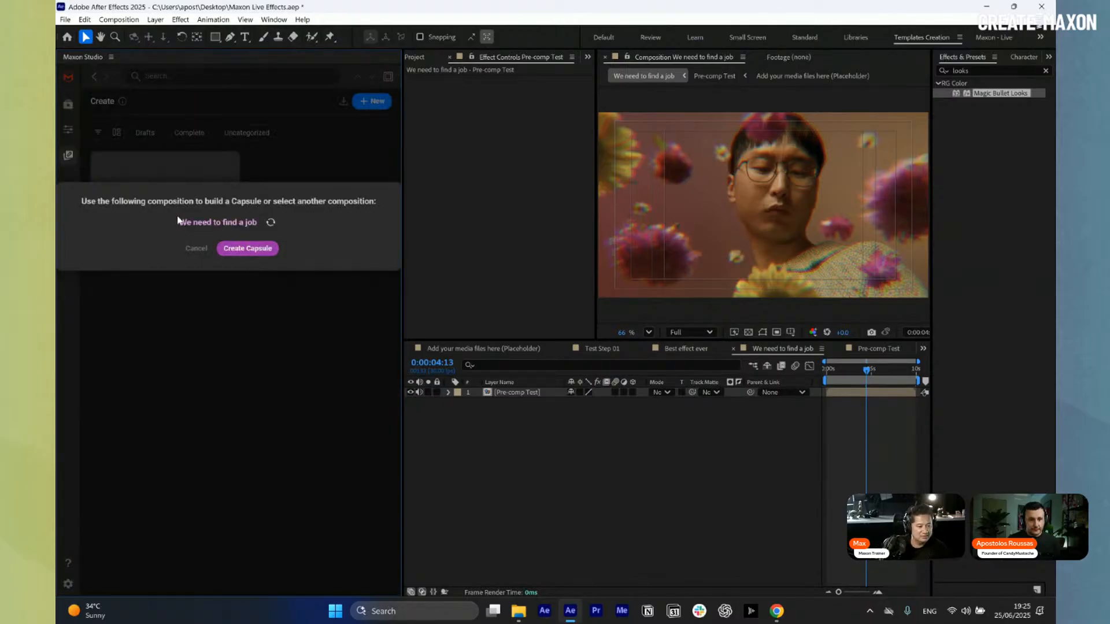
click(253, 248)
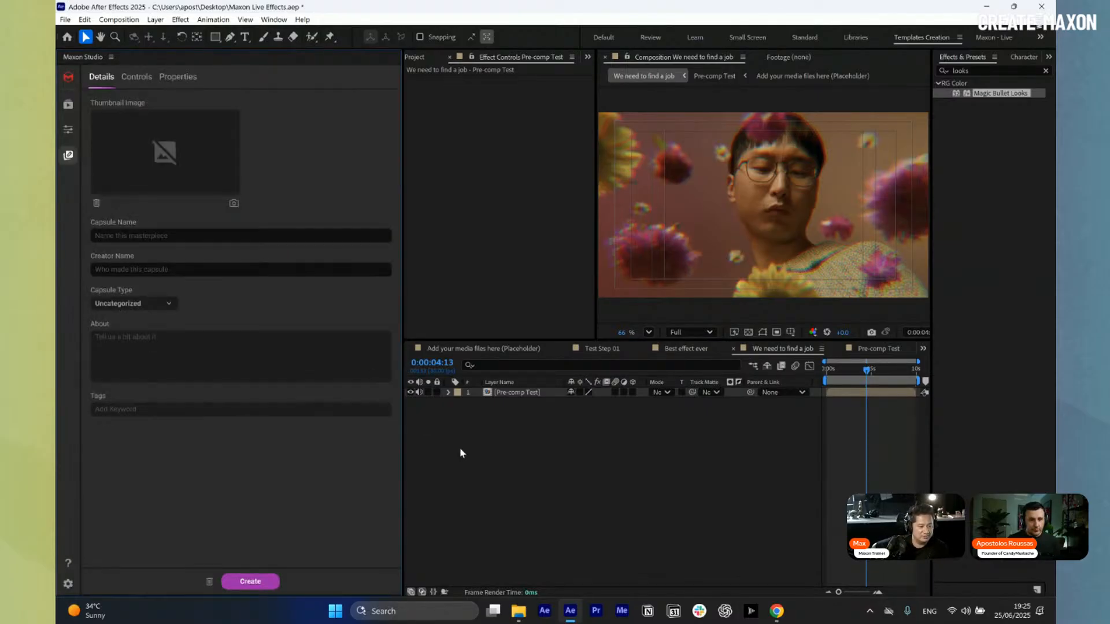
click(161, 236)
text(New Jopb\)
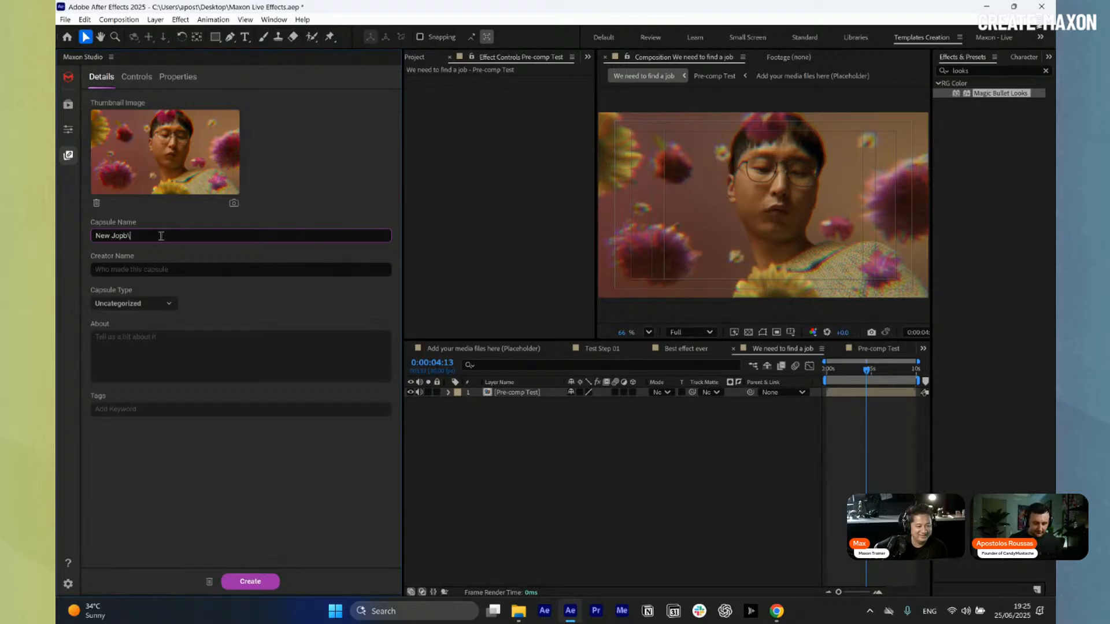
key(BackSpace)
key(BackSpace)
- Add the Magic Bullet Looks Strength parameter of the Looks layer in Pre-comp Test to the capsule's Group 1 controls
click(137, 77)
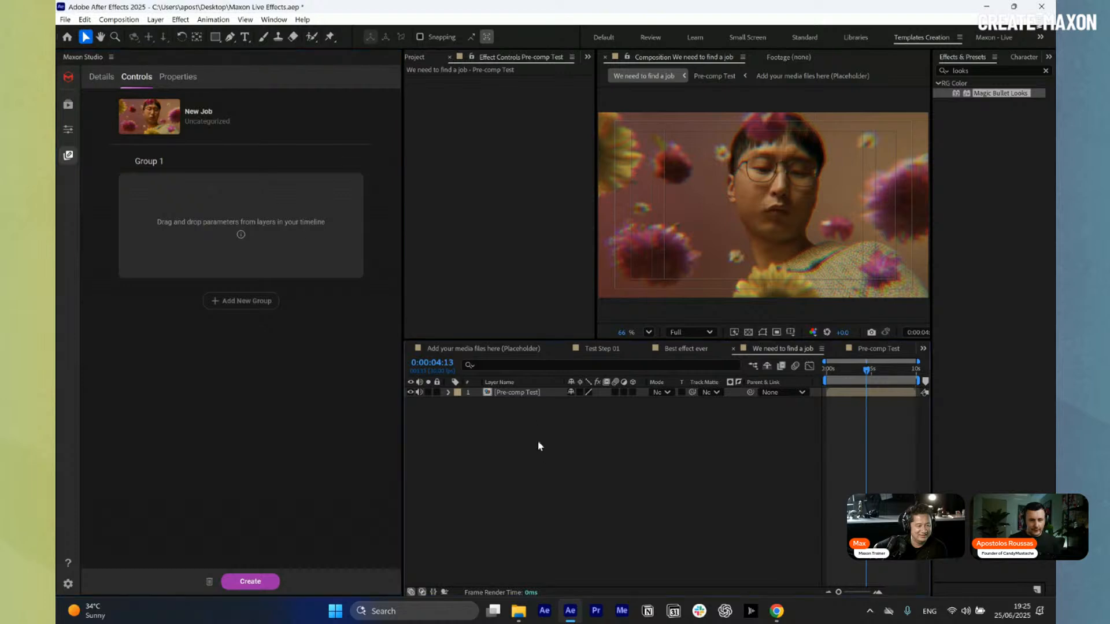
click(529, 395)
double_click(528, 398)
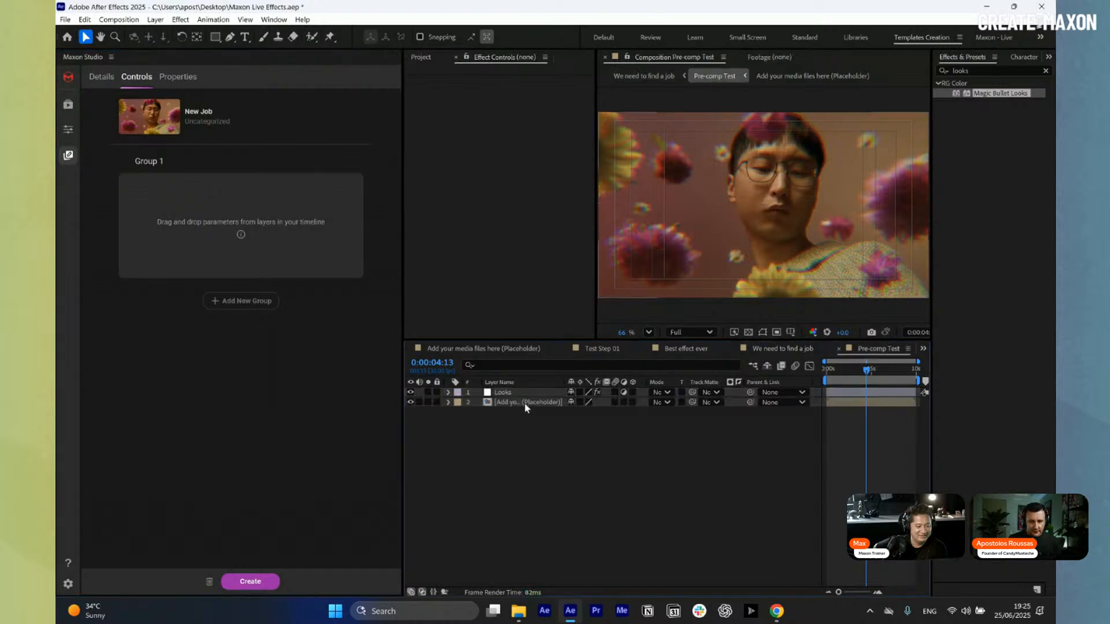
click(521, 393)
key(u)
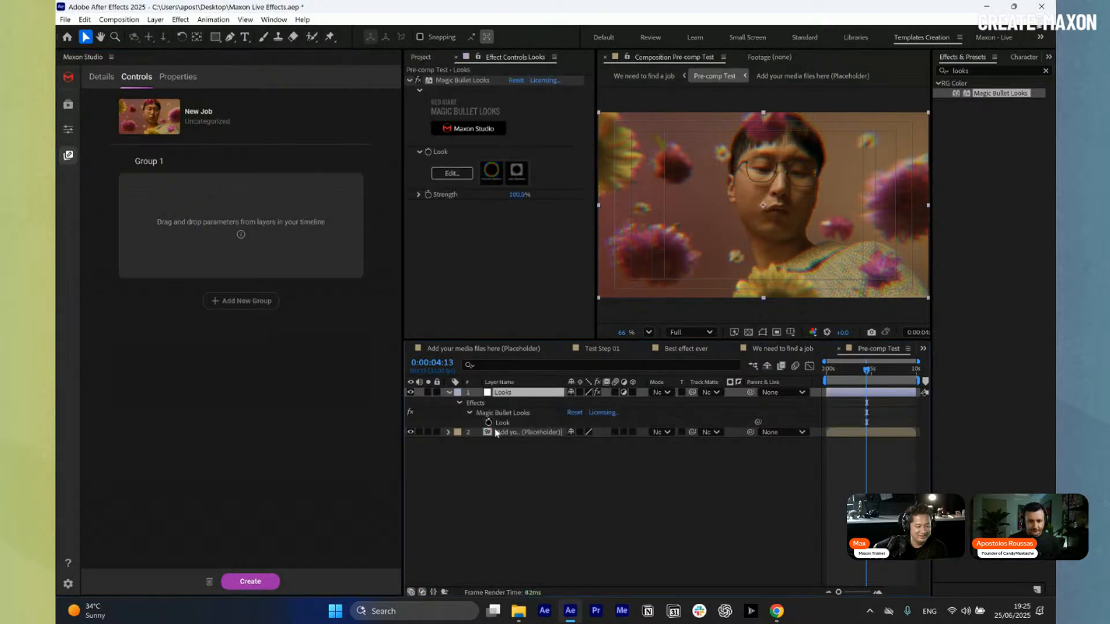
click(469, 413)
click(469, 412)
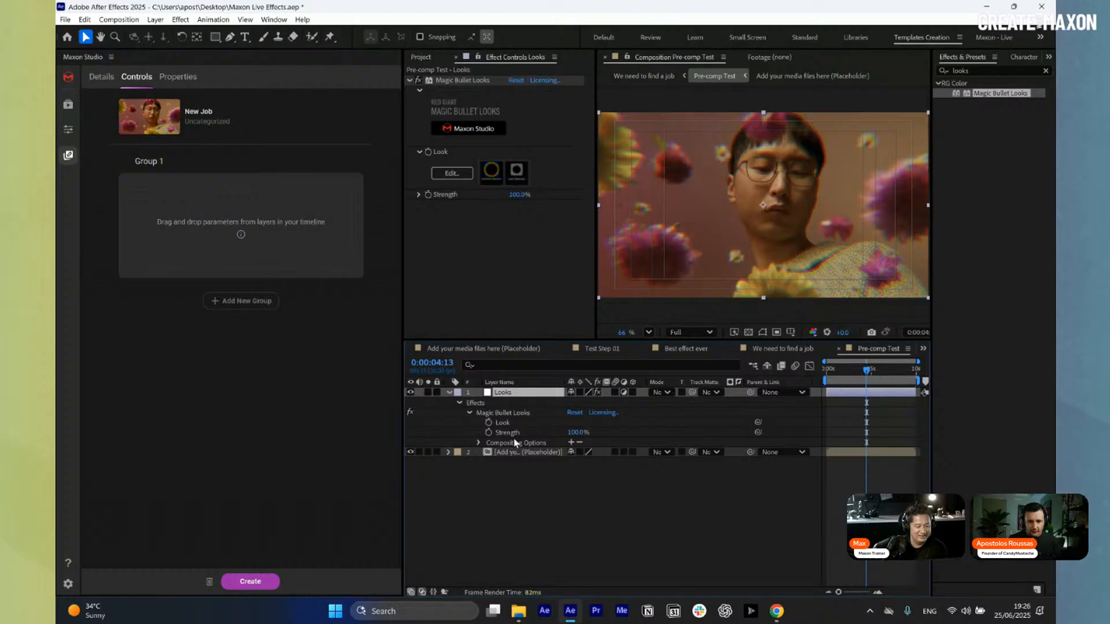
drag(507, 433, 232, 211)
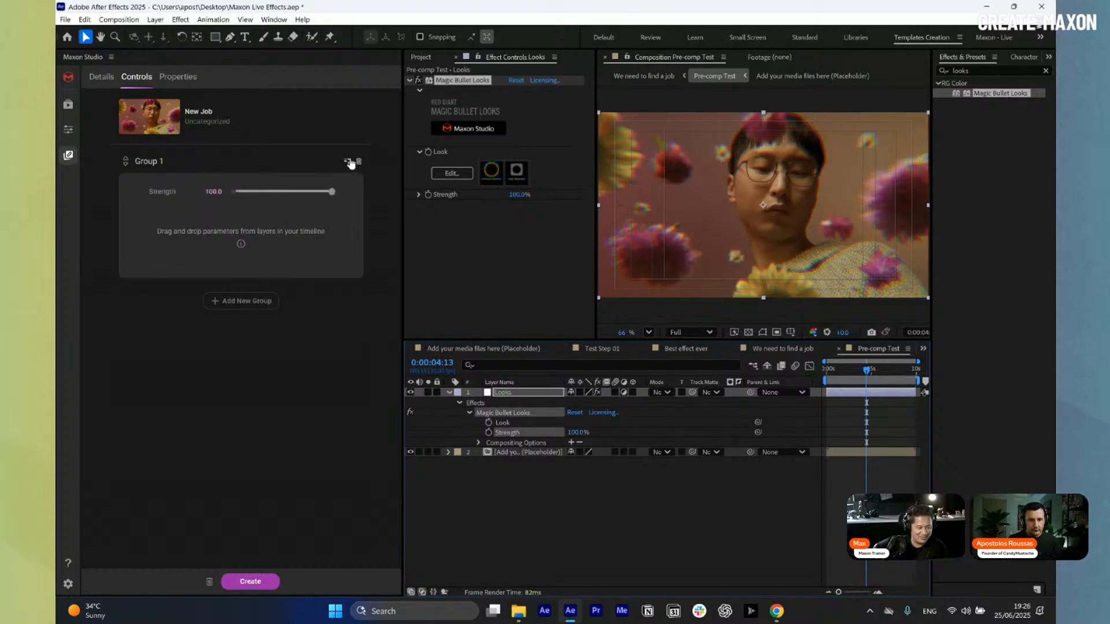
click(547, 537)
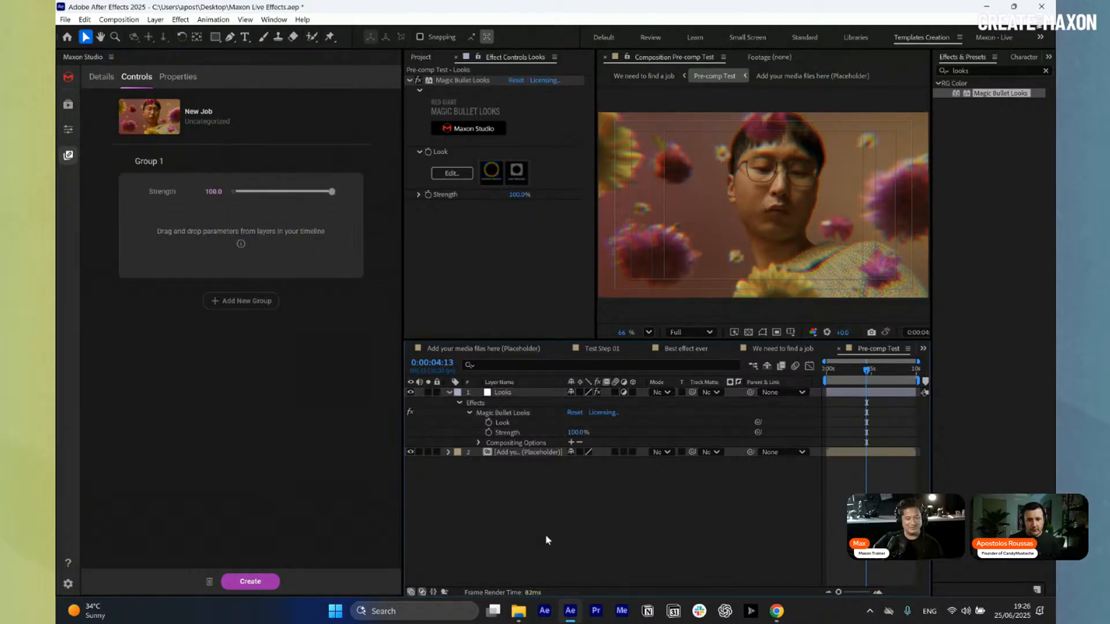
- Create and save the New Job capsule in the Uncategorized category
click(251, 585)
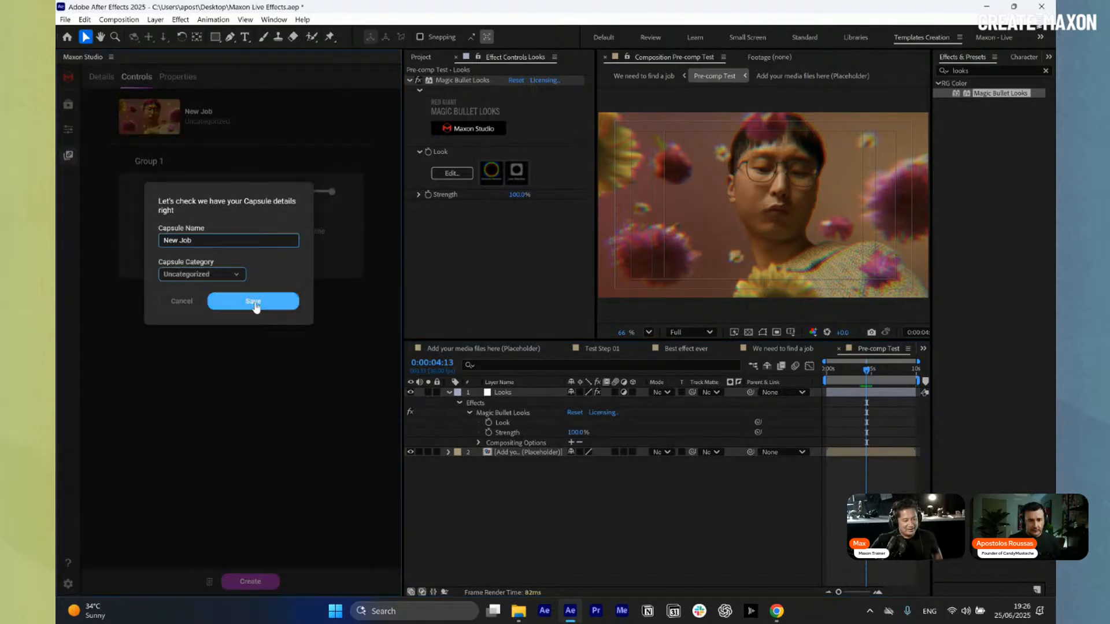
click(255, 305)
click(234, 277)
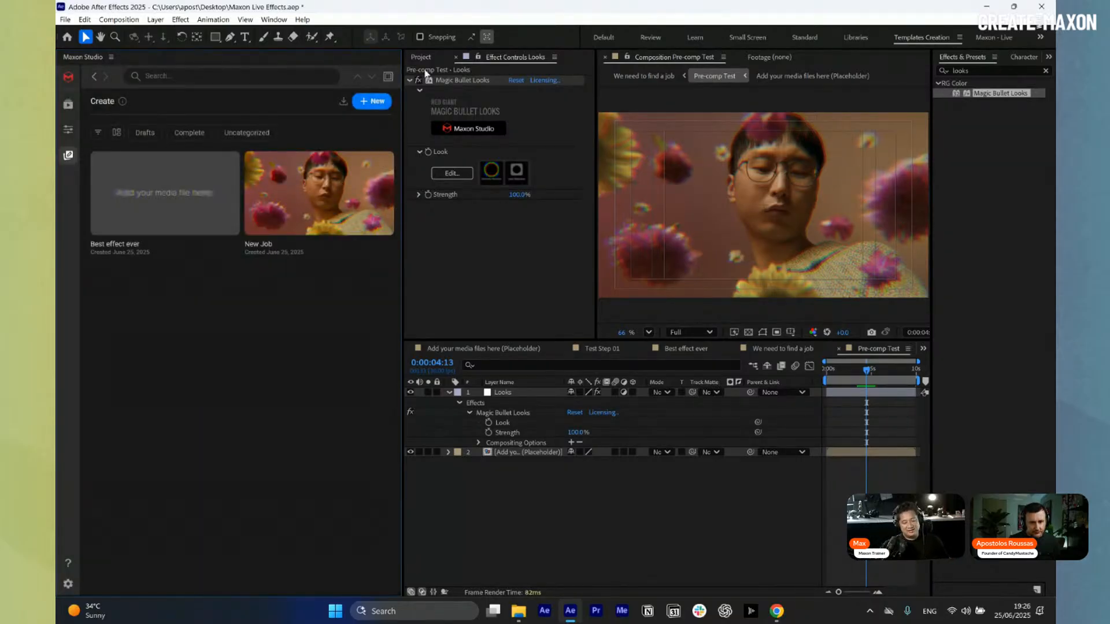
- Create a new 1920x1080, 30 fps, 10-second composition and apply the New Job capsule to it
click(423, 60)
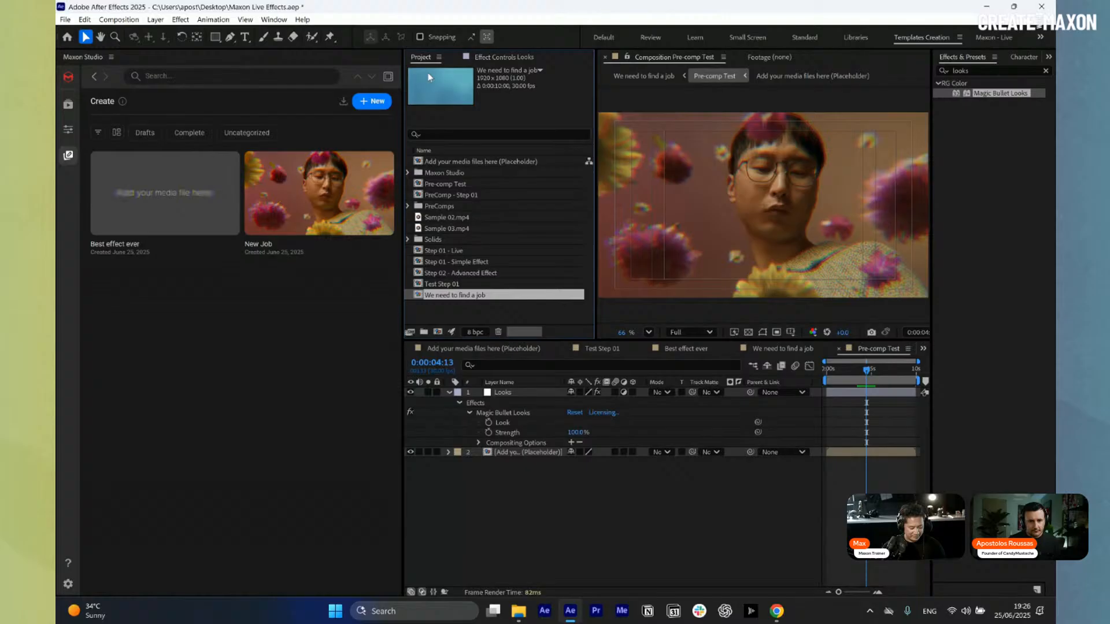
click(438, 332)
key(Return)
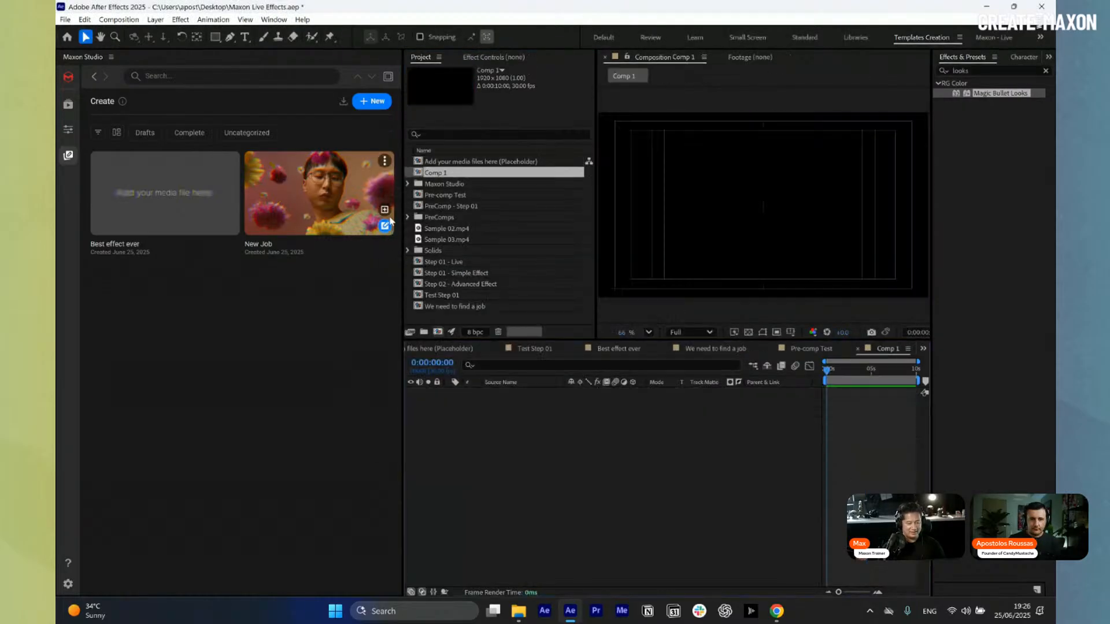
click(385, 225)
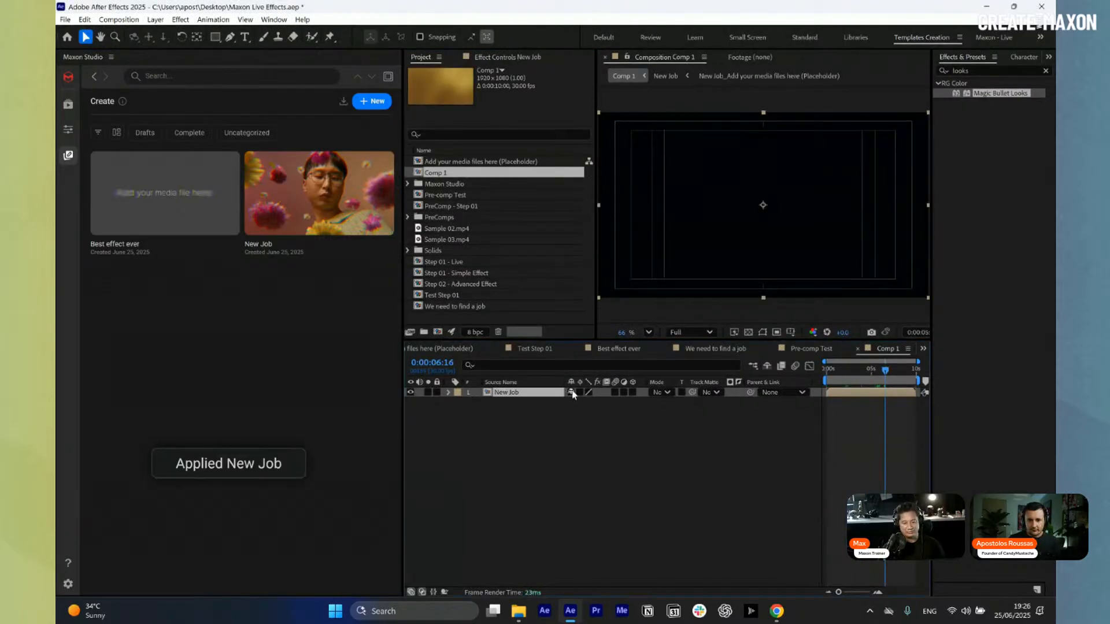
- Clear the Sample 02.mp4 footage from the applied capsule's placeholder composition and return to the New Job composition
double_click(519, 393)
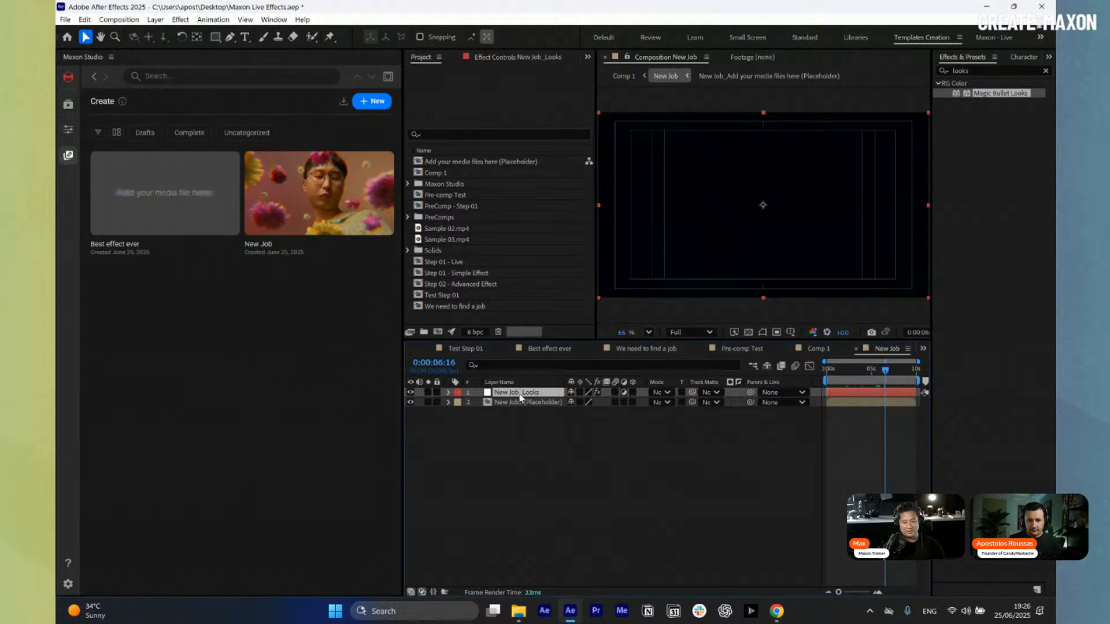
double_click(521, 402)
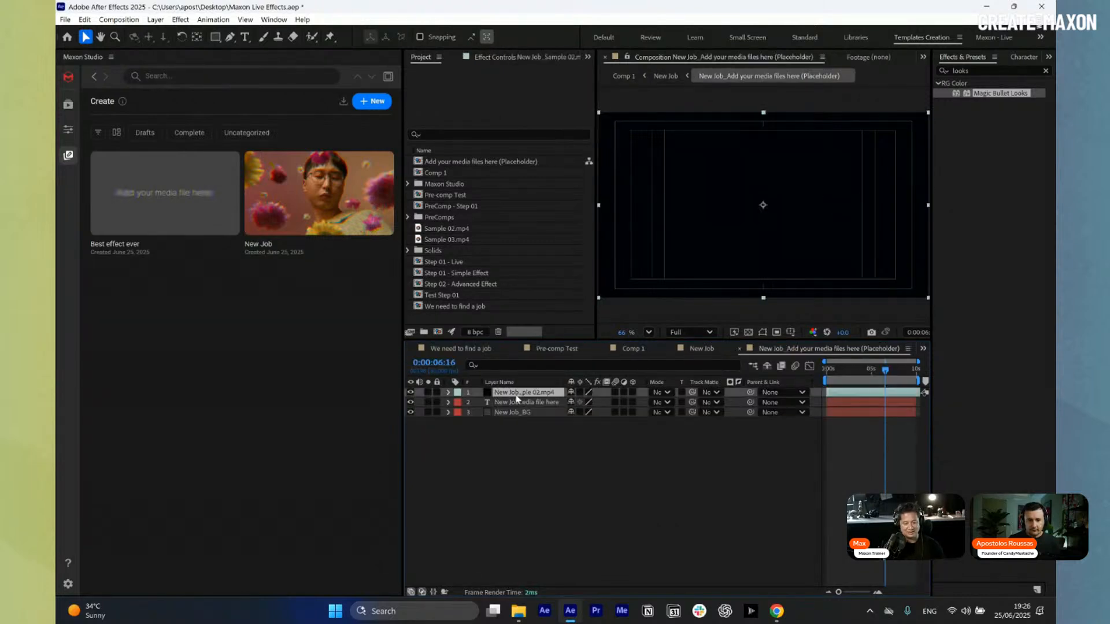
click(701, 348)
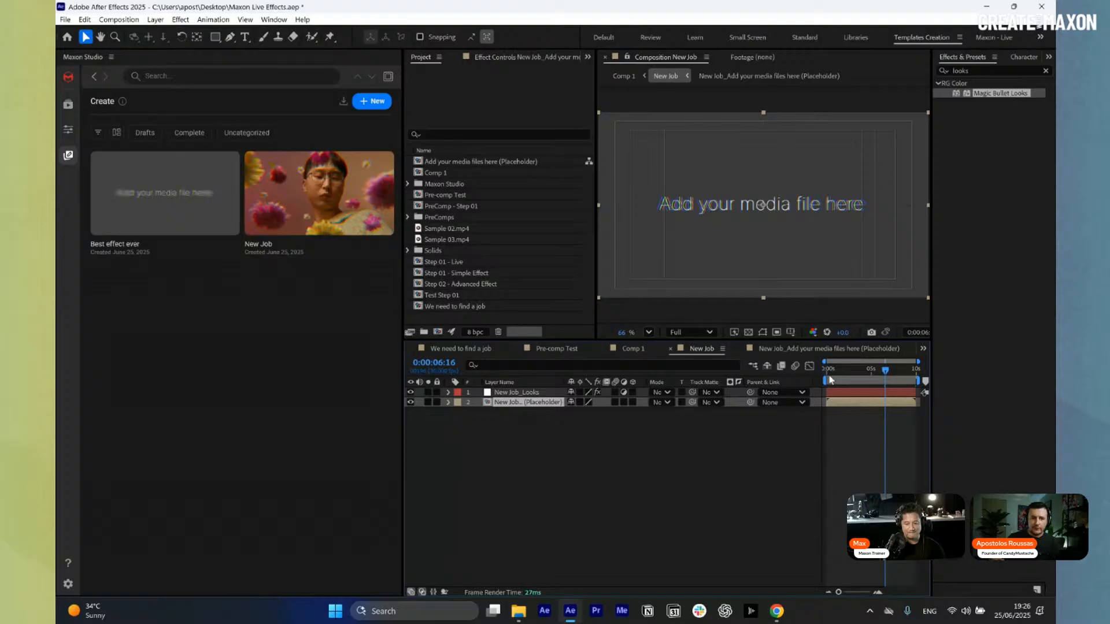
- Delete the Comp 1 test composition from the project
click(704, 482)
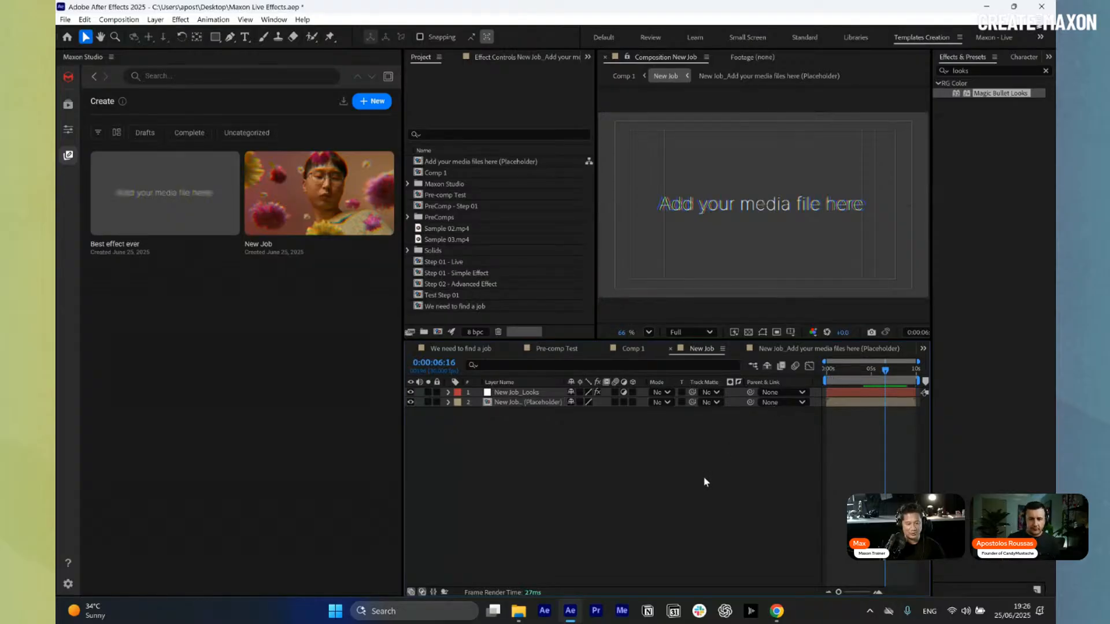
click(464, 191)
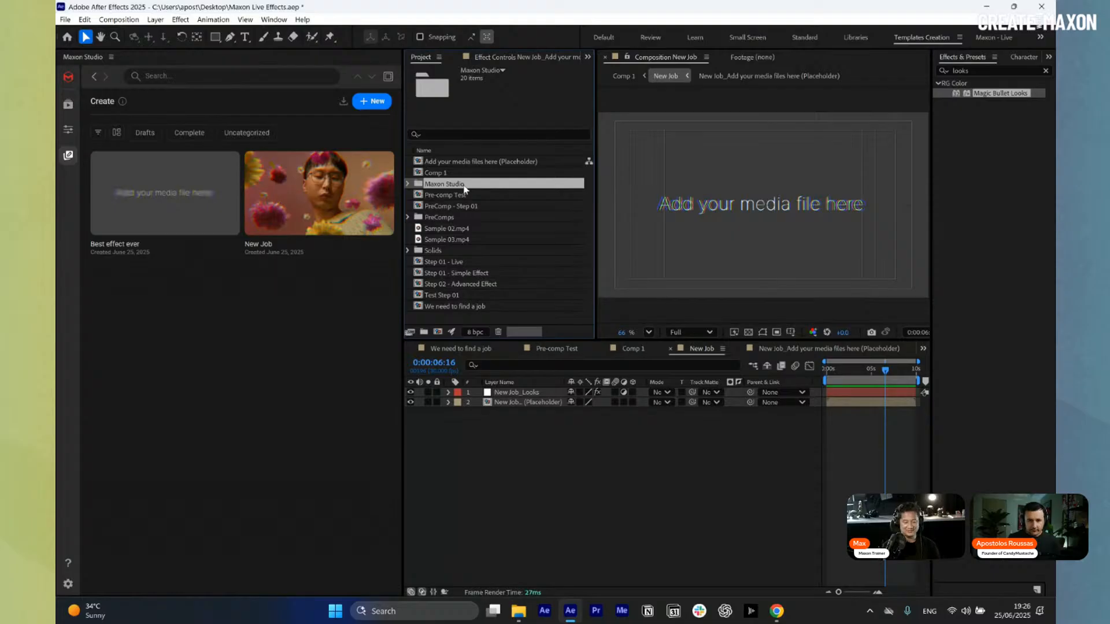
click(452, 174)
click(461, 163)
click(456, 174)
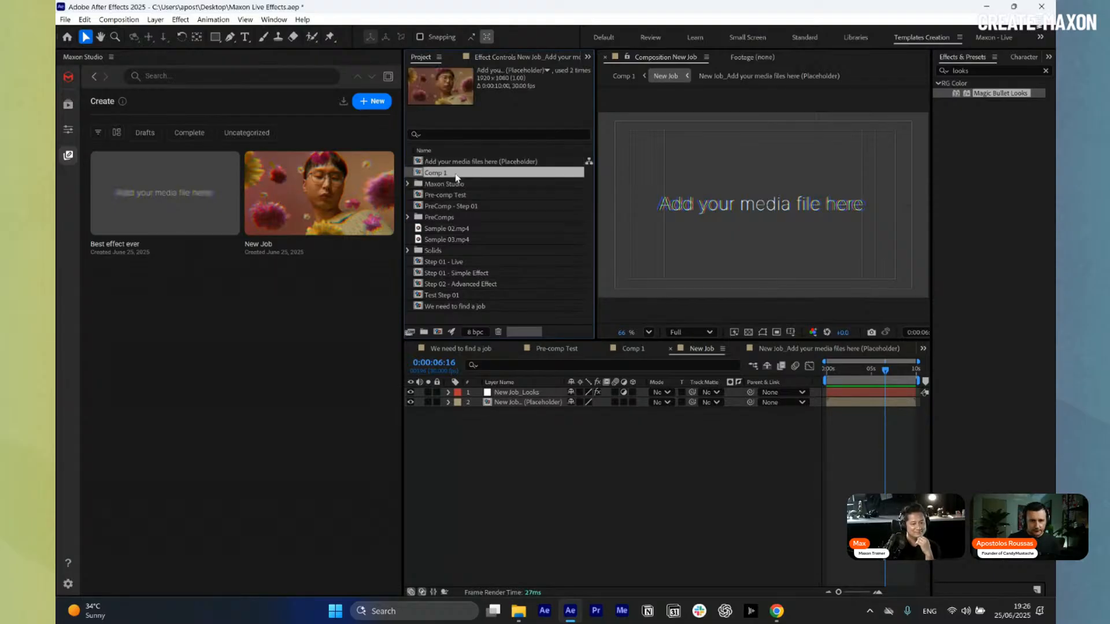
key(Delete)
key(Return)
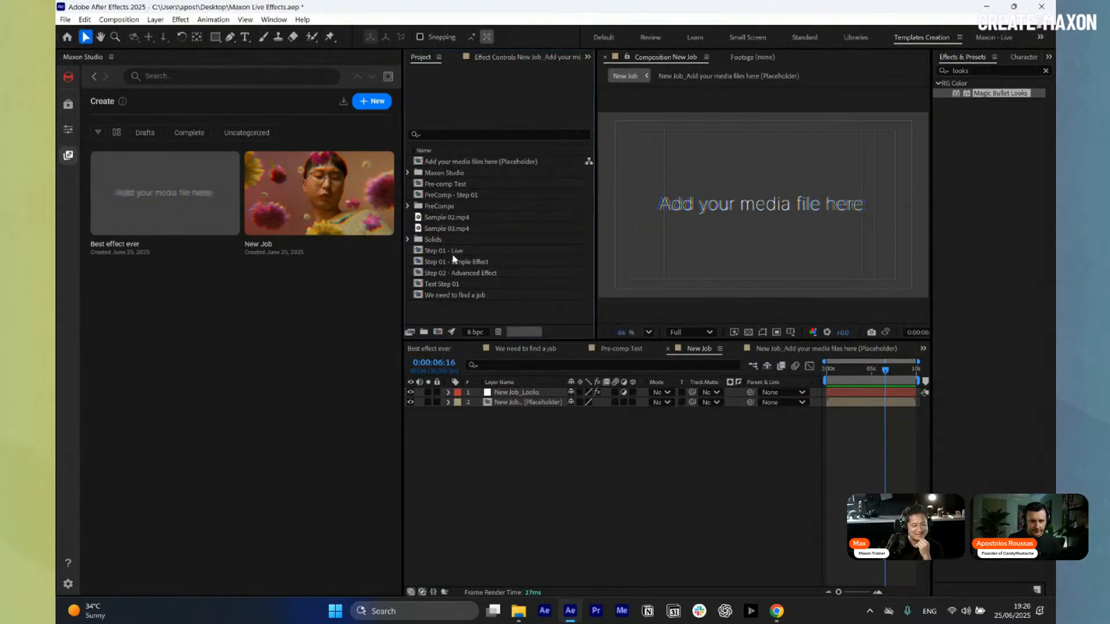
- Delete the Test Step 01 and We need to find a job compositions from the project
click(453, 252)
click(470, 263)
click(454, 285)
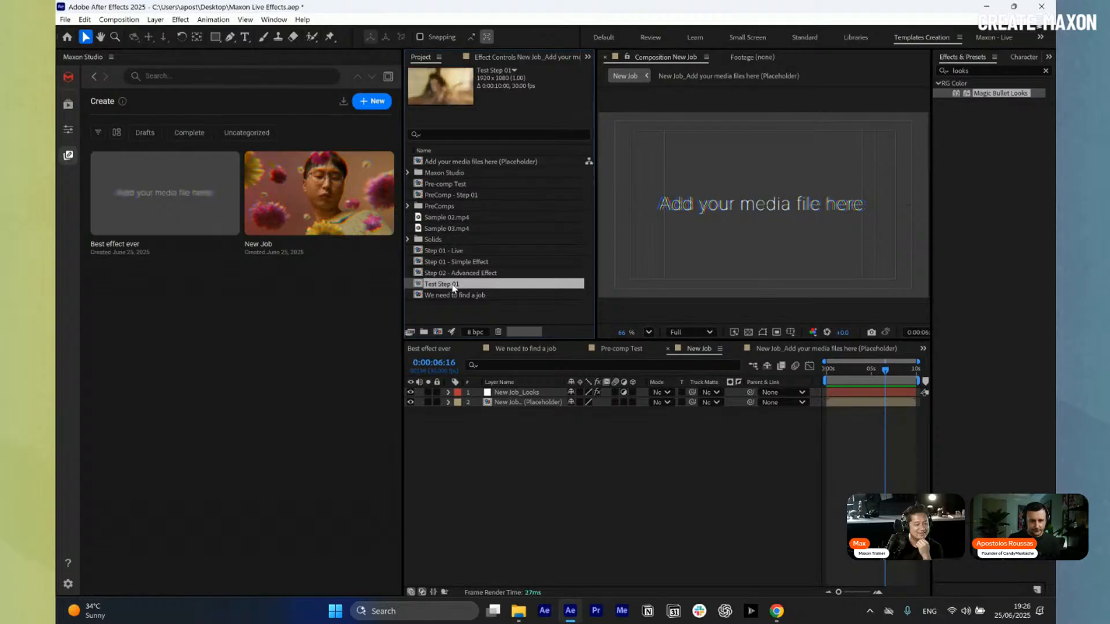
key(Delete)
key(Return)
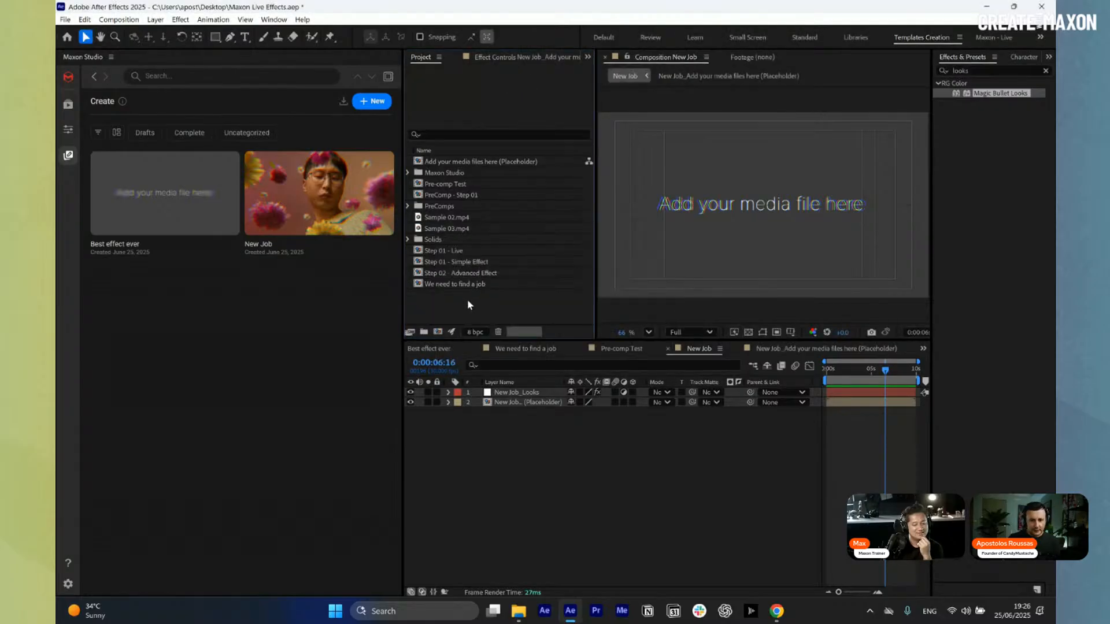
click(469, 286)
key(Delete)
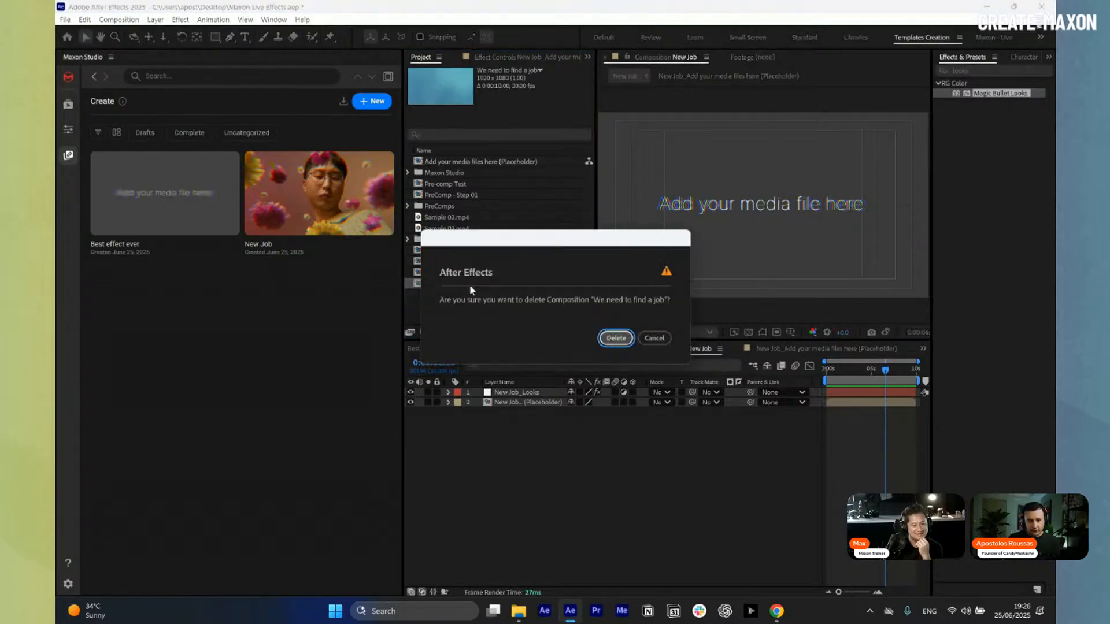
key(Return)
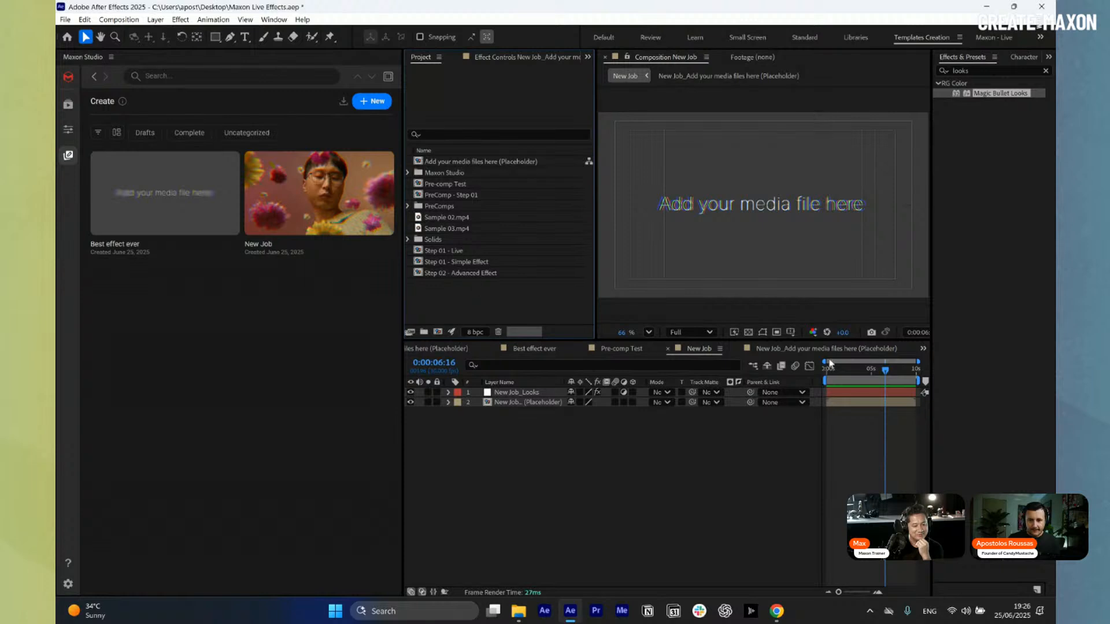
- Close the New Job placeholder composition and delete the Maxon Studio folder and the Pre-comp Test composition from the project
click(760, 350)
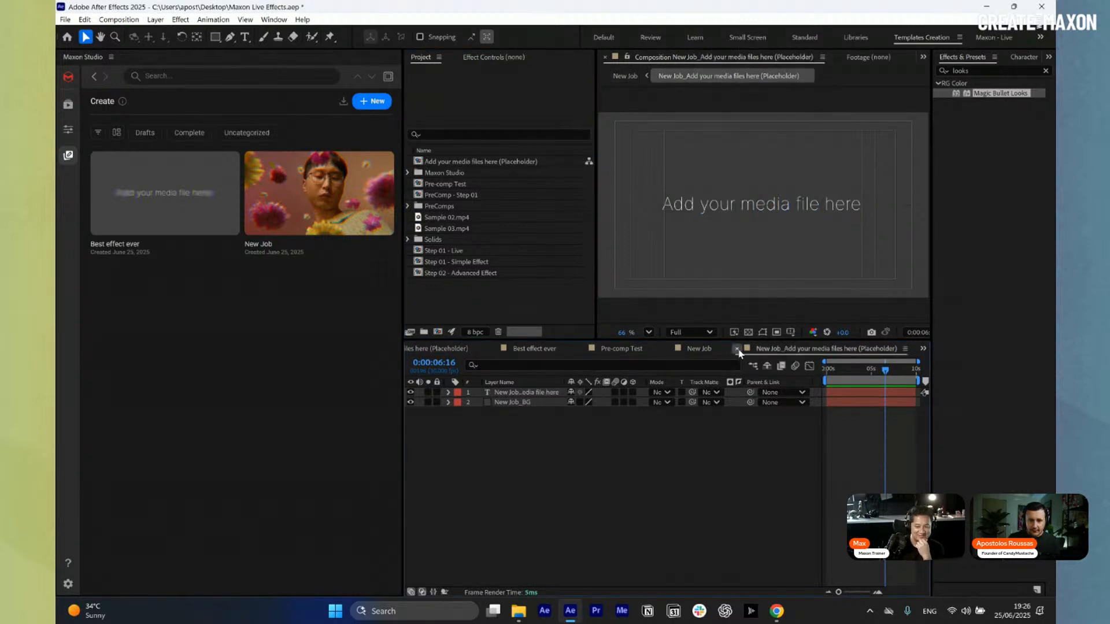
click(737, 349)
click(449, 175)
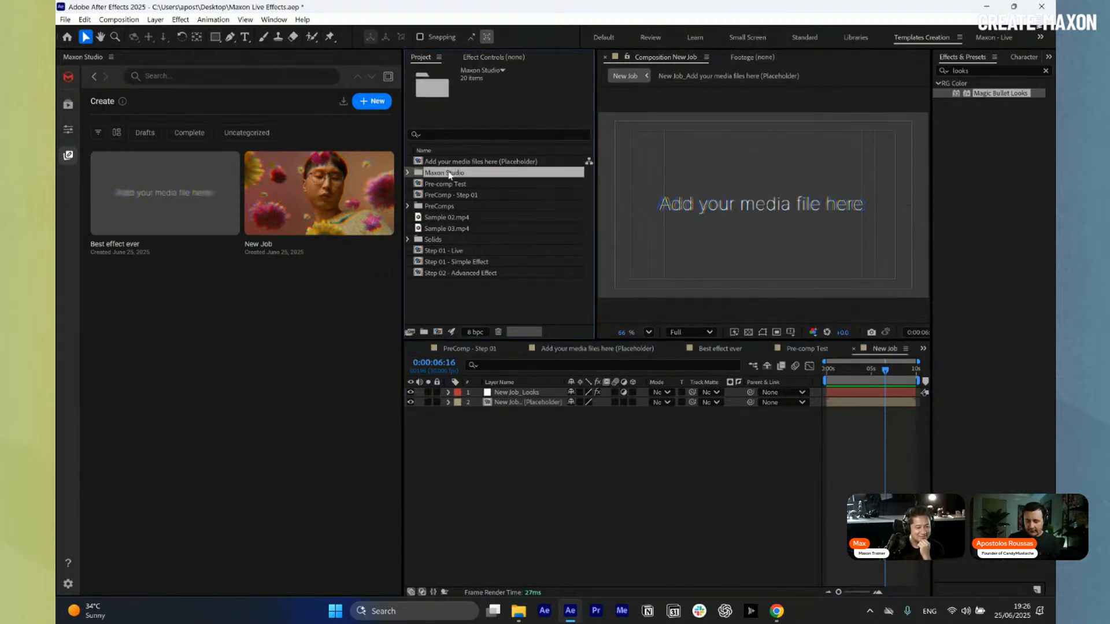
key(Delete)
key(Return)
click(460, 172)
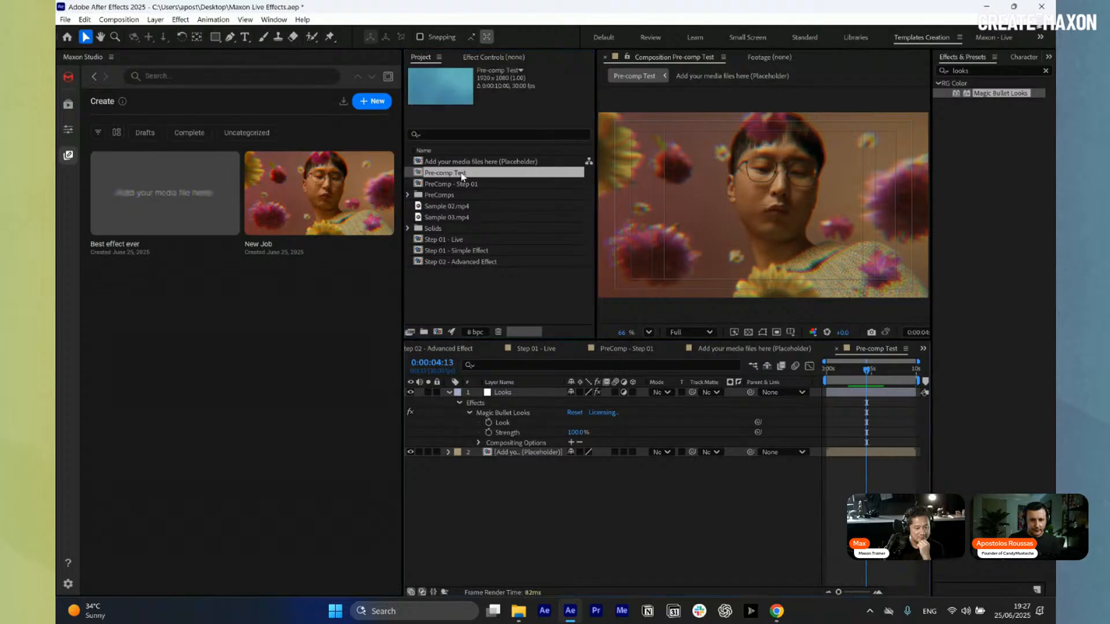
key(Delete)
key(Return)
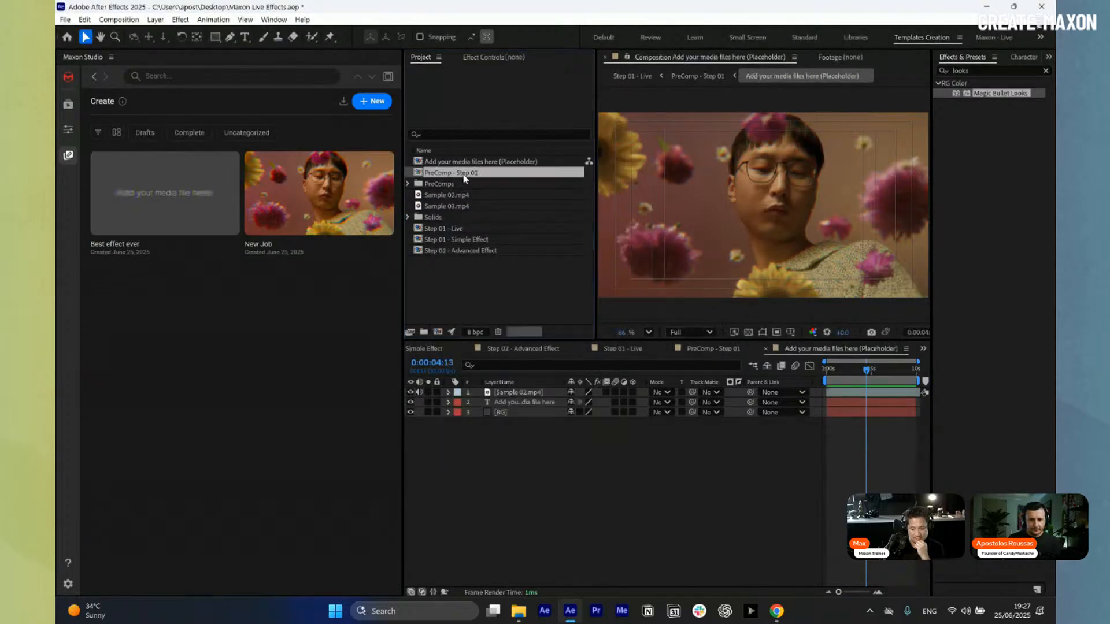
- Create a 1920x1080, 30 fps, 10-second composition named Step 02 - Advanced
click(498, 284)
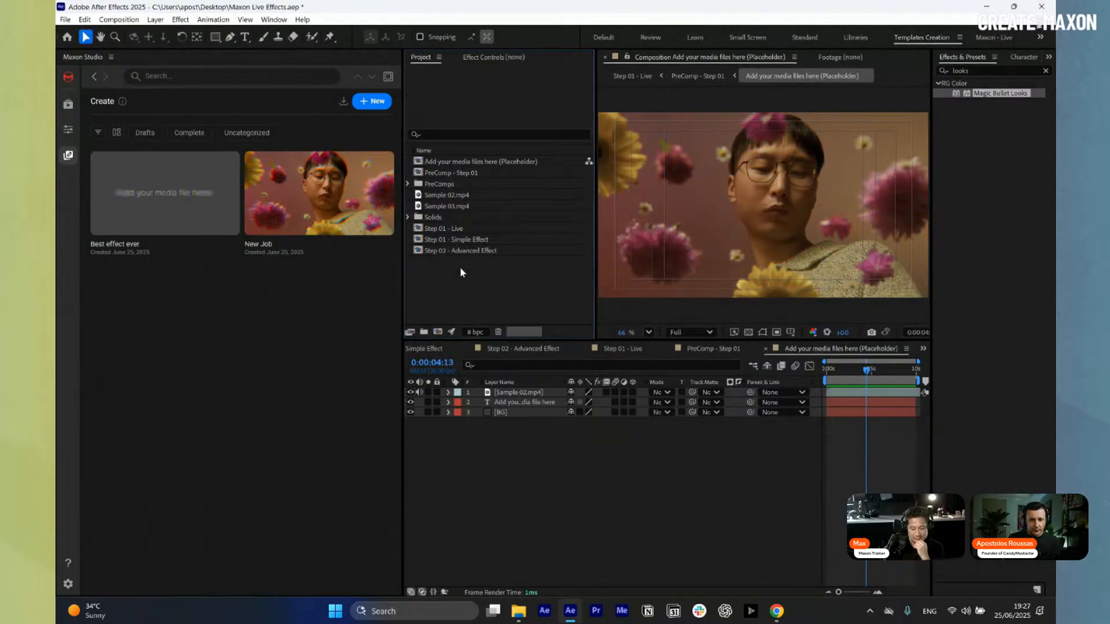
click(438, 333)
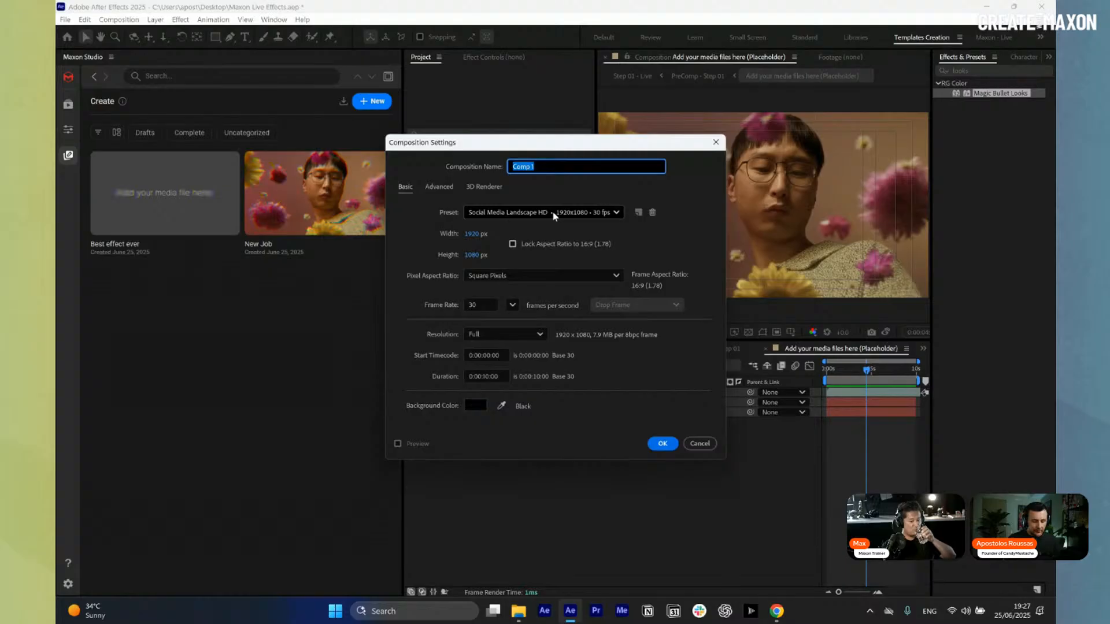
text(Ste)
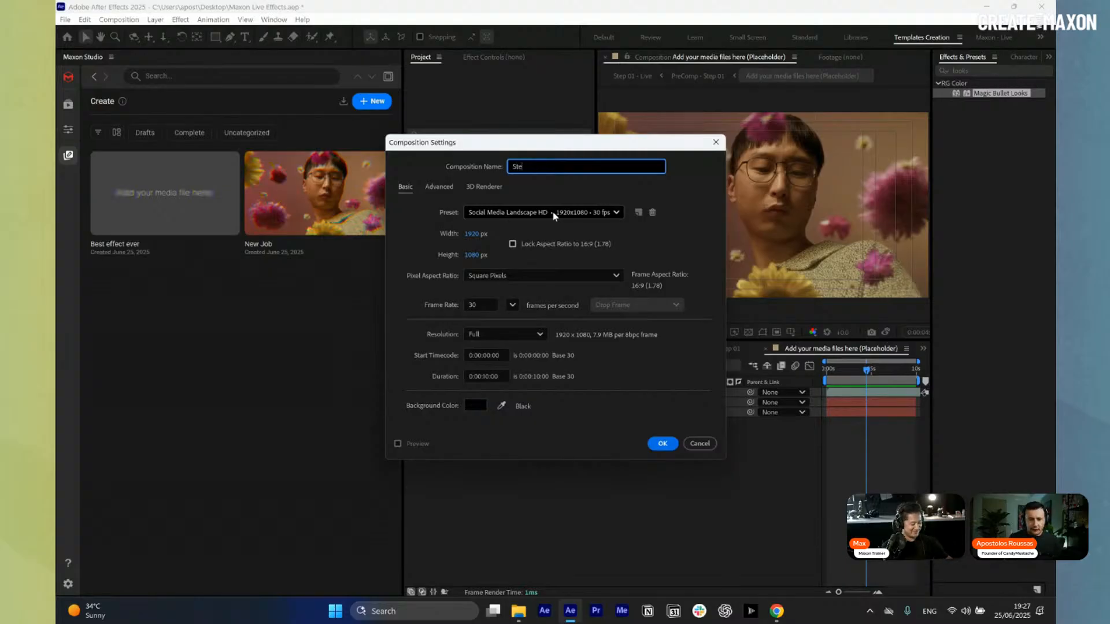
text(p 02)
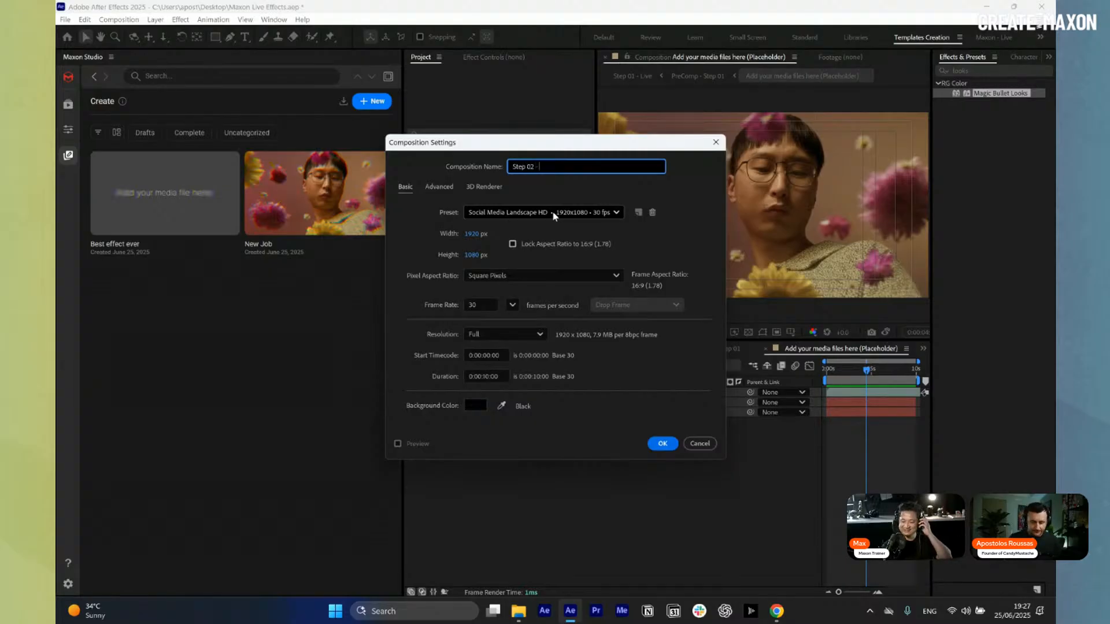
text( - Advanc)
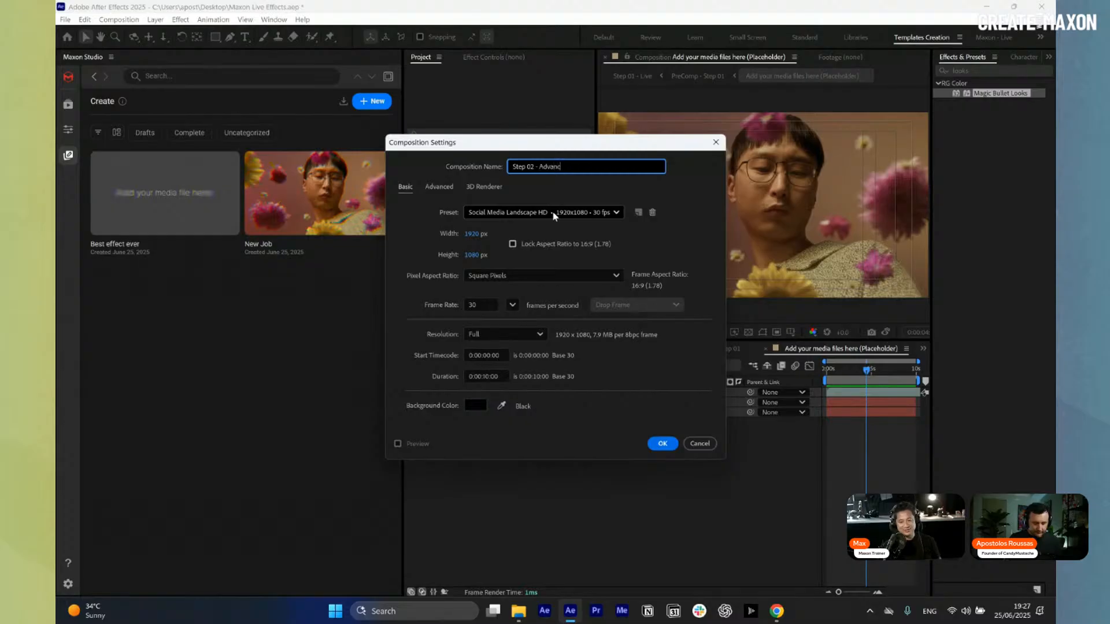
text(ed)
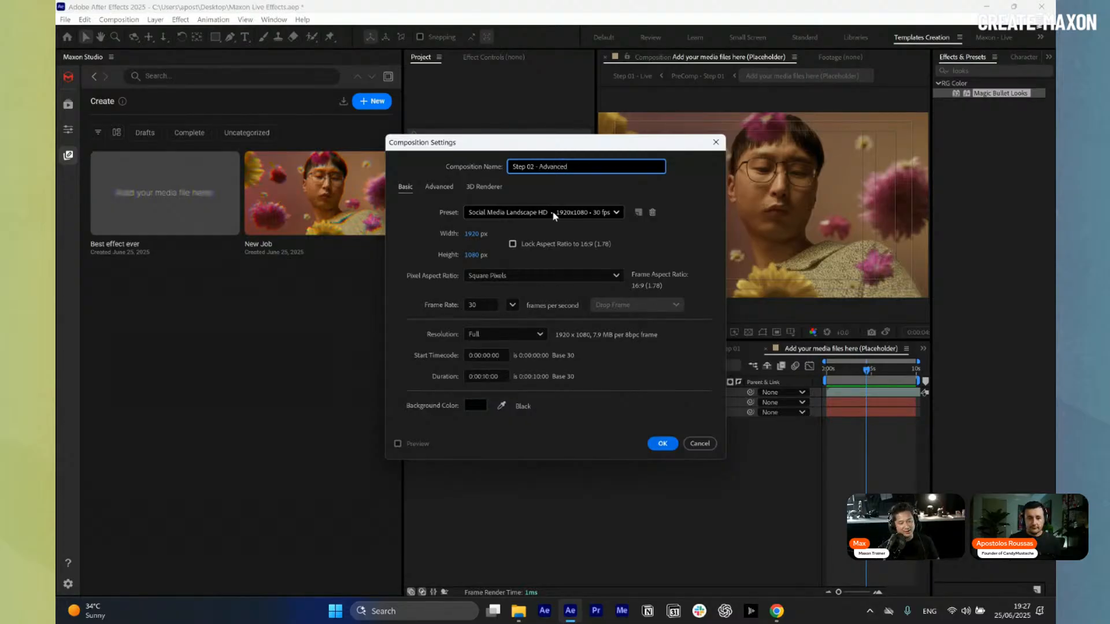
key(Return)
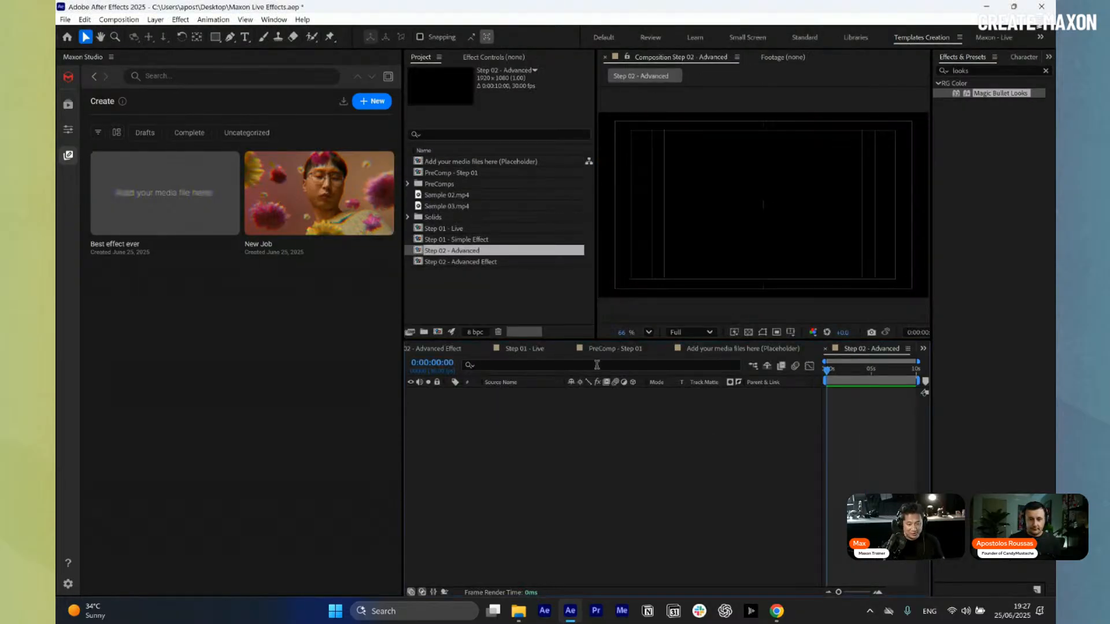
- Add the media placeholder composition to Step 02 - Advanced and delete the Sample 02.mp4 layer inside the placeholder
click(453, 276)
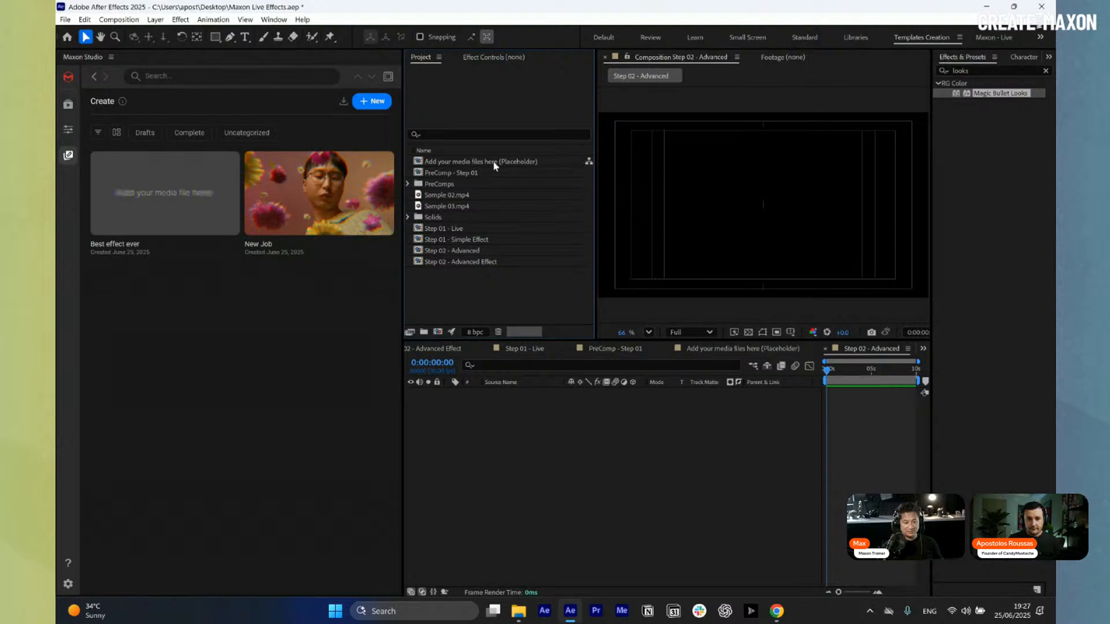
drag(494, 166, 586, 456)
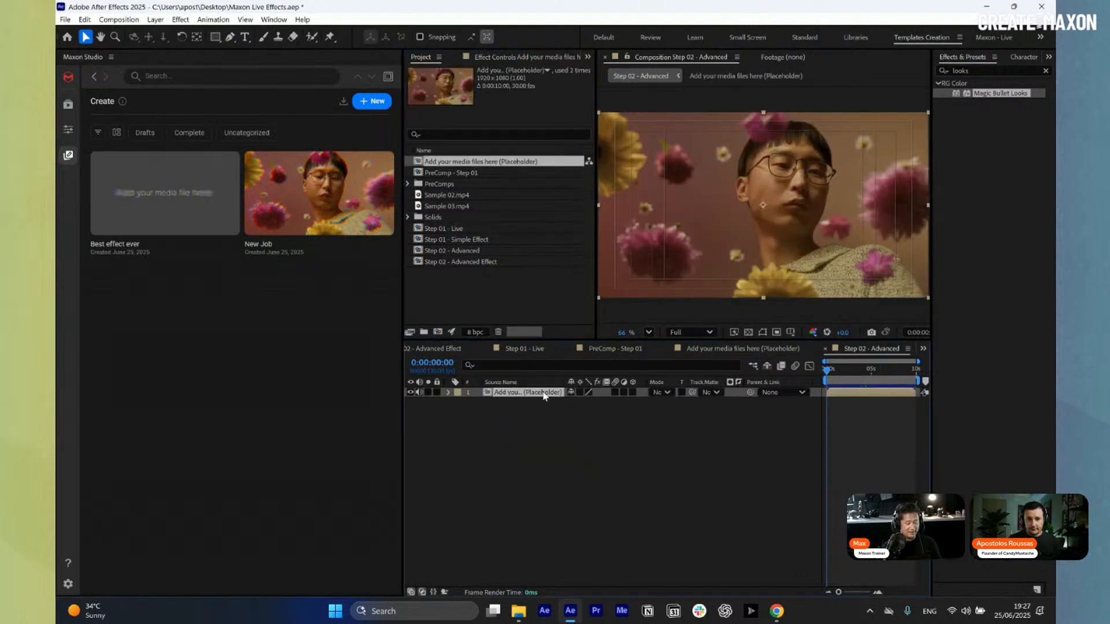
double_click(544, 394)
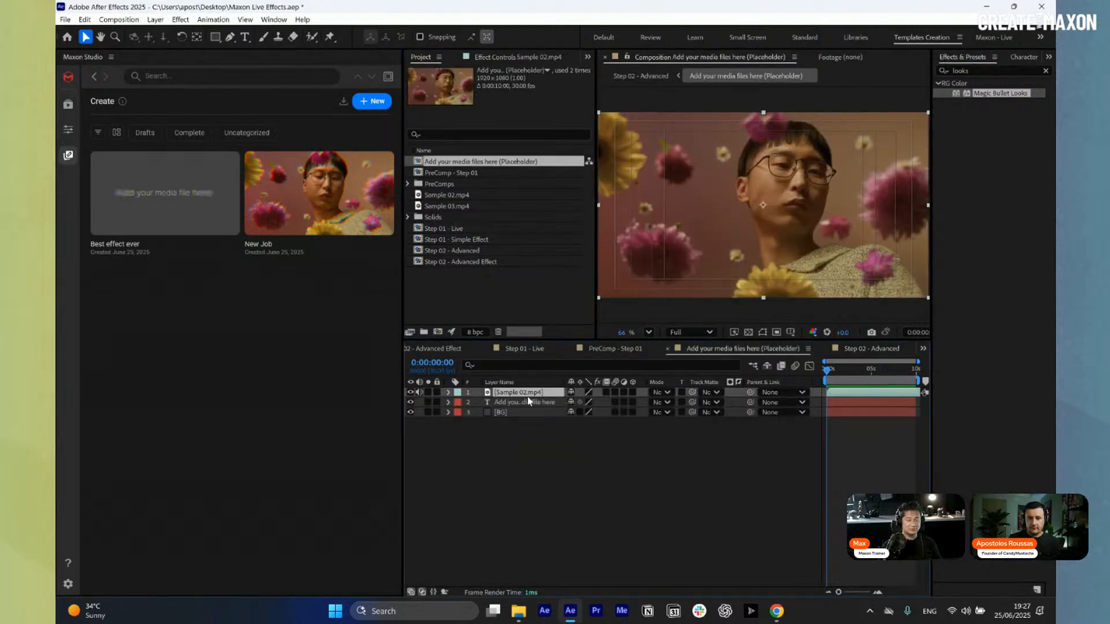
key(Delete)
click(502, 300)
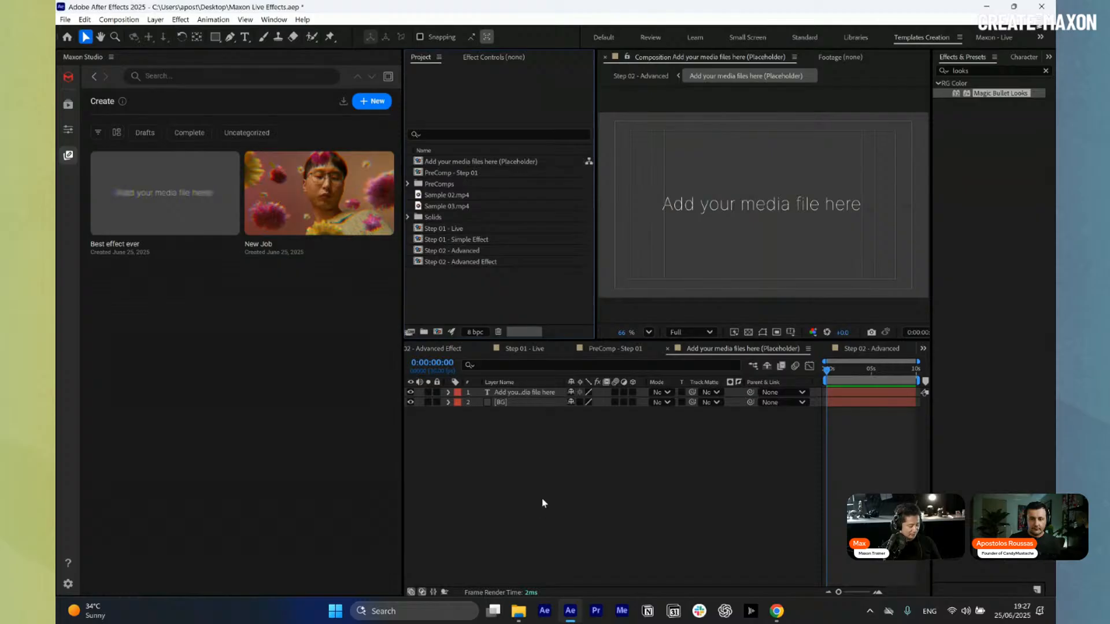
- Import Sample 06.mp4 from the Footage folder on disk and place it as the top layer of the placeholder composition
click(520, 616)
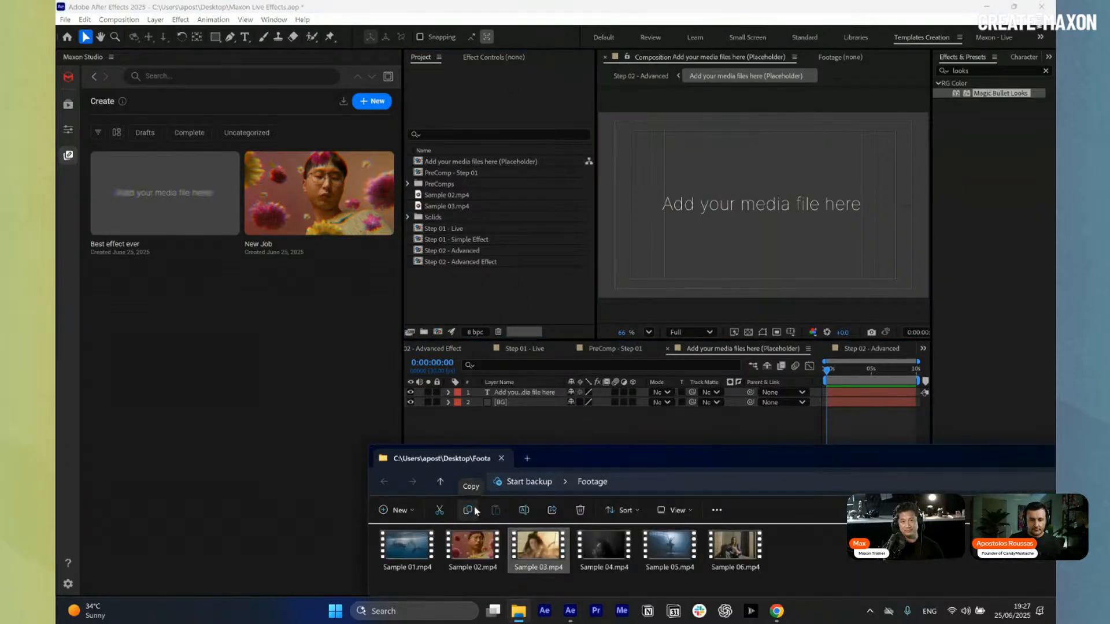
drag(735, 548, 467, 290)
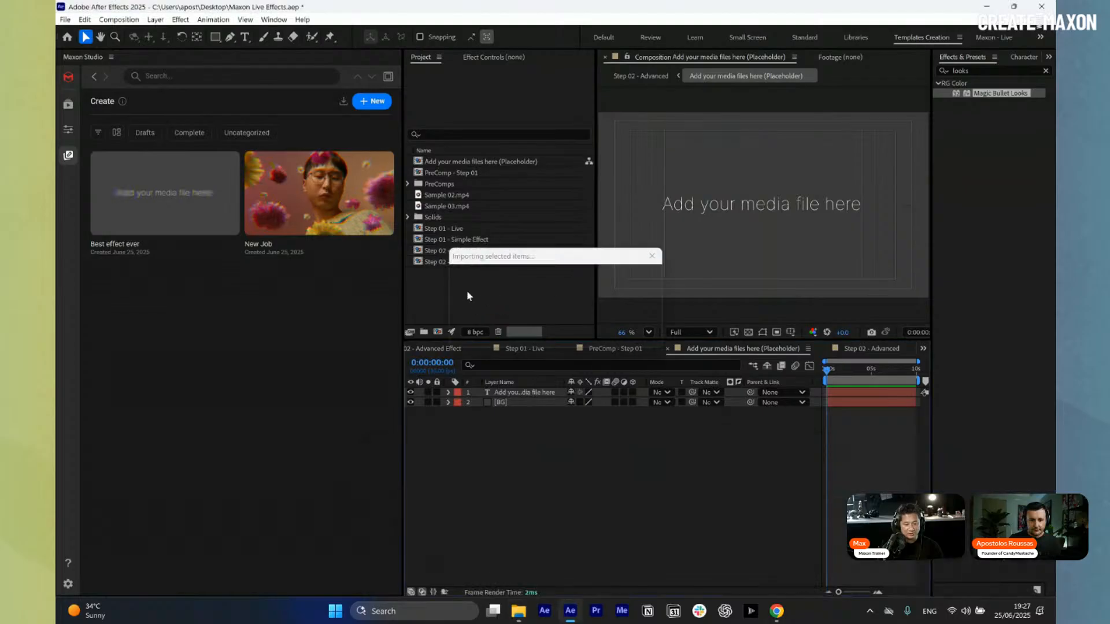
drag(483, 378, 489, 388)
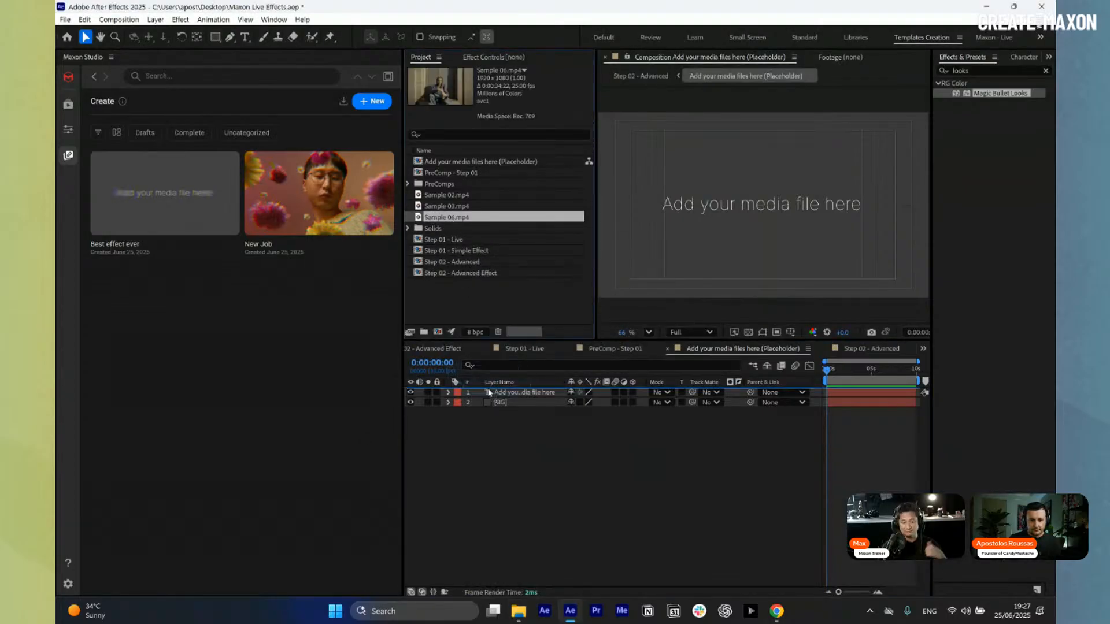
- Create a project folder named Footage and move Sample 02.mp4, Sample 03.mp4 and Sample 06.mp4 into it
click(423, 331)
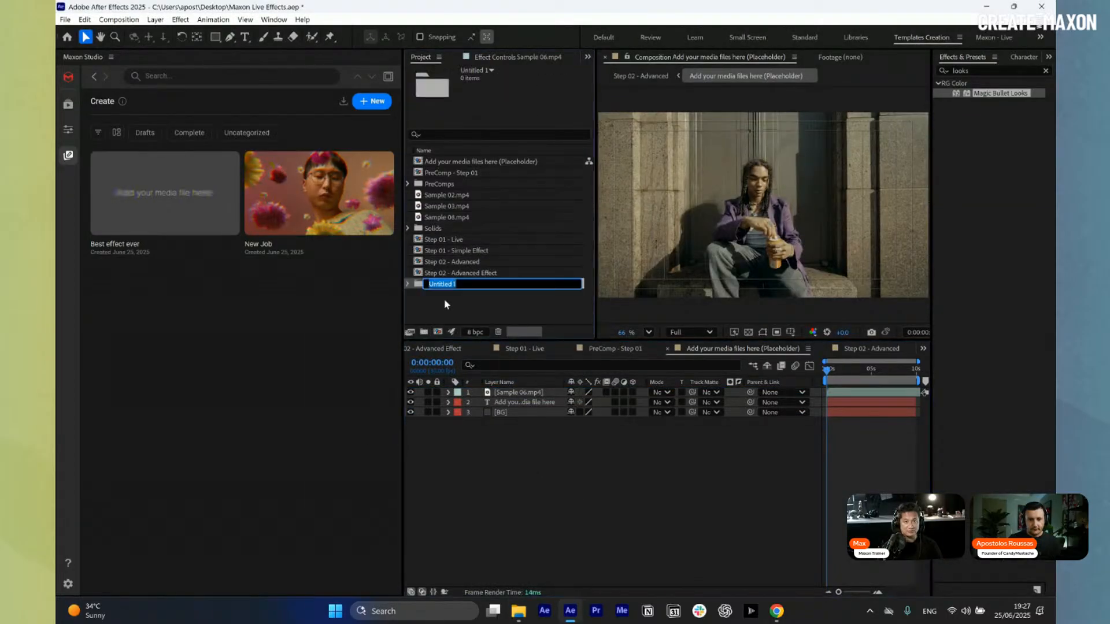
text(Footage)
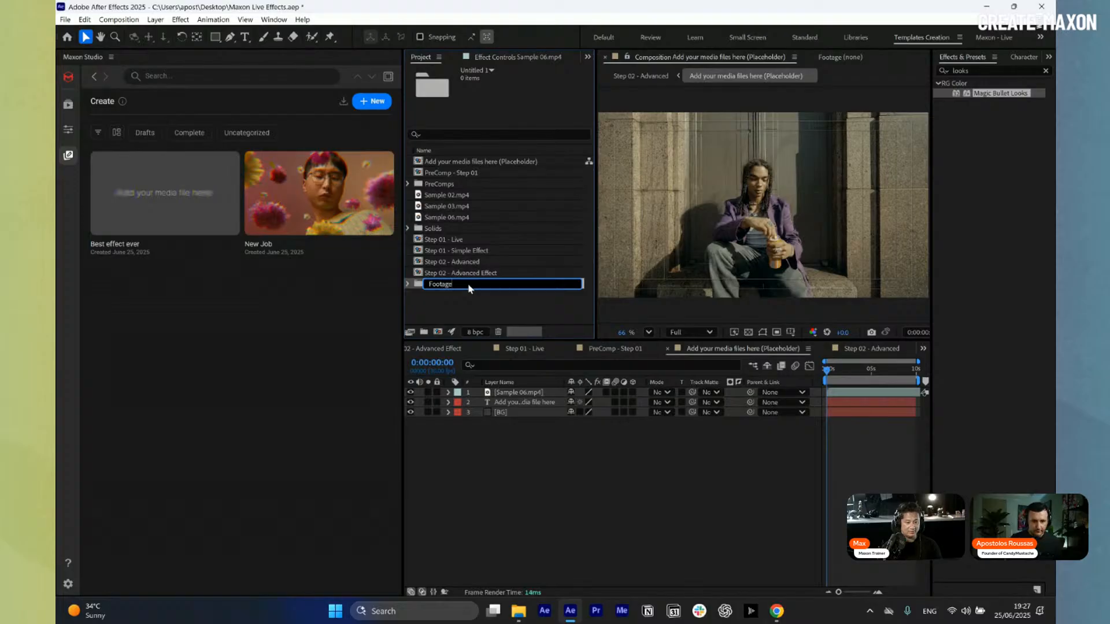
key(Return)
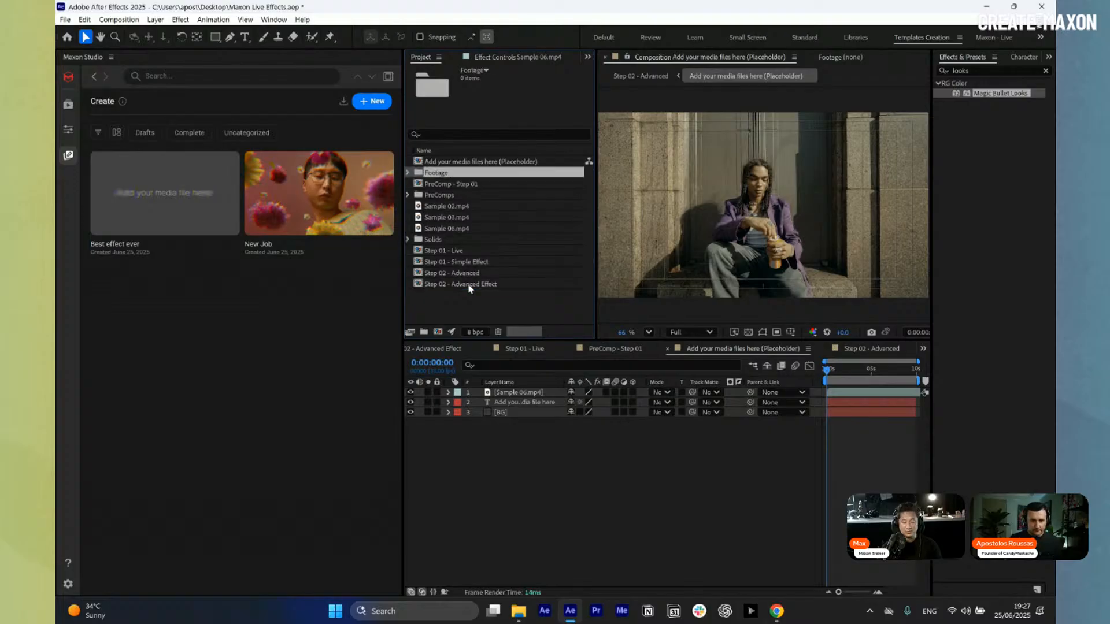
click(452, 207)
shift+click(455, 229)
drag(454, 215, 445, 174)
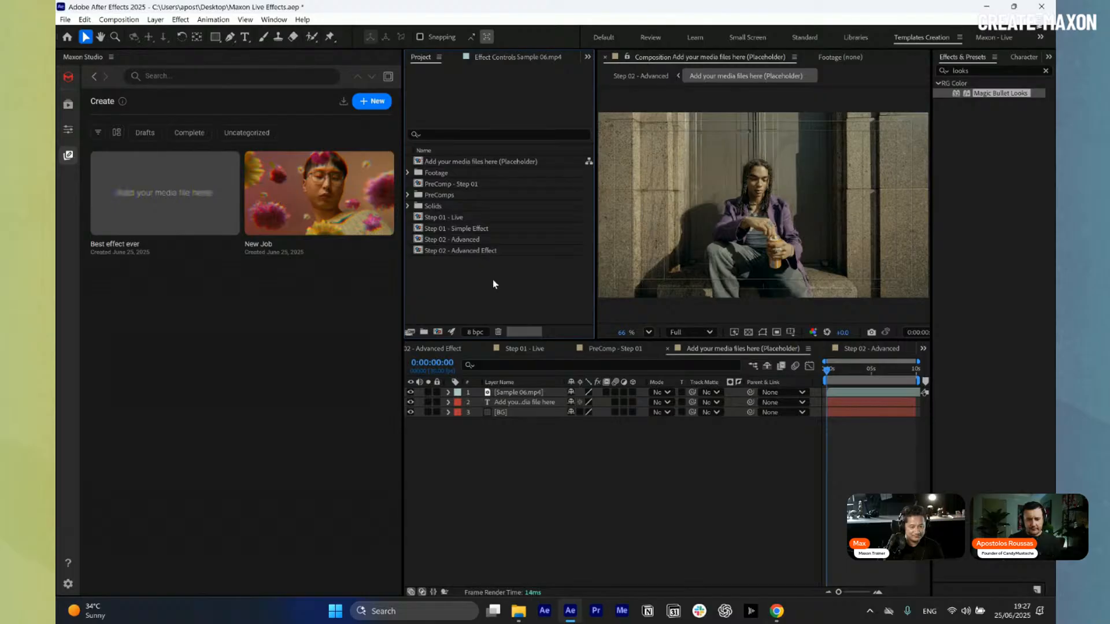
- Scrub through the placeholder footage, then open the Step 02 - Advanced composition and preview it there
click(686, 518)
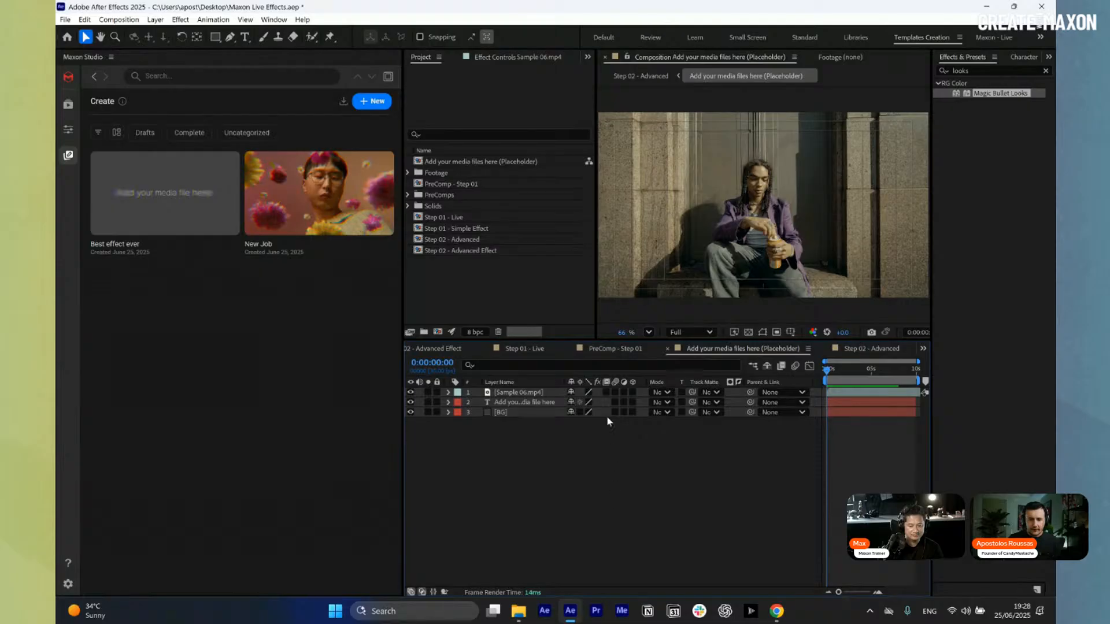
drag(827, 377, 677, 494)
double_click(457, 240)
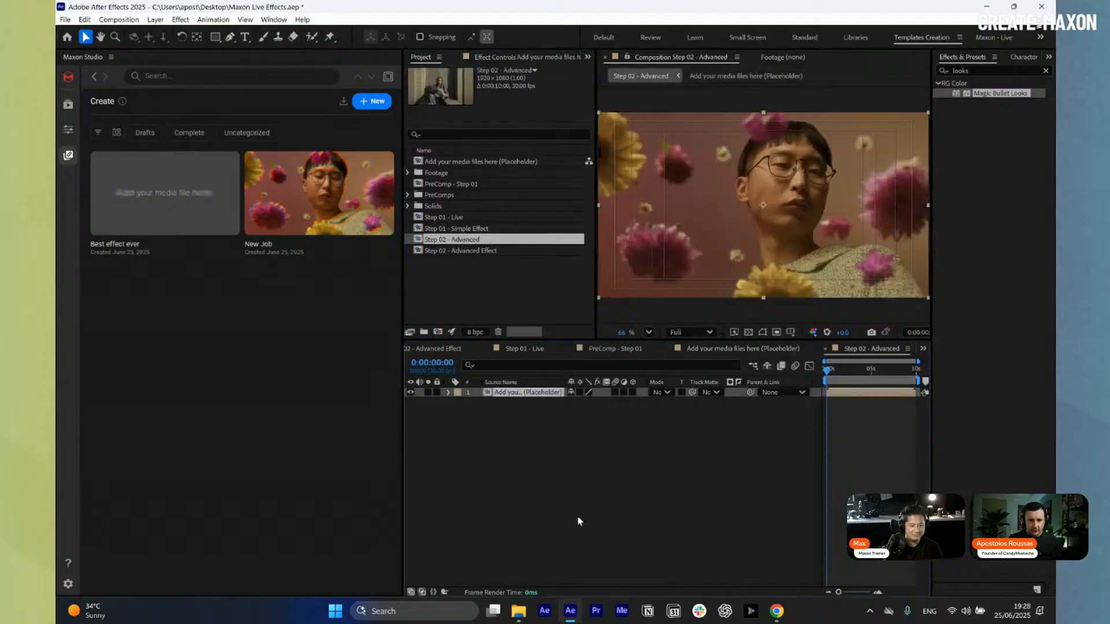
drag(836, 377, 636, 510)
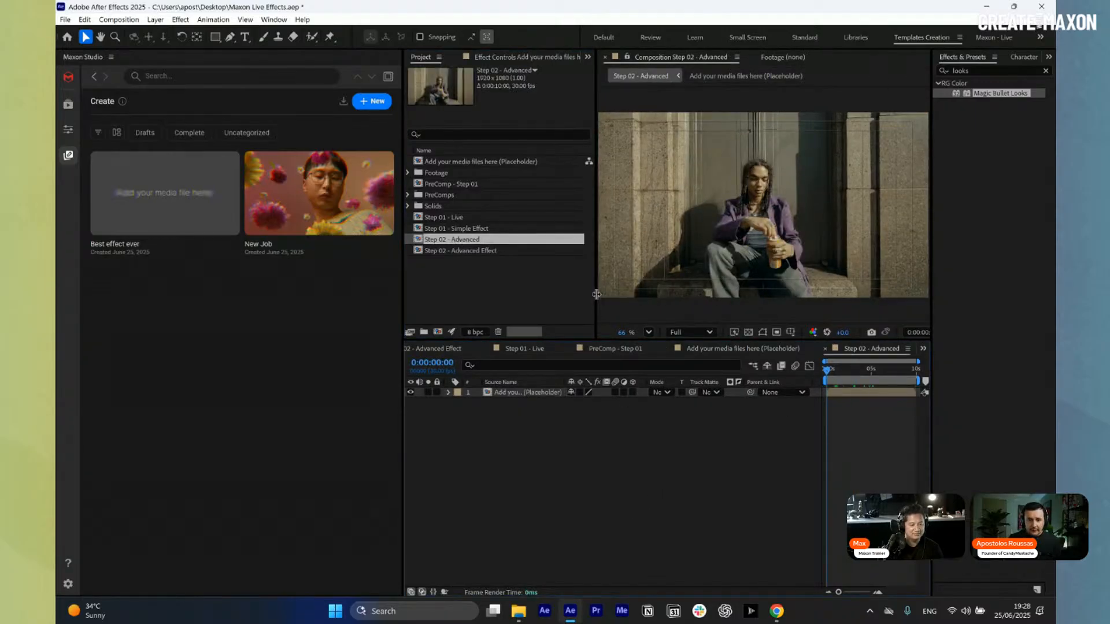
- Hide the timeline's layer switches and transfer controls, and narrow the Maxon Studio panel to widen the project and timeline areas
click(423, 593)
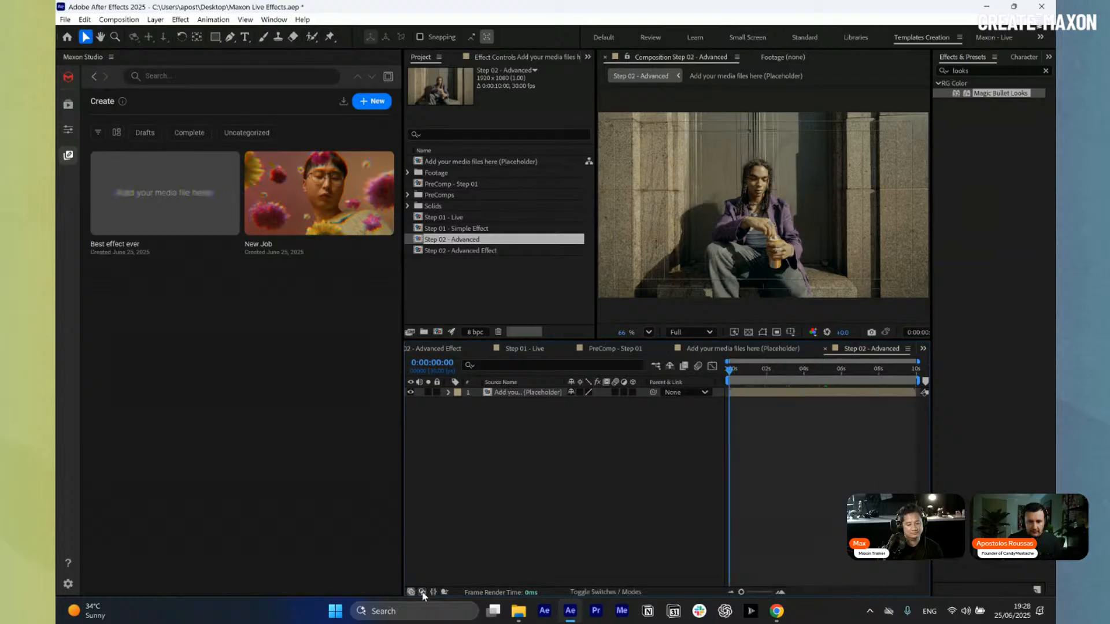
click(410, 593)
drag(403, 419, 253, 419)
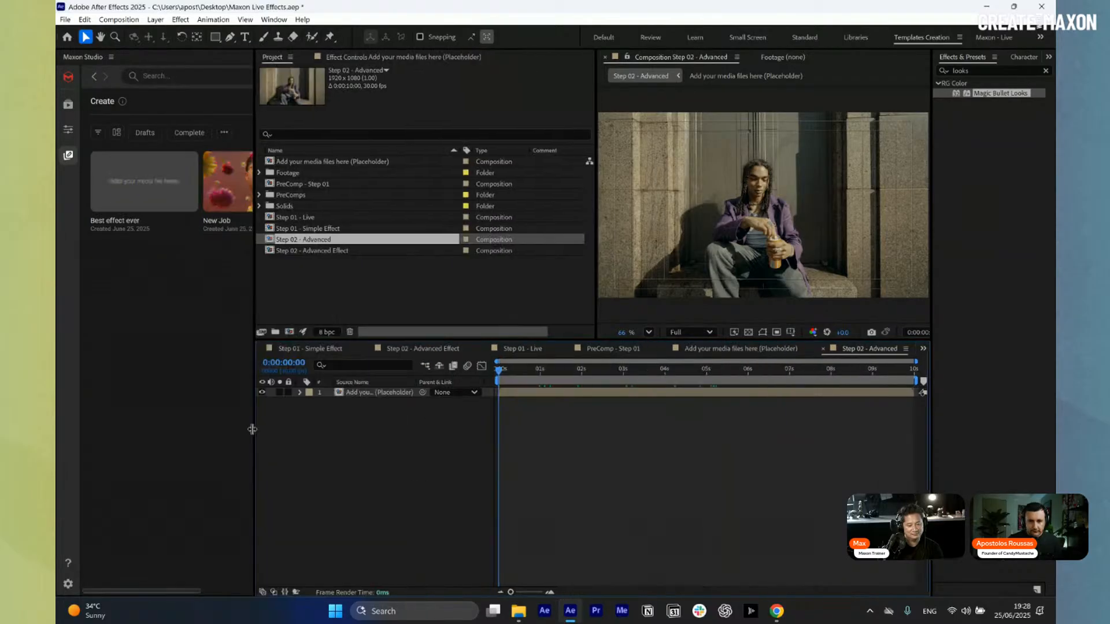
- Widen the Maxon Studio panel and the composition viewer, and move the playhead to 0:00:00:15
drag(254, 305, 331, 305)
click(591, 383)
drag(592, 385, 596, 384)
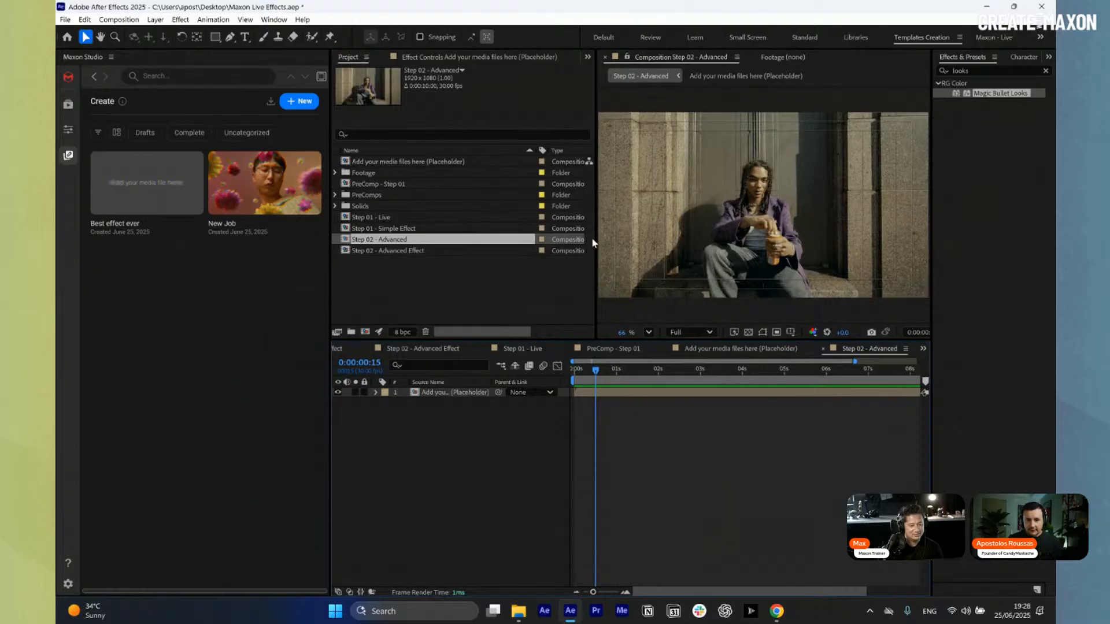
drag(595, 240, 534, 254)
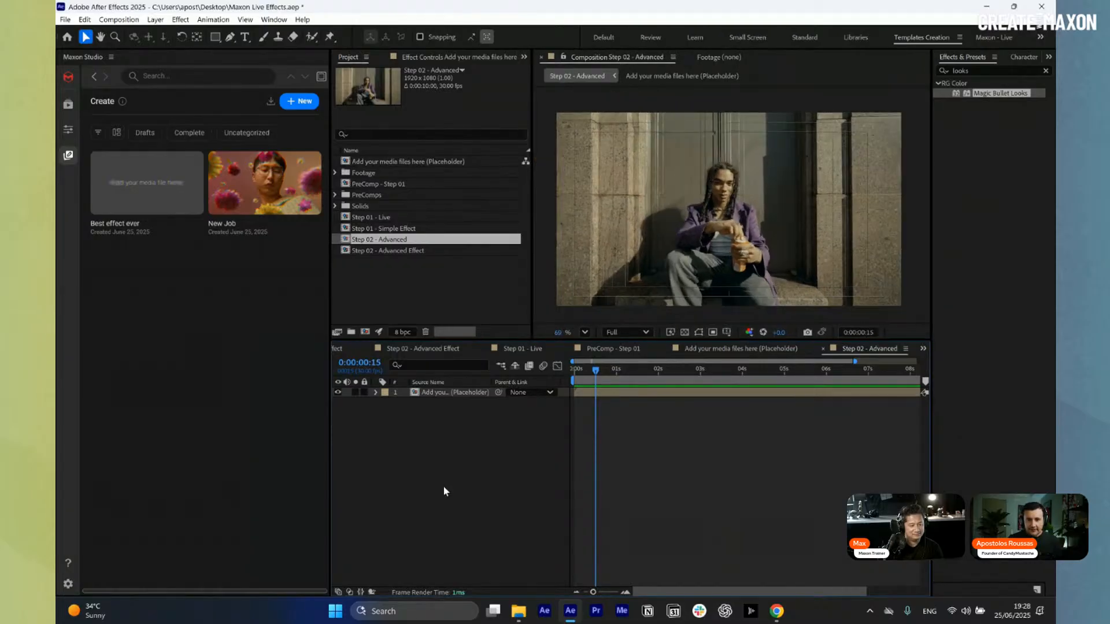
- Duplicate the placeholder layer in the Step 02 - Advanced composition
click(463, 393)
key(ctrl+d)
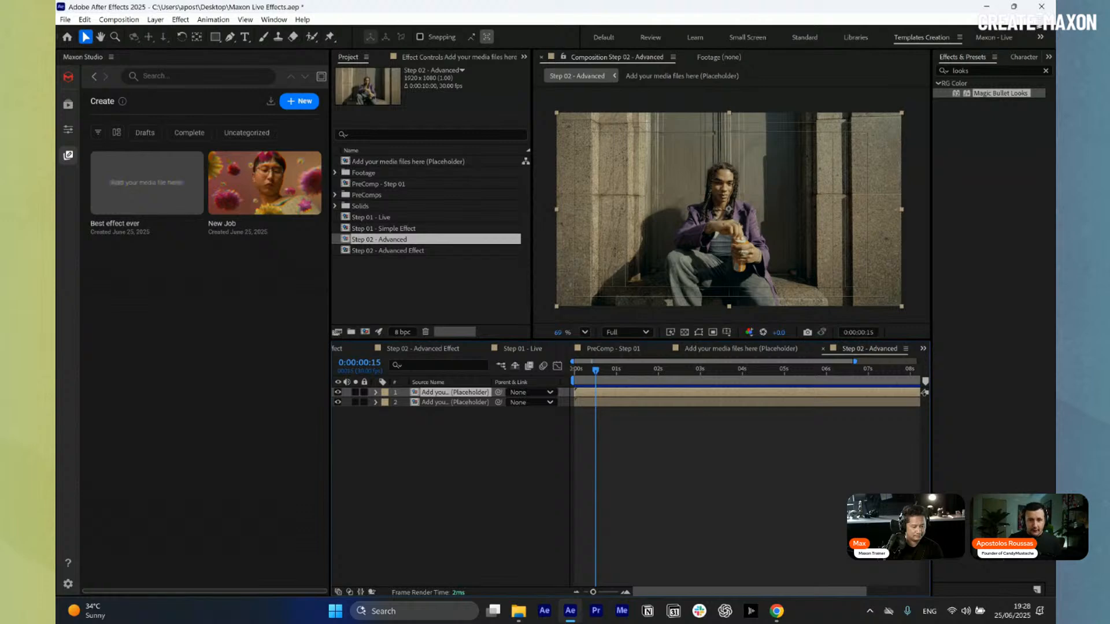
click(230, 37)
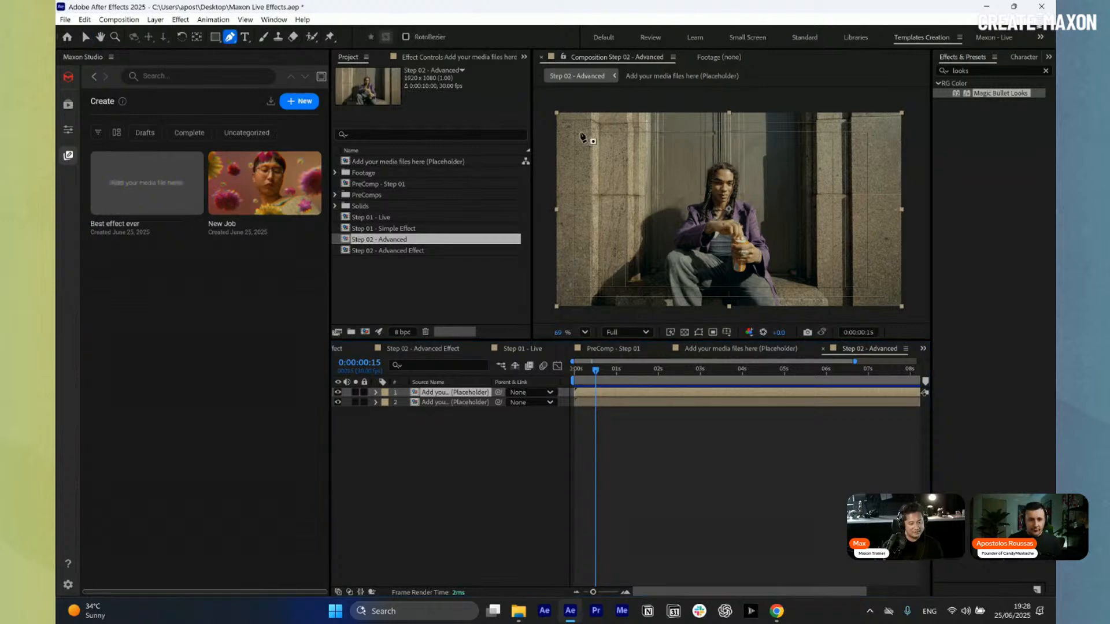
drag(645, 157, 642, 159)
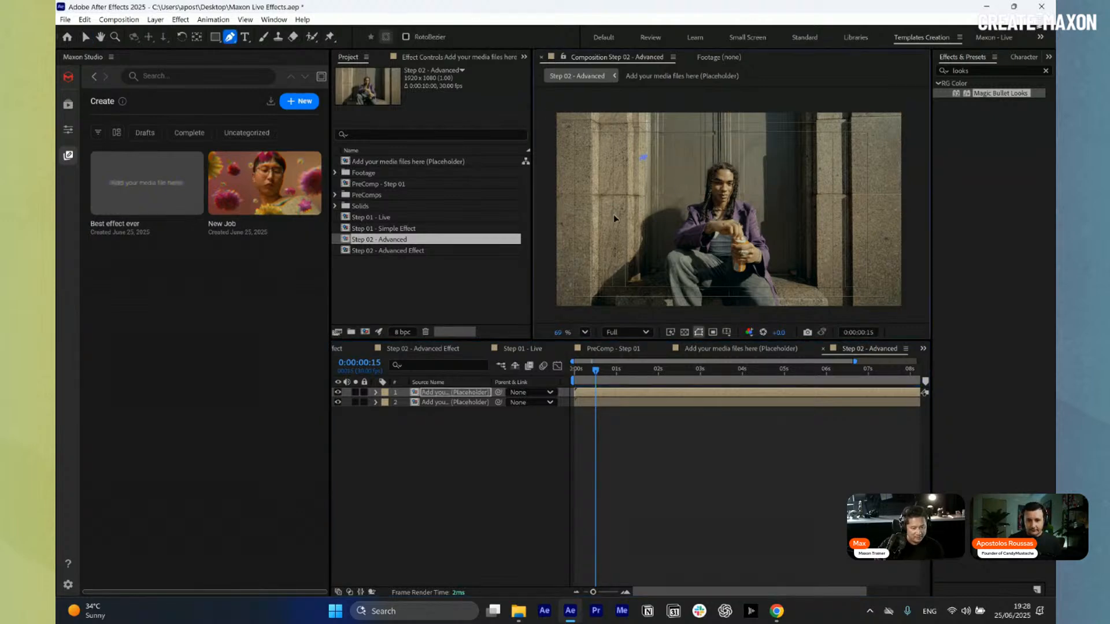
drag(614, 214, 617, 220)
drag(640, 248, 727, 271)
drag(784, 269, 796, 265)
drag(808, 224, 813, 211)
drag(815, 154, 704, 135)
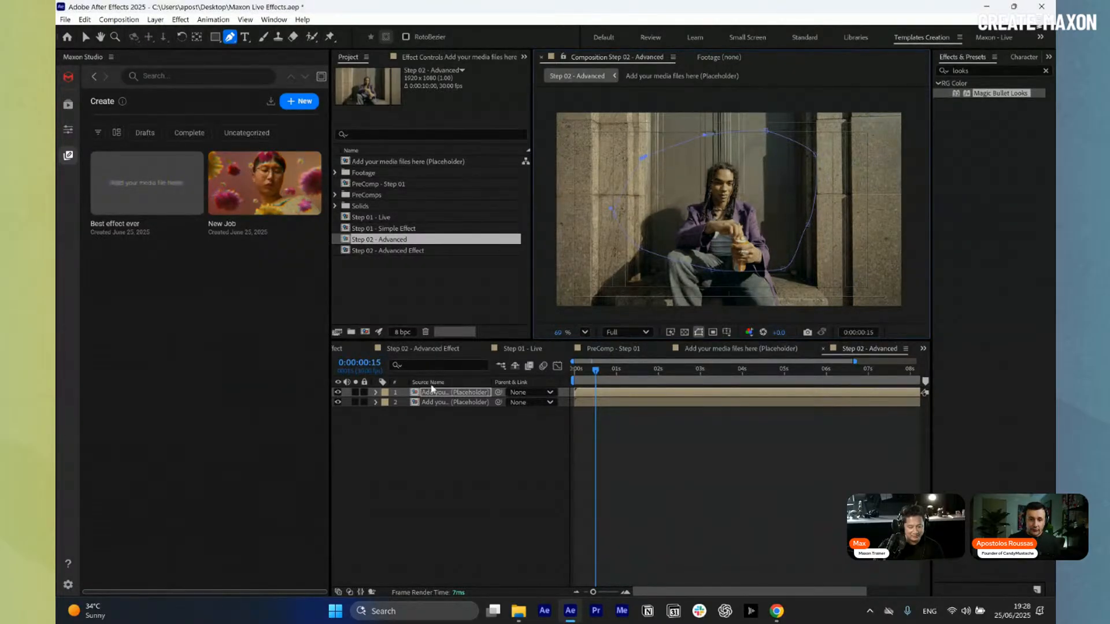
click(643, 159)
key(f)
key(f)
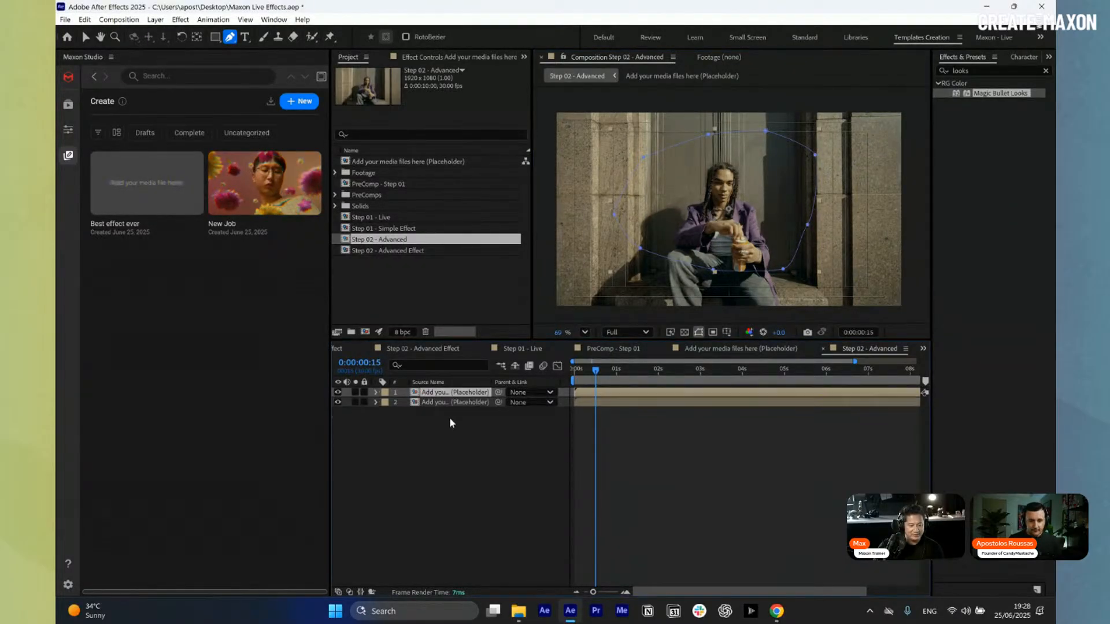
key(f)
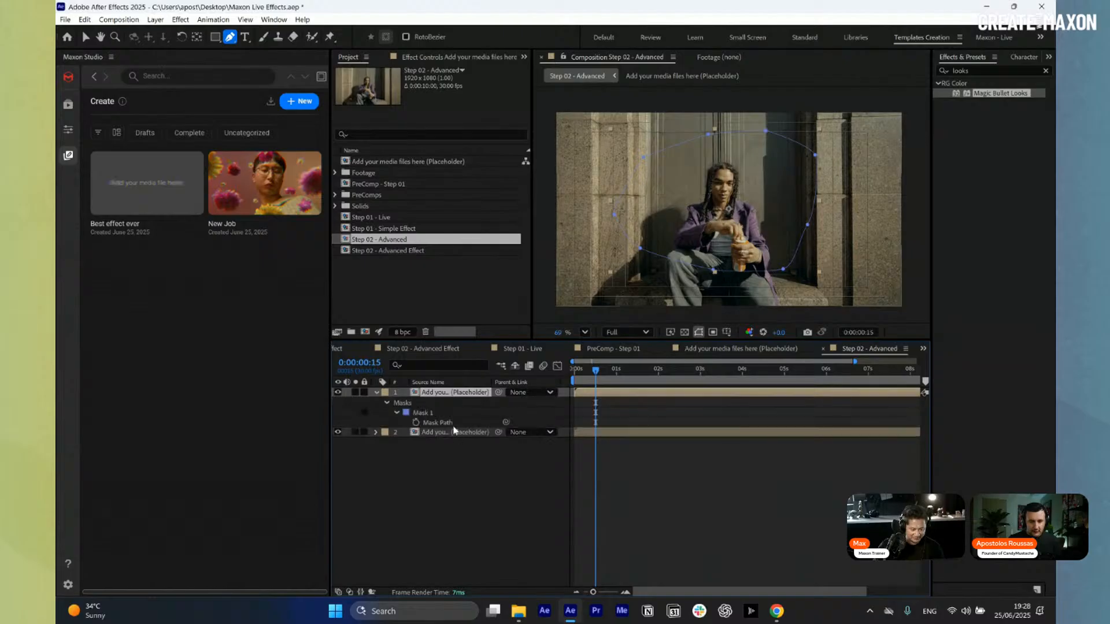
key(f)
key(ctrl+z)
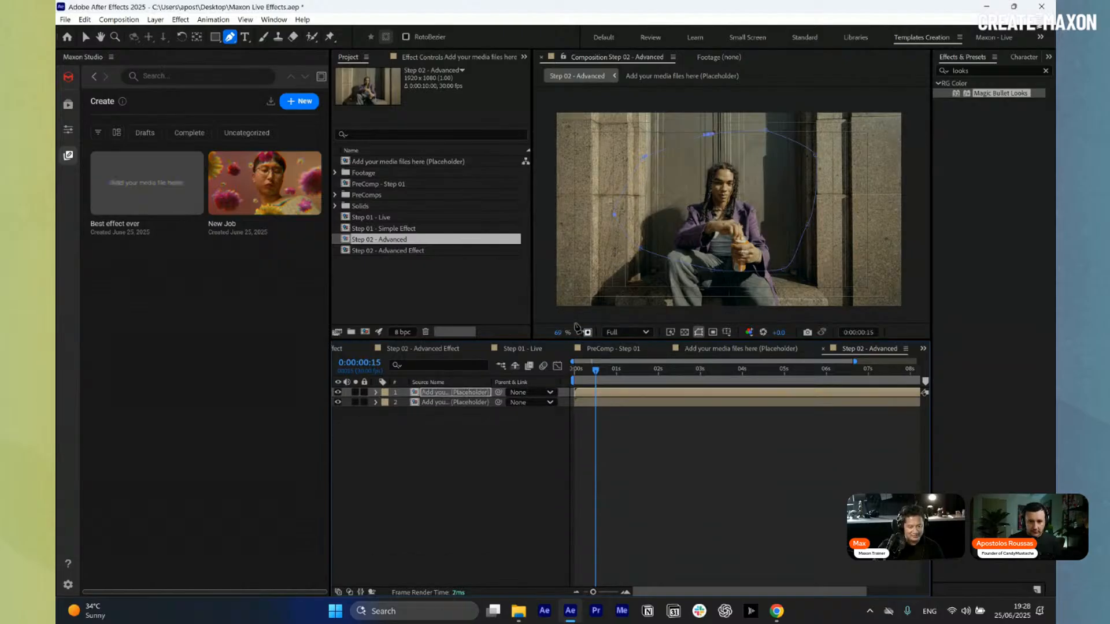
click(644, 160)
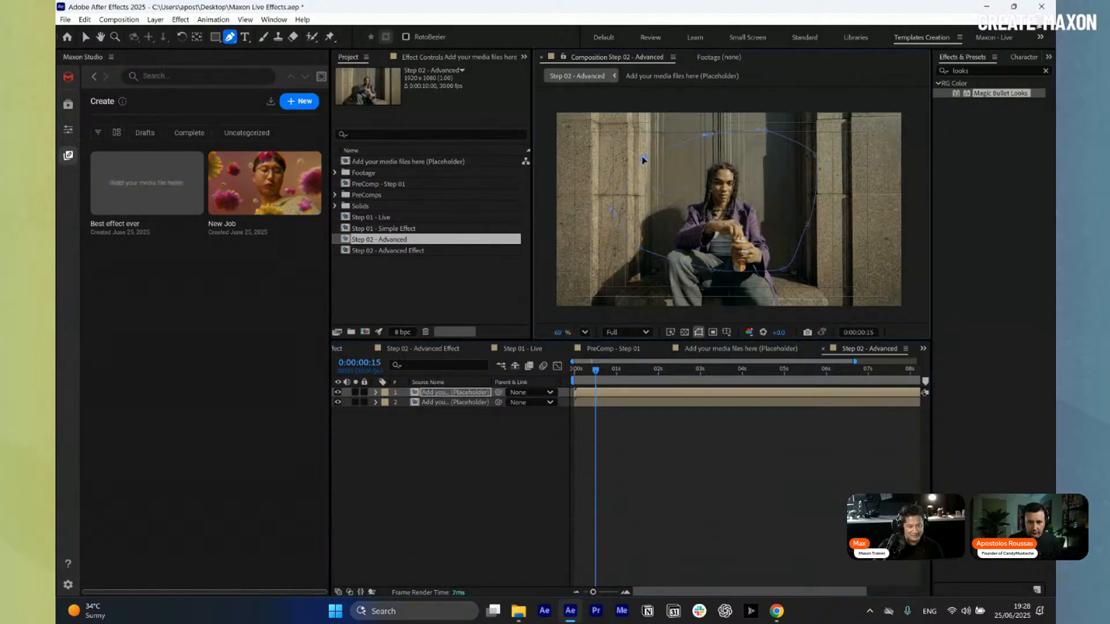
key(f)
key(f)
key(f)
key(f)
drag(656, 152, 661, 147)
click(429, 393)
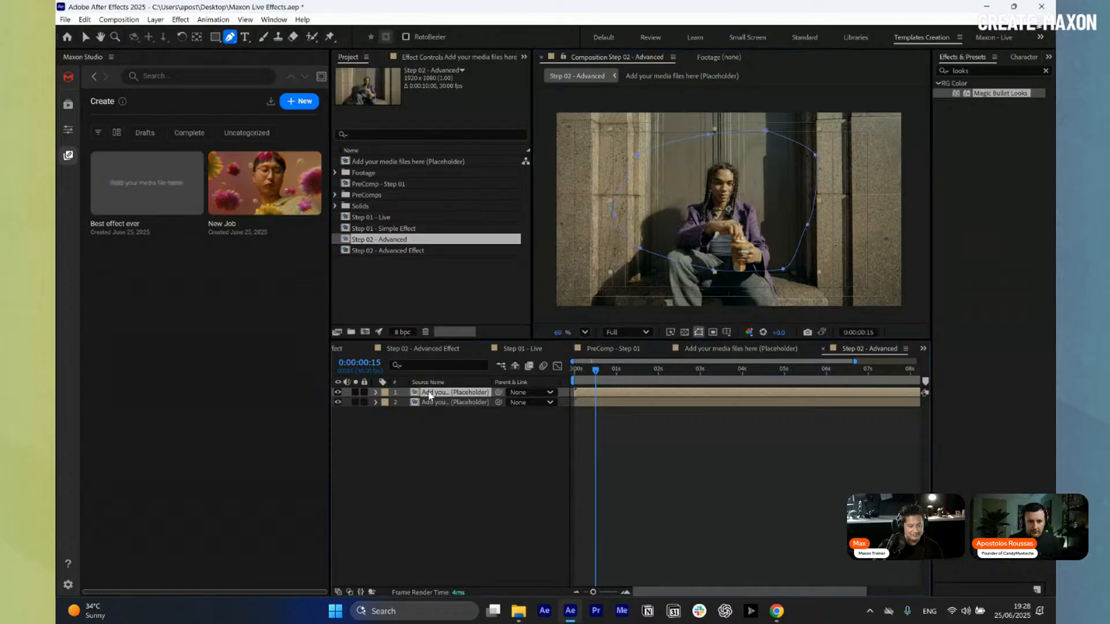
key(m)
click(429, 402)
key(Delete)
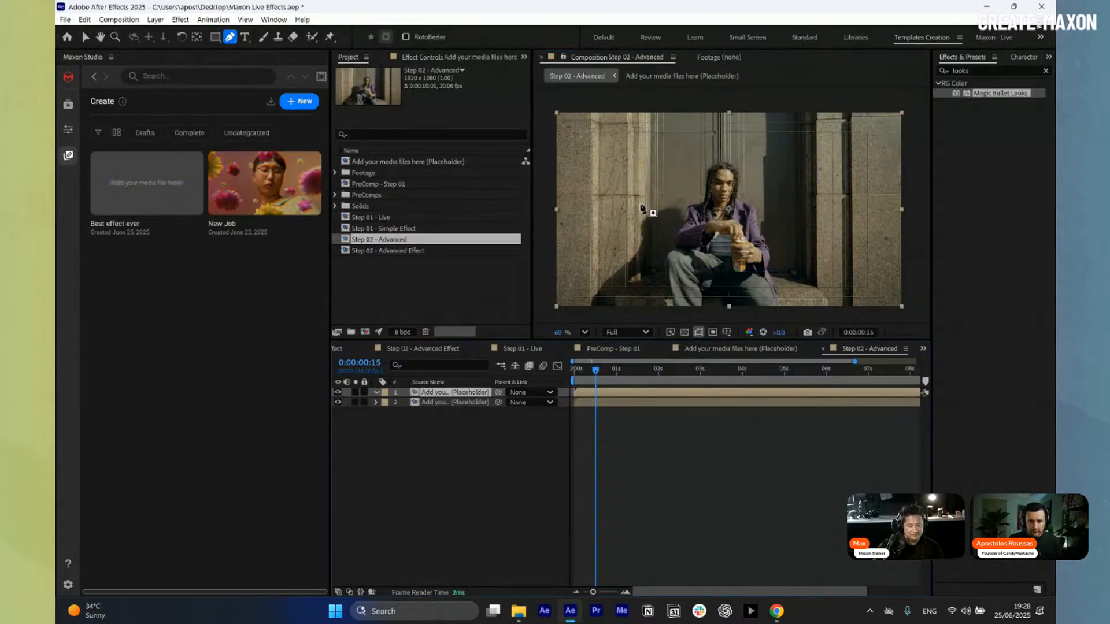
- Draw a closed, roughly oval Pen tool mask around the seated man on the top placeholder layer
click(632, 180)
click(629, 244)
click(697, 277)
click(792, 280)
click(825, 198)
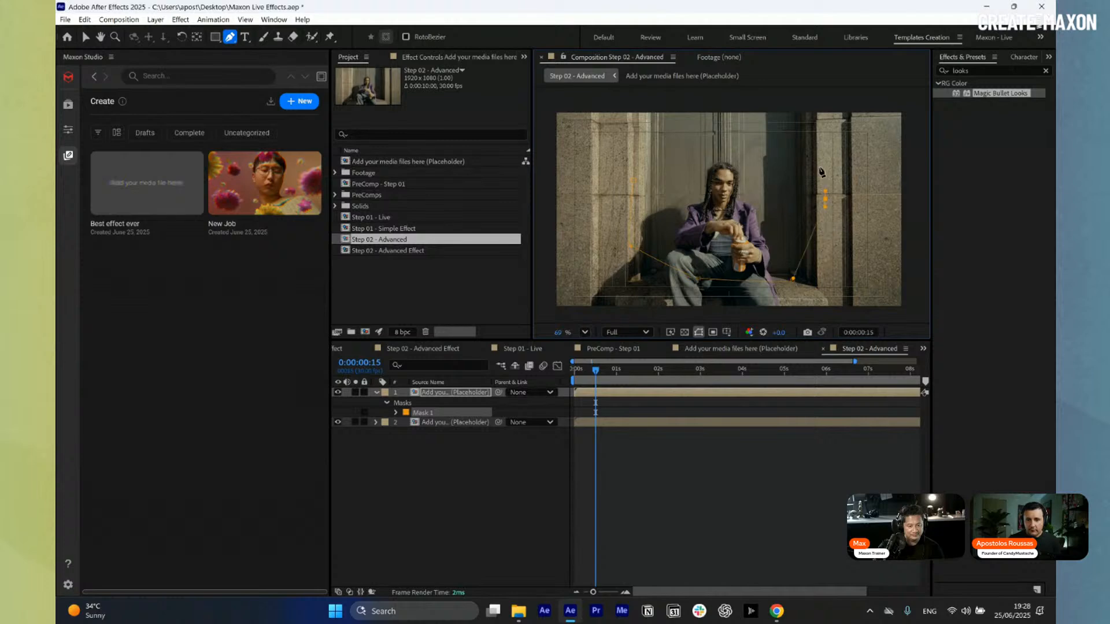
click(791, 138)
click(735, 124)
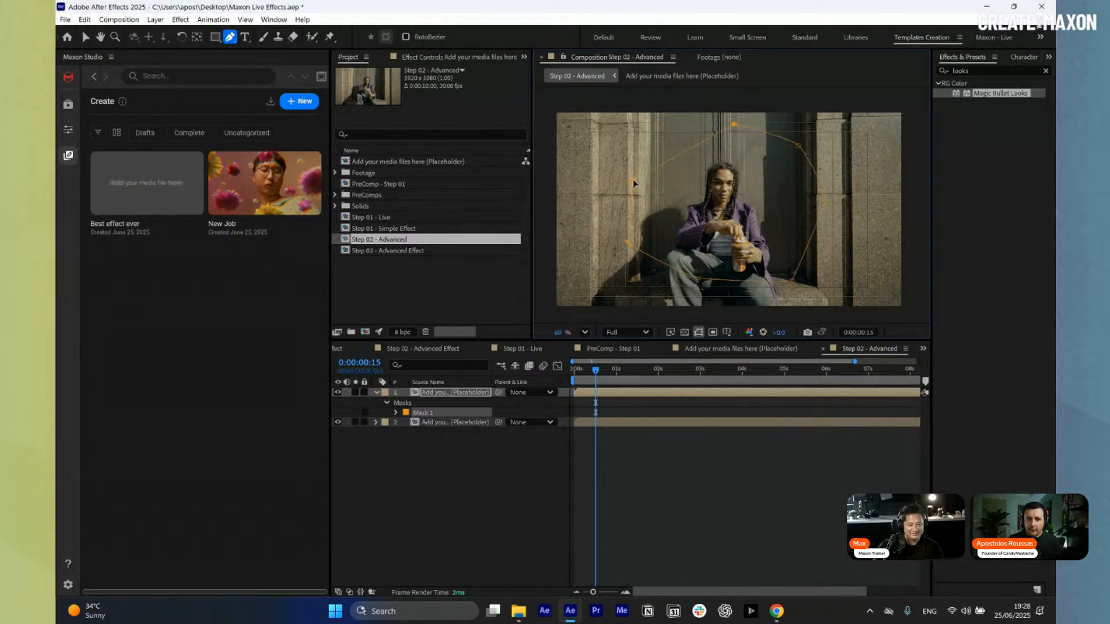
- Scale the masked top layer to 88% and move it into the upper-left corner of the frame
click(396, 413)
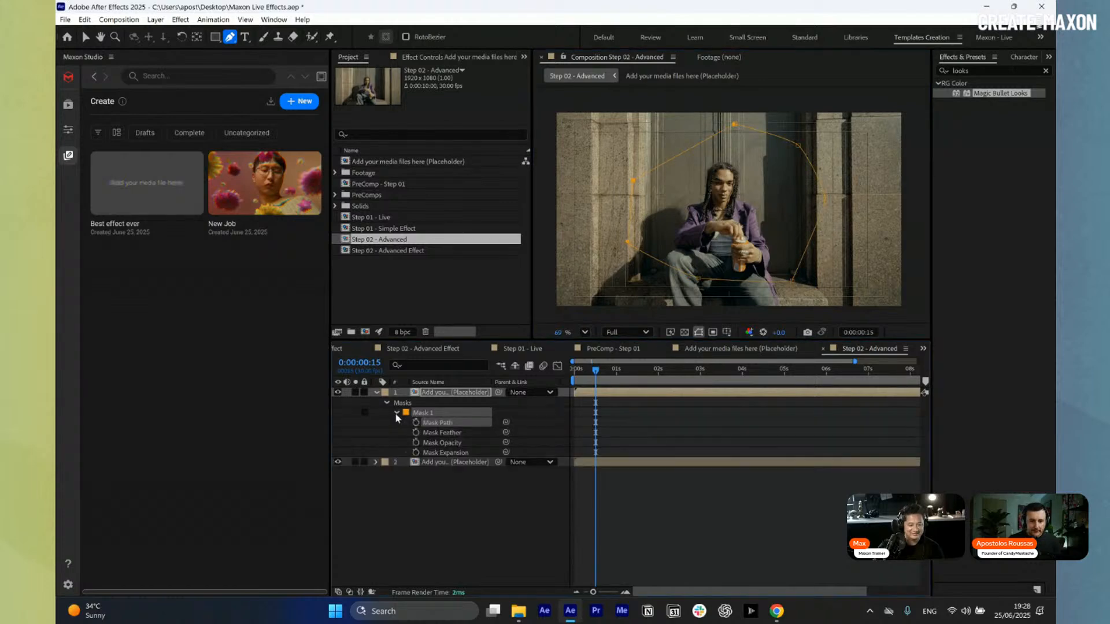
click(440, 395)
key(s)
key(s)
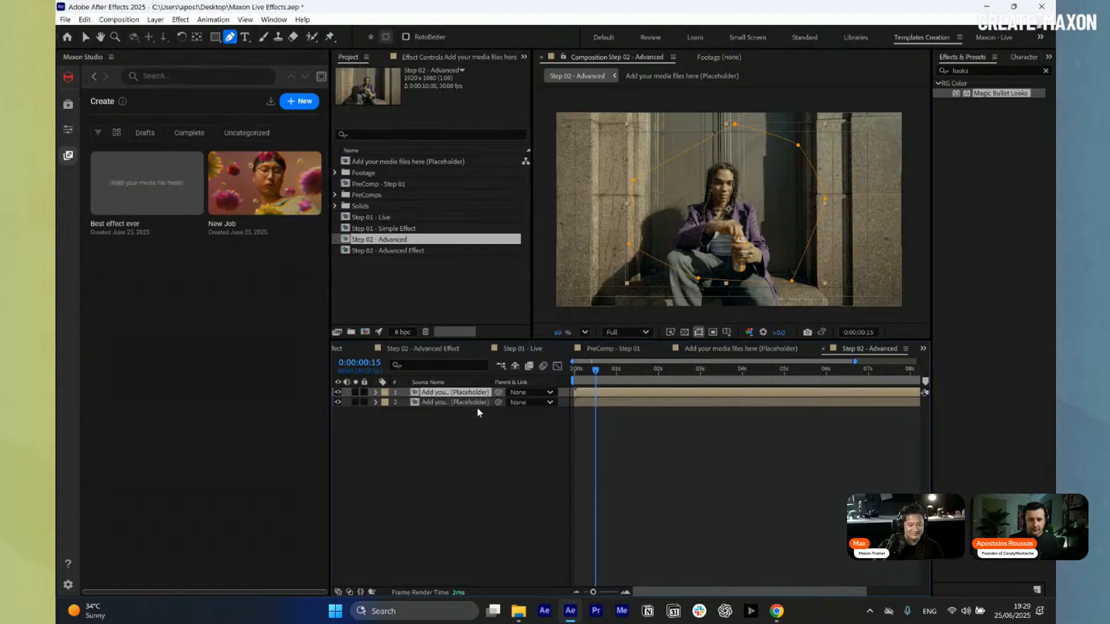
key(s)
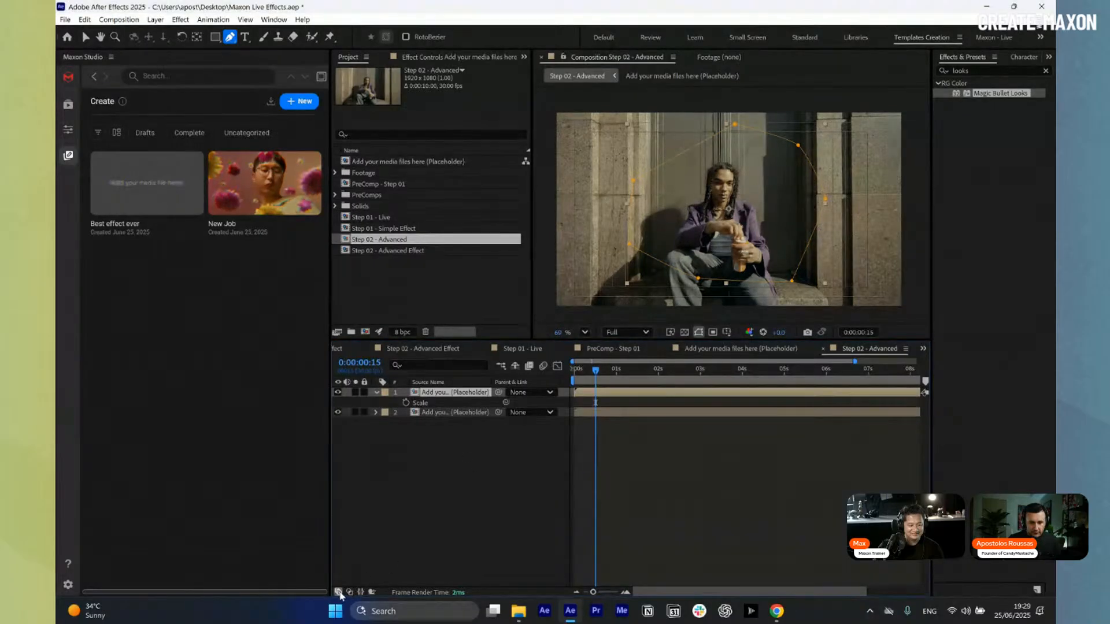
click(339, 592)
drag(513, 402, 499, 402)
key(v)
drag(723, 265, 601, 209)
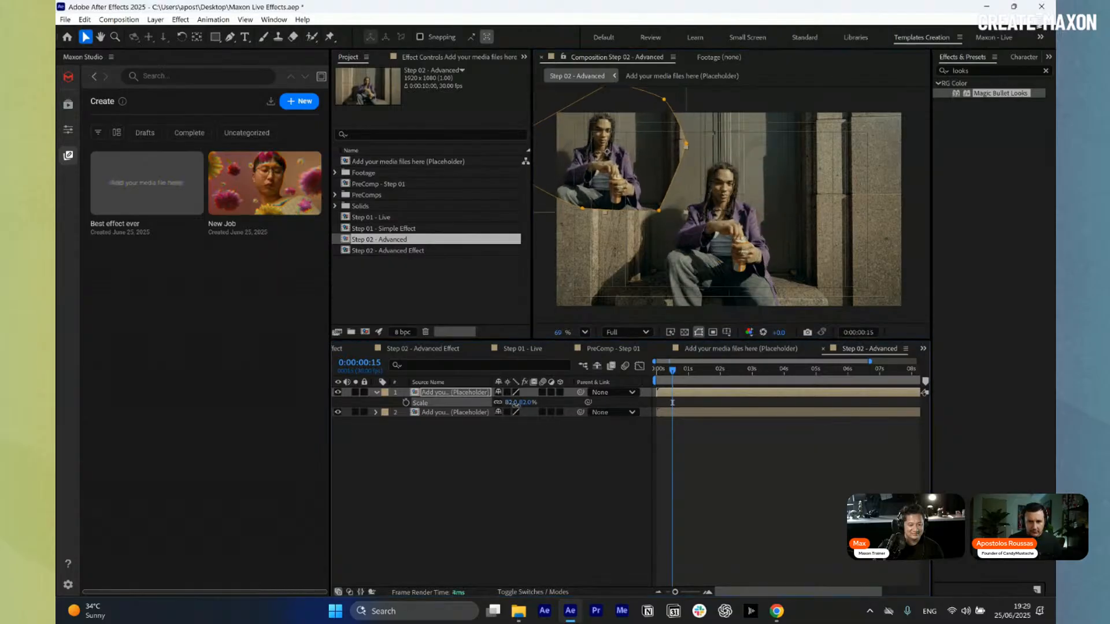
- Feather the masked layer's Mask 1 by about 94 pixels and collapse the layer's properties
key(f)
drag(513, 415, 555, 416)
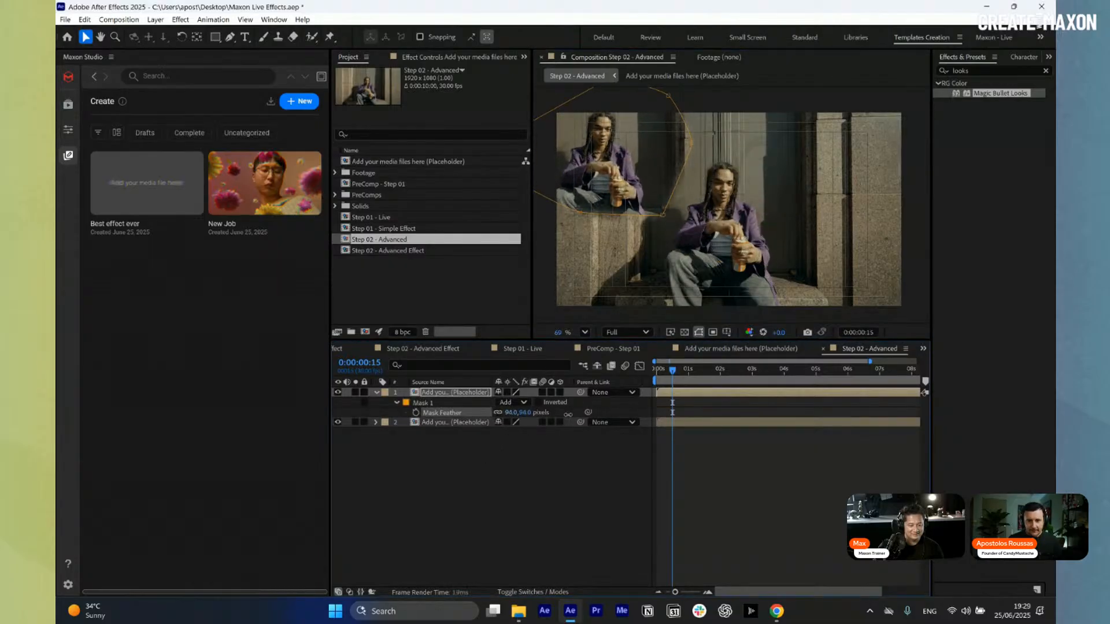
click(545, 478)
click(377, 394)
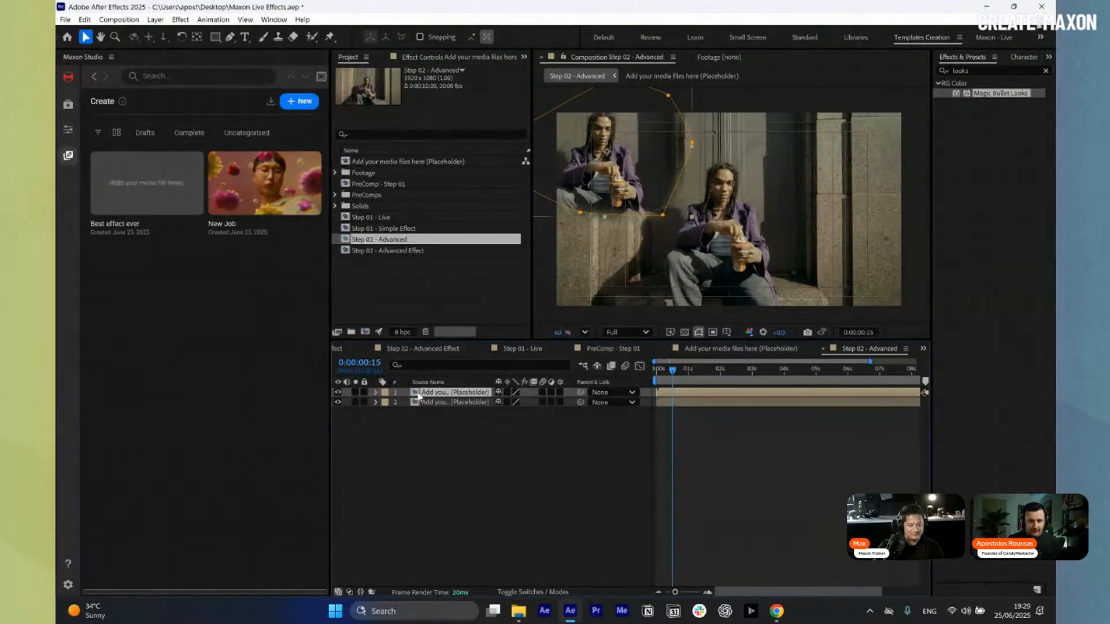
- Duplicate the masked layer three times and place the copies in the frame's other three corners
key(ctrl+d)
drag(642, 162, 809, 185)
key(ctrl+d)
key(ctrl+d)
- Mirror the upper-right copy horizontally by setting its scale to -88, 88%
click(481, 403)
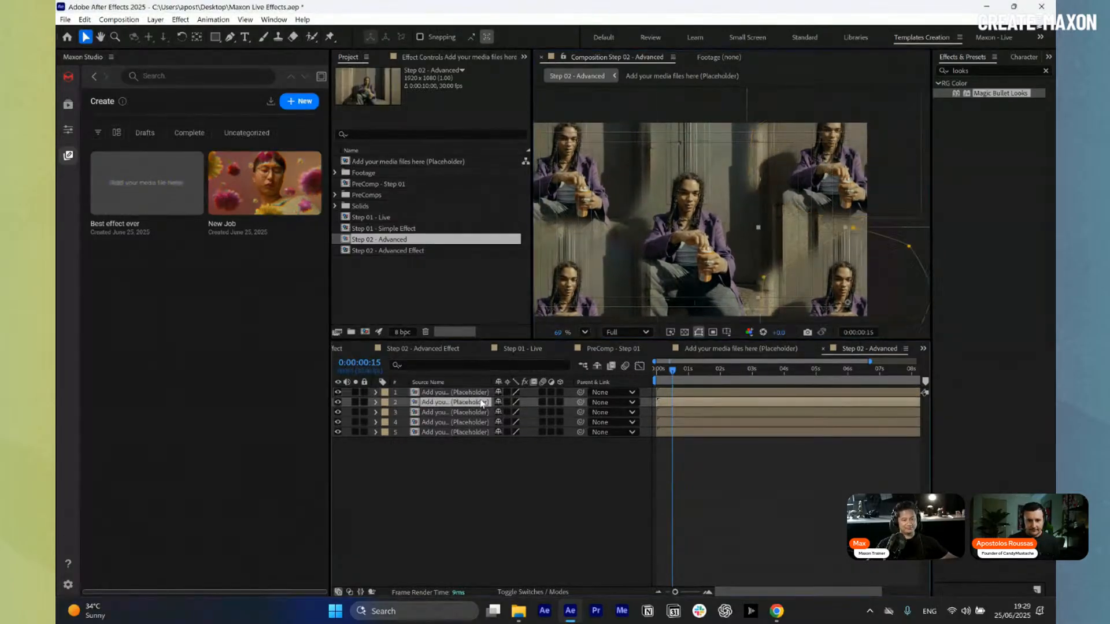
click(480, 392)
key(s)
click(514, 402)
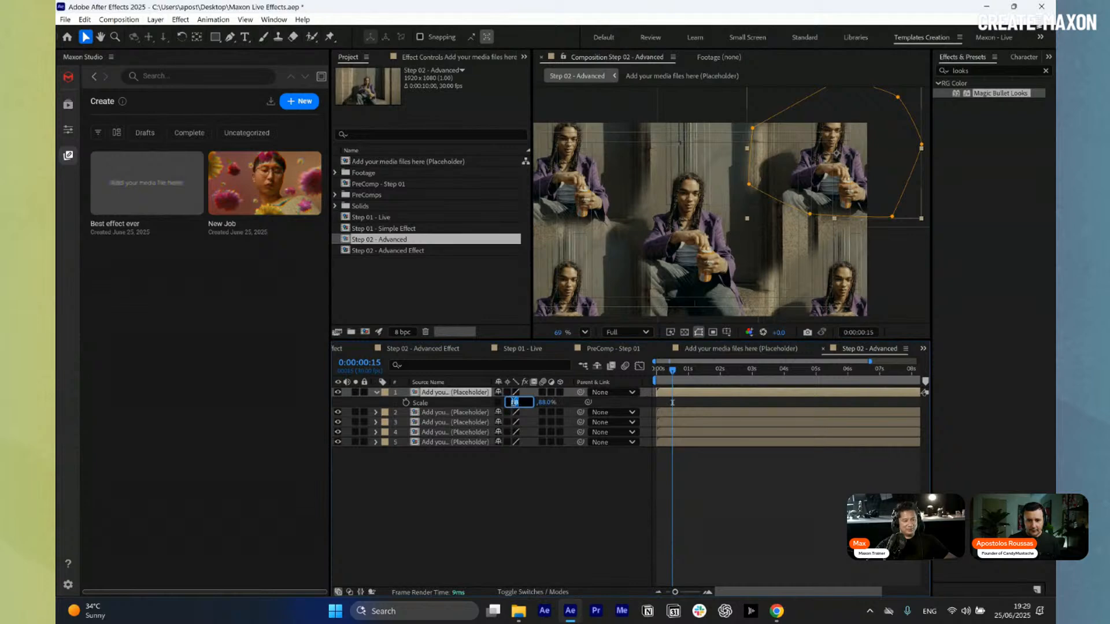
key(Return)
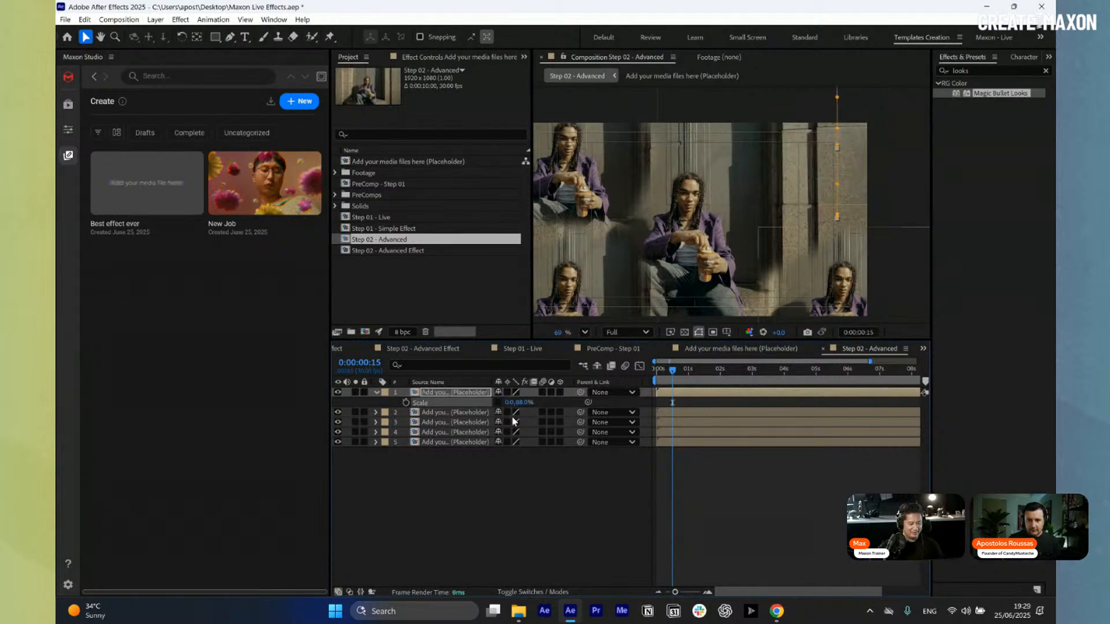
click(513, 402)
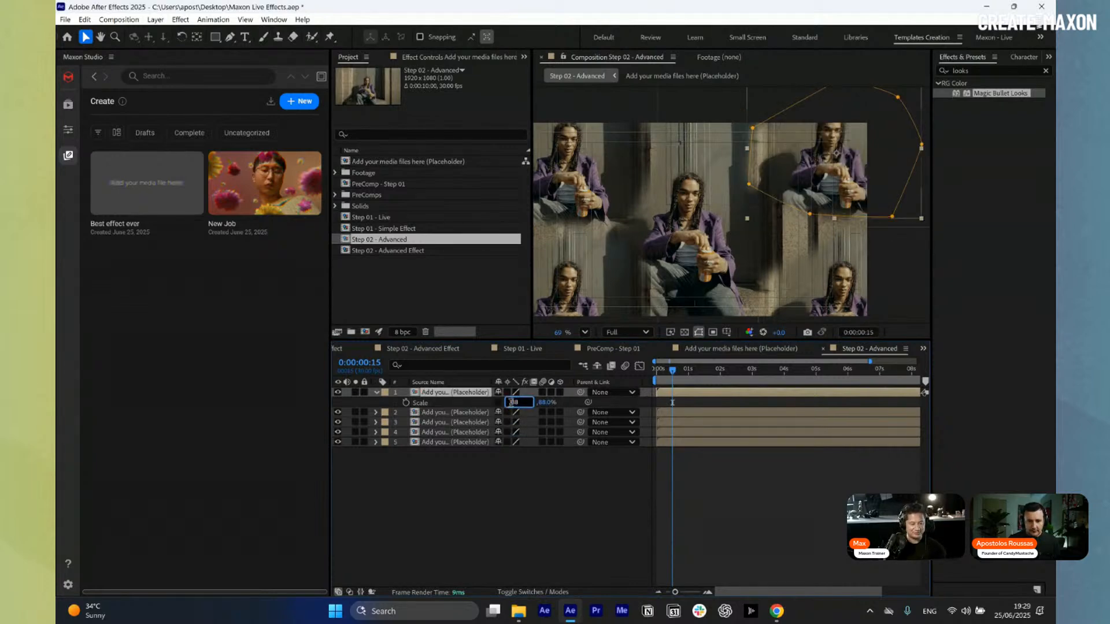
text(-88)
key(Return)
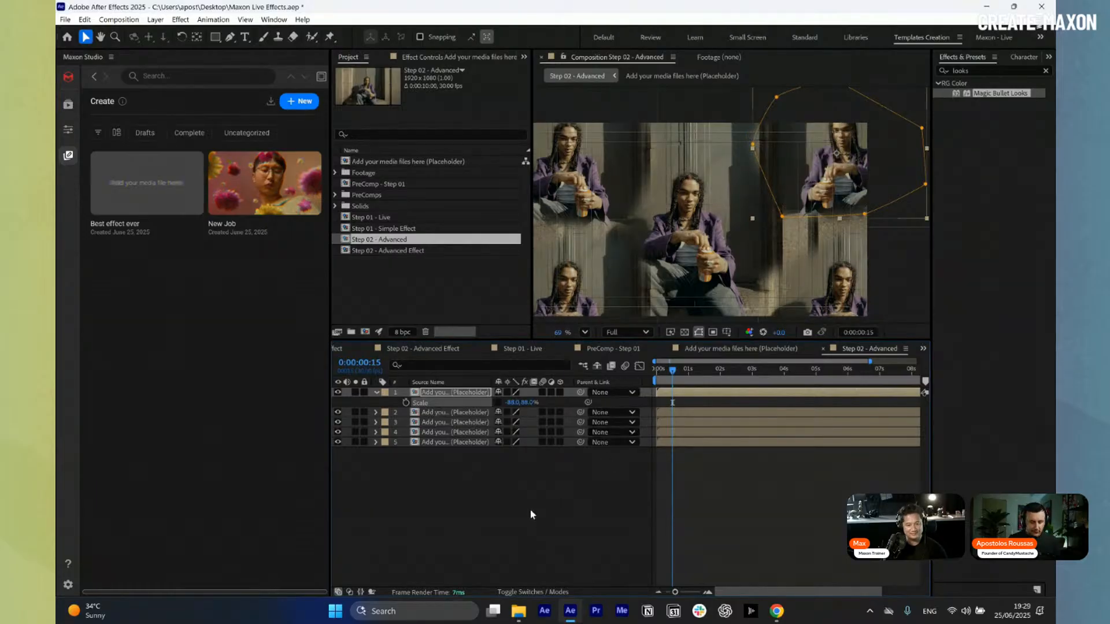
- Mirror the lower-left copy horizontally by setting its scale to -88, 88%
click(705, 237)
drag(704, 229, 772, 163)
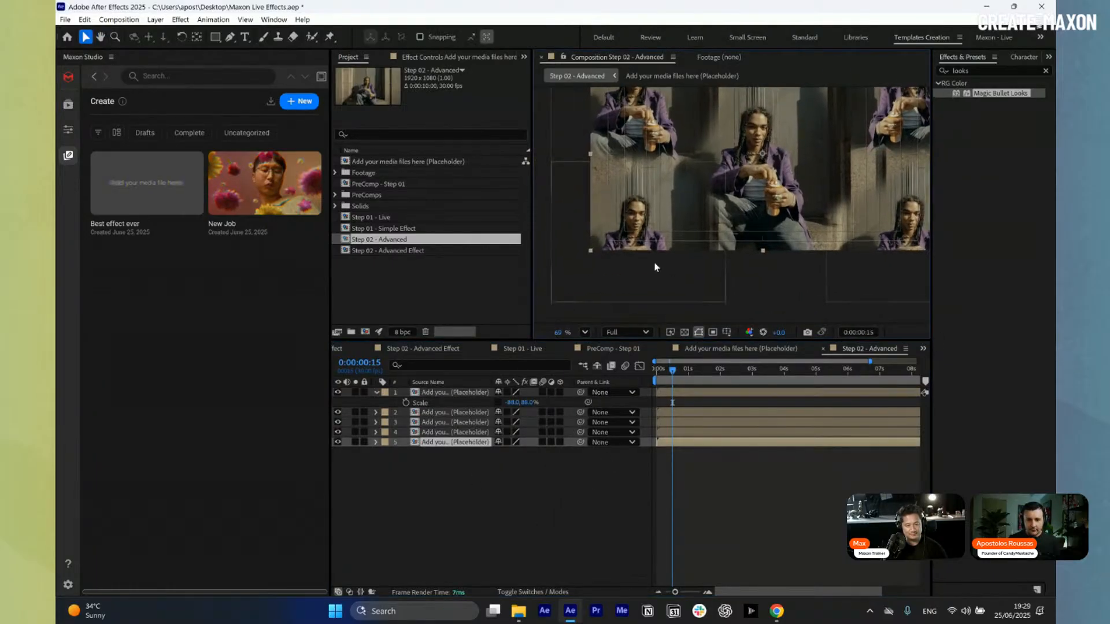
click(455, 422)
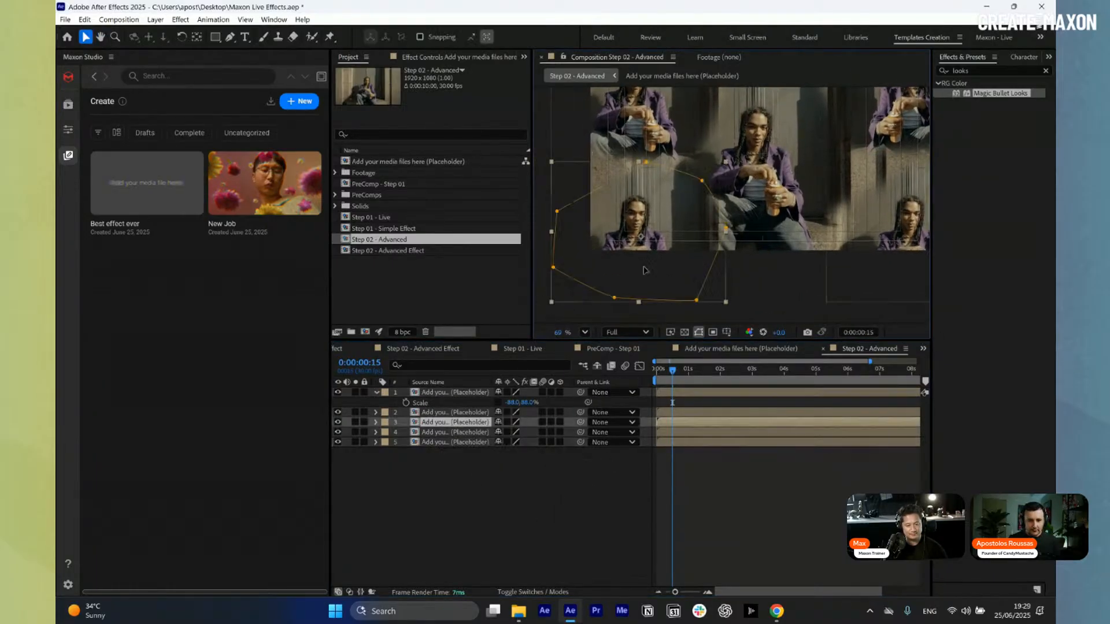
key(s)
click(511, 433)
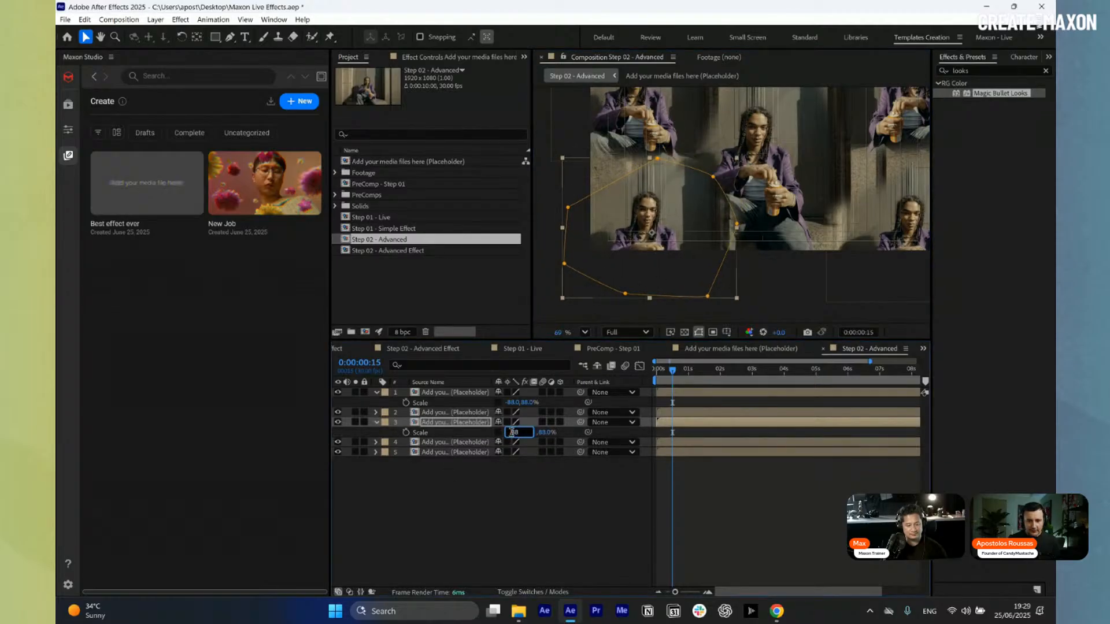
text(-88)
click(501, 481)
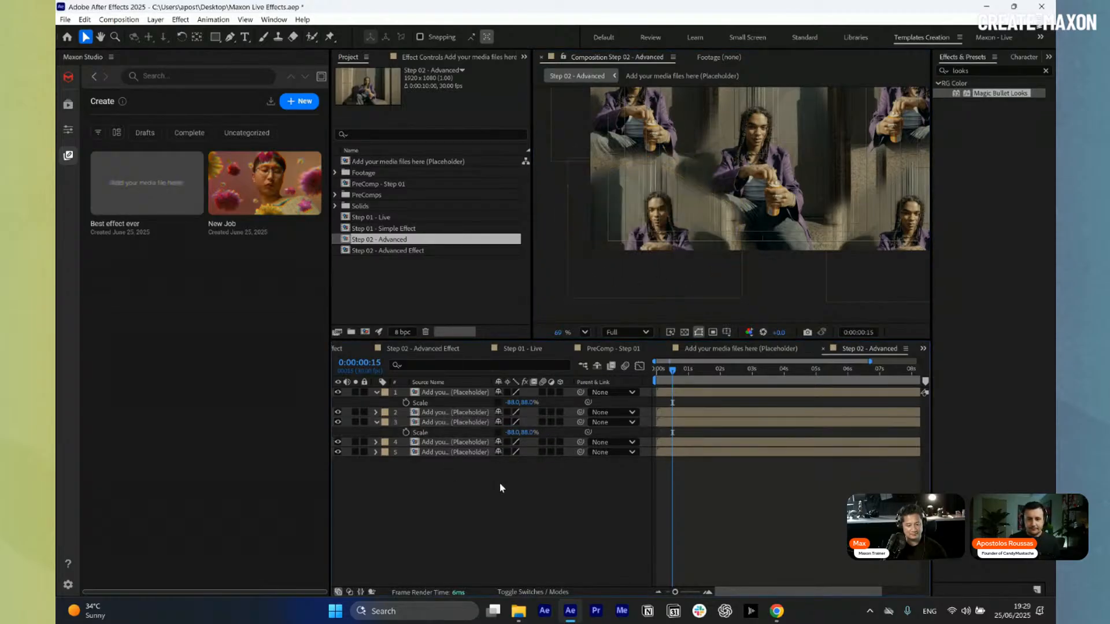
- Fine-tune the positions of the two lower masked copies, and scrub to 0:00:02:24 to check the collage
drag(818, 208, 760, 242)
click(607, 266)
click(846, 270)
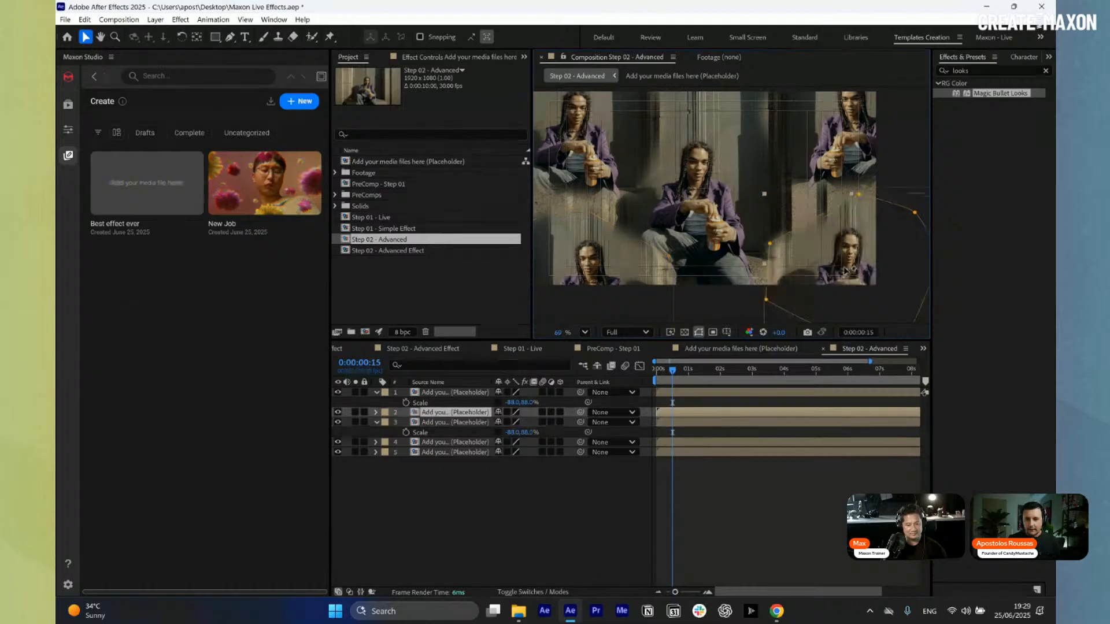
drag(845, 271, 874, 298)
click(487, 460)
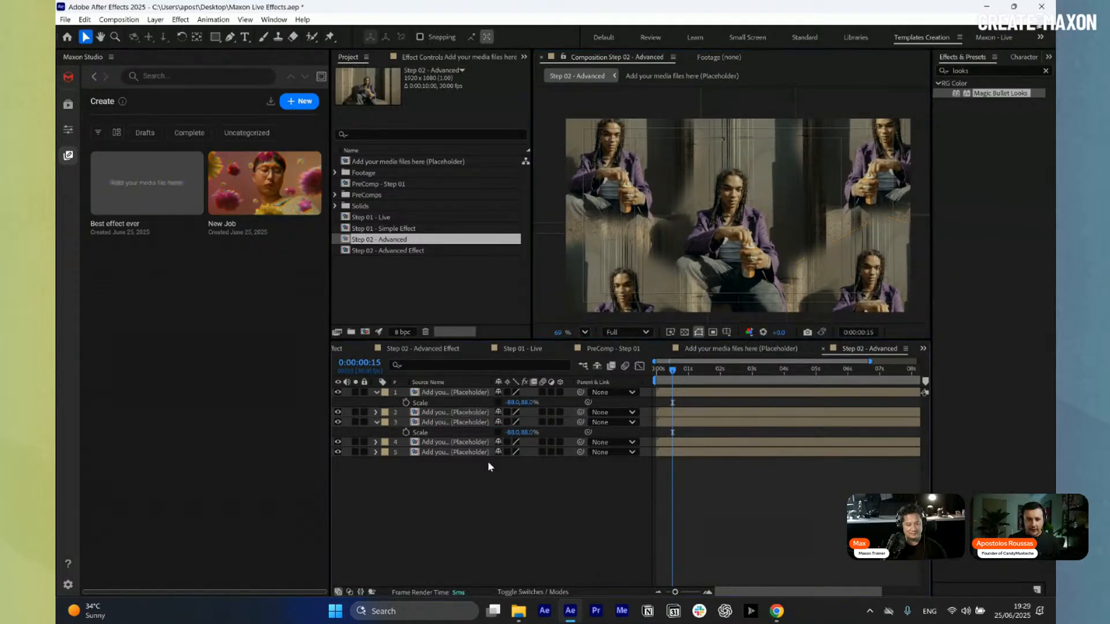
drag(710, 372, 745, 391)
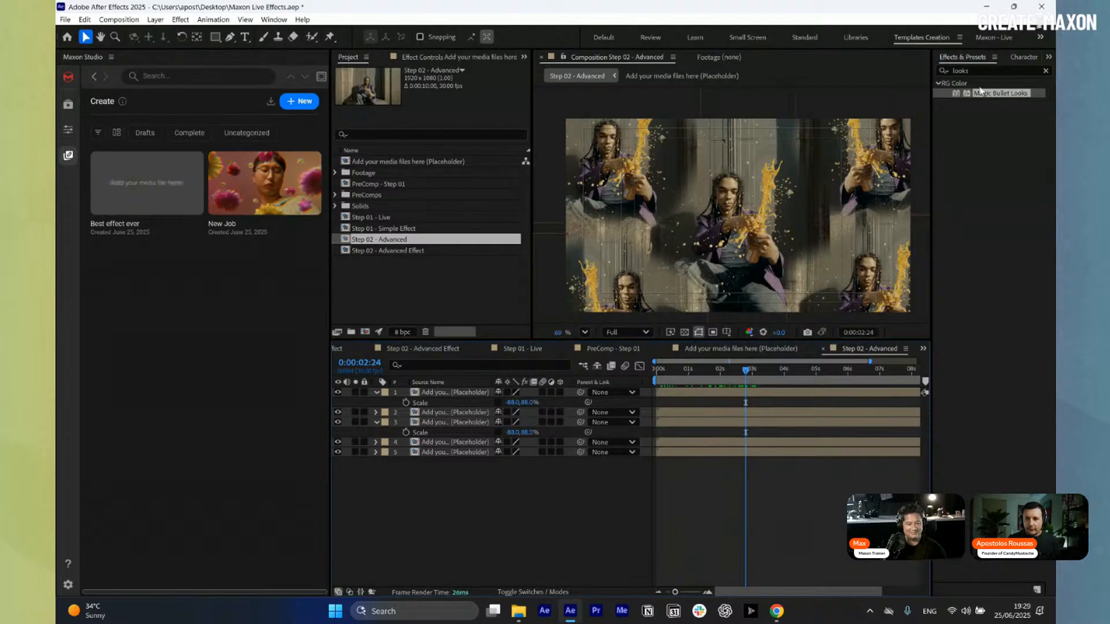
- Search the effects for "shake" and apply uni.Camera Shake to the top placeholder layer
click(956, 72)
drag(973, 72, 914, 82)
text(shake)
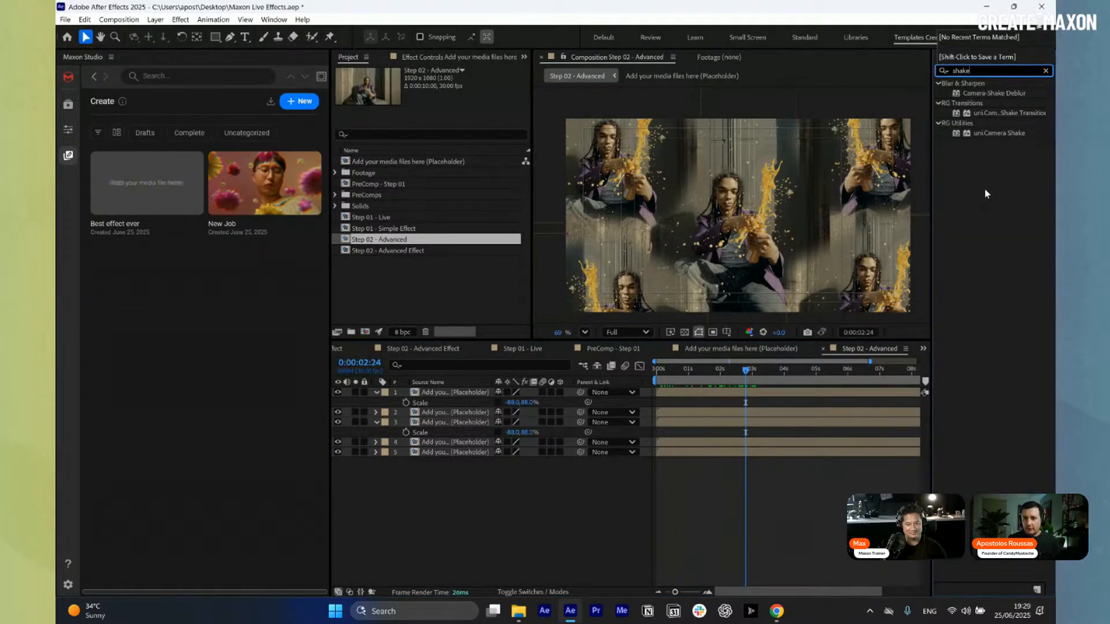
drag(1002, 133, 450, 399)
- Set the top placeholder's Camera Shake frequency to 0.4 and shake amount to 35%, and play the composition to check the motion
drag(743, 373, 801, 391)
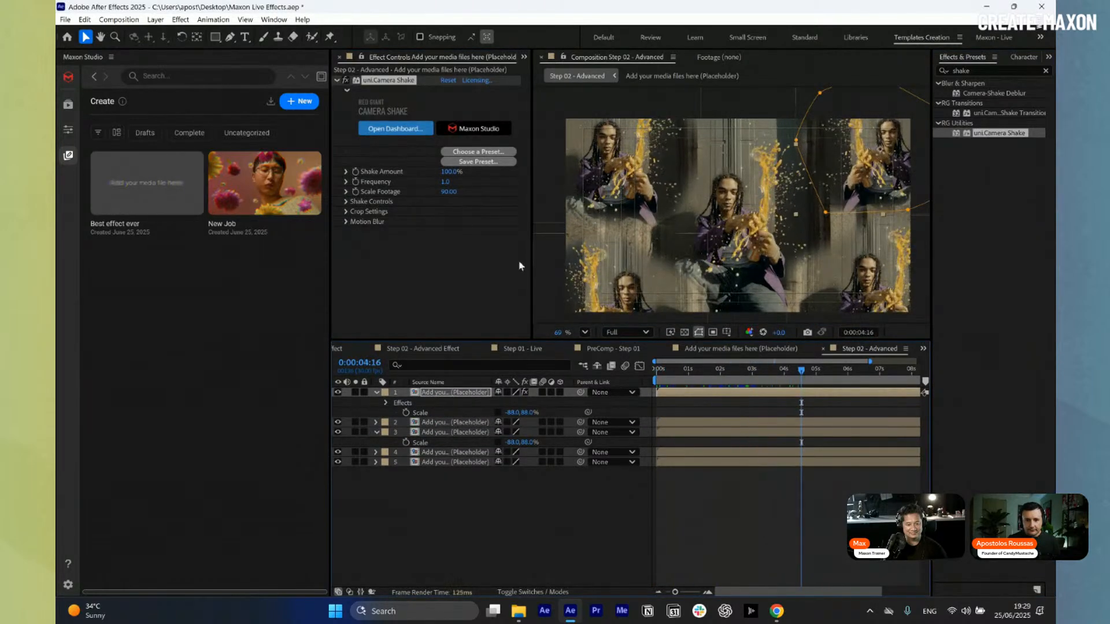
click(445, 181)
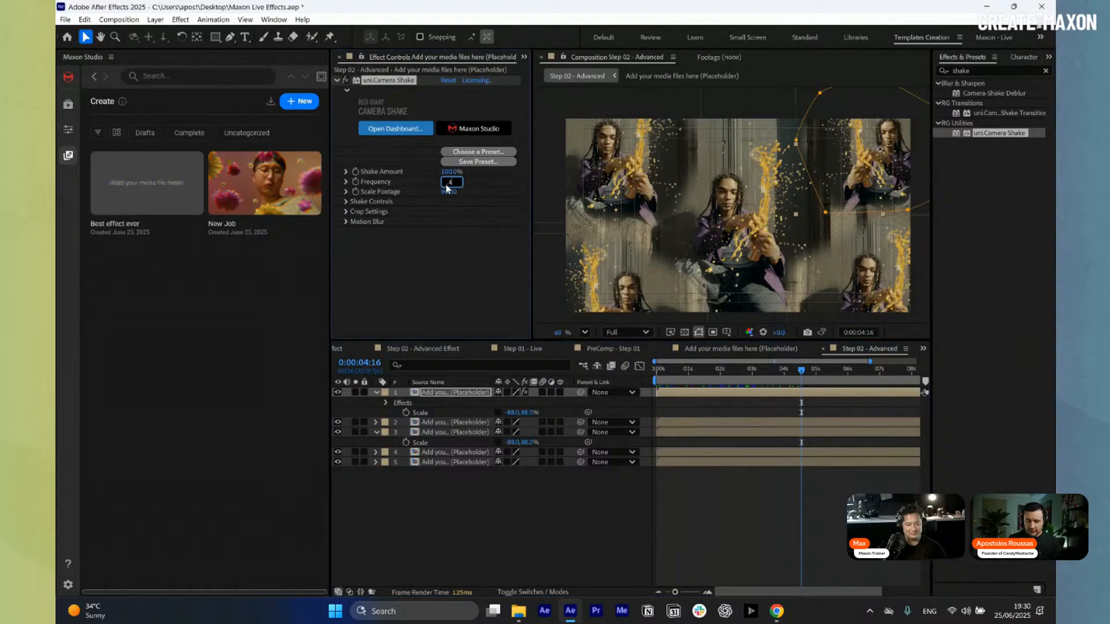
click(435, 270)
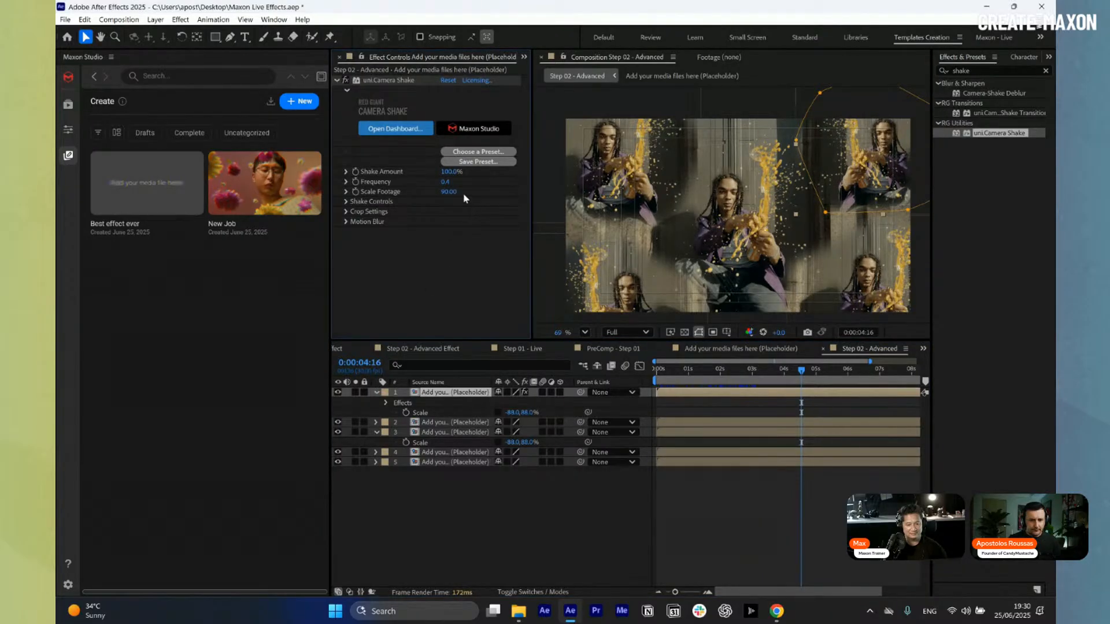
click(450, 172)
text(3)
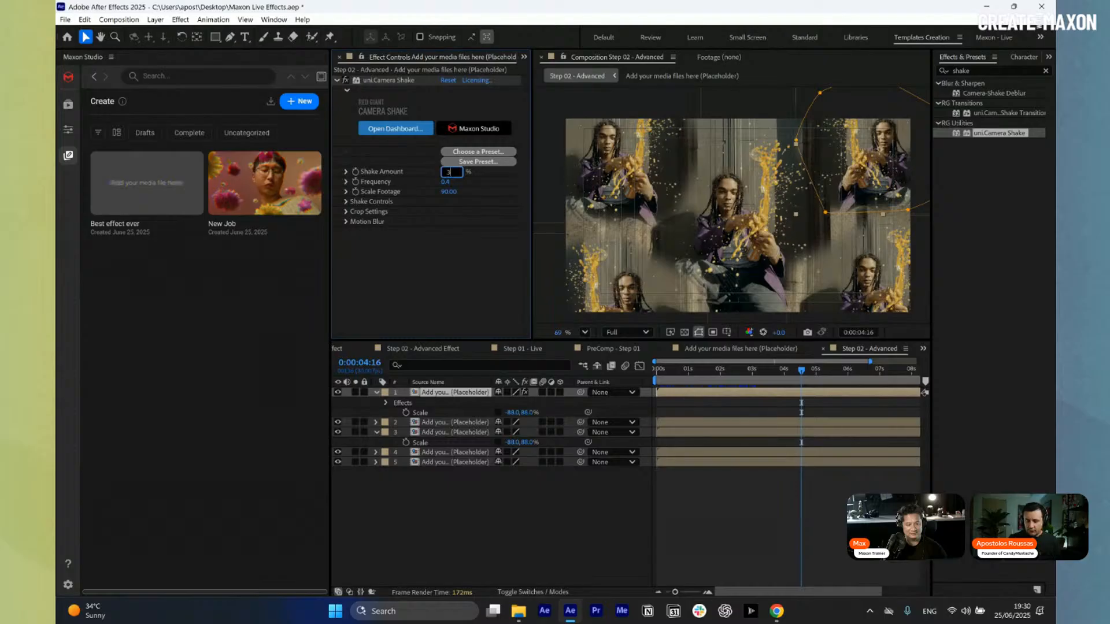
text(5)
key(Return)
click(733, 370)
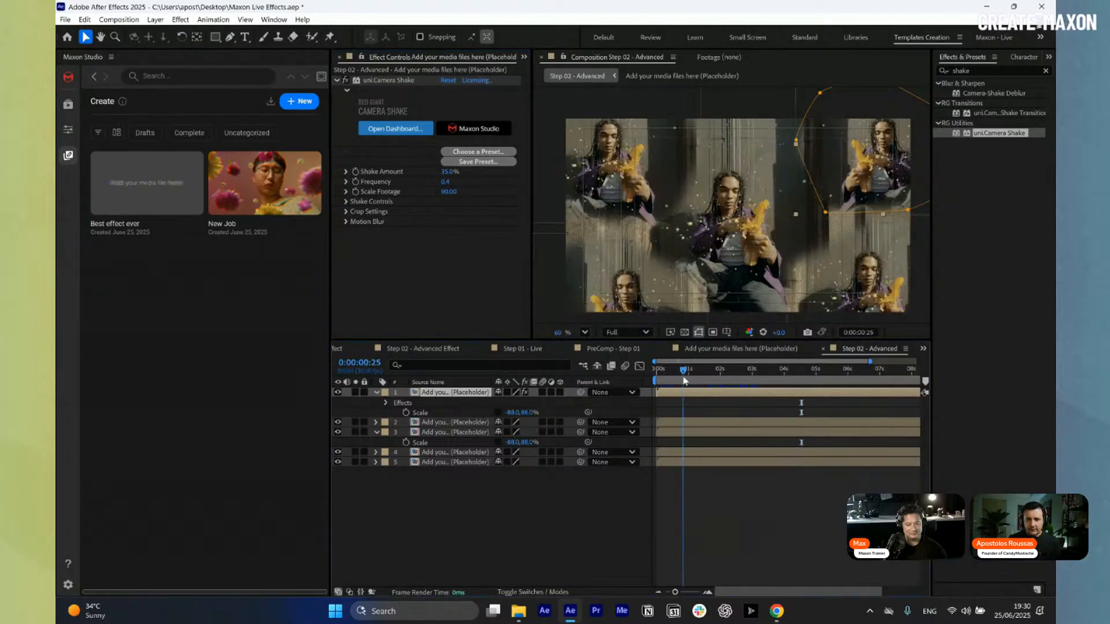
key(space)
- Raise the top placeholder's Camera Shake amount to 75%, scrubbing to 0:00:01:22 to check it
drag(446, 172, 460, 174)
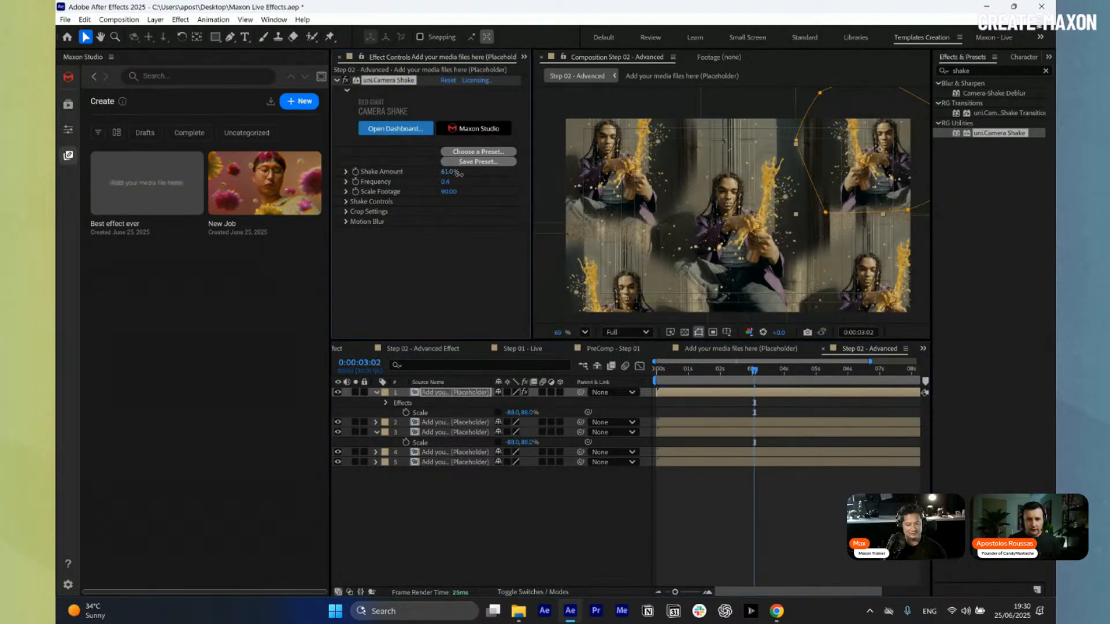
drag(754, 371, 712, 392)
mouse_move(448, 173)
mouse_down()
mouse_move(461, 173)
mouse_move(446, 173)
mouse_up()
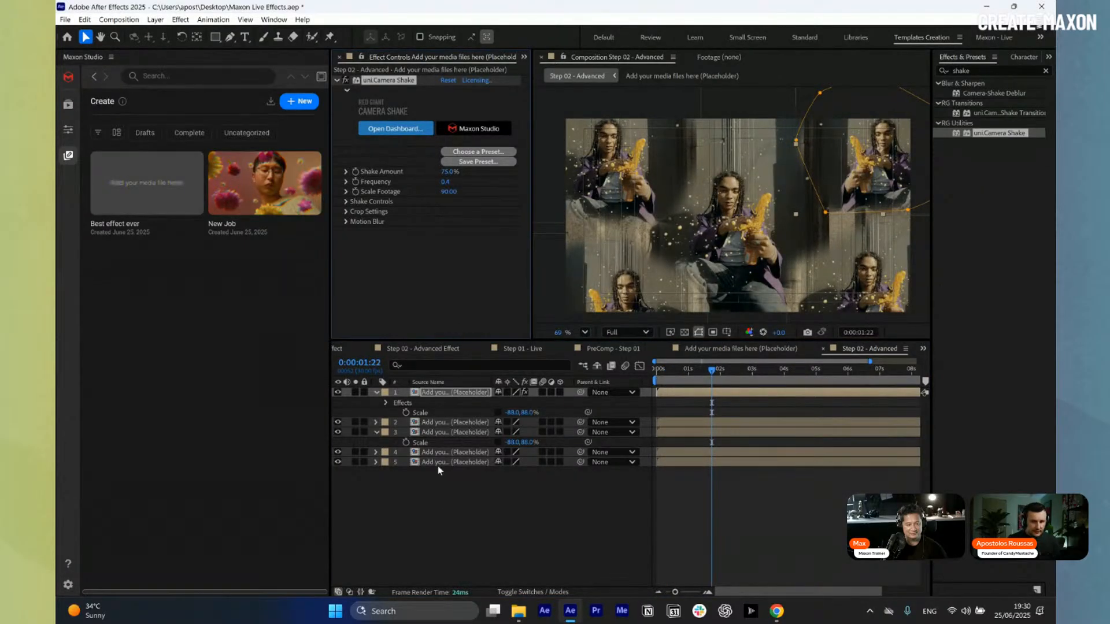
- Paste the Camera Shake effect onto the other three masked placeholder copies, and scrub to 0:00:04:07 to check the collage
click(451, 422)
shift+click(453, 462)
key(ctrl+v)
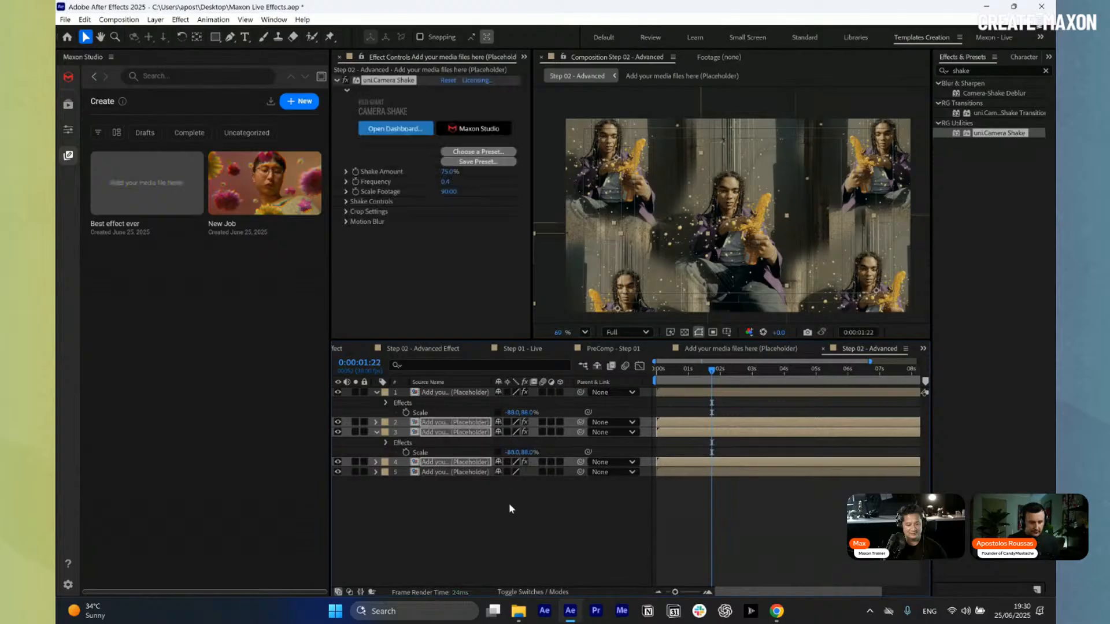
click(510, 505)
drag(712, 382, 792, 382)
- Collapse the expanded properties of all layers in the timeline and clear the selection
key(ctrl+a)
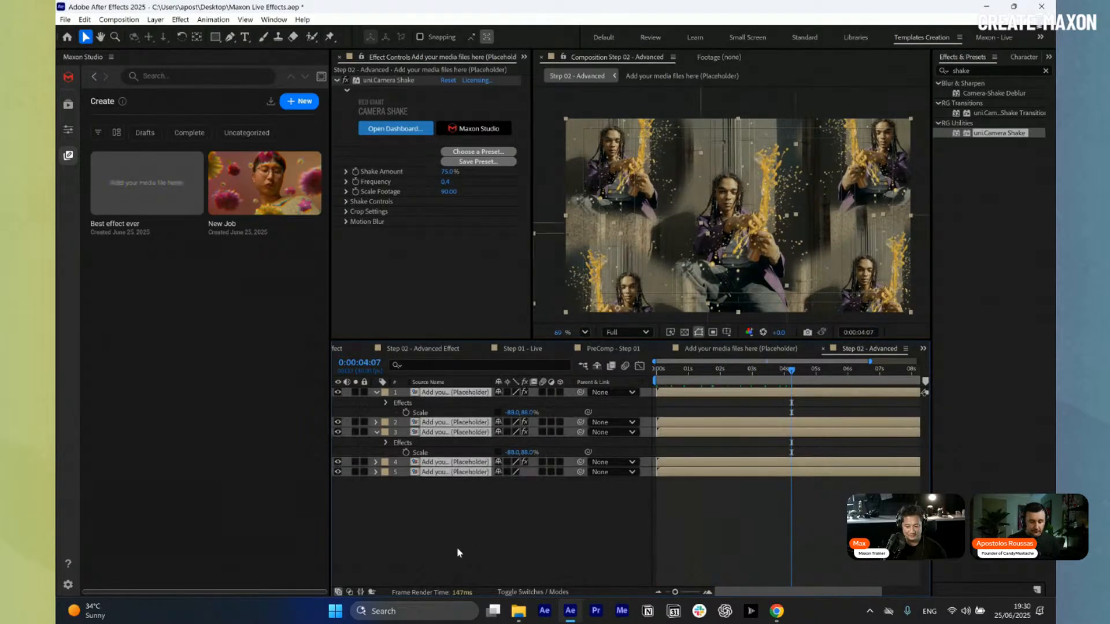
key(u)
click(502, 531)
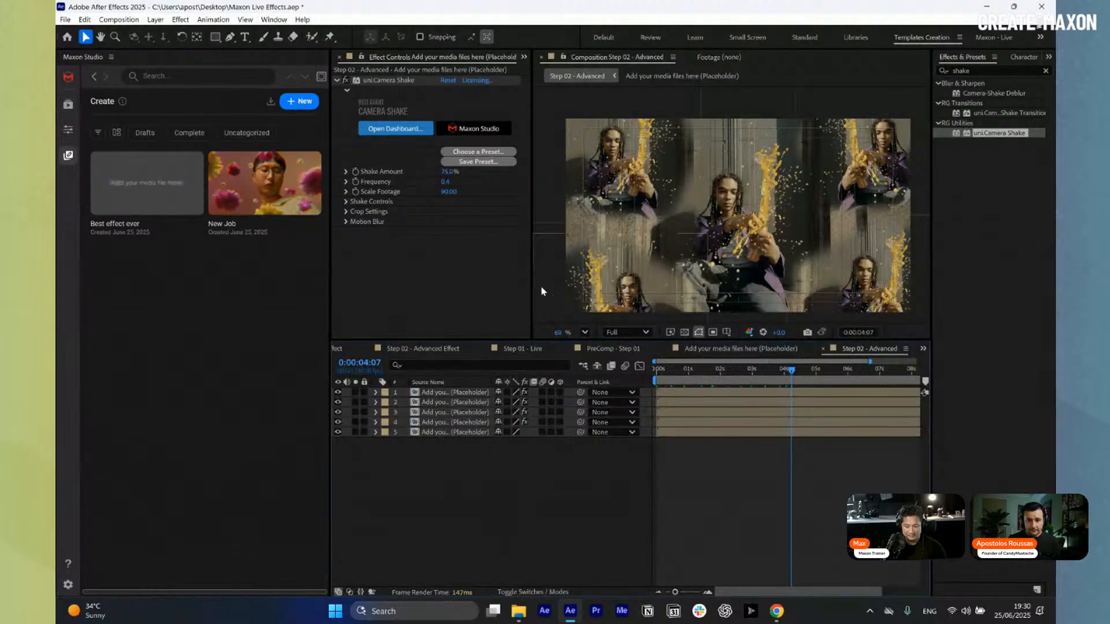
- Add an adjustment layer above all the placeholder layers and name it Effect 01
key(ctrl+alt+y)
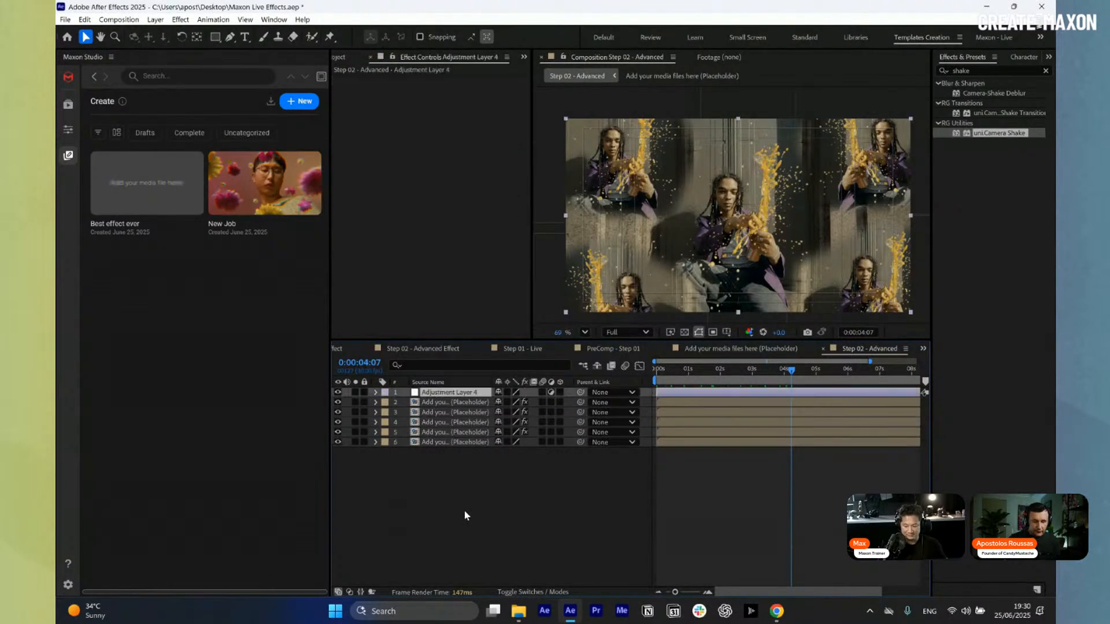
key(Return)
text(Effect 01)
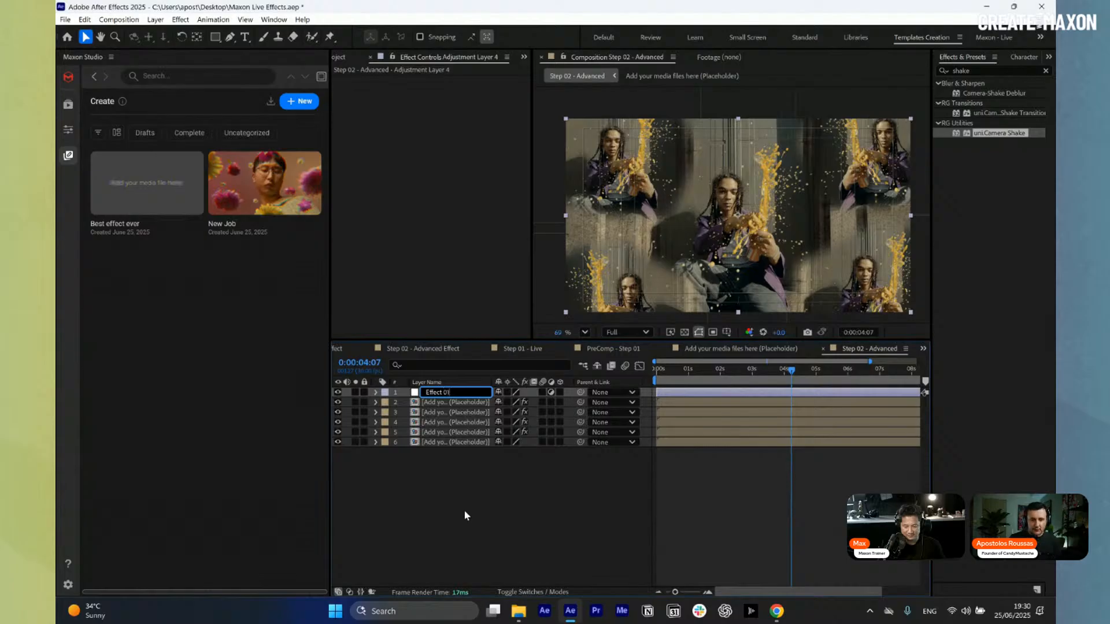
key(Return)
- Search the effects for "Chrom" and apply uni.Chromatic Aberration to the Effect 01 adjustment layer
click(948, 70)
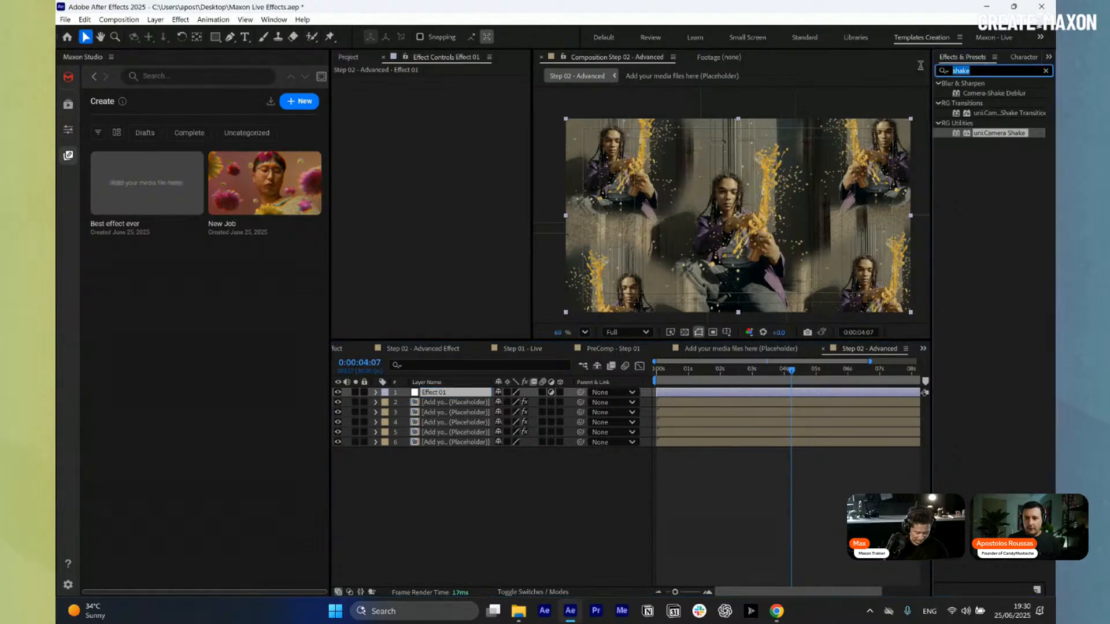
text(Chrom)
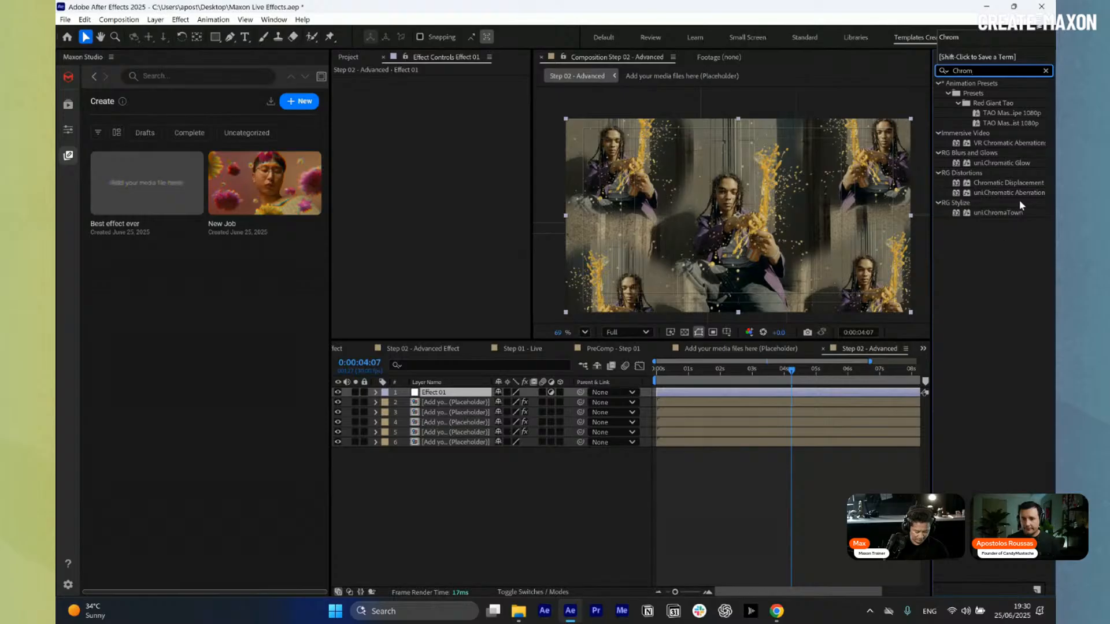
drag(1009, 192, 457, 393)
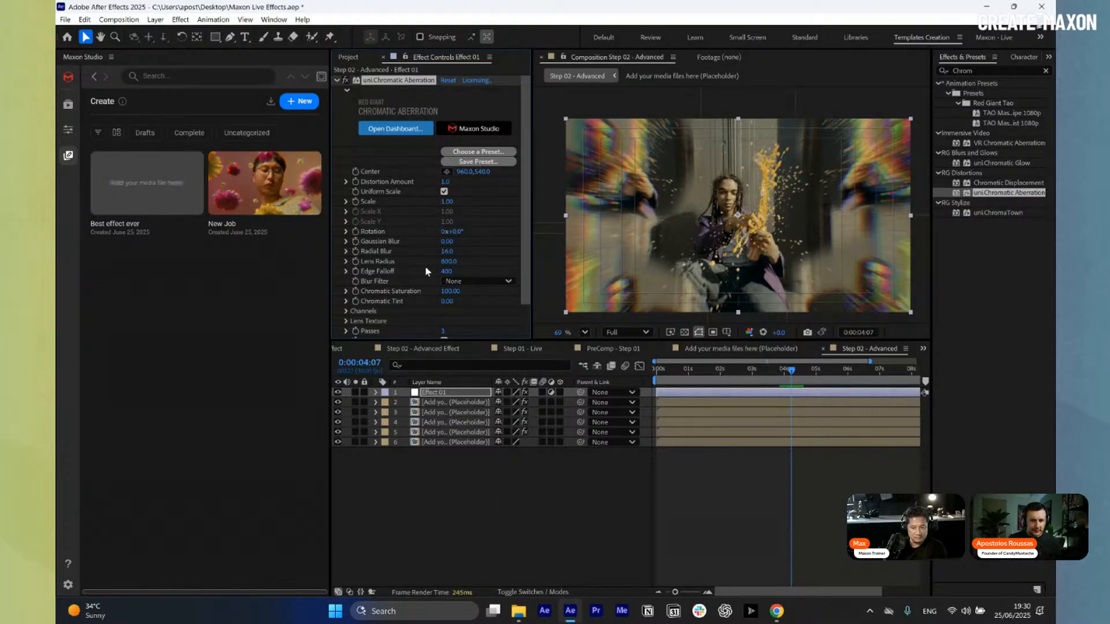
- Set the Chromatic Aberration's Radial Blur to 17.0 on Effect 01, keeping the Distortion Amount at 1.0
scroll(453, 248, down, 1)
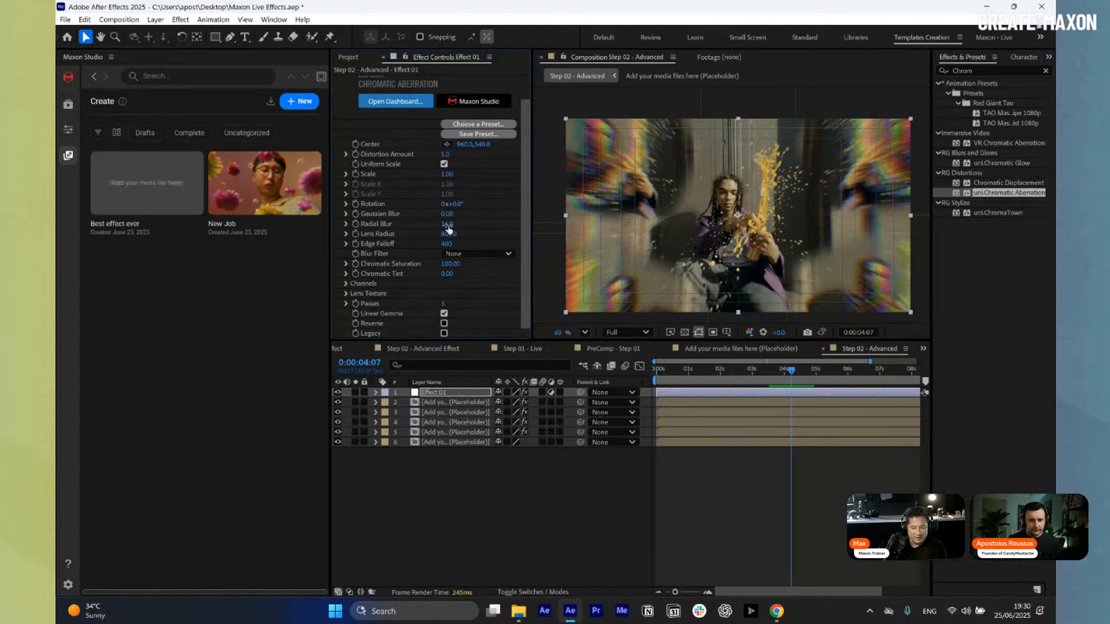
drag(444, 154, 446, 153)
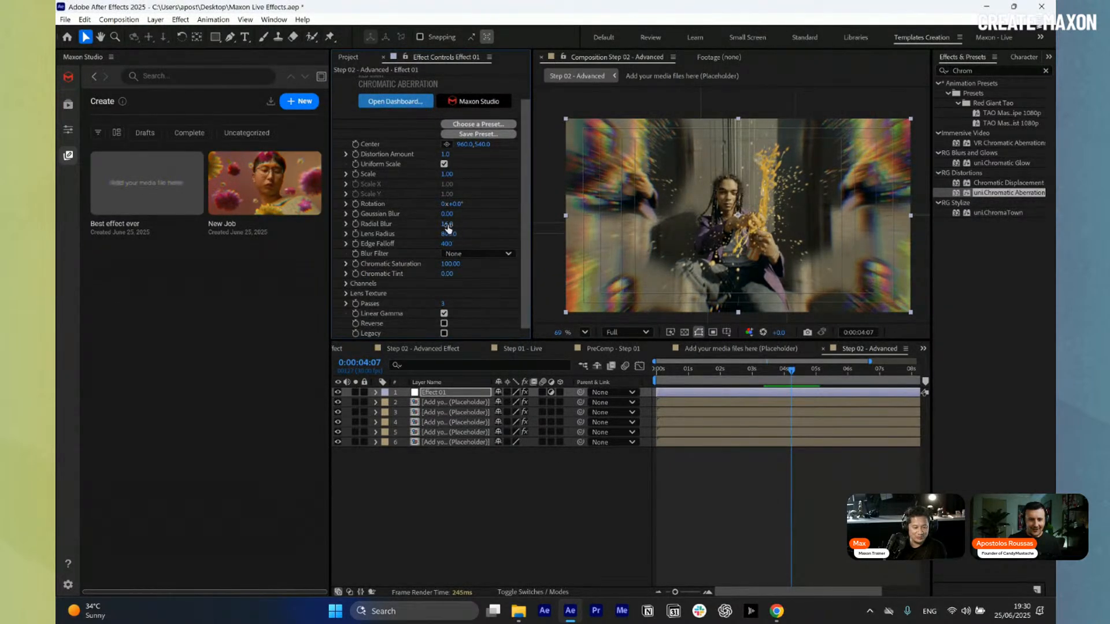
drag(446, 224, 449, 228)
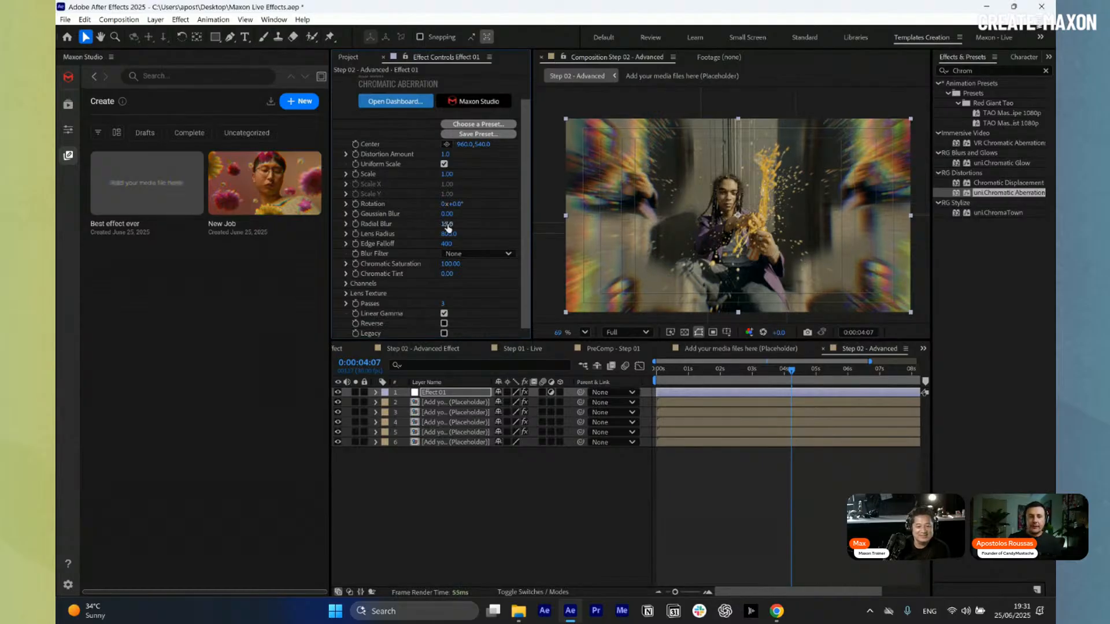
scroll(448, 227, up, 1)
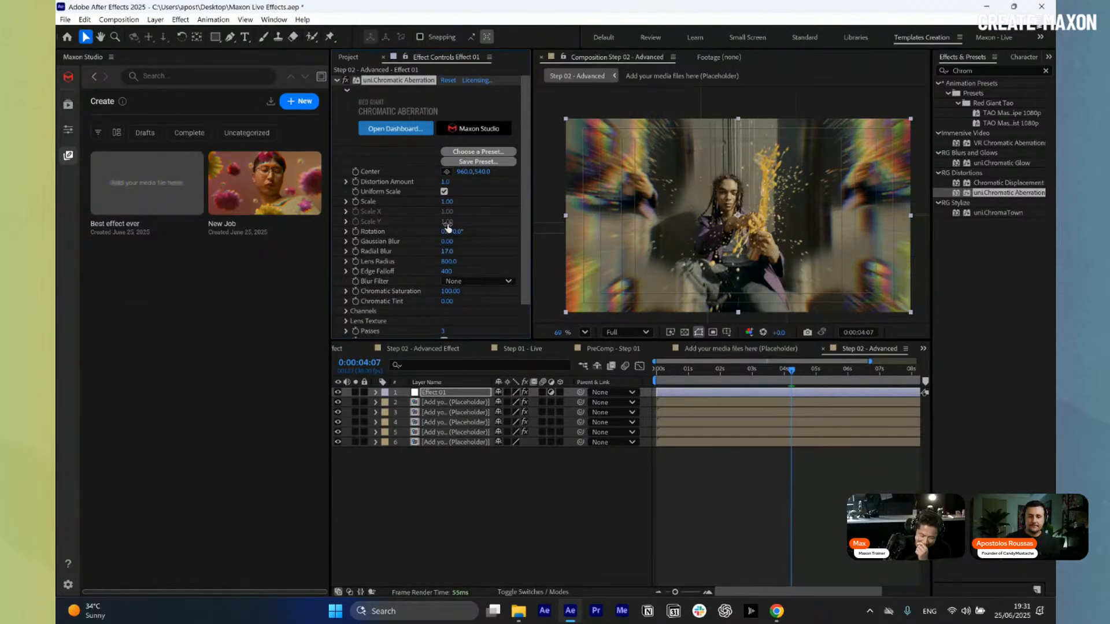
- Set the Chromatic Aberration lens radius on the Effect 01 layer to 920
mouse_move(454, 262)
mouse_down()
mouse_move(441, 261)
mouse_move(456, 261)
mouse_up()
click(487, 530)
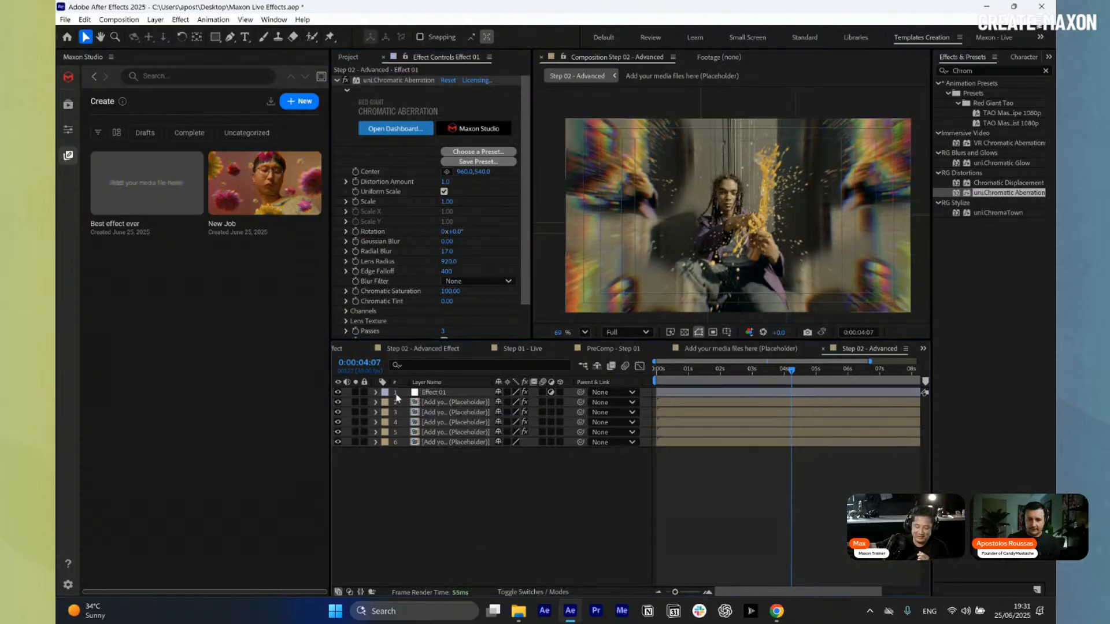
- Close every other timeline panel in the group, keeping only the Step 02 - Advanced composition open
click(433, 393)
right_click(863, 351)
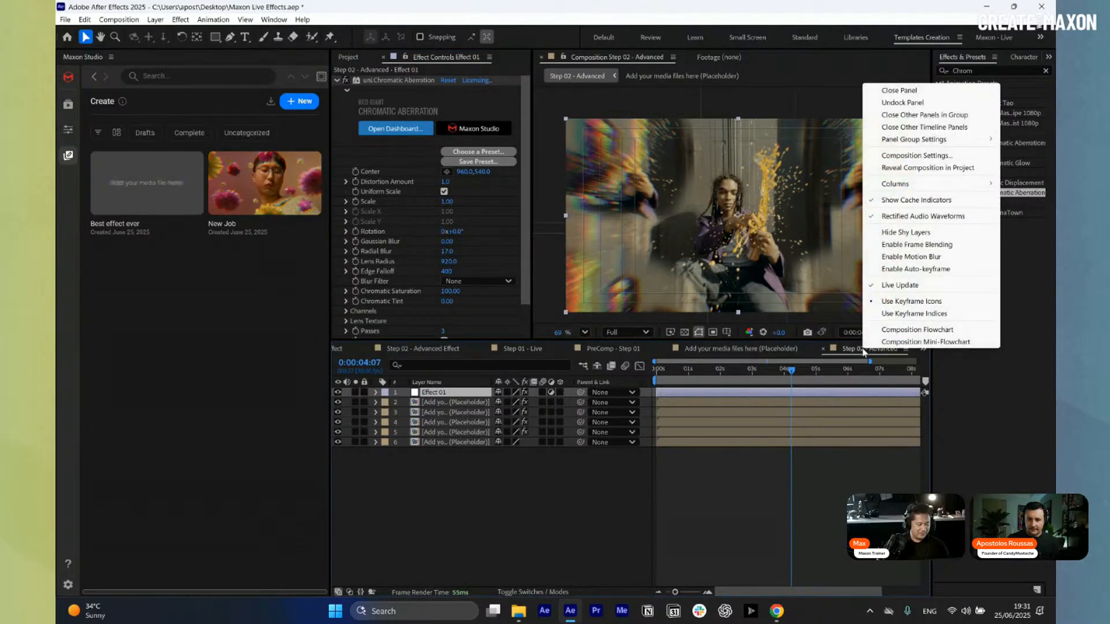
click(917, 115)
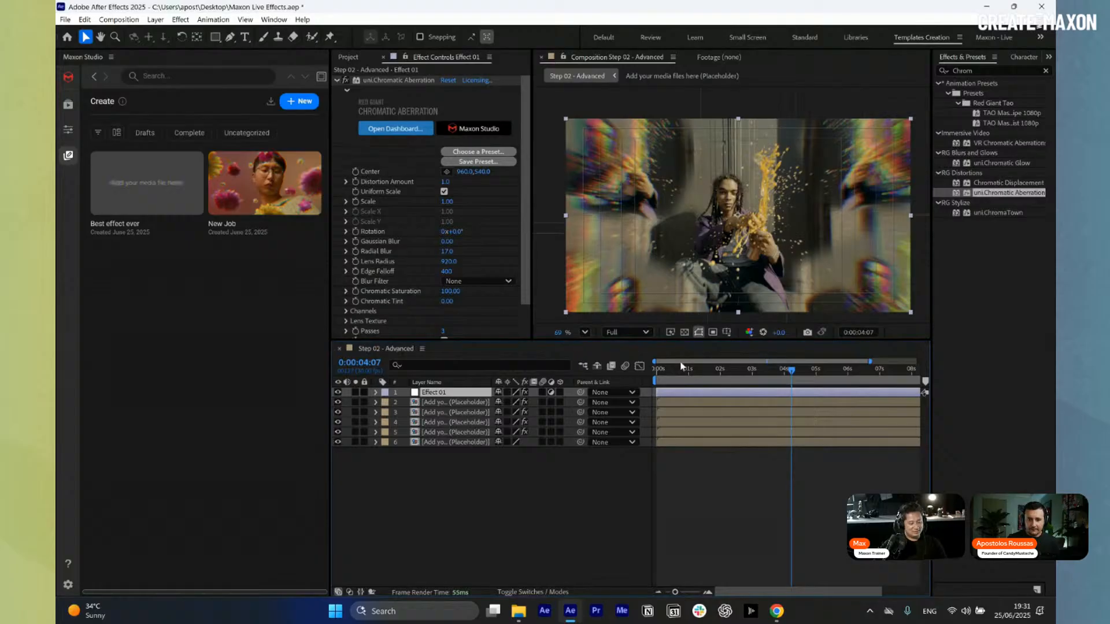
- Move the current time of Step 02 - Advanced to 0:00:02:00 and save the project
drag(682, 367, 721, 382)
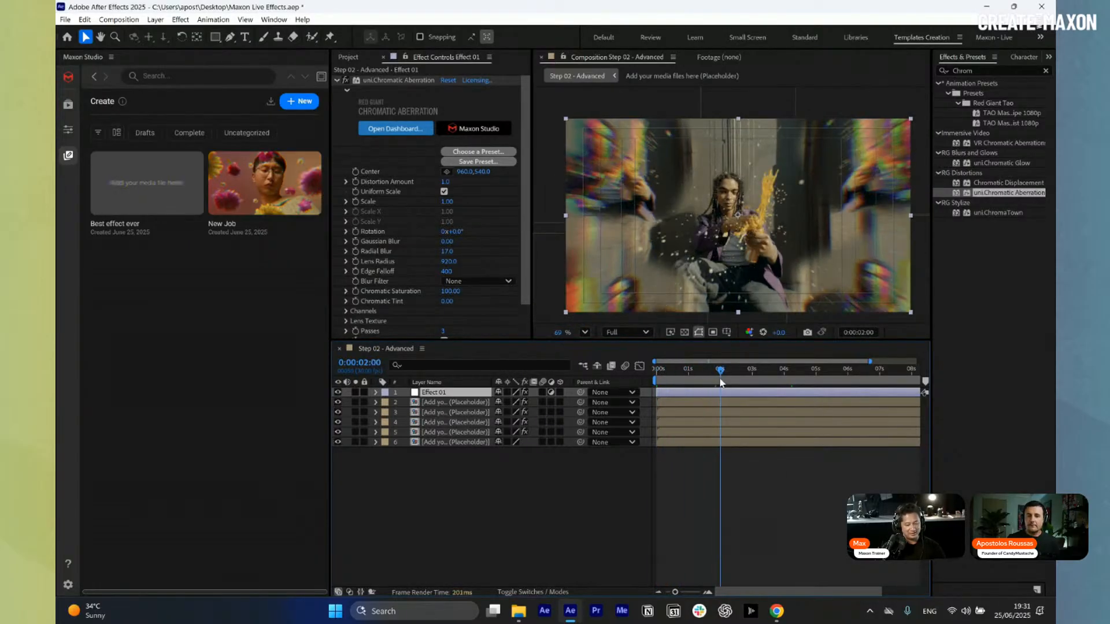
click(518, 521)
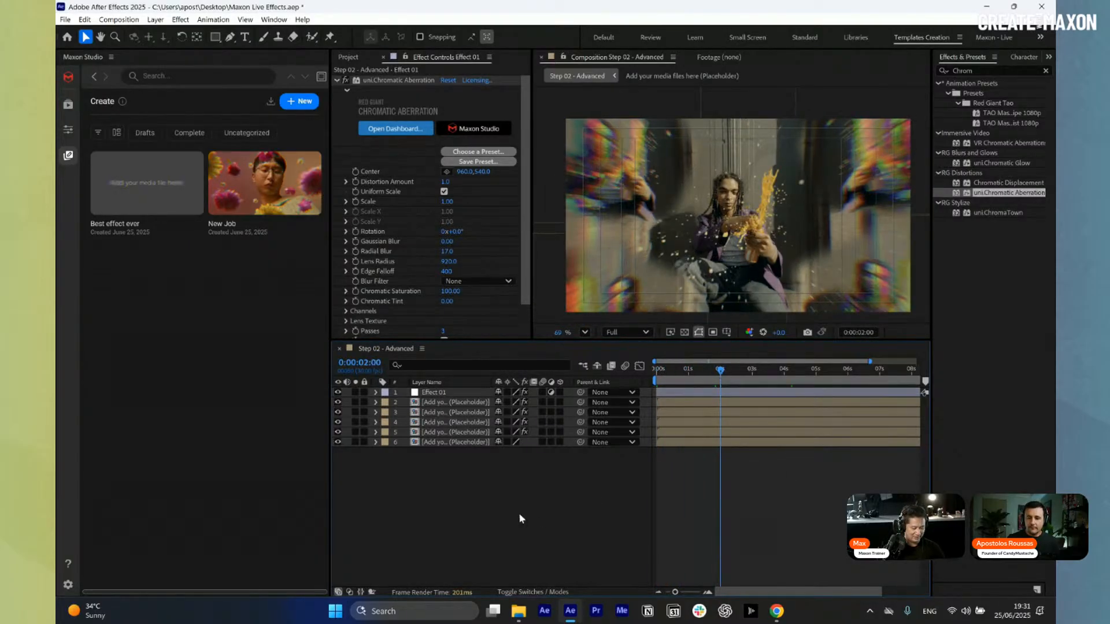
key(ctrl+s)
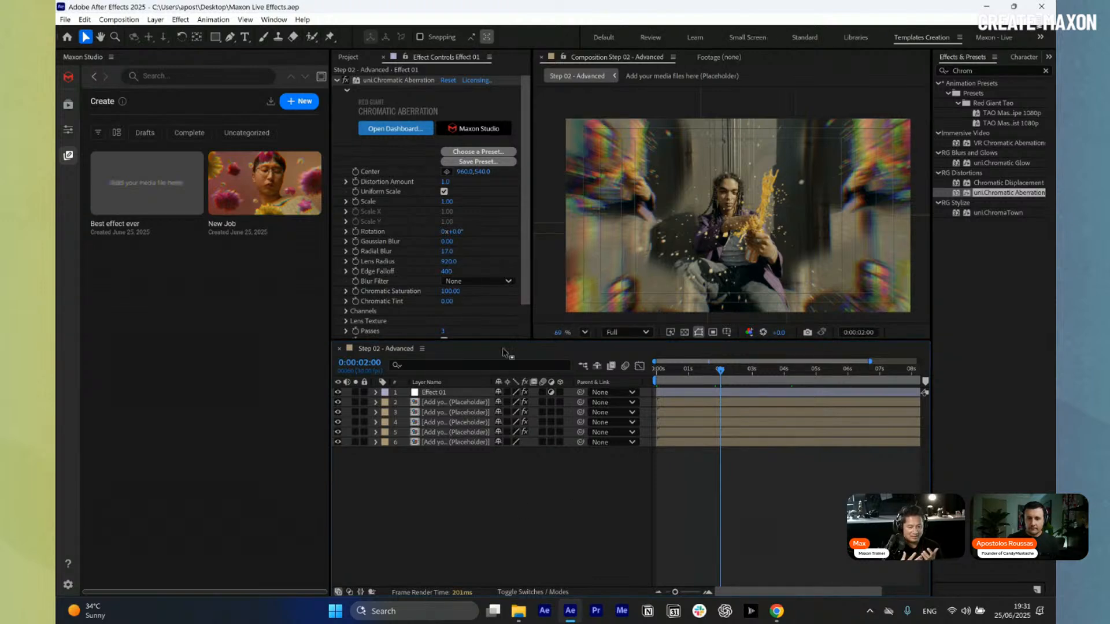
click(455, 393)
click(517, 520)
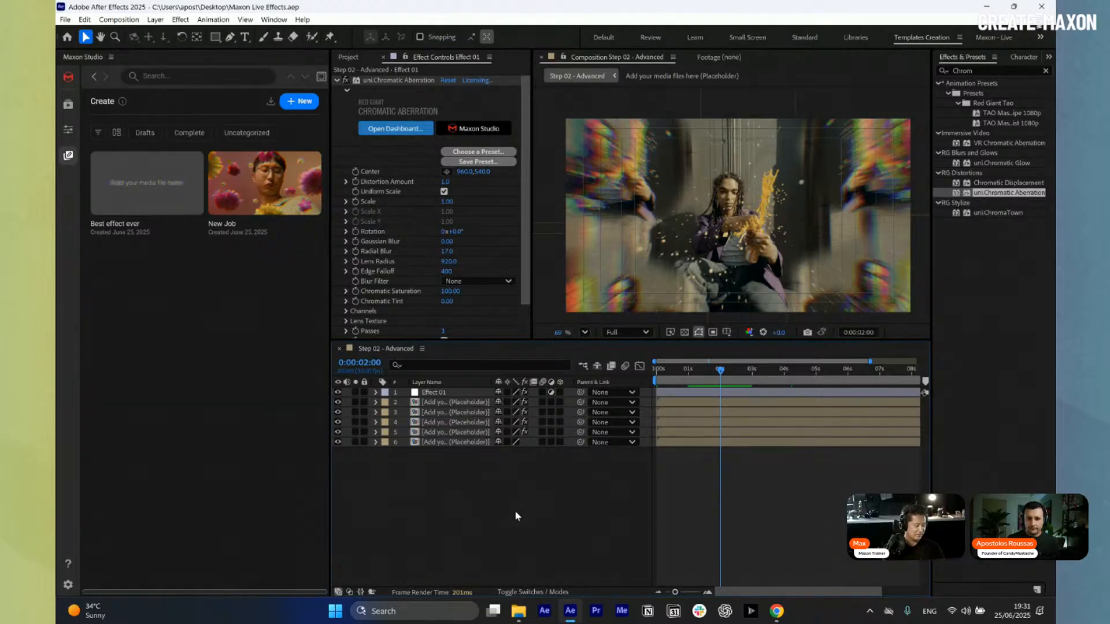
- Look over the layer stack of the Step 02 - Advanced Effect composition, then return to Step 02 - Advanced
click(350, 60)
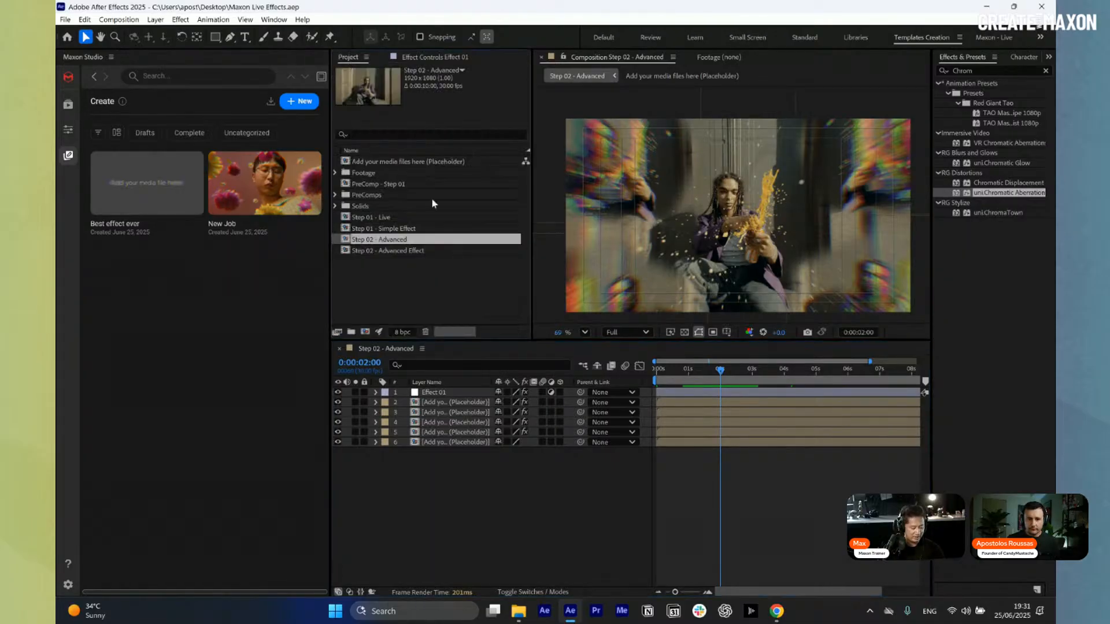
double_click(419, 251)
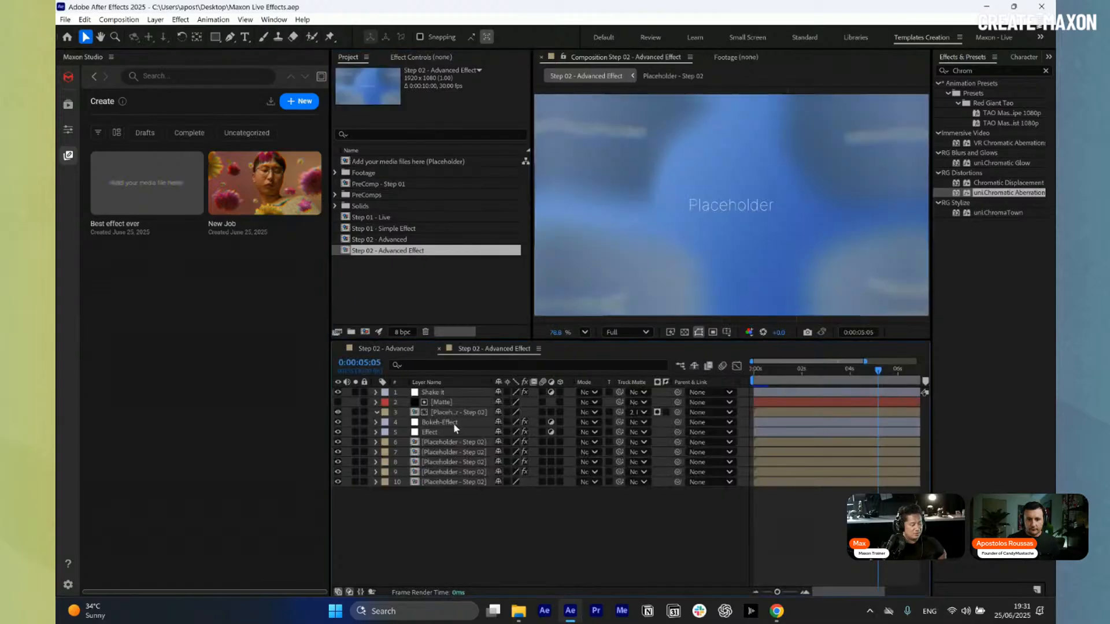
click(438, 348)
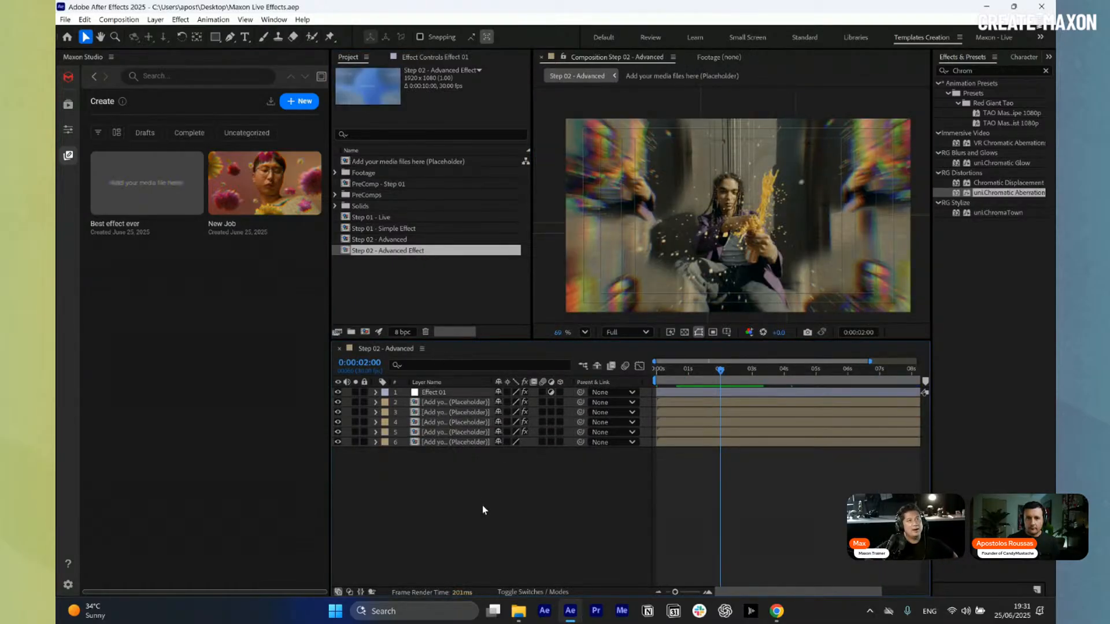
click(473, 442)
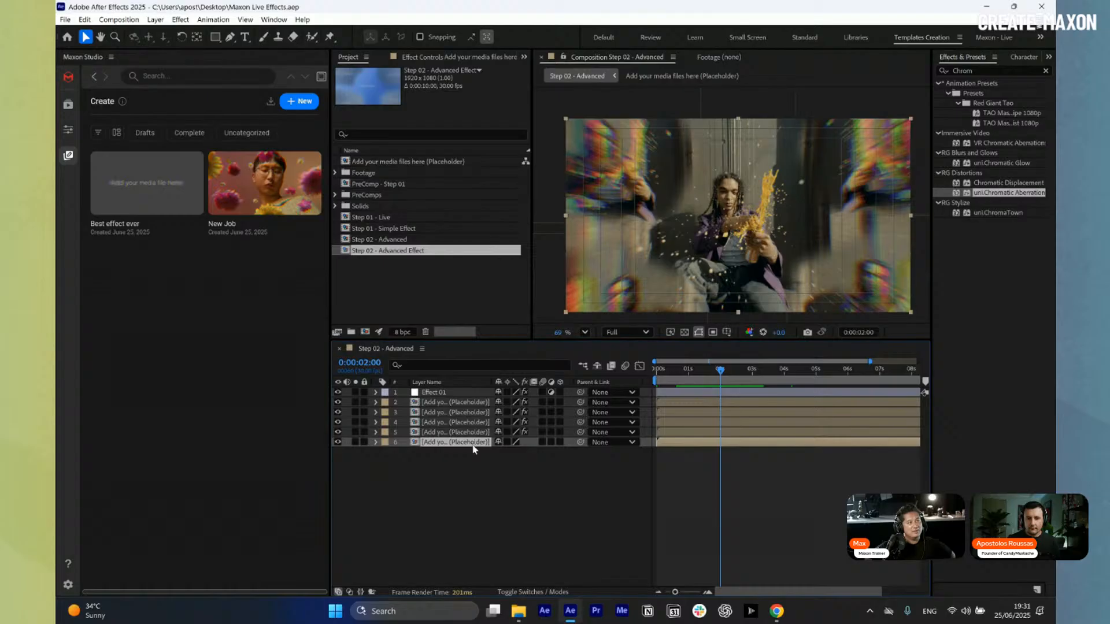
click(497, 511)
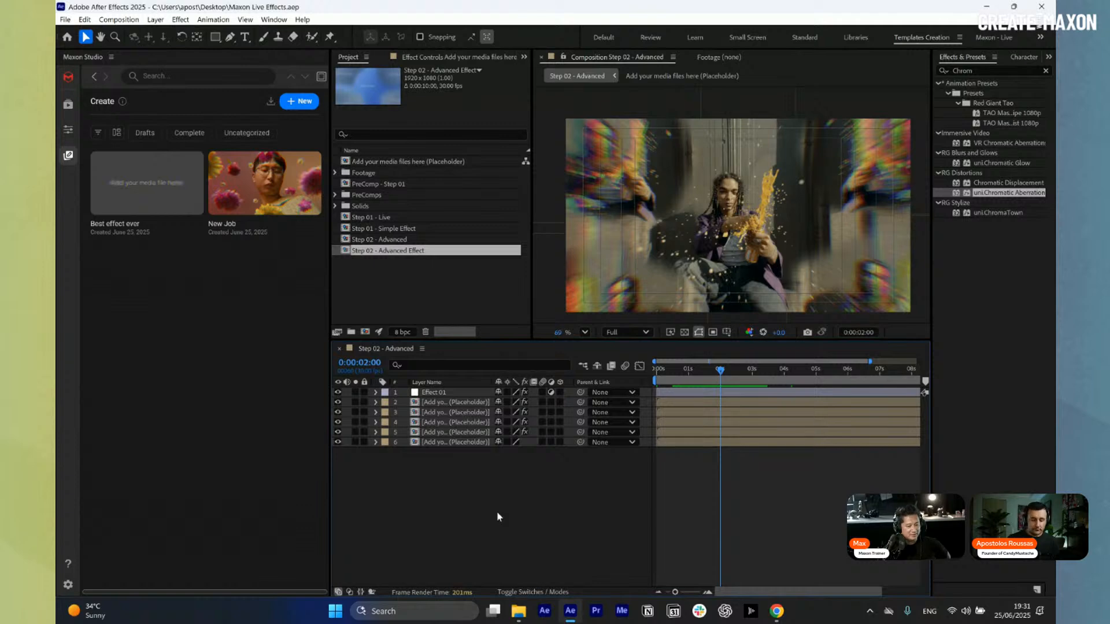
- Add an adjustment layer above Effect 01 and name it "Effect 02"
key(ctrl+alt+y)
key(Return)
text(Effects)
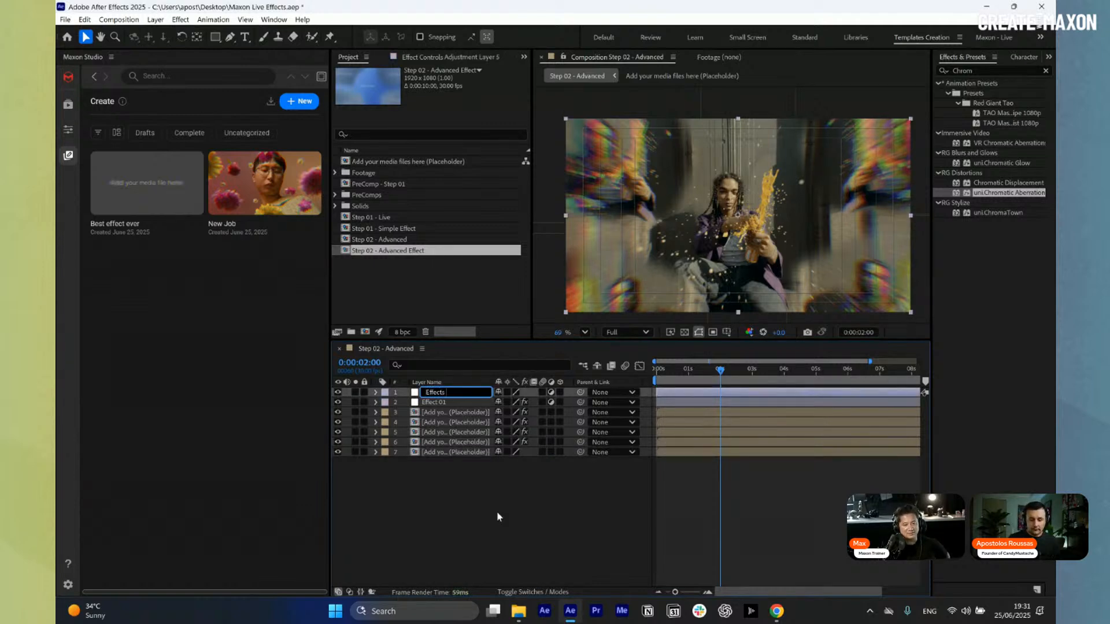
text( 02)
key(Left)
key(Left)
key(Left)
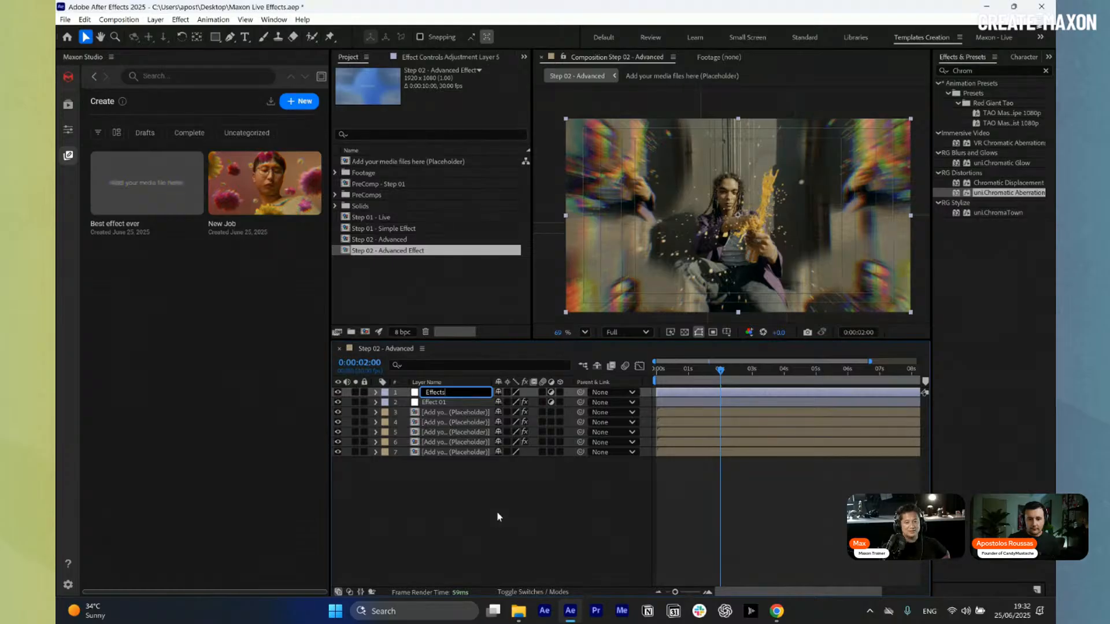
key(BackSpace)
key(Return)
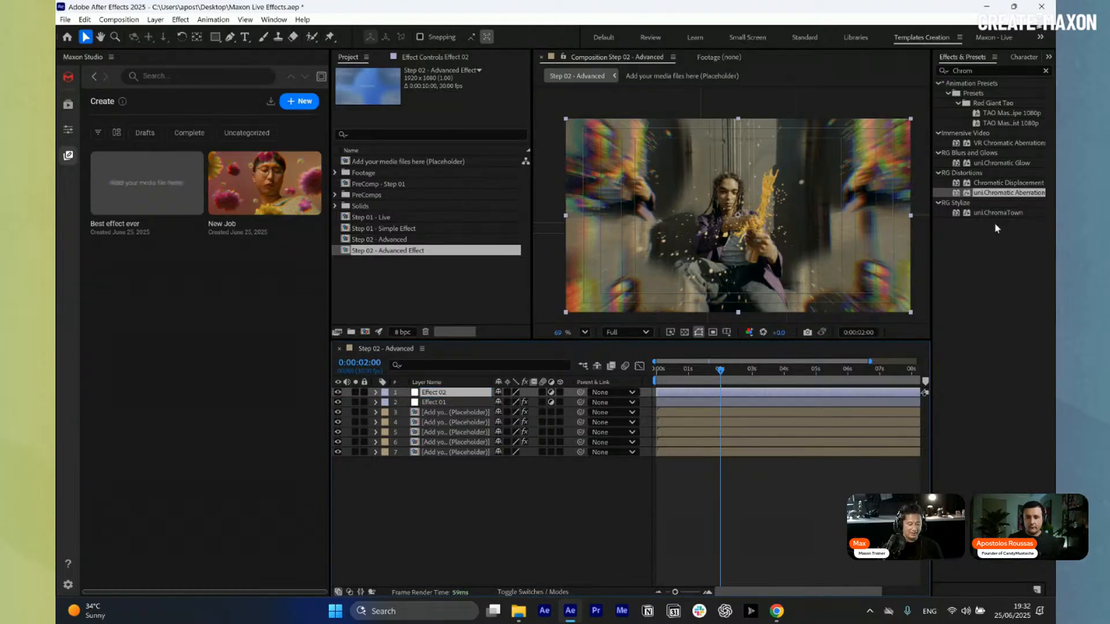
- Find the uni.Bokeh effect and apply it to the Effect 02 layer
double_click(963, 71)
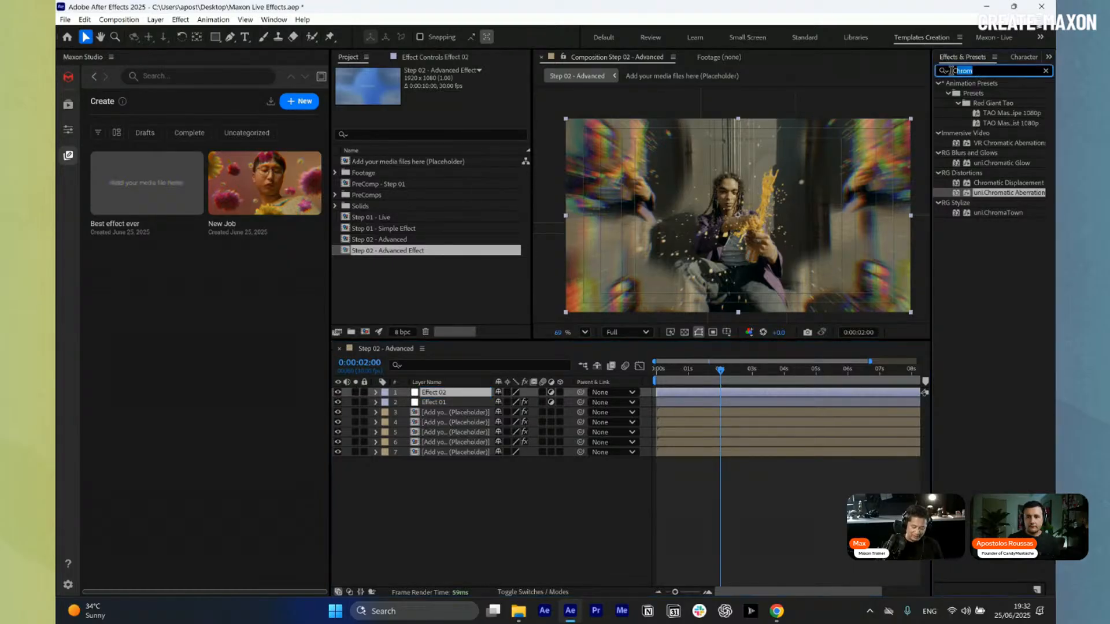
text(Bokeh)
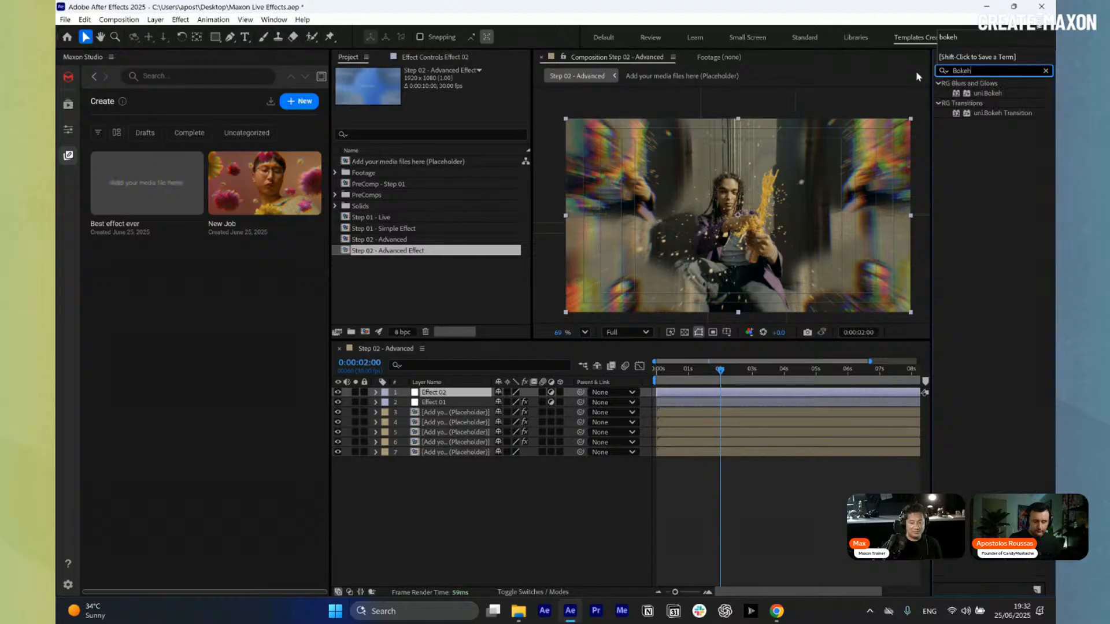
key(Return)
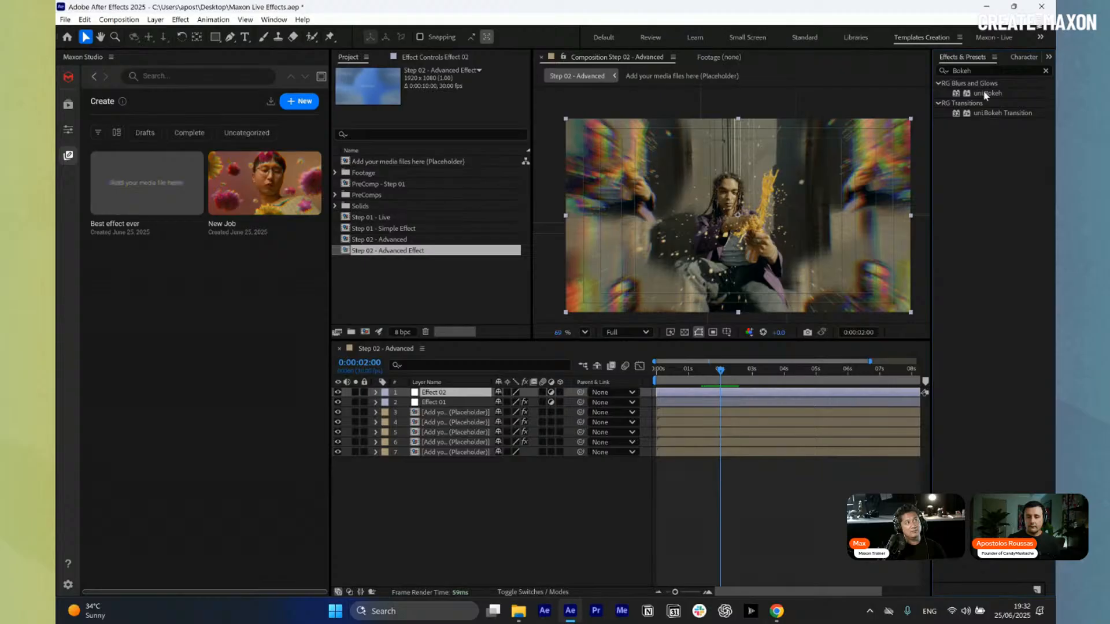
drag(986, 93, 448, 393)
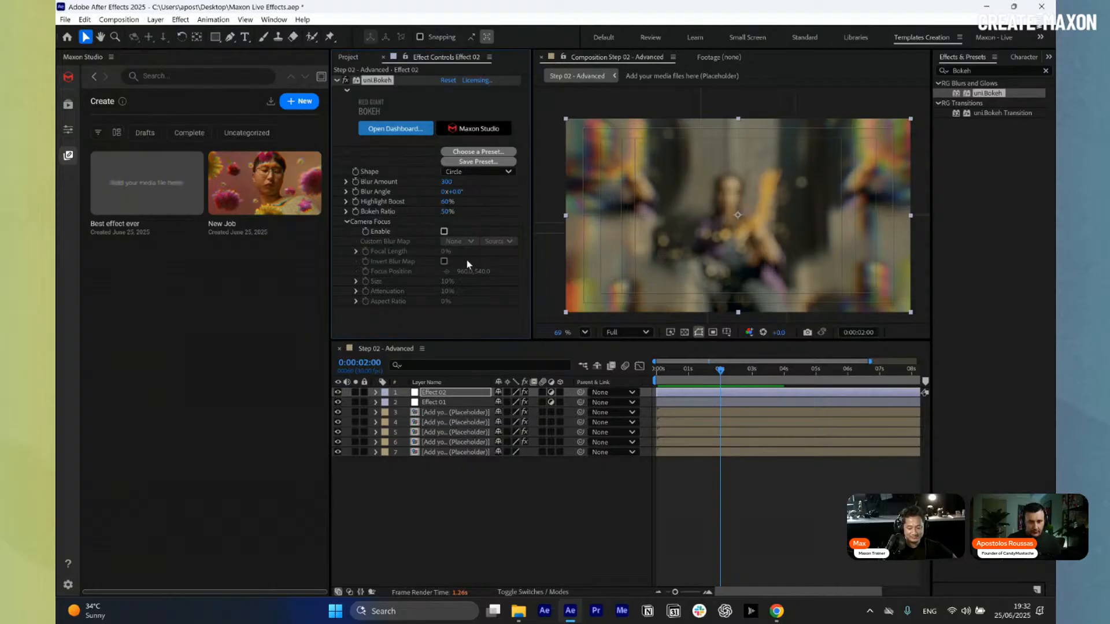
- Enable Bokeh's Camera Focus and place the focus position on the man's face, at about 905, 418
click(444, 231)
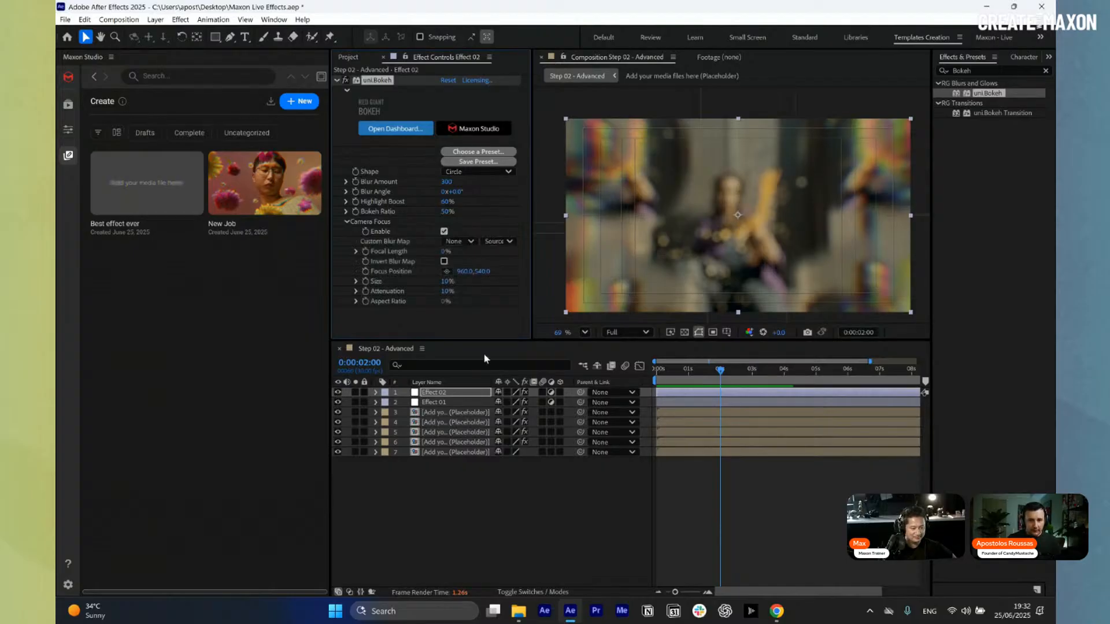
click(446, 272)
click(730, 190)
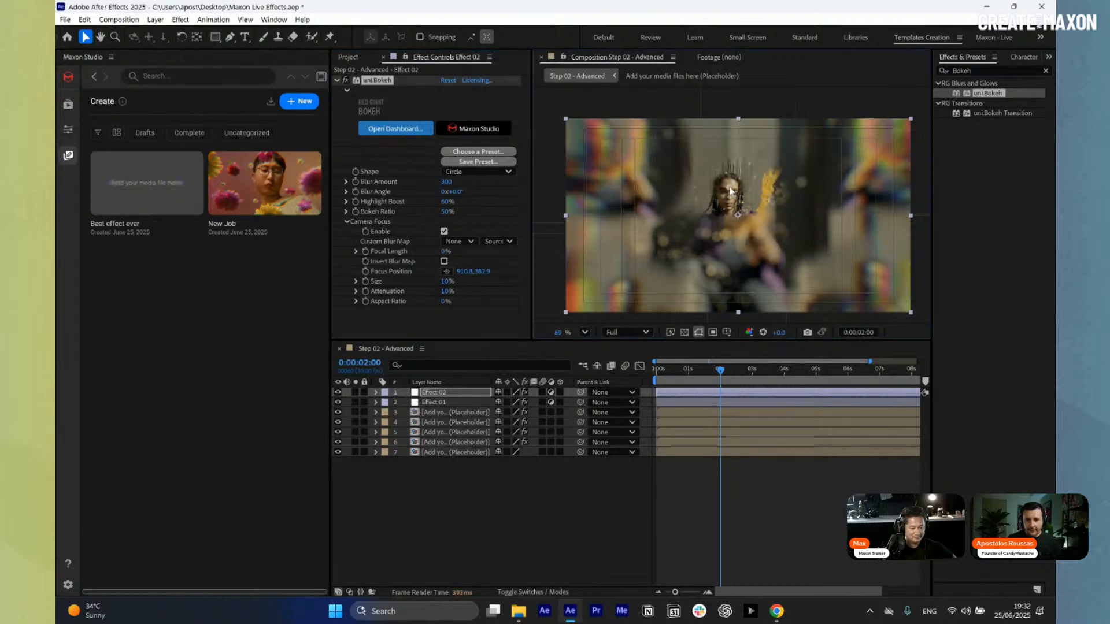
drag(730, 191, 729, 197)
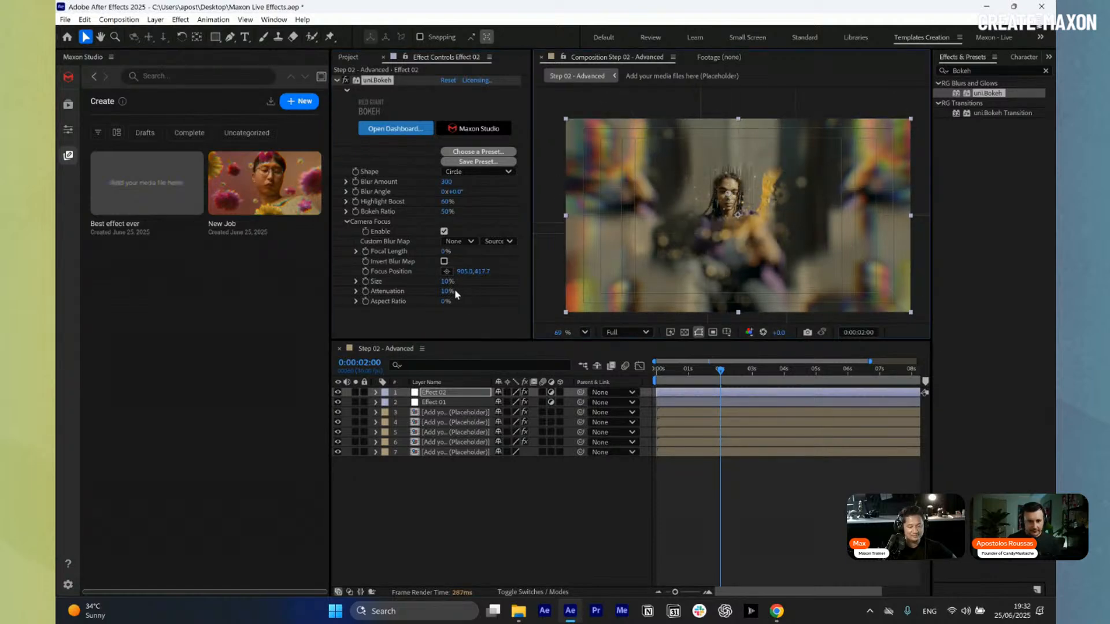
- Set the Bokeh camera focus size to 34% and attenuation to 57%, and the blur amount to 460
drag(448, 281, 475, 292)
drag(447, 183, 446, 183)
click(548, 514)
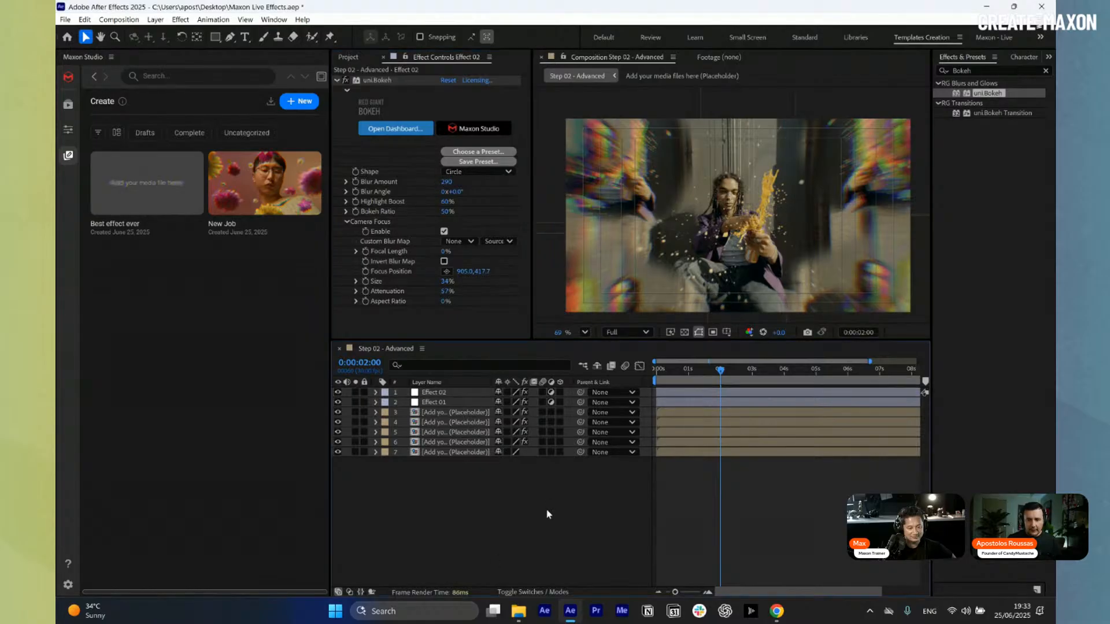
drag(443, 182, 452, 181)
click(491, 537)
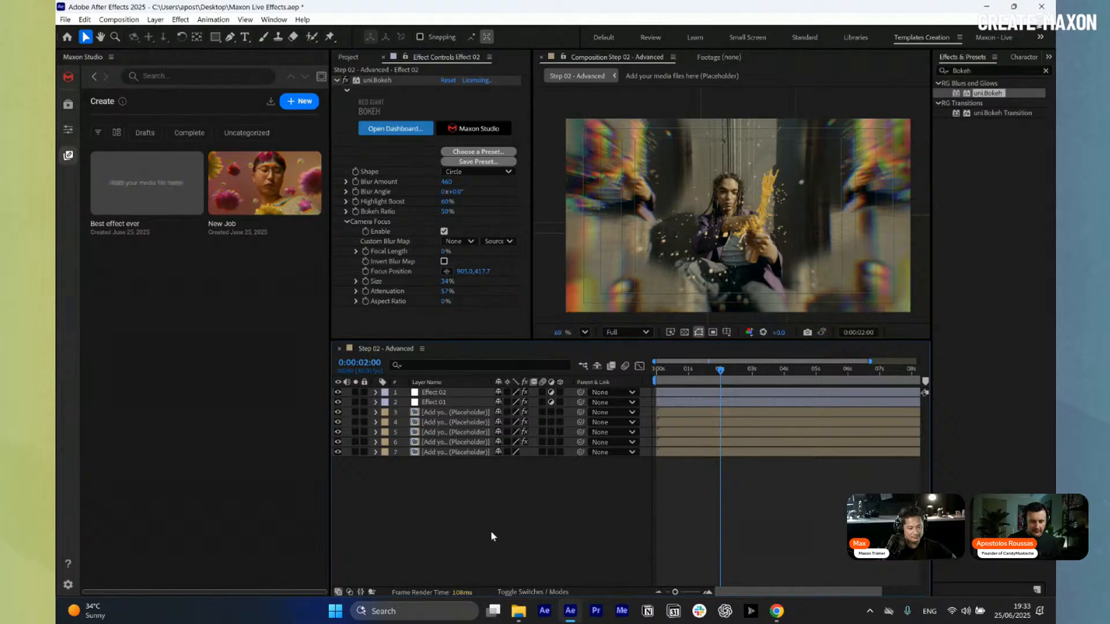
- Add another adjustment layer at the top of the stack and name it "Shake it"
key(ctrl+alt+y)
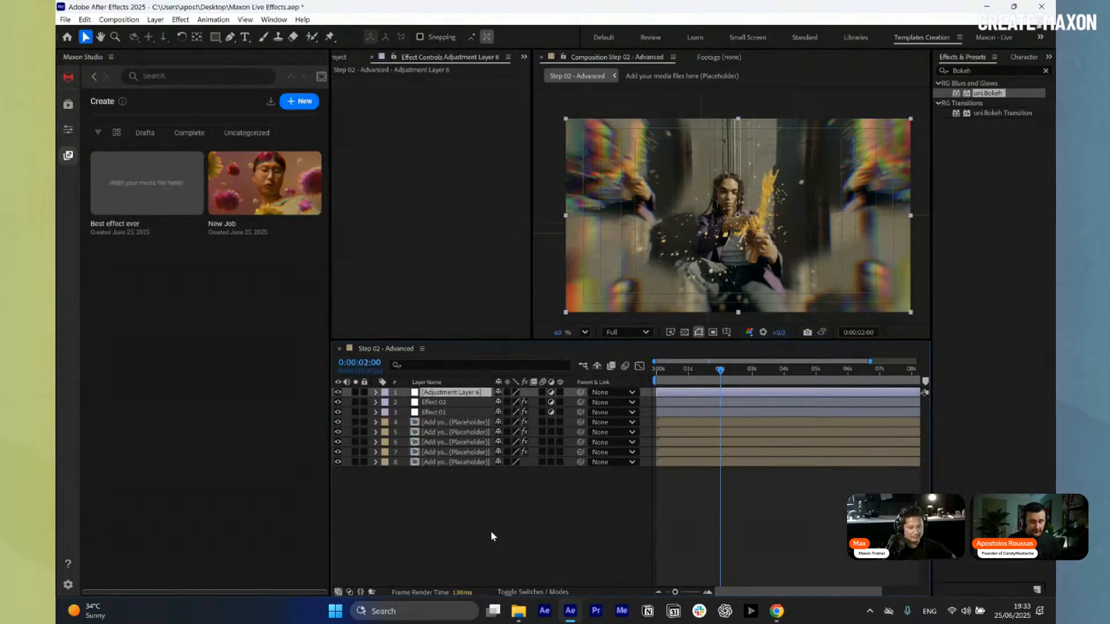
key(Return)
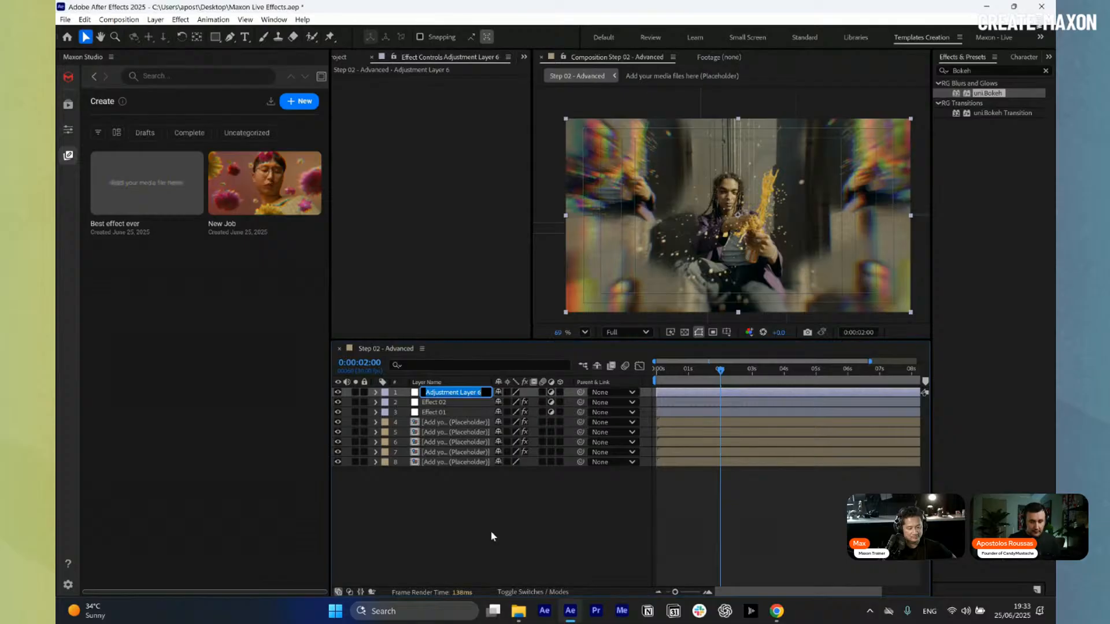
text(Sha)
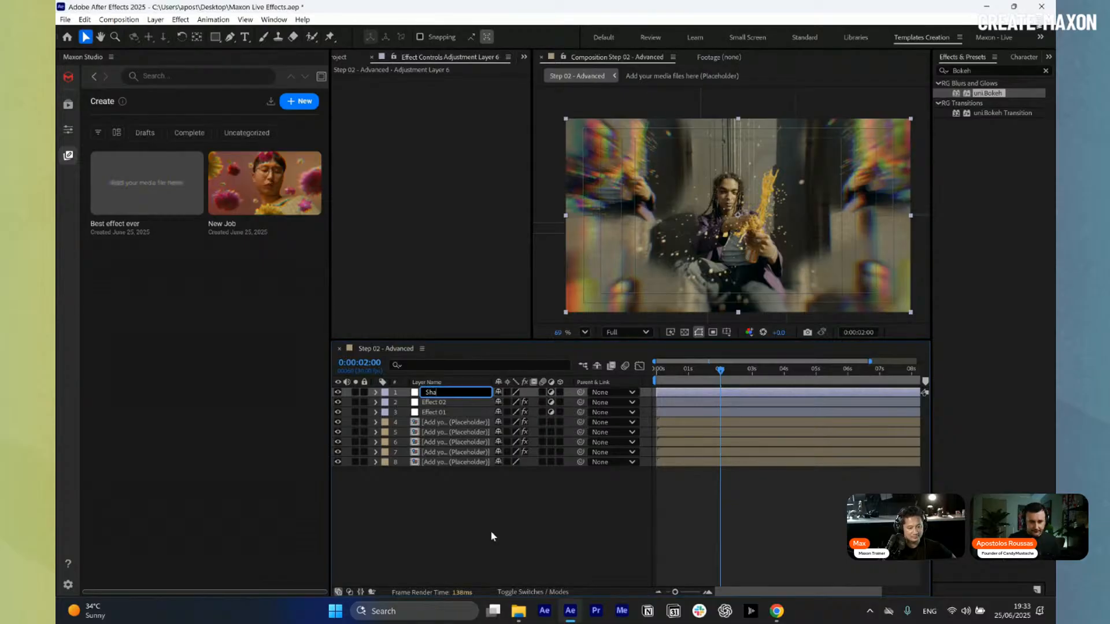
text(ke it)
key(Return)
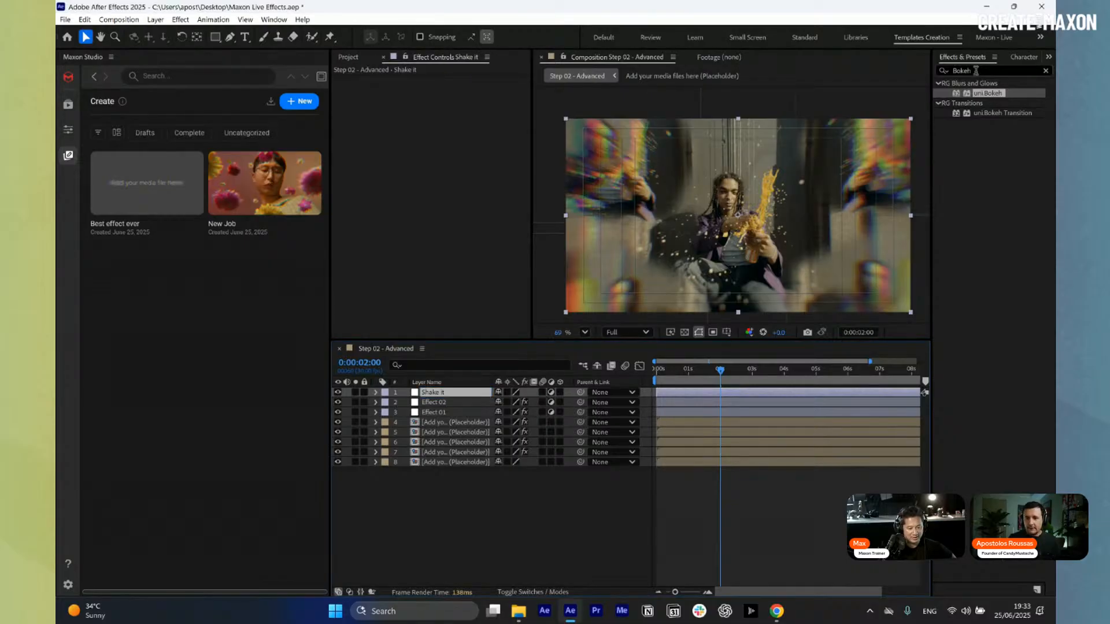
- Copy the uni.Camera Shake effect from placeholder layer 6 onto the Shake it layer
click(455, 442)
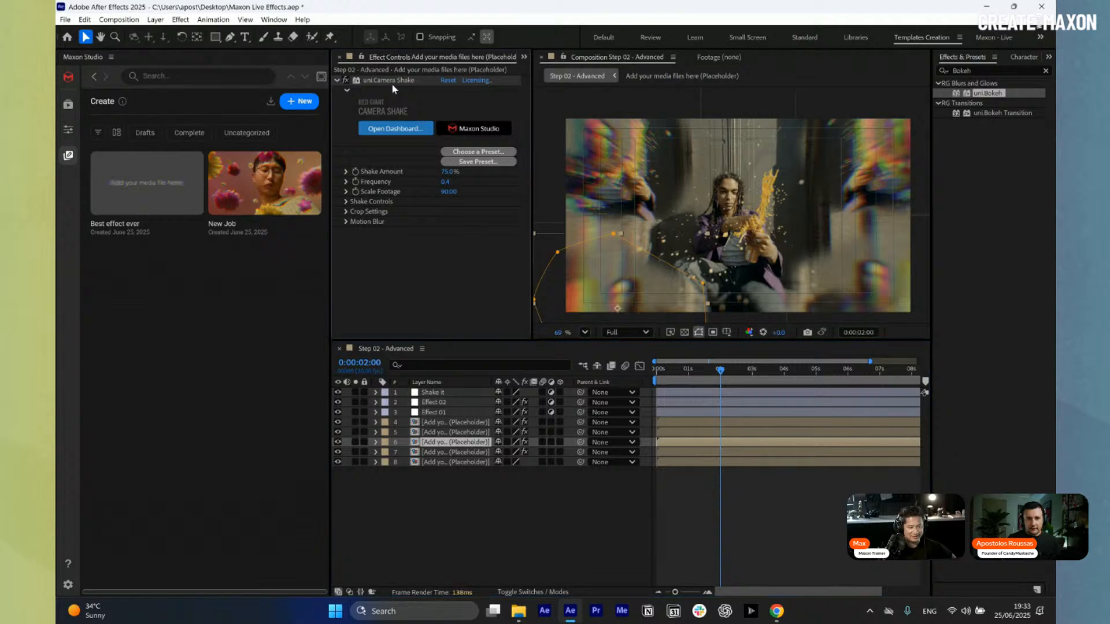
click(390, 82)
click(432, 393)
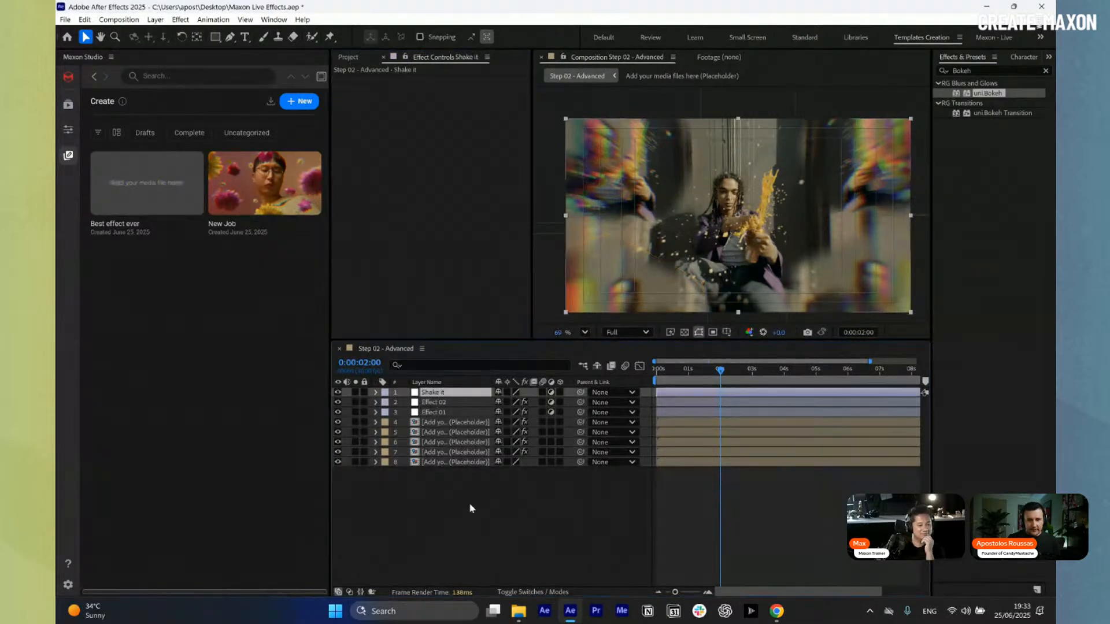
- Preview the camera shake at Half resolution, stop at 0:00:01:17 and restore the resolution to Full
mouse_move(720, 368)
mouse_down()
mouse_move(657, 381)
mouse_move(714, 382)
mouse_up()
click(616, 333)
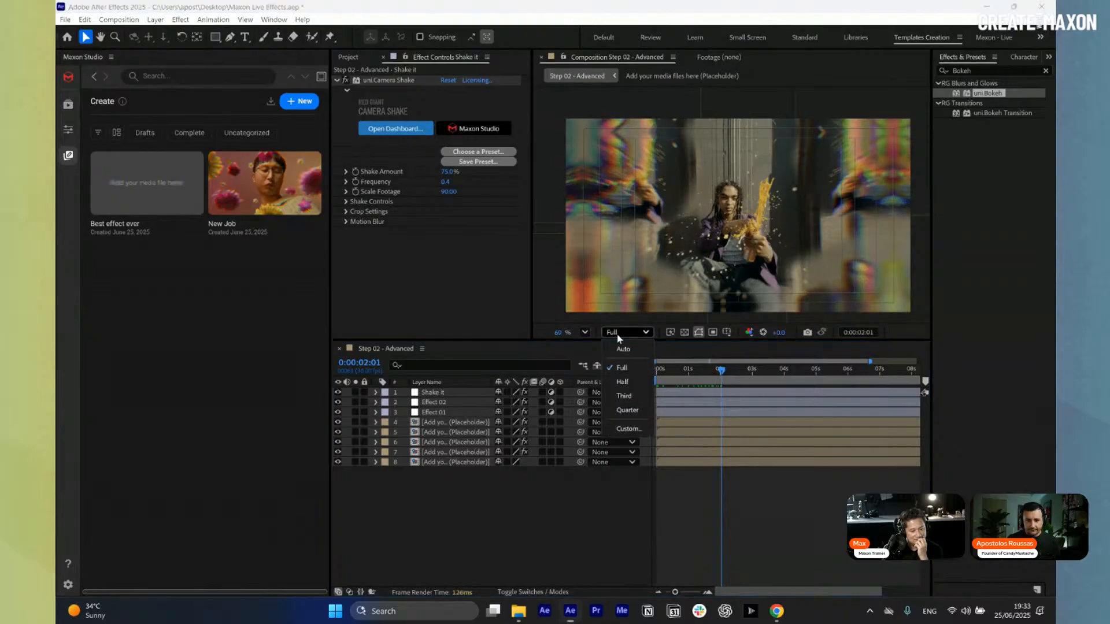
click(621, 370)
click(677, 373)
drag(678, 375, 705, 393)
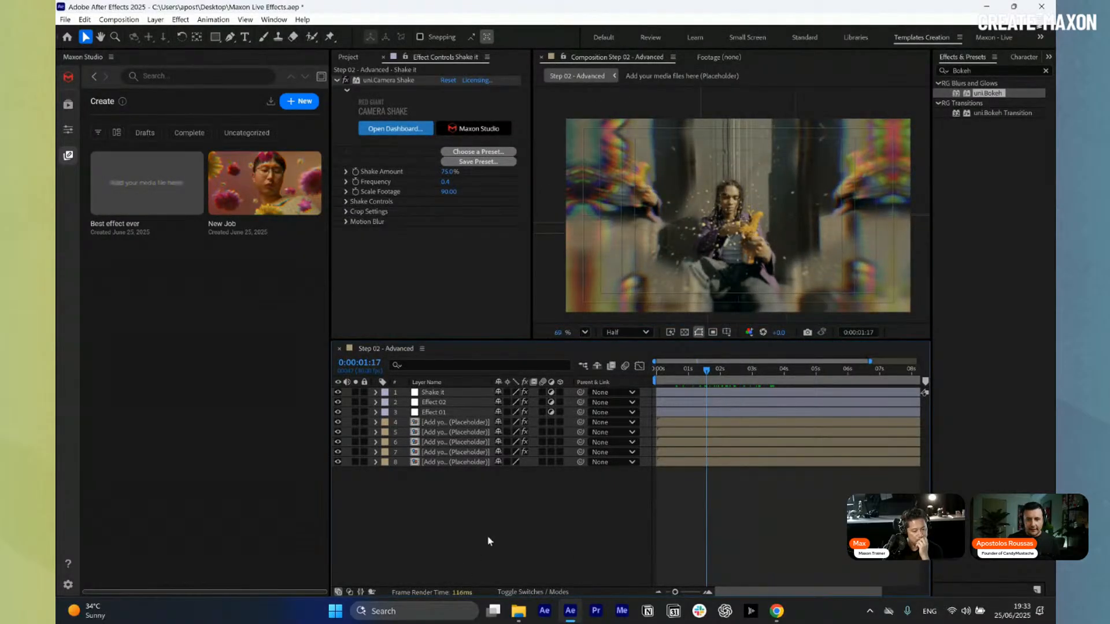
click(627, 332)
click(622, 368)
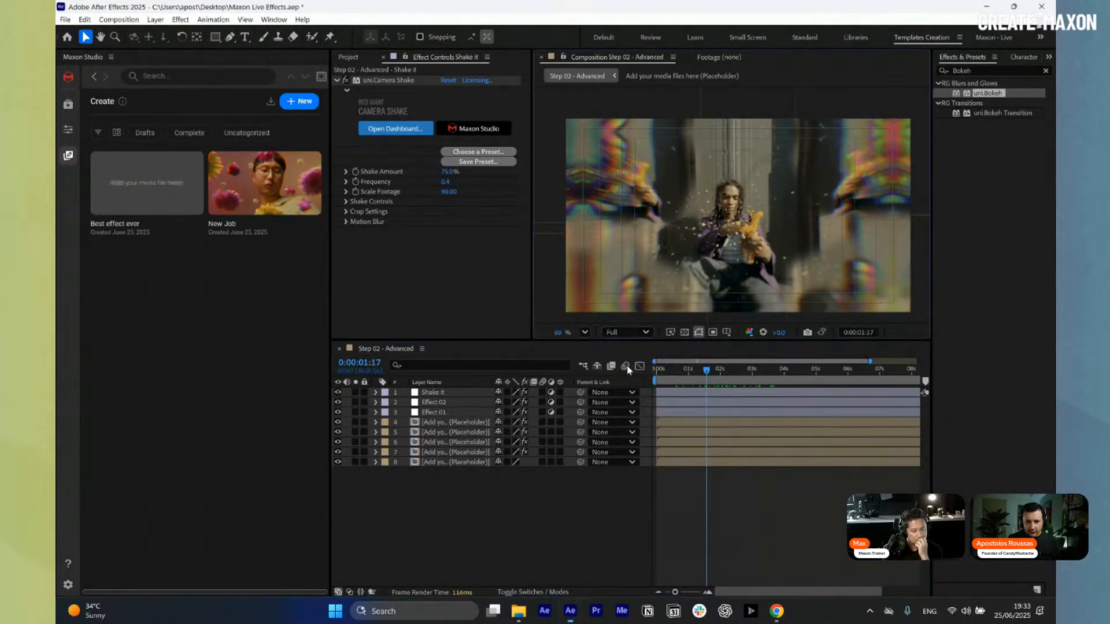
- Compare the close-up image with the Effect 01 chromatic aberration layer switched off and on
scroll(746, 196, up, 5)
scroll(719, 222, up, 3)
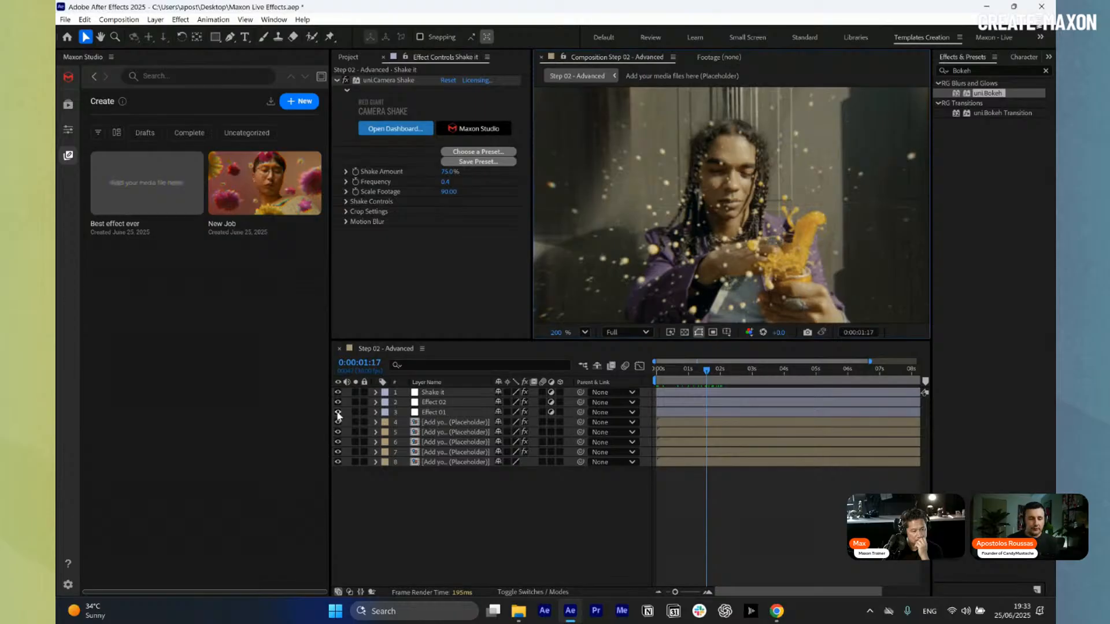
click(428, 413)
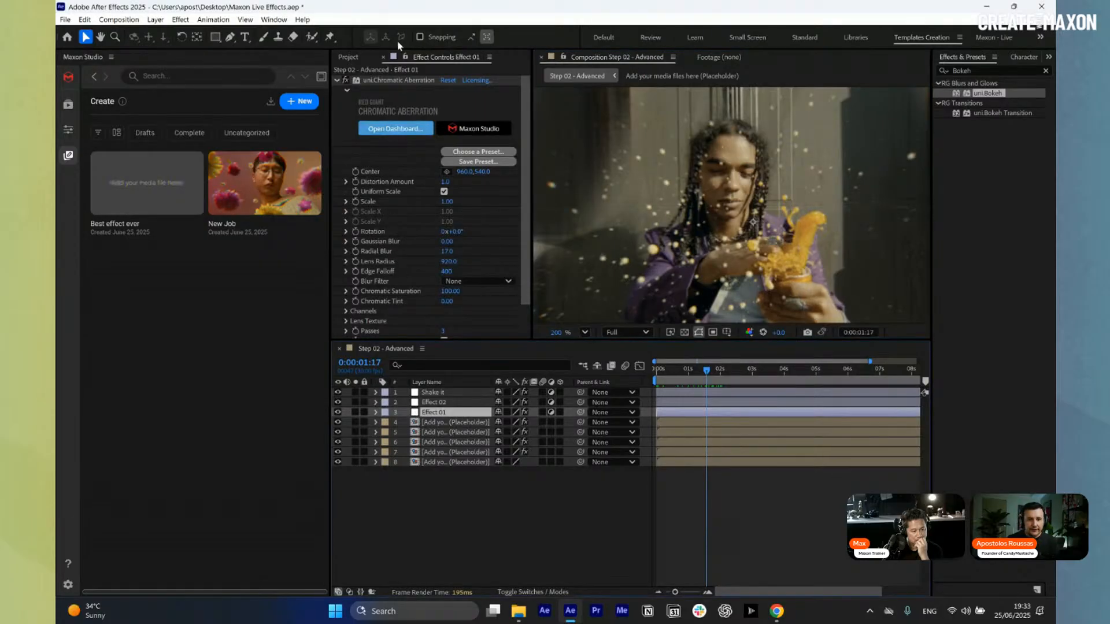
click(338, 414)
click(337, 414)
click(337, 414)
click(338, 414)
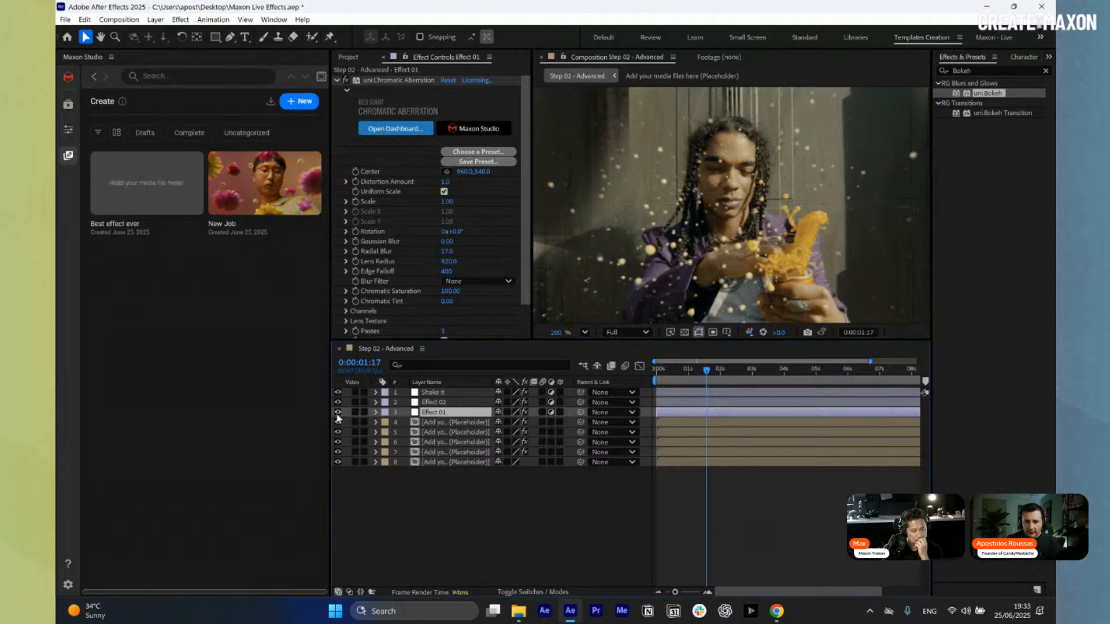
click(337, 413)
click(337, 412)
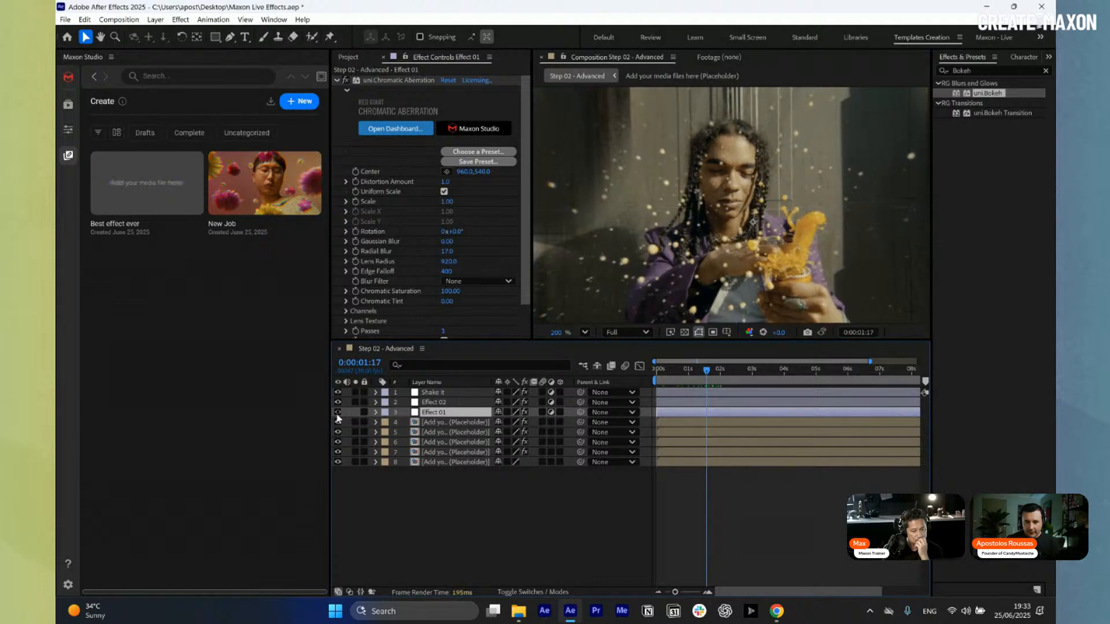
click(338, 414)
- Compare the image with the Effect 02 and Shake it layers hidden and shown again
click(338, 403)
click(338, 393)
click(339, 413)
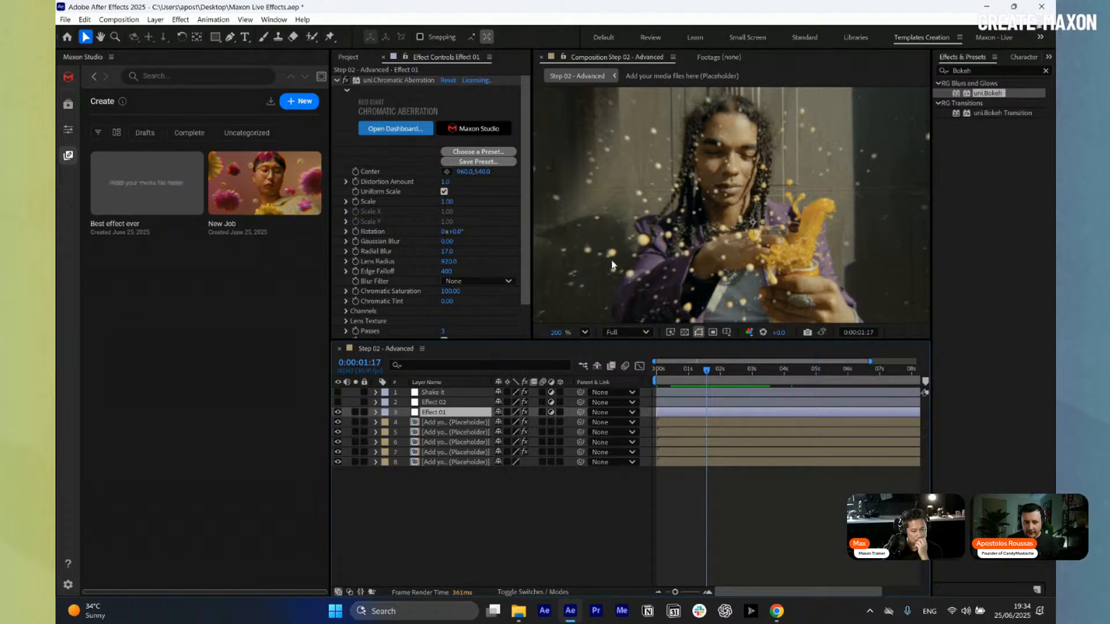
click(338, 403)
click(338, 393)
scroll(675, 304, down, 2)
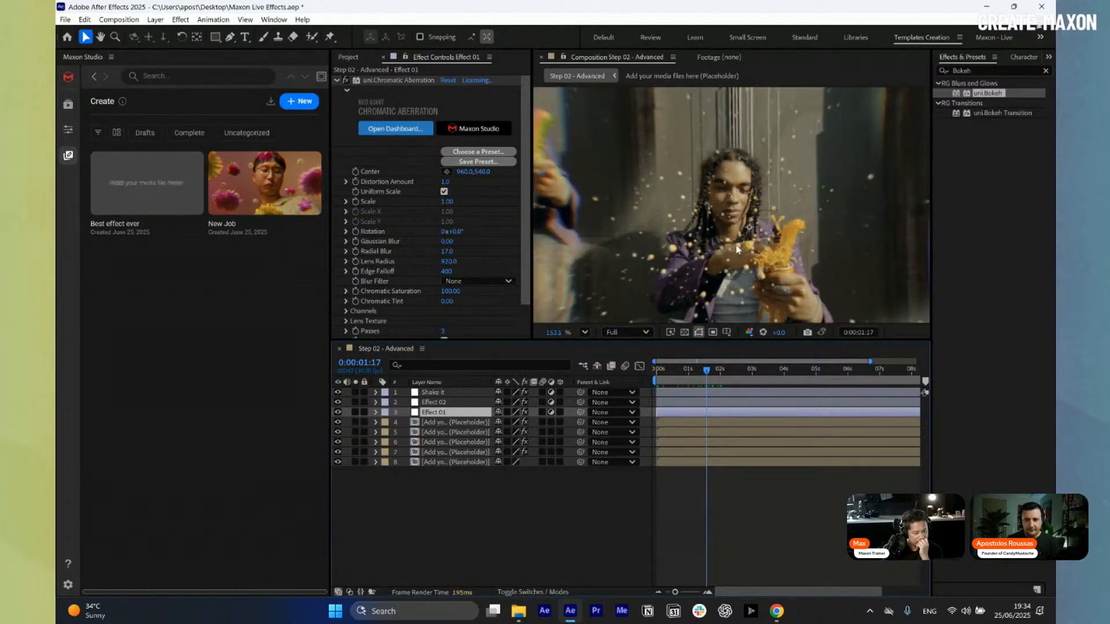
- Duplicate the bottom placeholder layer and place the copy directly below the Shake it layer
click(460, 463)
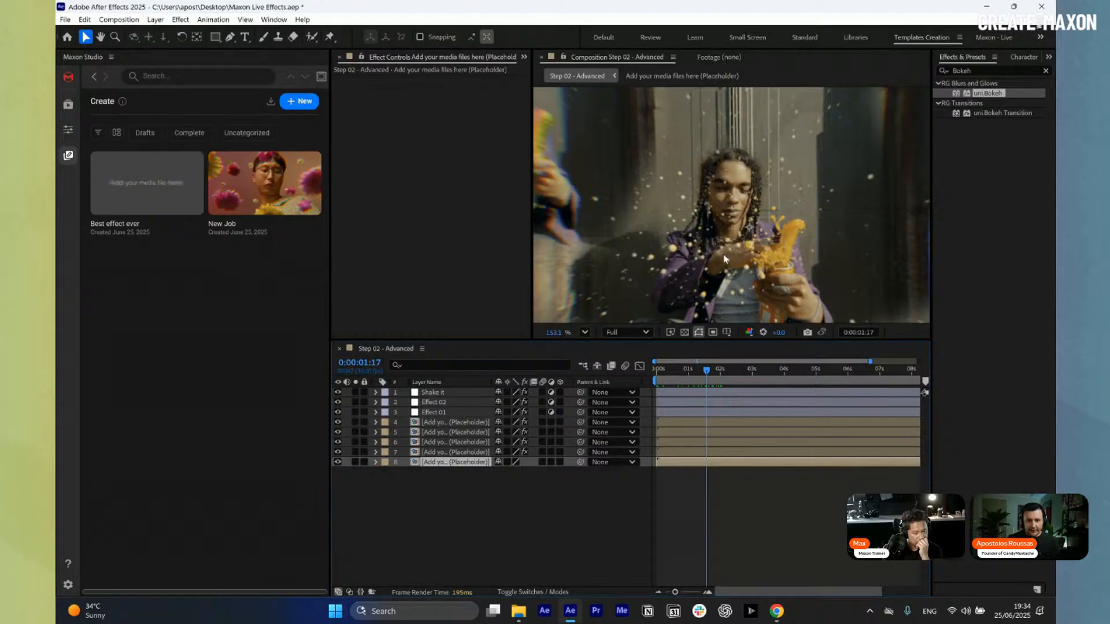
scroll(726, 259, down, 1)
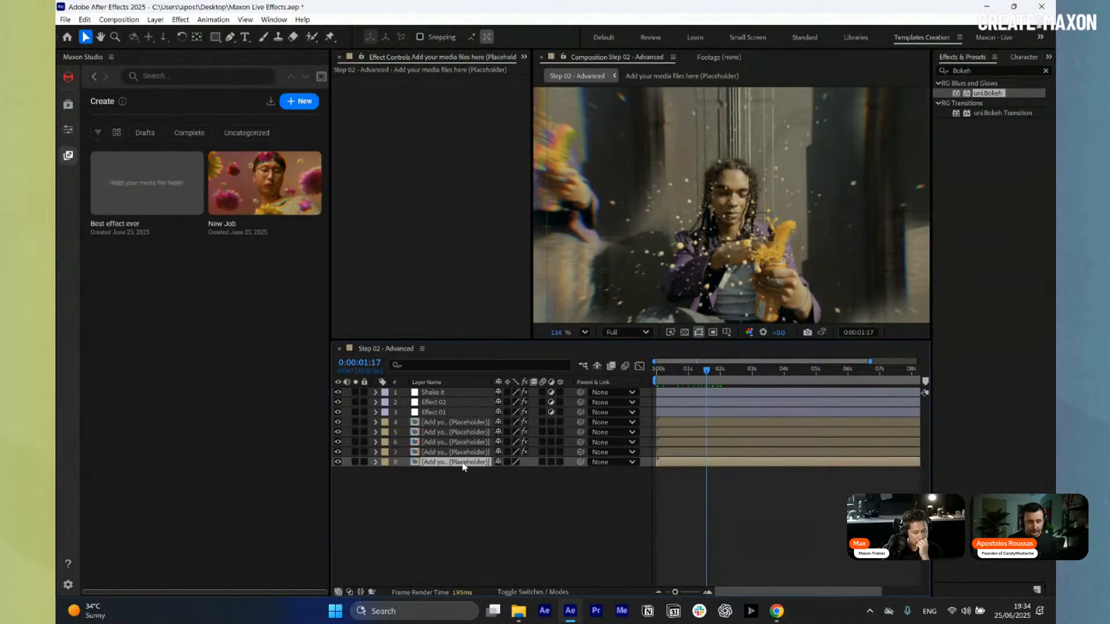
key(ctrl+d)
drag(462, 464, 451, 411)
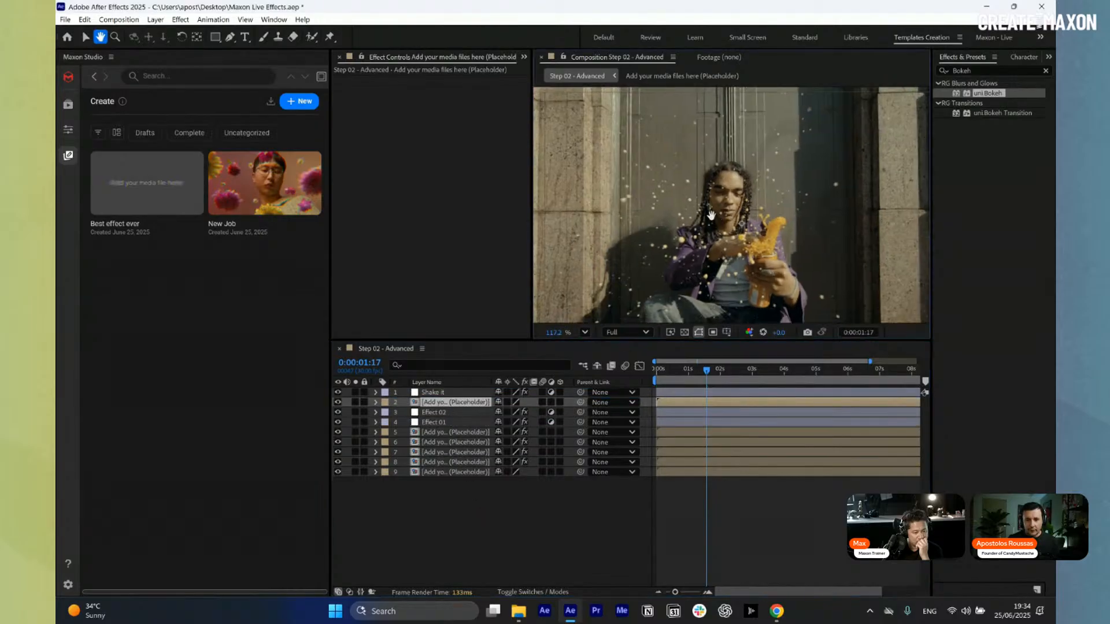
- Create a 1920 x 1080 px solid named "Matte" and hide it to reveal the footage
click(458, 548)
key(ctrl+y)
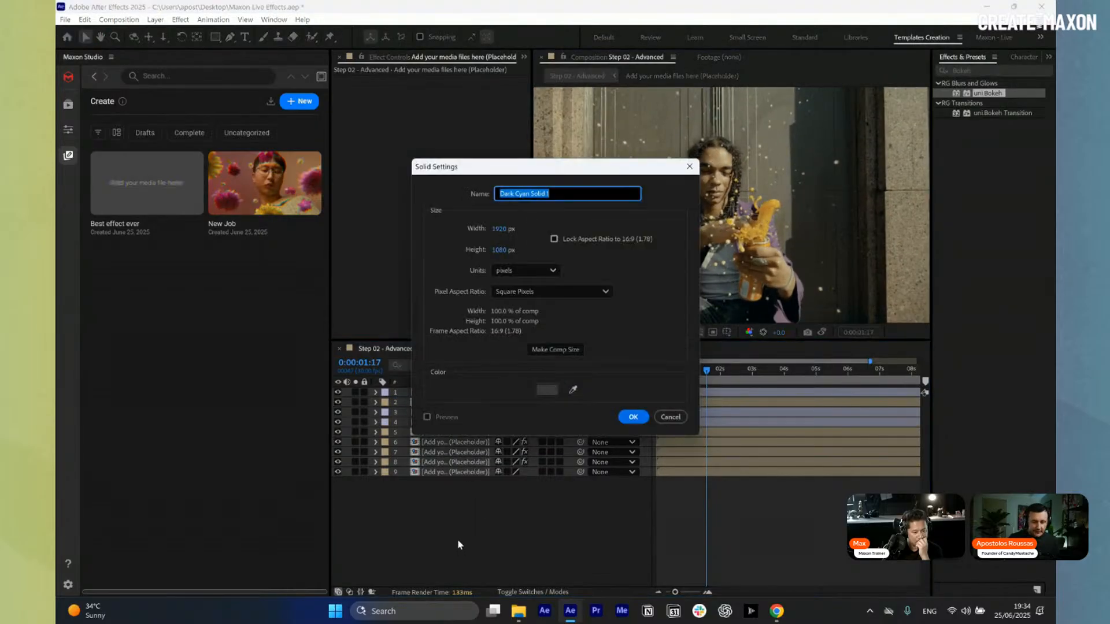
text(Matte)
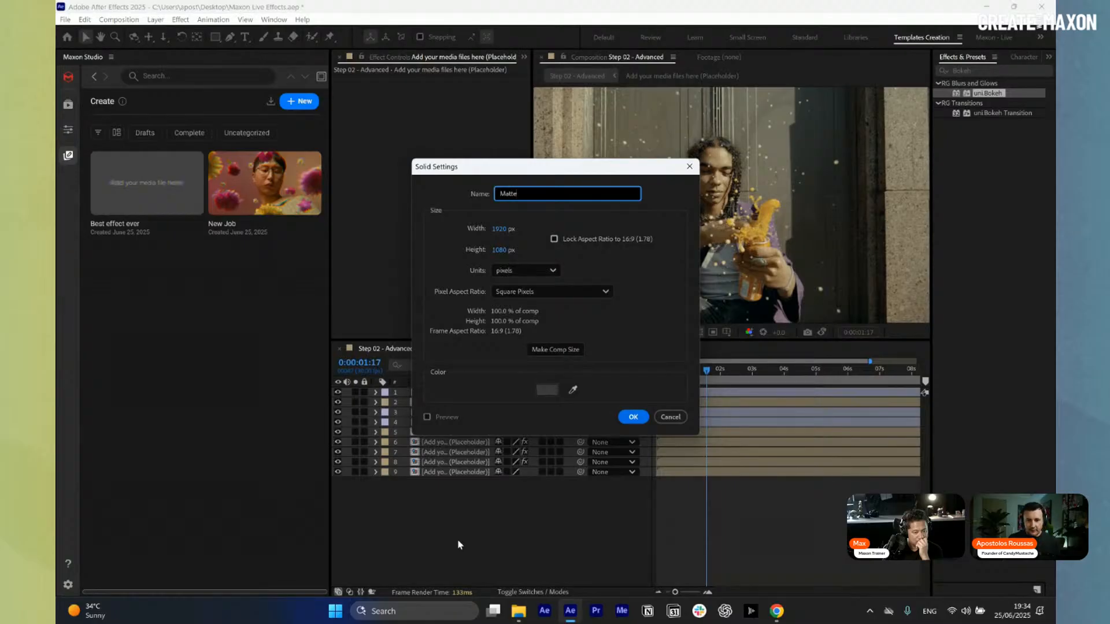
key(Return)
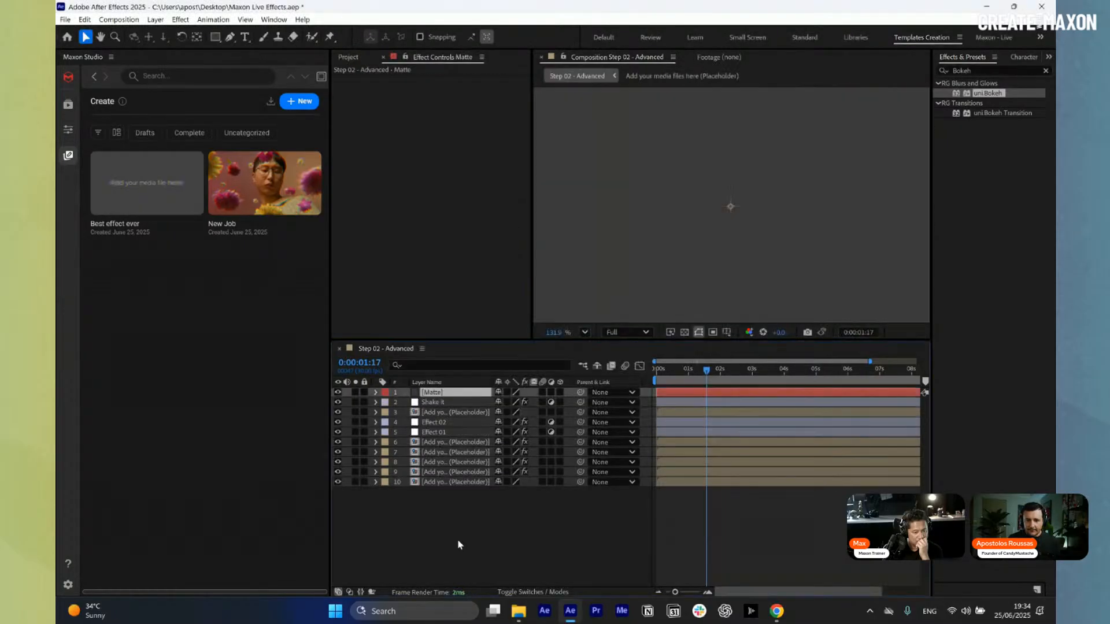
click(337, 393)
- Place the Matte solid directly below Shake it and draw a circular mask on it around the man's head and chest
click(216, 36)
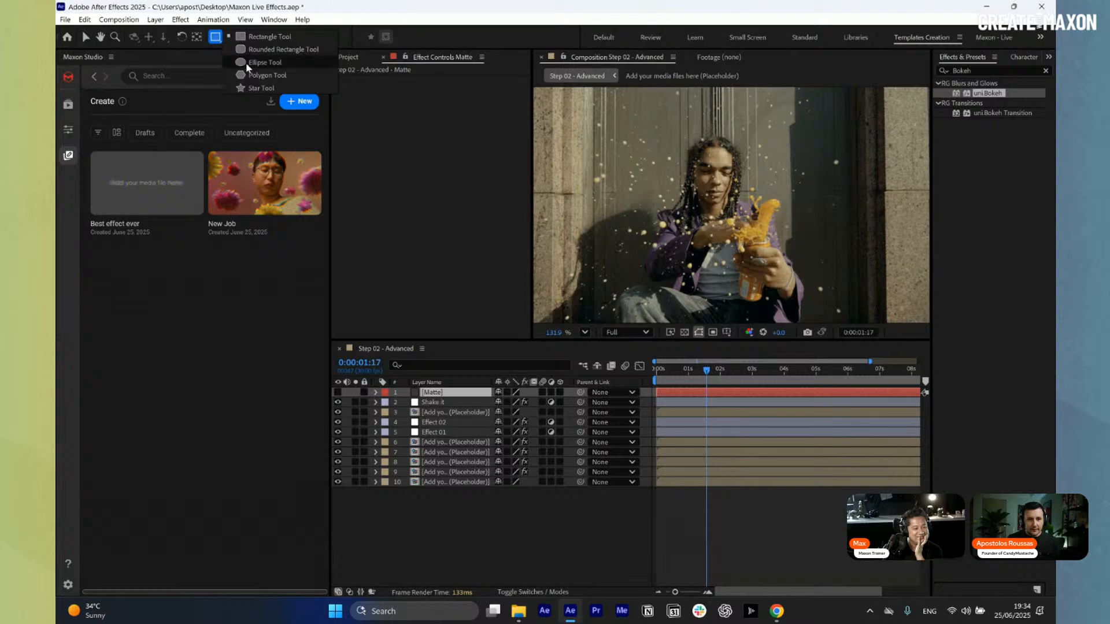
click(249, 63)
drag(443, 393, 442, 408)
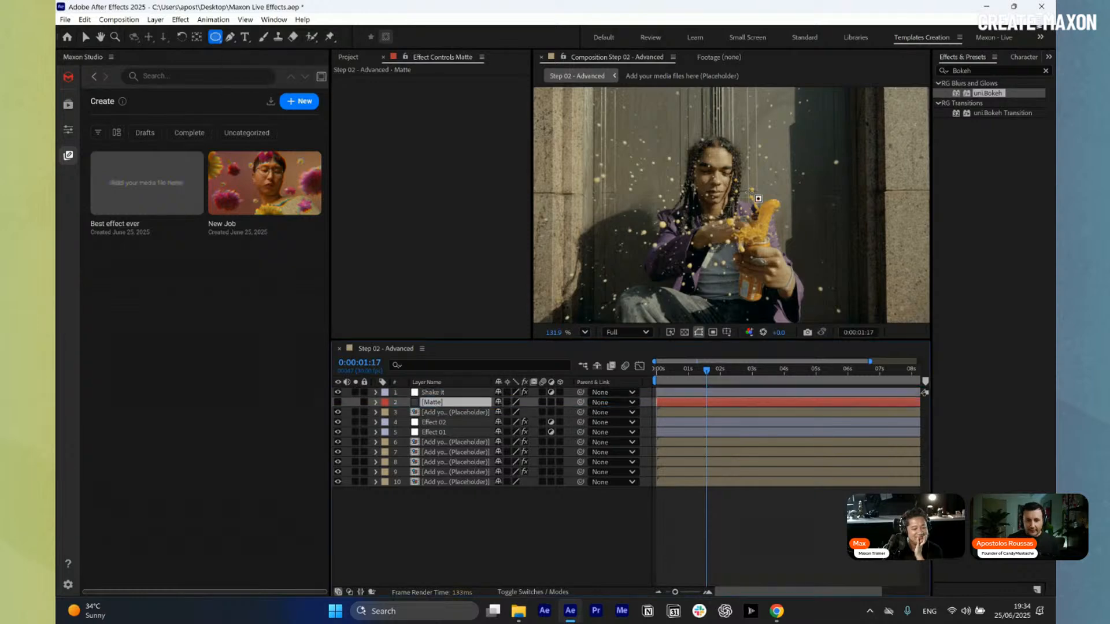
drag(713, 178, 781, 267)
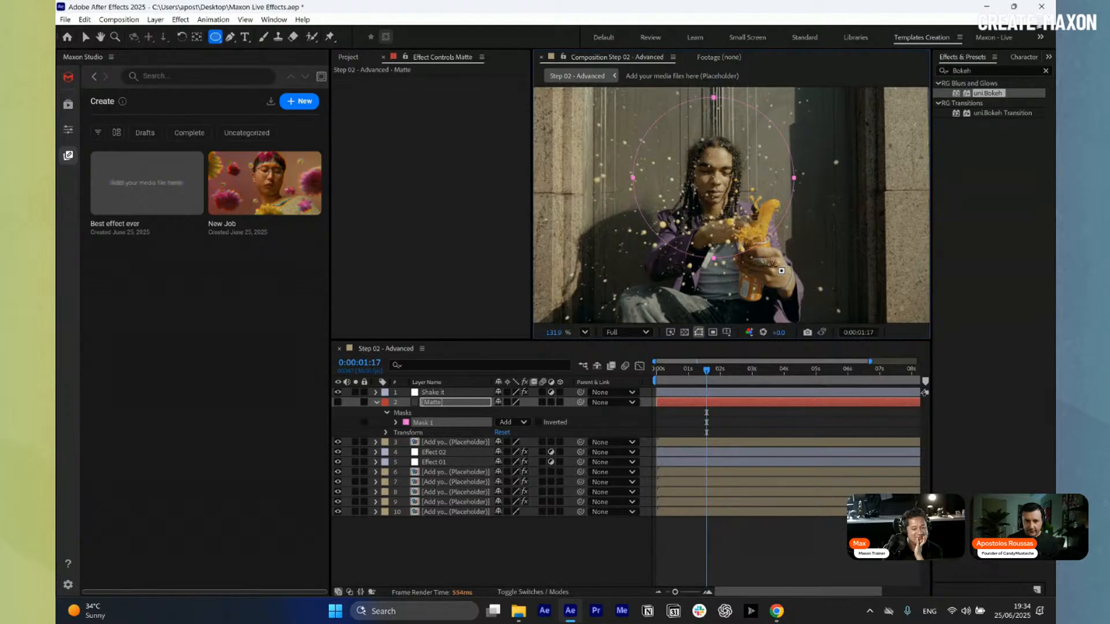
click(376, 403)
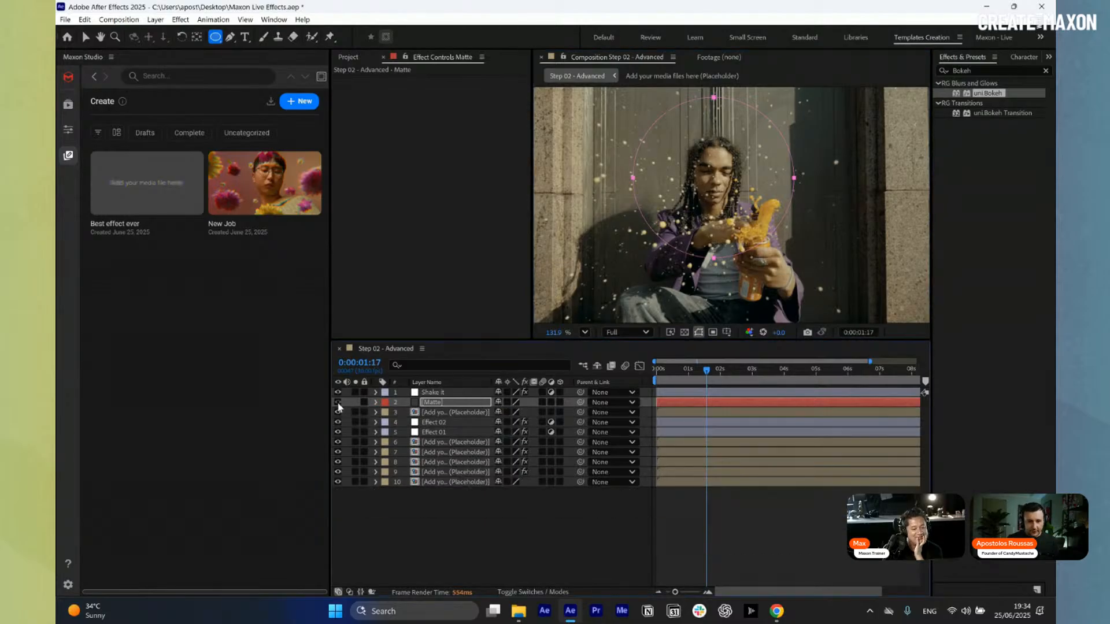
- Show the Matte solid, set its mask feather to 84 pixels and enlarge the circle down over the hands
click(338, 405)
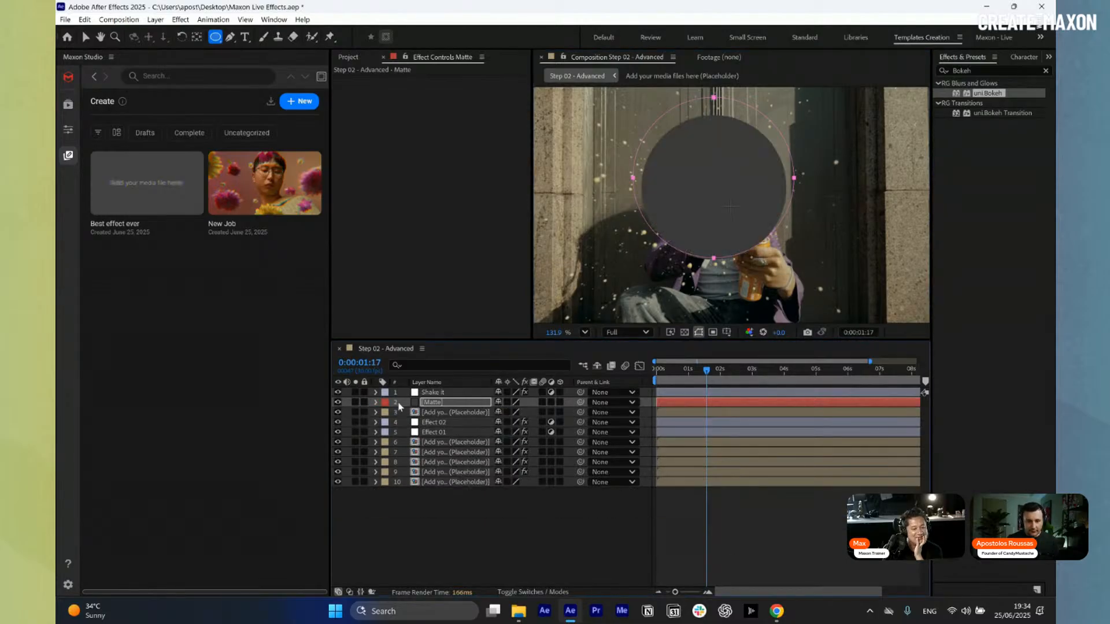
key(f)
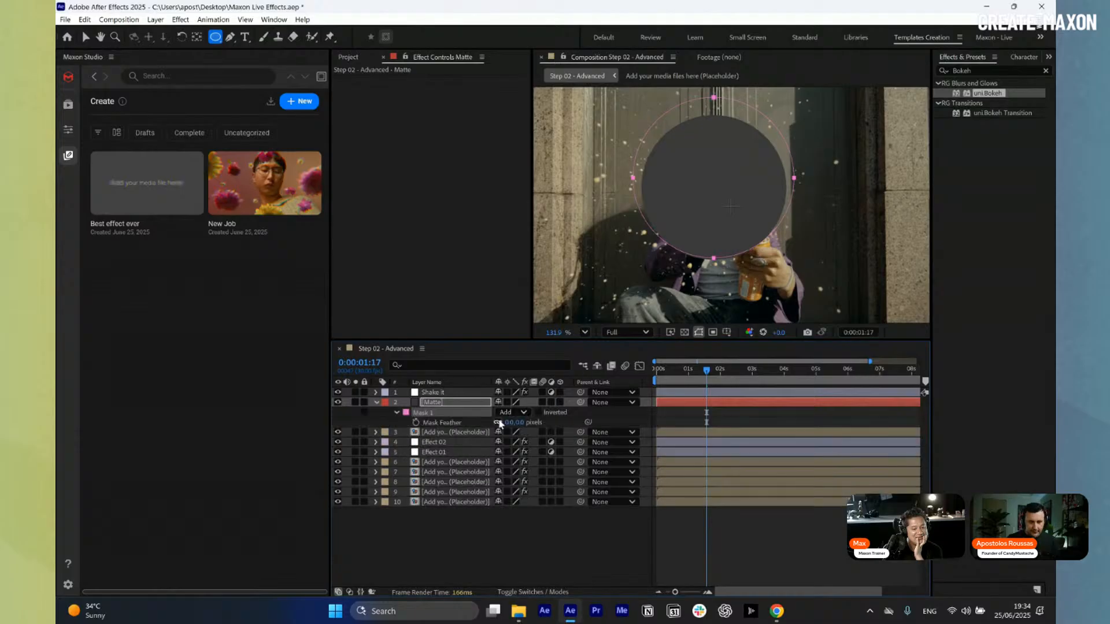
drag(510, 422, 550, 430)
key(v)
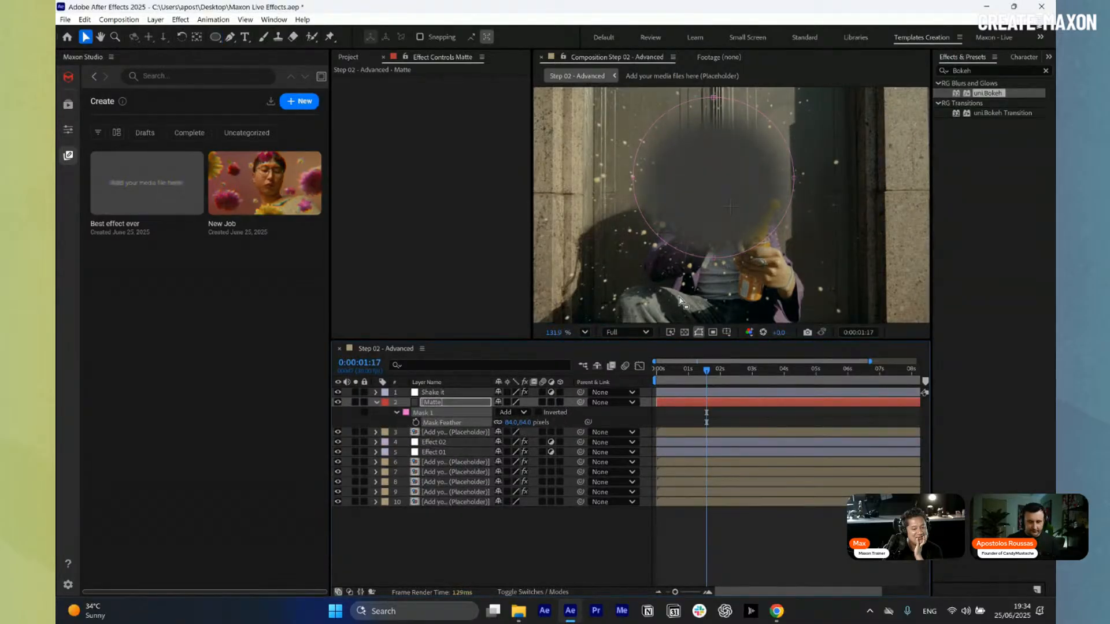
double_click(713, 260)
drag(792, 260, 811, 280)
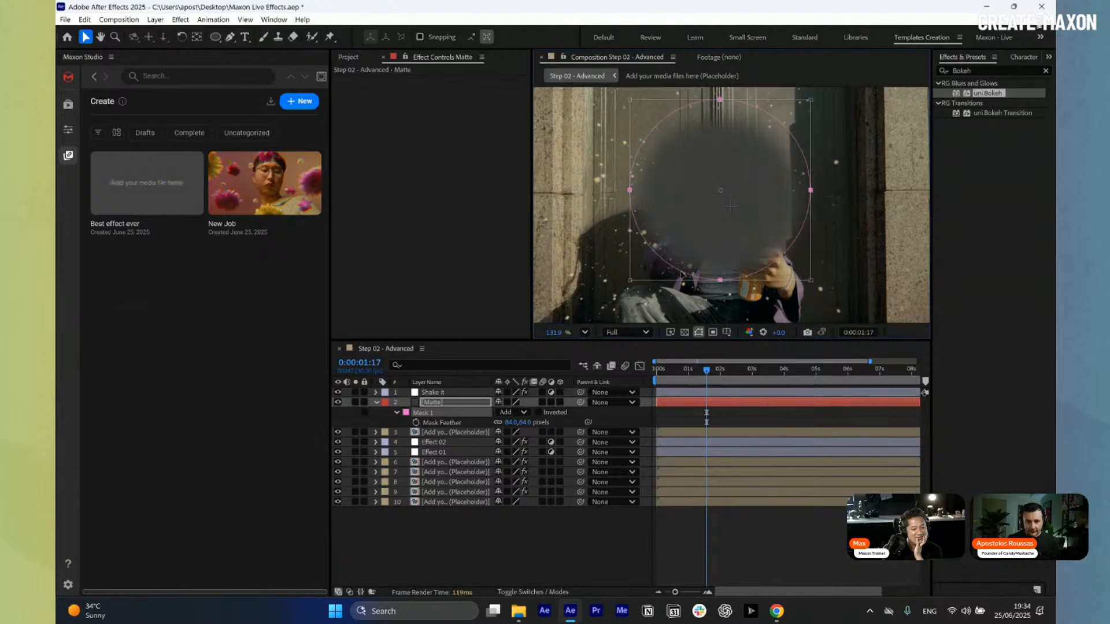
click(377, 403)
- Set the Matte layer as the track matte of the placeholder copy below it, without inverting it
click(453, 413)
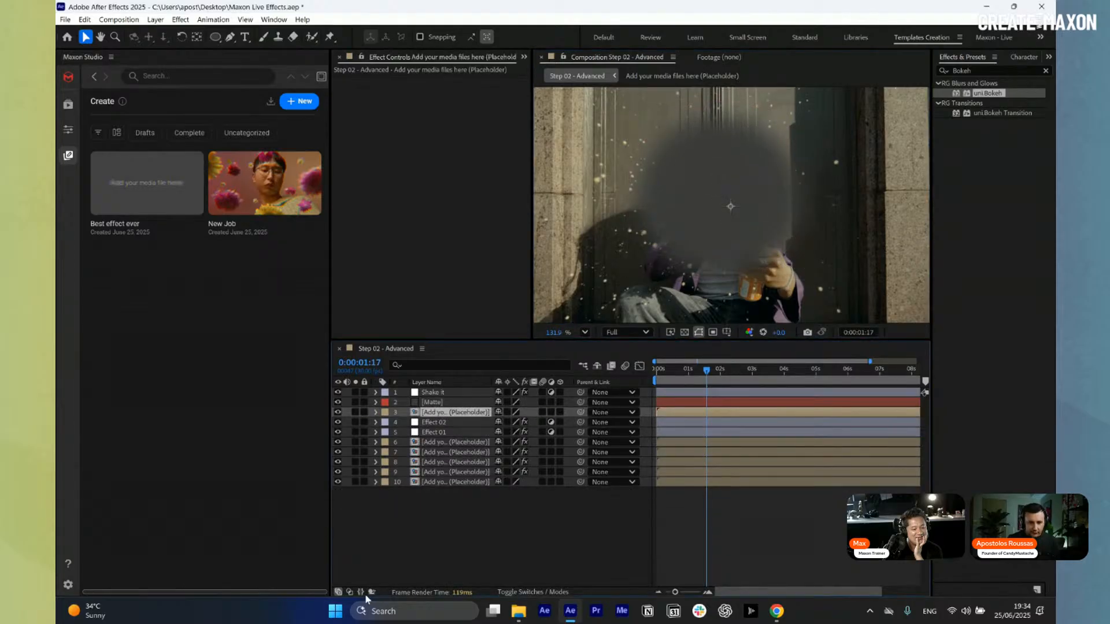
click(350, 591)
click(635, 413)
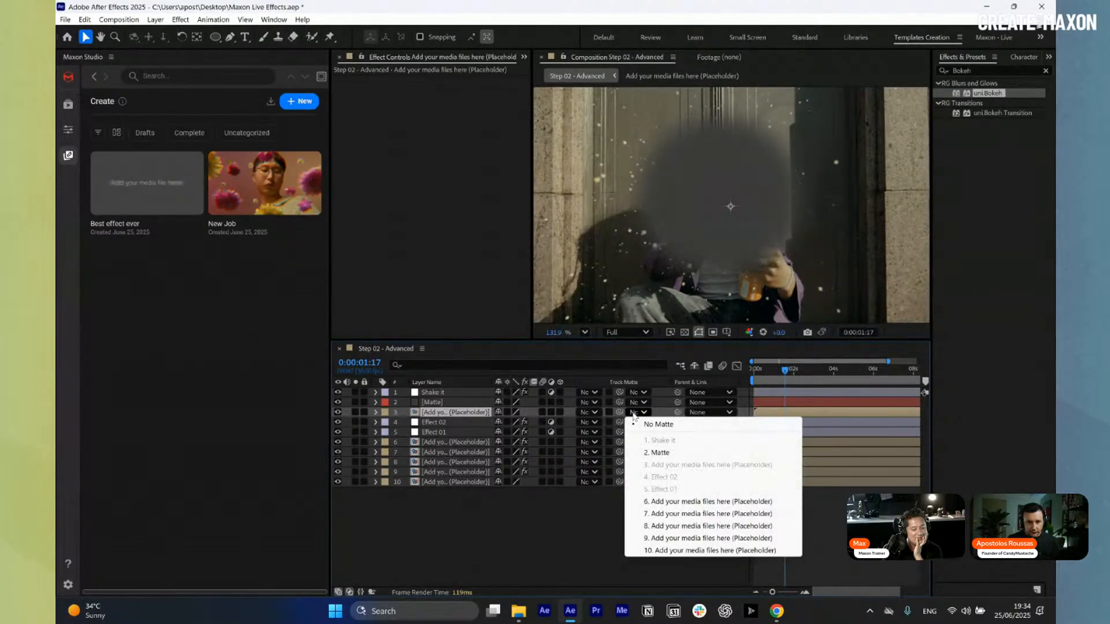
click(664, 453)
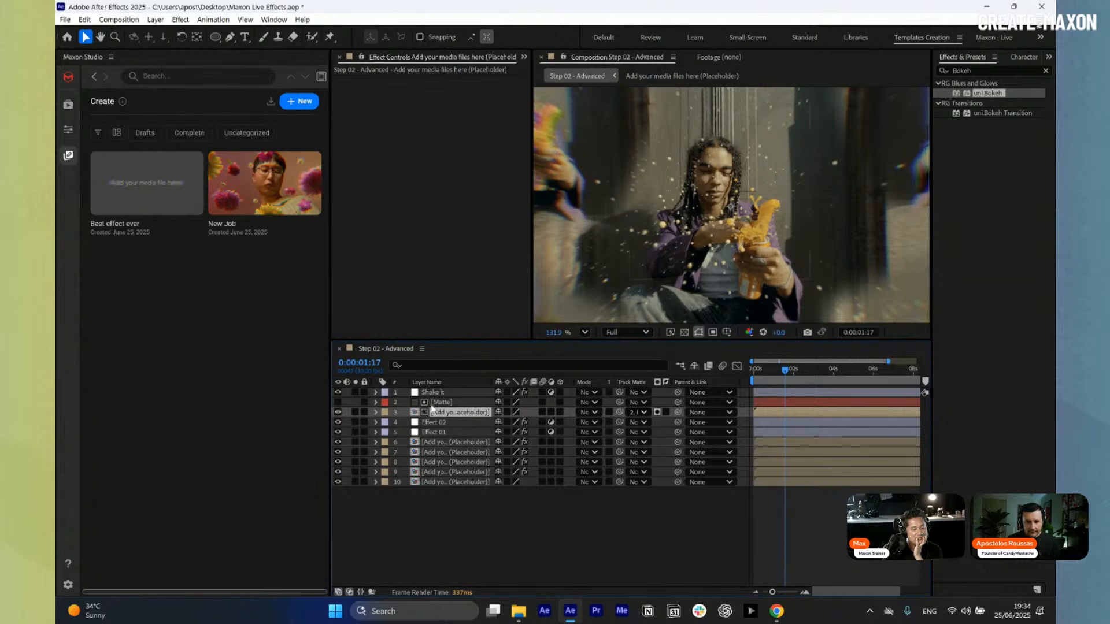
click(666, 413)
click(666, 412)
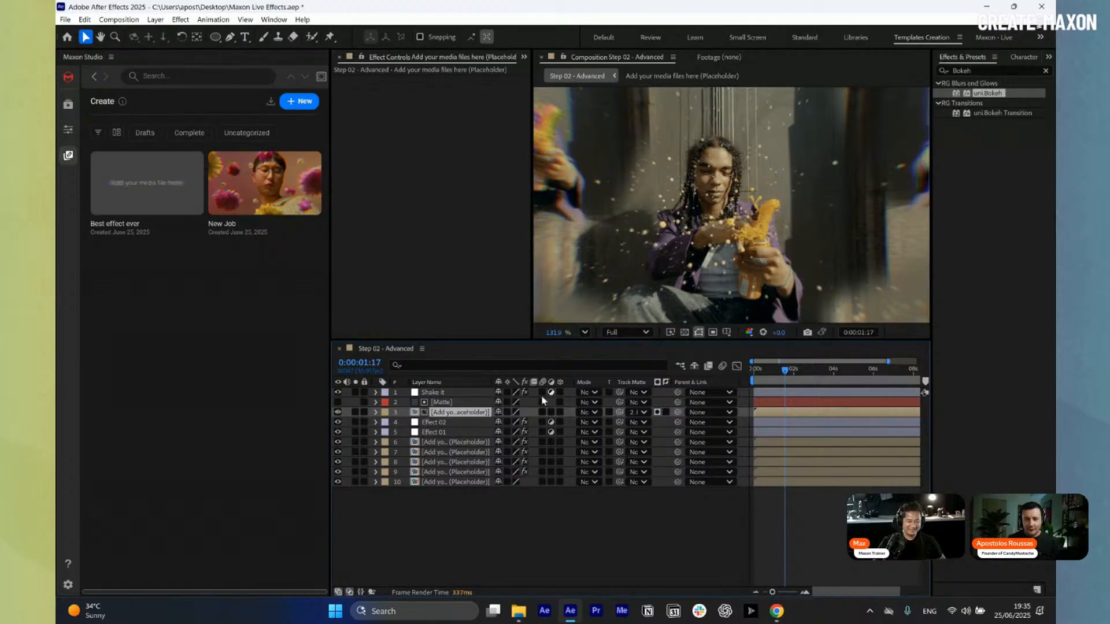
- Try shifting the Matte layer's circle over the man, undo the move and inspect the blend around him
click(446, 403)
drag(735, 191, 730, 190)
key(ctrl+z)
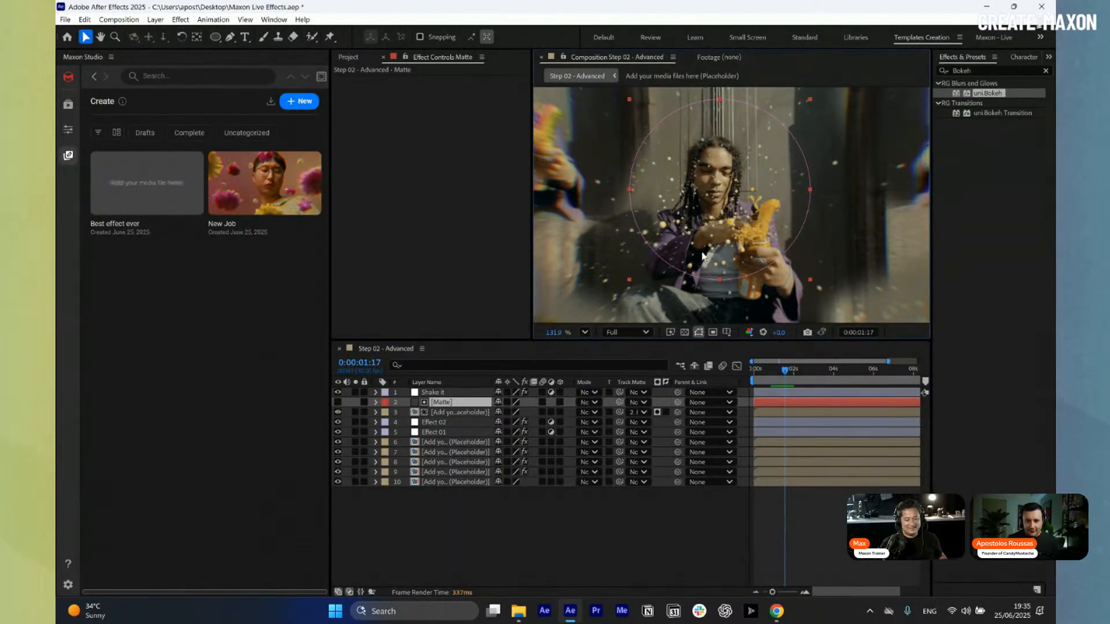
scroll(699, 226, up, 3)
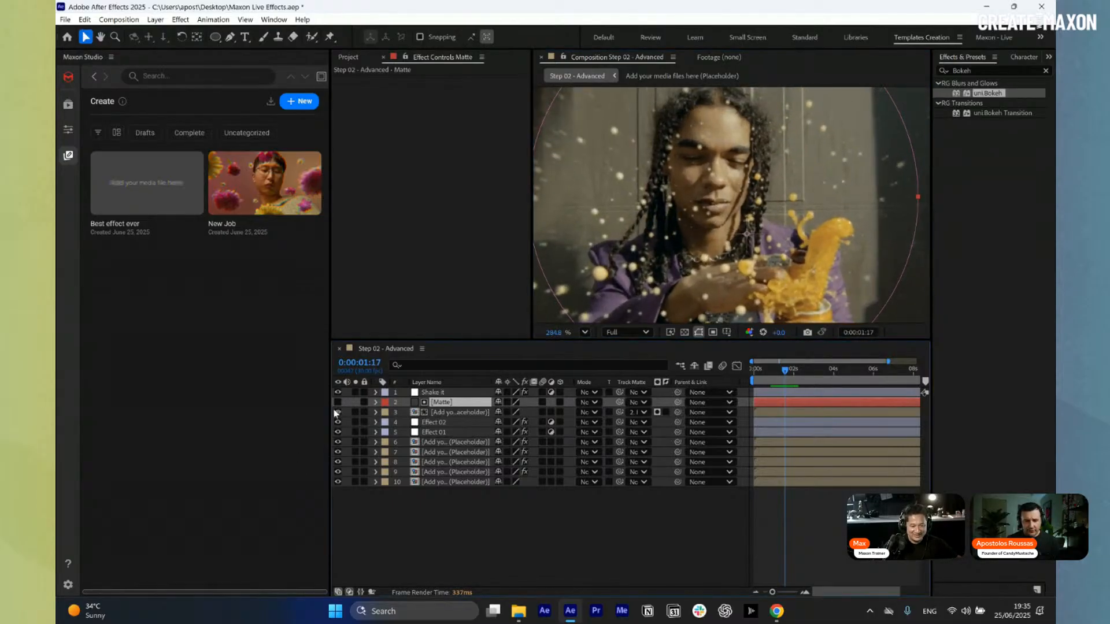
scroll(704, 237, down, 3)
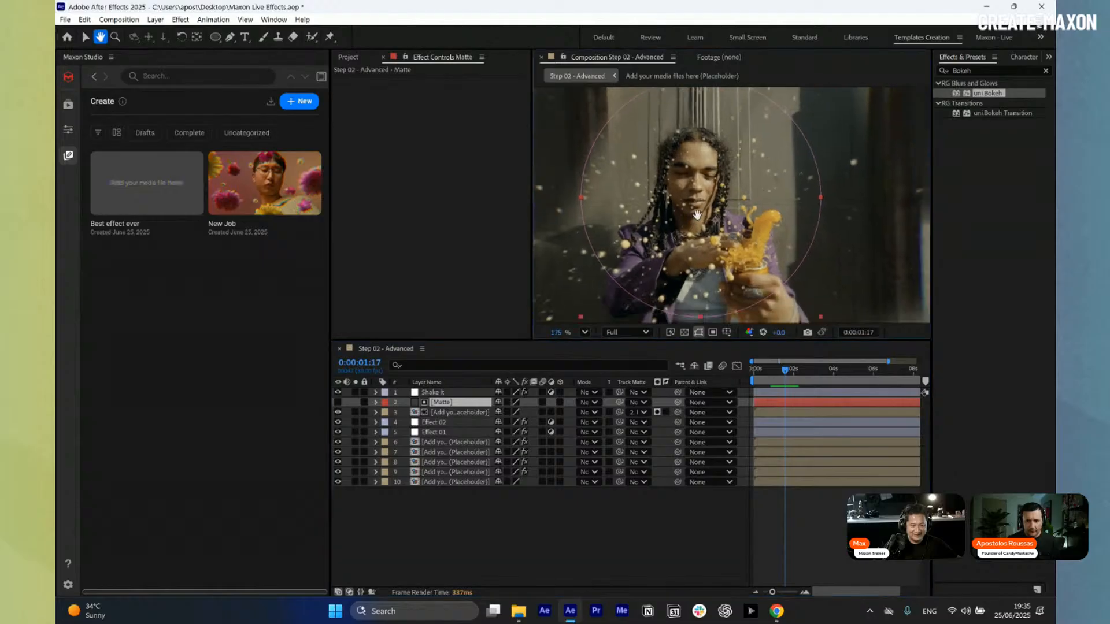
scroll(705, 224, down, 2)
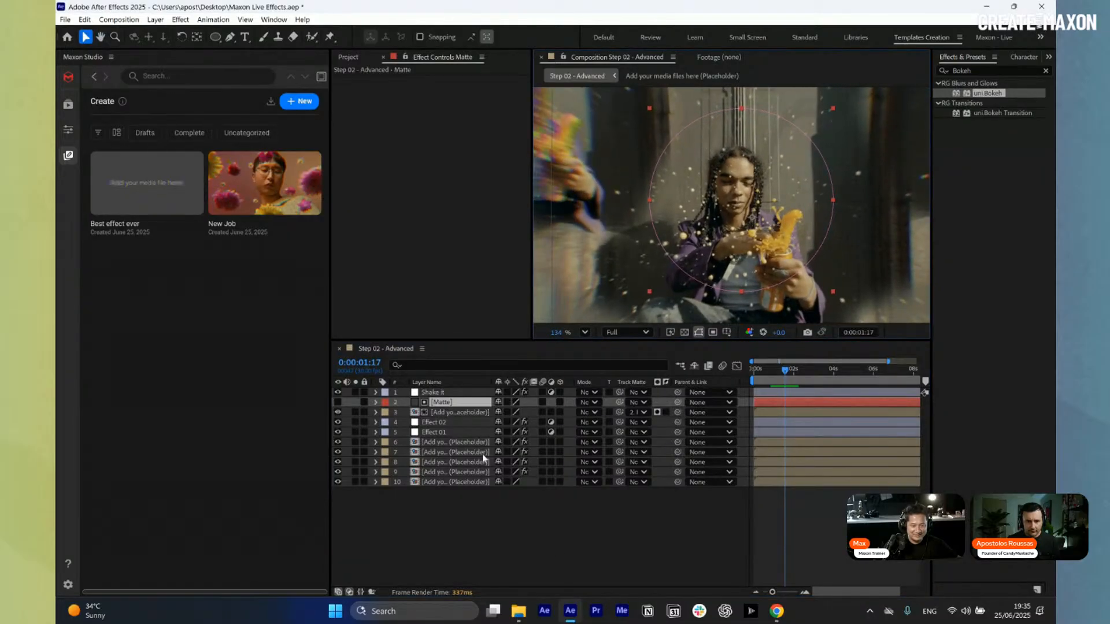
key(F2)
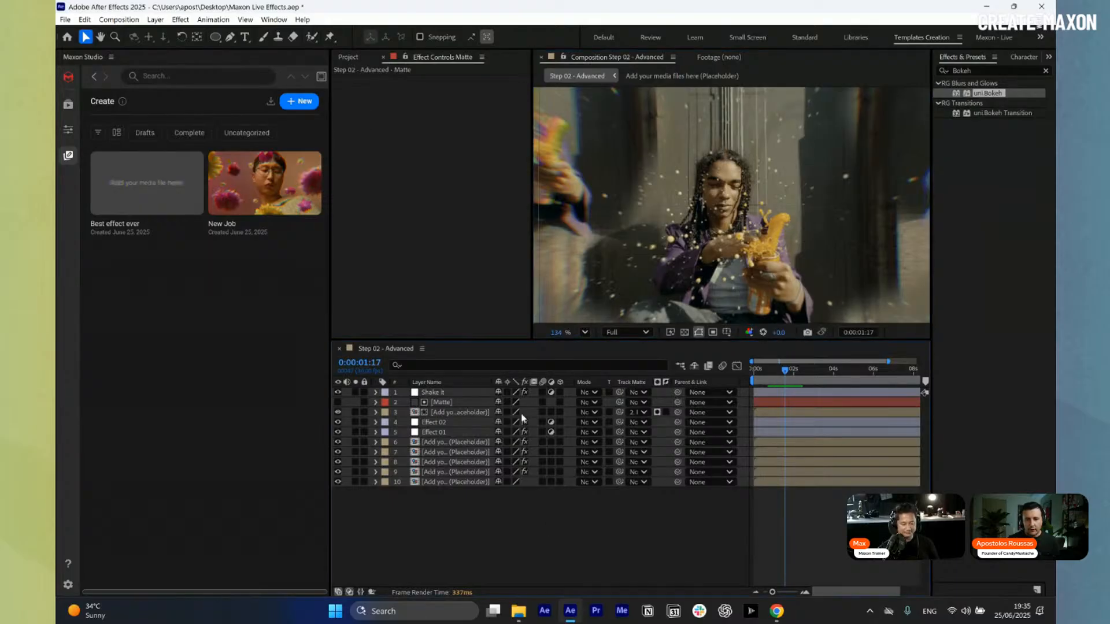
click(450, 403)
drag(749, 222, 745, 218)
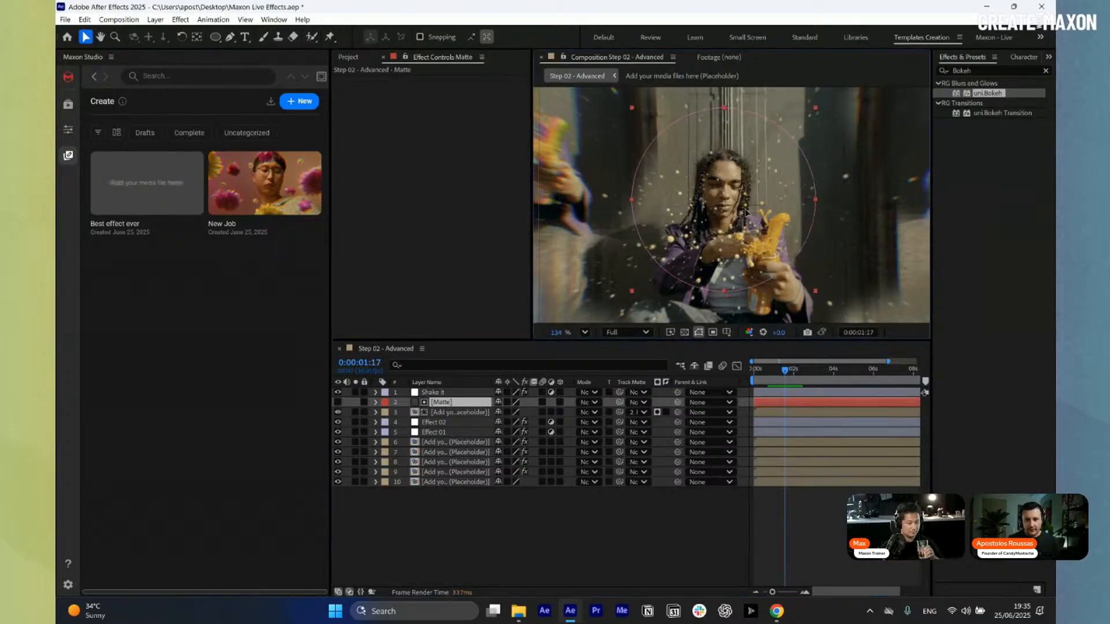
key(Return)
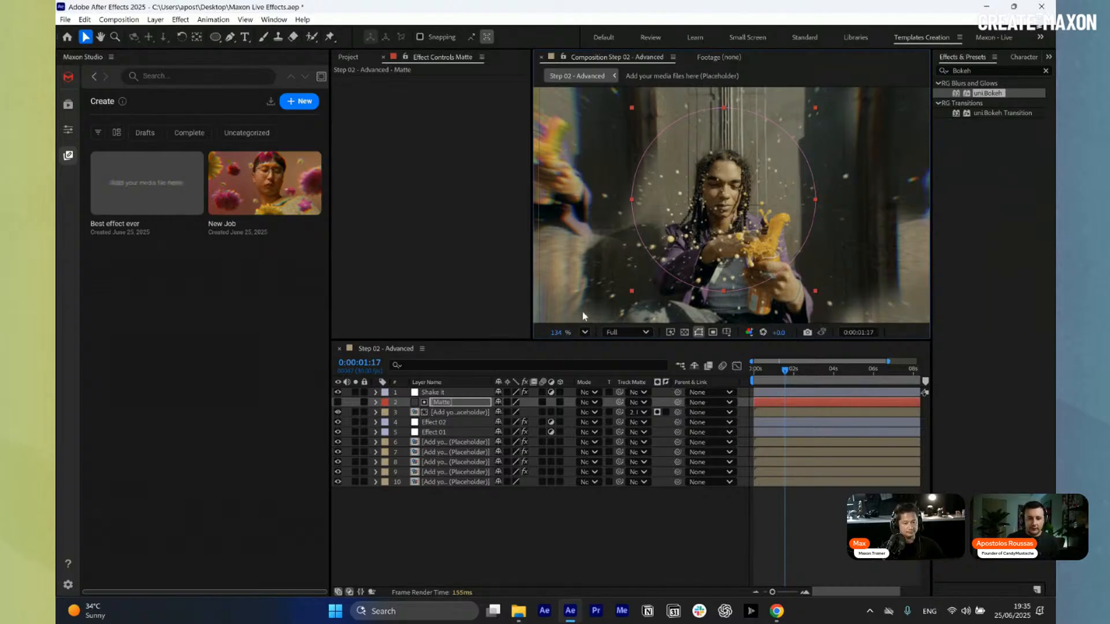
- Review the whole masked composition at 0:00:03:29
click(584, 333)
click(589, 350)
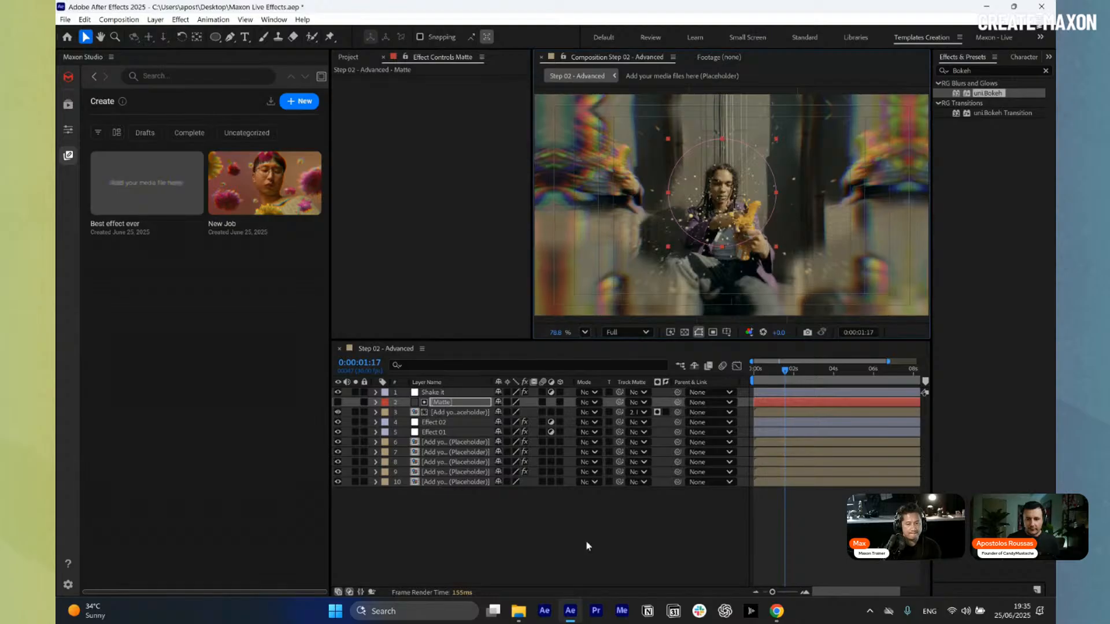
key(space)
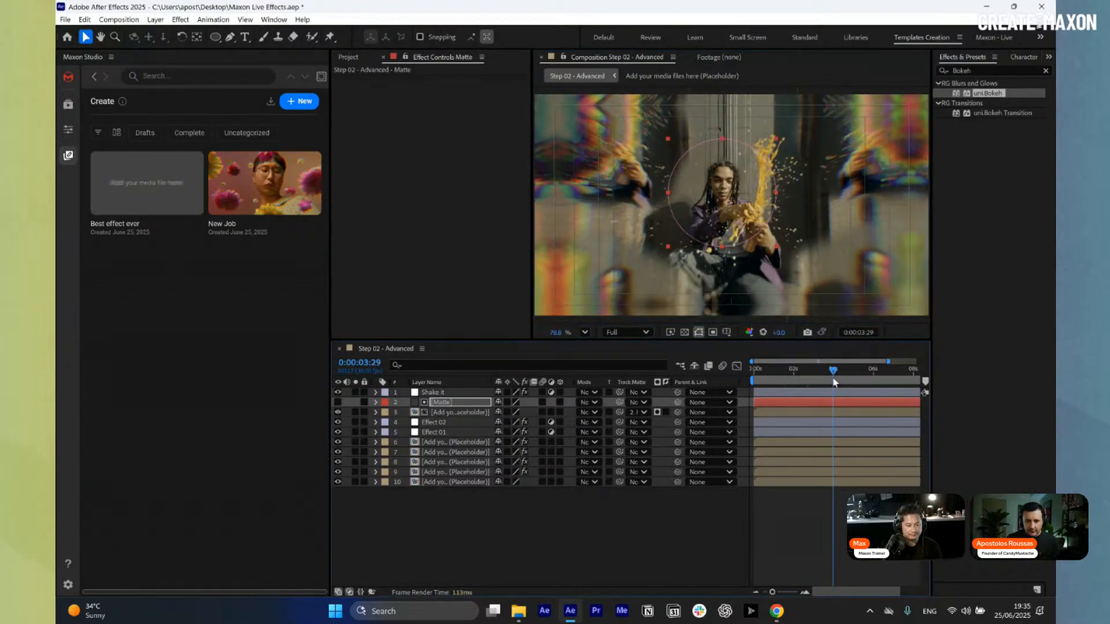
- Lower the Chromatic Aberration distortion amount on Effect 01 and set the Bokeh blur amount on Effect 02 to 280
click(435, 432)
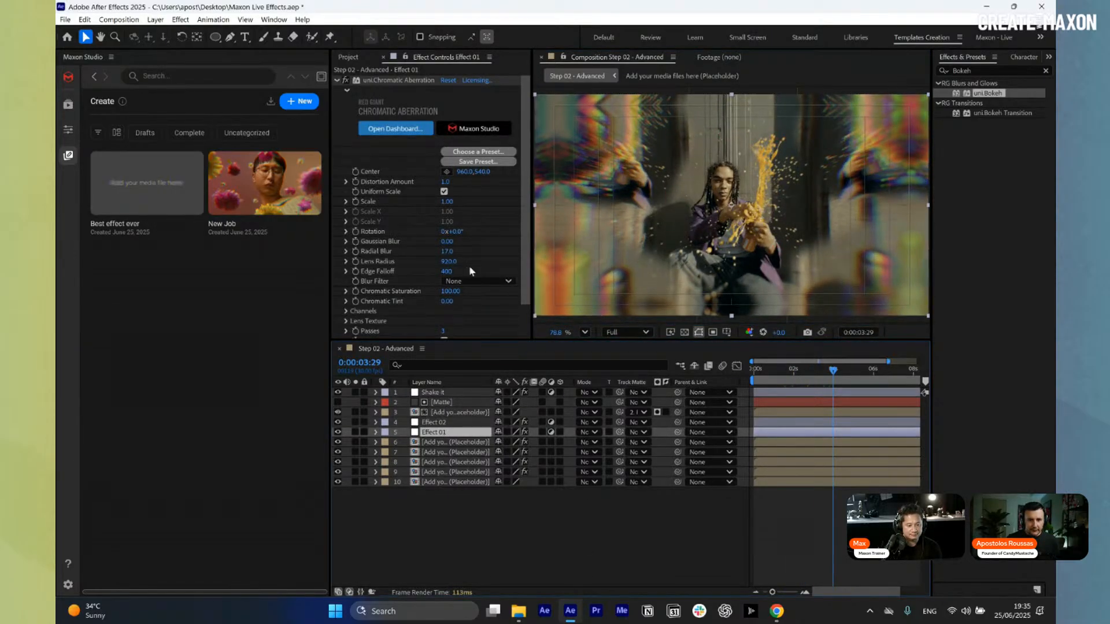
click(444, 192)
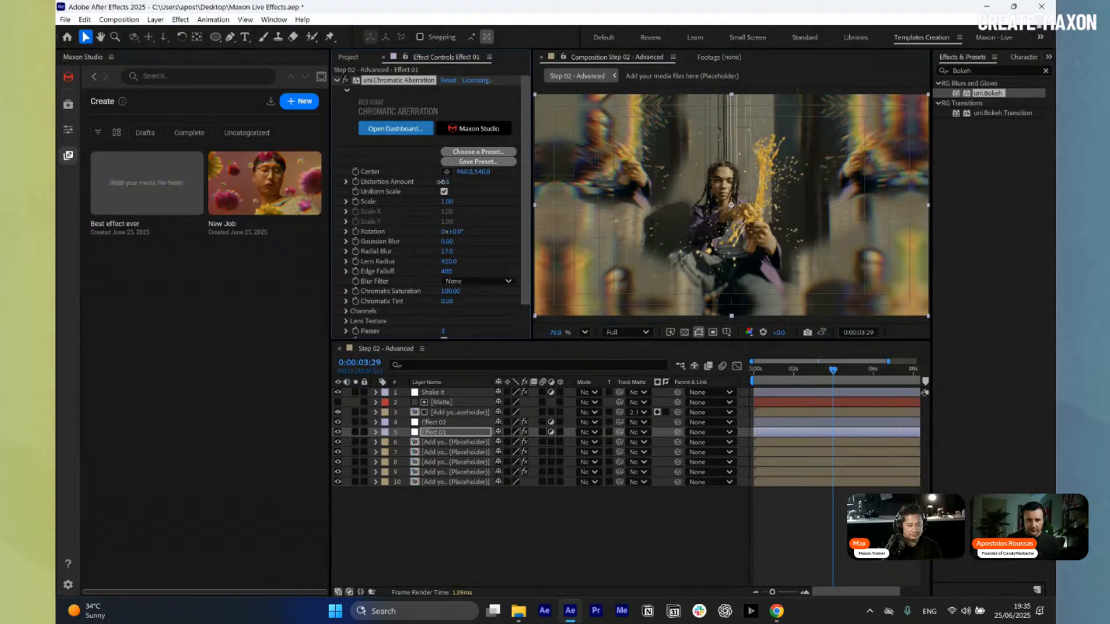
click(434, 423)
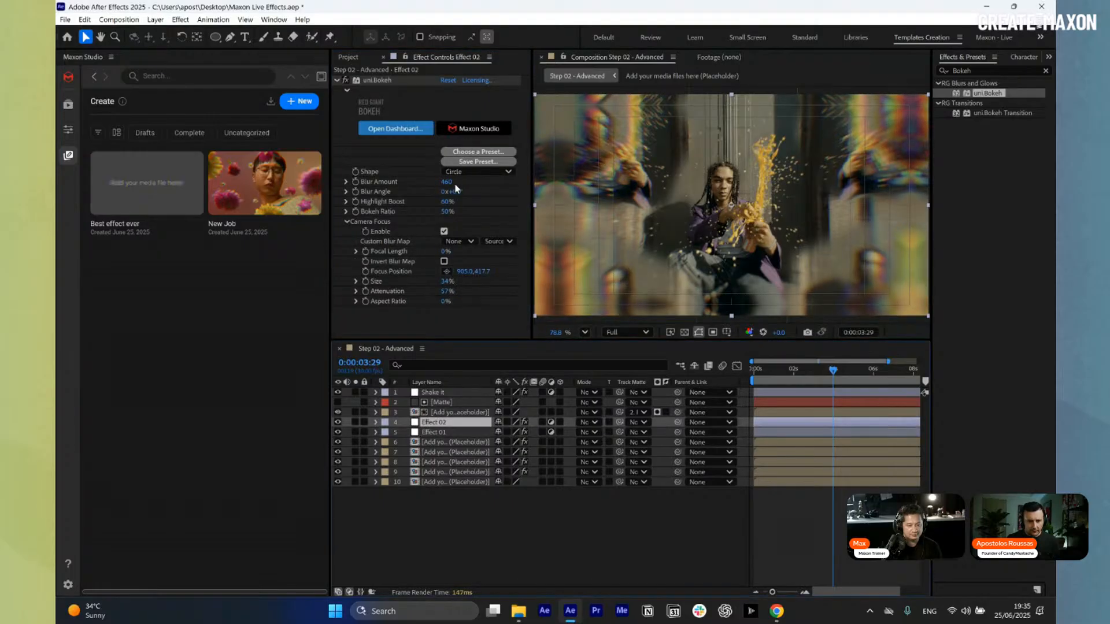
drag(448, 187, 441, 185)
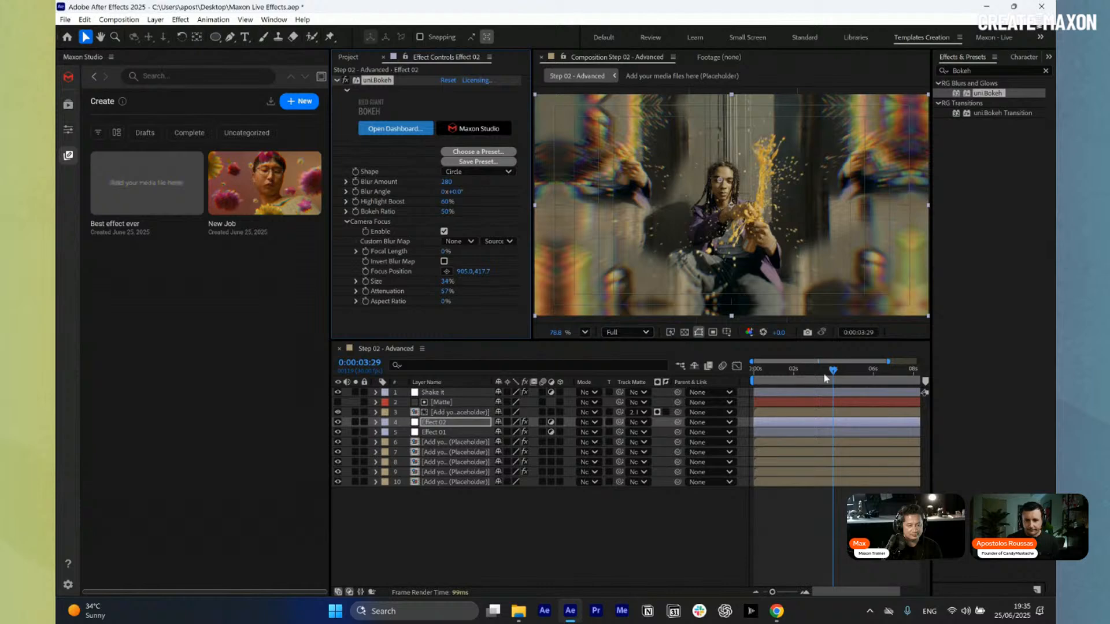
- Set the composition preview resolution to Half and play through the effect to check it around the man
mouse_move(821, 378)
mouse_down()
mouse_move(739, 384)
mouse_move(834, 391)
mouse_move(794, 392)
mouse_move(809, 390)
mouse_up()
click(624, 333)
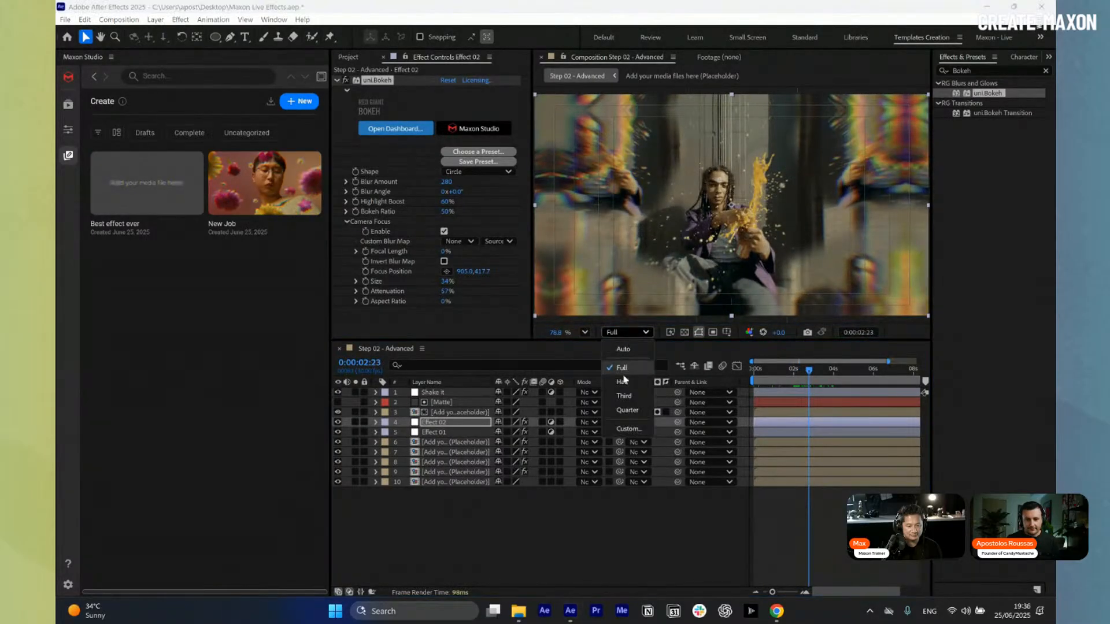
click(618, 364)
drag(803, 370, 780, 375)
key(space)
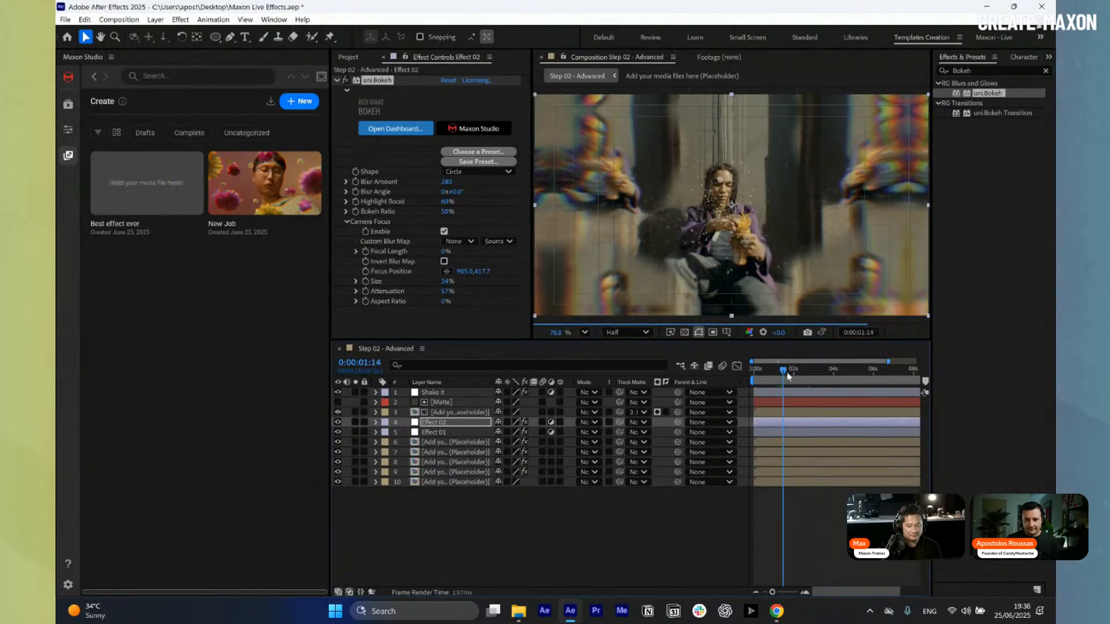
click(522, 518)
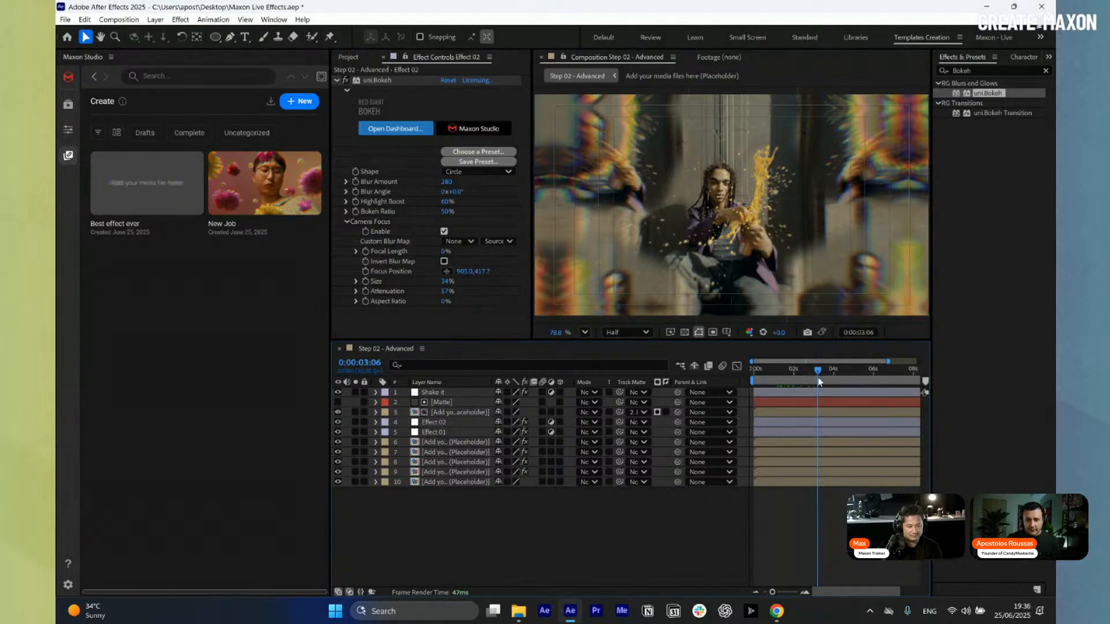
drag(826, 370, 843, 370)
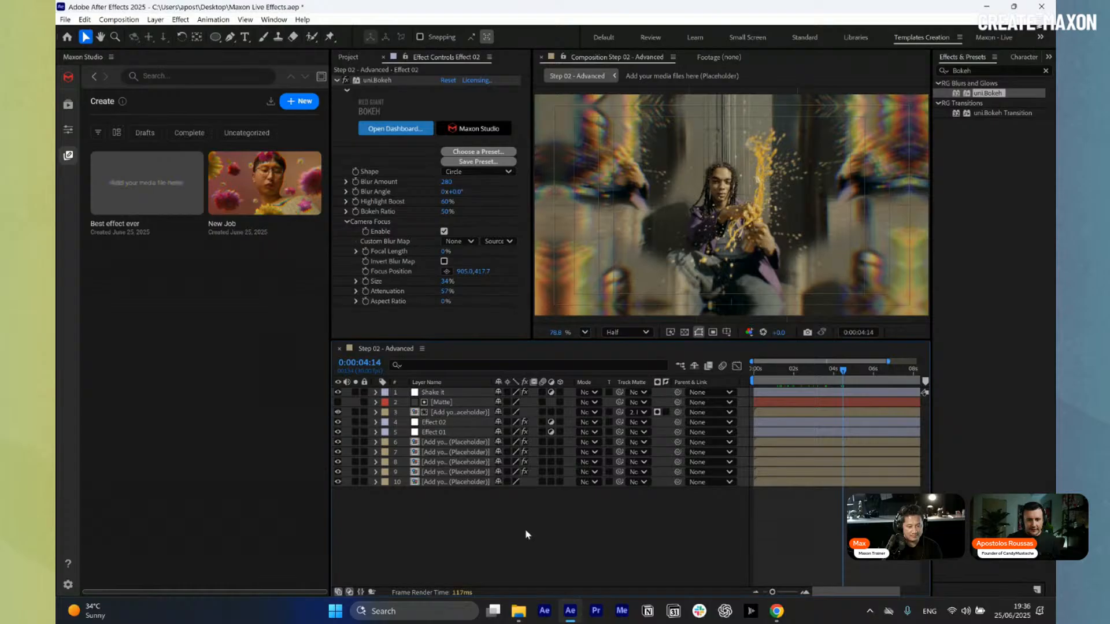
- Pre-compose all ten layers of Step 02 - Advanced into a new composition named Pre-comp Step 02, moving all attributes
drag(527, 535, 524, 388)
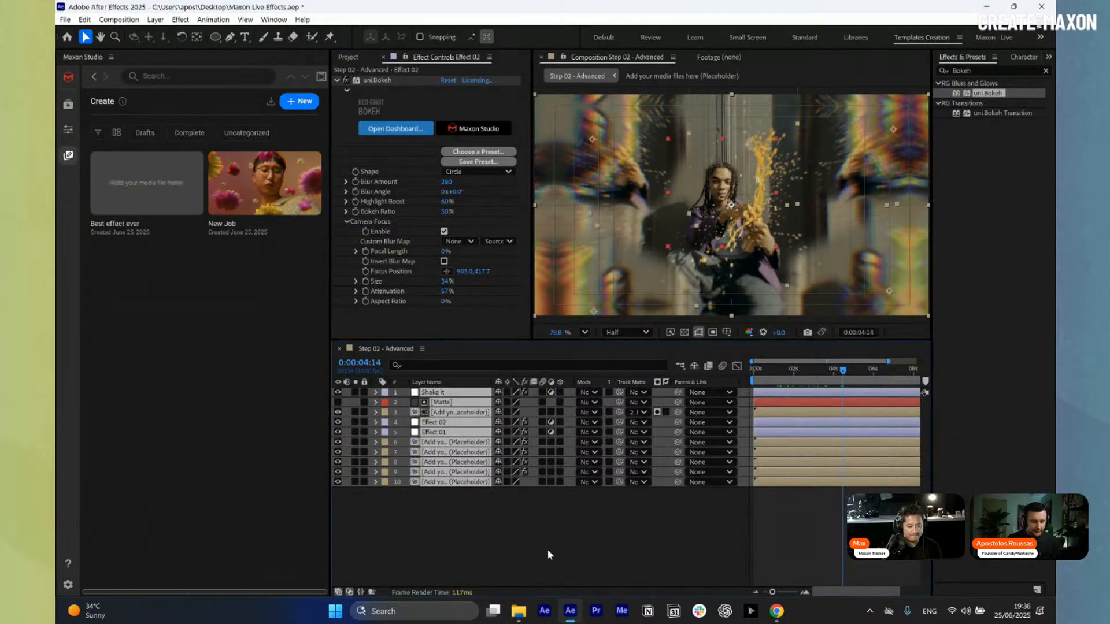
key(ctrl+shift+c)
key(End)
key(BackSpace)
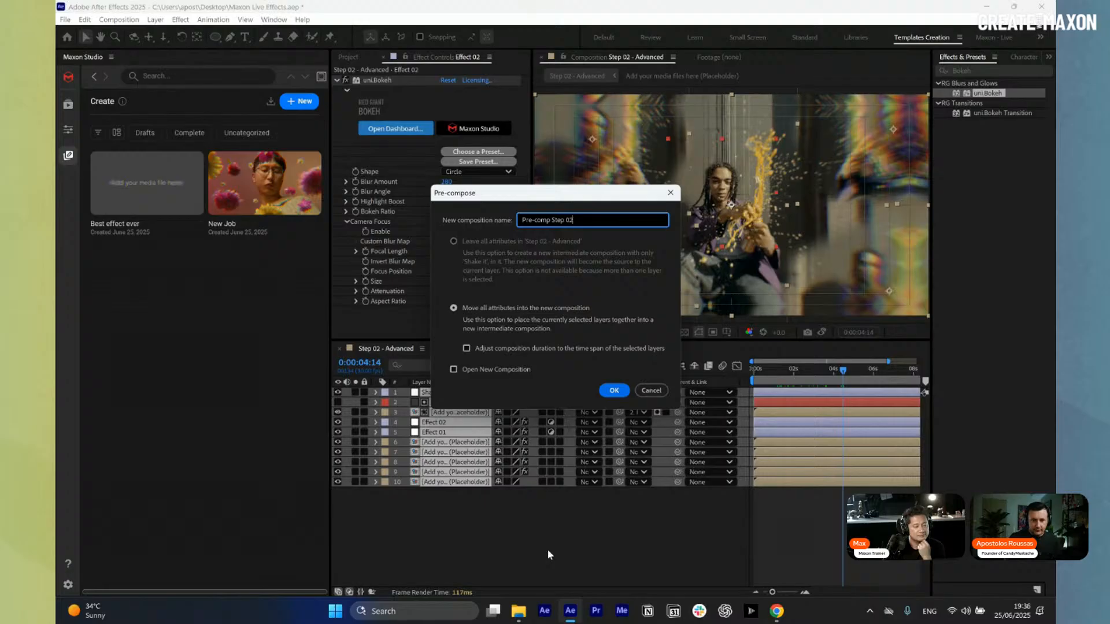
key(Return)
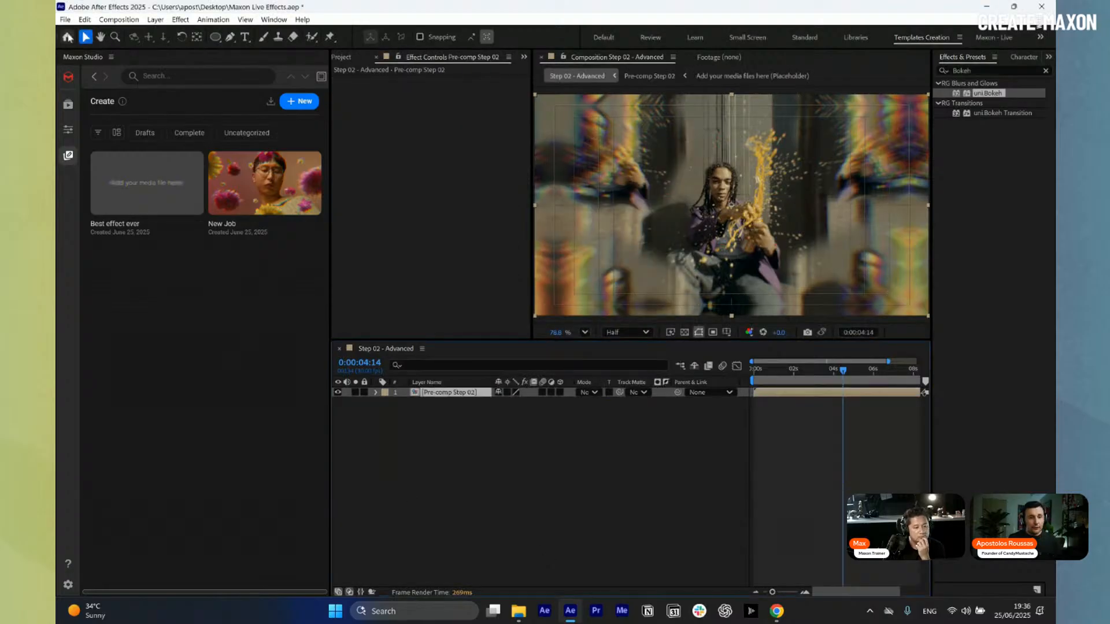
click(492, 451)
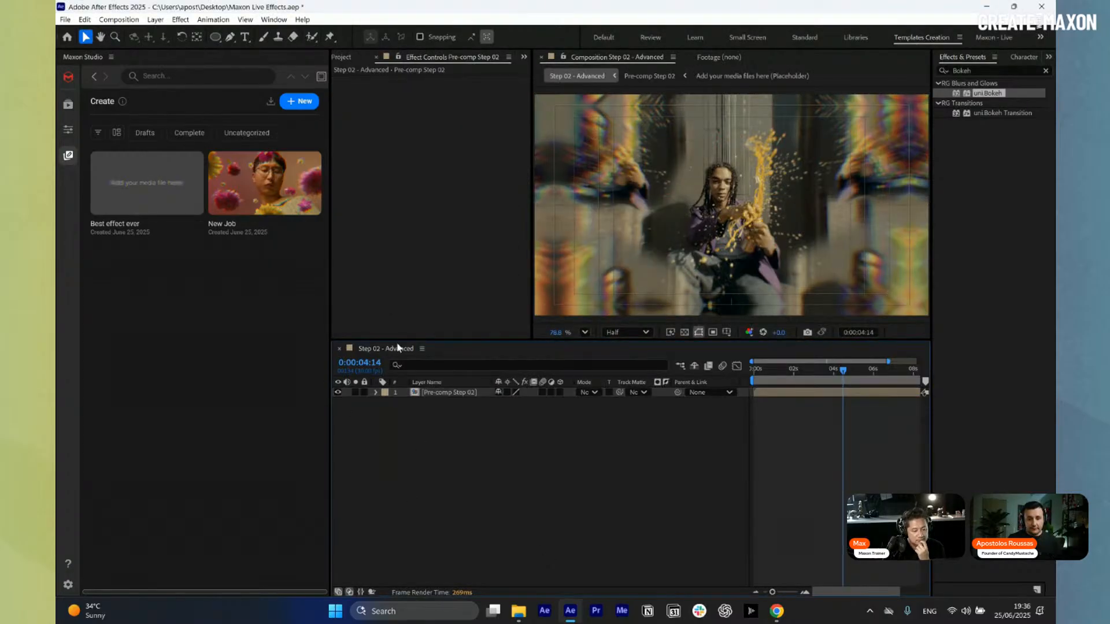
- Start a new Maxon Studio capsule from the Step 02 - Advanced Effect composition and show its parameter controls
click(349, 58)
click(302, 103)
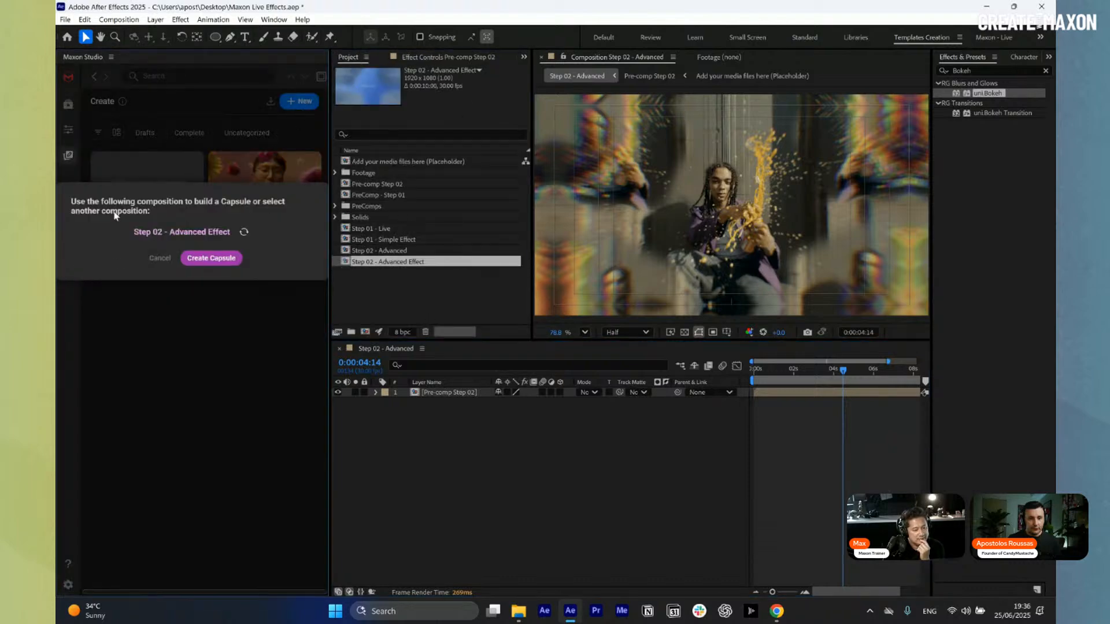
click(218, 257)
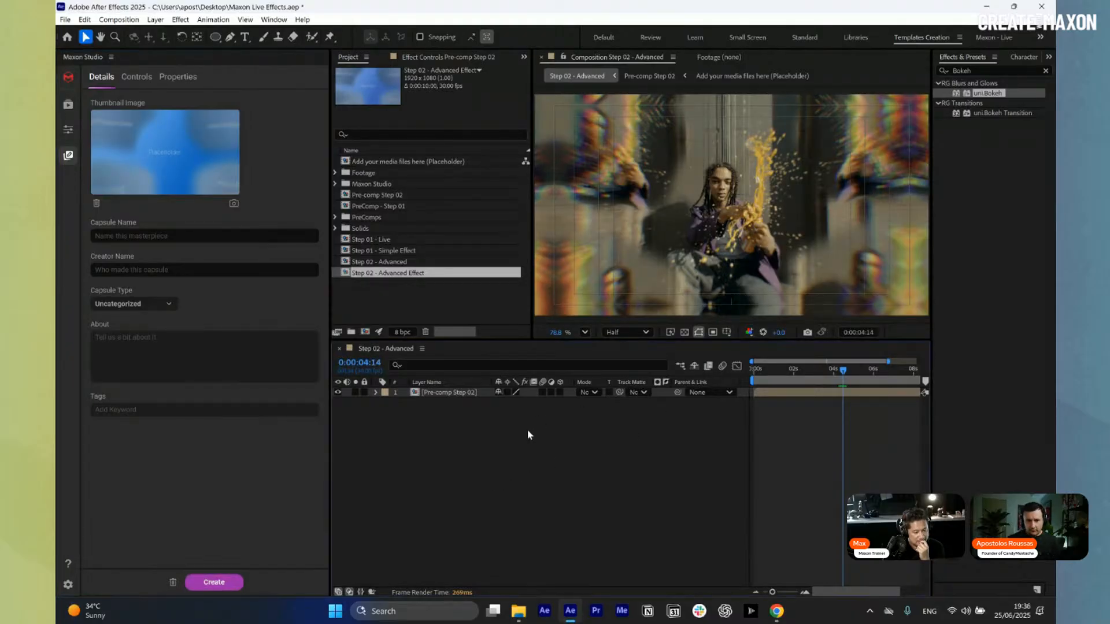
click(137, 77)
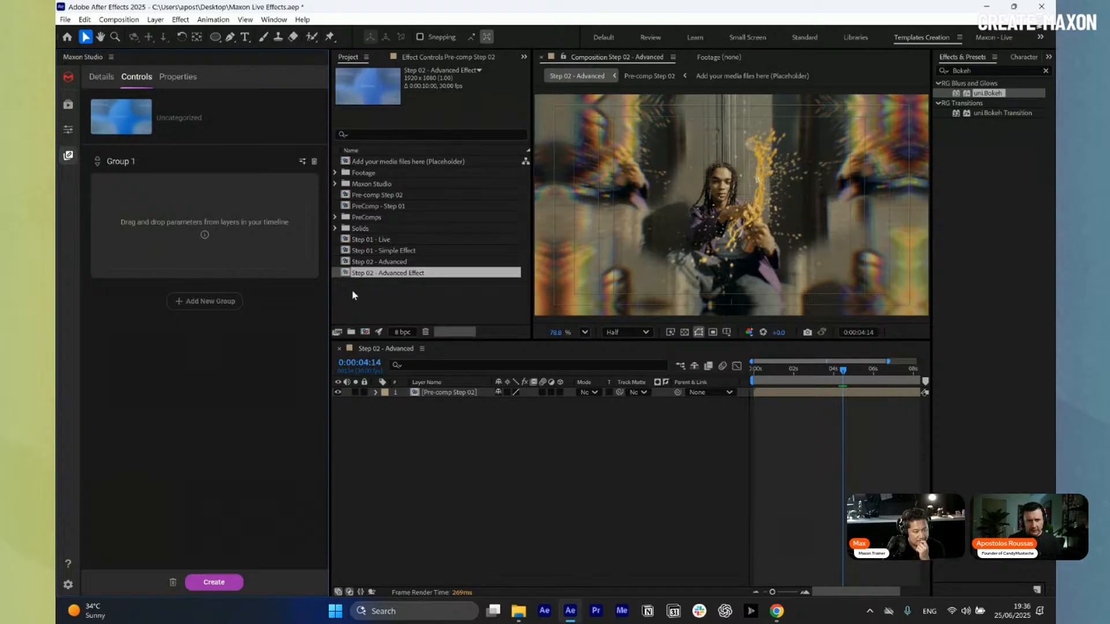
- Look over the layers inside Pre-comp Step 02, return to Step 02 - Advanced and close the pre-comp's timeline
double_click(447, 393)
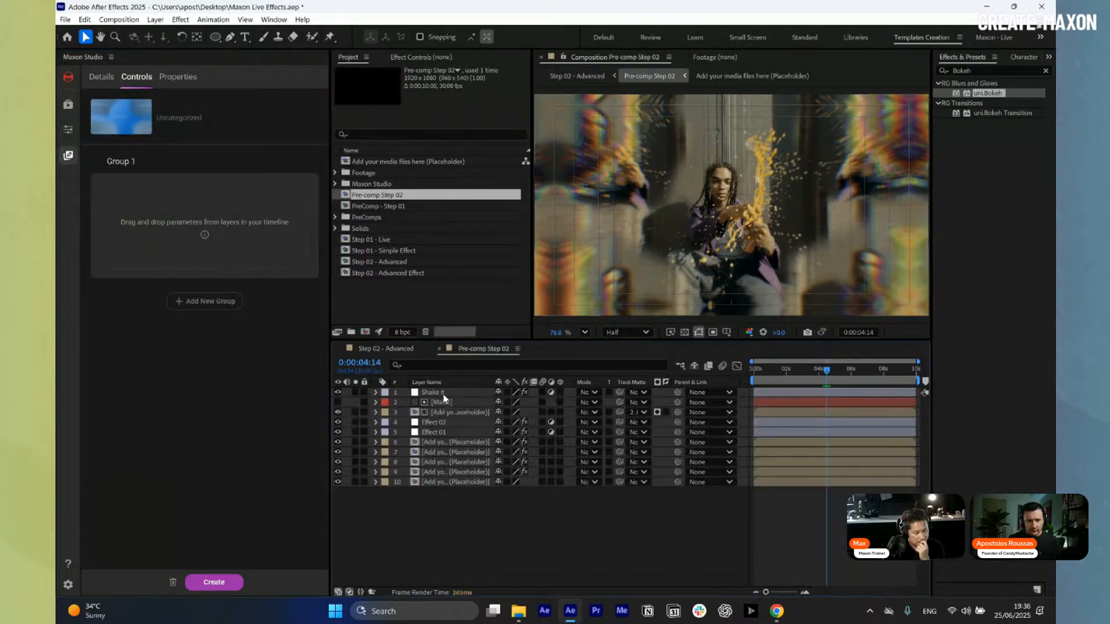
click(812, 380)
drag(812, 379, 796, 379)
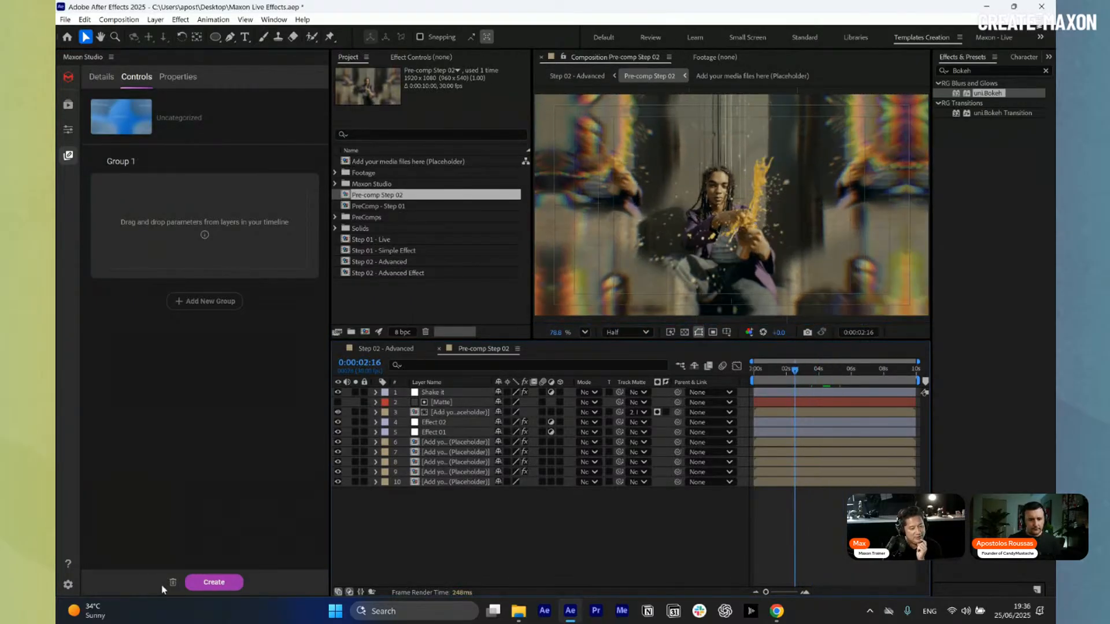
click(393, 349)
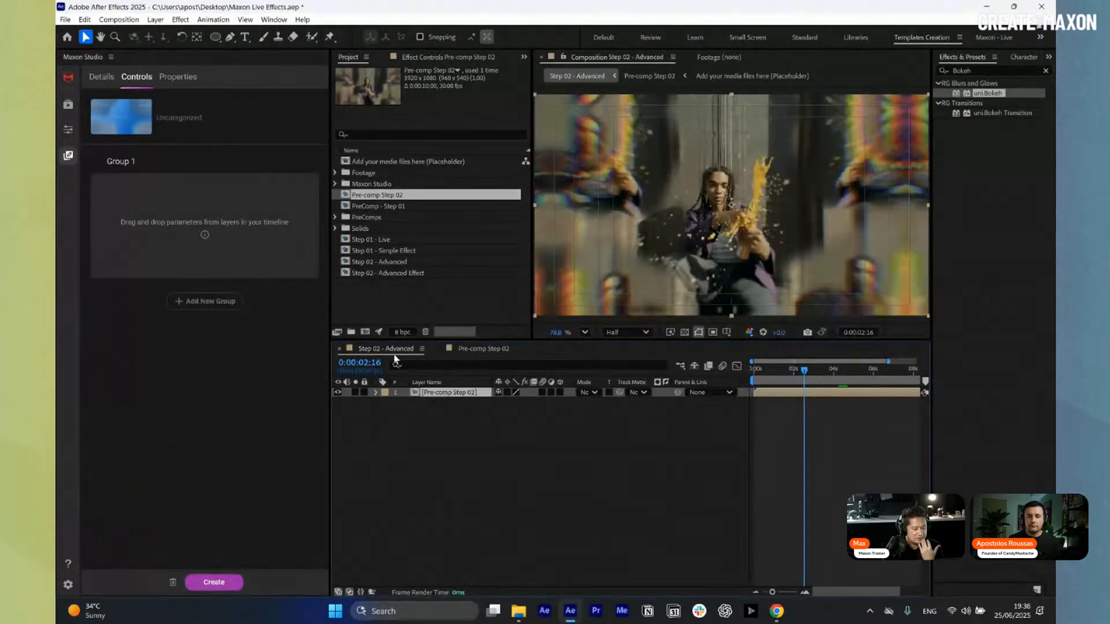
click(438, 349)
- Permanently discard the unsaved capsule
click(172, 582)
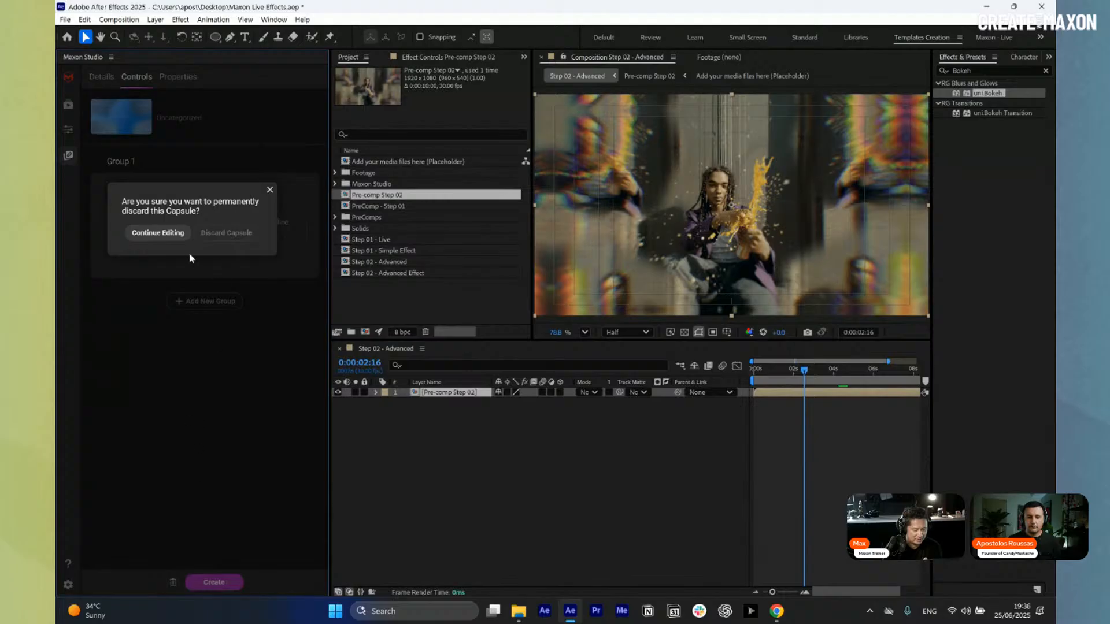
click(169, 236)
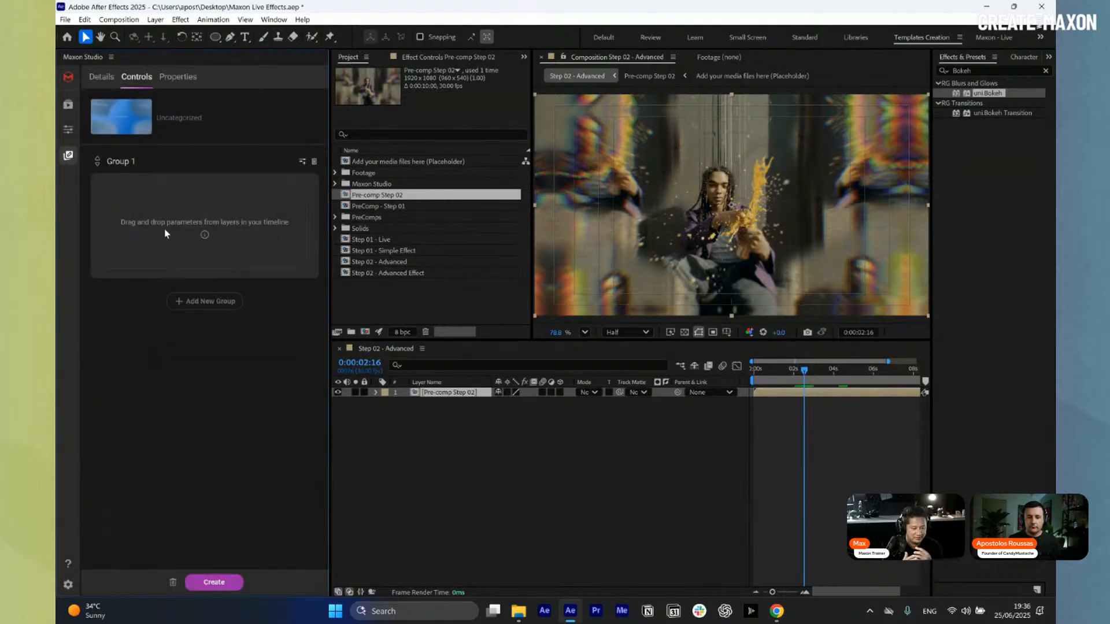
click(173, 585)
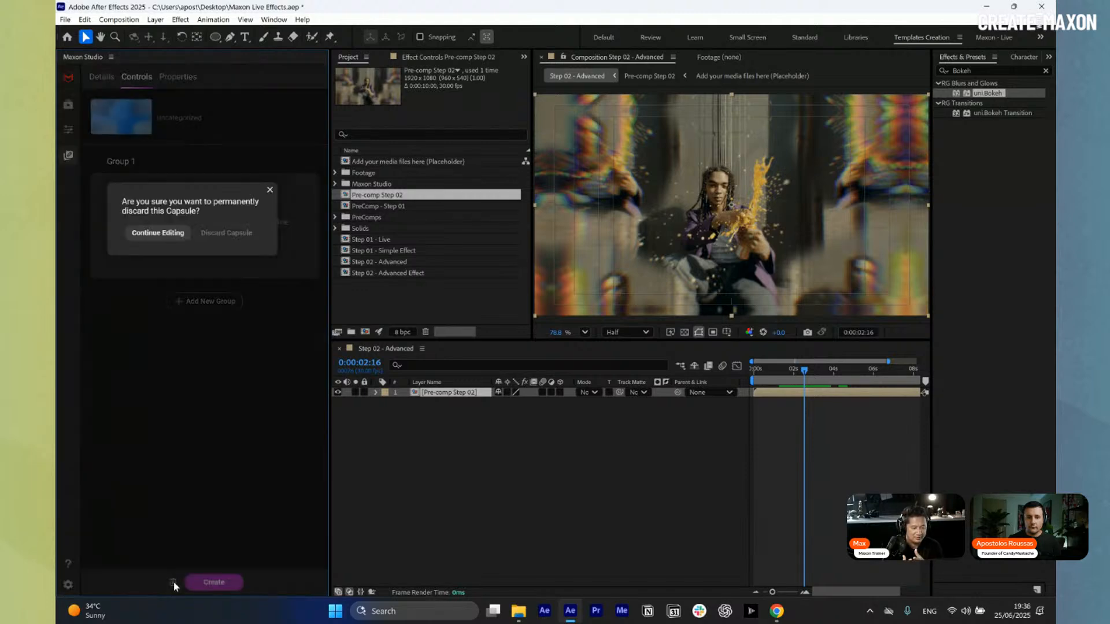
click(227, 236)
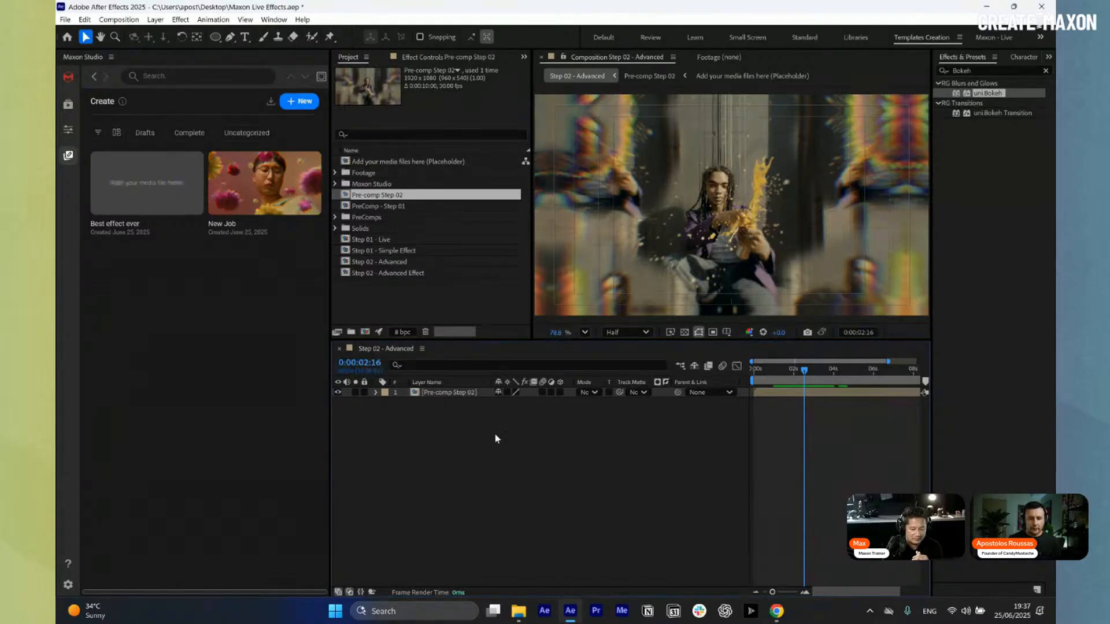
- Open the Step 01 - Simple Effect composition and start a new capsule from it
double_click(385, 241)
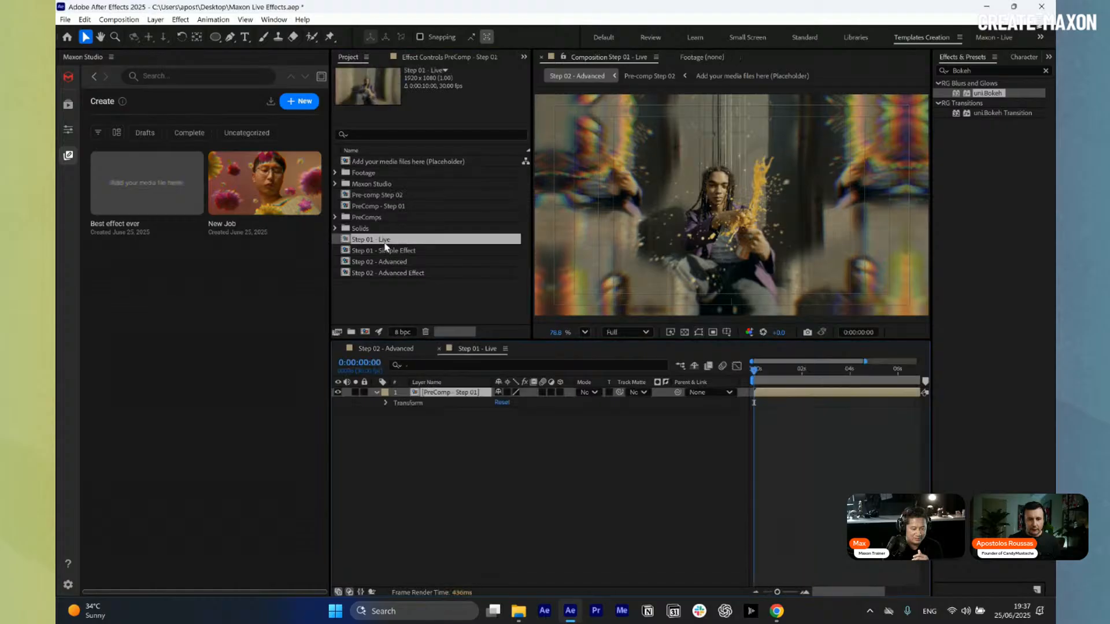
double_click(399, 252)
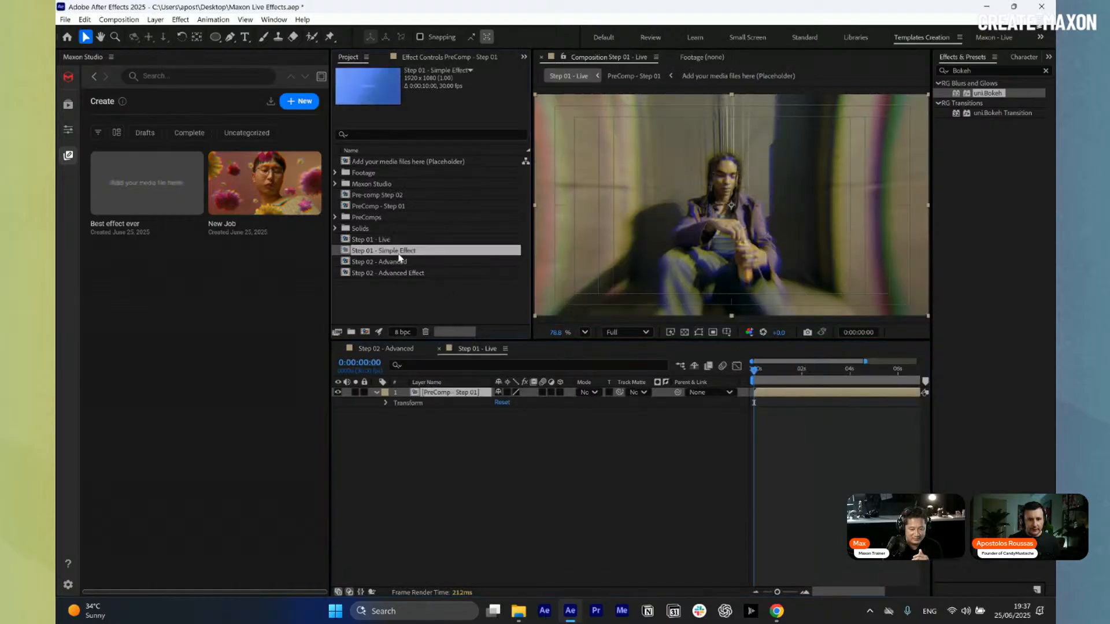
drag(833, 380, 817, 385)
click(518, 422)
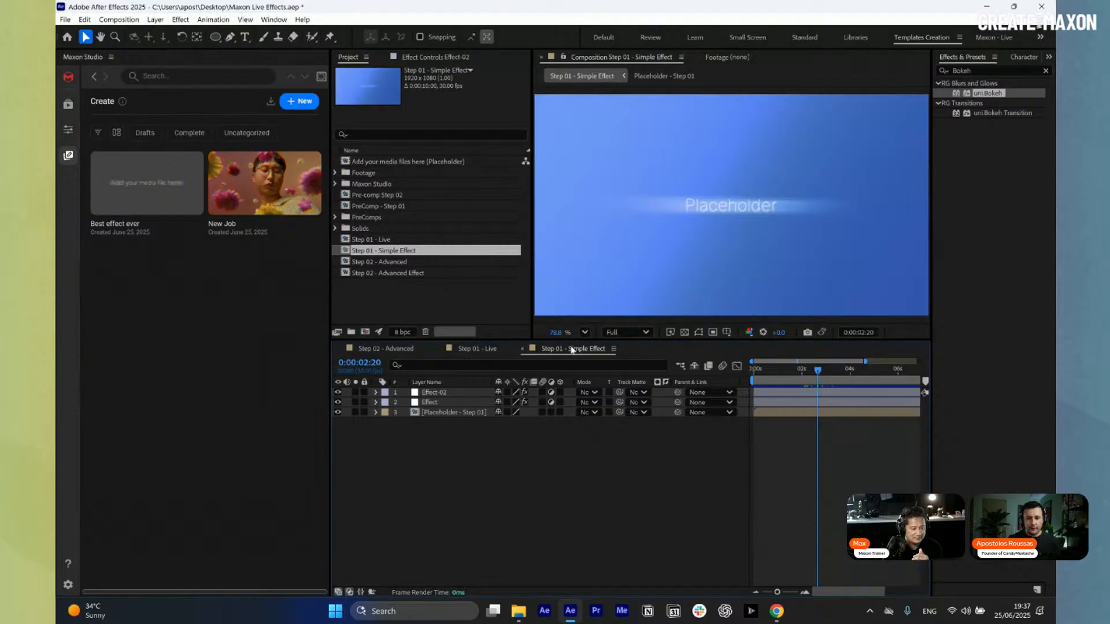
click(300, 103)
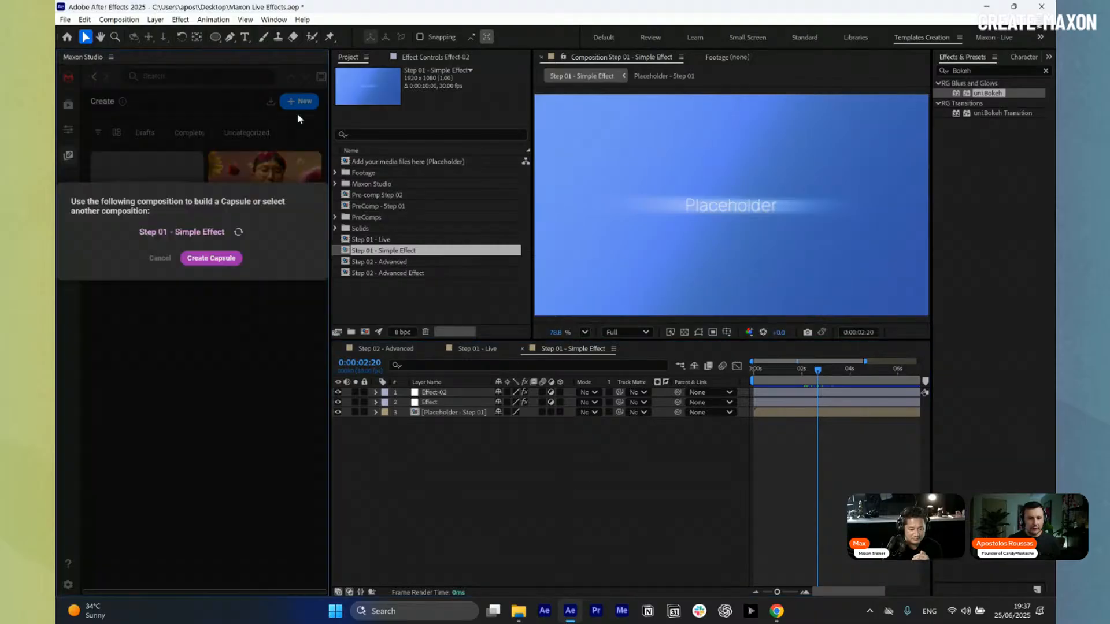
click(211, 258)
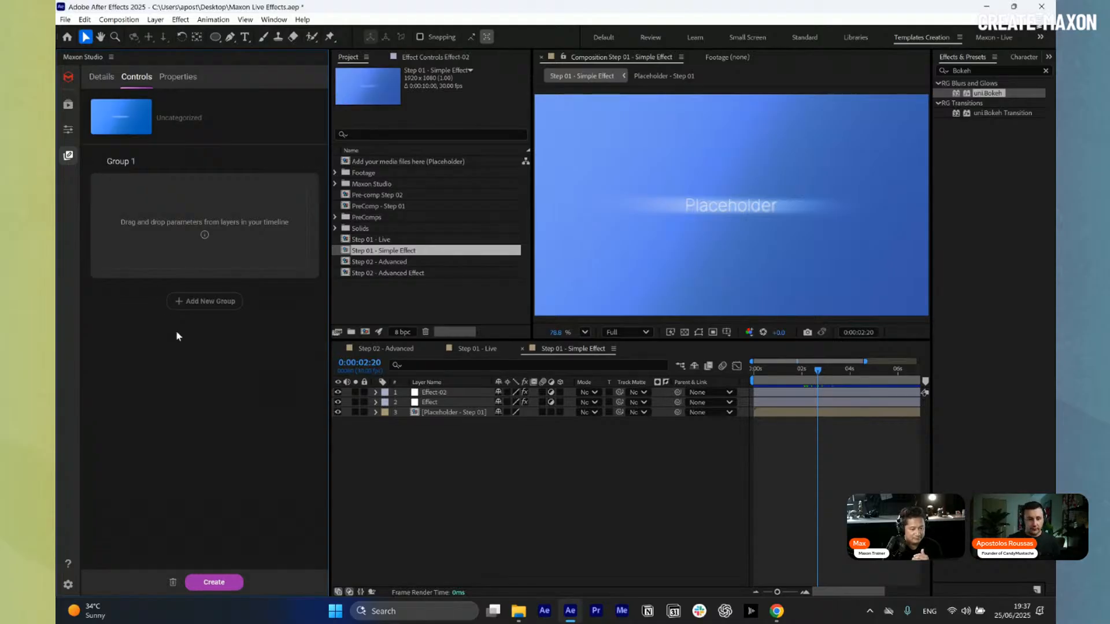
- Save the capsule without any controls, naming it with the co-host's first name followed by "'s Question"
click(222, 586)
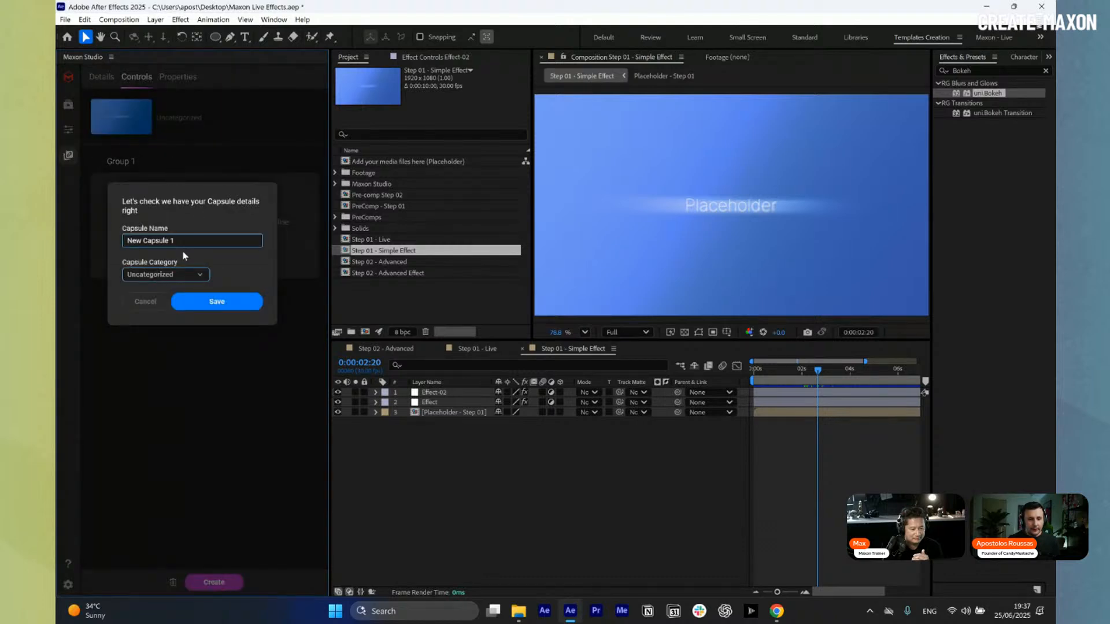
drag(191, 242, 56, 248)
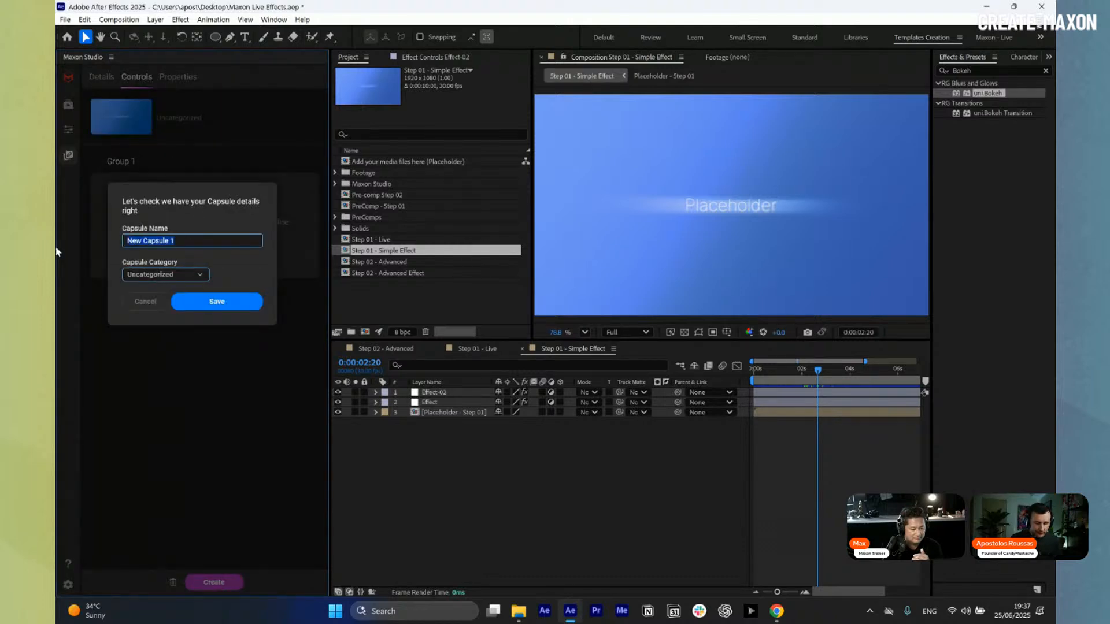
text(Max's Question)
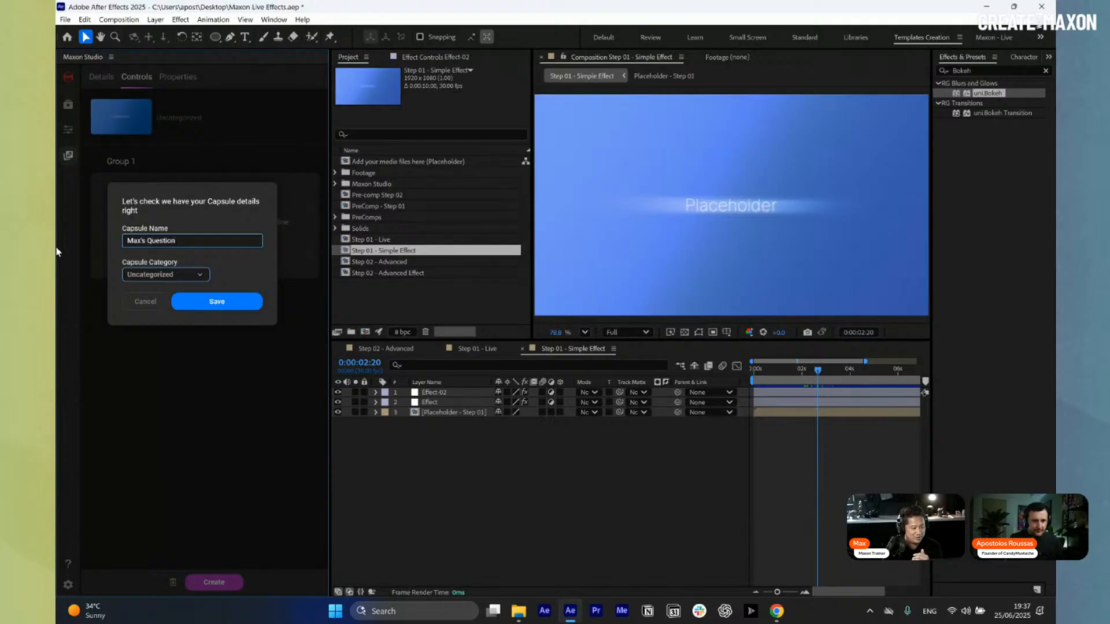
click(217, 301)
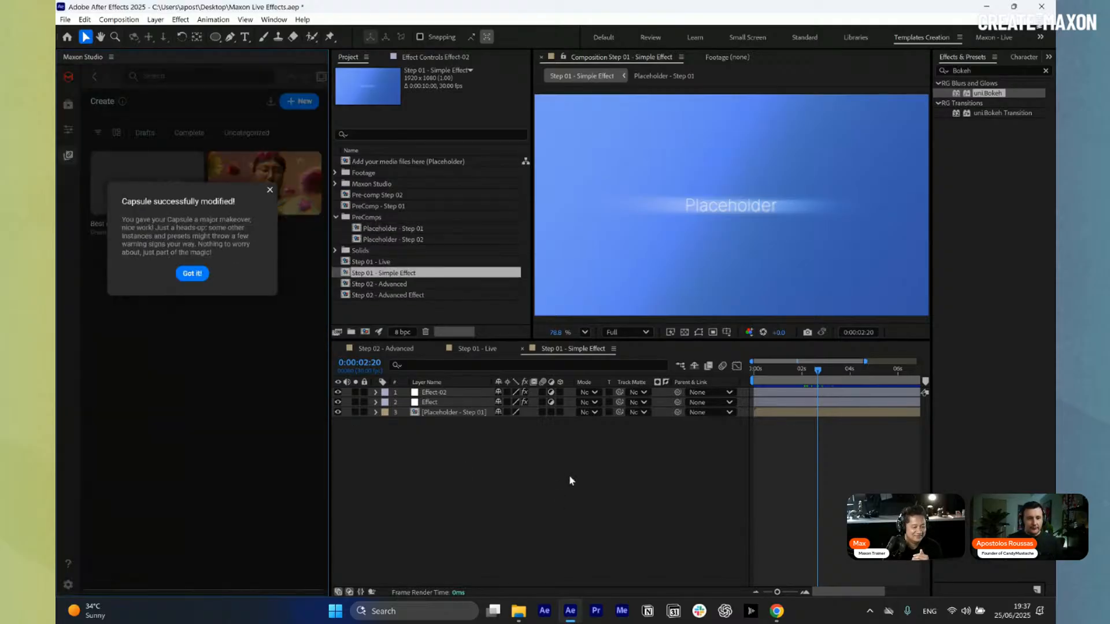
click(192, 274)
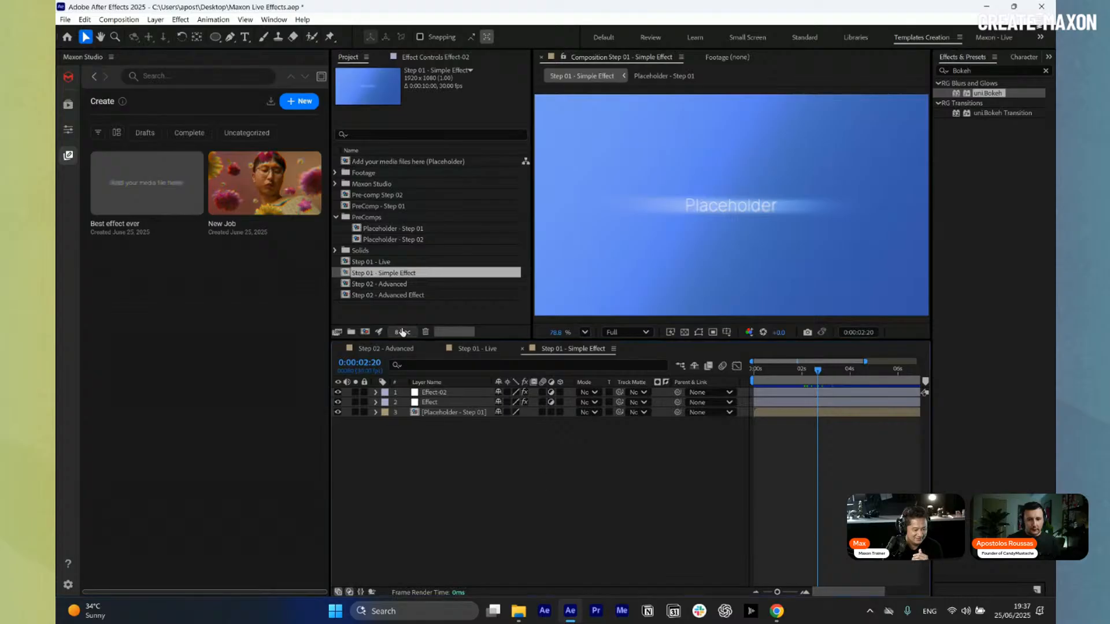
- Create a 1920 x 1080, 30 fps composition lasting 10 seconds and add the newly saved capsule to it
click(364, 333)
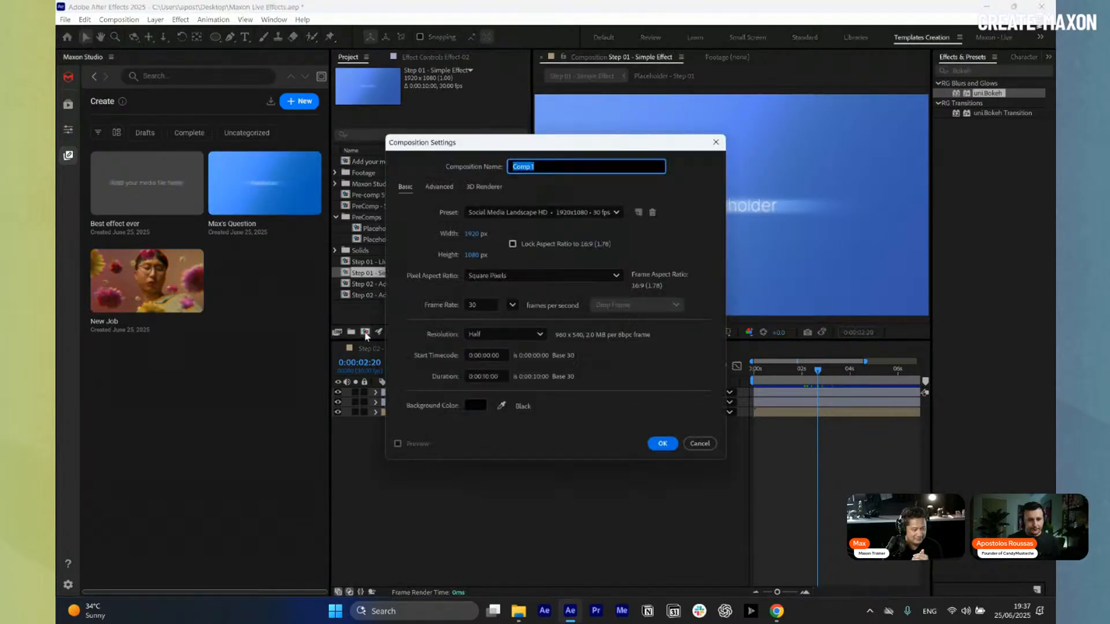
click(663, 445)
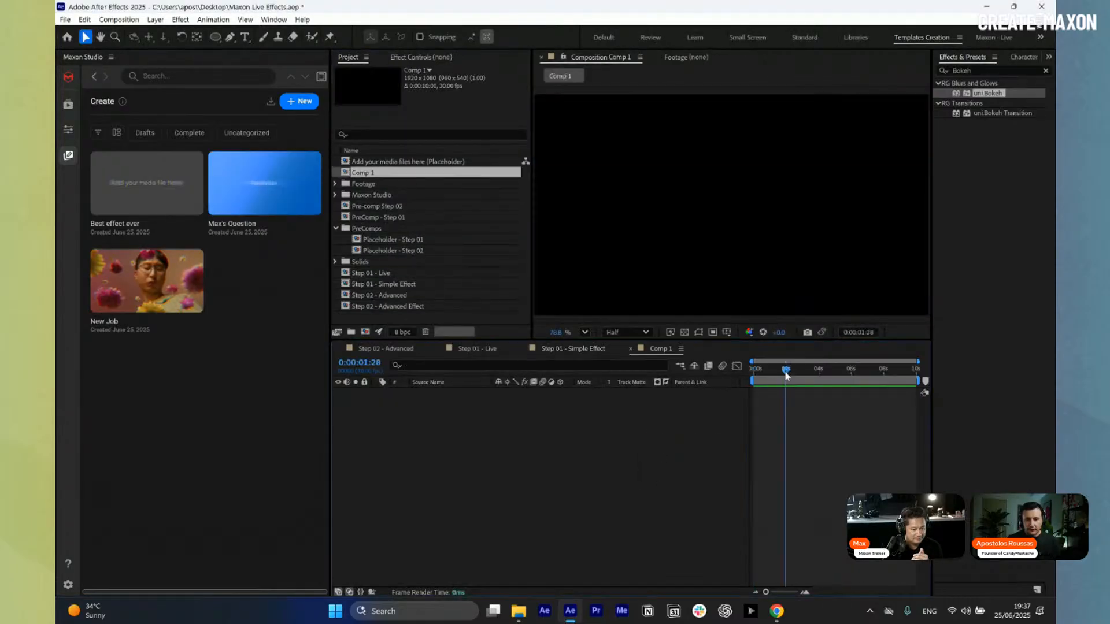
click(312, 191)
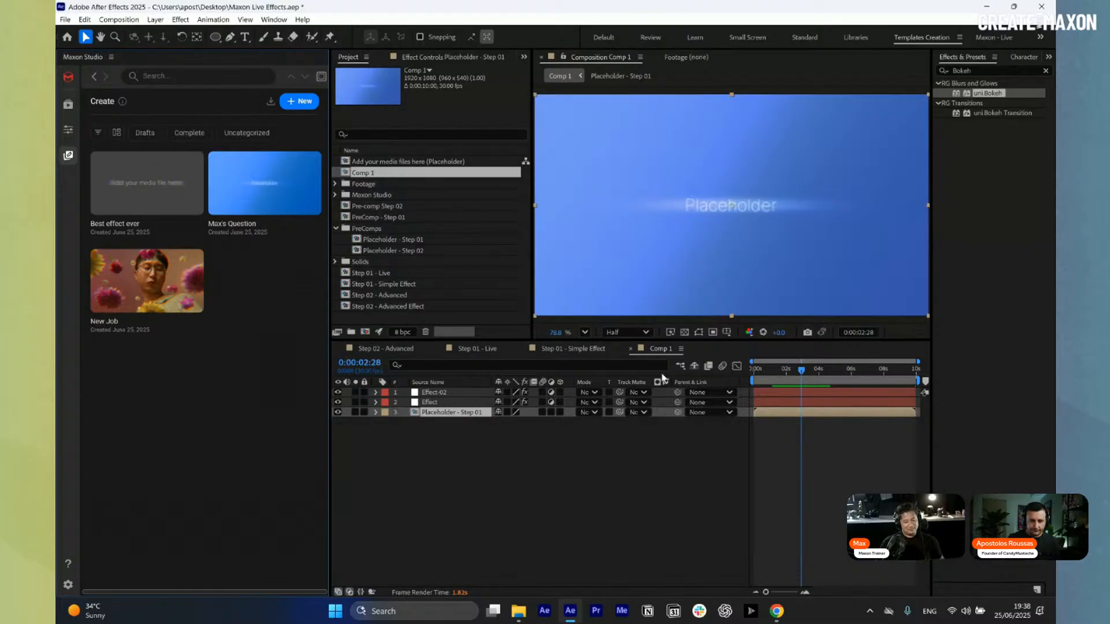
- Close the Step 01 - Live, Step 01 - Simple Effect and Comp 1 timelines, keeping Step 02 - Advanced open
click(386, 348)
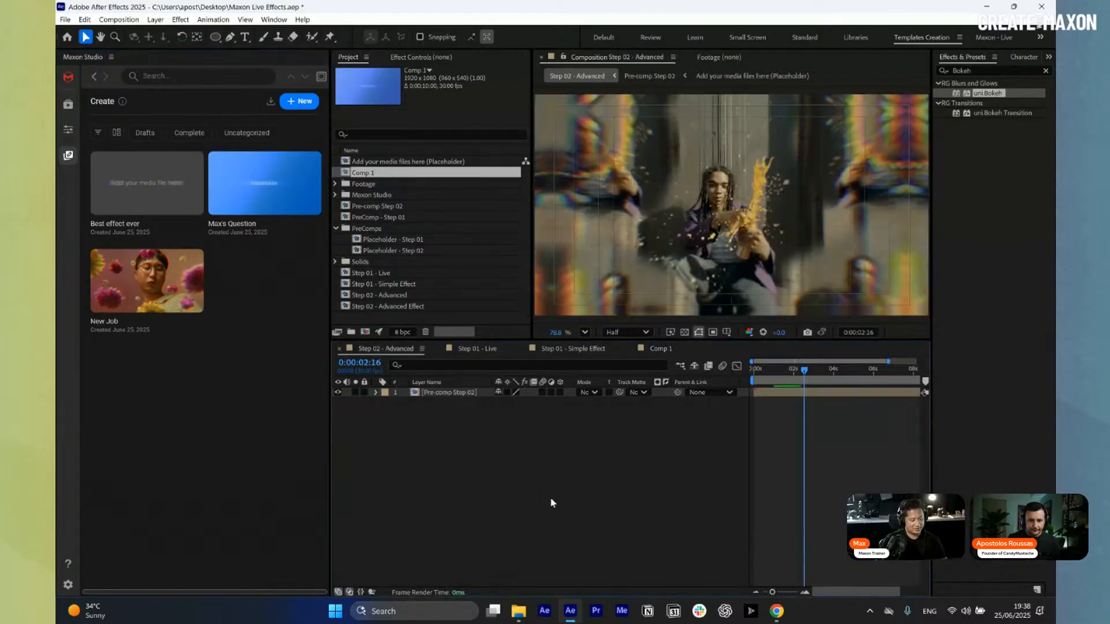
click(480, 349)
click(439, 349)
click(439, 348)
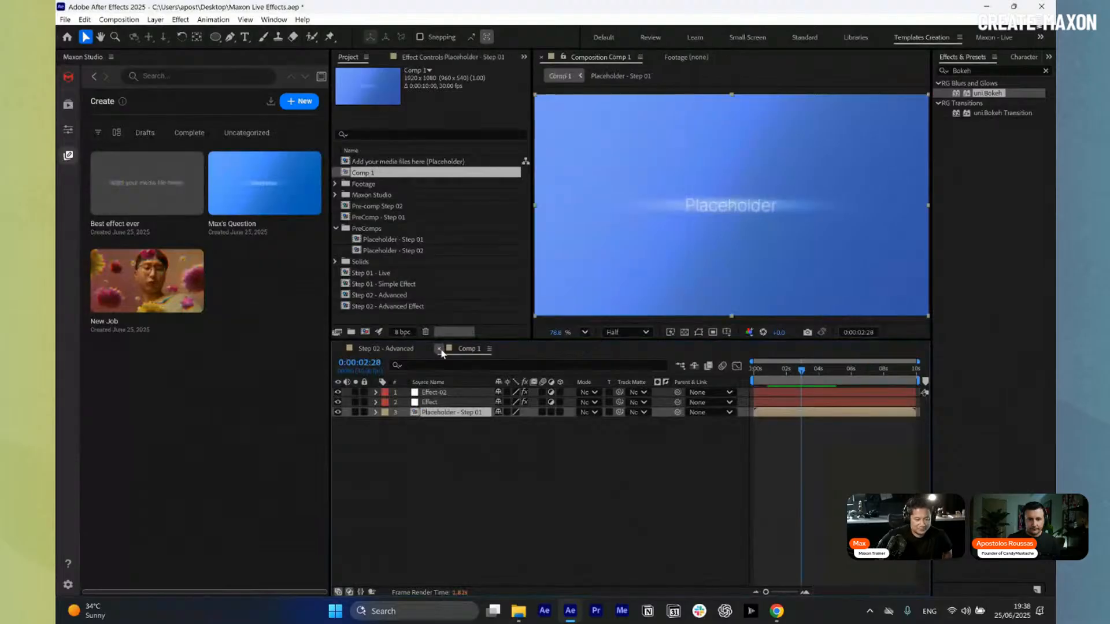
click(439, 348)
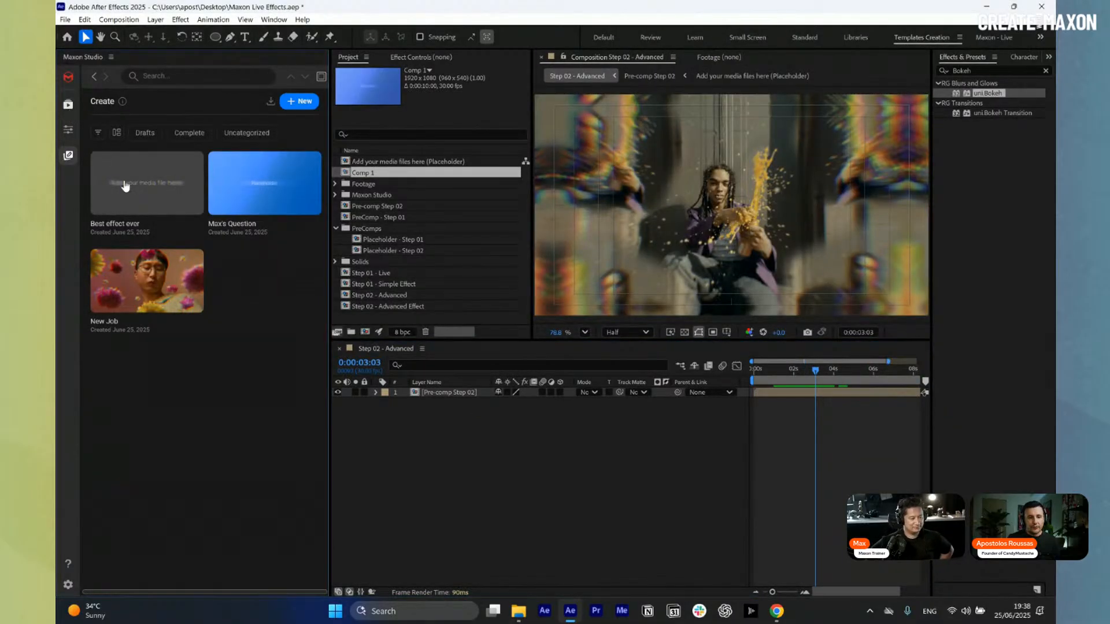
- Browse the library of all capsules and return to the self-made capsules
click(68, 104)
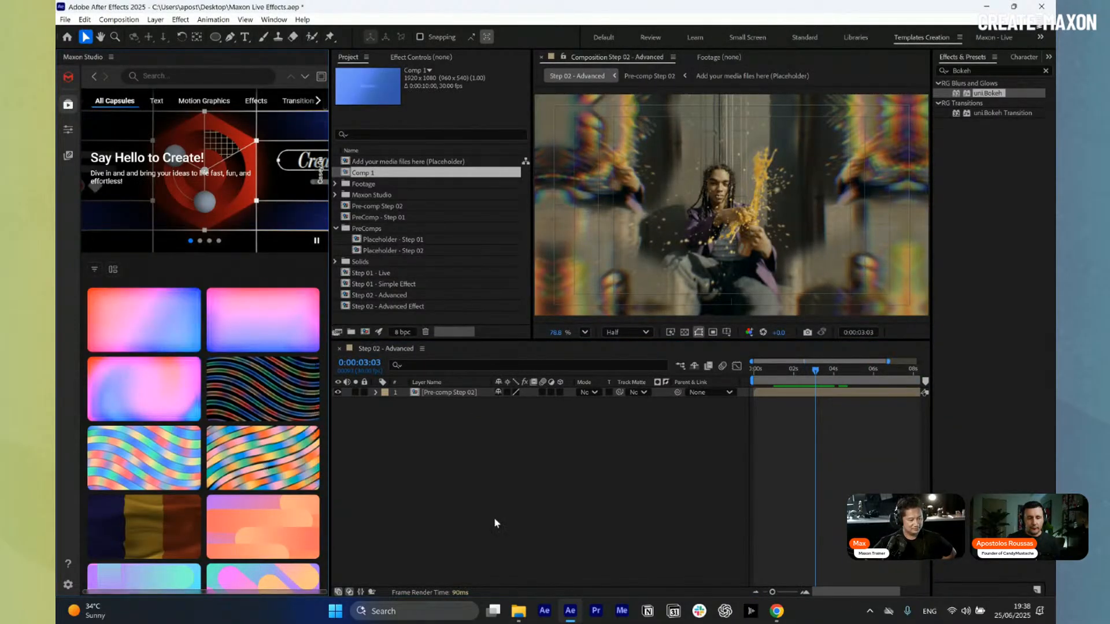
scroll(325, 447, down, 6)
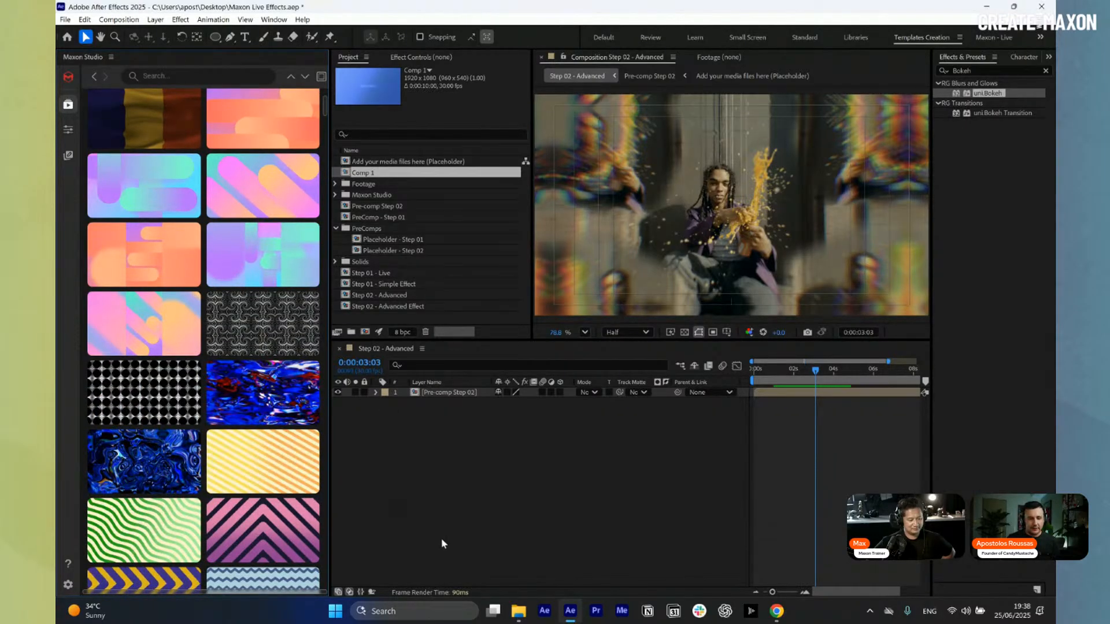
click(69, 155)
- Move the playhead to 0:00:03:23 and start a new capsule from the Step 02 - Advanced composition
click(457, 393)
drag(802, 382, 829, 391)
click(624, 480)
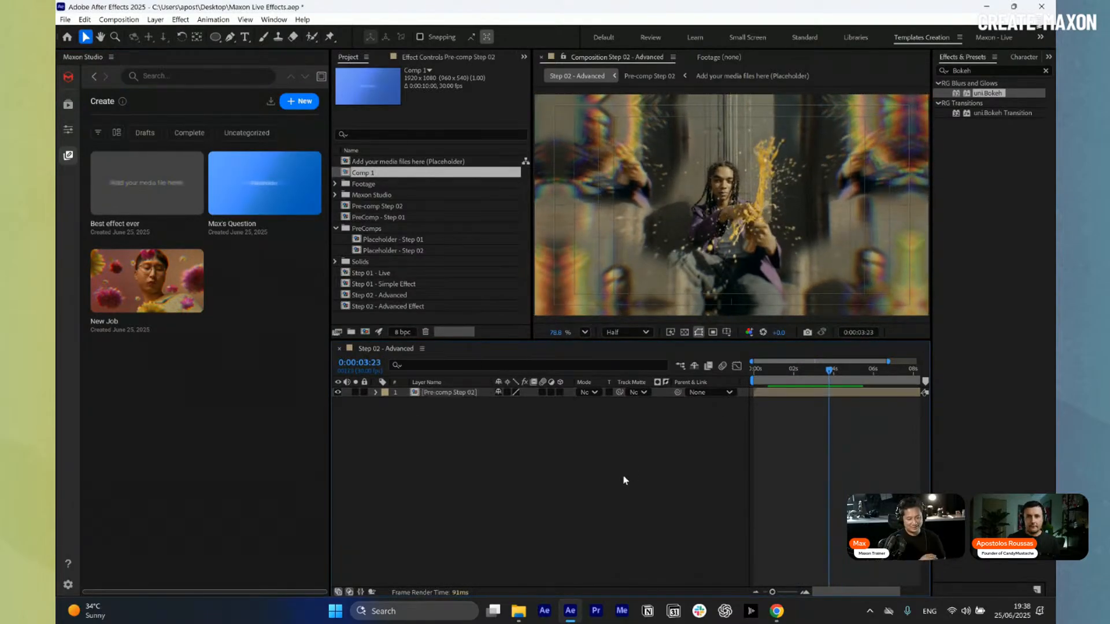
click(300, 101)
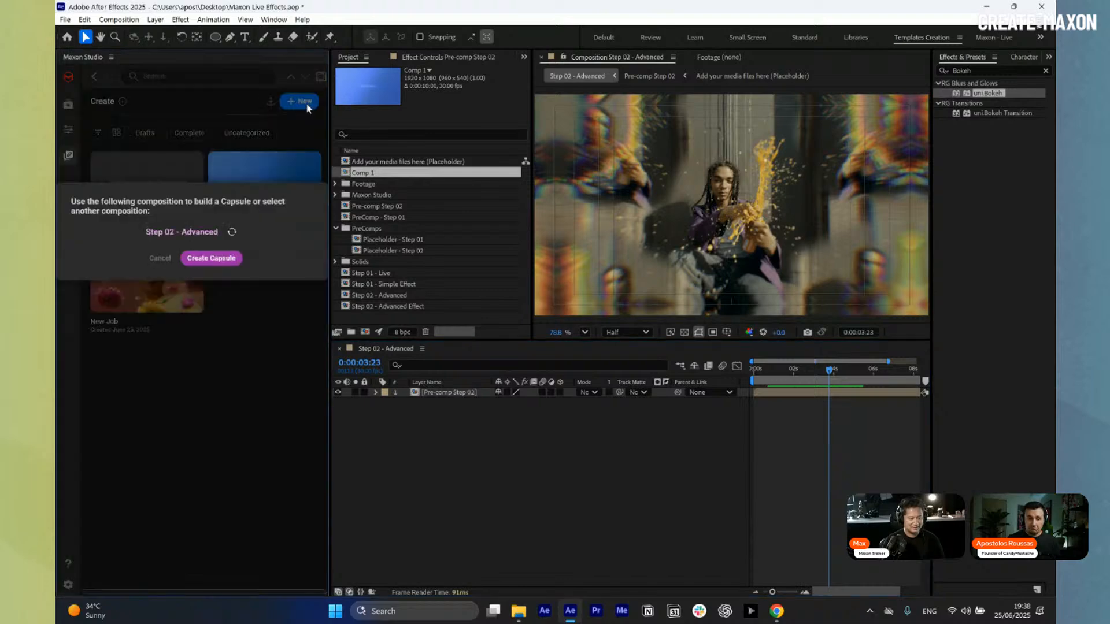
click(211, 258)
- Name the capsule "Second Best Effect Ever" and enter the co-host's first name as its creator
click(145, 237)
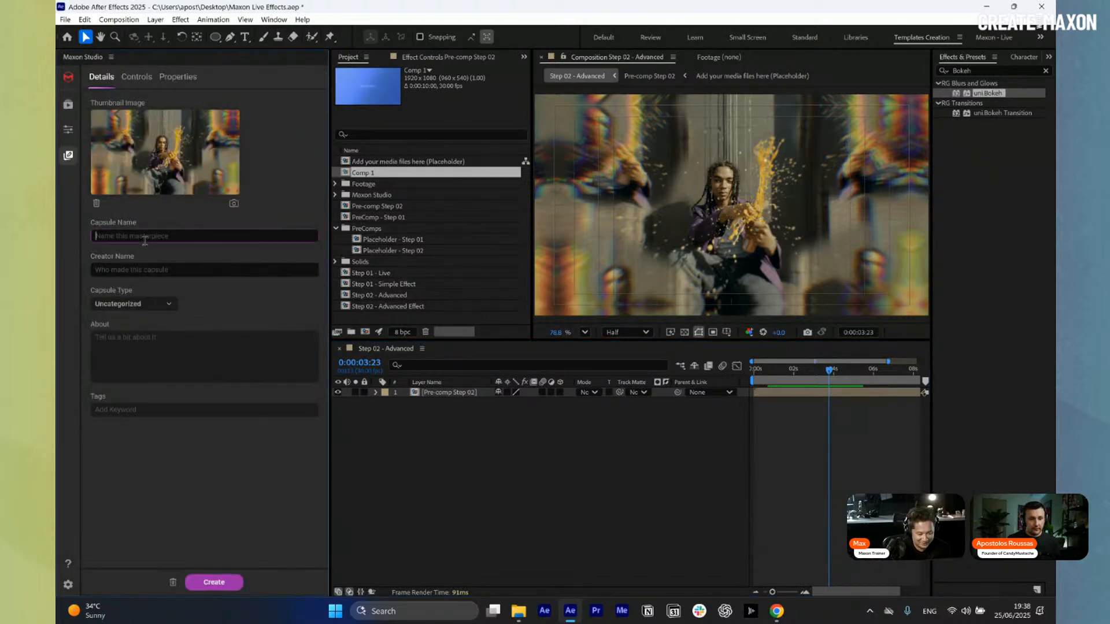
text(Se)
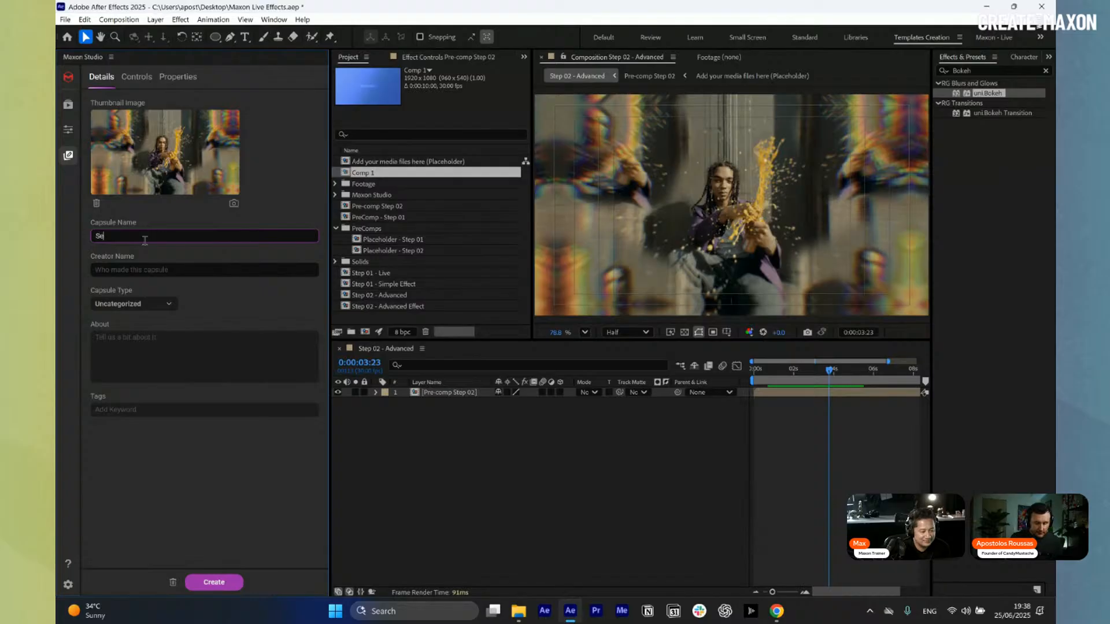
text(cond Best)
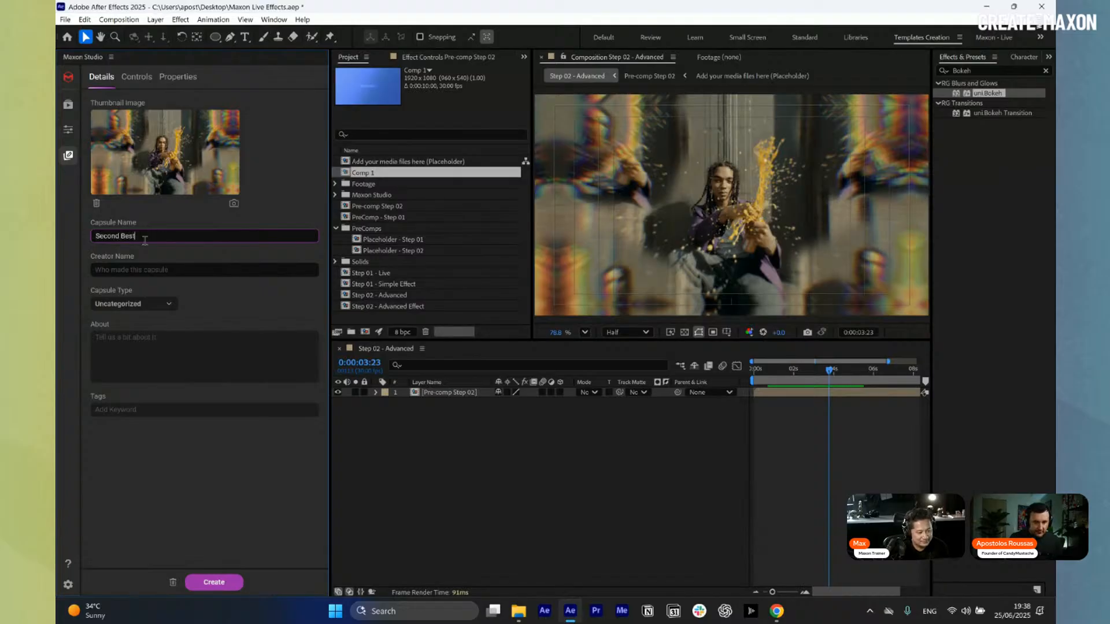
text( Effect)
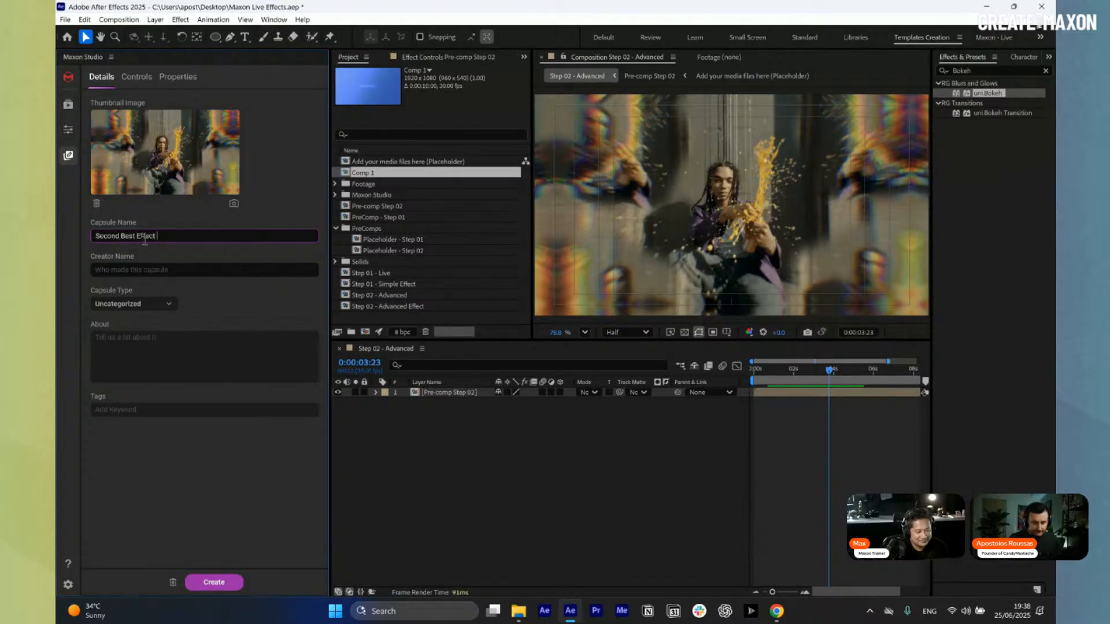
text( Ever)
click(139, 270)
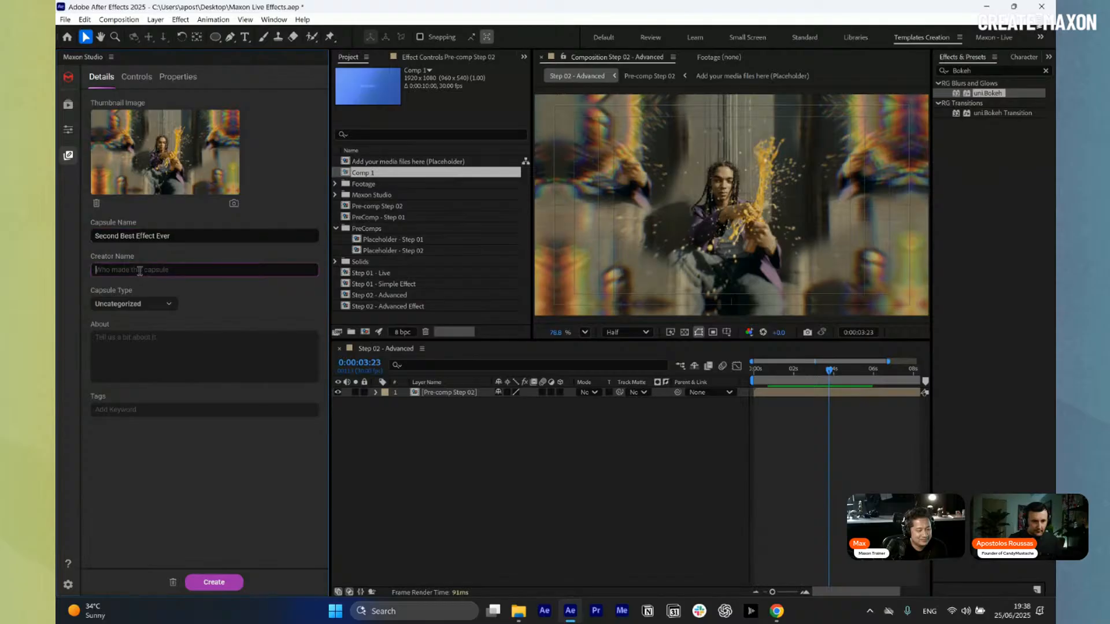
text(Max)
- Tag the capsule with the co-host's first name and with that same name followed by "from maxon"
click(161, 409)
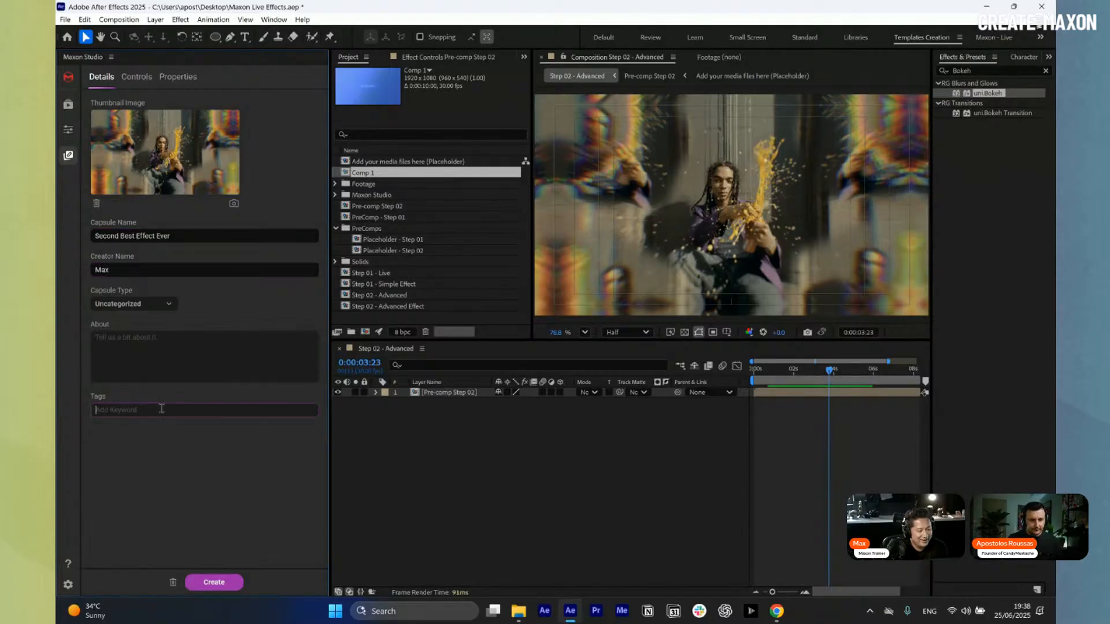
text(max)
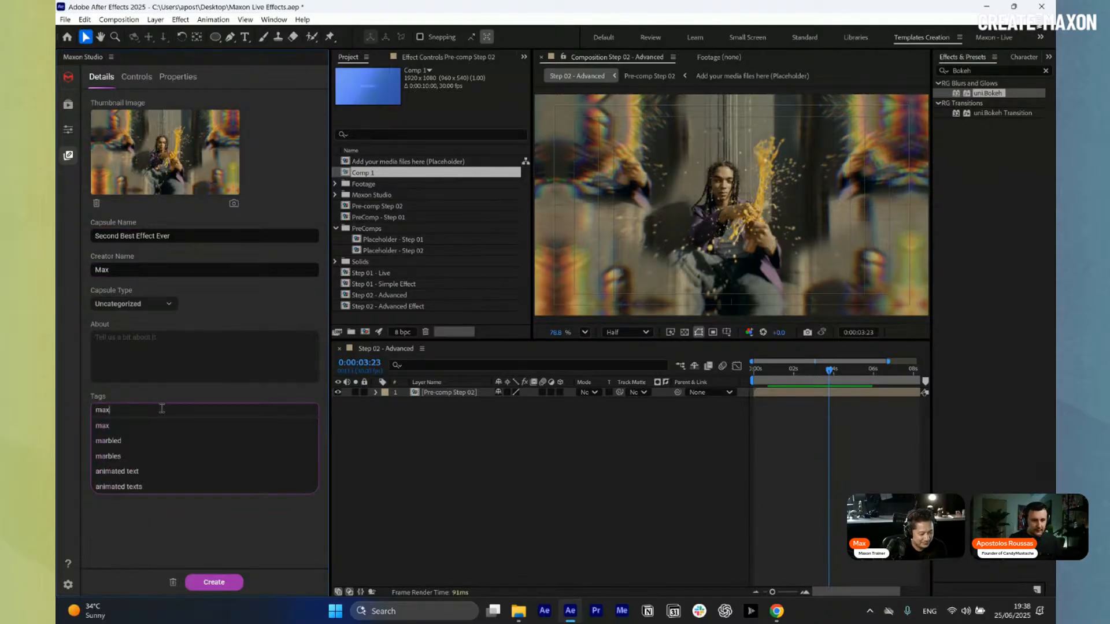
key(Return)
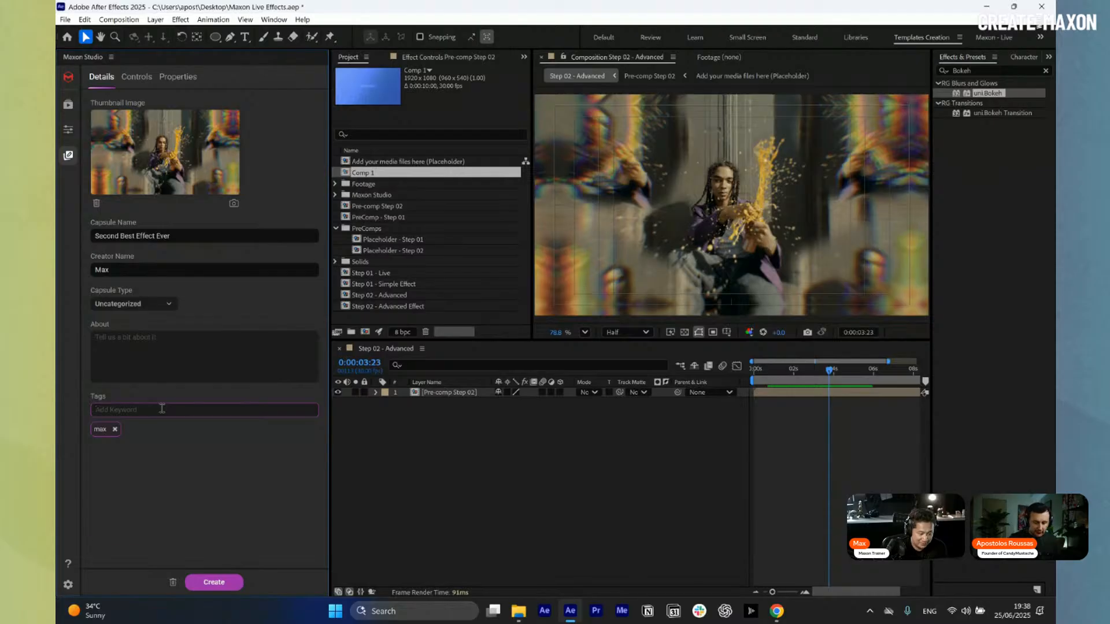
text(max from maxon)
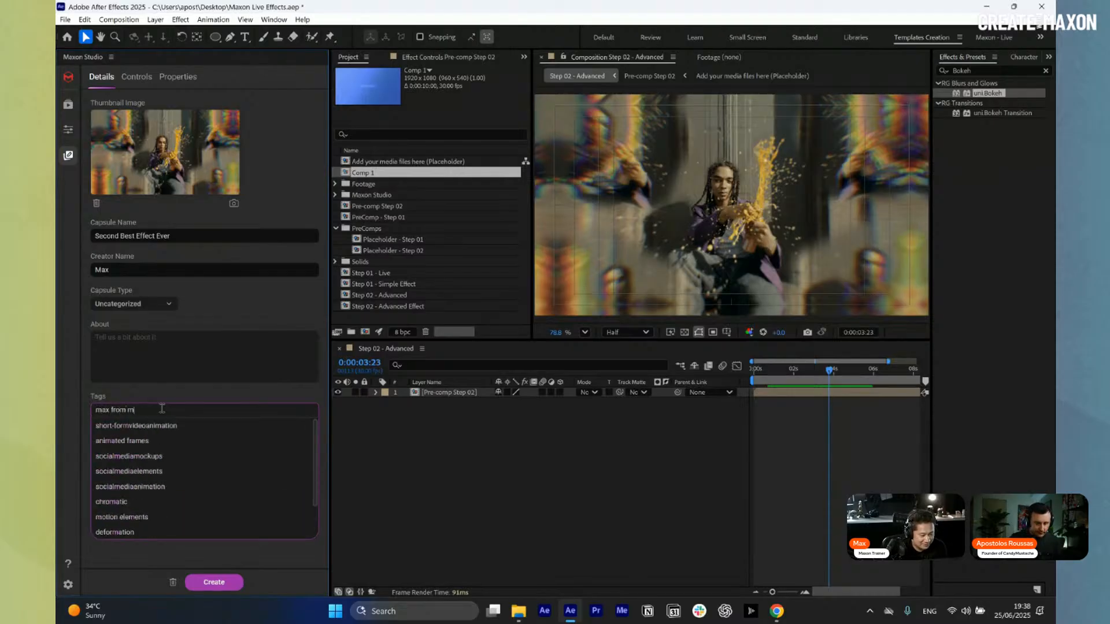
key(Return)
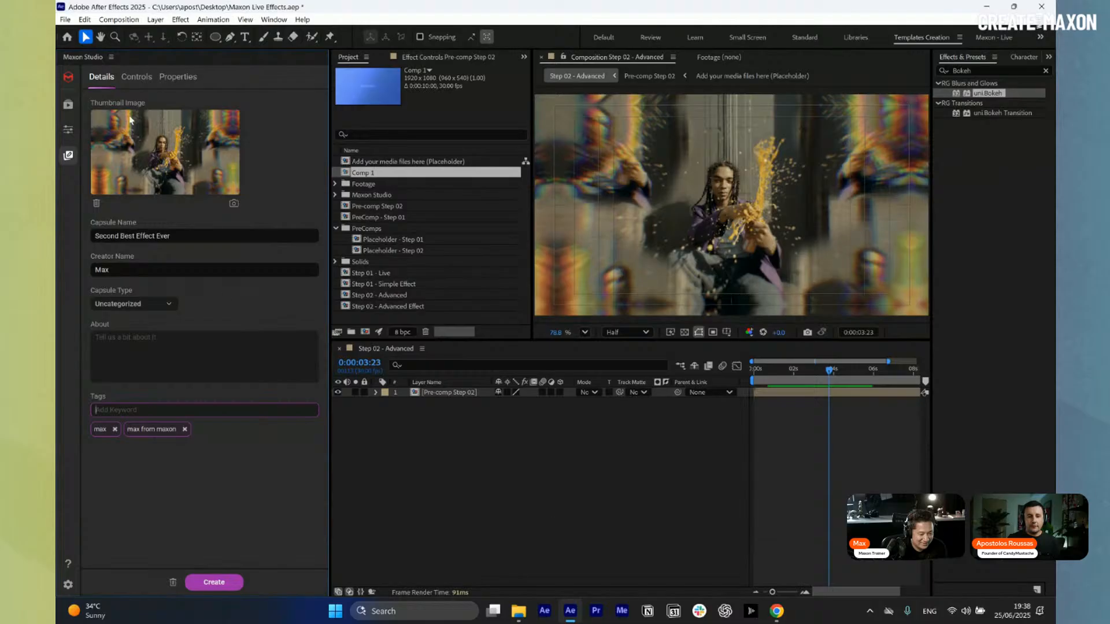
- Enter "DONT change the colors" as the capsule's About description
click(137, 77)
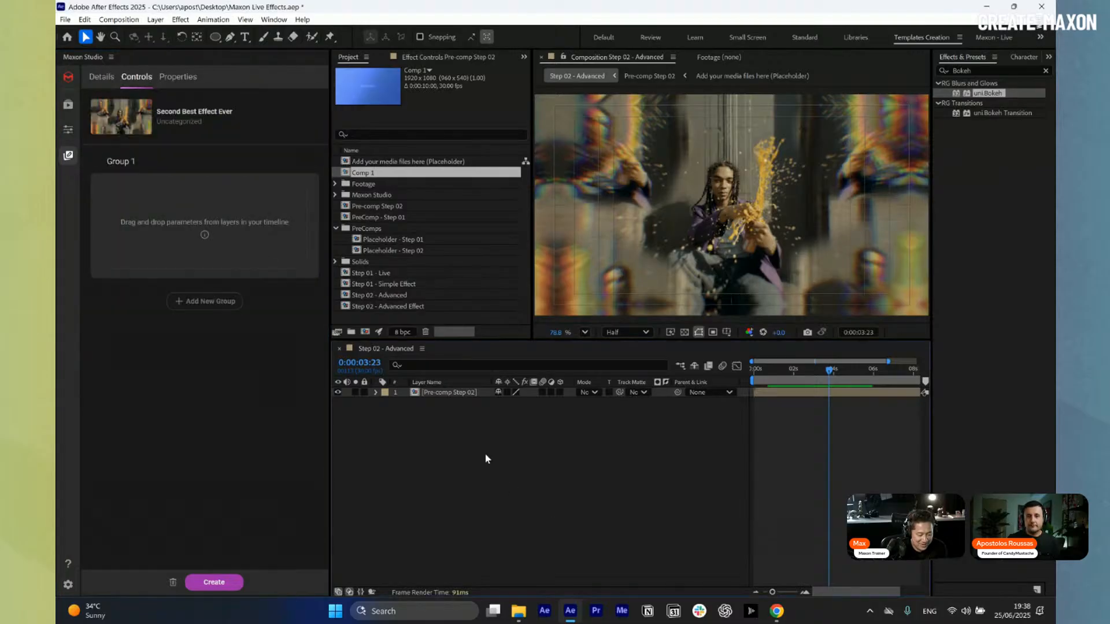
click(105, 84)
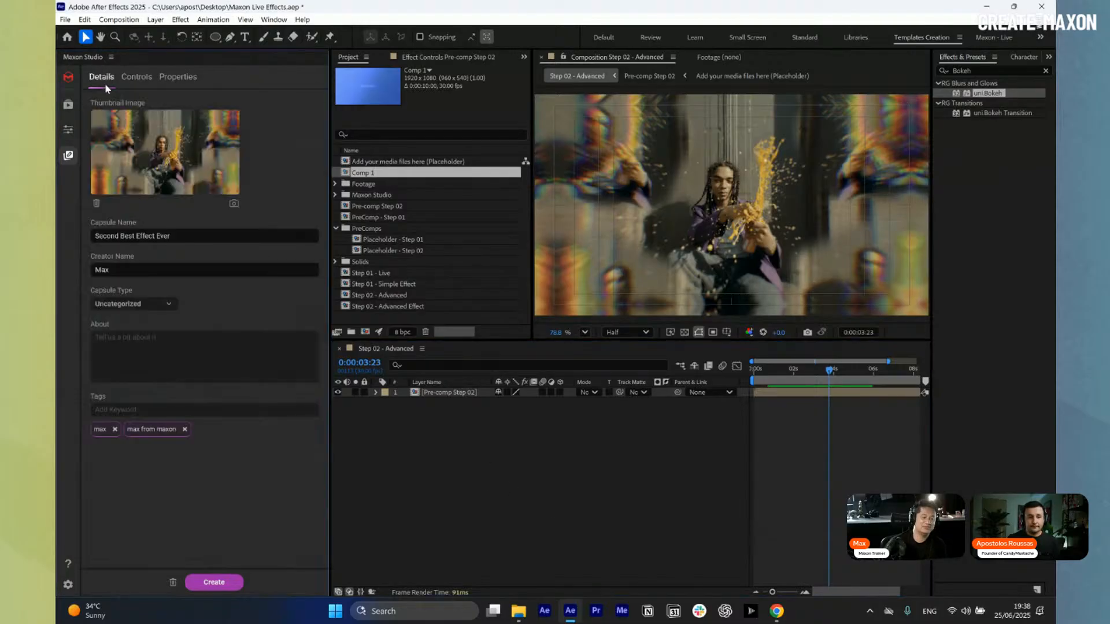
click(188, 366)
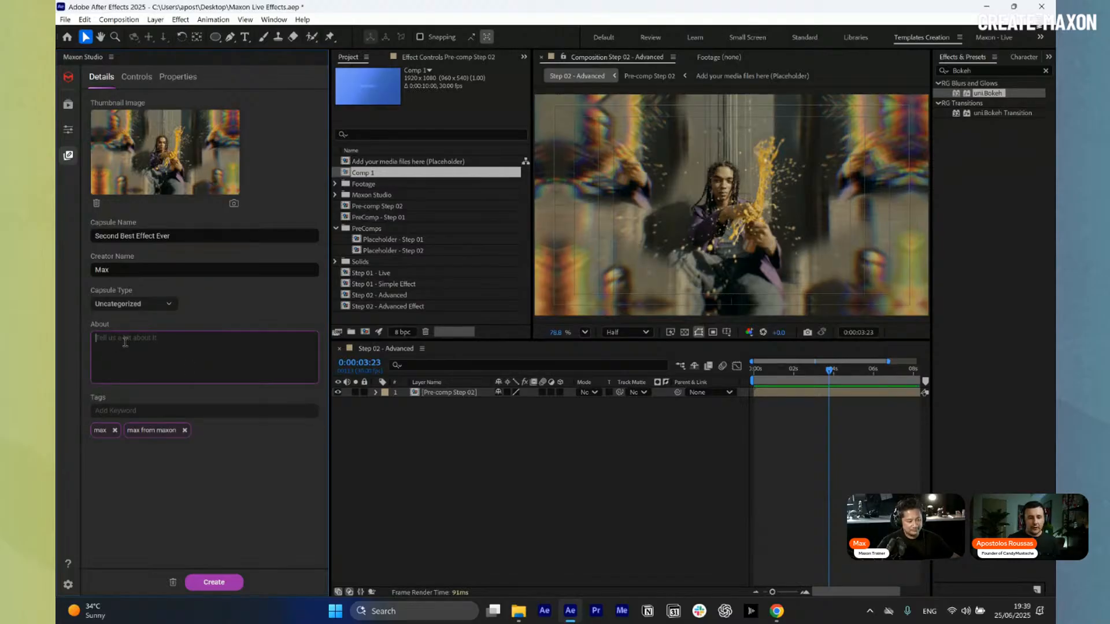
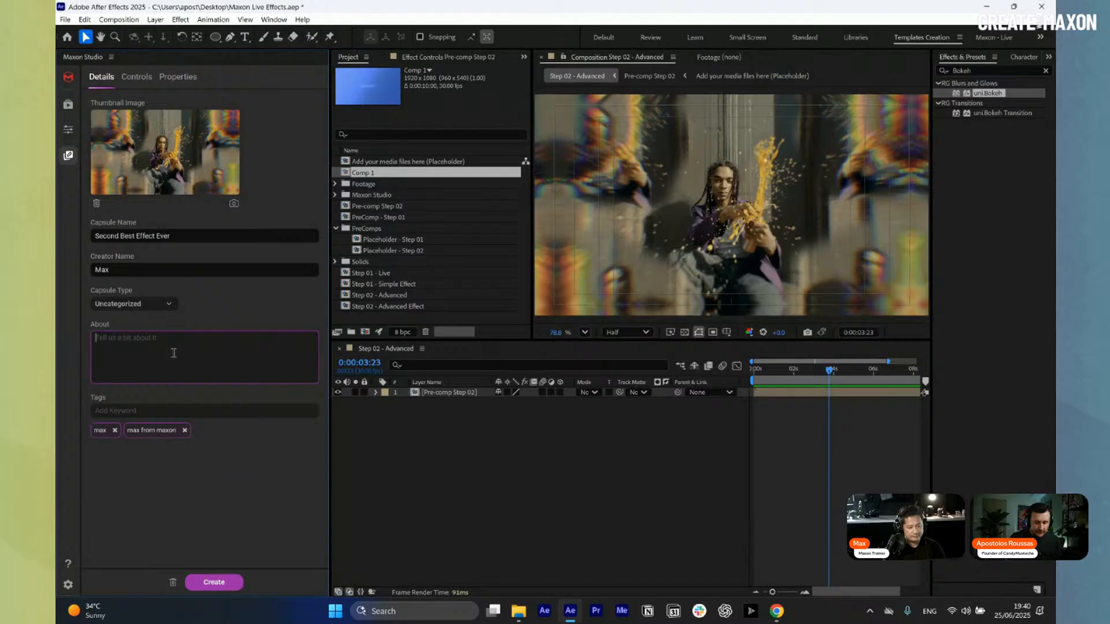
text(Caru)
key(BackSpace)
key(BackSpace)
key(BackSpace)
text(DONT change the colors)
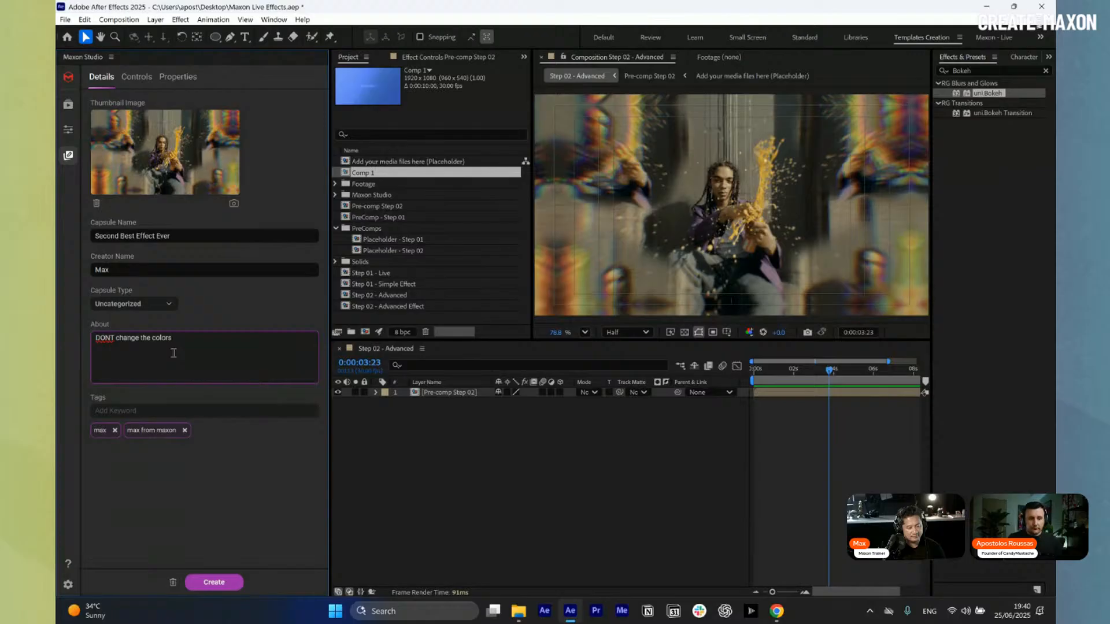
- Examine the About text and tags in the Gradient Line Background 02 capsule's details and return to the draft capsule's description
click(68, 105)
click(129, 183)
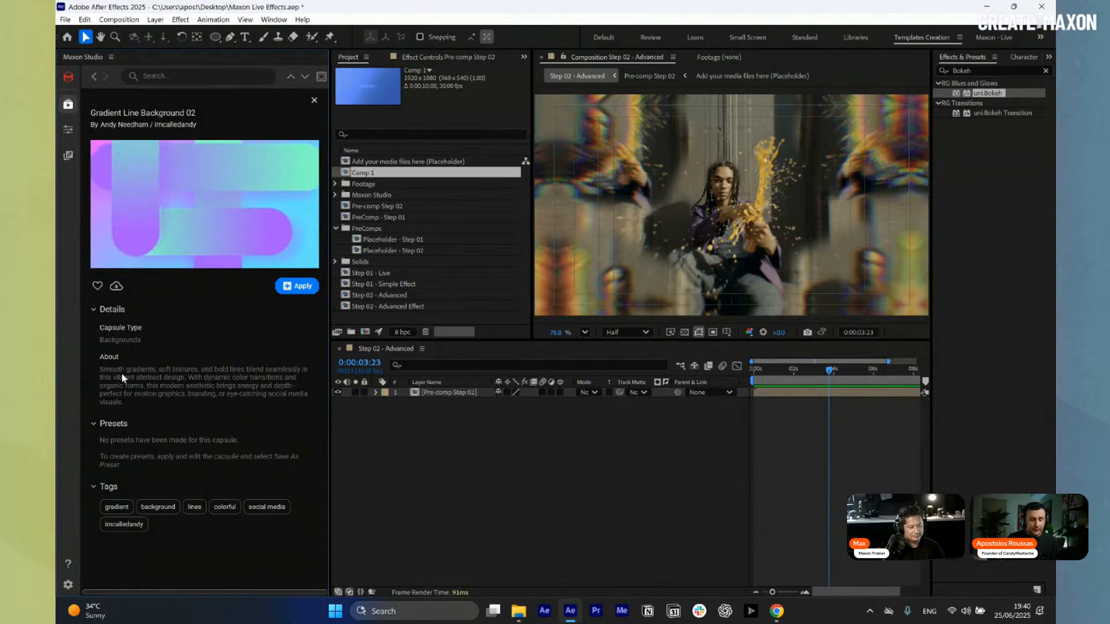
click(68, 156)
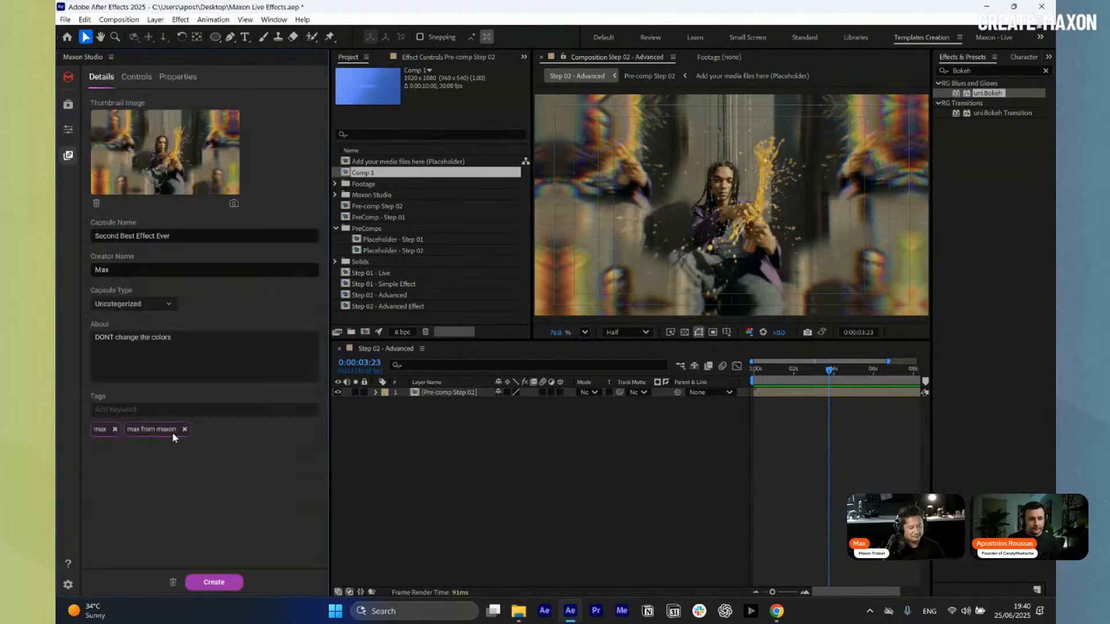
click(186, 371)
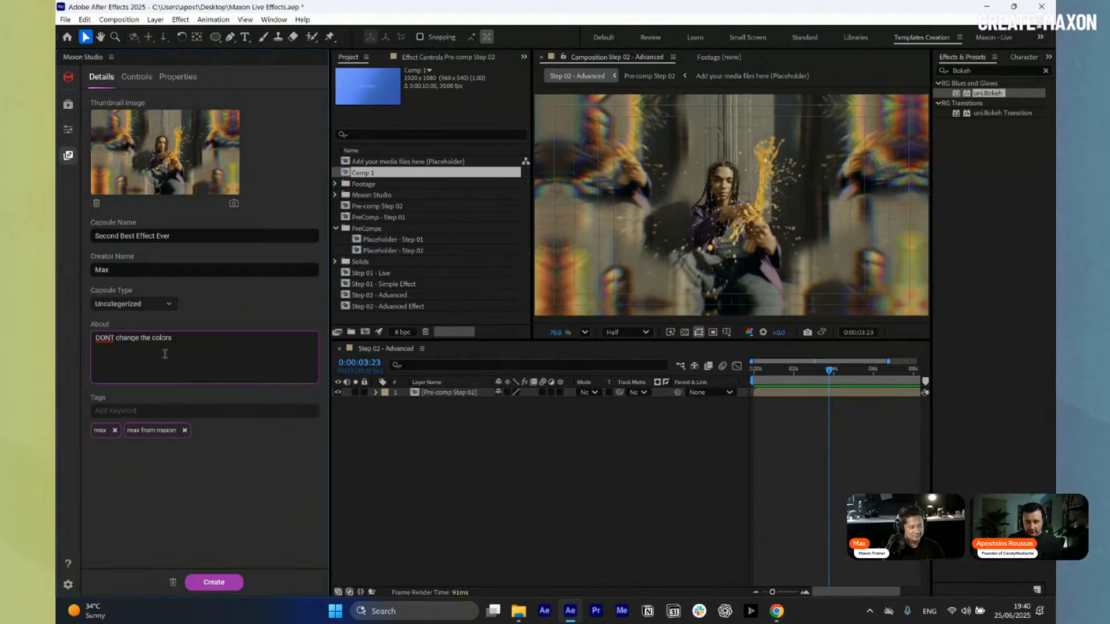
text(')
- Rename the capsule's first control group to "Placeholder"
click(144, 79)
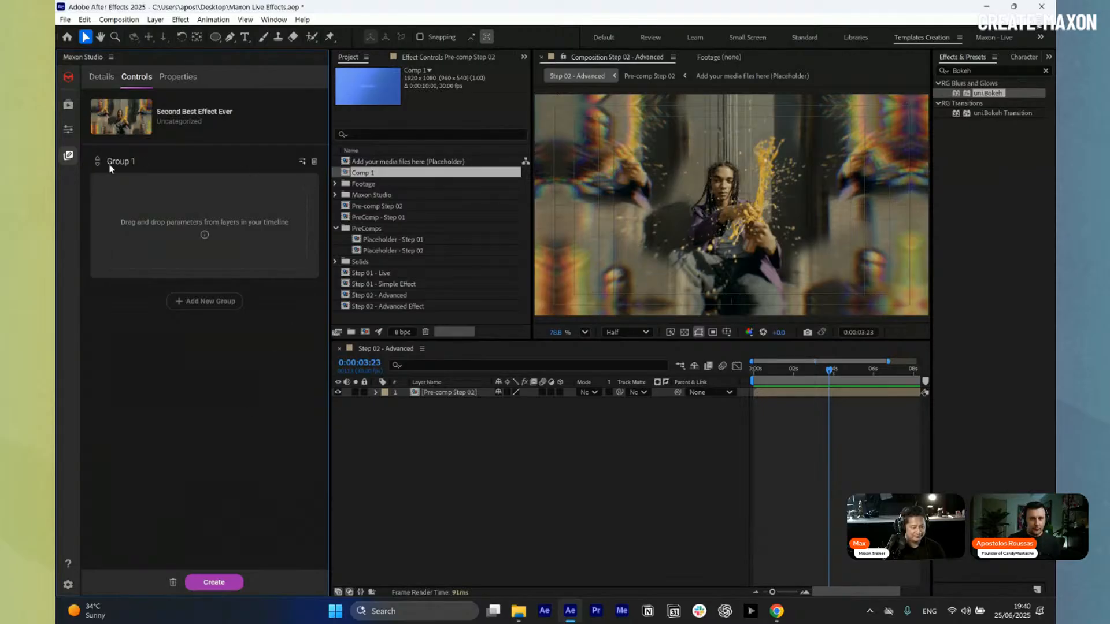
click(145, 164)
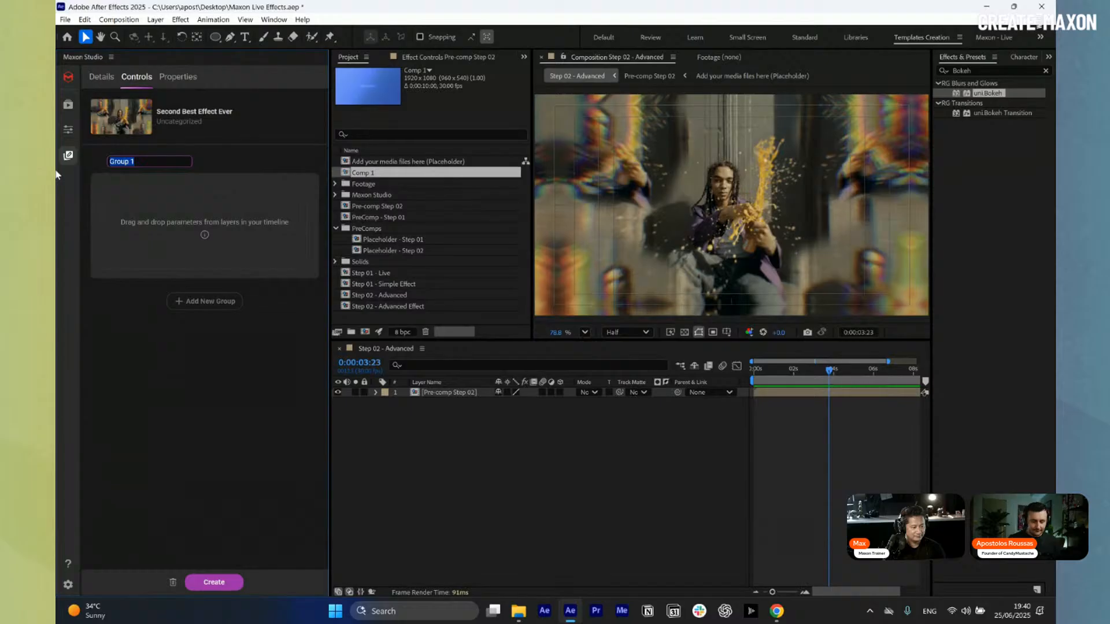
text(Placeholder)
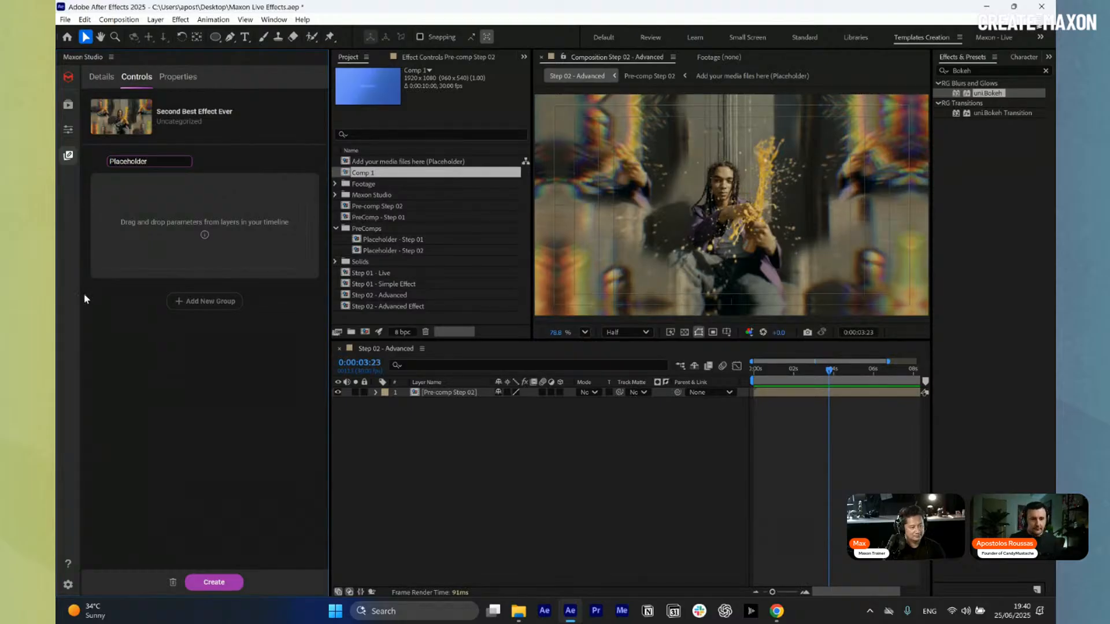
key(Return)
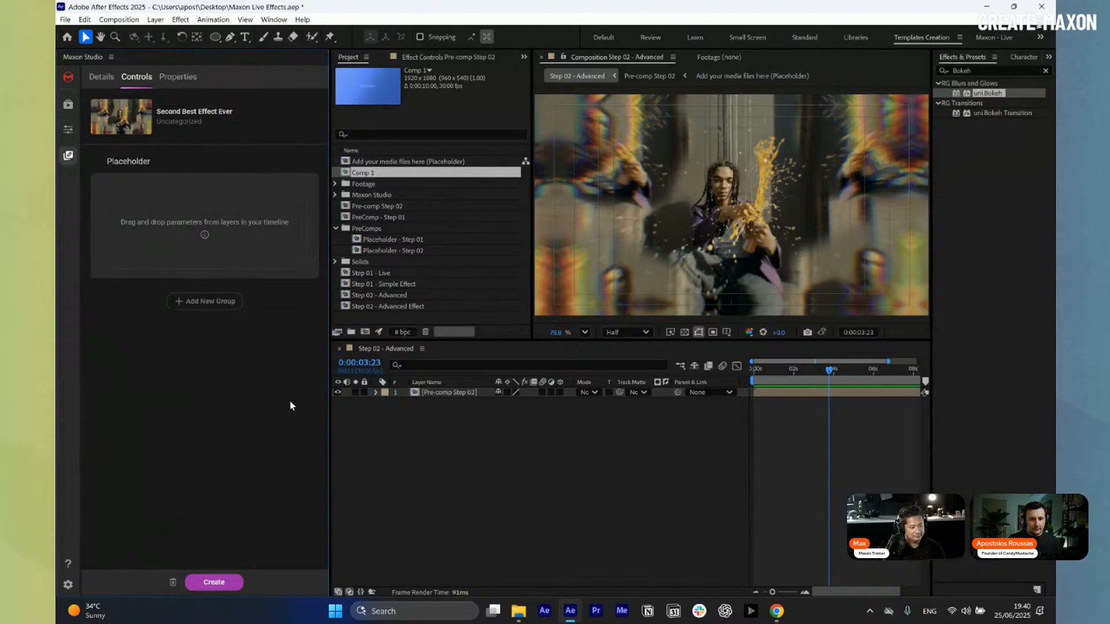
- Open Pre-comp Step 02 and examine its placeholder layers one by one
double_click(453, 394)
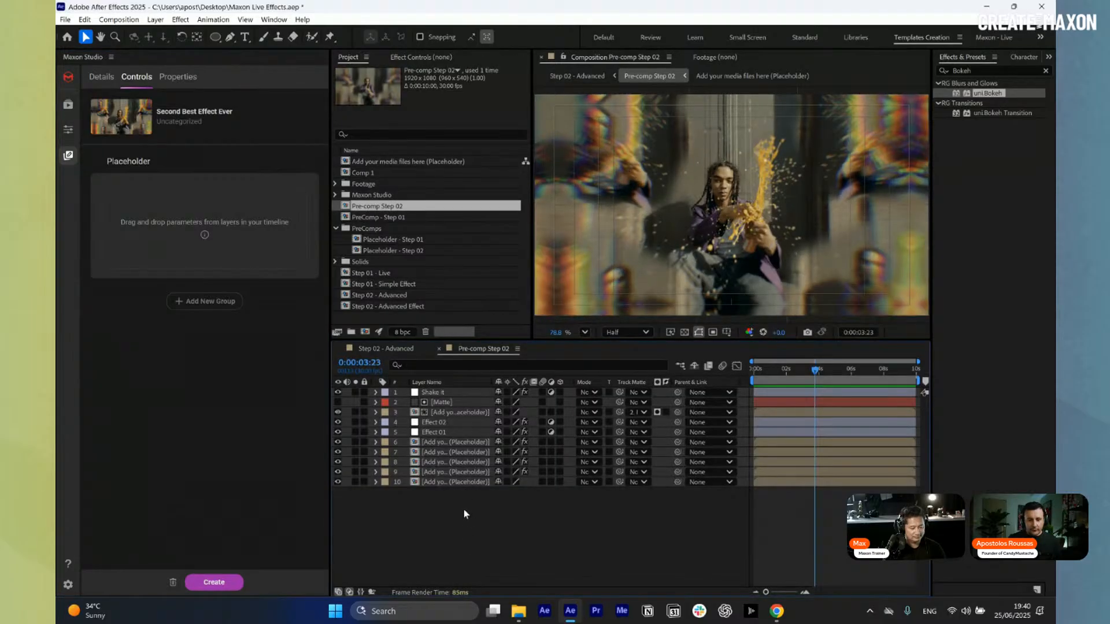
click(457, 483)
click(458, 472)
click(459, 463)
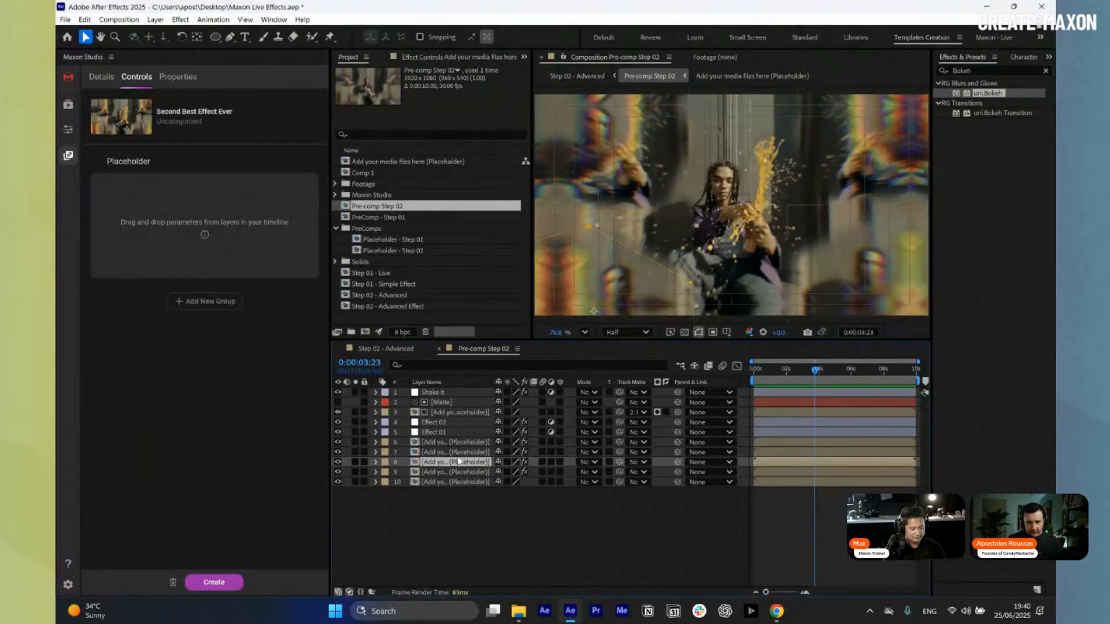
click(460, 455)
click(457, 443)
click(452, 413)
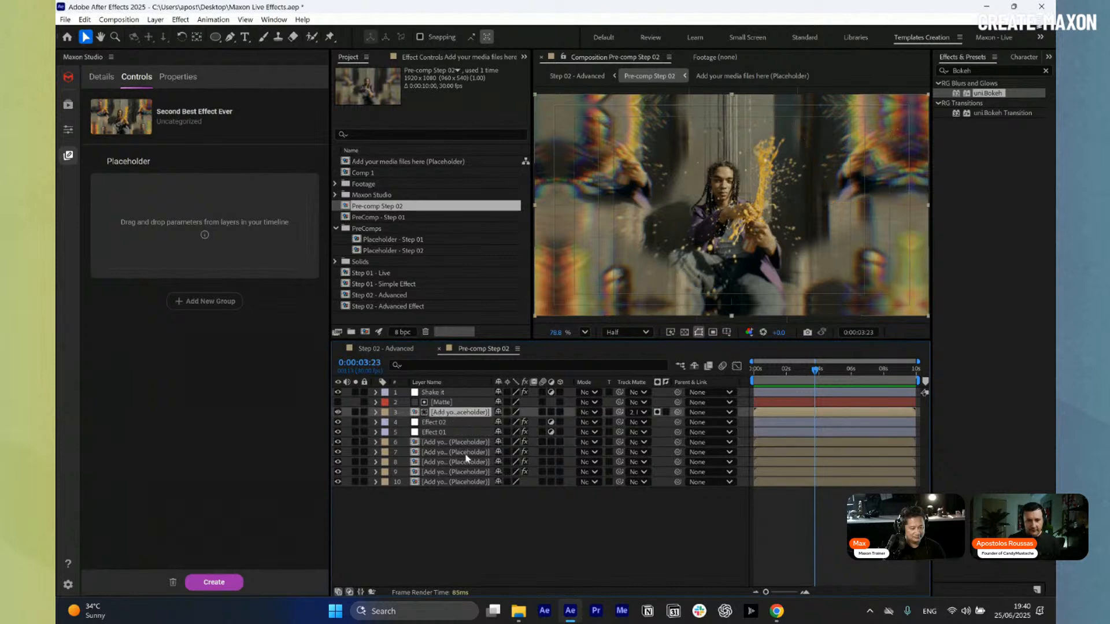
click(483, 545)
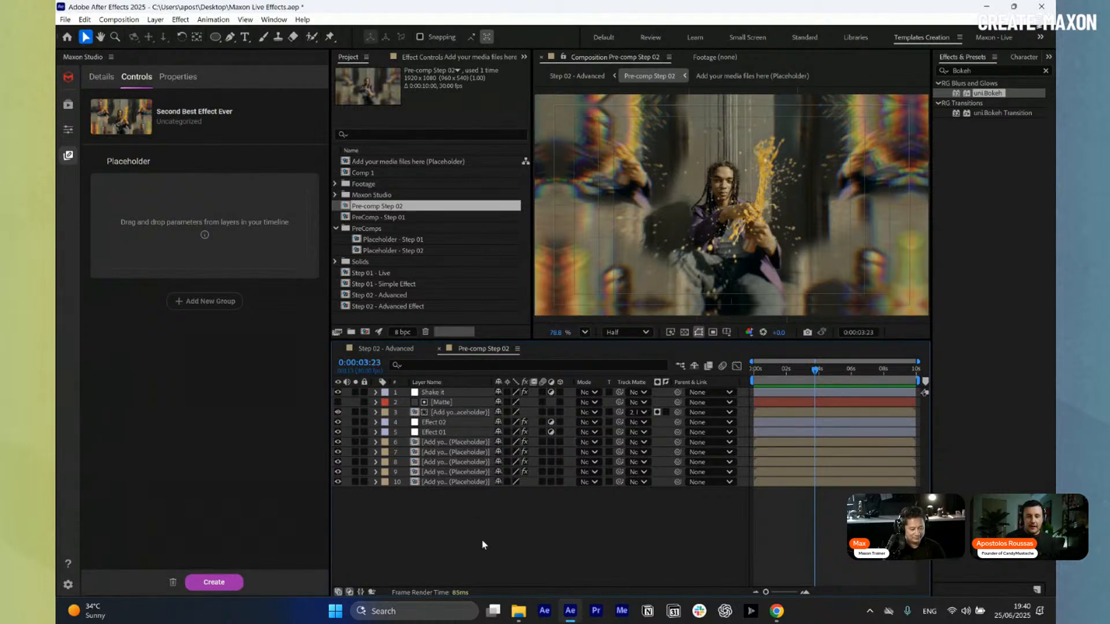
- Add all six placeholder layers of Pre-comp Step 02 to the capsule's Placeholder control group
click(456, 412)
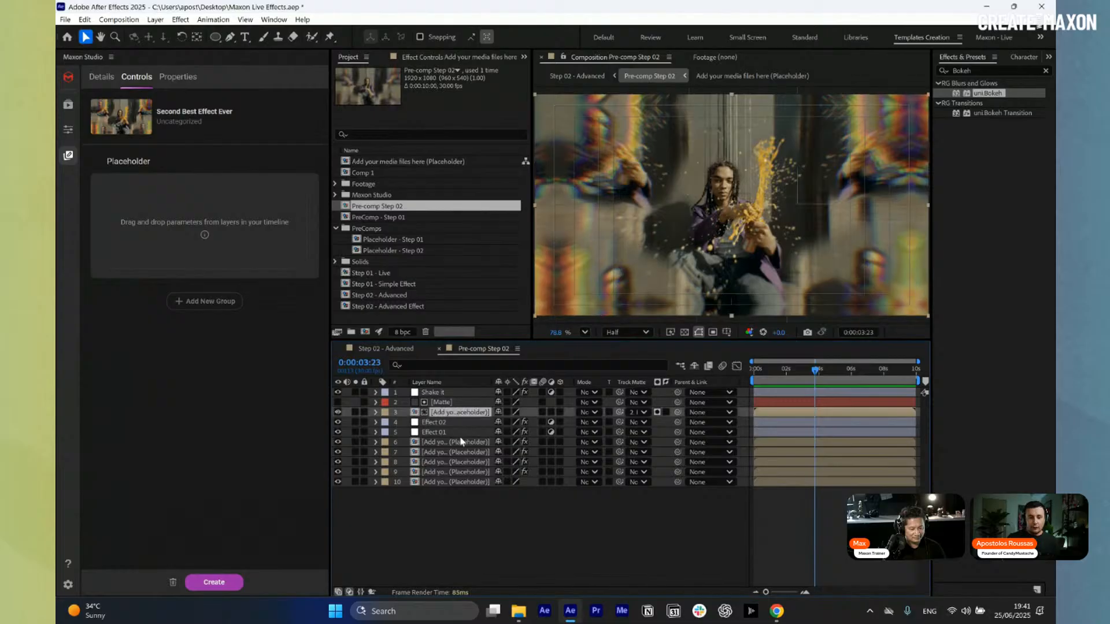
ctrl+click(455, 442)
ctrl+click(460, 453)
ctrl+click(462, 462)
ctrl+click(461, 472)
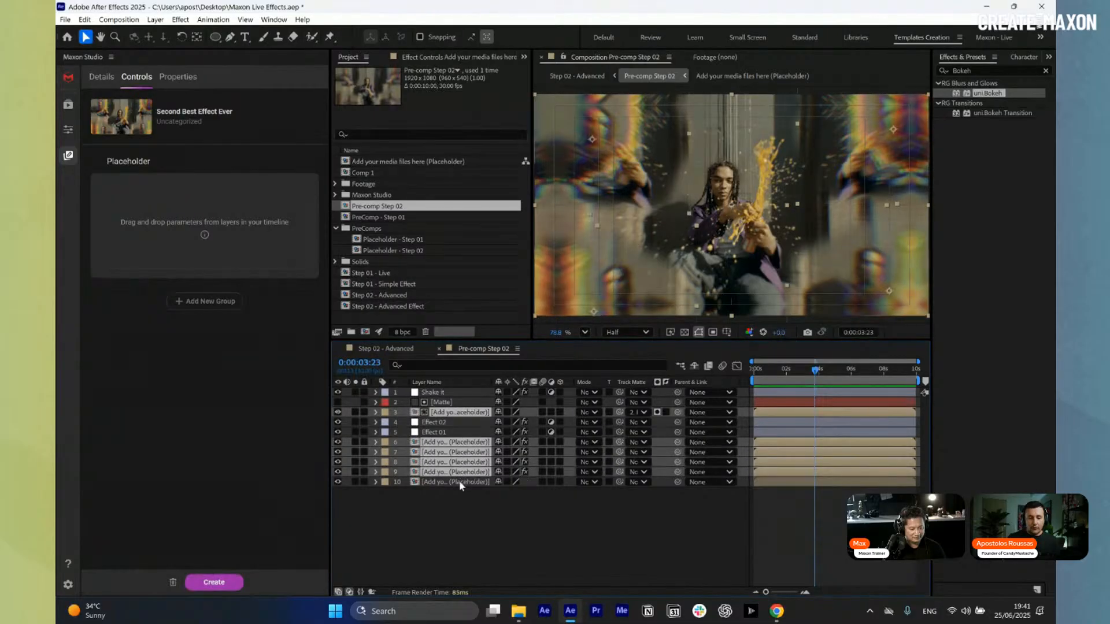
ctrl+click(461, 482)
drag(446, 424, 147, 236)
- Try renaming the capsule's Placeholder control group to "s"
click(158, 163)
key(ctrl+a)
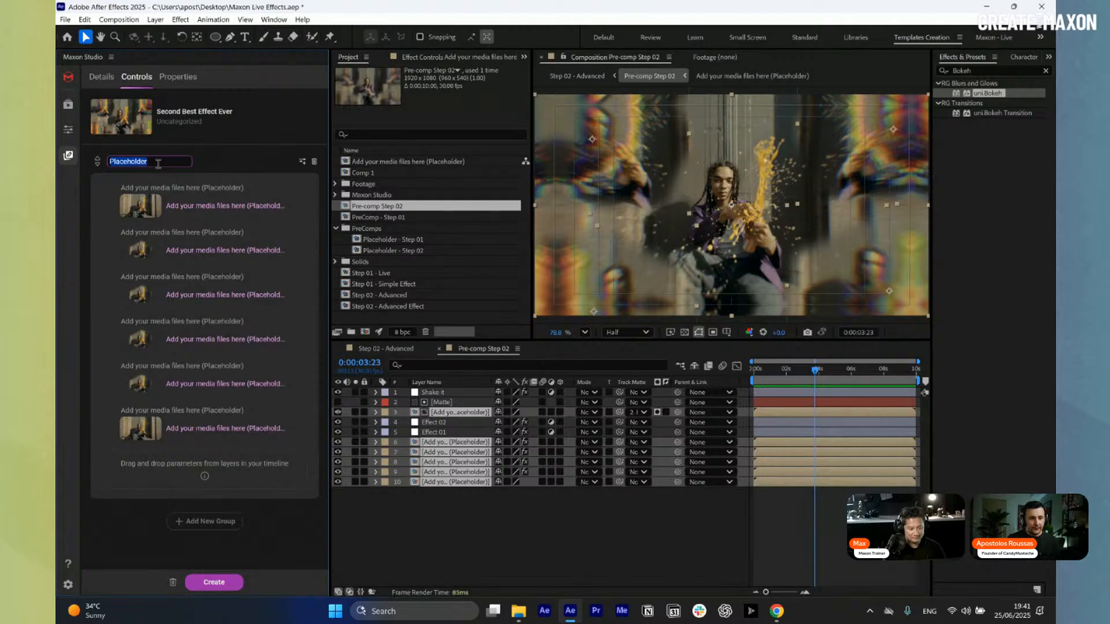
text(s)
click(462, 539)
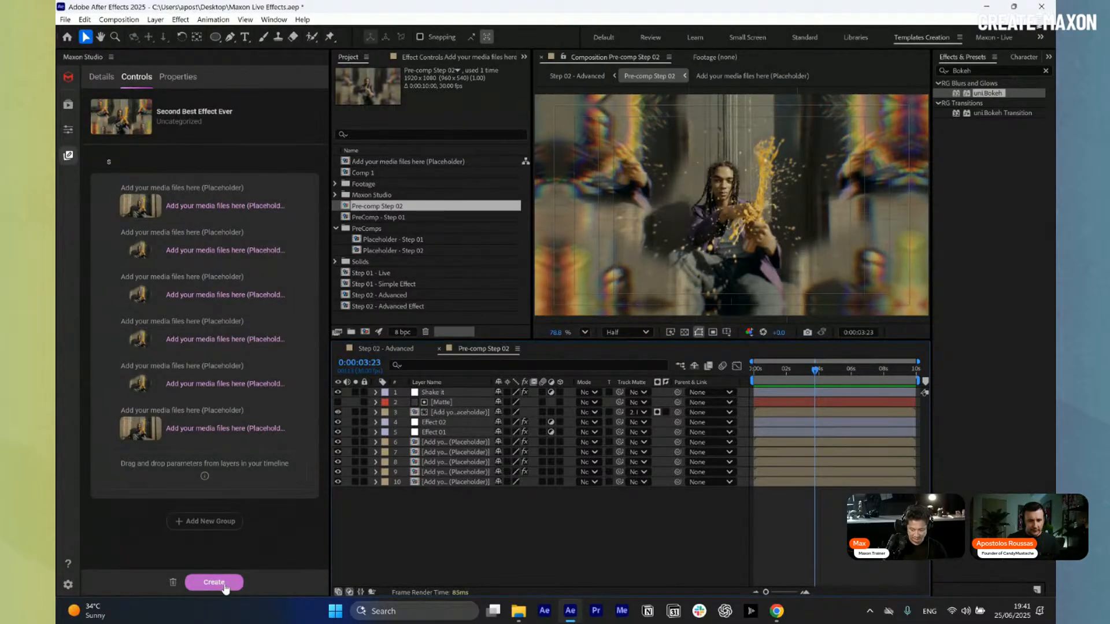
- Delete the footage layer inside the "Add your media files here (Placeholder)" composition and return to Pre-comp Step 02
double_click(460, 417)
click(453, 392)
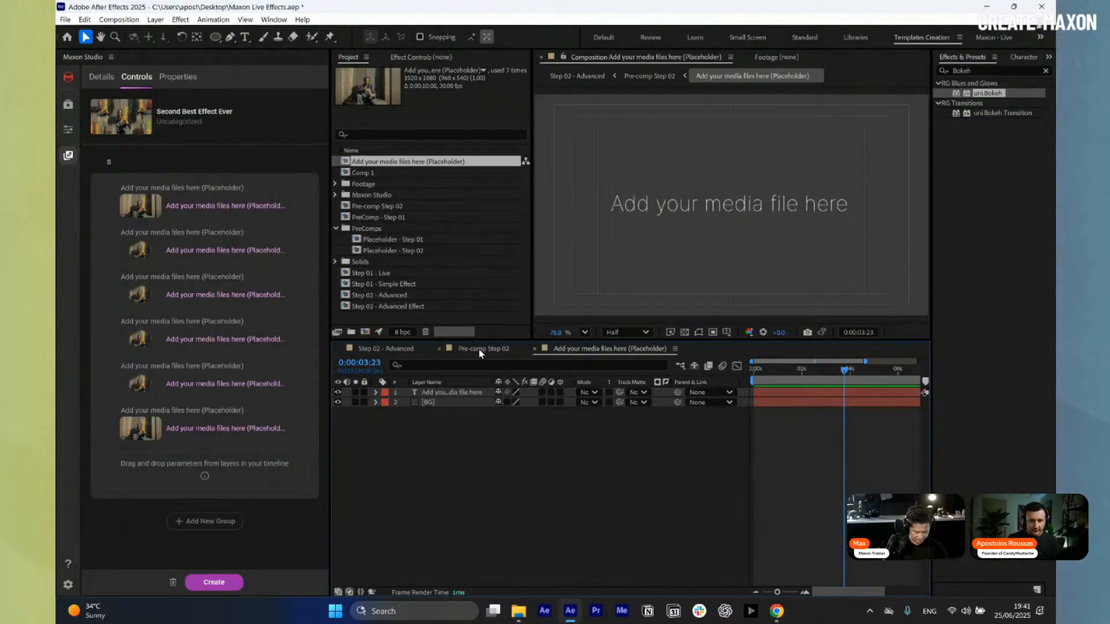
click(478, 350)
click(535, 549)
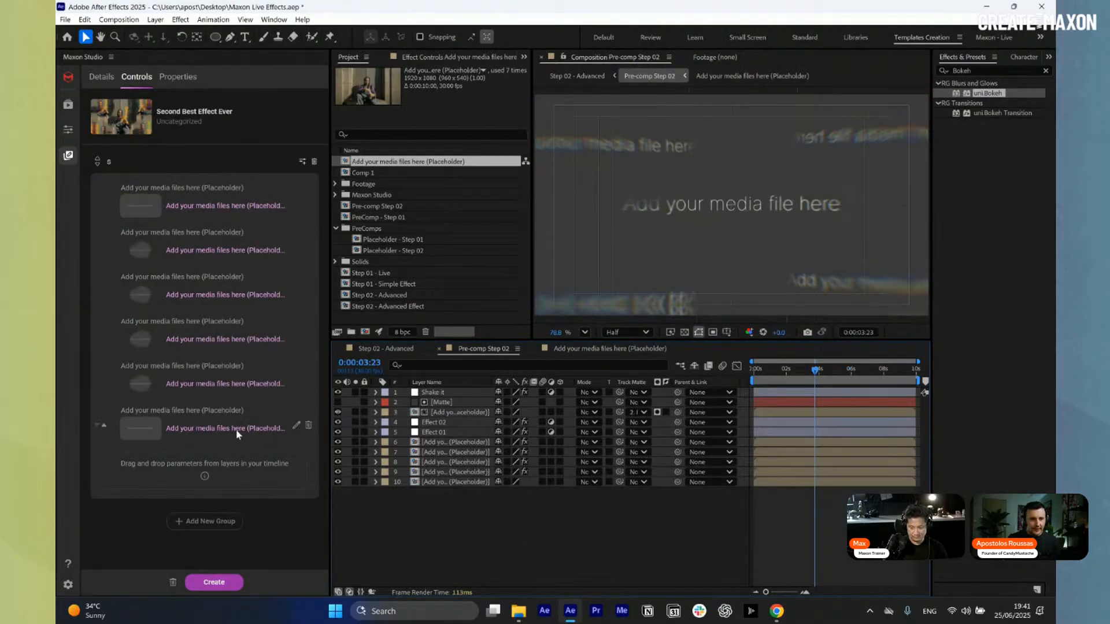
- Rename the control group holding the six media placeholders to "Placeholder"
double_click(120, 161)
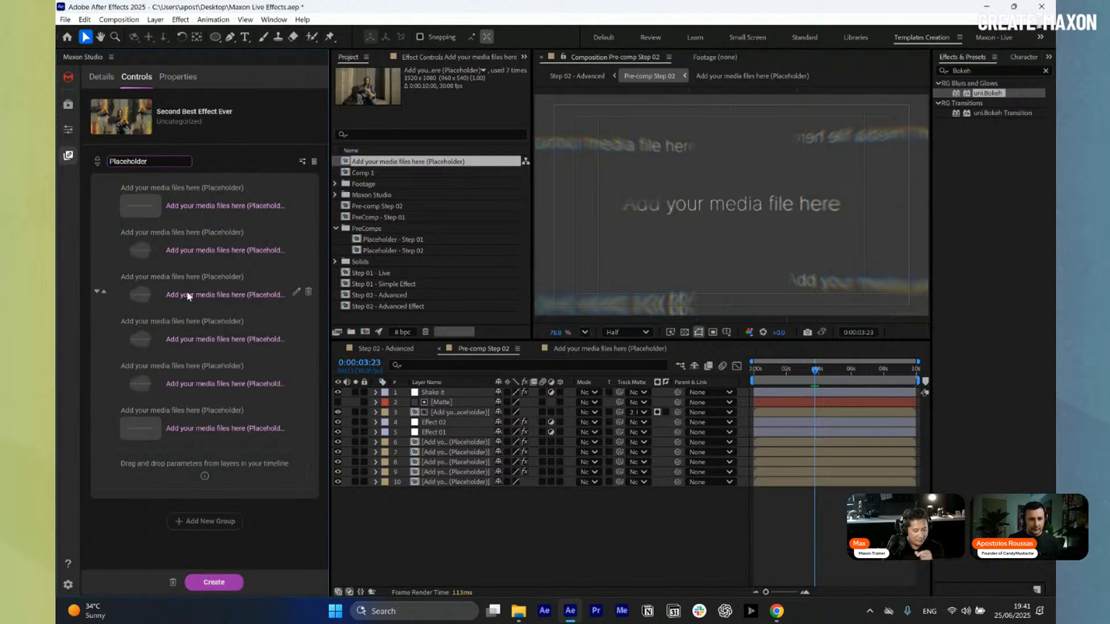
click(445, 542)
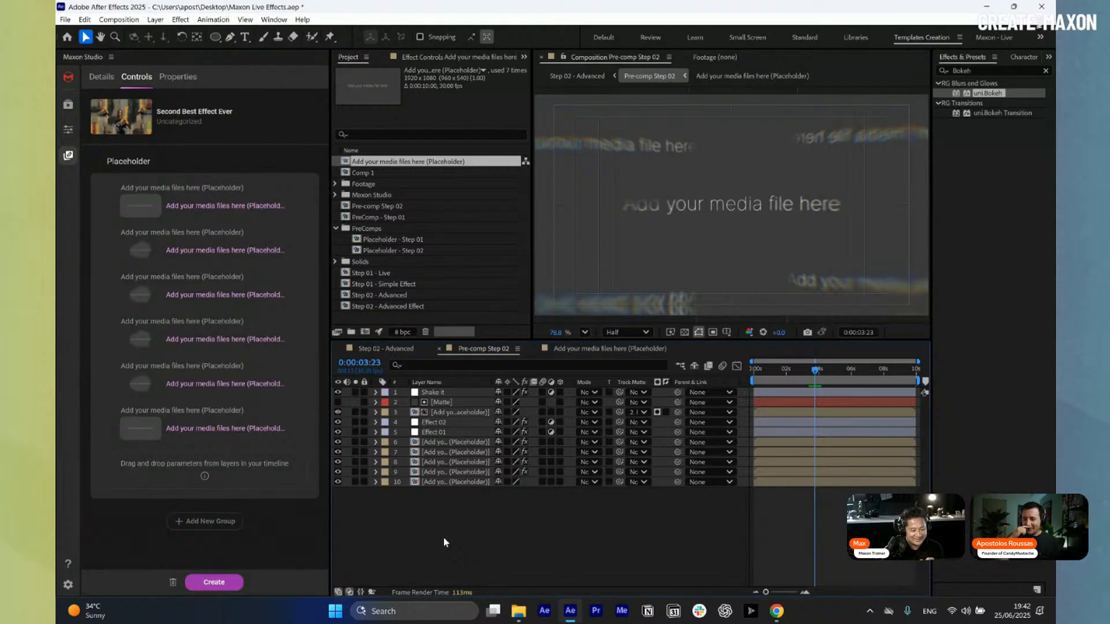
click(450, 483)
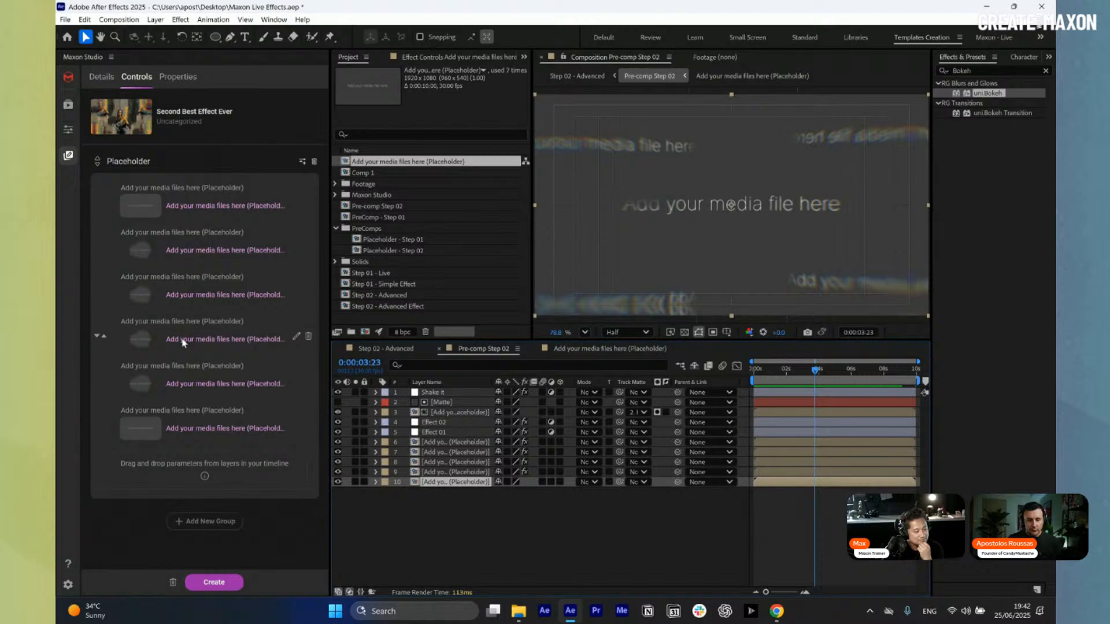
- Create the capsule under the name "Second Best Effect Ever - Test" in the Uncategorized category
click(213, 583)
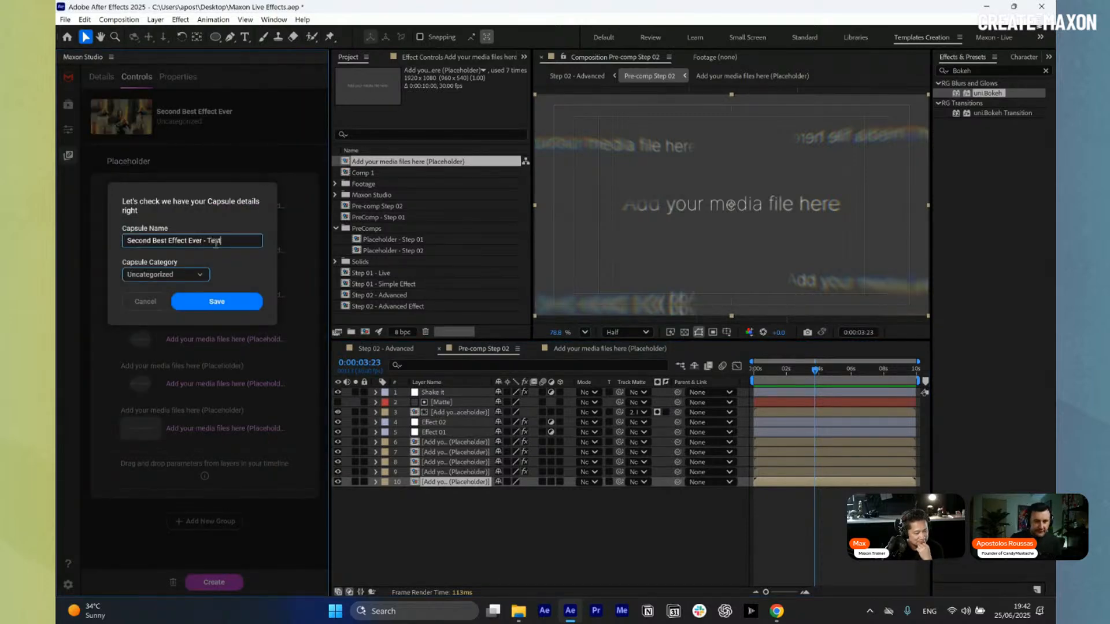
click(237, 302)
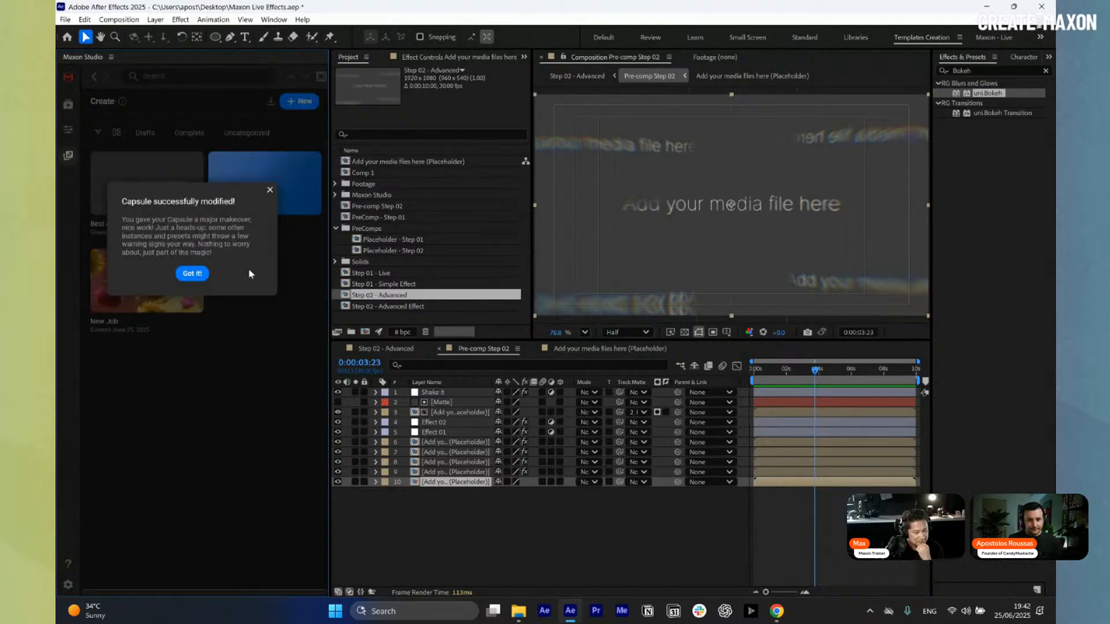
click(190, 274)
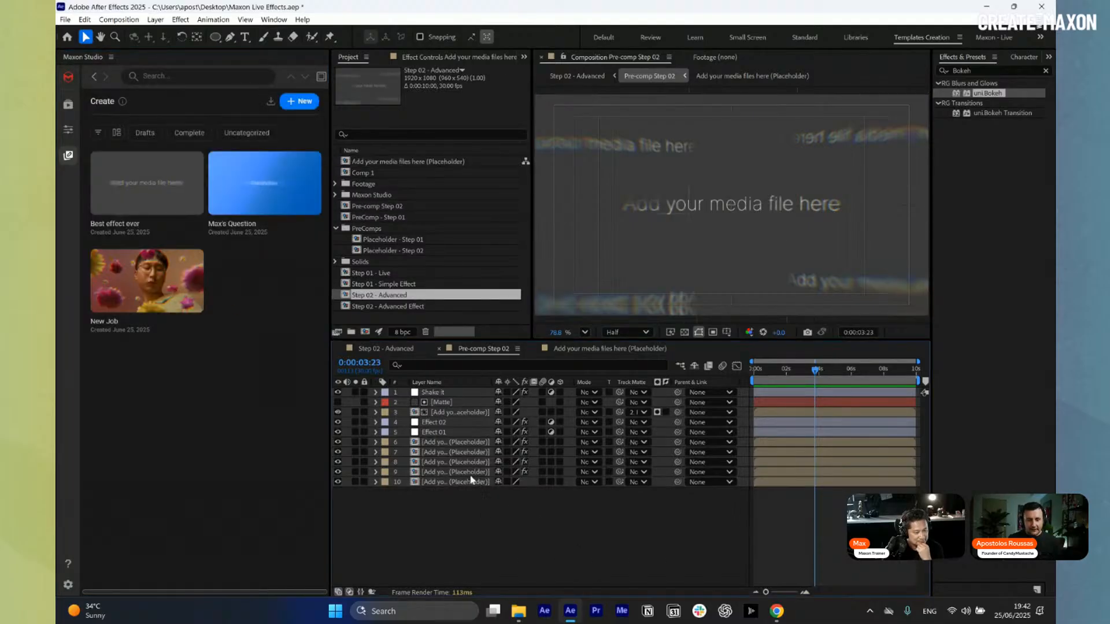
- Create a 1920x1080, 30 fps composition named Comp 2, apply the Second Best Effect Ever - Test capsule and preview it at 0:00:03:15
click(366, 333)
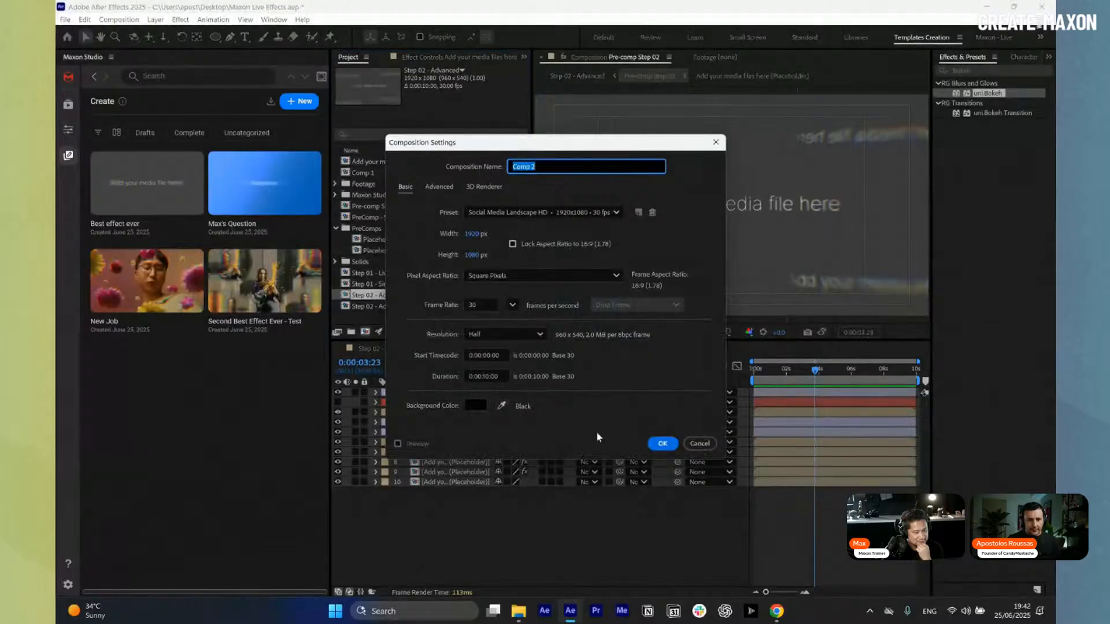
click(660, 446)
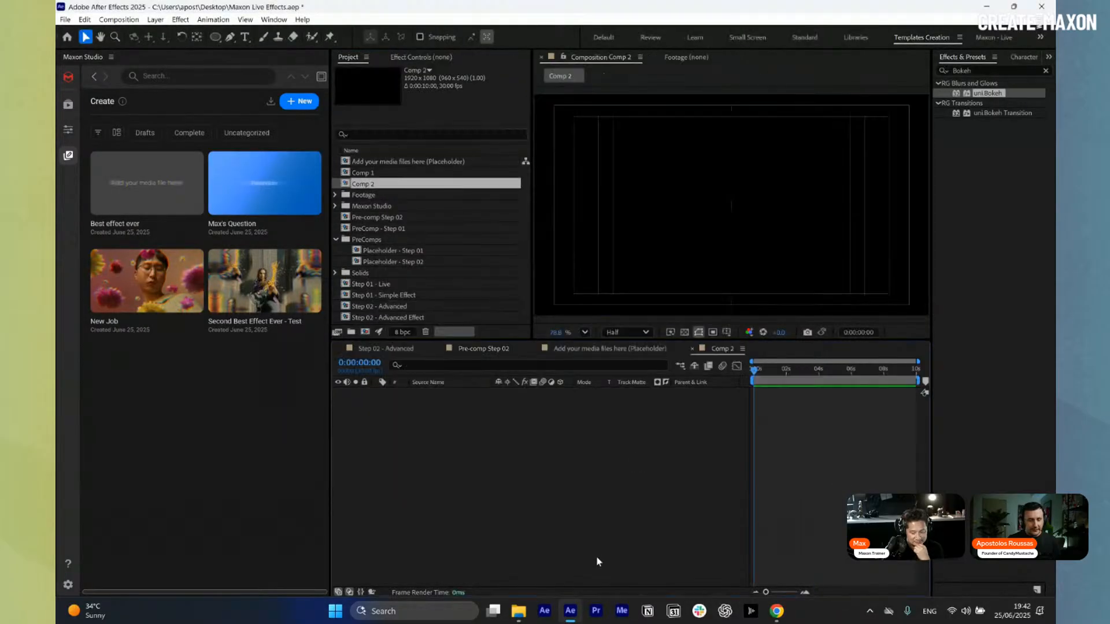
click(312, 287)
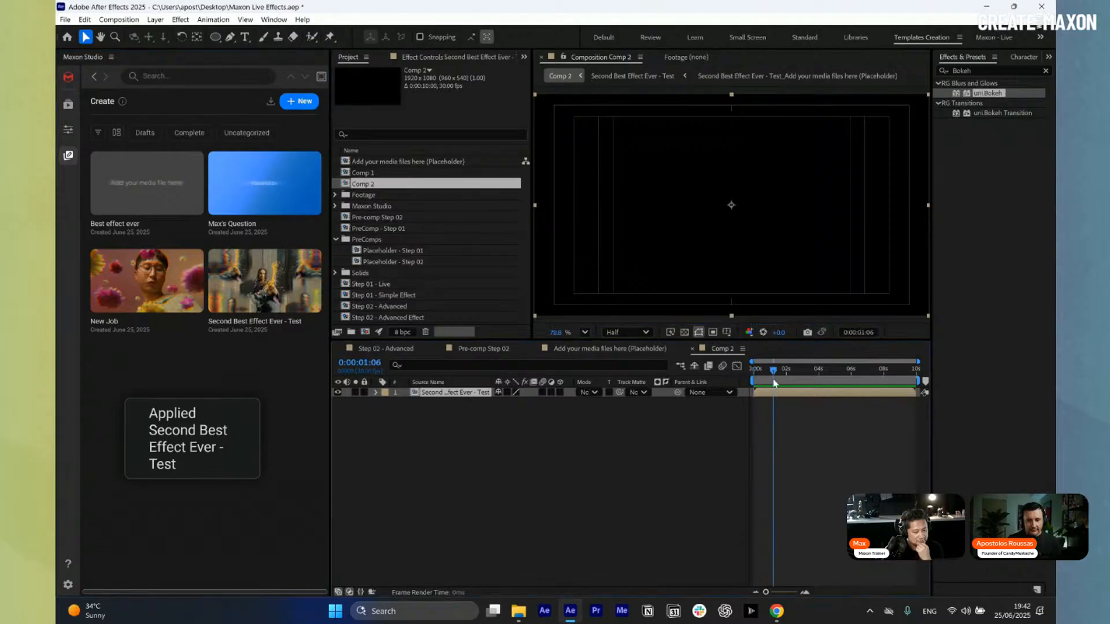
click(811, 370)
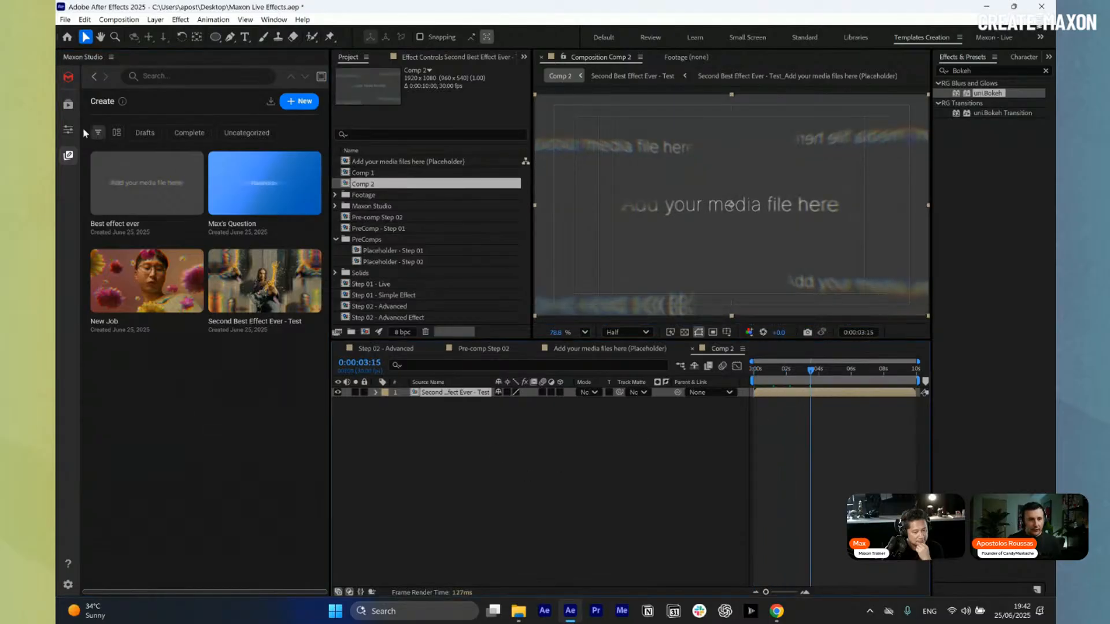
- Fill the applied capsule's six placeholders in order with Sample 01.mp4 to Sample 06.mp4 from the Footage folder
click(68, 131)
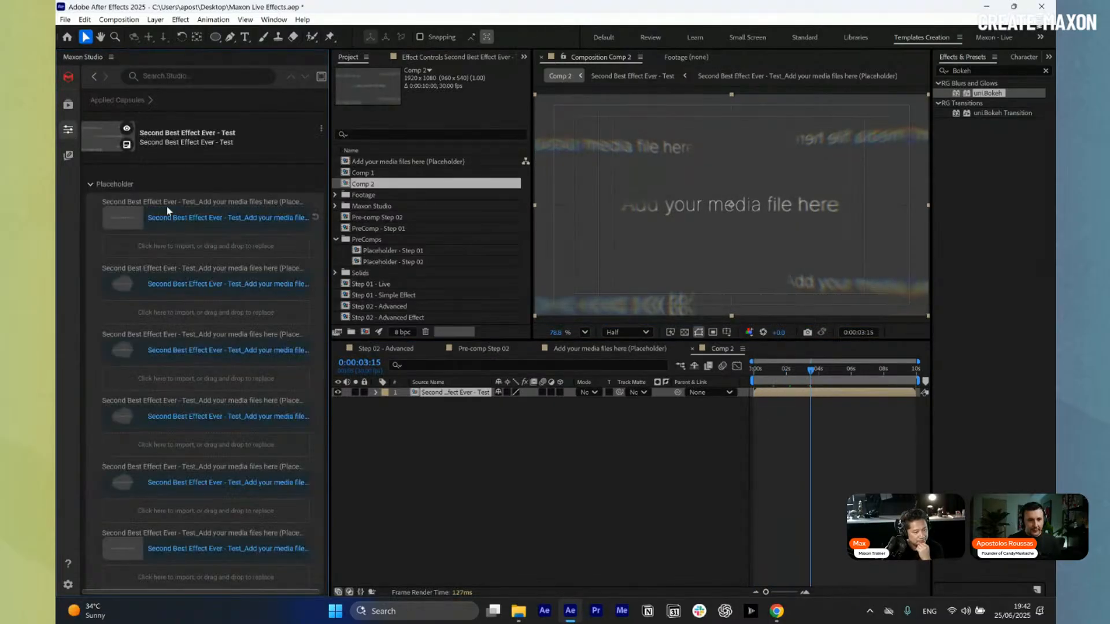
click(518, 611)
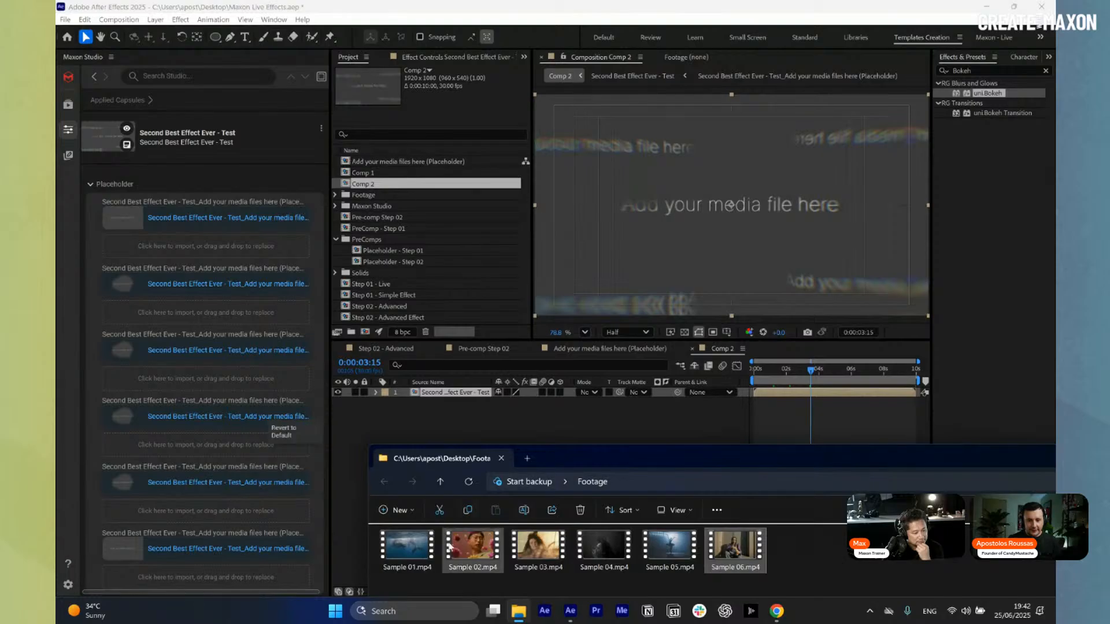
drag(408, 546, 166, 238)
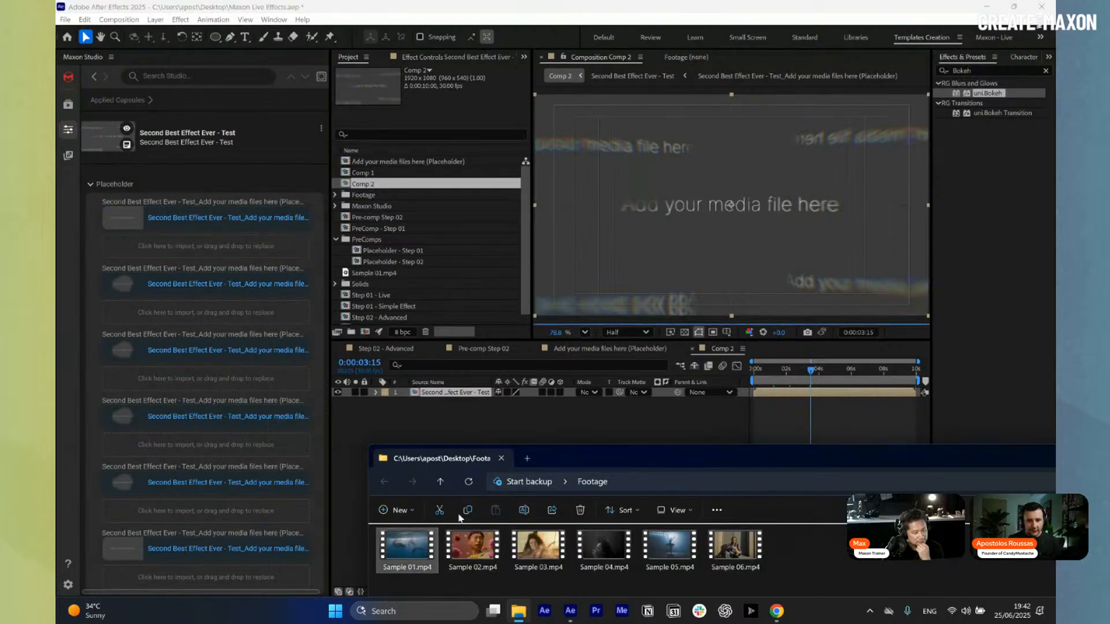
drag(472, 547, 196, 315)
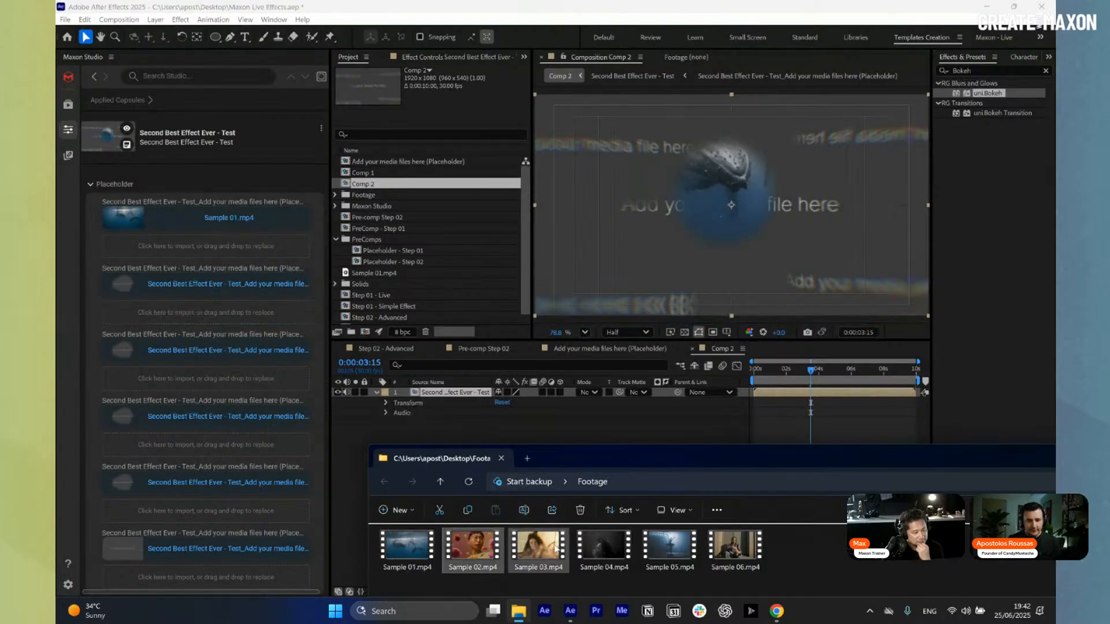
drag(538, 547, 200, 380)
drag(605, 549, 173, 445)
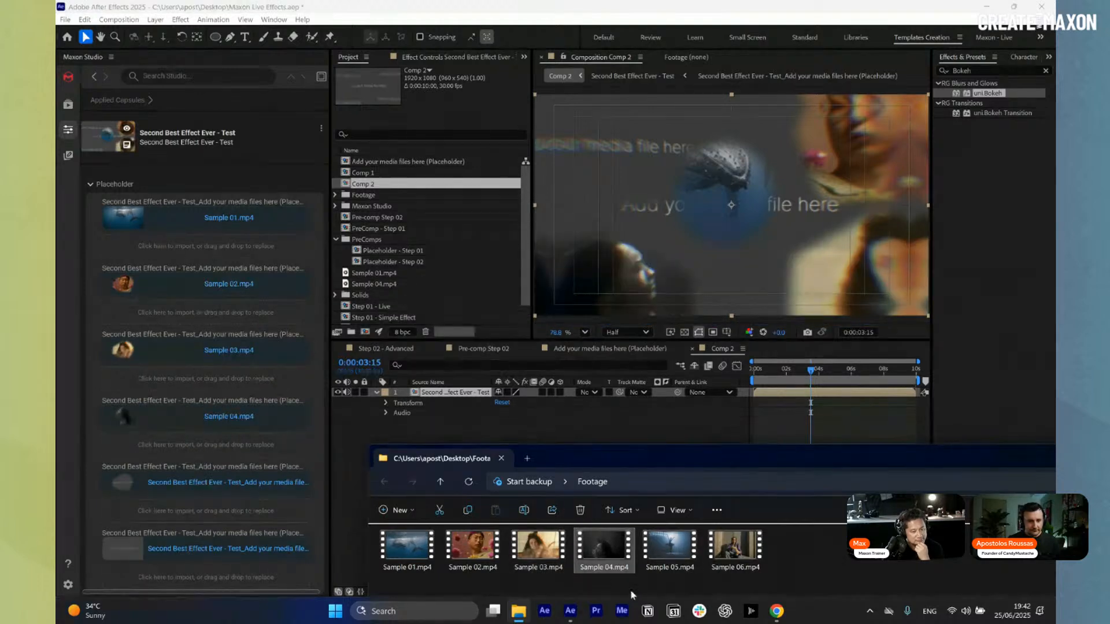
drag(683, 549, 199, 515)
drag(736, 546, 219, 581)
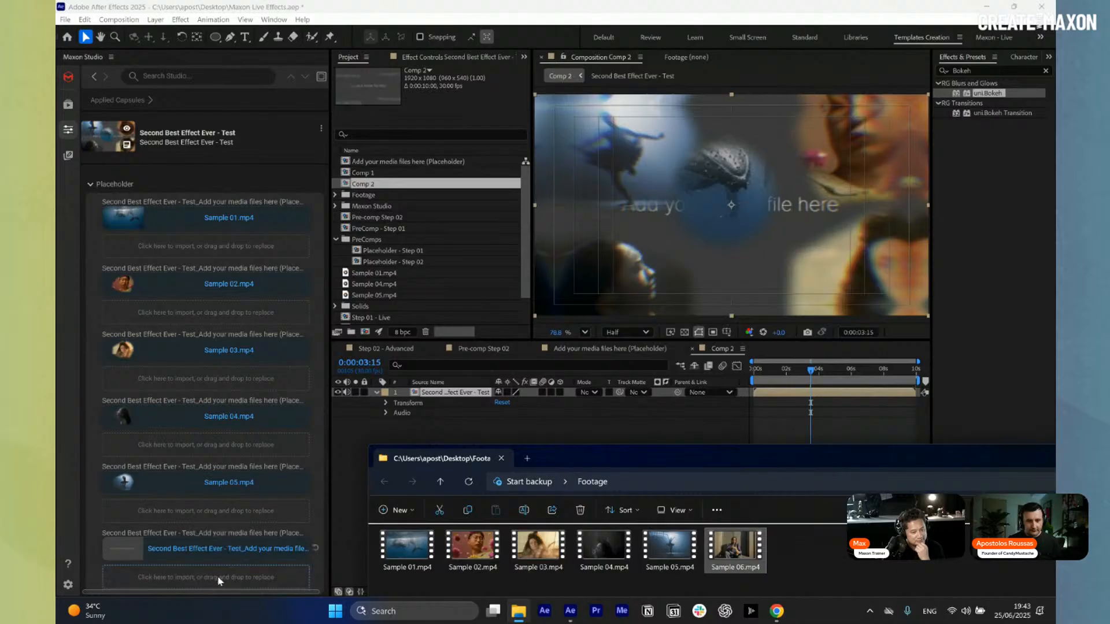
click(365, 439)
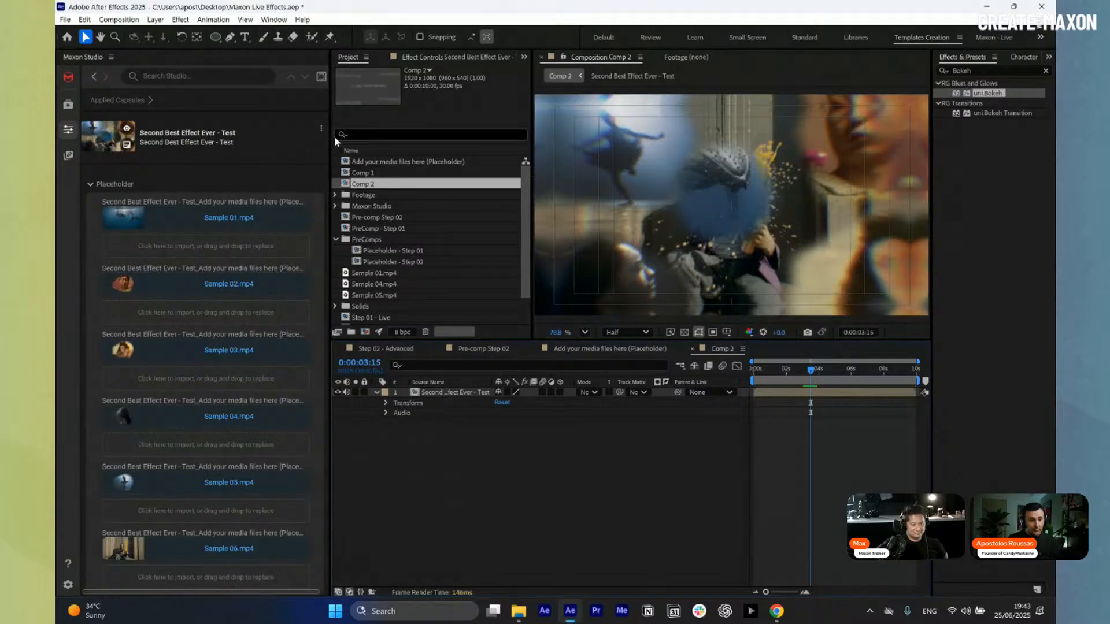
- Close Comp 2 and start a new capsule from the Step 02 - Advanced composition
click(67, 155)
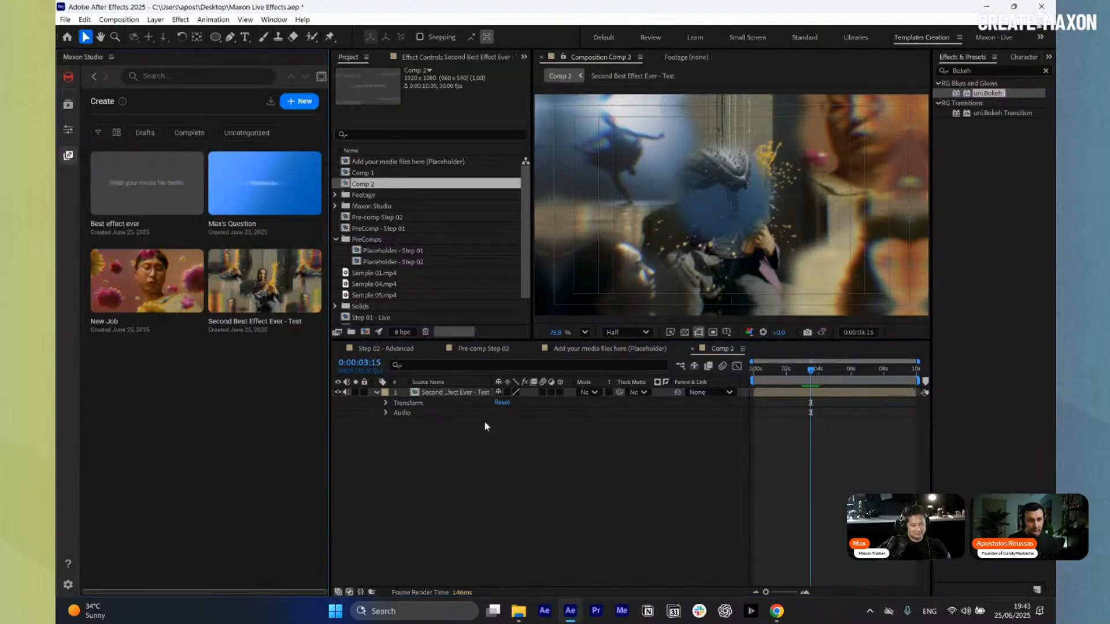
click(692, 349)
click(505, 349)
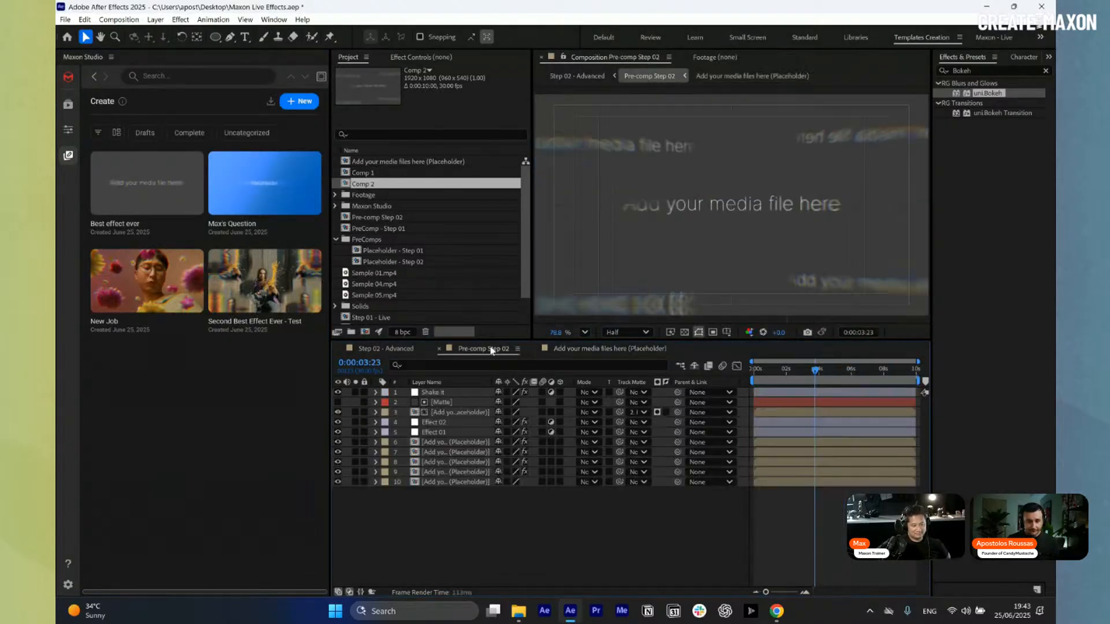
click(393, 348)
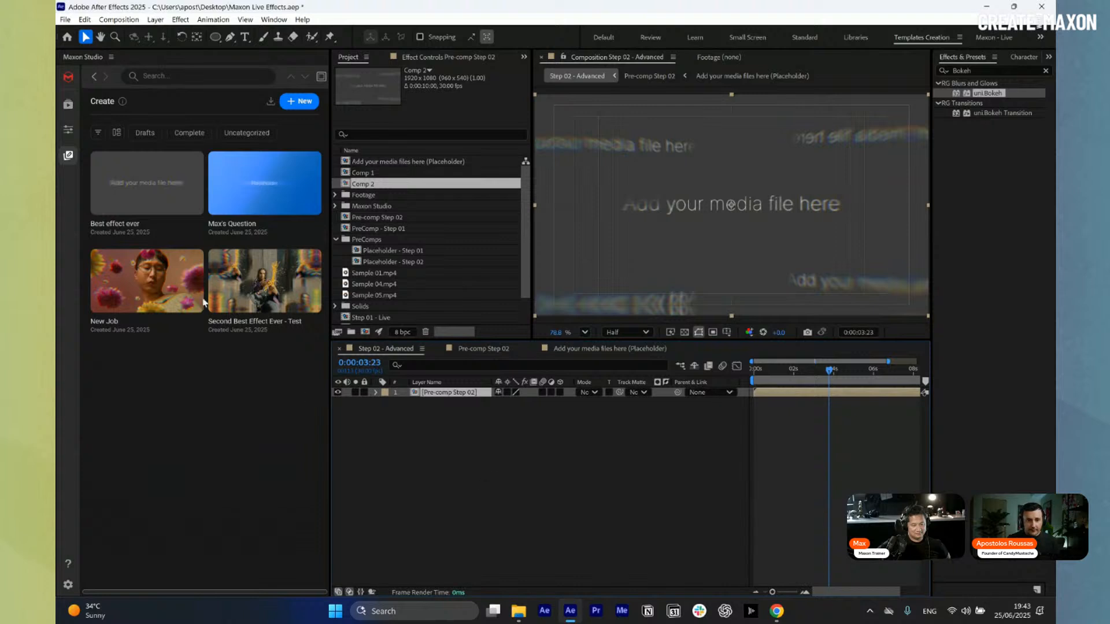
click(292, 107)
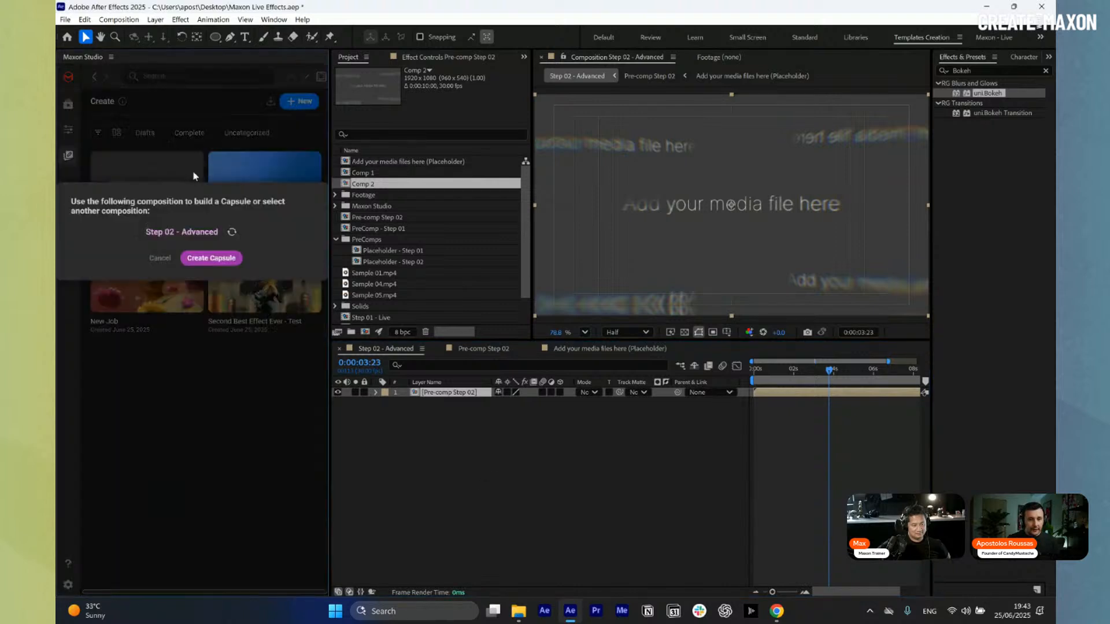
click(214, 263)
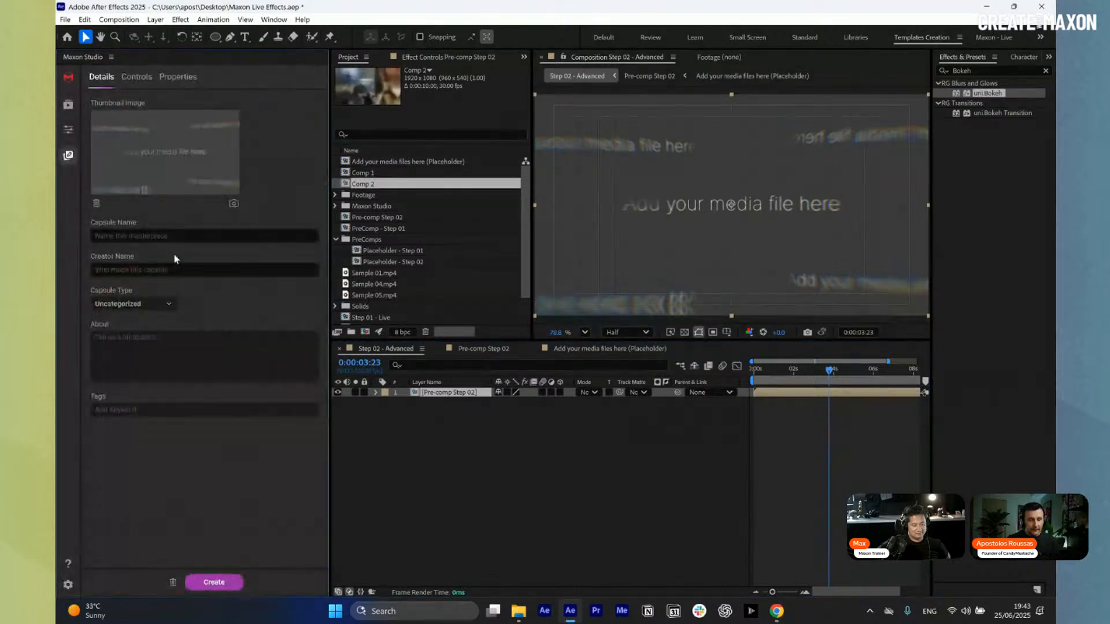
- Name the new capsule "Test 02"
click(166, 237)
text(Test)
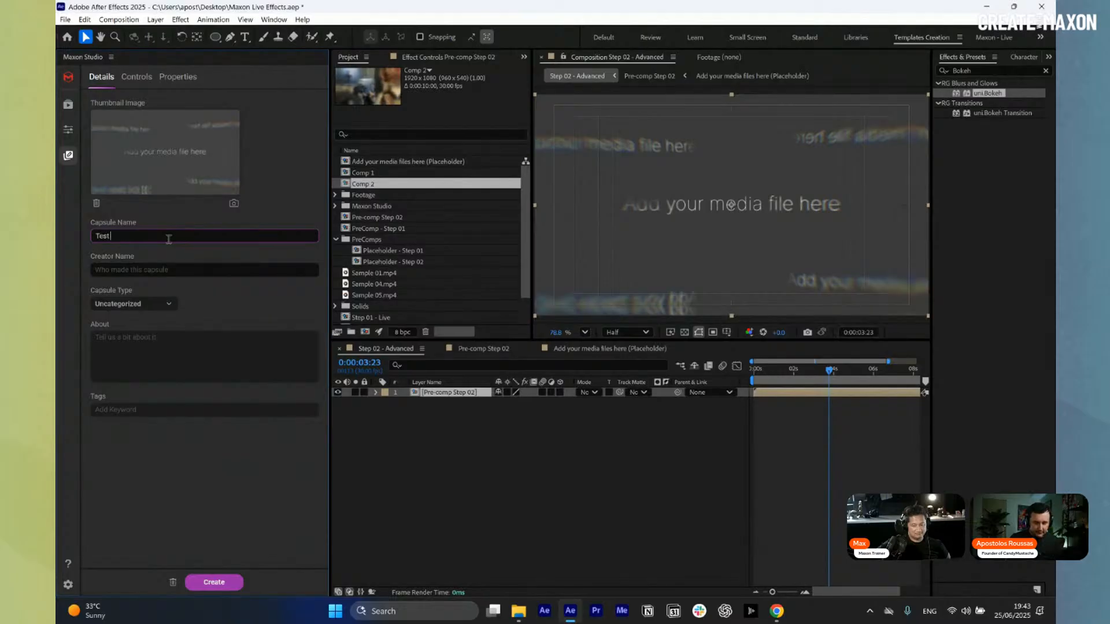
text( 02)
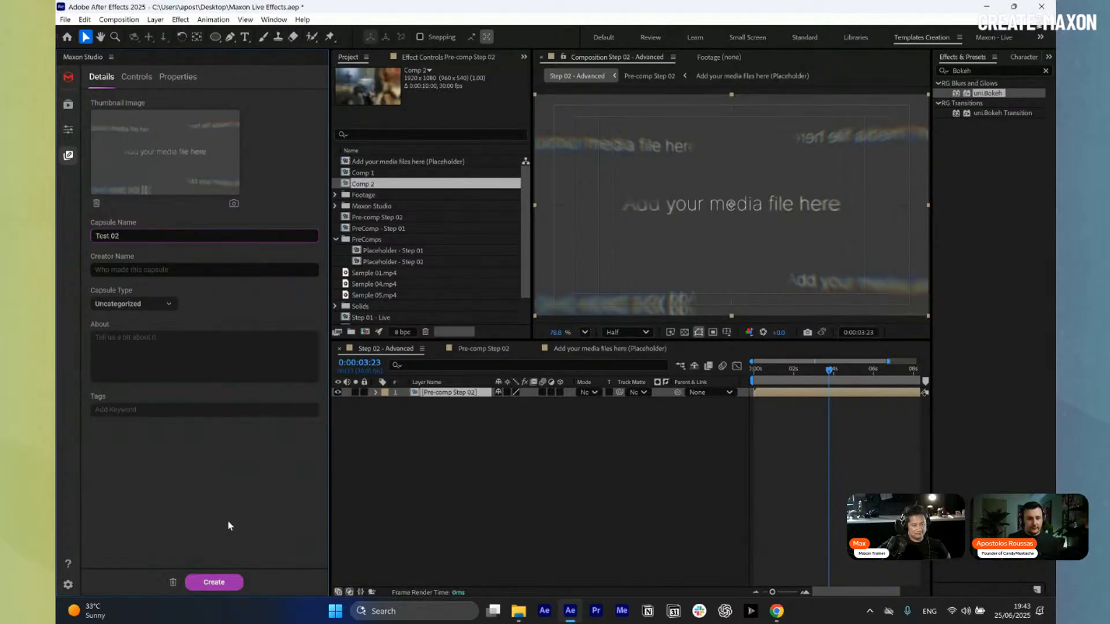
- Rename the Test 02 capsule's first control group to "Placeholders" and open Pre-comp Step 02
click(136, 77)
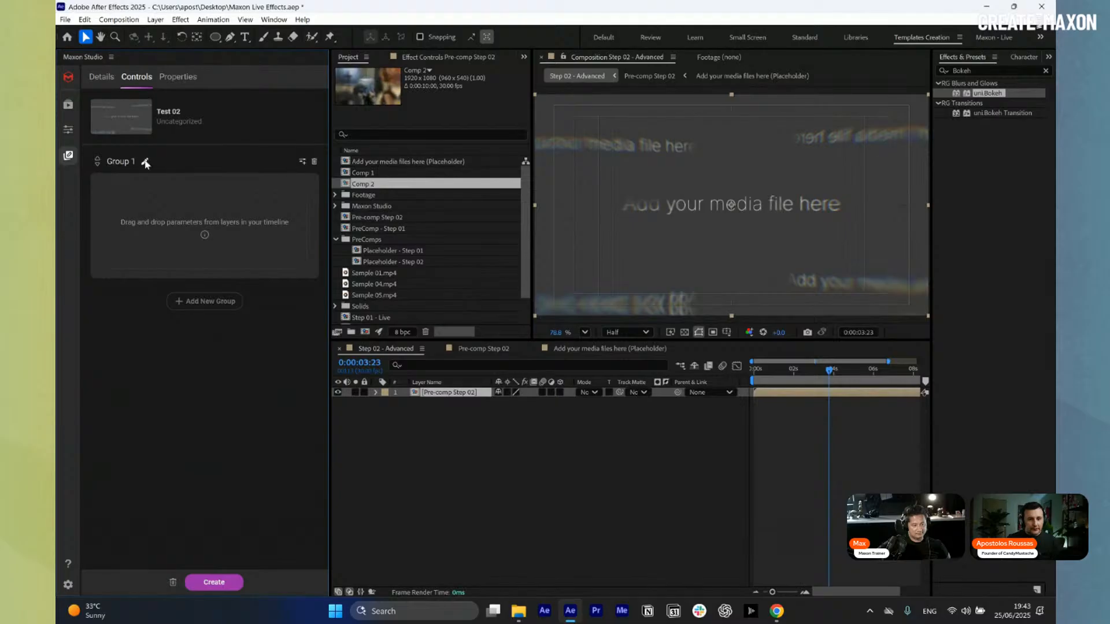
click(144, 163)
text(Placeholder)
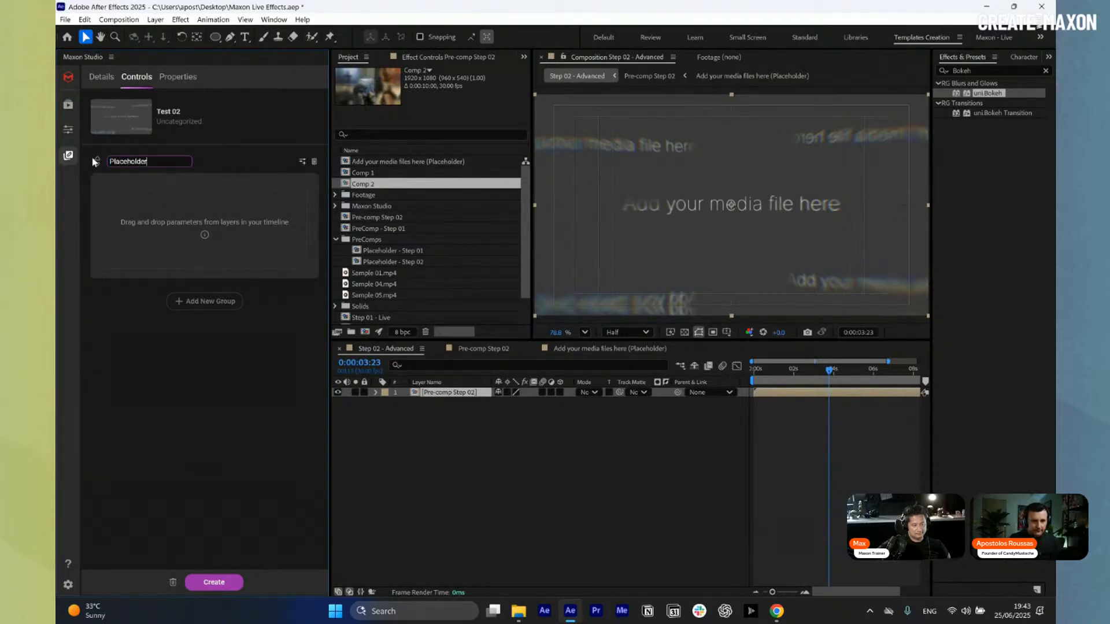
click(553, 490)
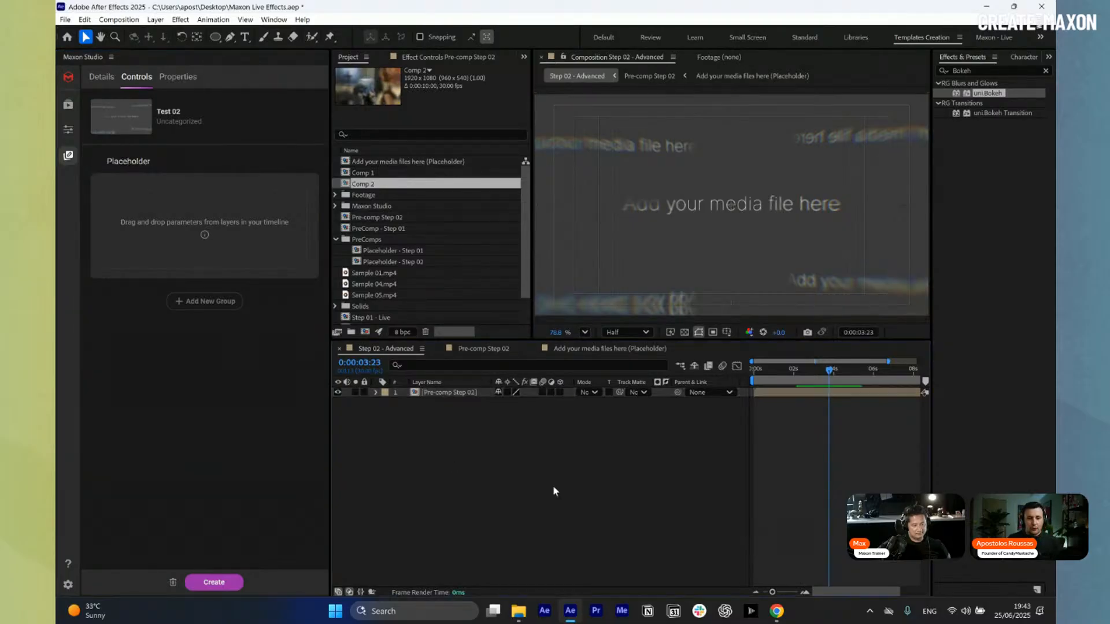
double_click(468, 393)
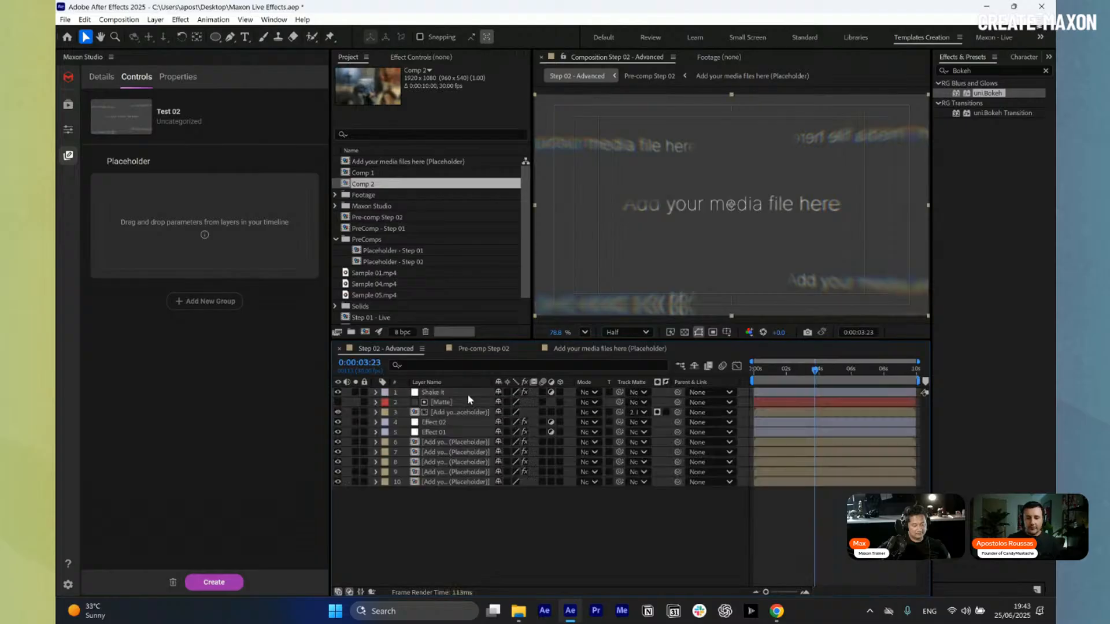
click(157, 162)
text(s)
click(501, 541)
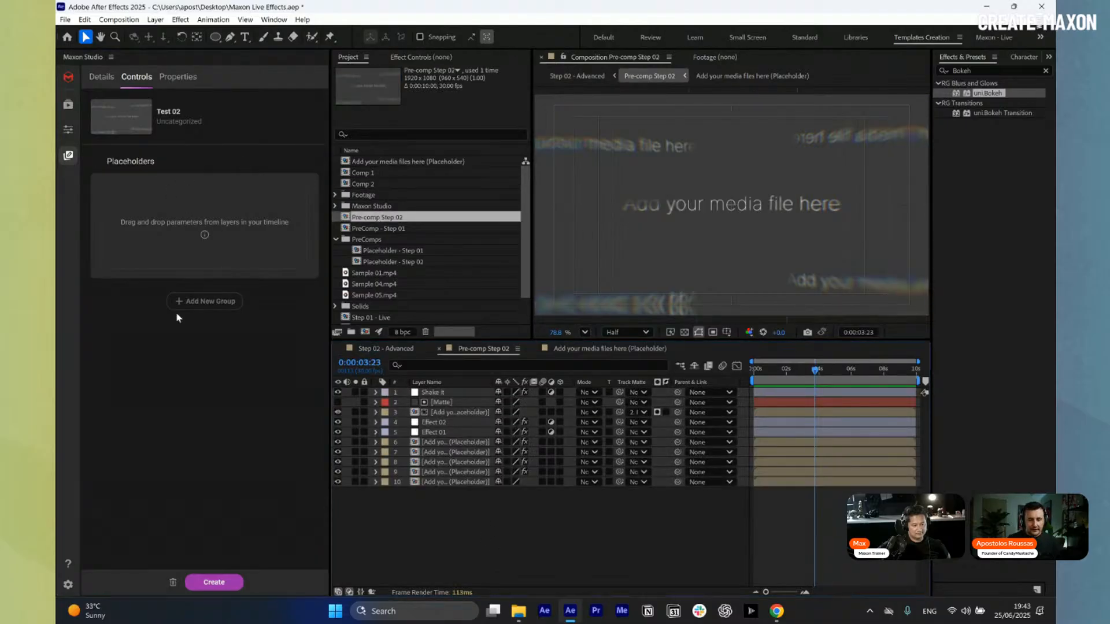
- Add the bottom placeholder layer (layer 10) to the Placeholders group as a replaceable control and name it "Main"
click(463, 483)
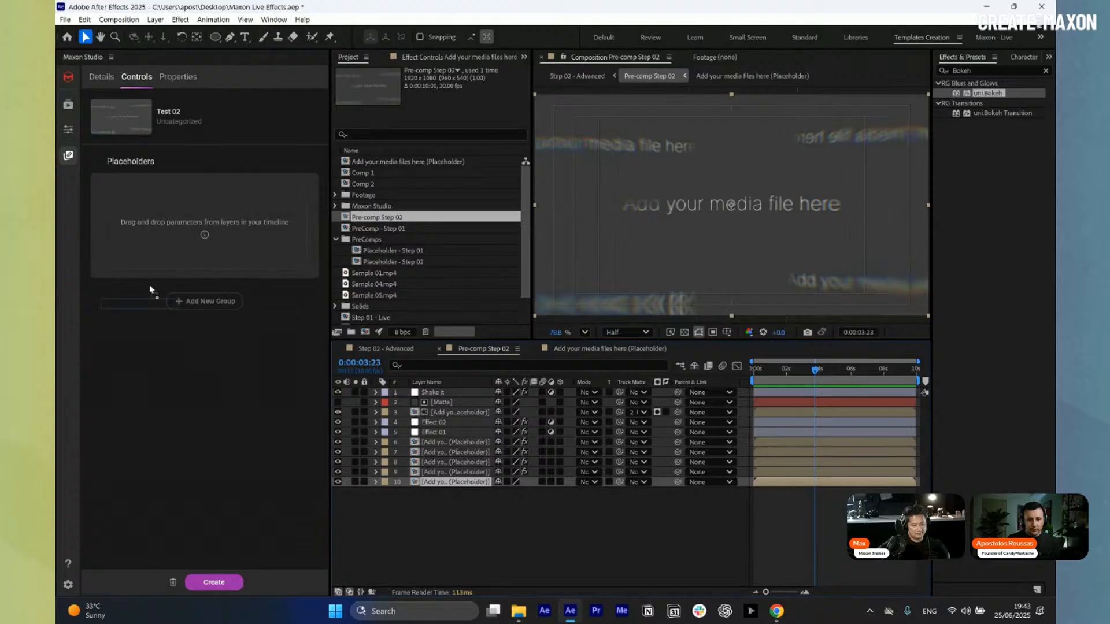
drag(149, 284, 199, 218)
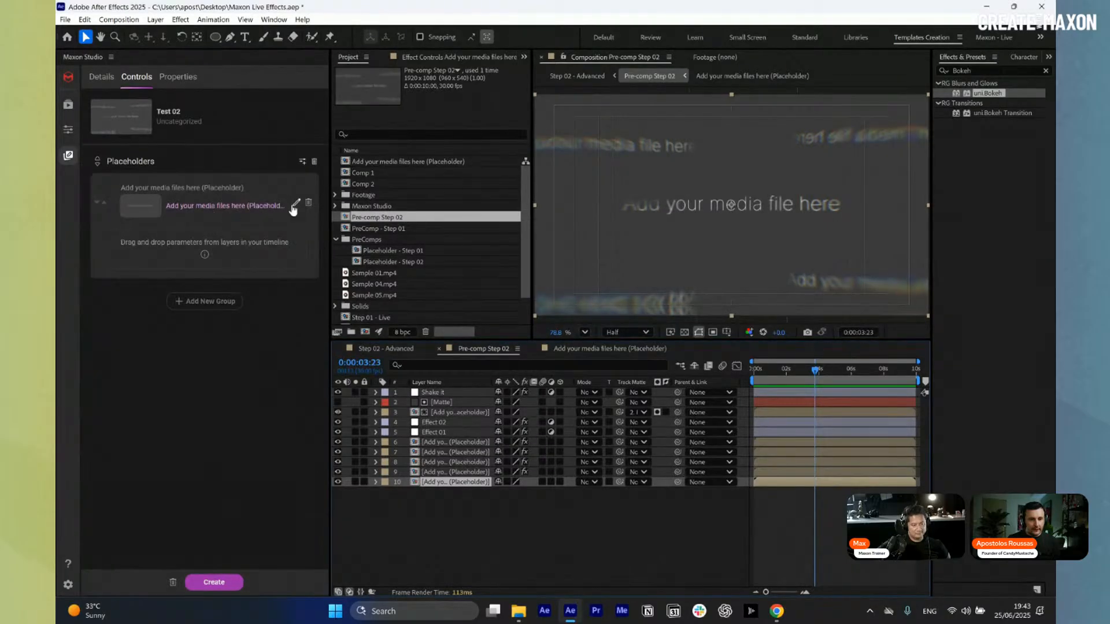
click(294, 207)
drag(225, 119, 57, 109)
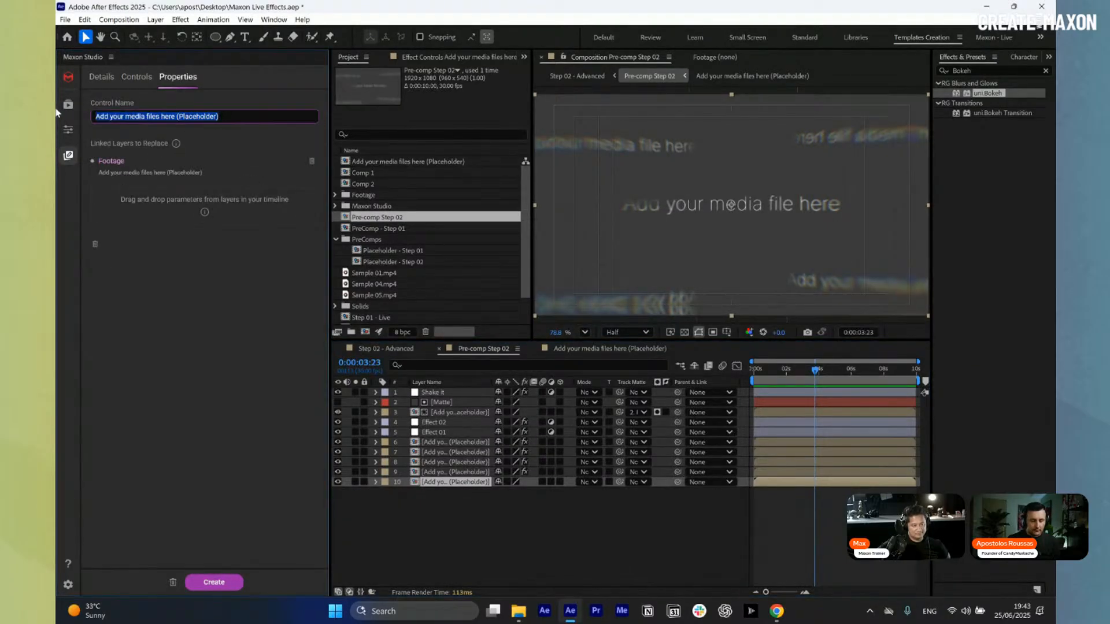
text(Main)
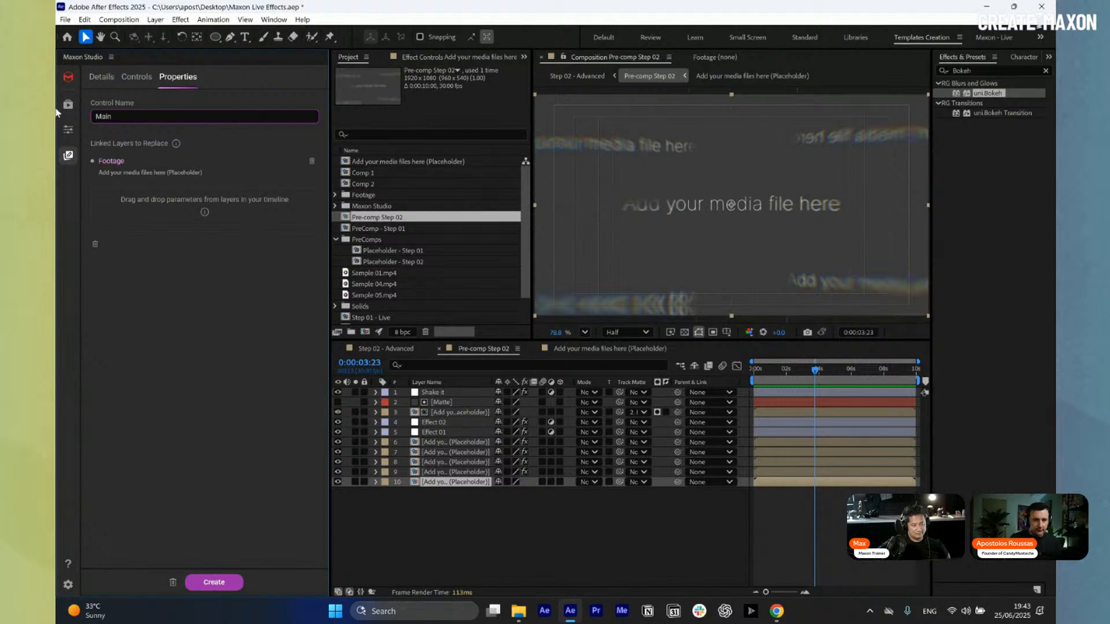
- Link placeholder layers 3 and 6 to 9 to the Main control as additional layers to replace
click(477, 414)
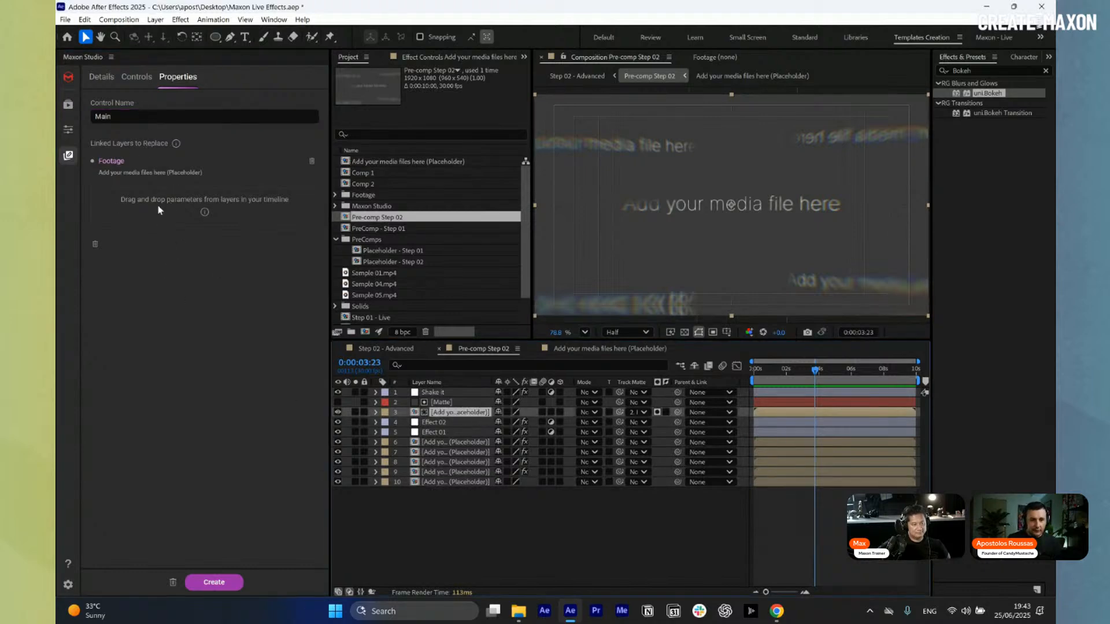
ctrl+click(458, 442)
ctrl+click(458, 452)
ctrl+click(458, 462)
ctrl+click(458, 472)
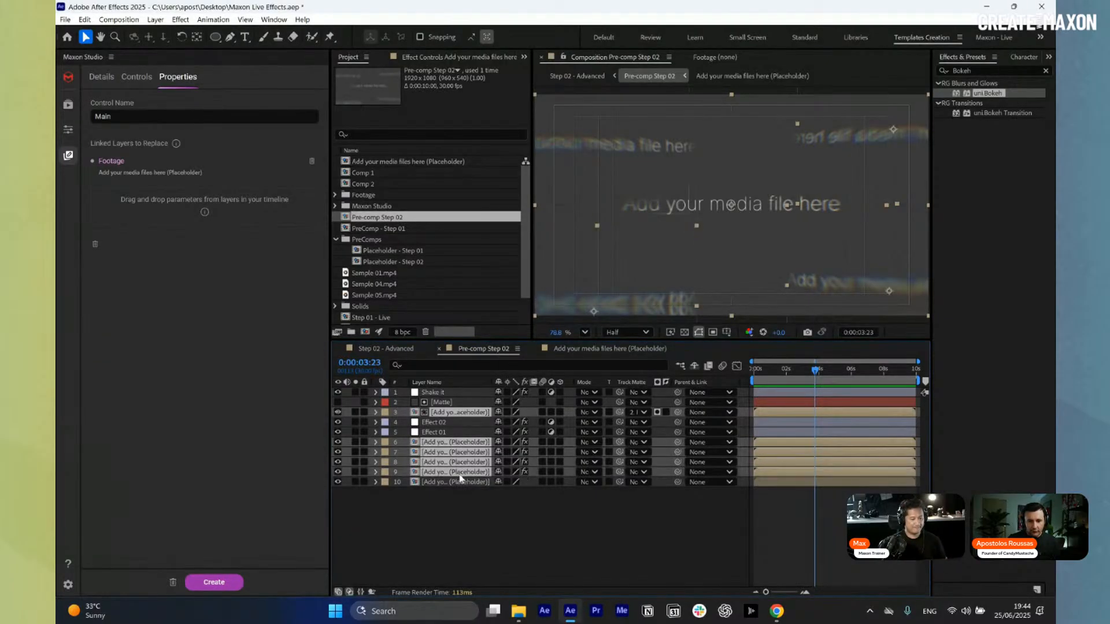
drag(461, 419, 169, 289)
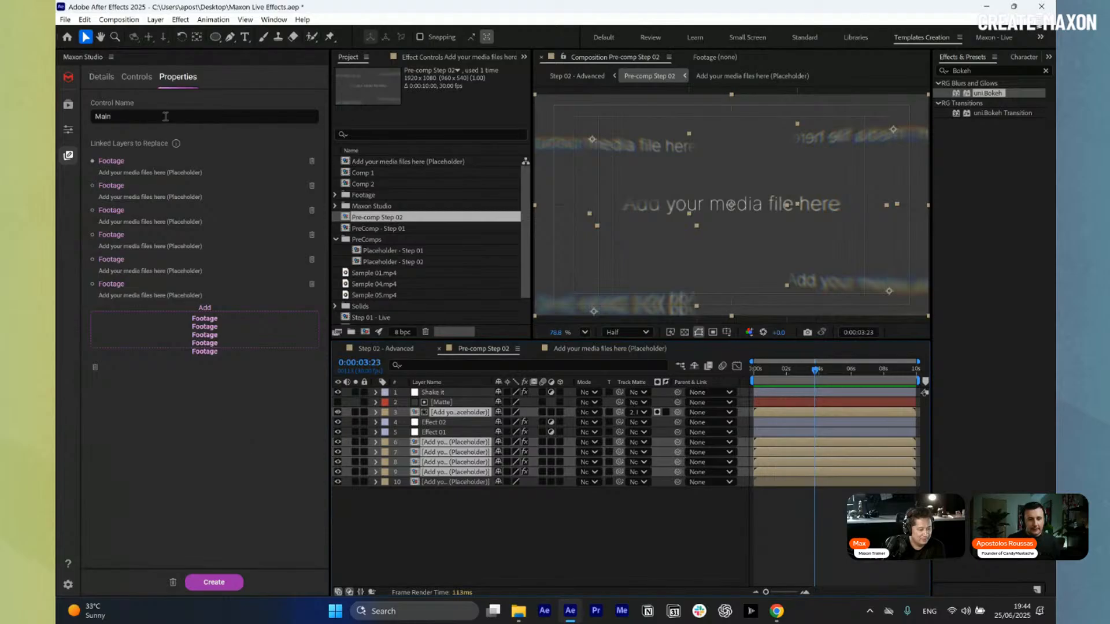
click(147, 83)
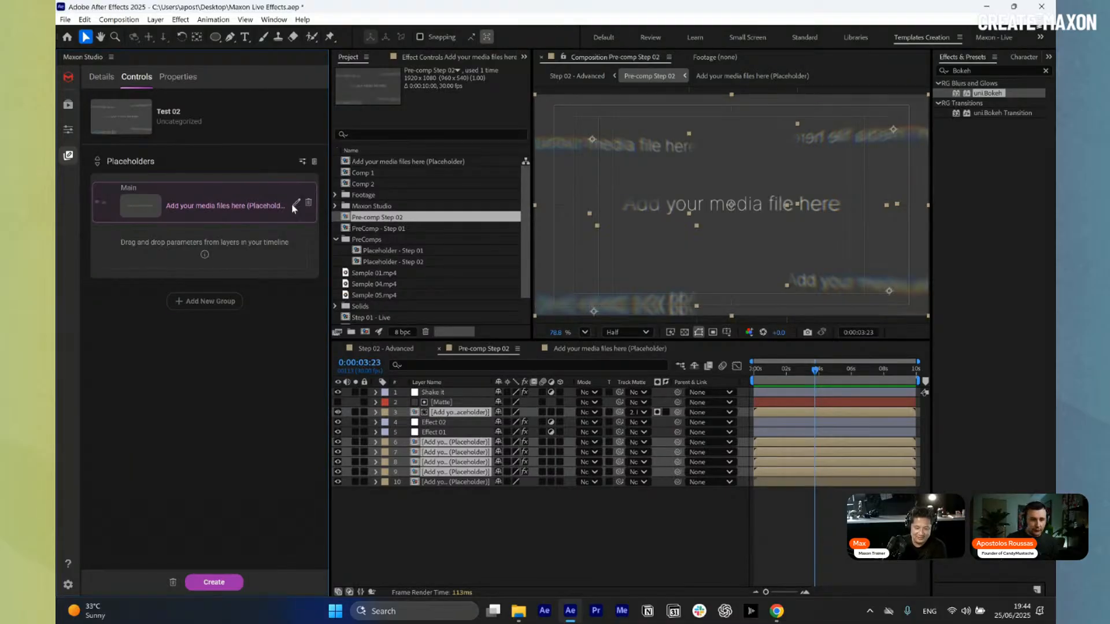
- Remove all linked footage layers from the Main control
click(295, 206)
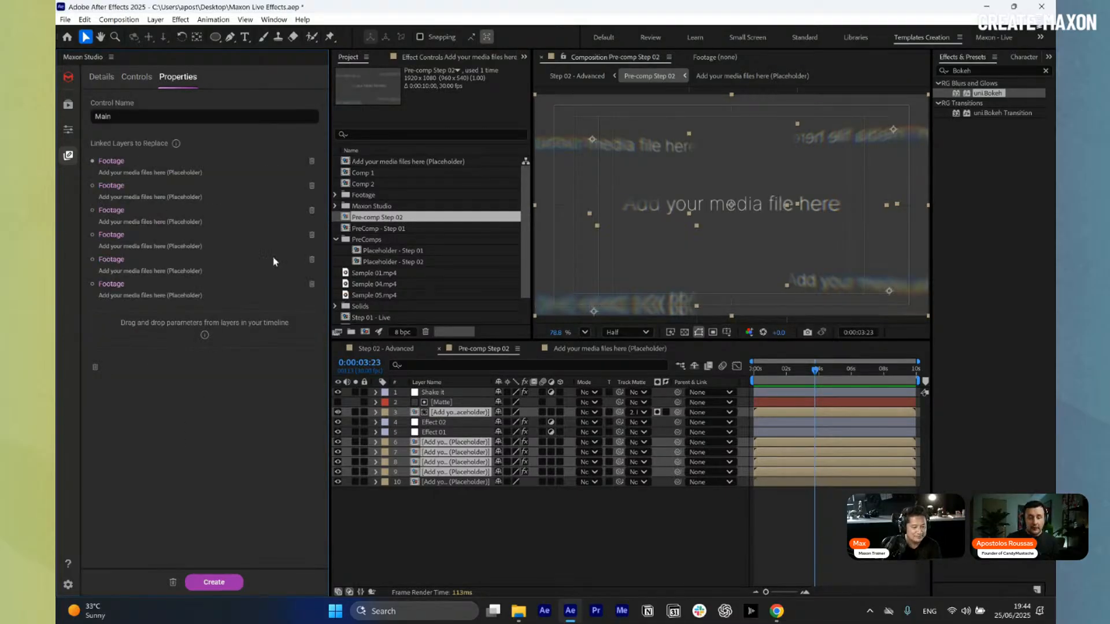
click(312, 284)
click(311, 259)
click(311, 235)
click(311, 210)
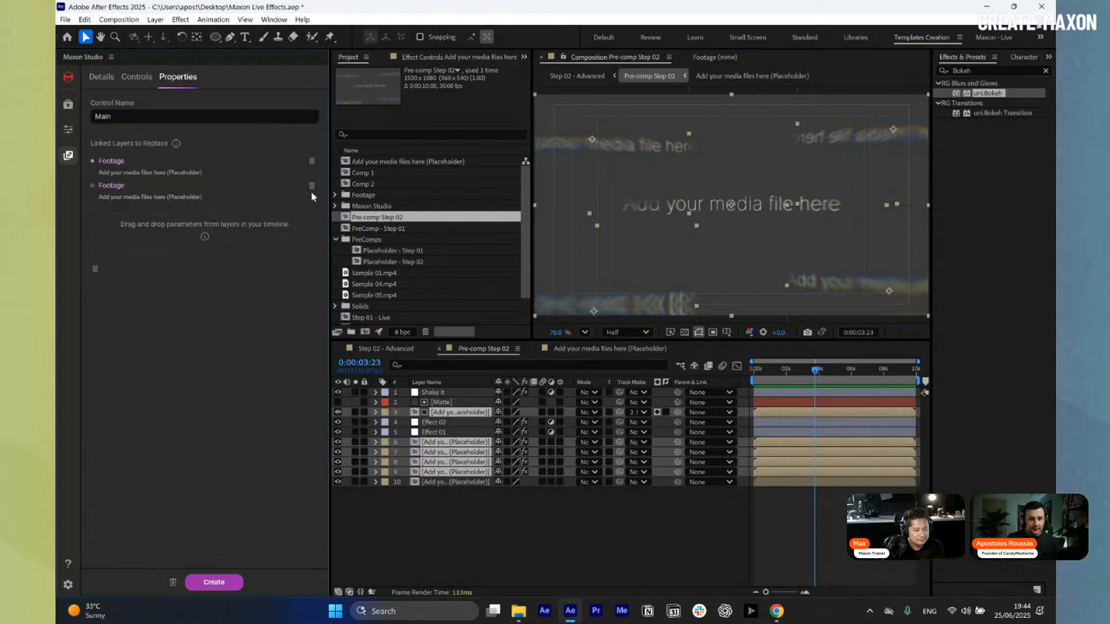
click(311, 185)
click(312, 161)
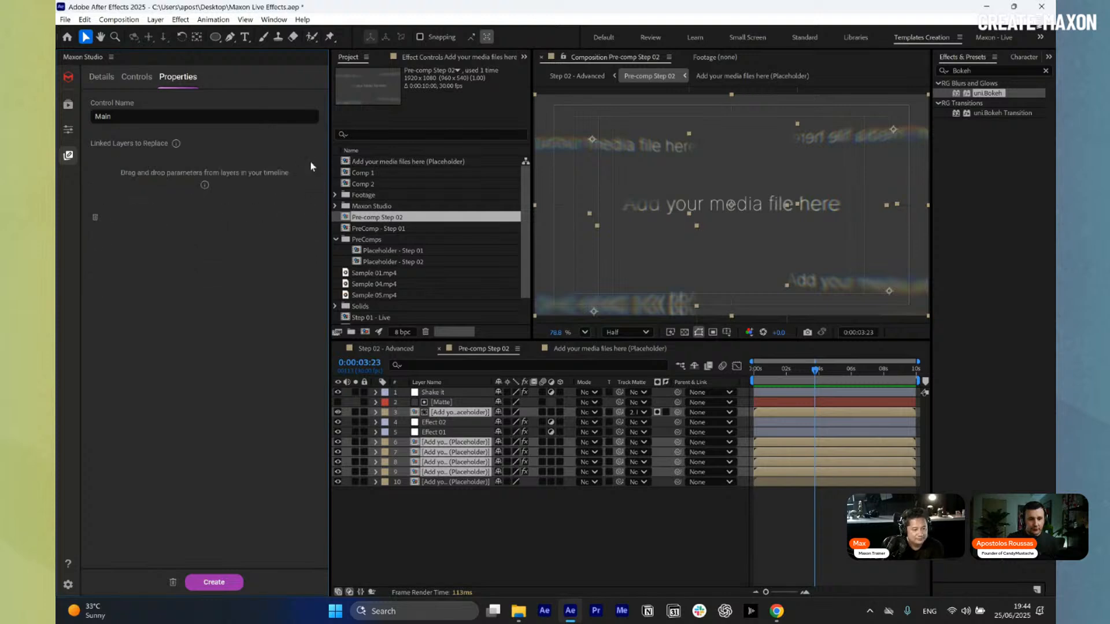
- Link only the matted center placeholder, layer 3, to the Main control and return to the capsule's control groups
click(456, 482)
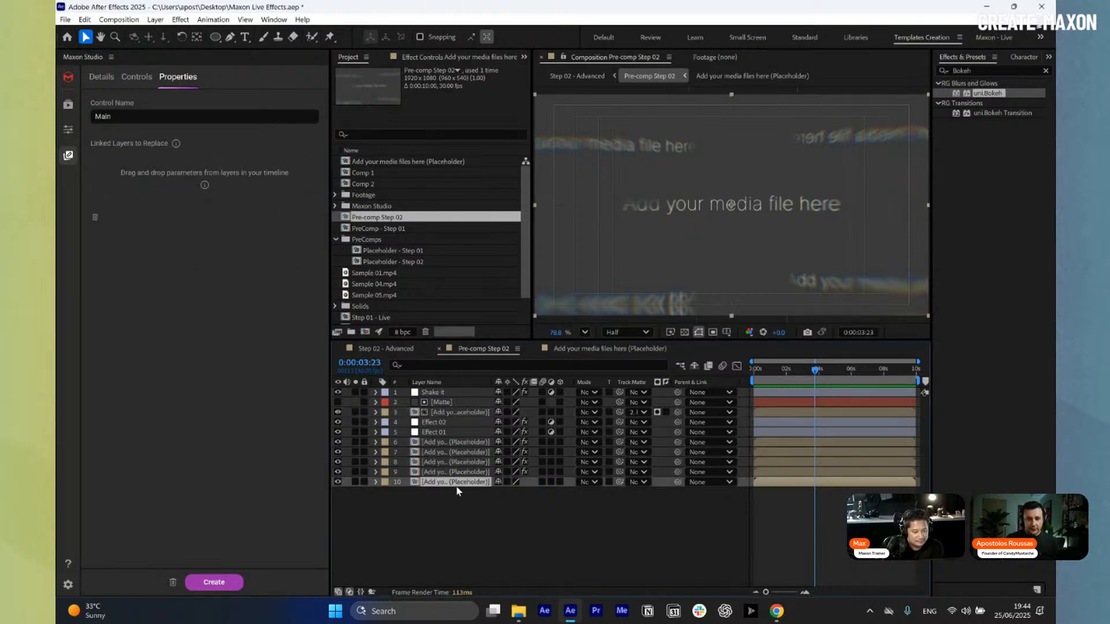
click(474, 412)
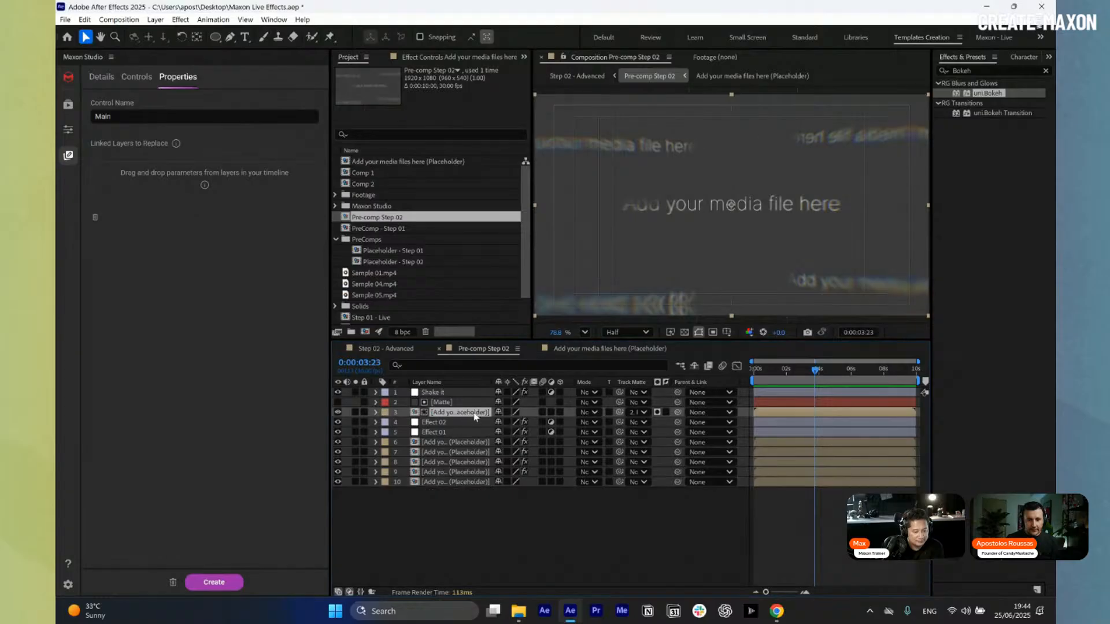
drag(171, 238, 172, 239)
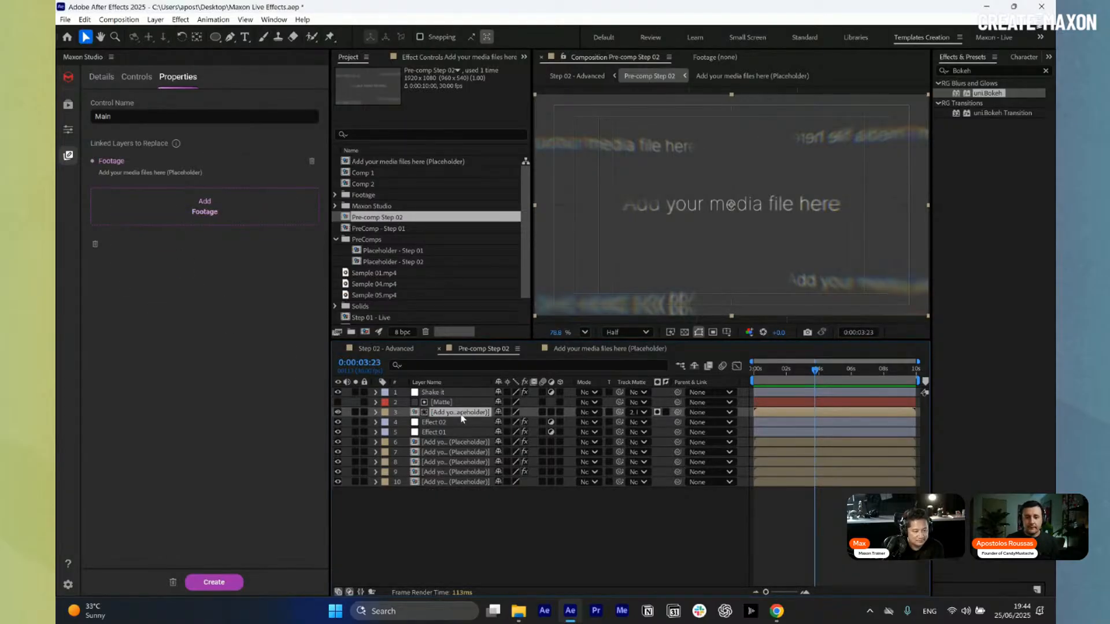
click(136, 76)
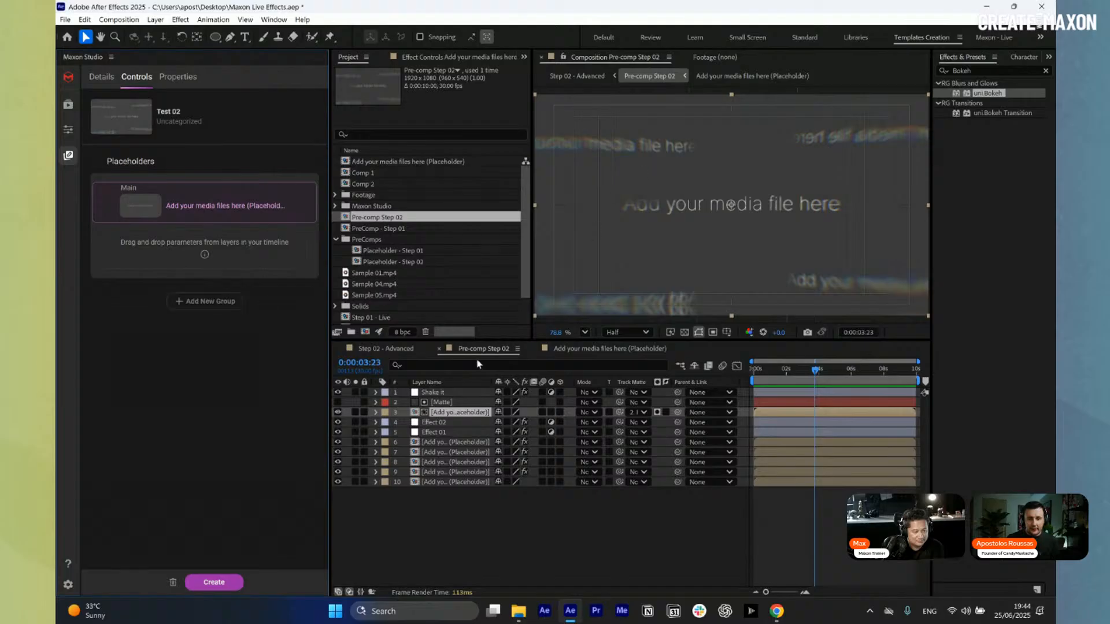
- Add placeholder layer 9 to the Placeholders group as a second control and name it "Top"
click(471, 452)
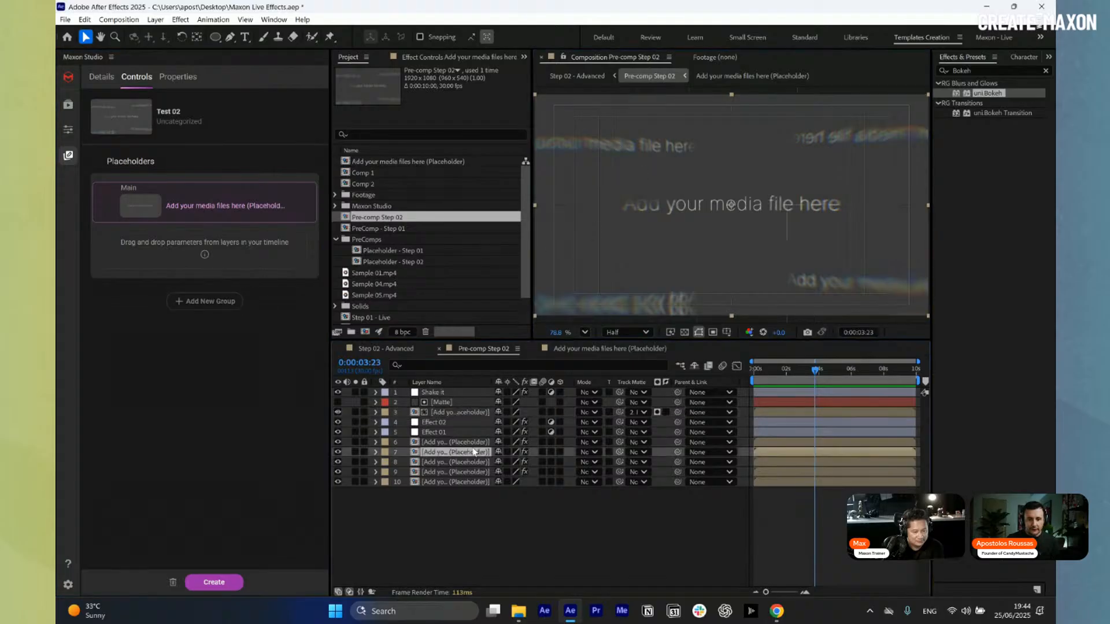
click(462, 462)
click(459, 472)
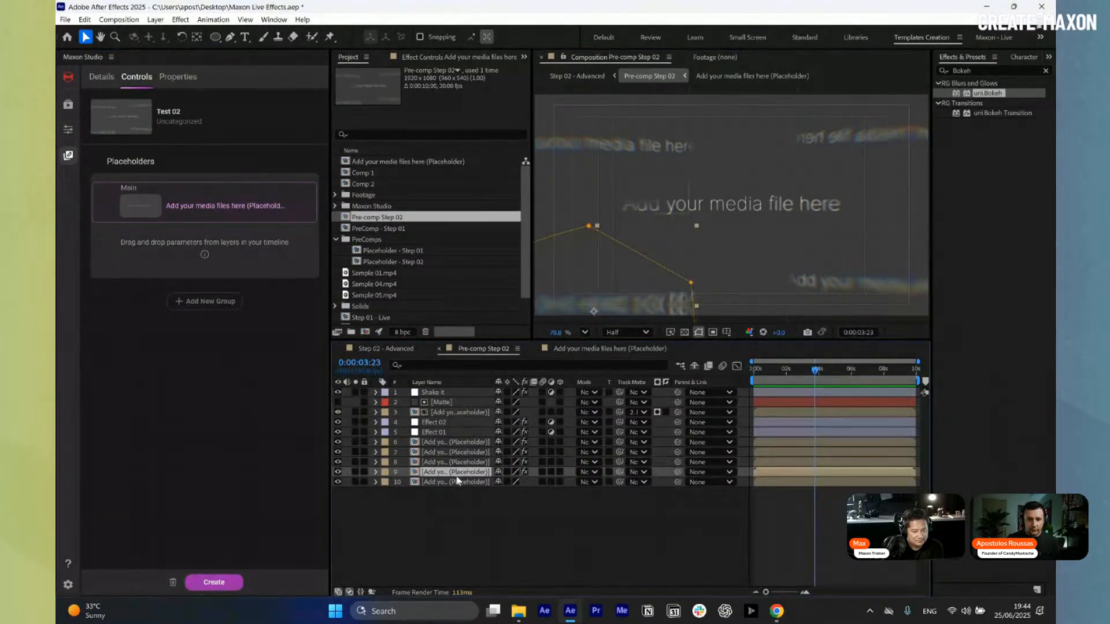
drag(457, 472, 173, 255)
click(296, 250)
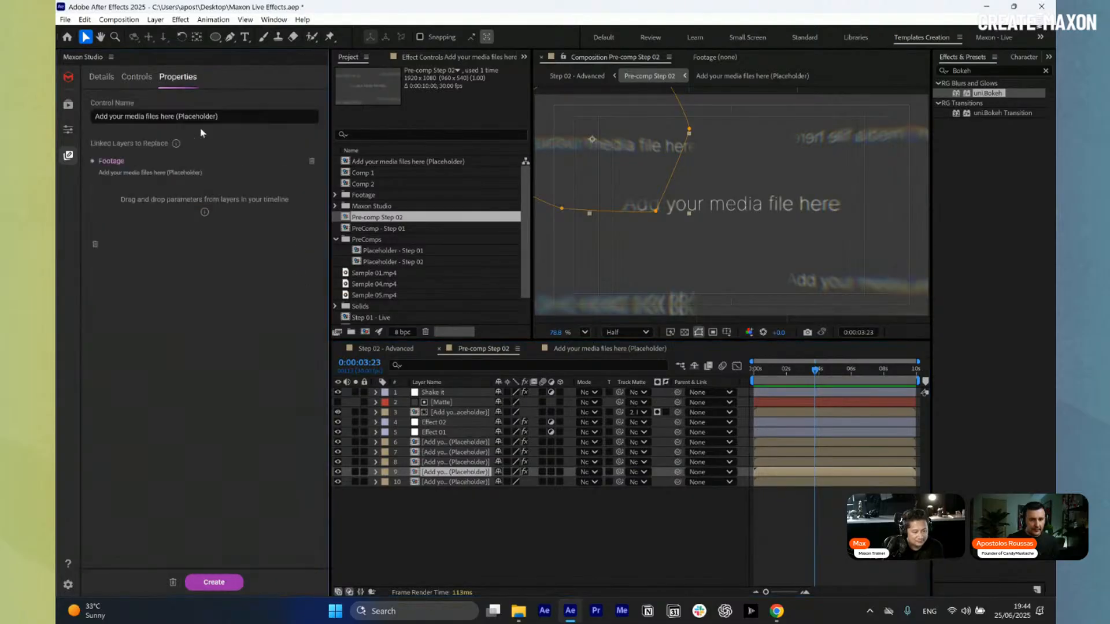
click(227, 118)
text(Top)
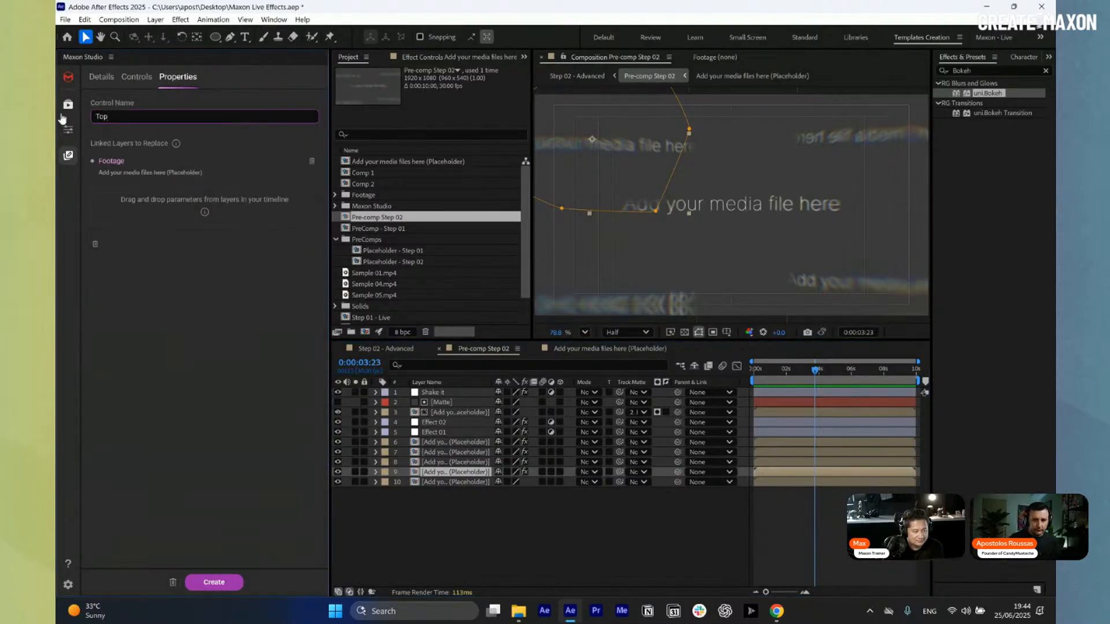
- Link placeholder layer 6 to the Top control and delete that control from the Placeholders group
click(844, 133)
click(447, 443)
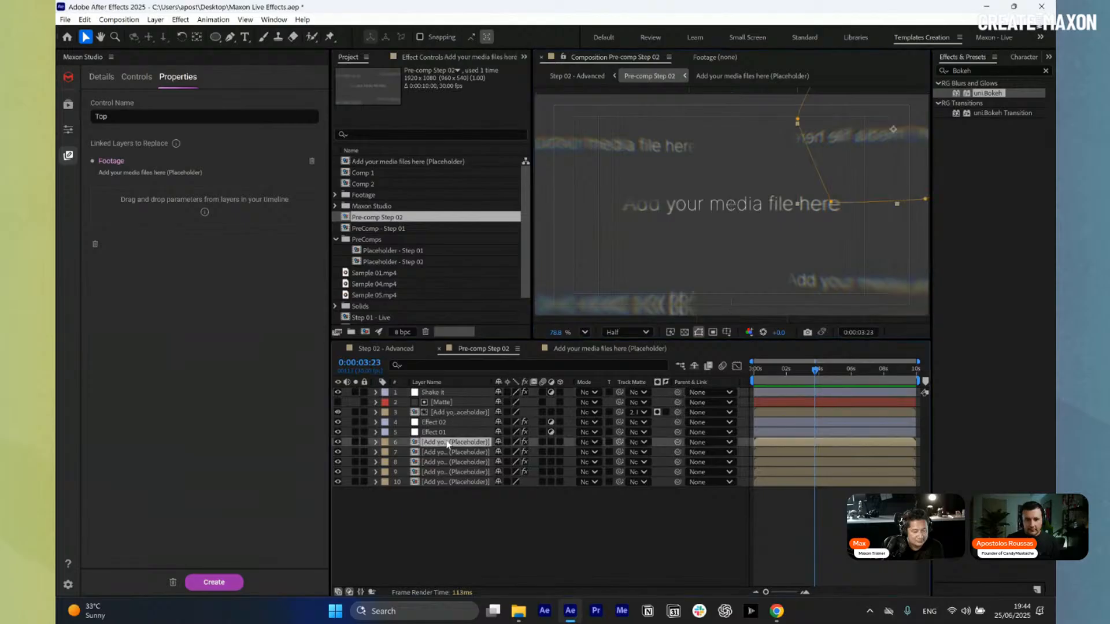
drag(451, 443, 179, 217)
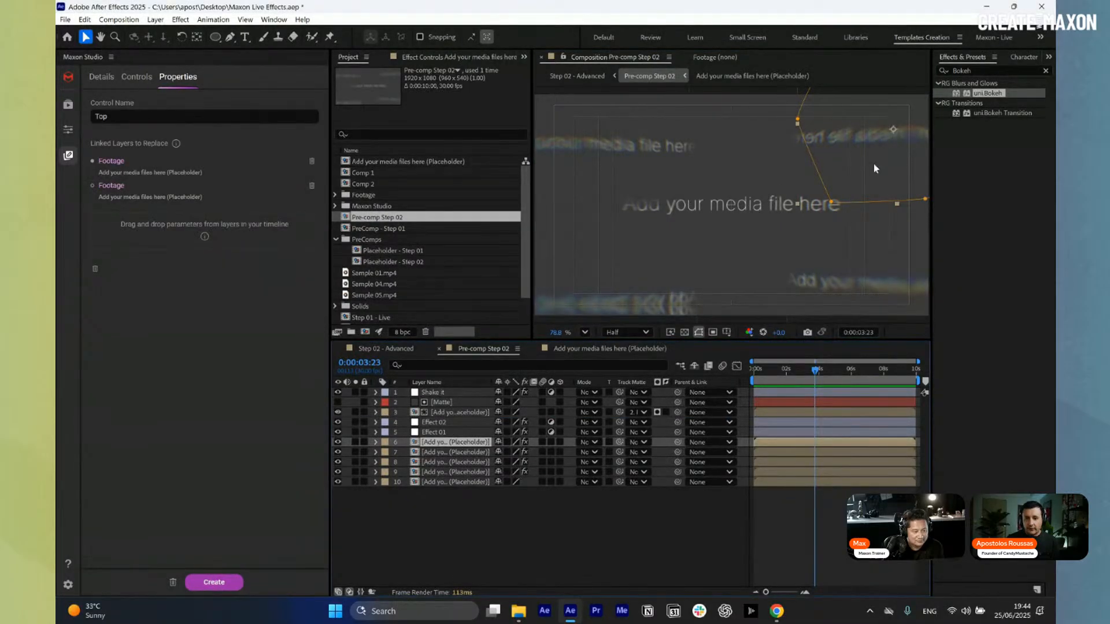
click(145, 77)
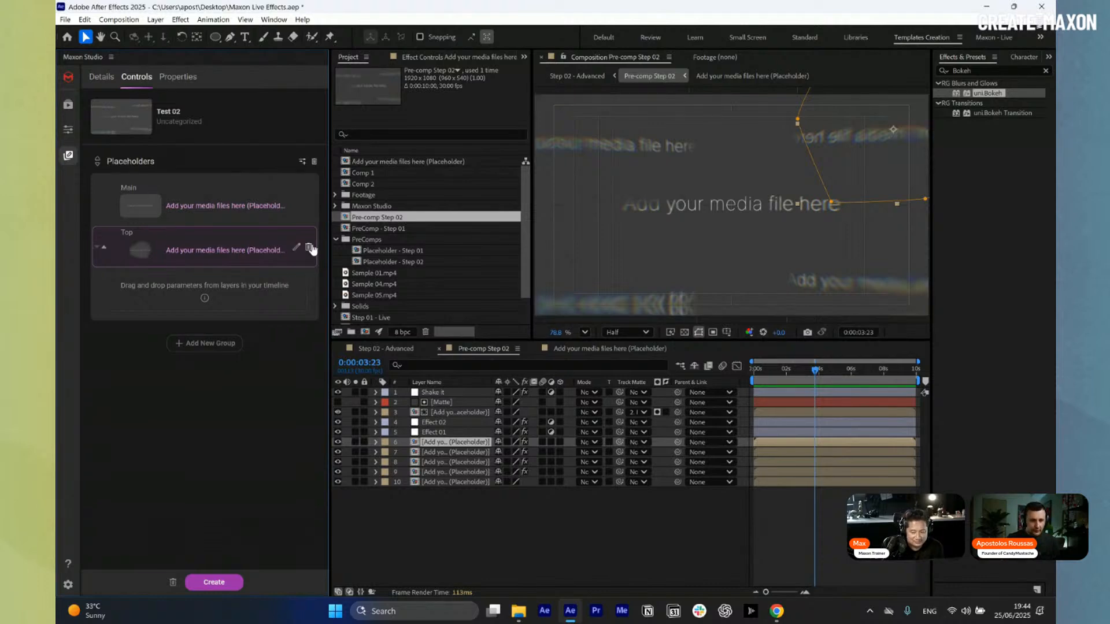
click(308, 250)
- Replace the Main control's linked layer with all six placeholder layers, 3 and 6 to 10, of Pre-comp Step 02
click(296, 203)
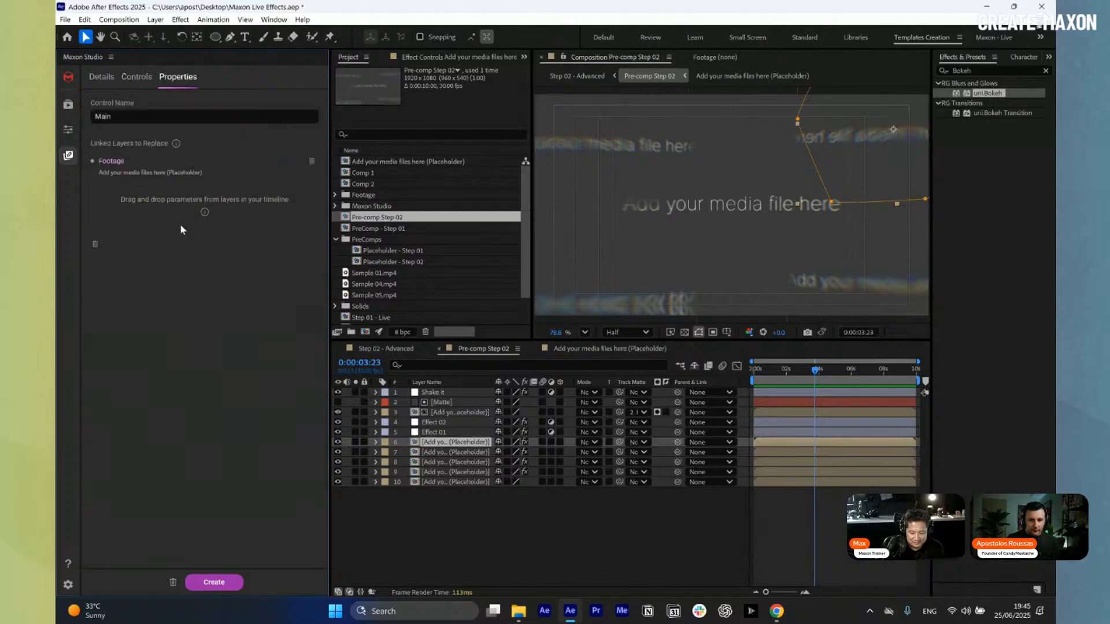
click(312, 162)
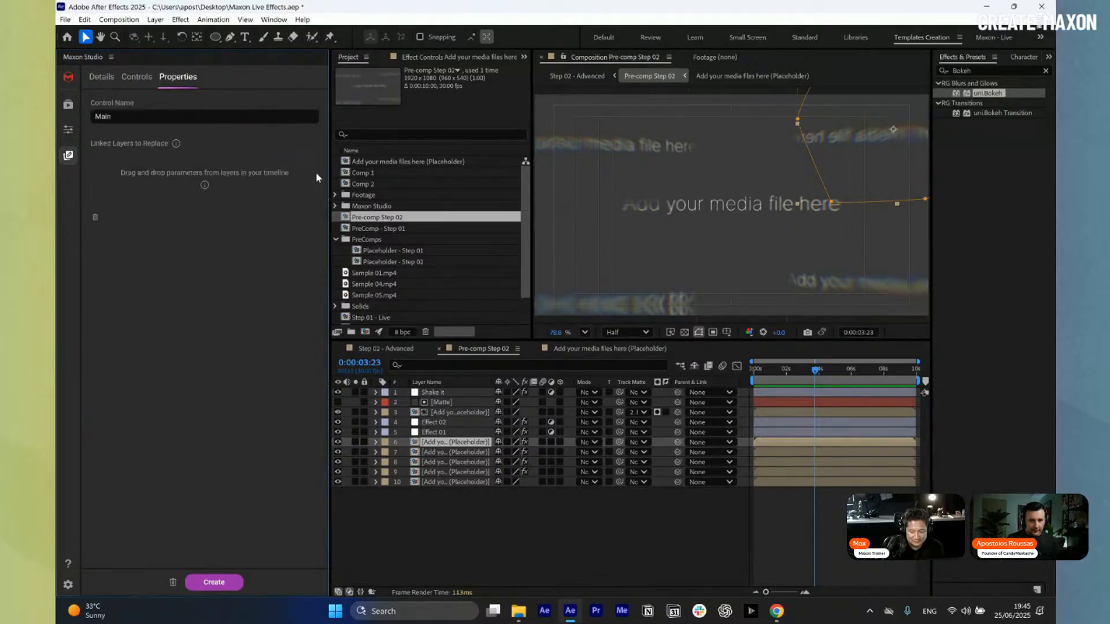
click(459, 412)
ctrl+click(454, 443)
ctrl+click(450, 452)
ctrl+click(454, 462)
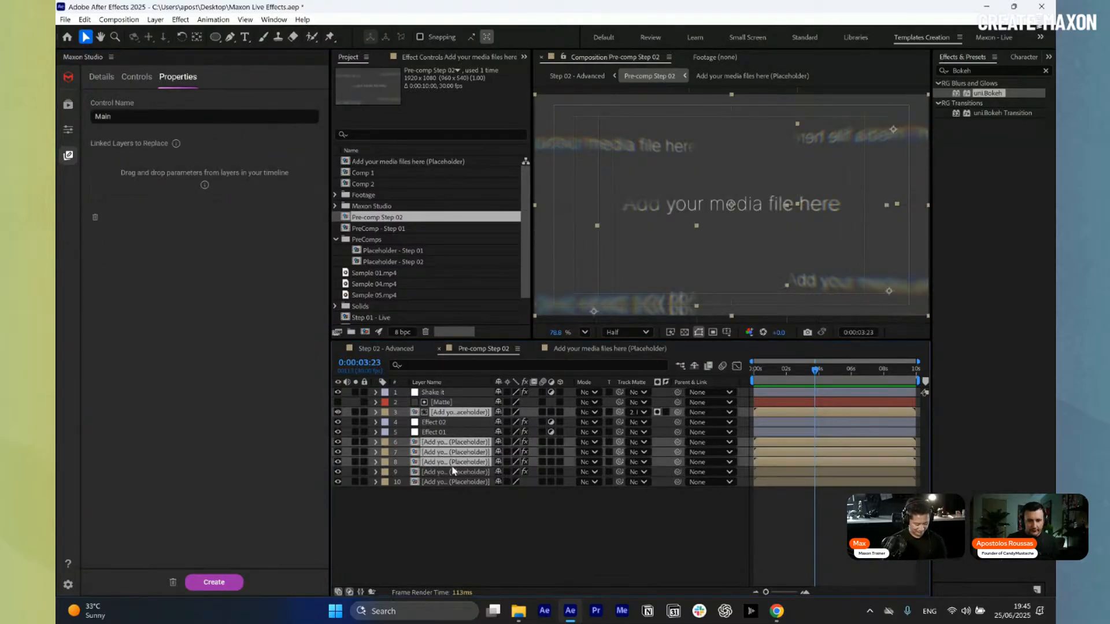
ctrl+click(454, 472)
ctrl+click(454, 482)
drag(458, 412, 160, 180)
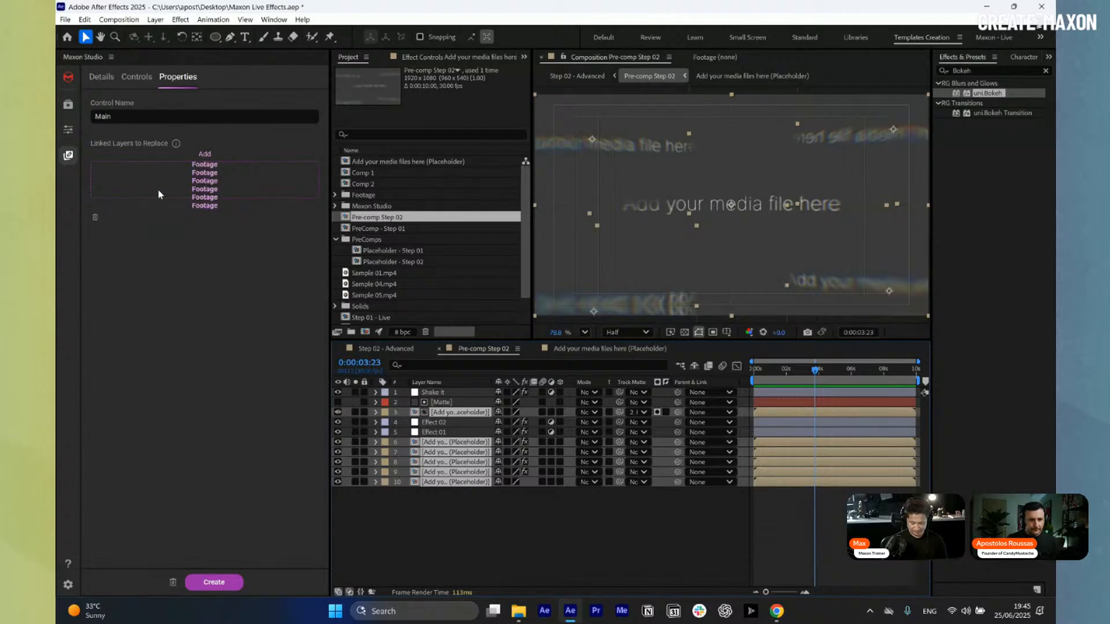
click(134, 84)
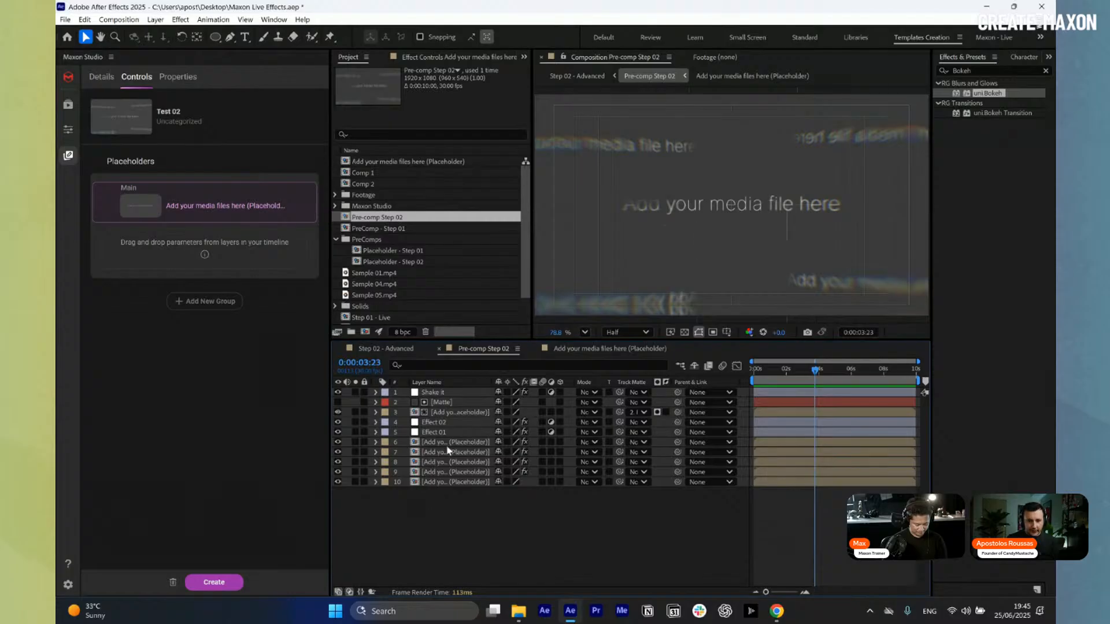
- Open the placeholder composition from layer 3 and add Sample 06.mp4 from the Footage folder to it
double_click(465, 414)
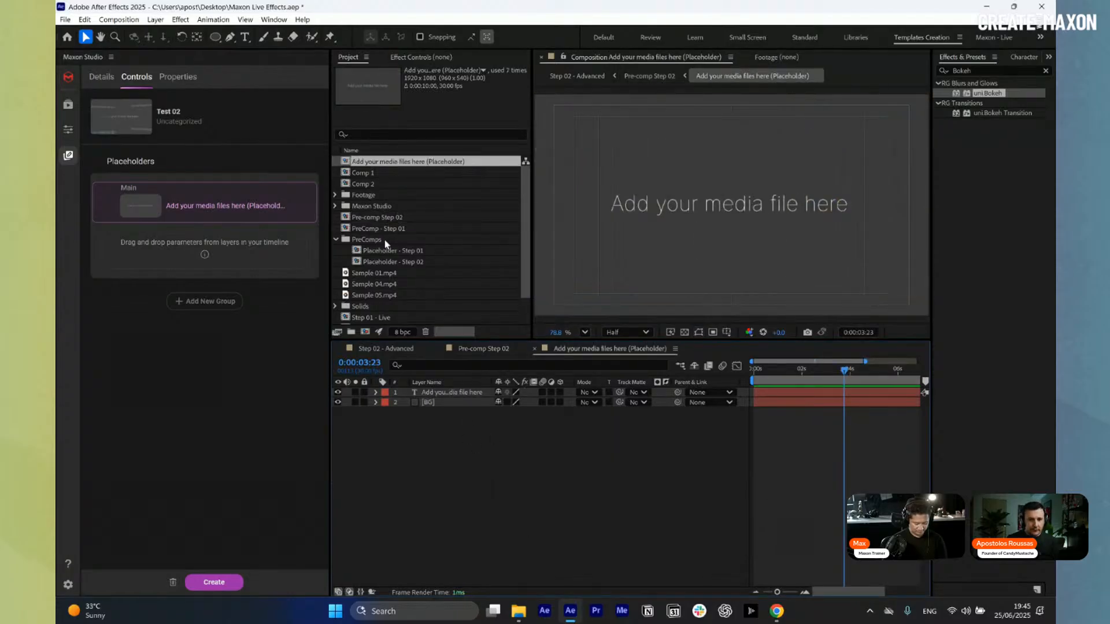
click(372, 273)
click(378, 284)
click(390, 295)
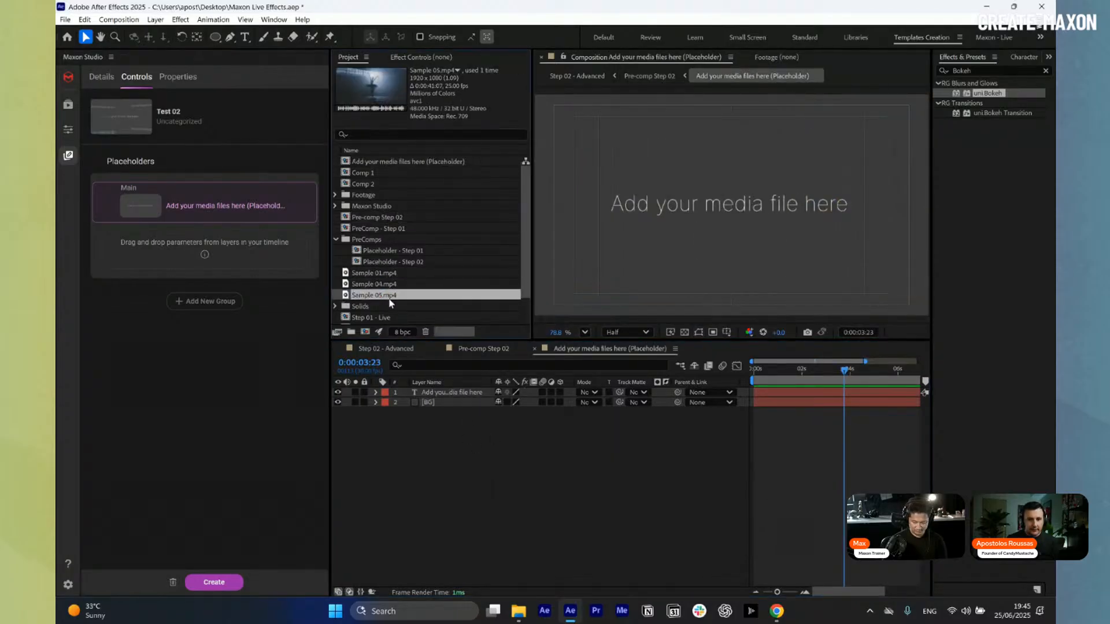
scroll(390, 302, down, 1)
click(519, 613)
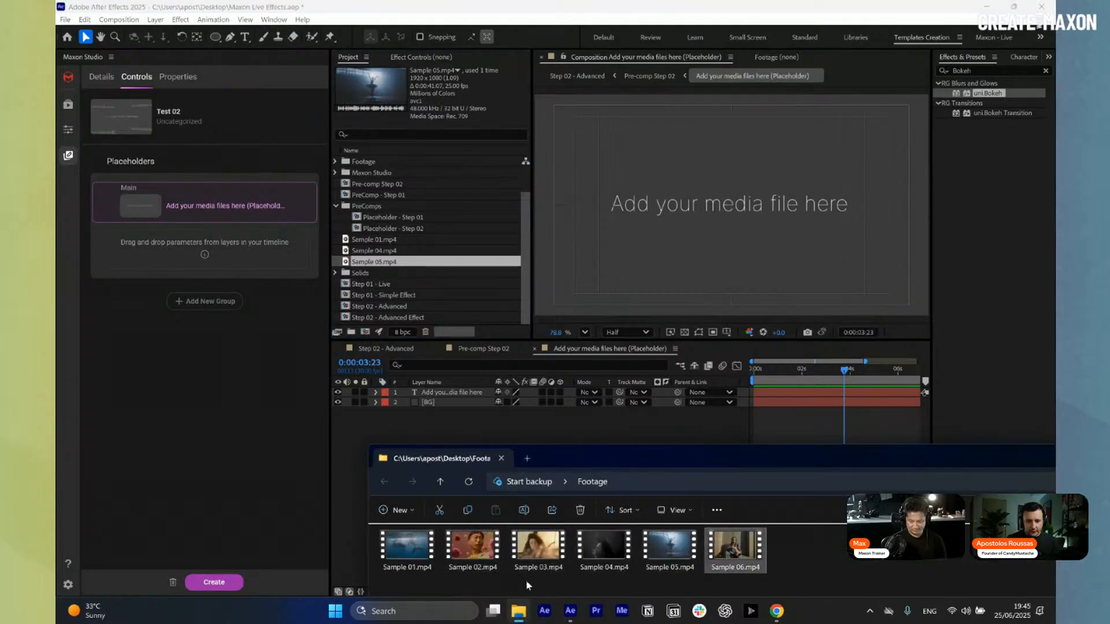
drag(737, 549, 444, 421)
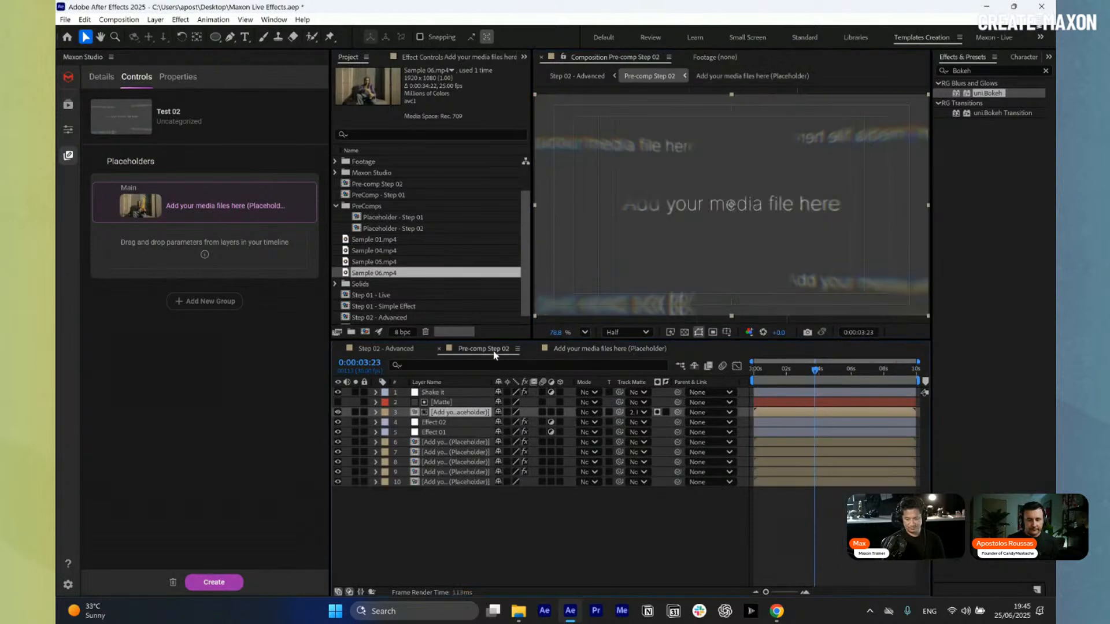
- Return to Pre-comp Step 02 and check the footage in the effect at 0:00:02:18
click(493, 350)
mouse_move(817, 387)
mouse_down()
mouse_move(790, 386)
mouse_move(830, 388)
mouse_move(796, 386)
mouse_up()
click(586, 558)
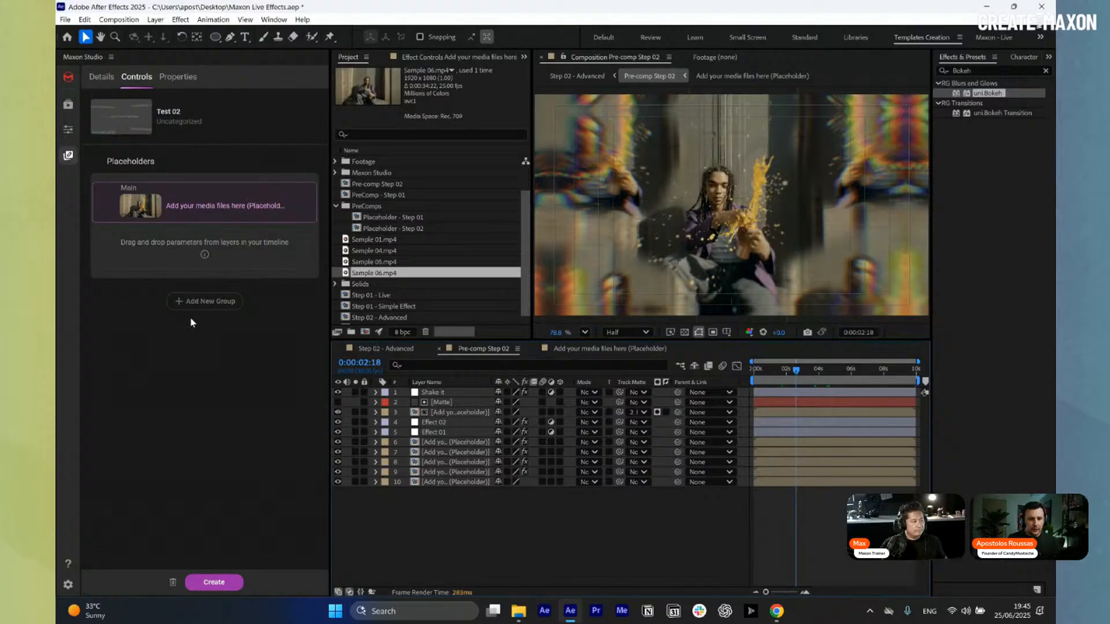
- Add a new control group below Placeholders and name it Focus
click(196, 302)
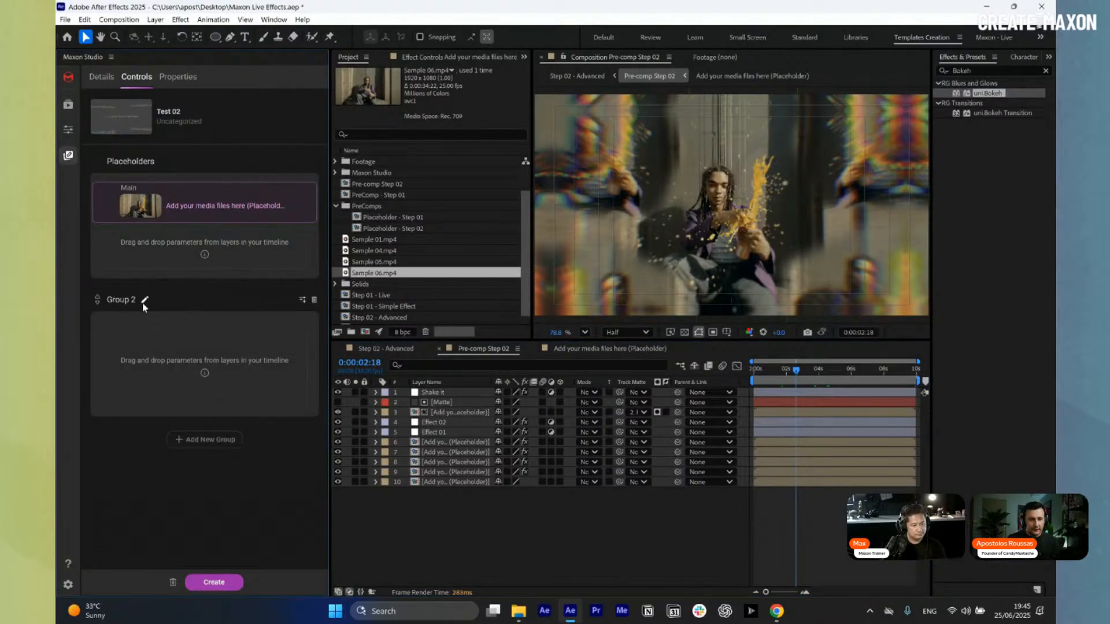
click(144, 300)
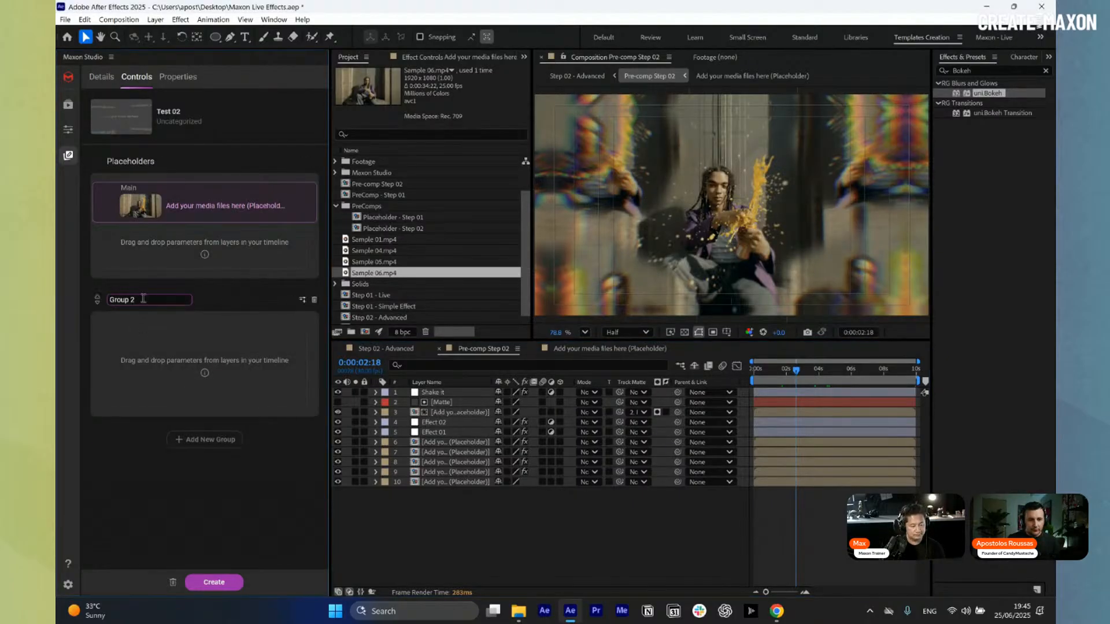
key(ctrl+a)
text(F)
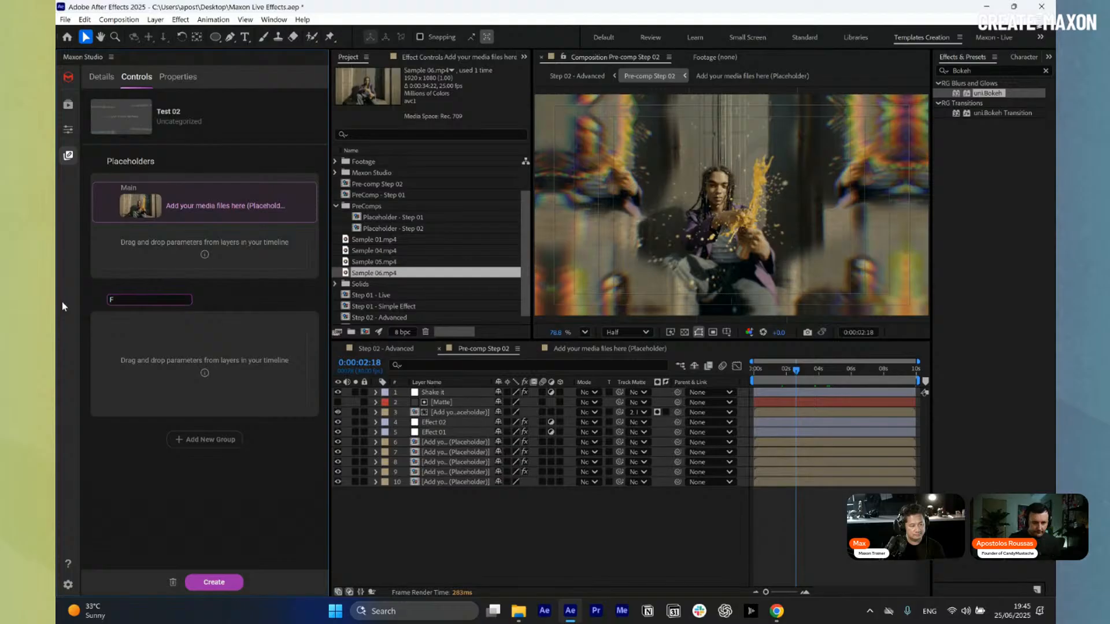
text(ocus)
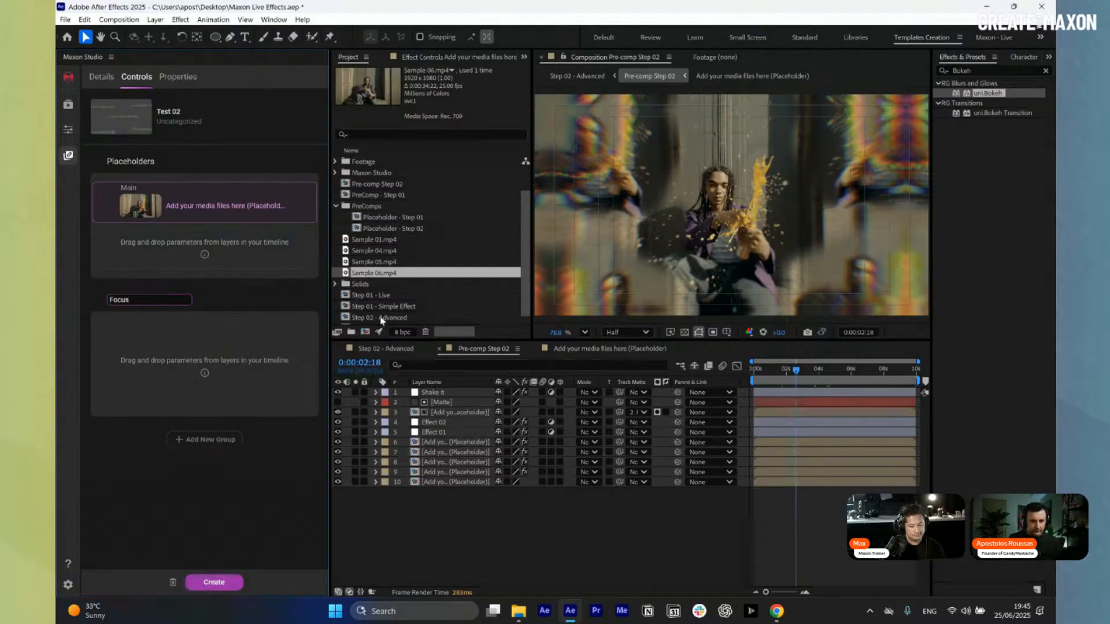
click(563, 531)
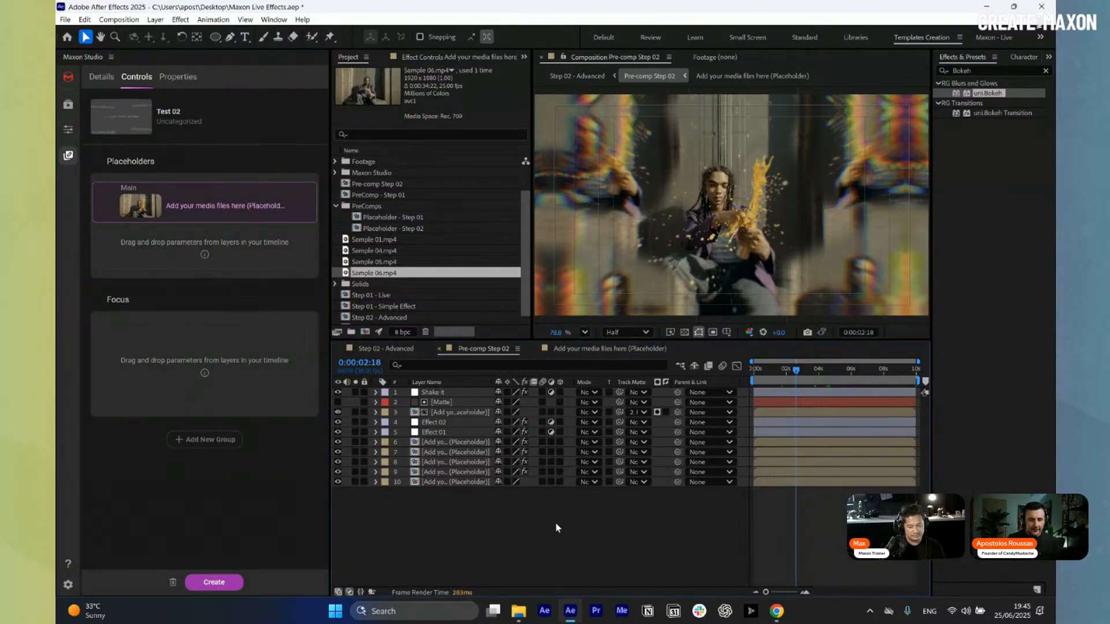
- Add the Camera Focus parameter Focus Position from Effect 02's uni.Bokeh as a control in the Focus group
click(445, 426)
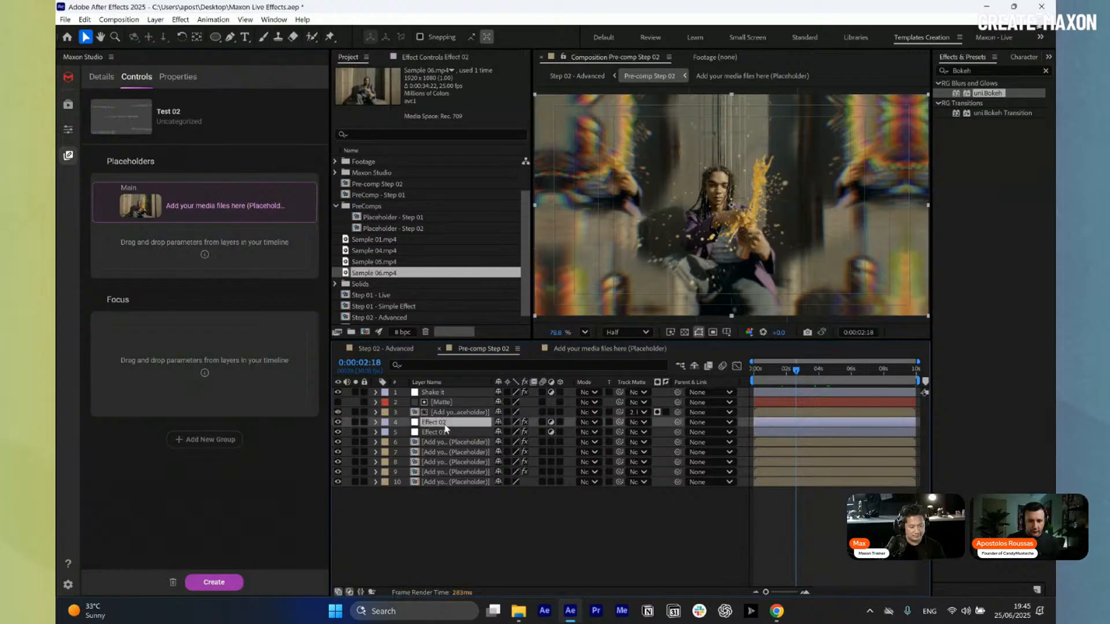
click(376, 423)
click(386, 433)
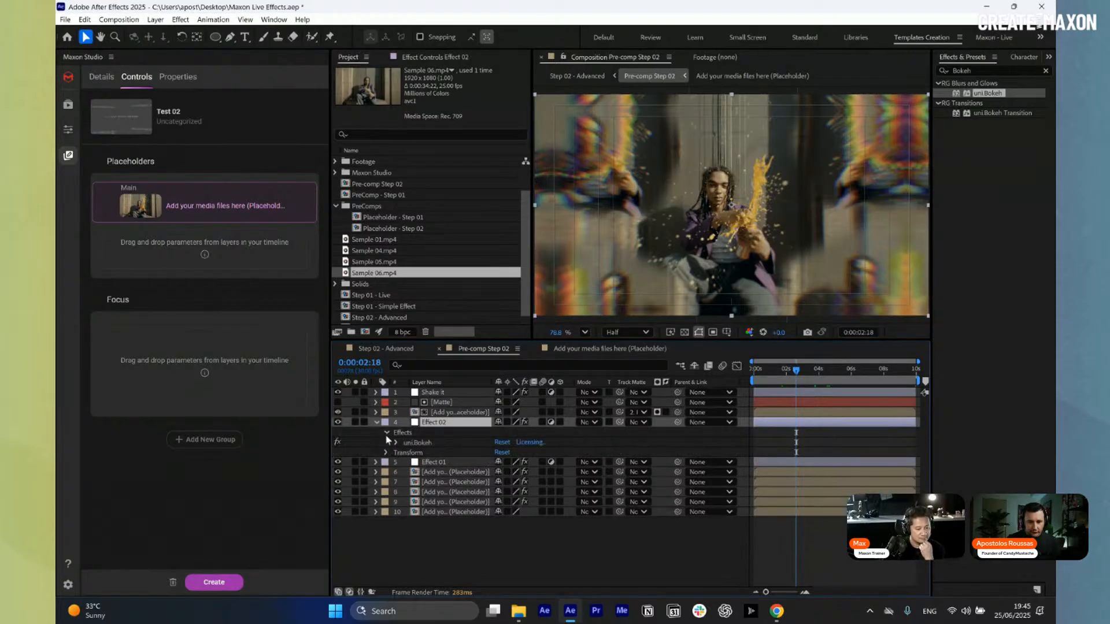
click(395, 443)
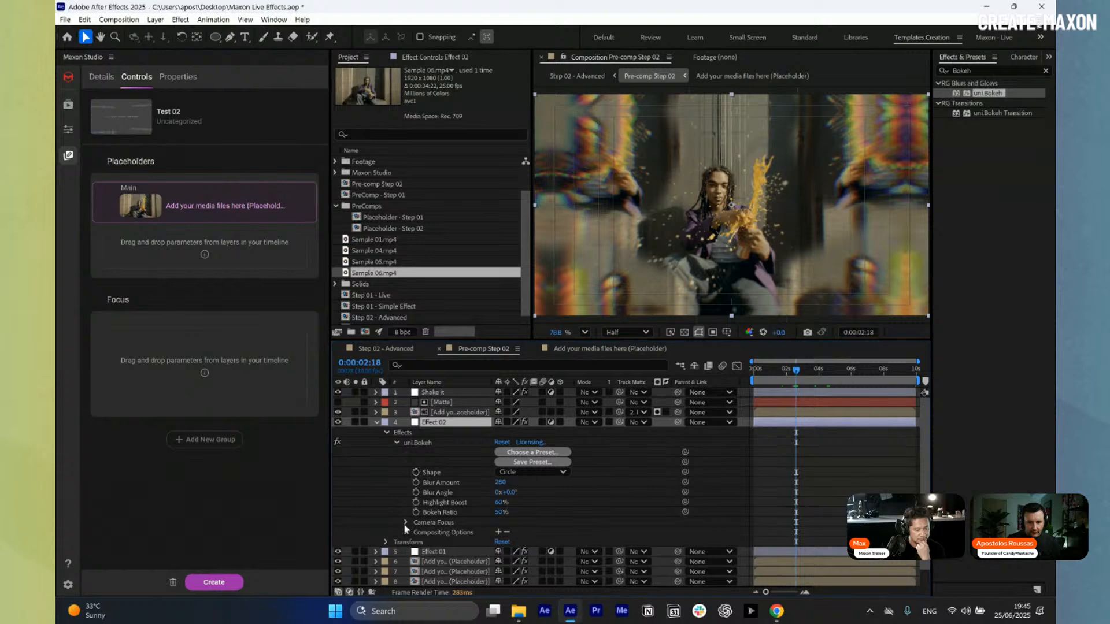
scroll(409, 529, down, 1)
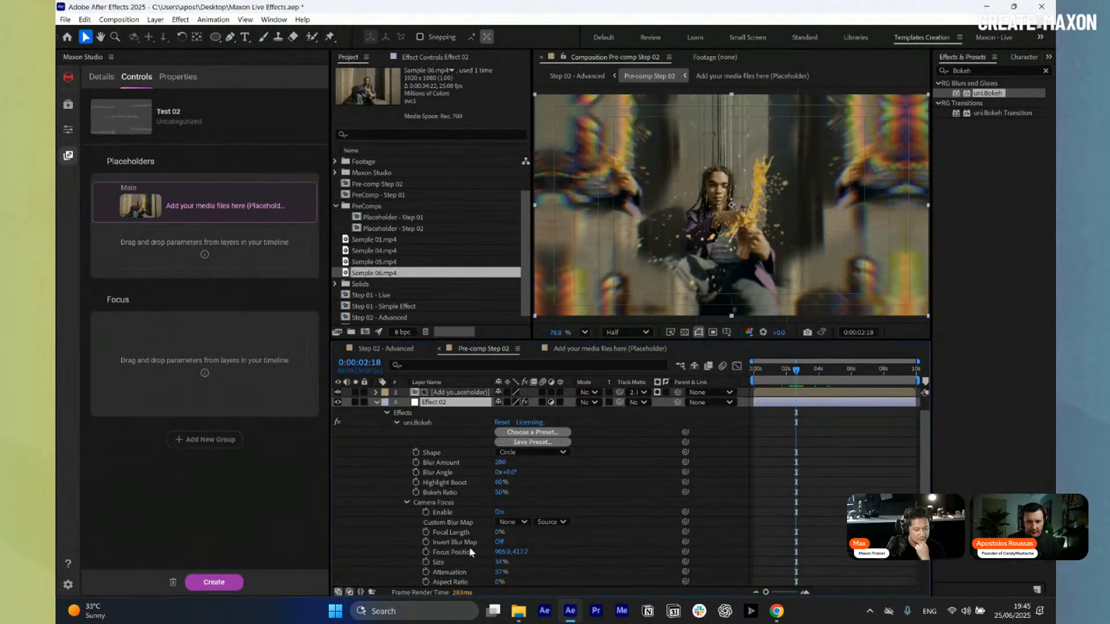
drag(469, 549, 199, 356)
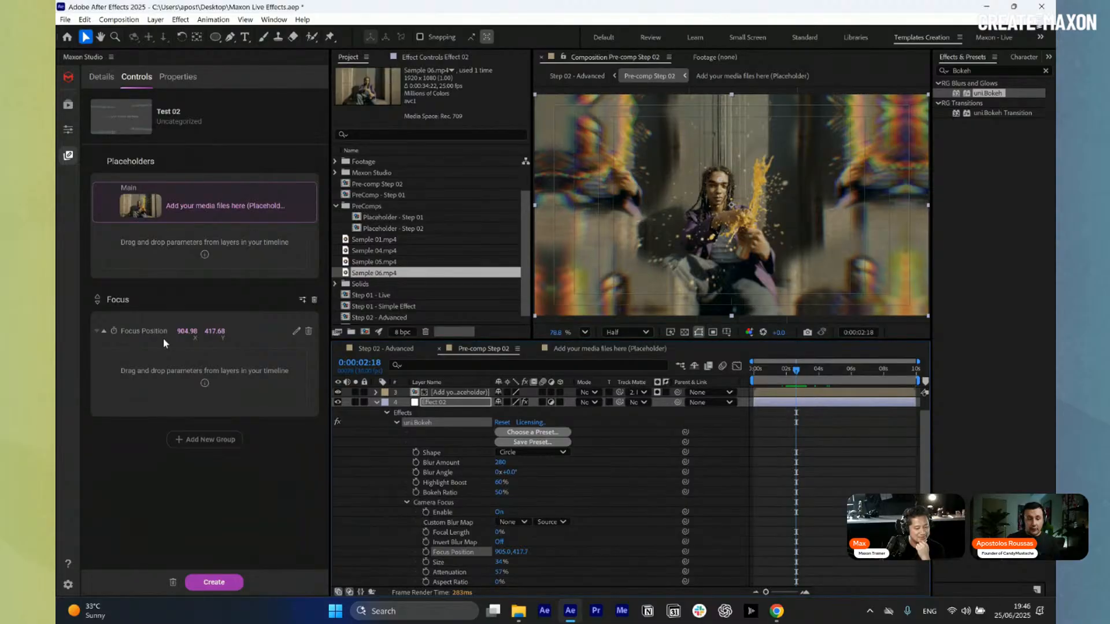
click(376, 403)
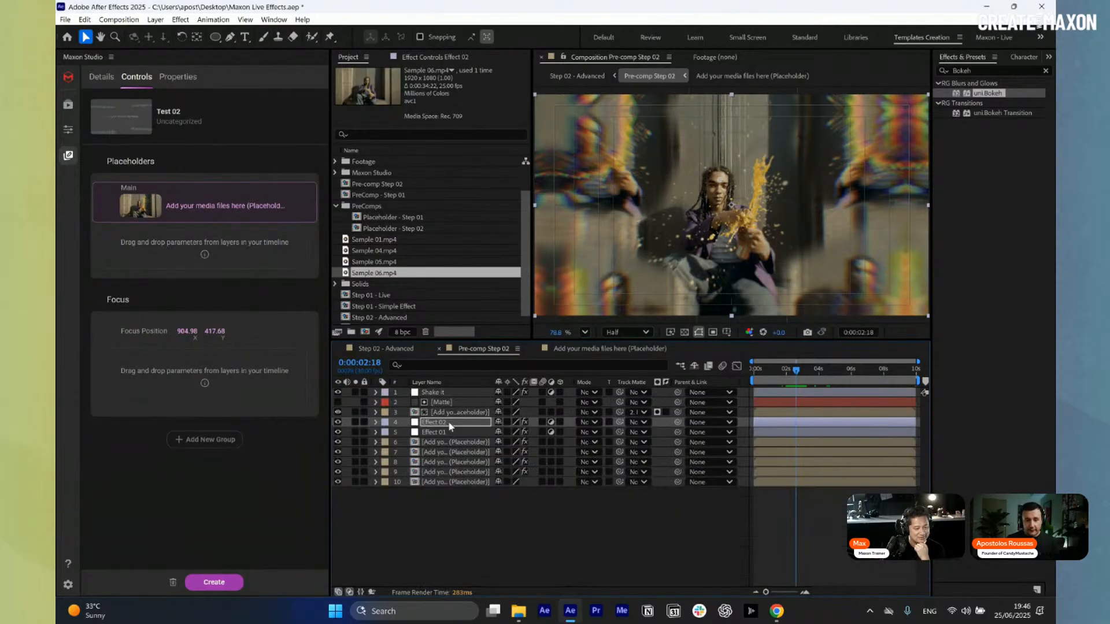
- Check the Matte shape in the composition and show the effect settings of Effect 01
click(755, 208)
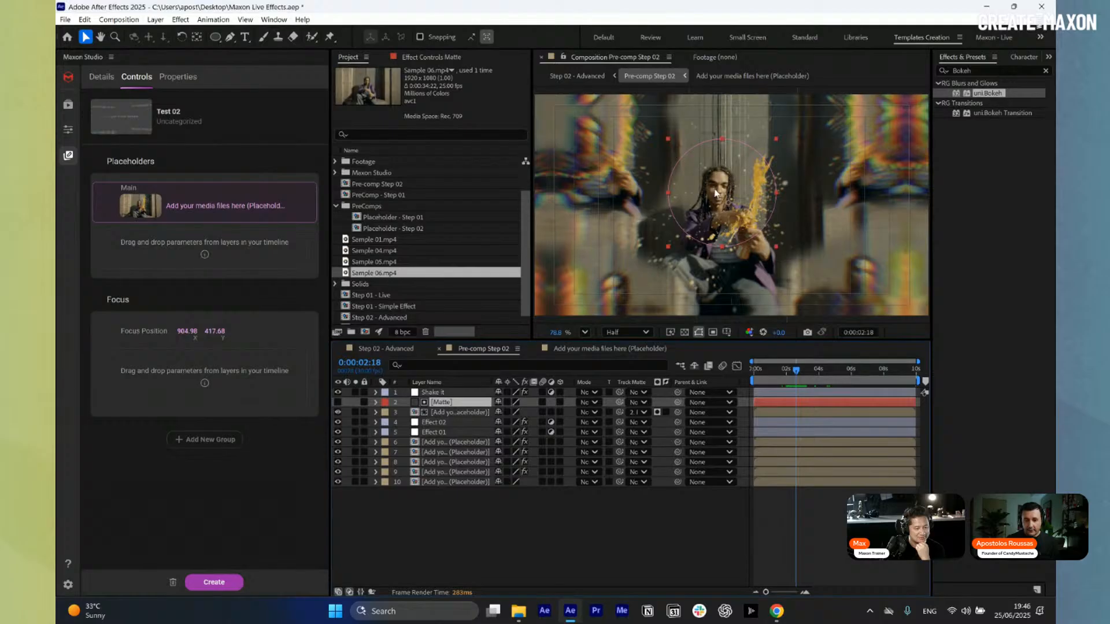
click(454, 432)
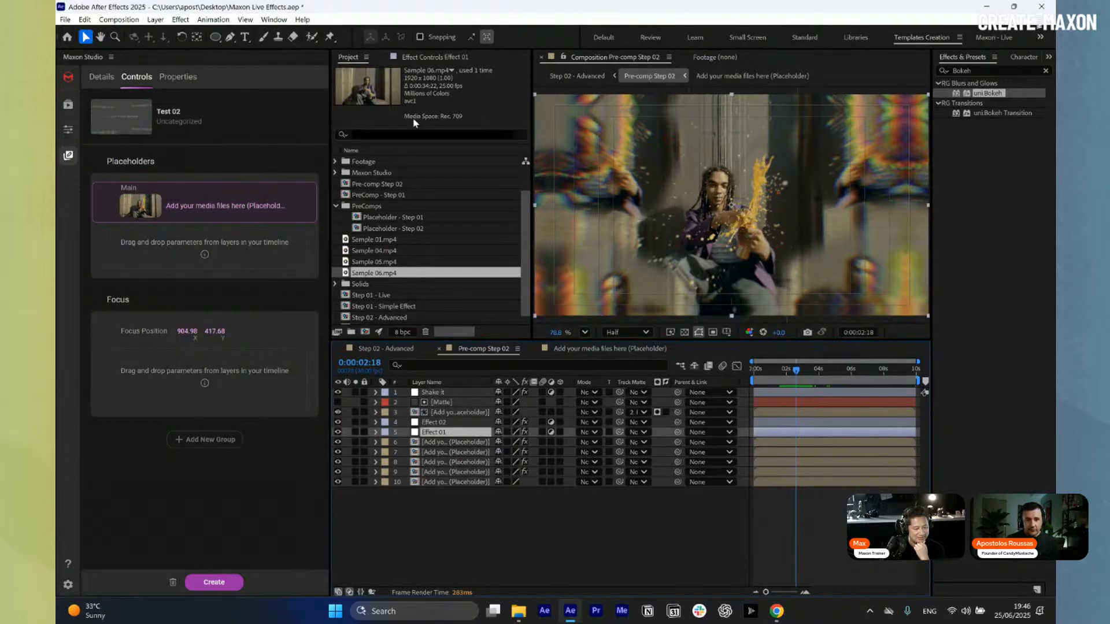
click(419, 60)
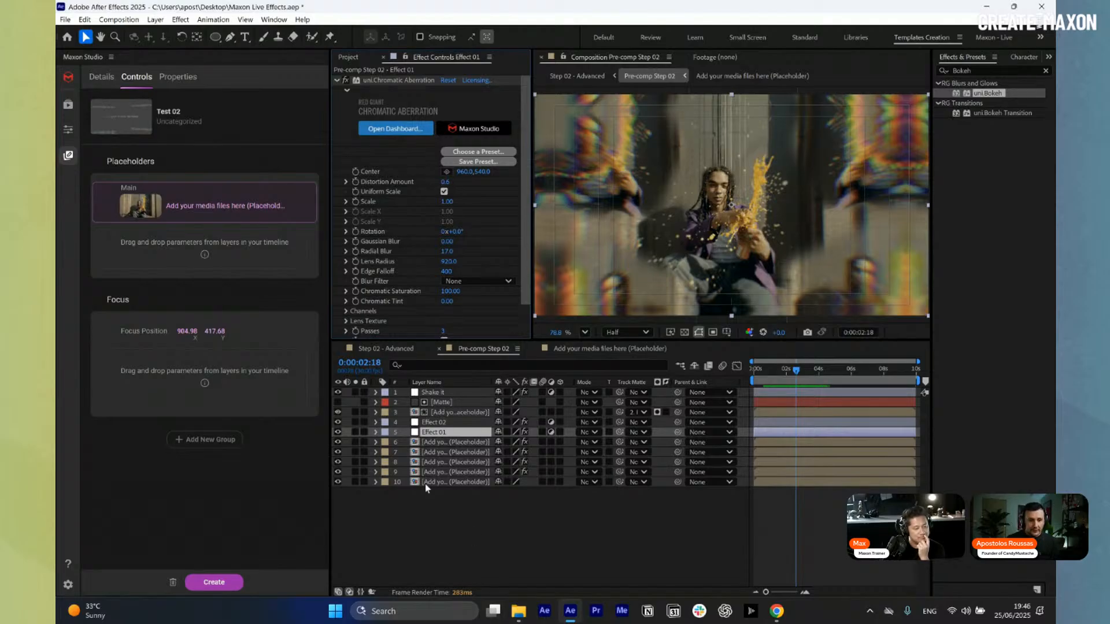
- Try adding the Matte layer's Position to the Focus group as a separate control, and delete that control
click(445, 403)
key(p)
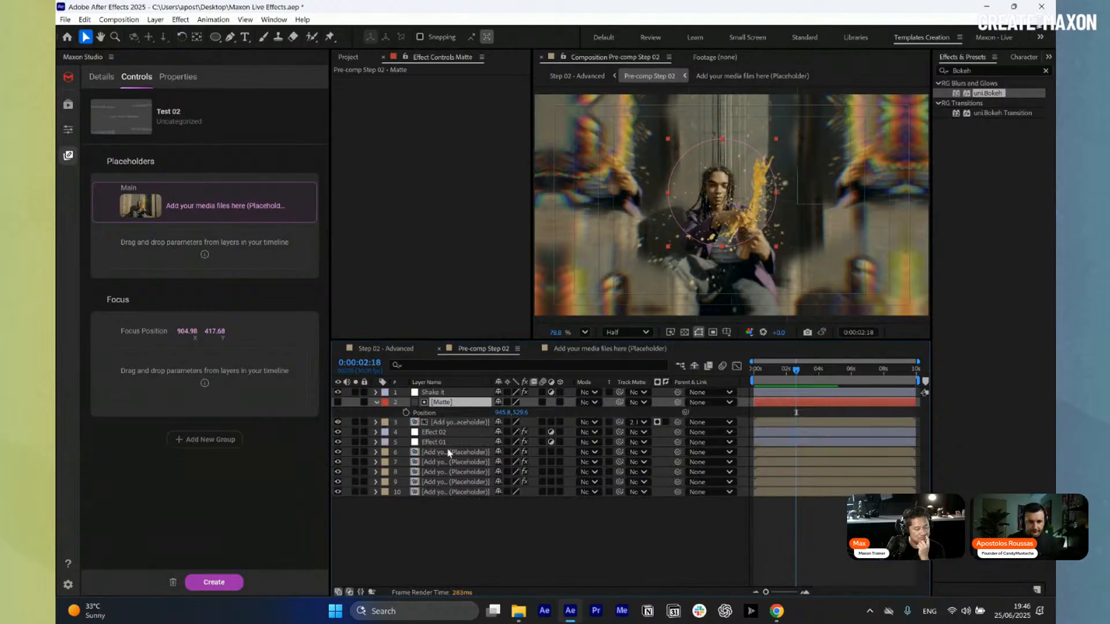
drag(425, 412, 189, 398)
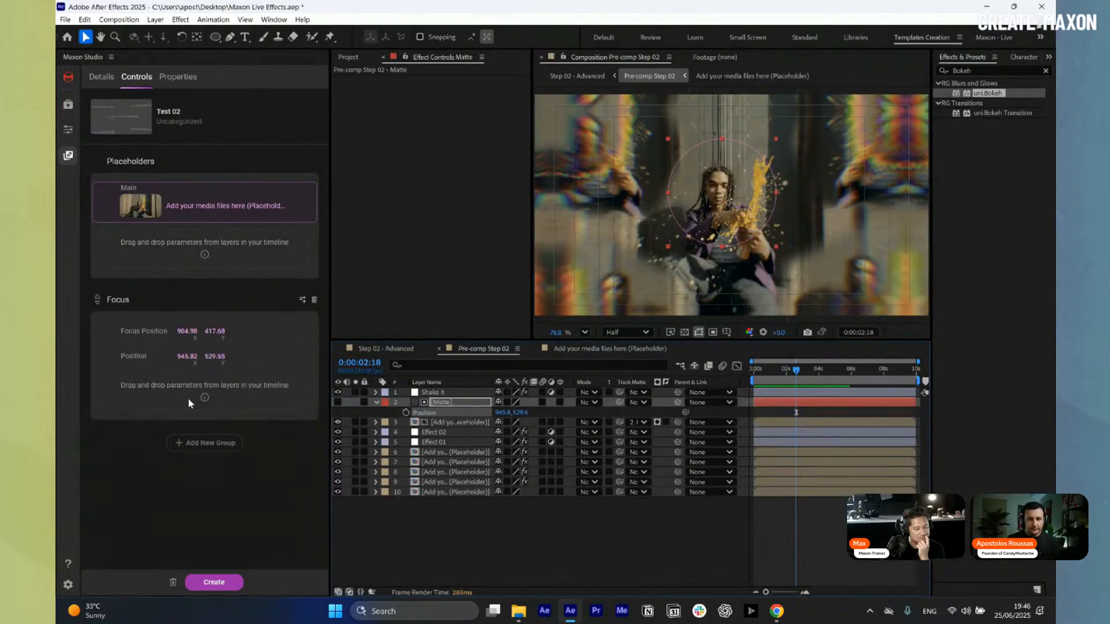
click(448, 438)
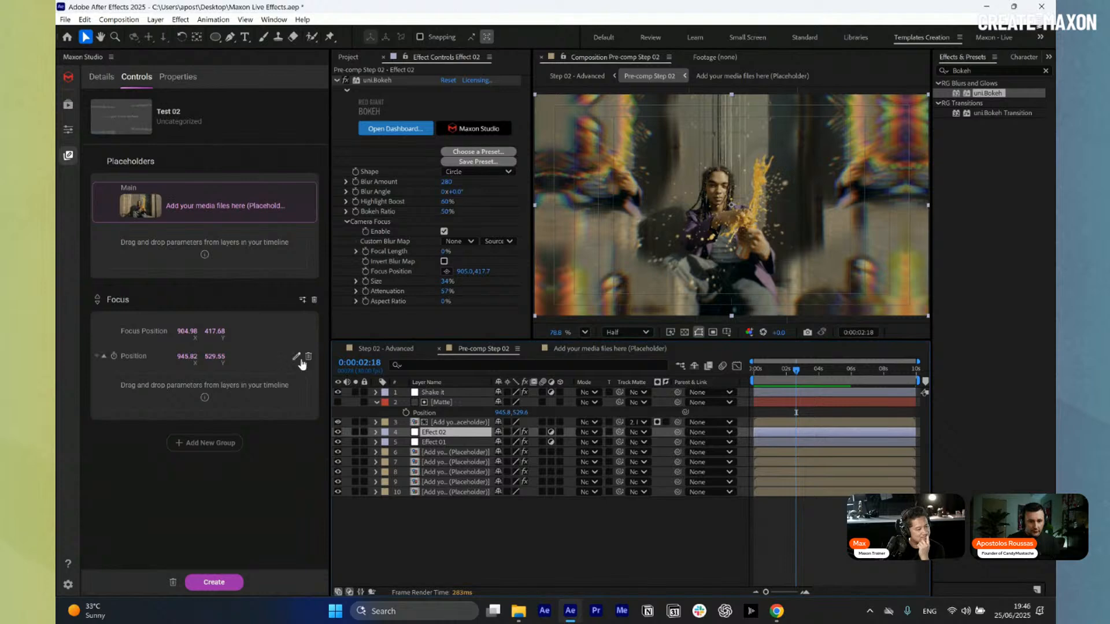
click(302, 358)
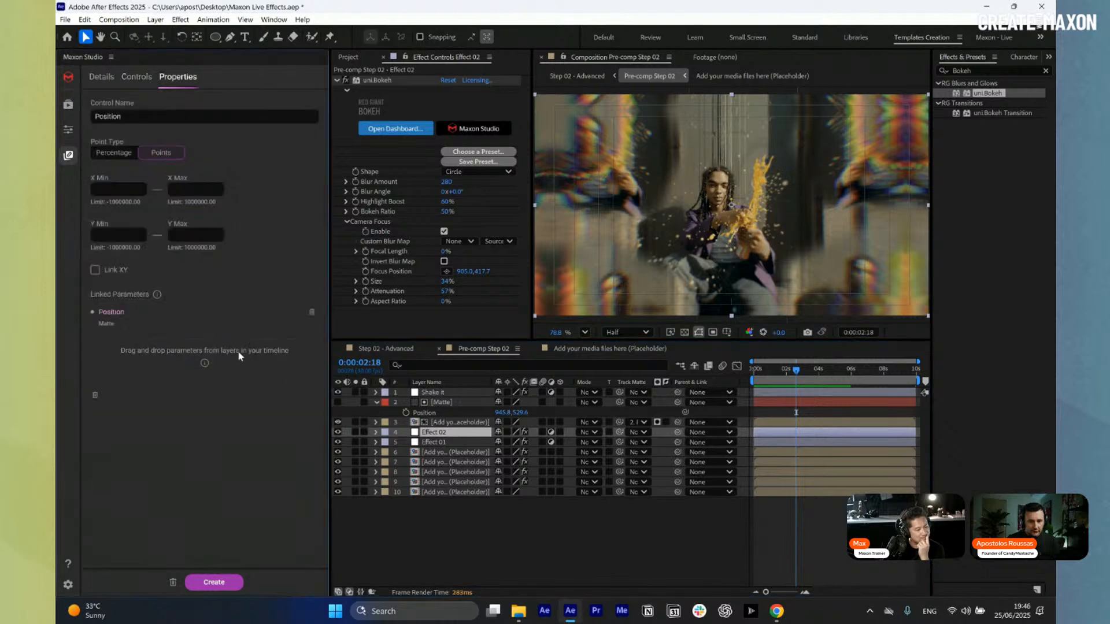
click(136, 77)
click(312, 358)
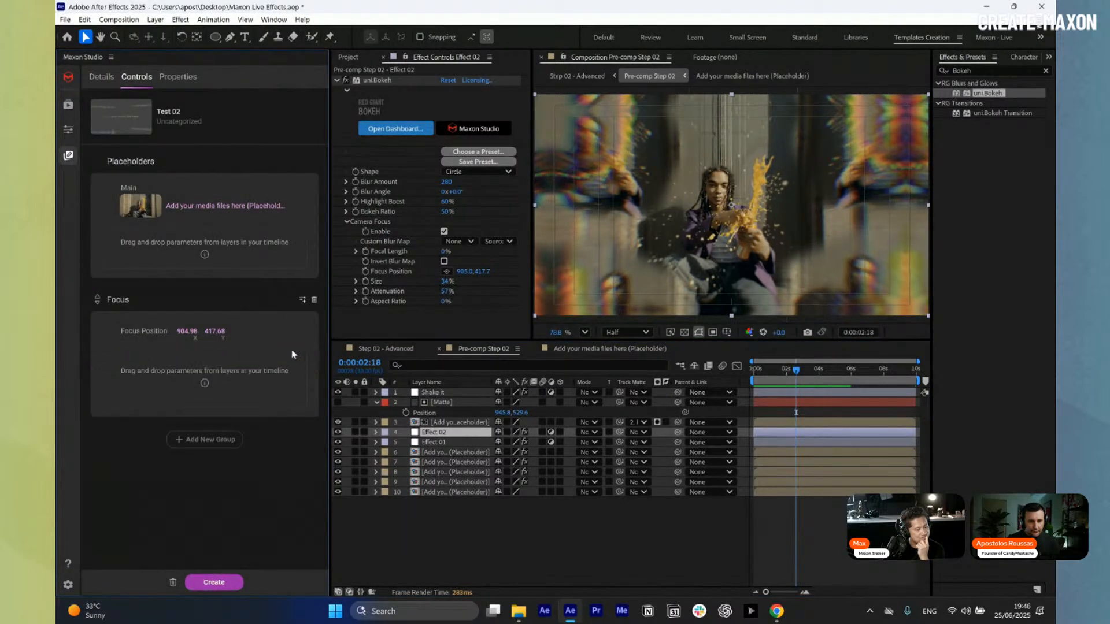
- Link the Matte layer's Position to the existing Focus Position control and return to the control list
click(302, 333)
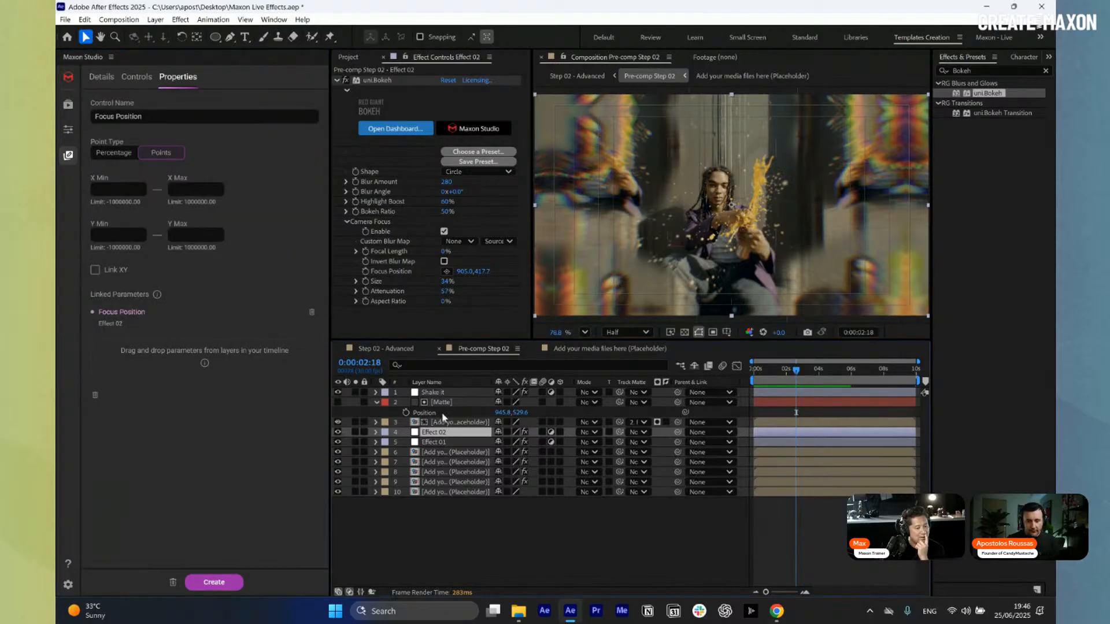
drag(425, 412, 159, 359)
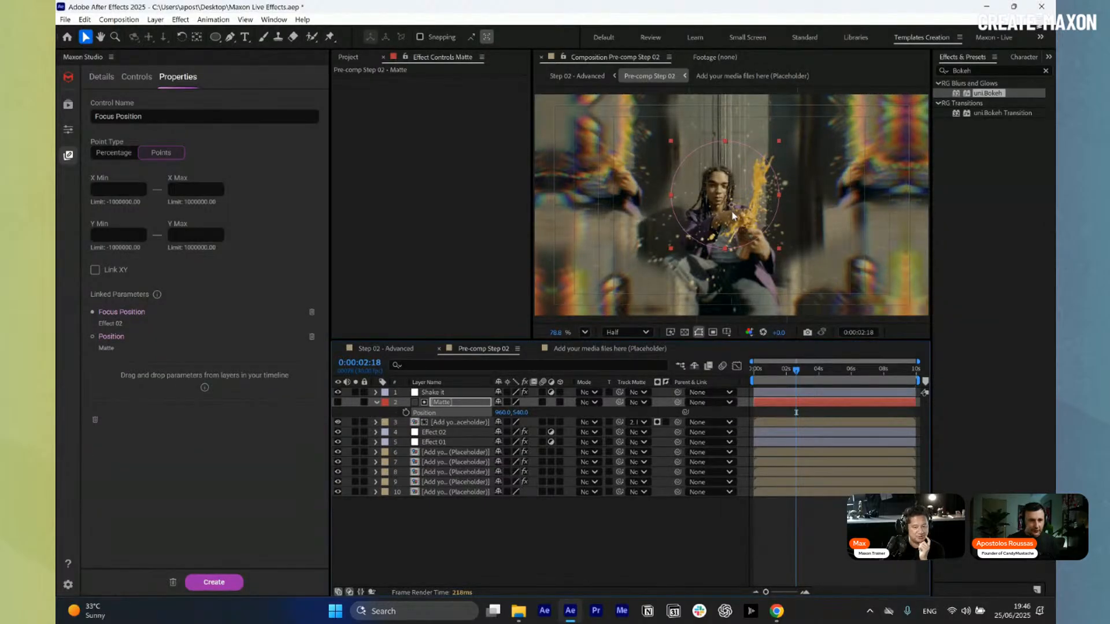
click(145, 81)
- Link the Center of Effect 01's uni.Chromatic Aberration to the Focus Position control, removing the separate Center control added first
click(442, 441)
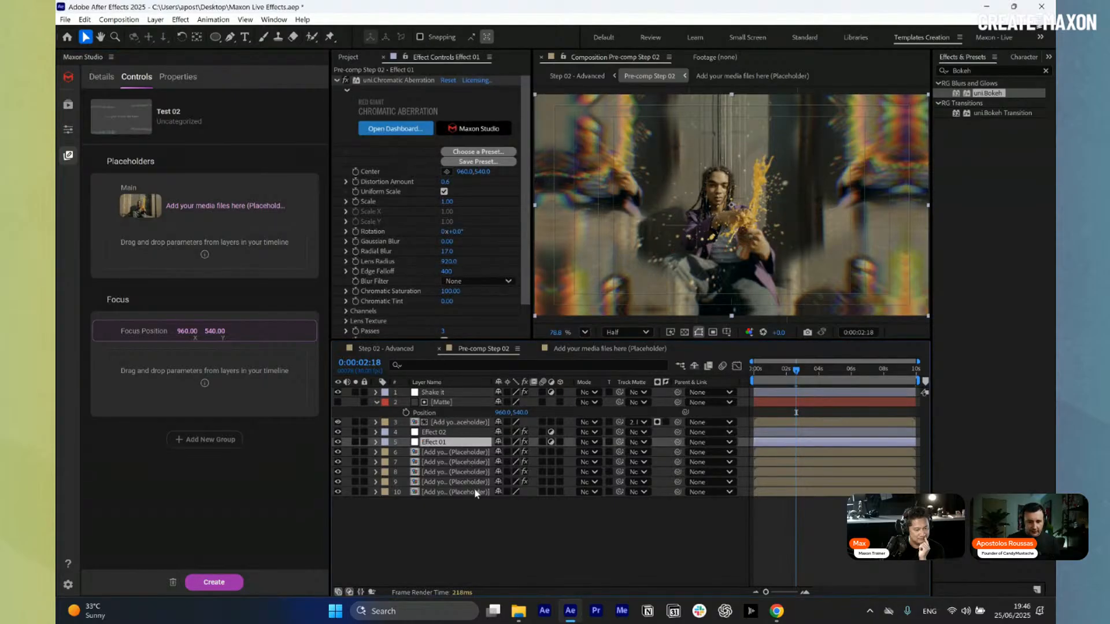
key(u)
key(u)
click(397, 462)
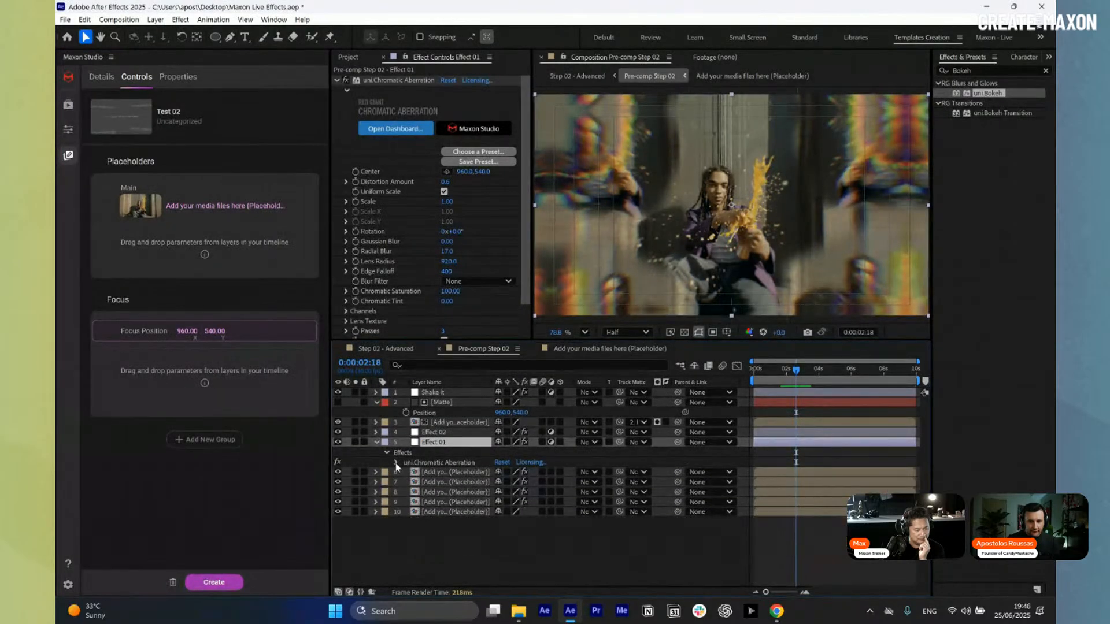
click(396, 463)
drag(433, 492, 161, 393)
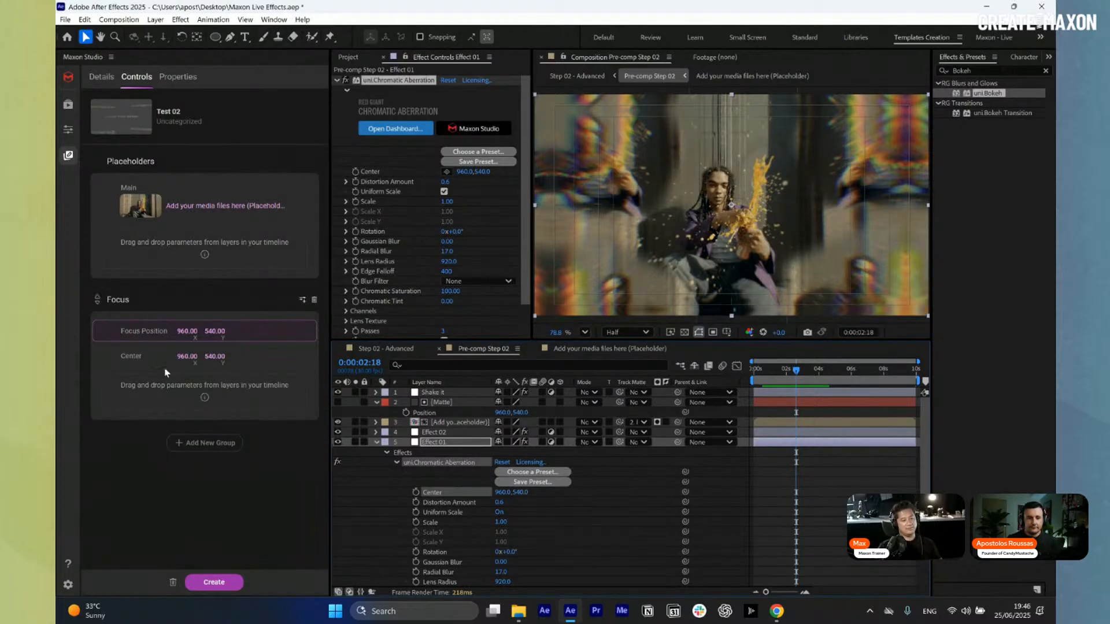
click(308, 356)
click(296, 332)
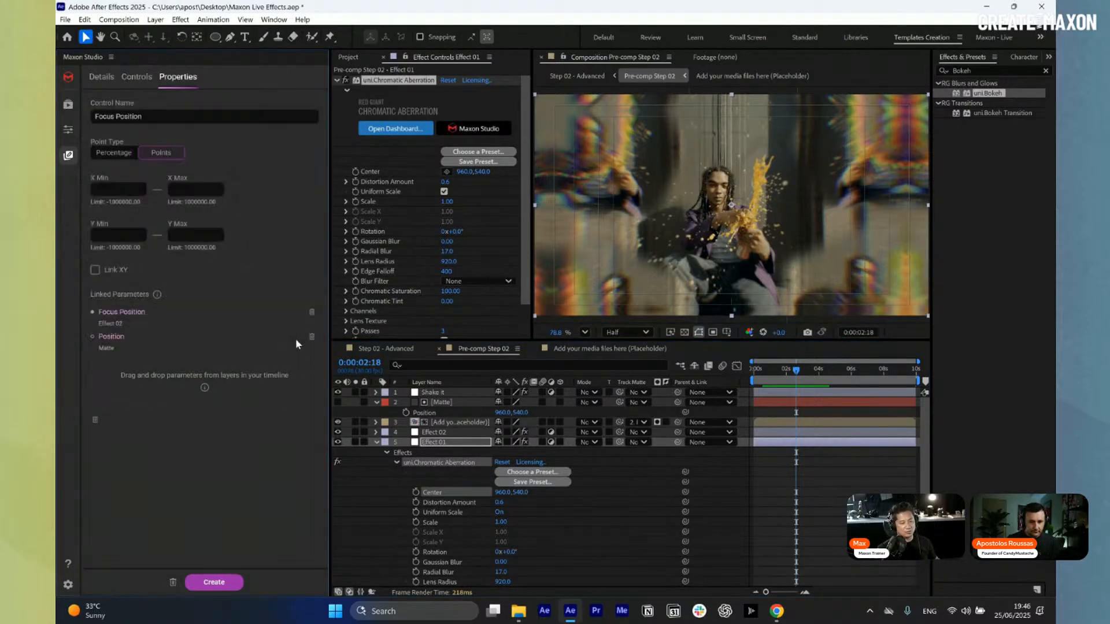
drag(432, 492, 148, 383)
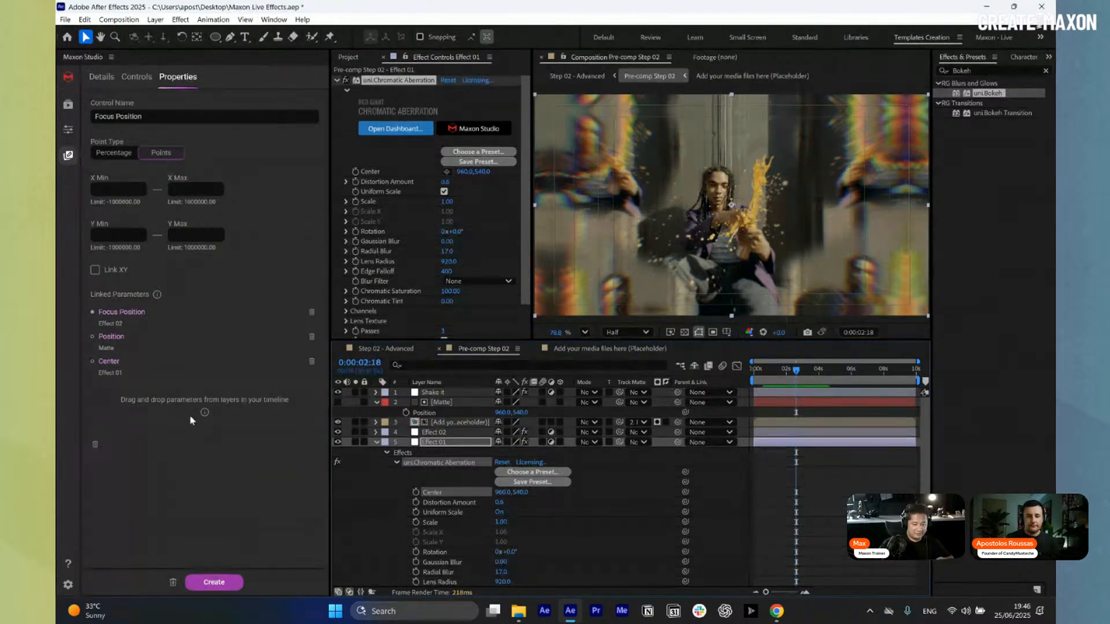
click(375, 443)
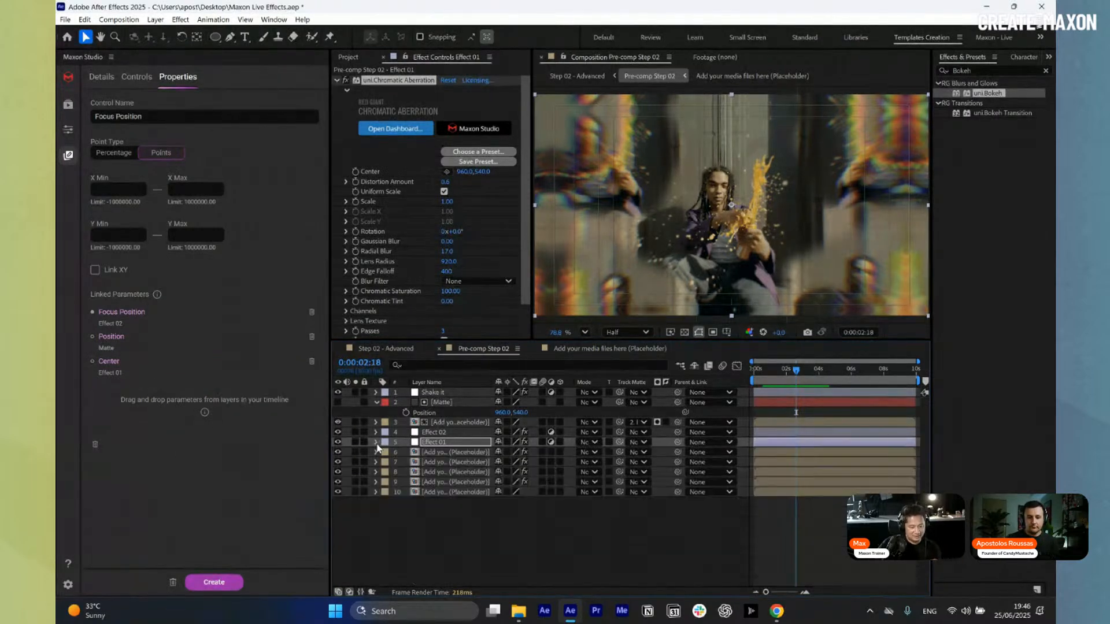
- Set the Focus Position control in the Focus group to 825, 457
click(139, 77)
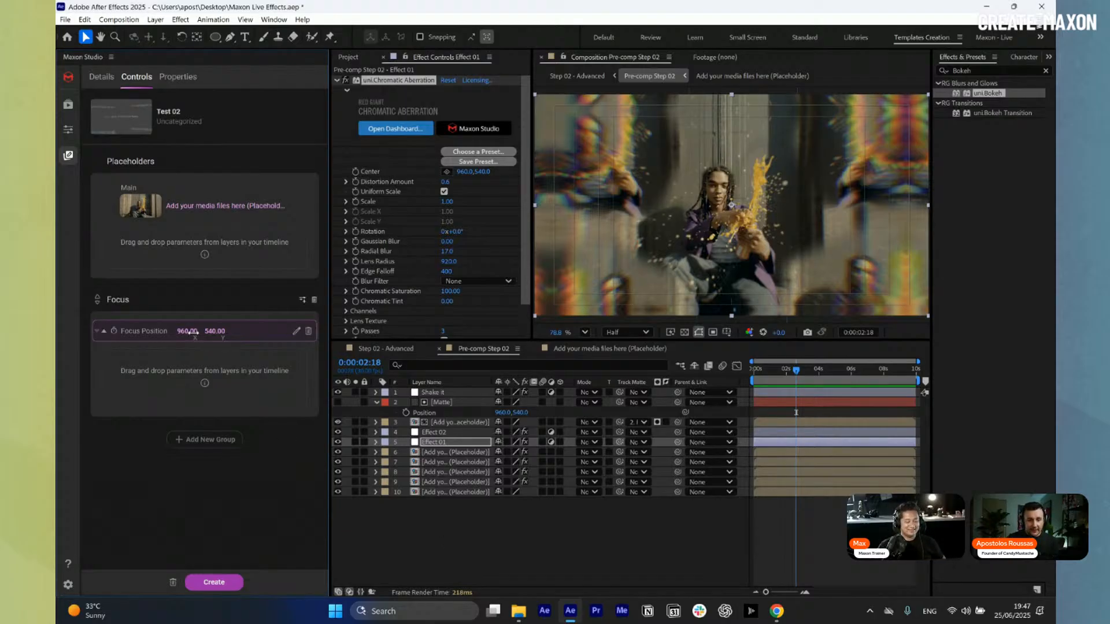
mouse_move(190, 337)
mouse_down()
mouse_move(170, 328)
mouse_move(223, 334)
mouse_move(188, 334)
mouse_up()
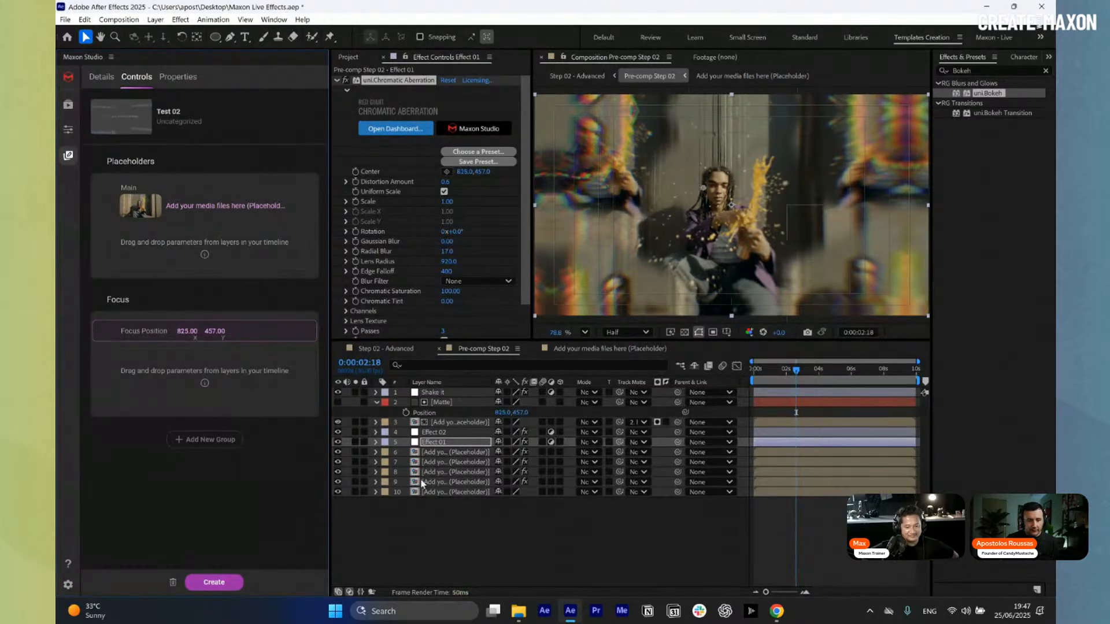
- Try scaling the Matte layer to 157% and undo the scale change
click(449, 403)
key(s)
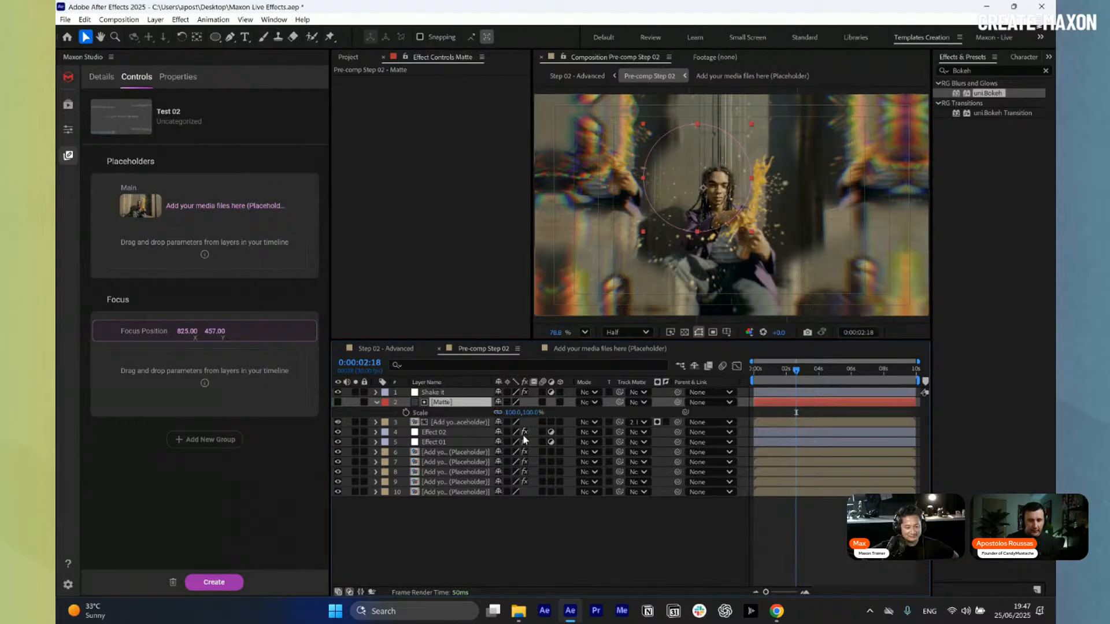
drag(512, 413, 546, 417)
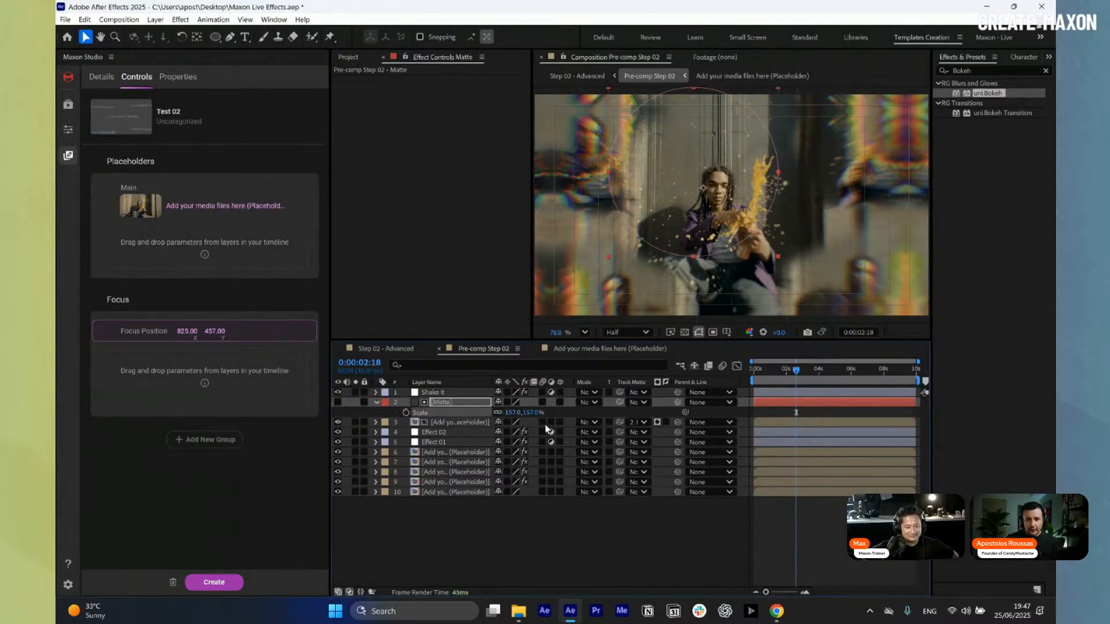
key(ctrl+z)
- Set the Focus Position control's X value to 877 and show the Matte layer's Position to check the link
drag(187, 332, 216, 333)
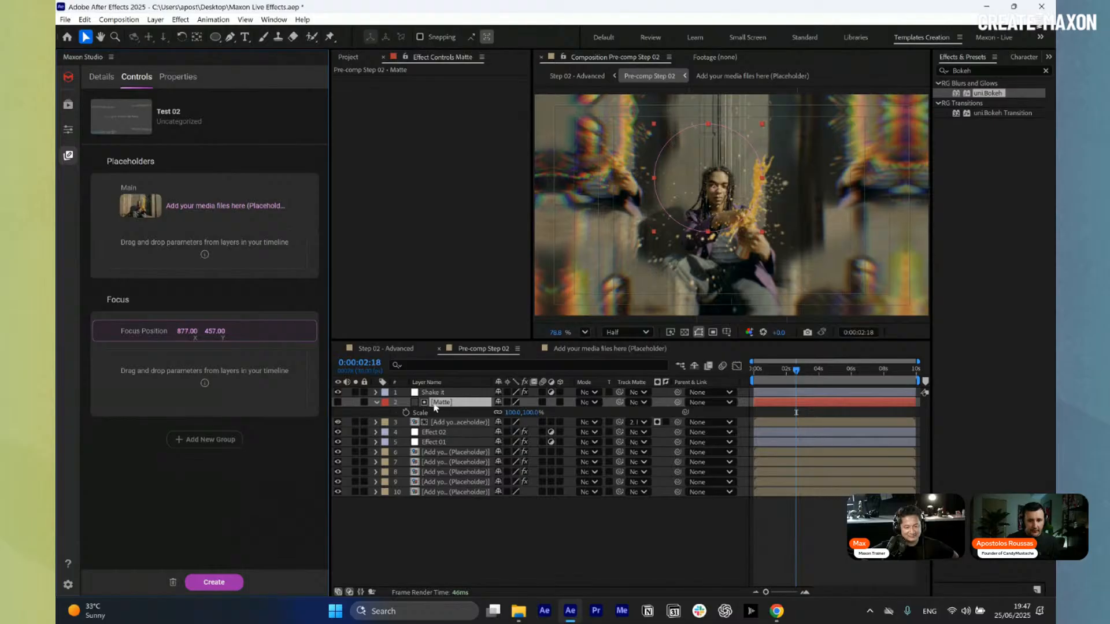
key(p)
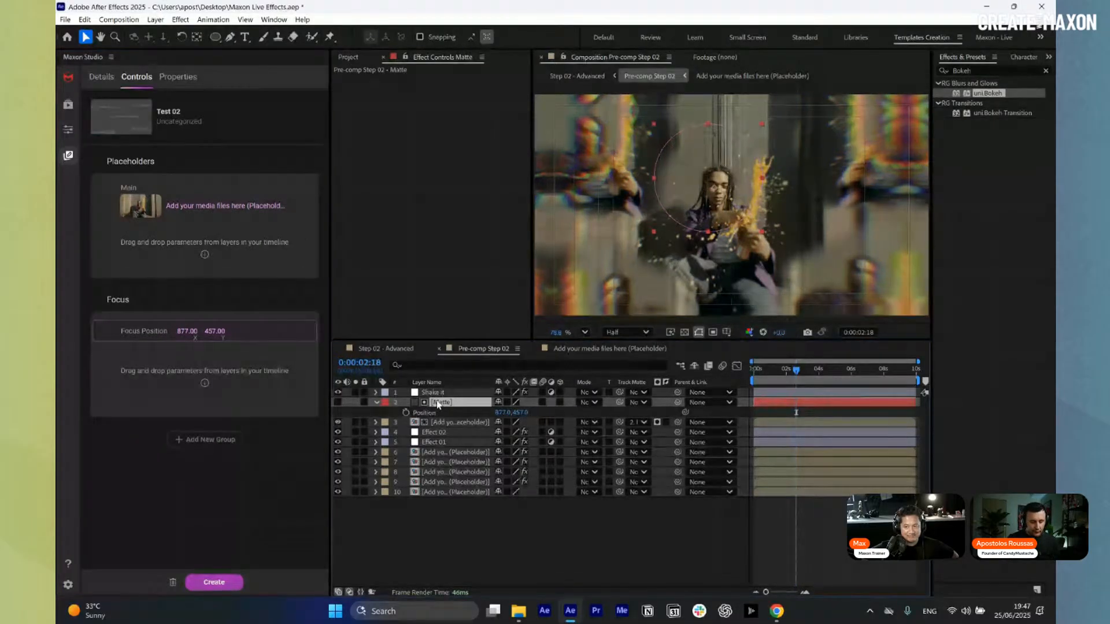
- Add the Matte layer's Scale and Opacity as controls in the Focus group and set the Scale to 112%
key(s)
key(shift+t)
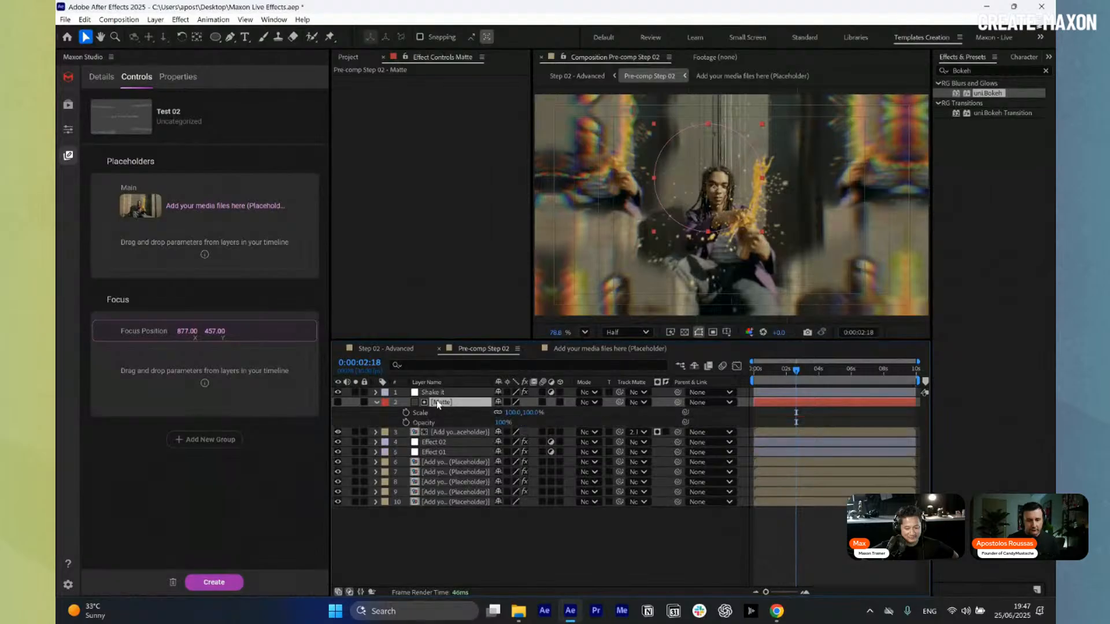
click(430, 414)
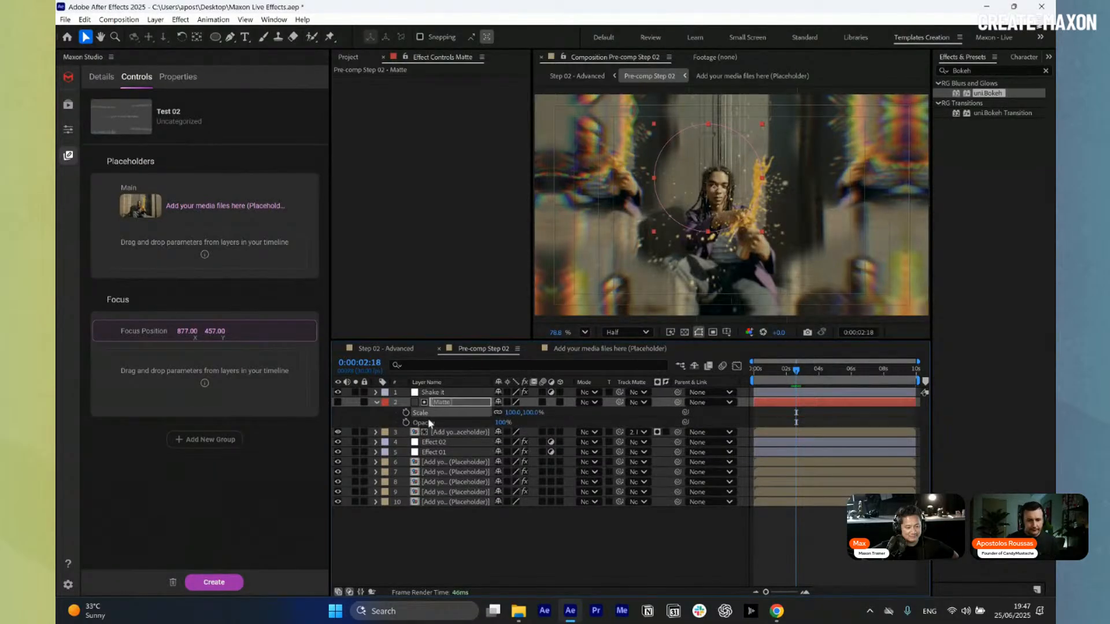
shift+click(431, 420)
drag(430, 418, 167, 357)
click(544, 550)
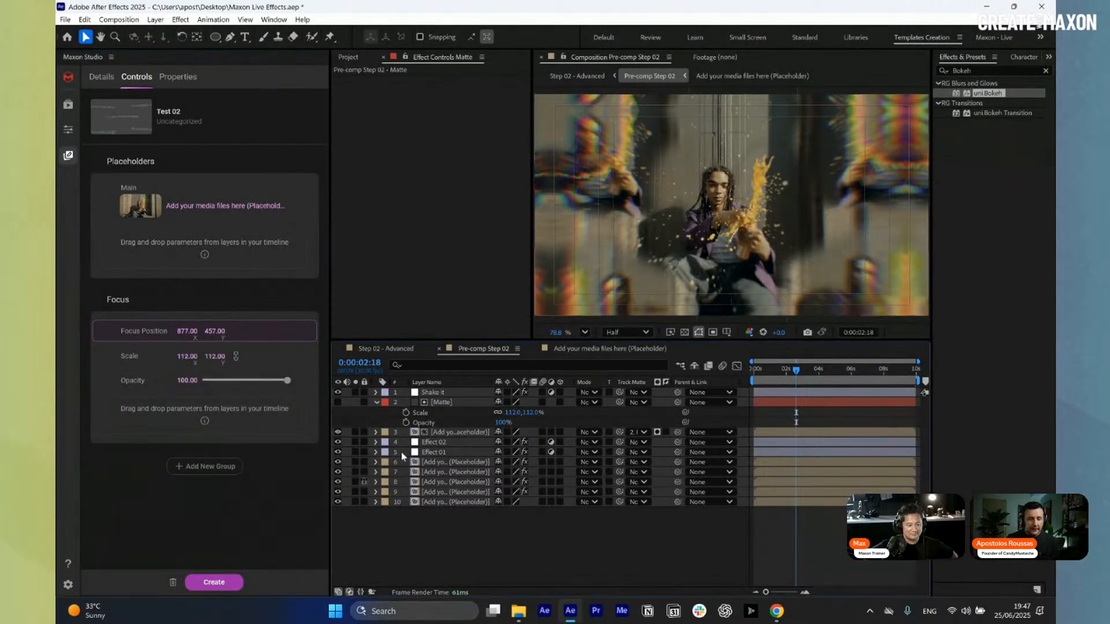
- Create a control group named Bokeh and add the Blur Amount of Effect 02's uni.Bokeh to it
click(441, 442)
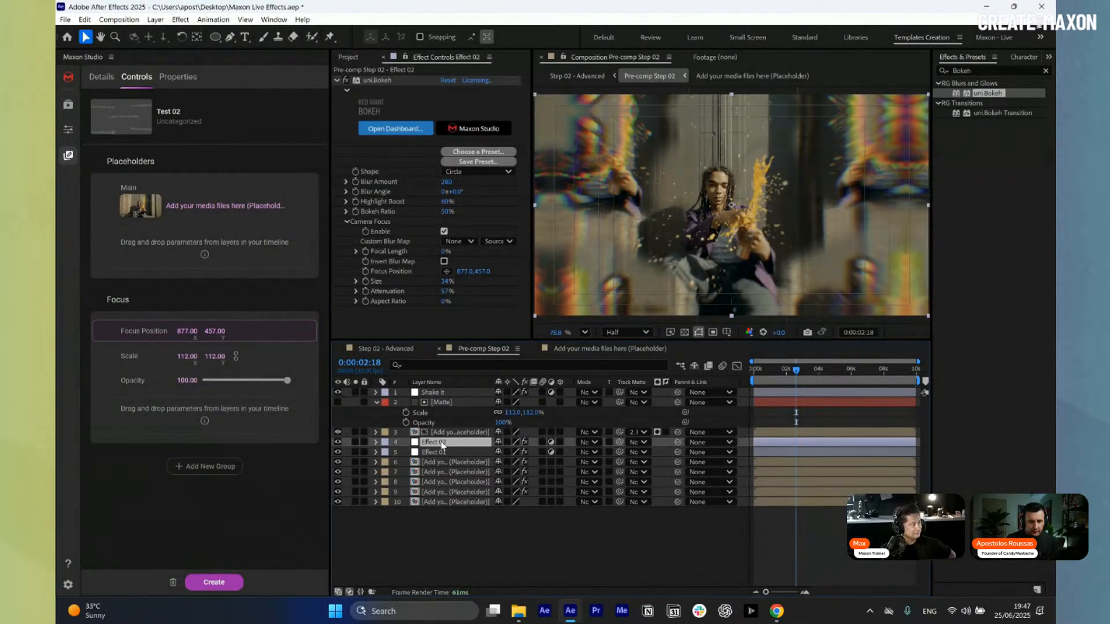
key(u)
key(u)
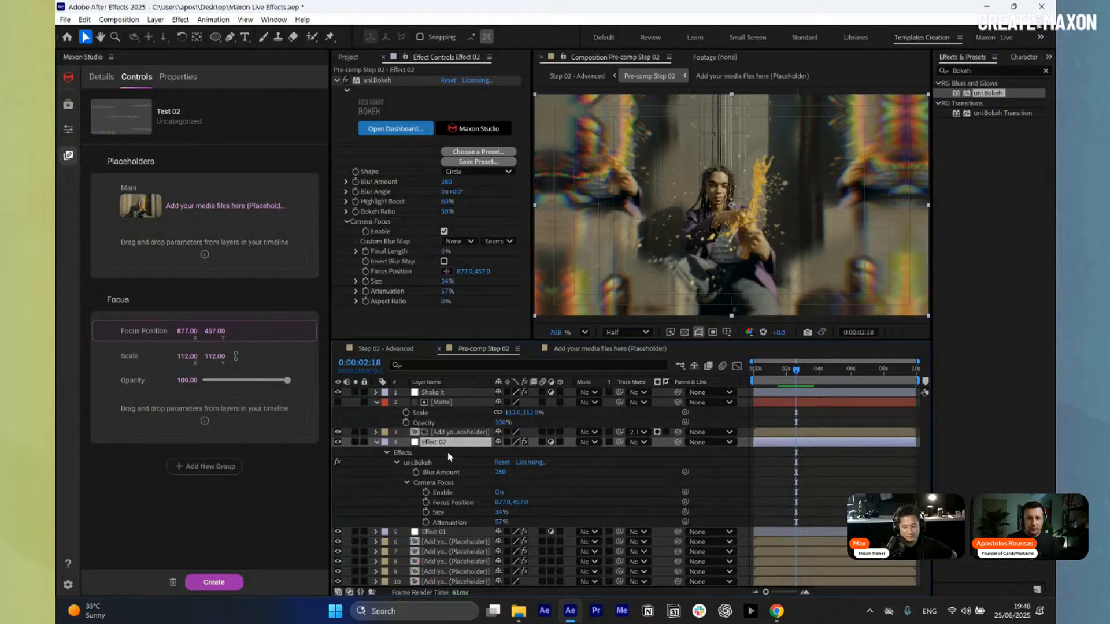
click(230, 467)
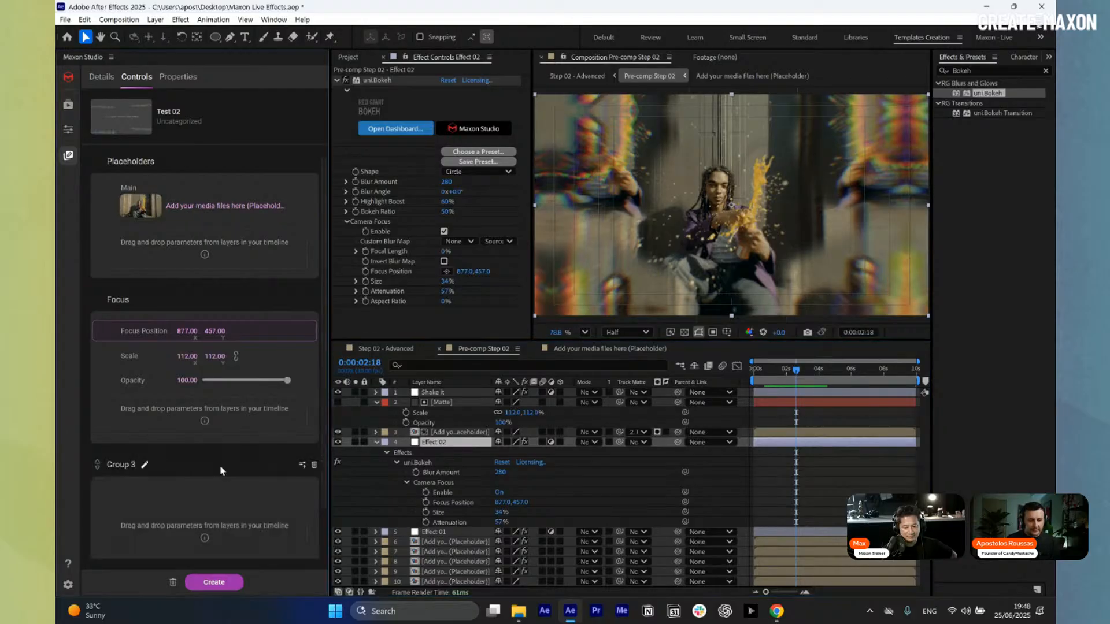
double_click(144, 465)
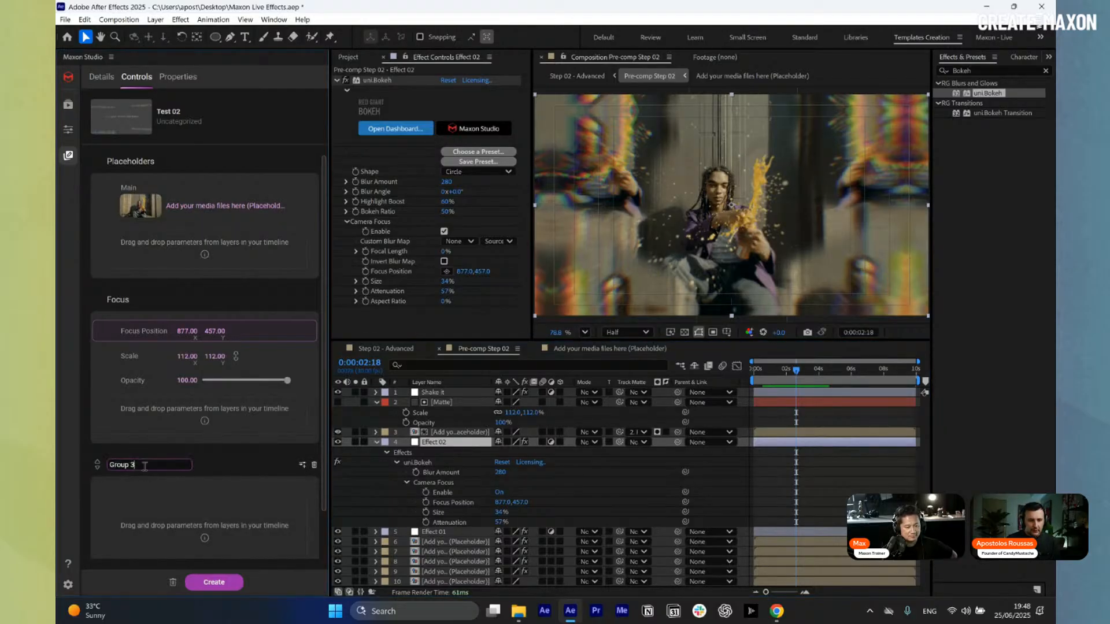
text(Bokeh)
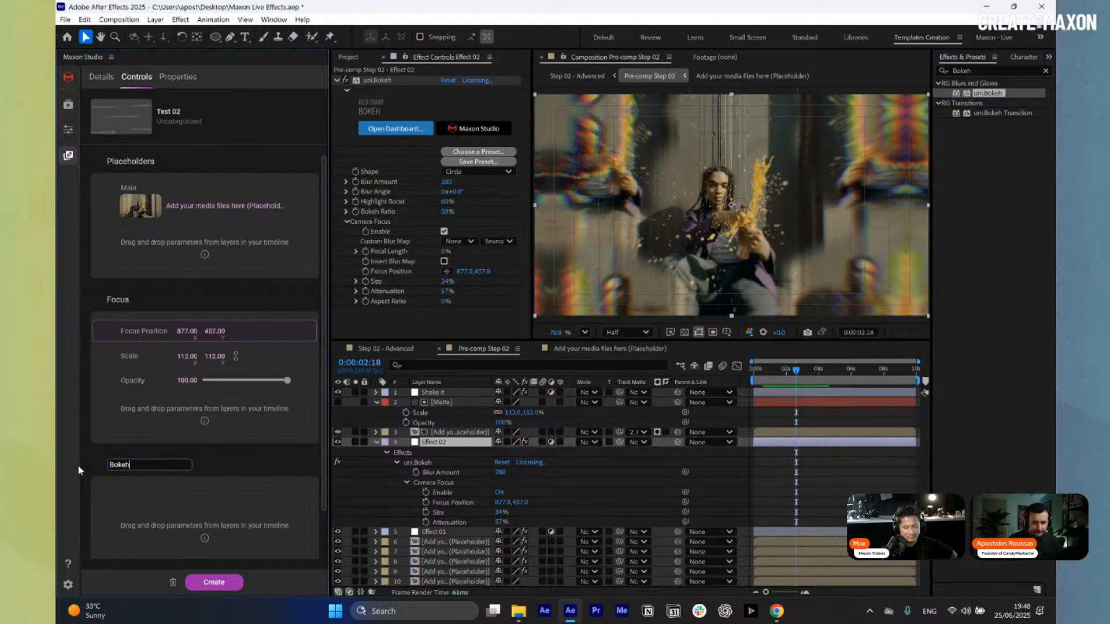
click(564, 498)
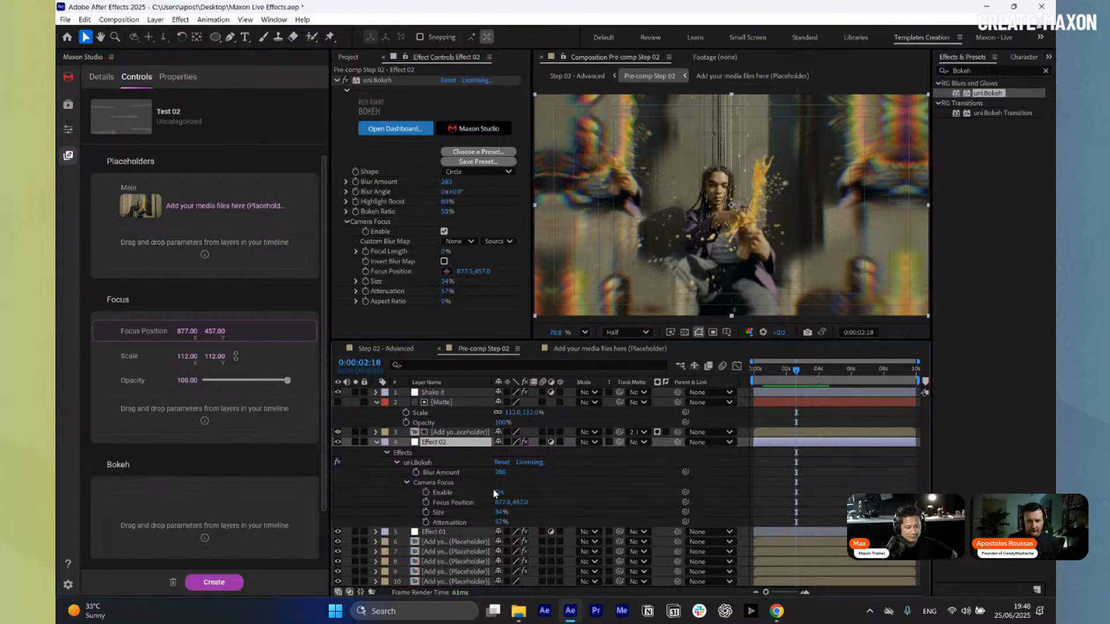
drag(449, 474, 173, 523)
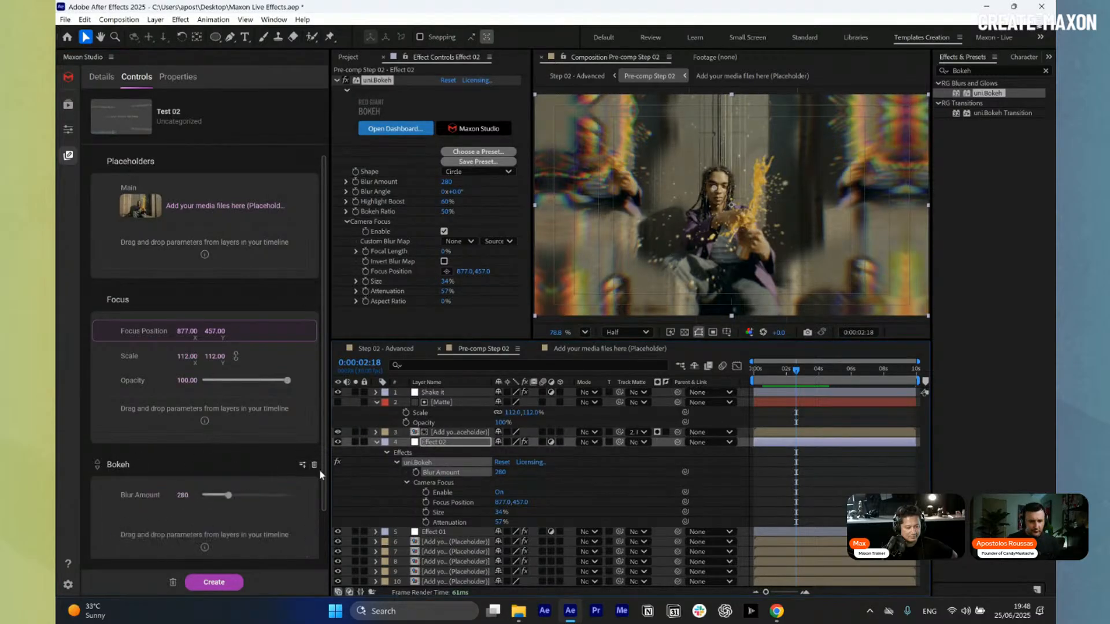
- Create another control group below Bokeh and name it RGB
scroll(208, 538, down, 3)
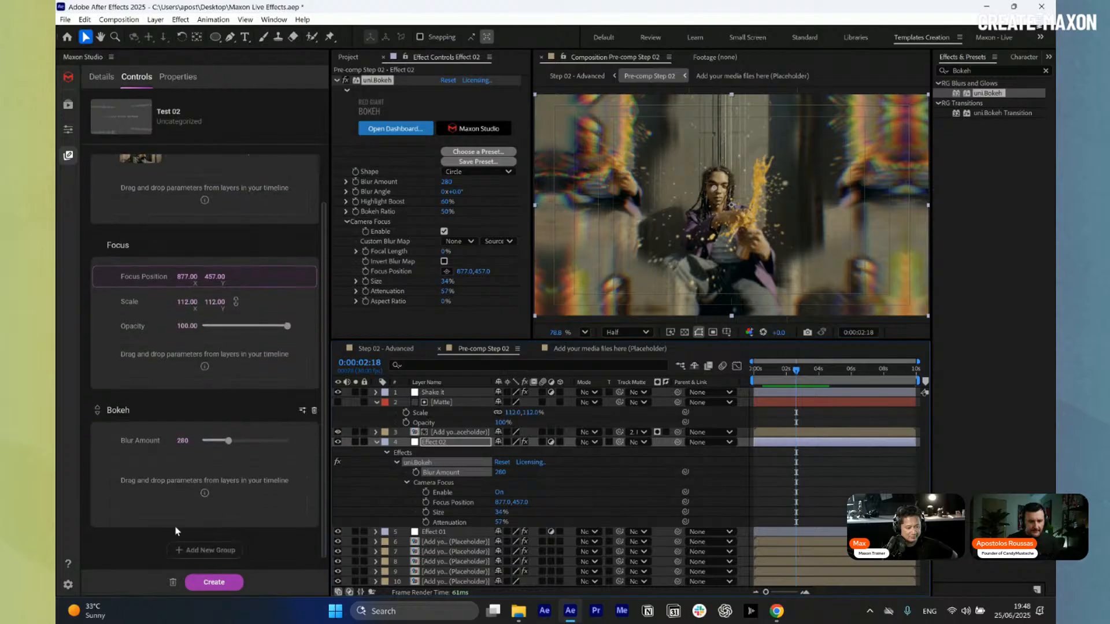
click(202, 550)
scroll(223, 490, down, 1)
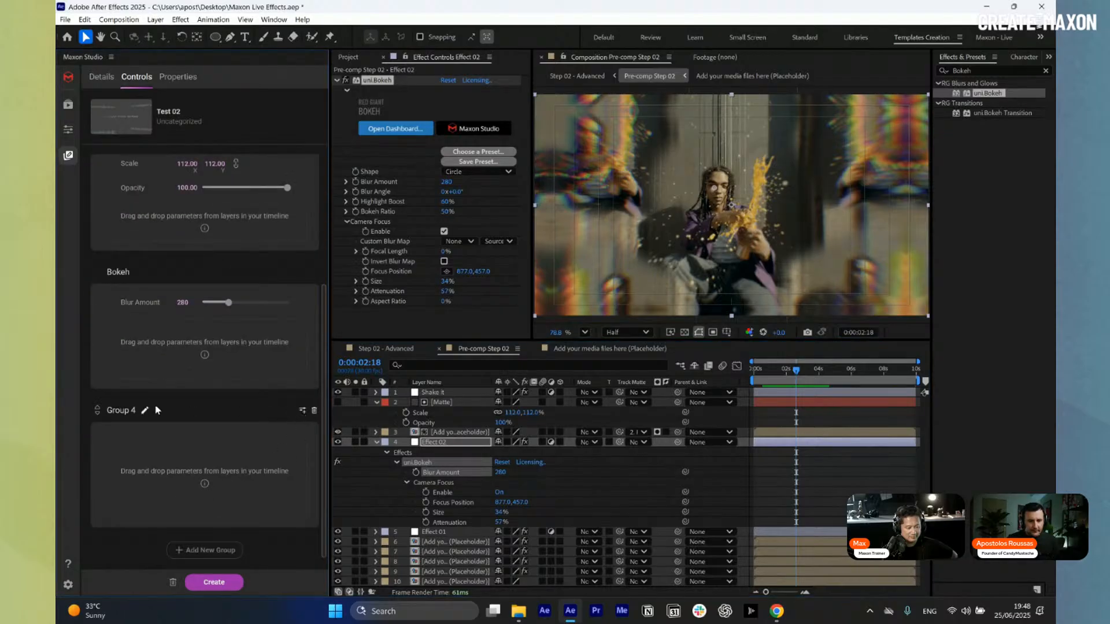
click(147, 410)
key(ctrl+a)
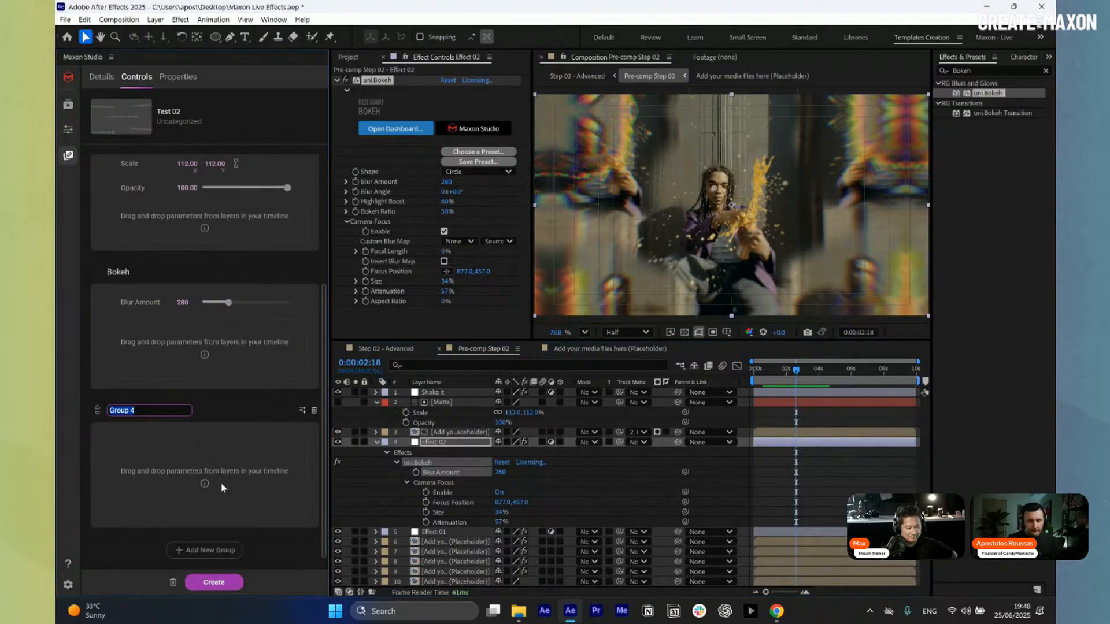
text(RGB)
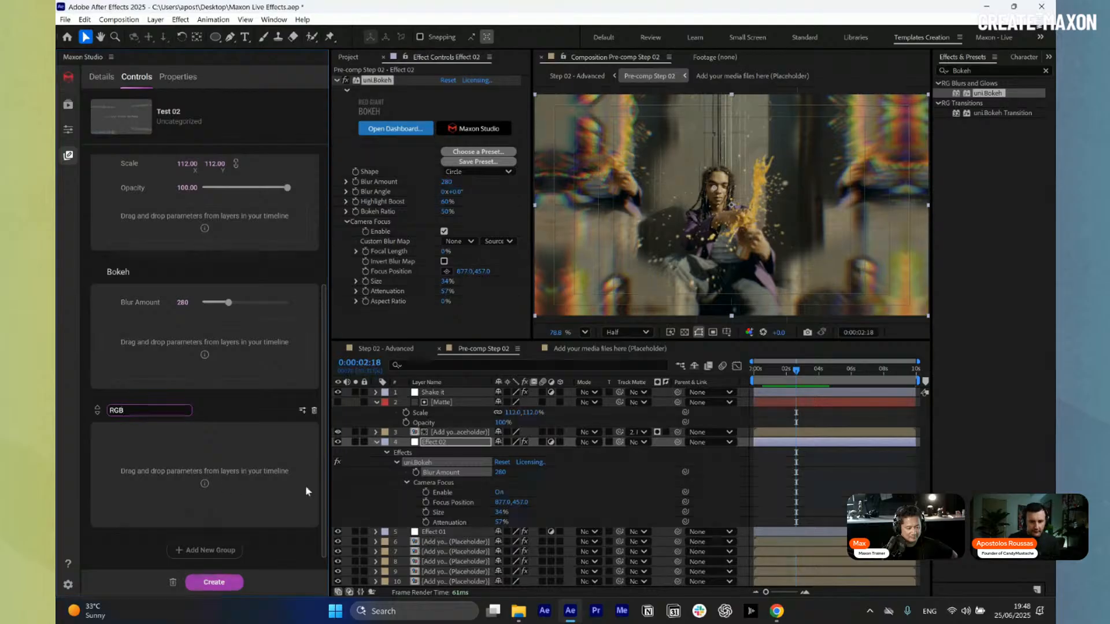
key(Return)
- Add Effect 01's uni.Chromatic Aberration parameters from Center through Edge Falloff, skipping the disabled Scale X and Scale Y, to the RGB group
click(435, 532)
key(u)
key(u)
scroll(445, 526, down, 3)
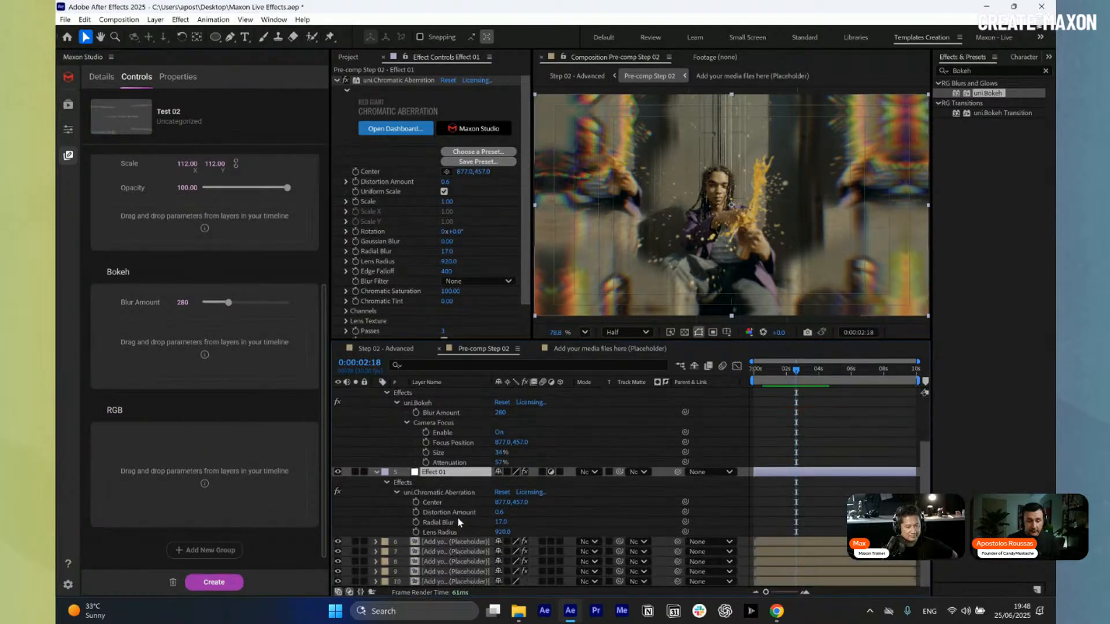
click(439, 502)
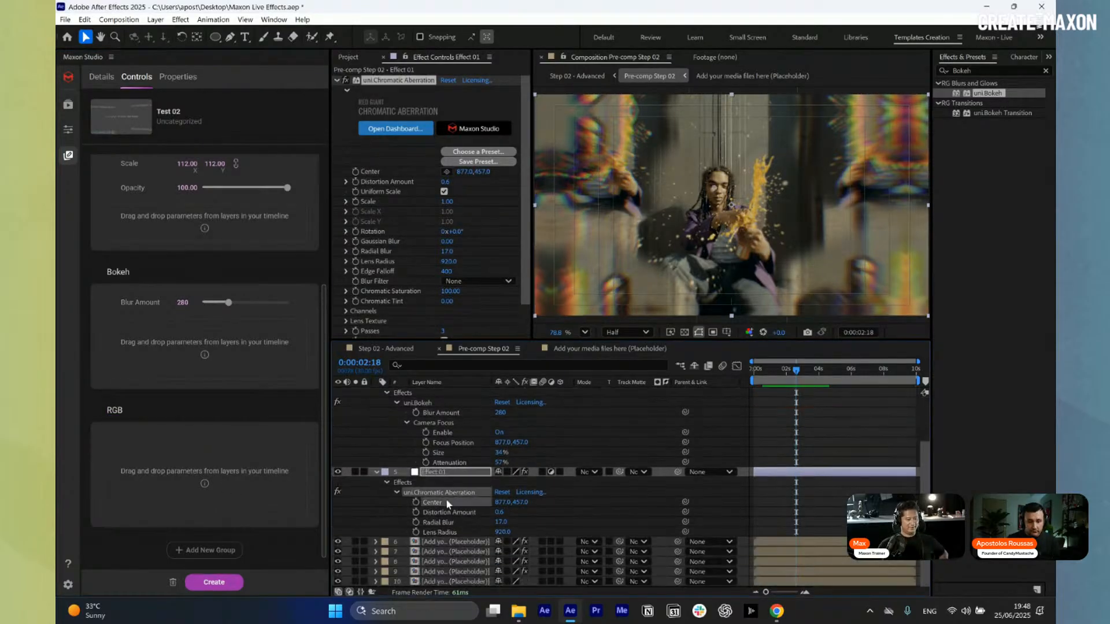
click(397, 492)
click(397, 533)
scroll(474, 473, down, 4)
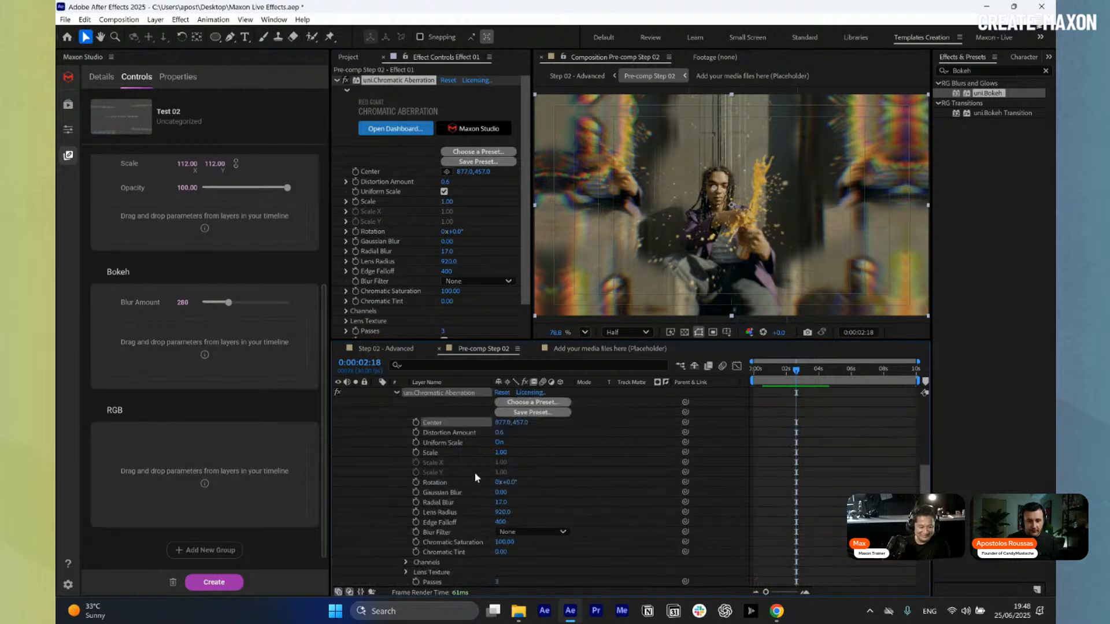
click(453, 465)
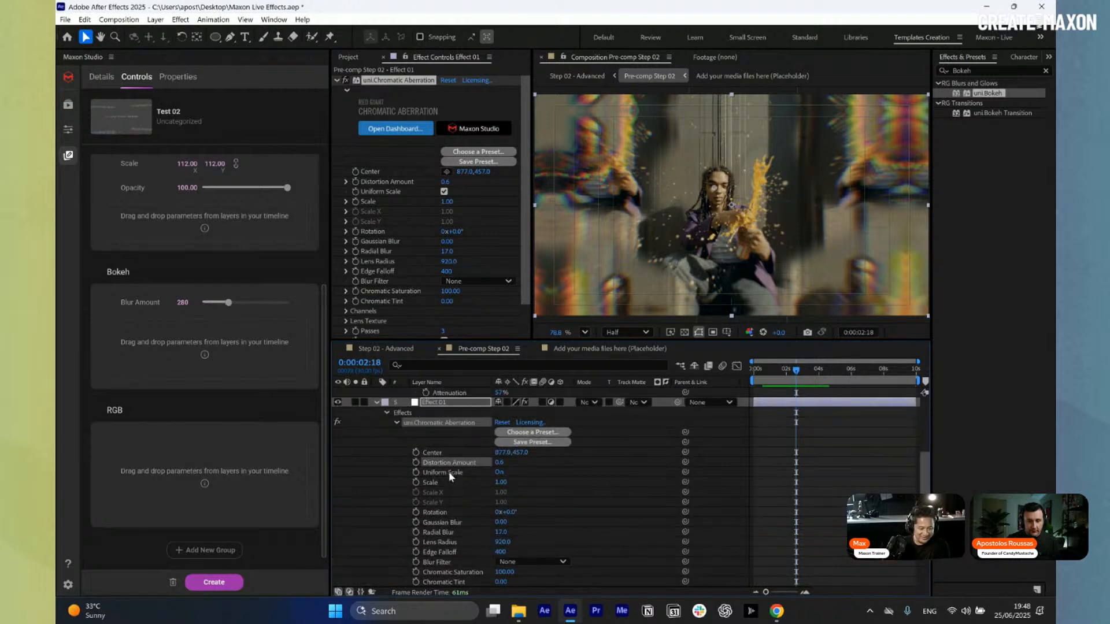
drag(444, 490, 445, 557)
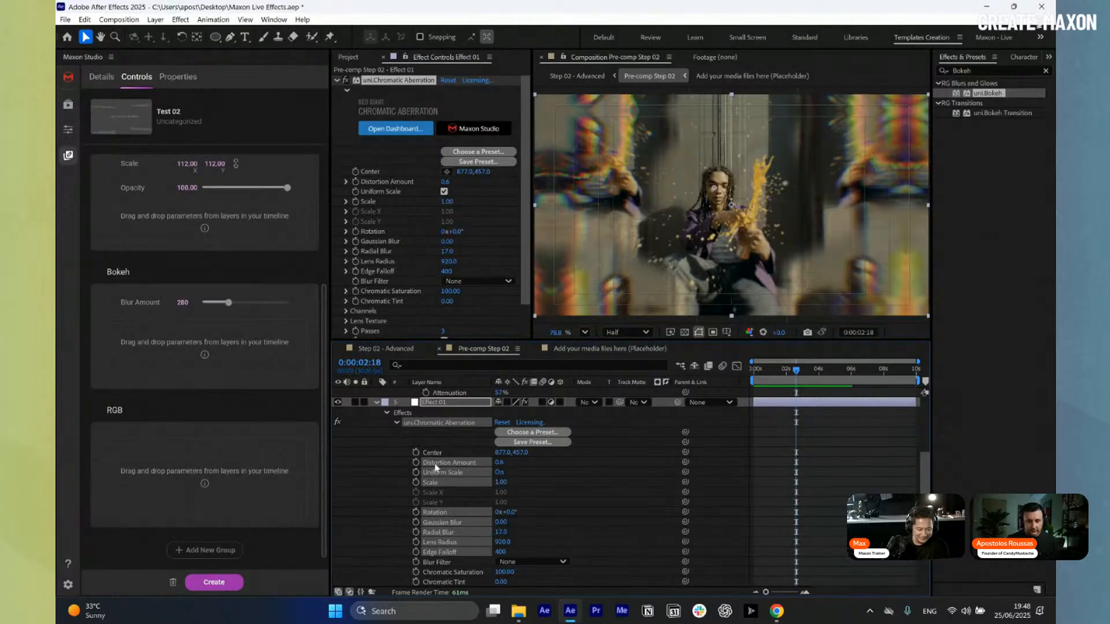
shift+click(437, 454)
drag(321, 467, 278, 470)
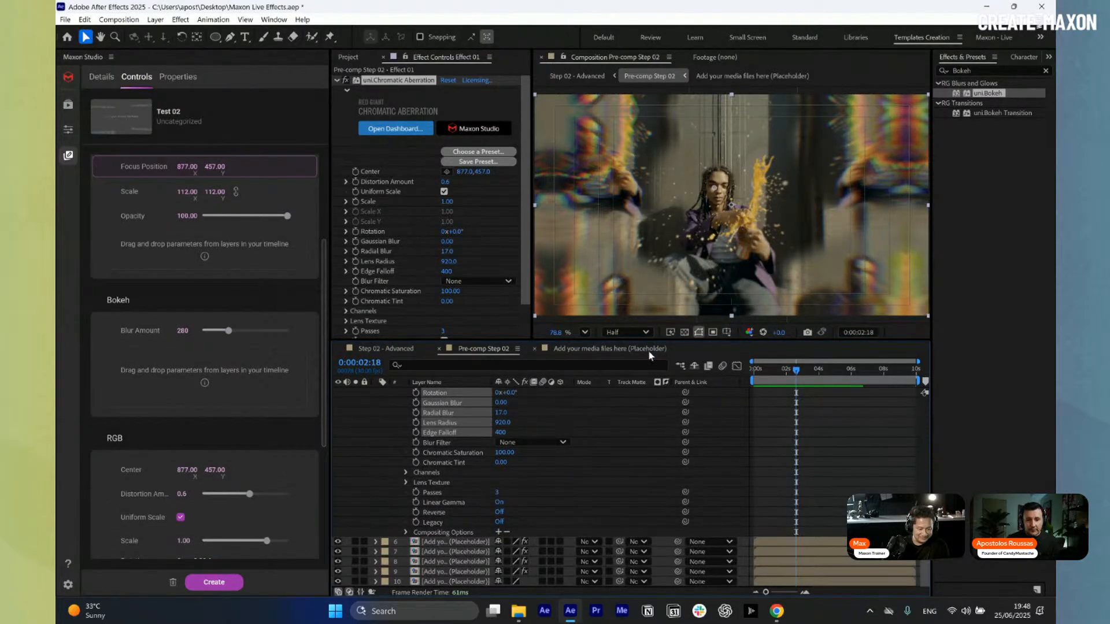
- Delete the Sample 06.mp4 layer from the Add your media files here (Placeholder) composition
click(572, 349)
click(436, 393)
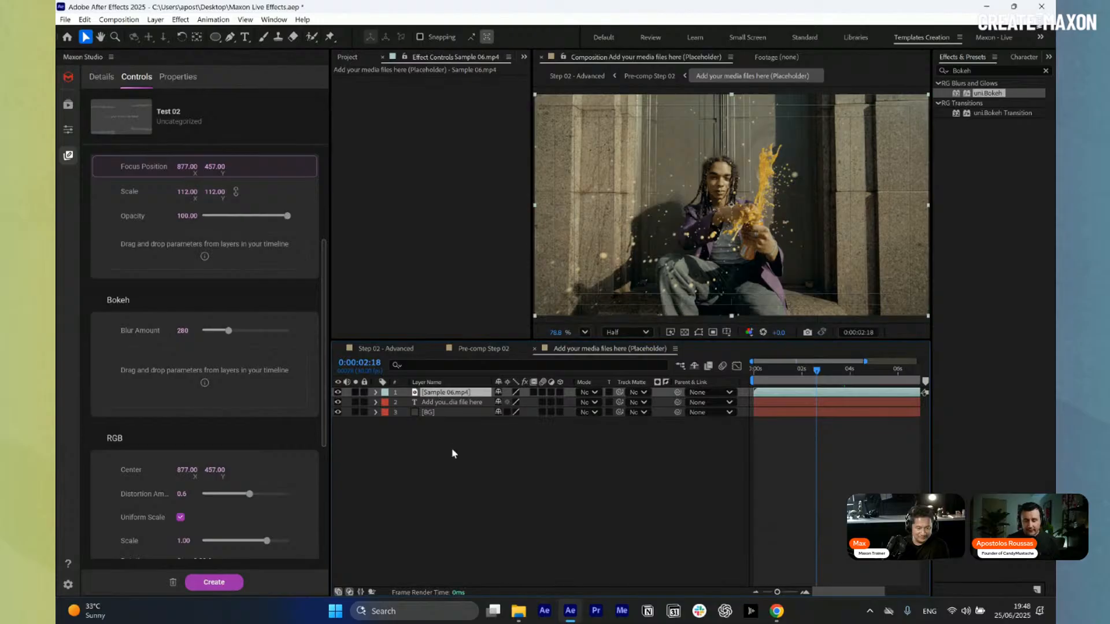
key(Delete)
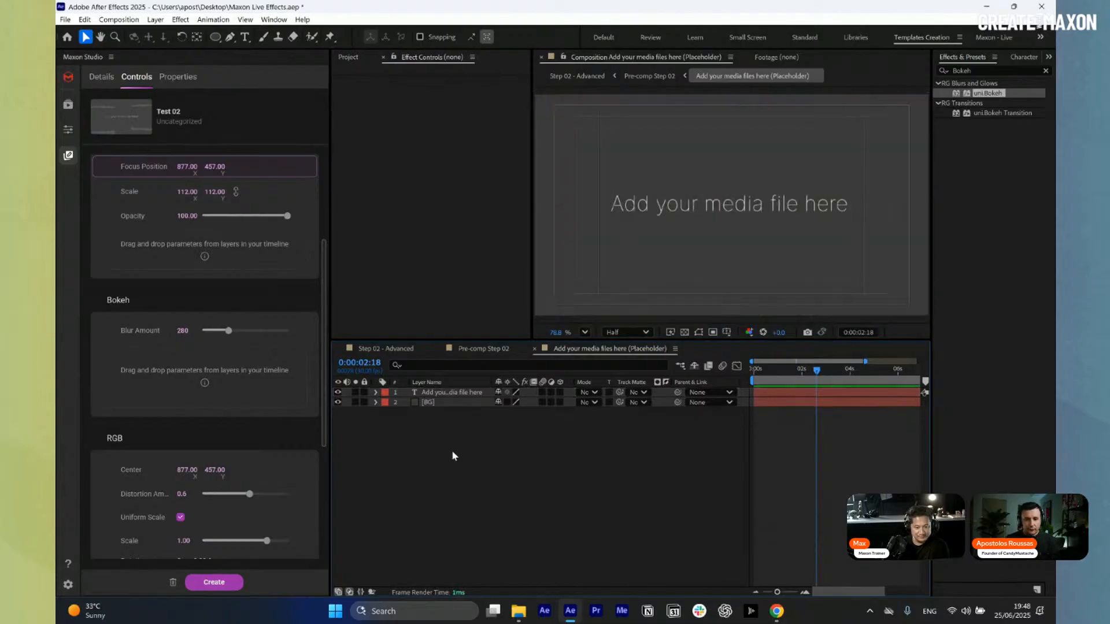
- Create the capsule under the name Test 02 - Live, keeping the Uncategorized category
scroll(265, 298, up, 1)
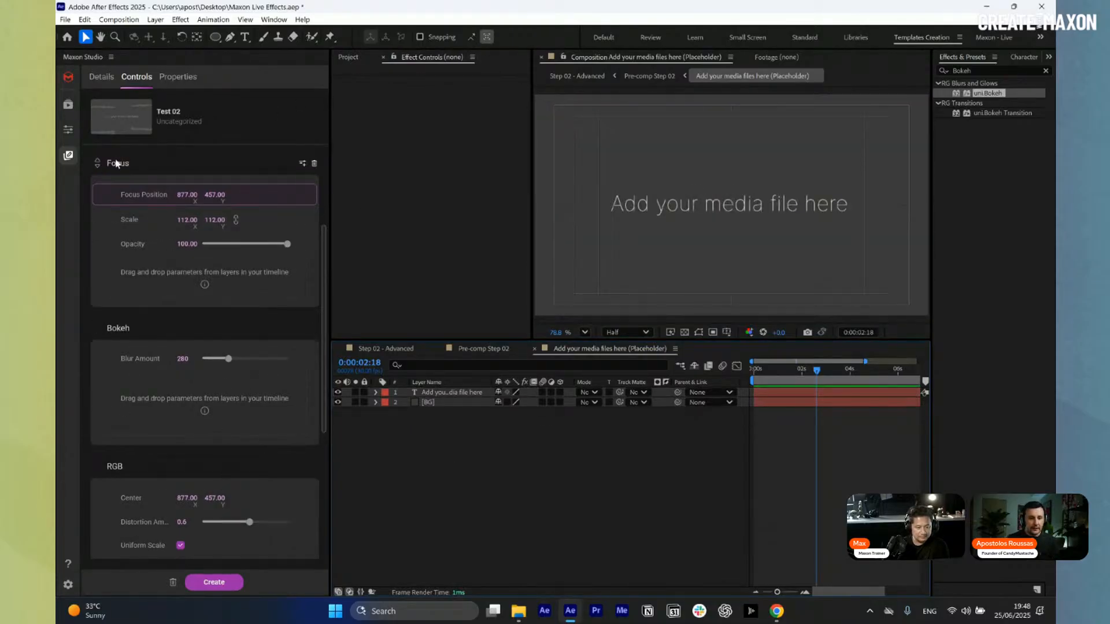
click(110, 79)
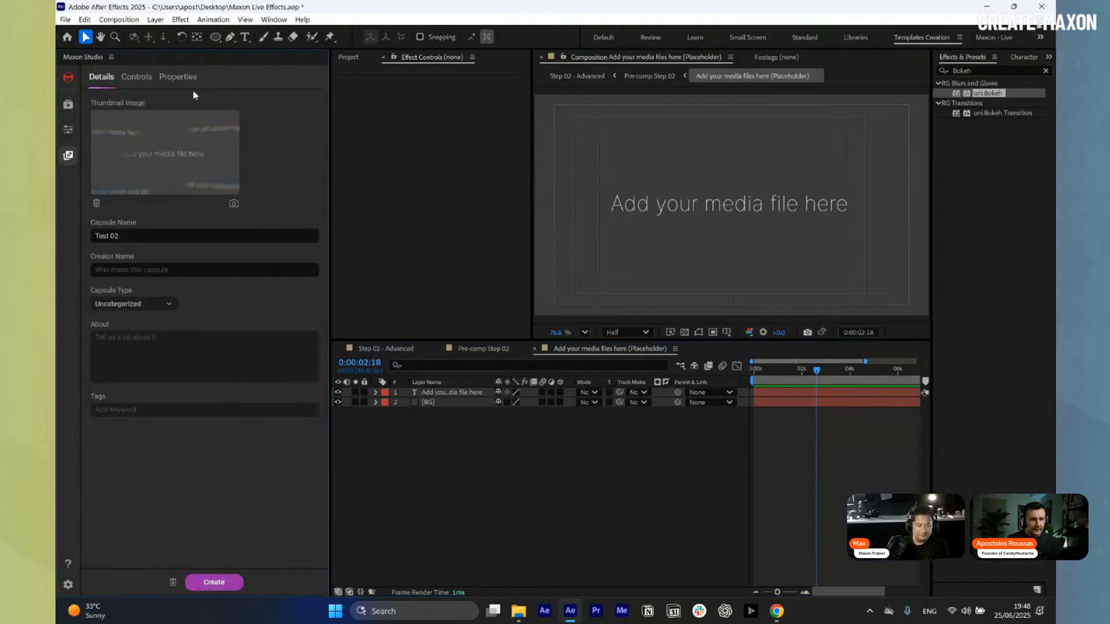
click(217, 584)
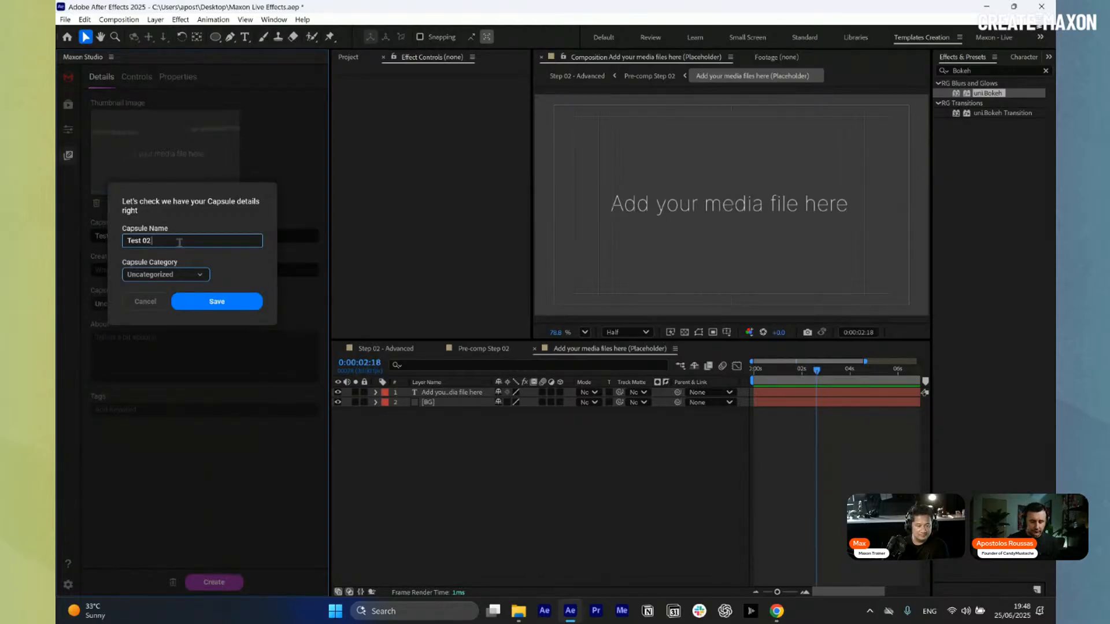
text(- Live)
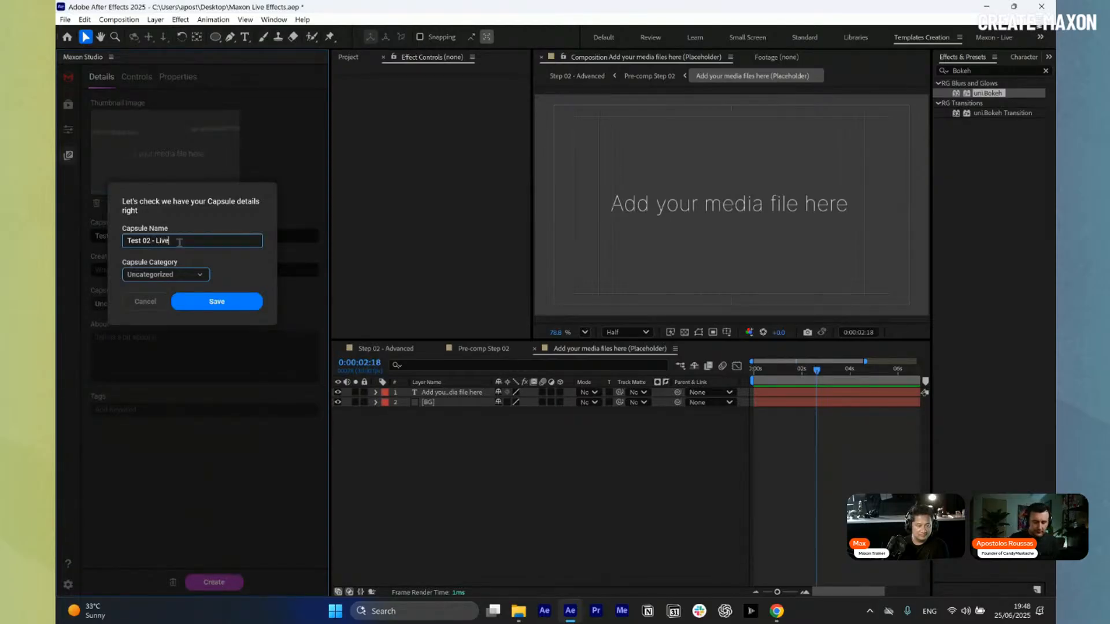
click(224, 304)
click(211, 529)
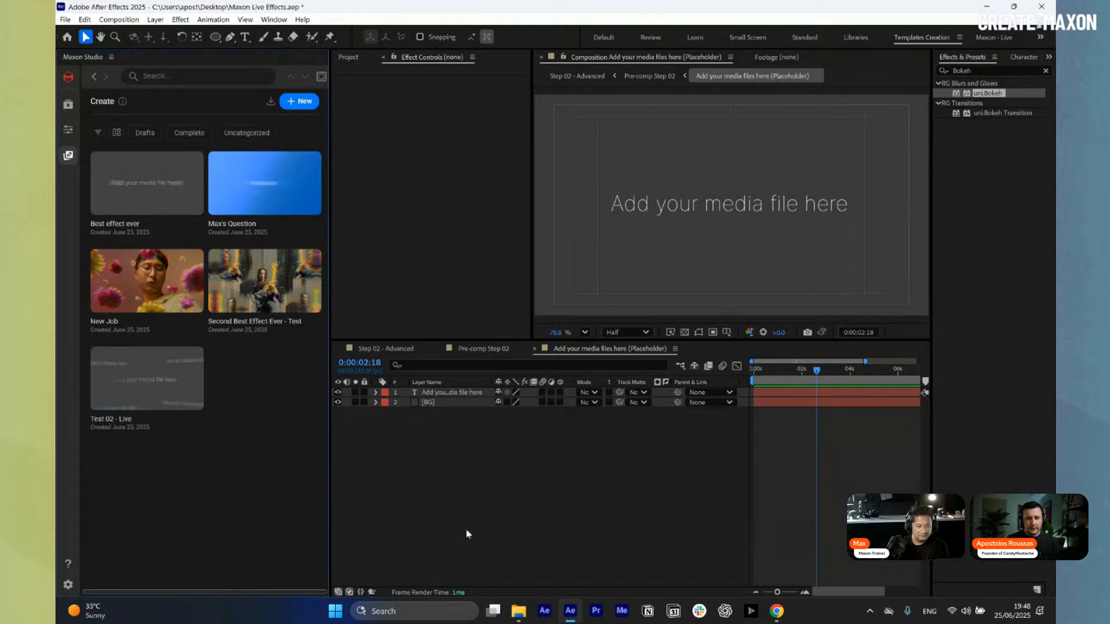
- Create a composition named Test 02, apply the Test 02 - Live capsule to it and play the preview
click(348, 57)
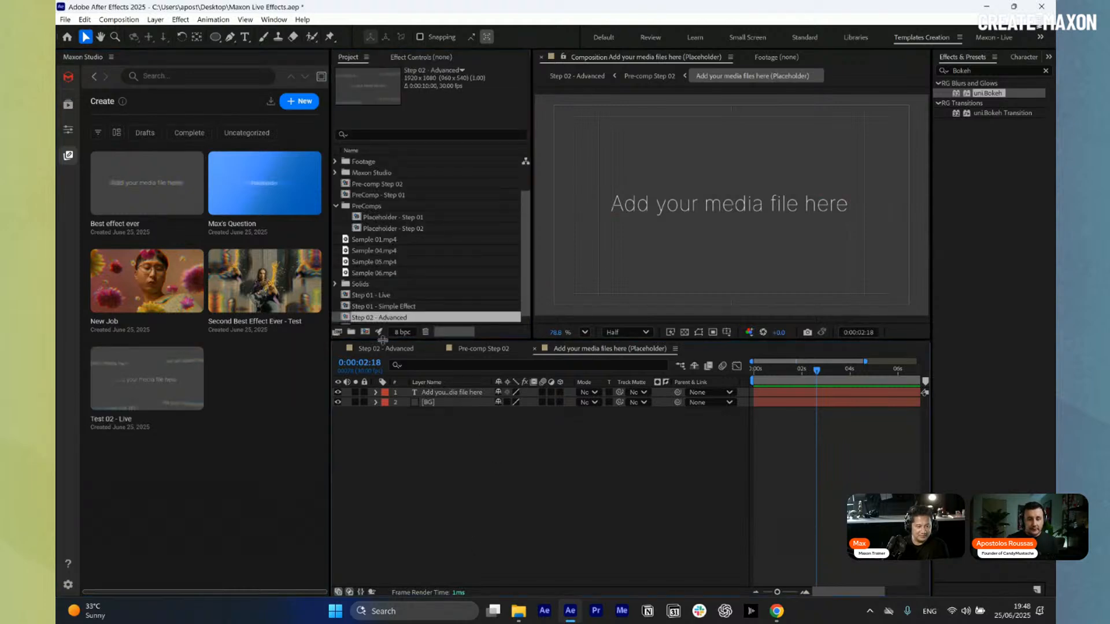
click(365, 333)
text(Text)
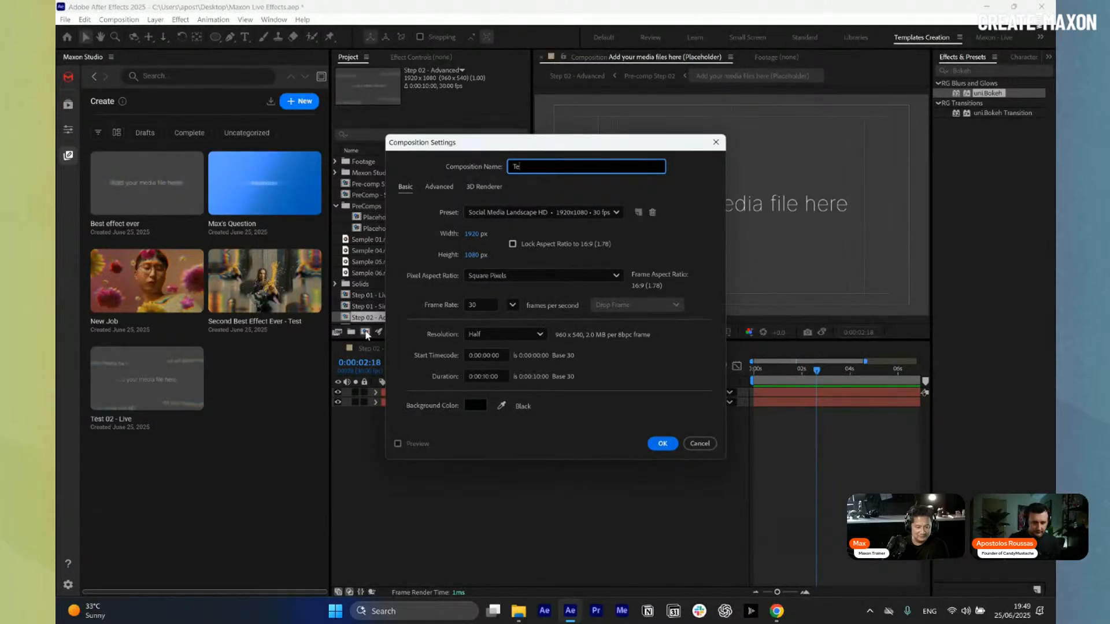
key(Return)
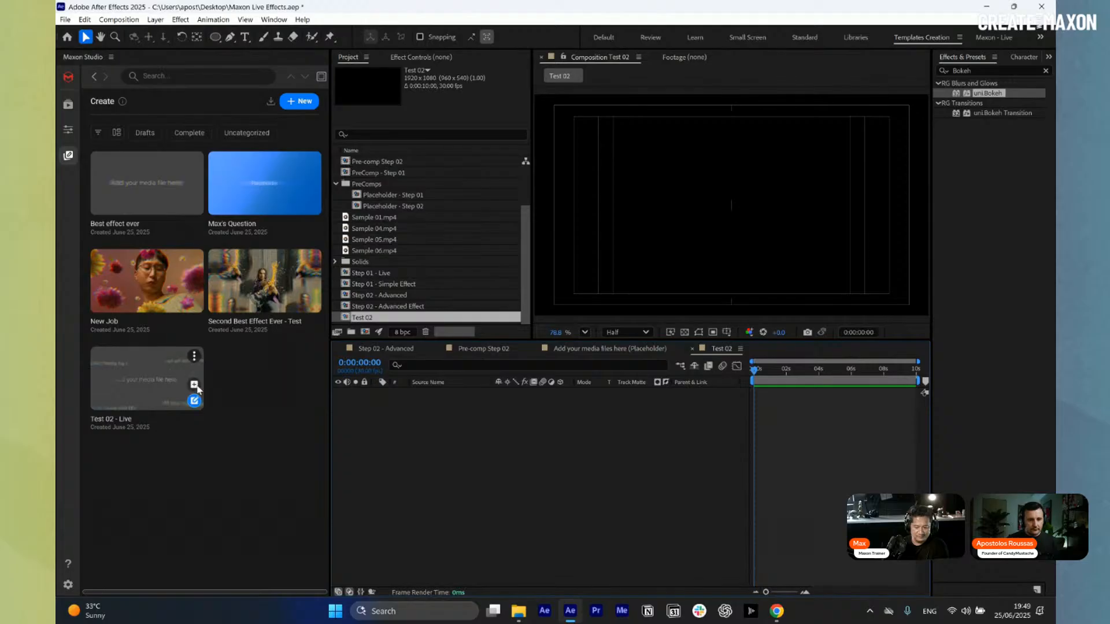
click(198, 388)
key(space)
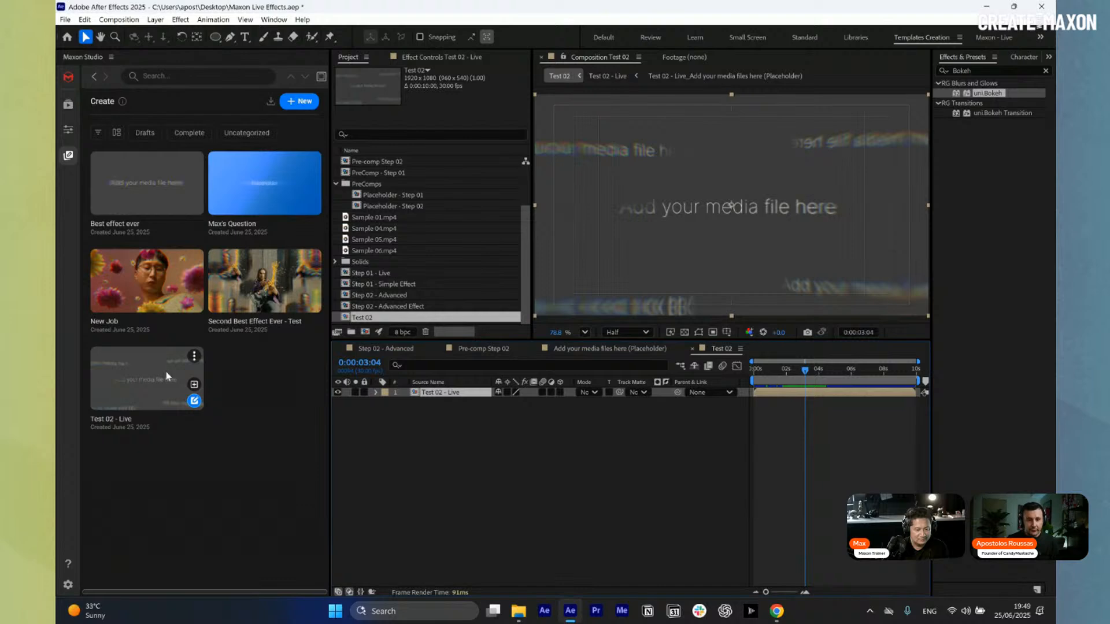
- Open the applied capsule's controls and fill its Main placeholder with Sample 02.mp4 from the Footage folder
click(67, 130)
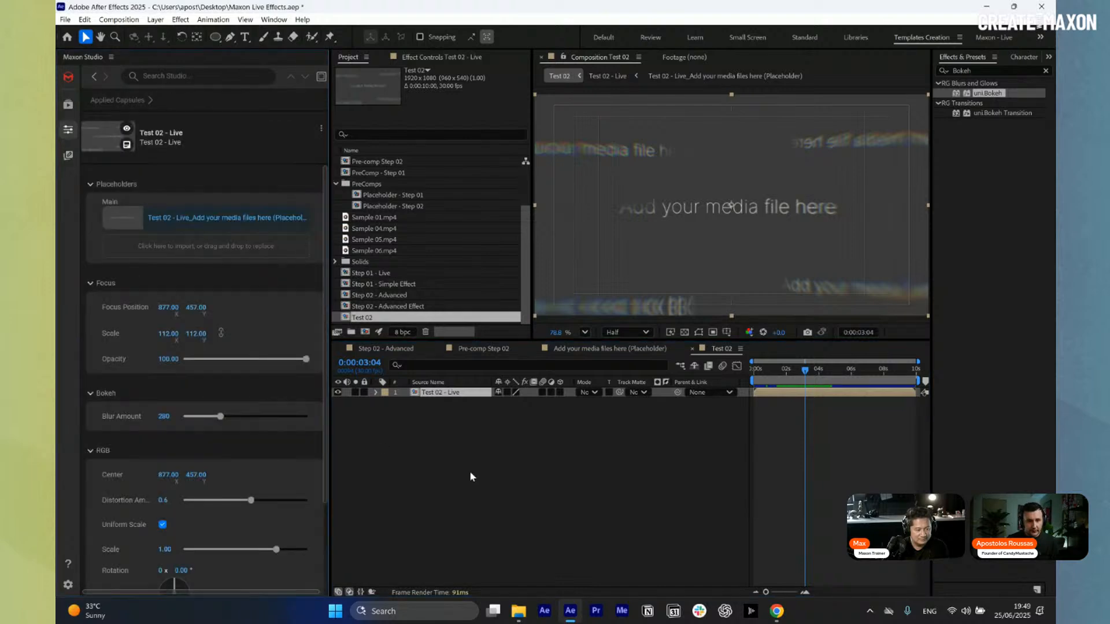
mouse_move(517, 615)
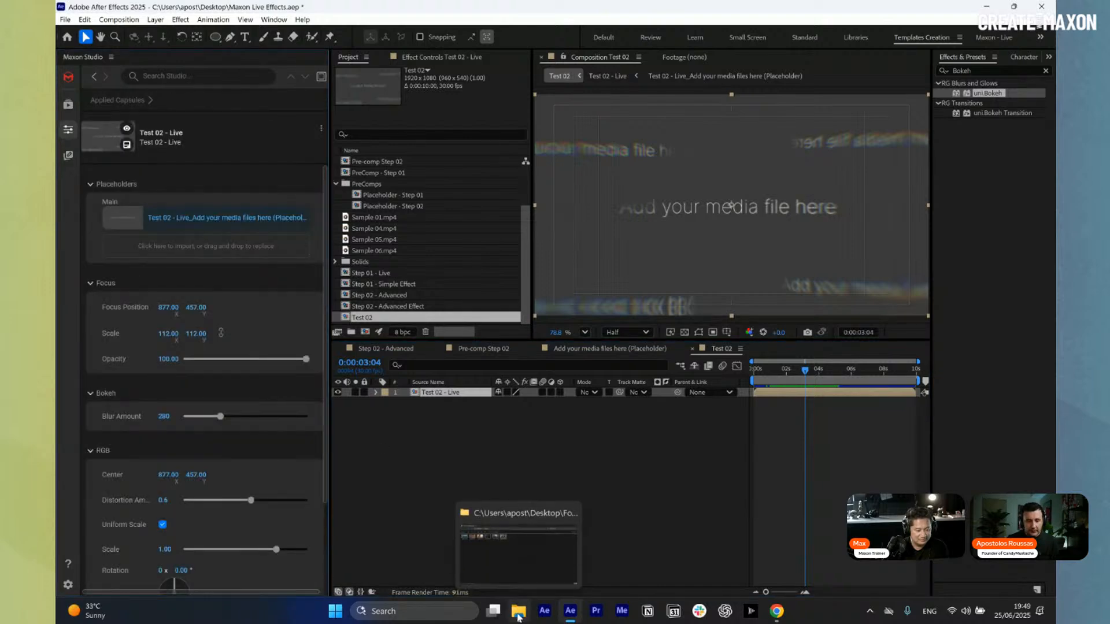
click(519, 547)
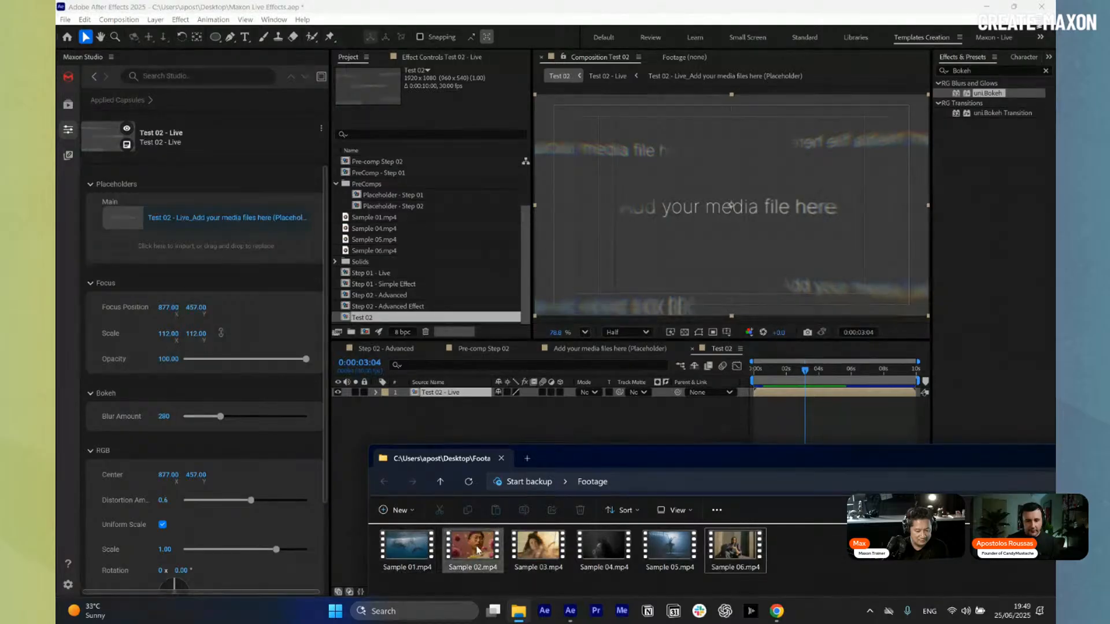
drag(477, 549, 183, 247)
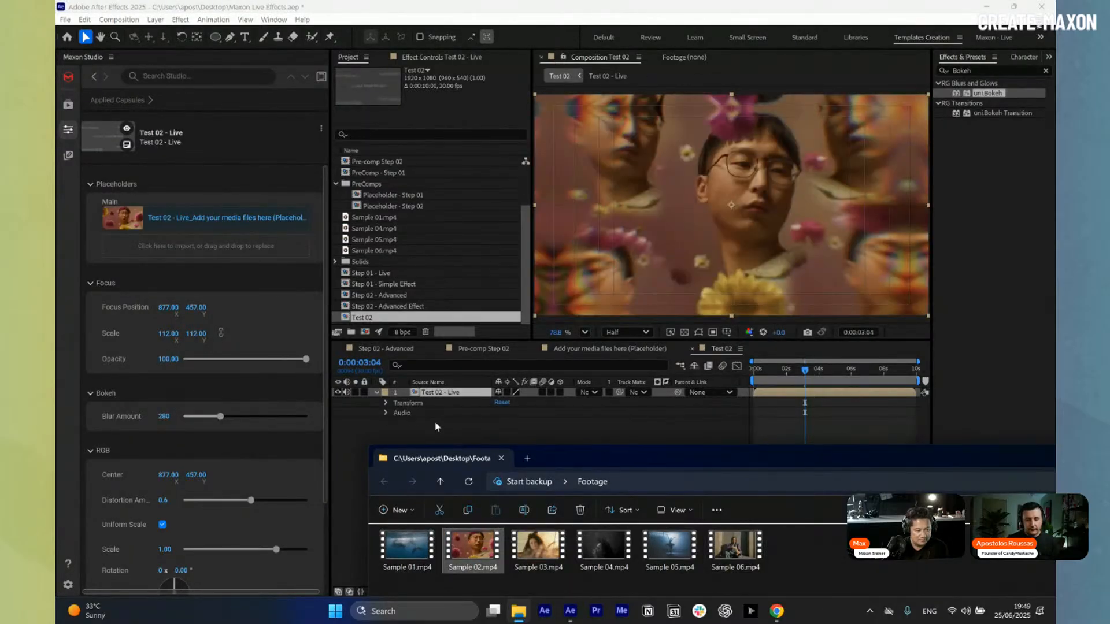
- Play back the Test 02 composition with its new footage and collapse the capsule layer's properties
click(467, 431)
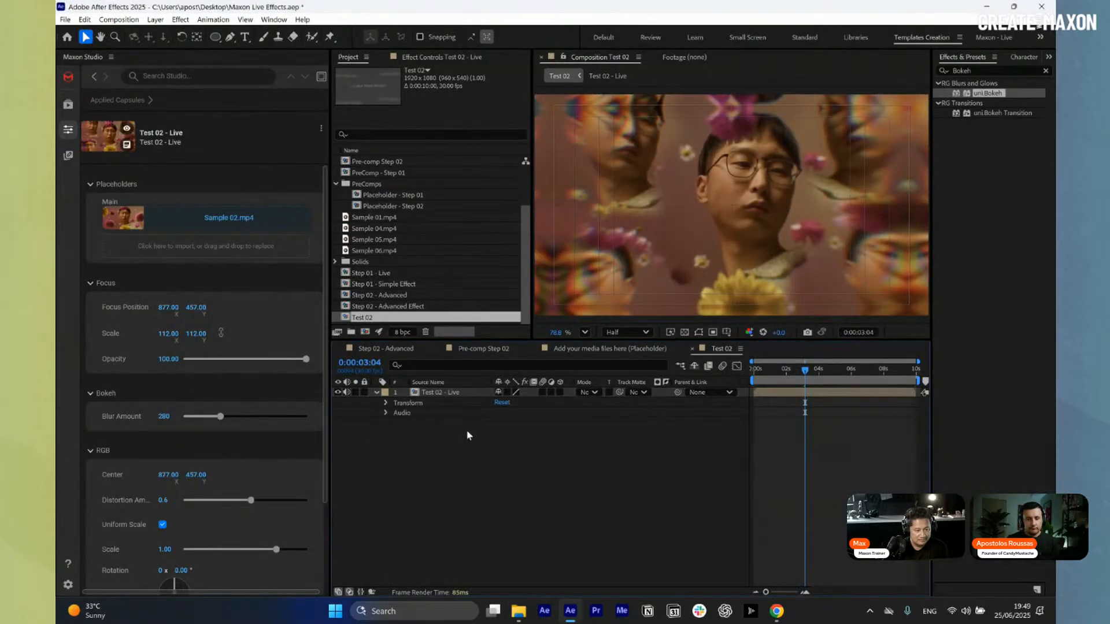
key(space)
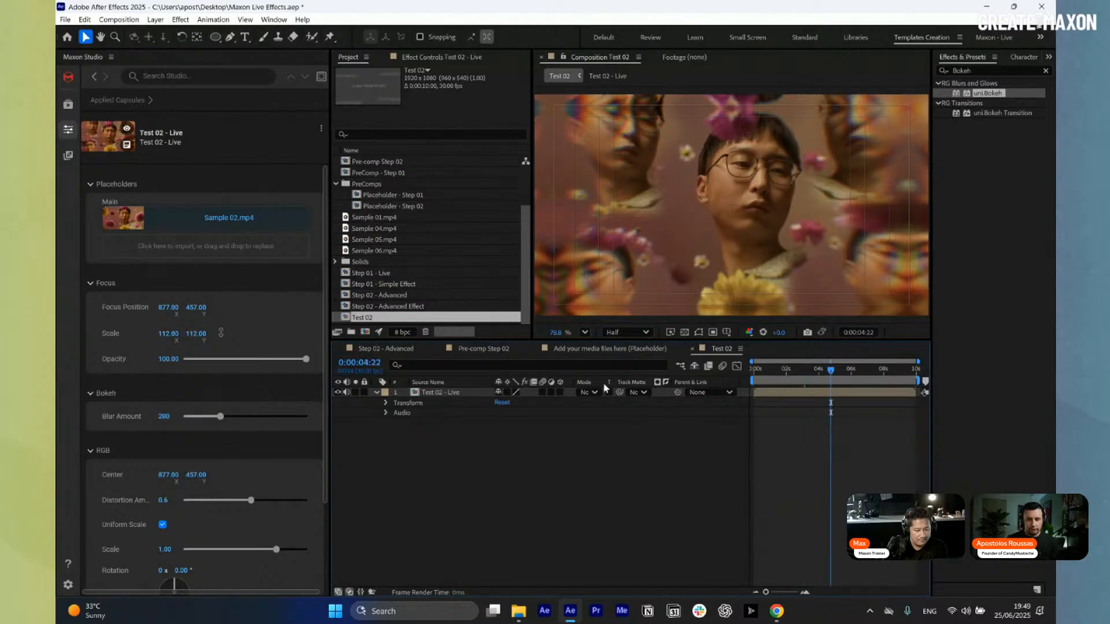
click(376, 392)
- Set the capsule's Focus Position to 868, 518, its Focus Scale to 132 and the Bokeh Blur Amount to 344
drag(168, 307, 193, 307)
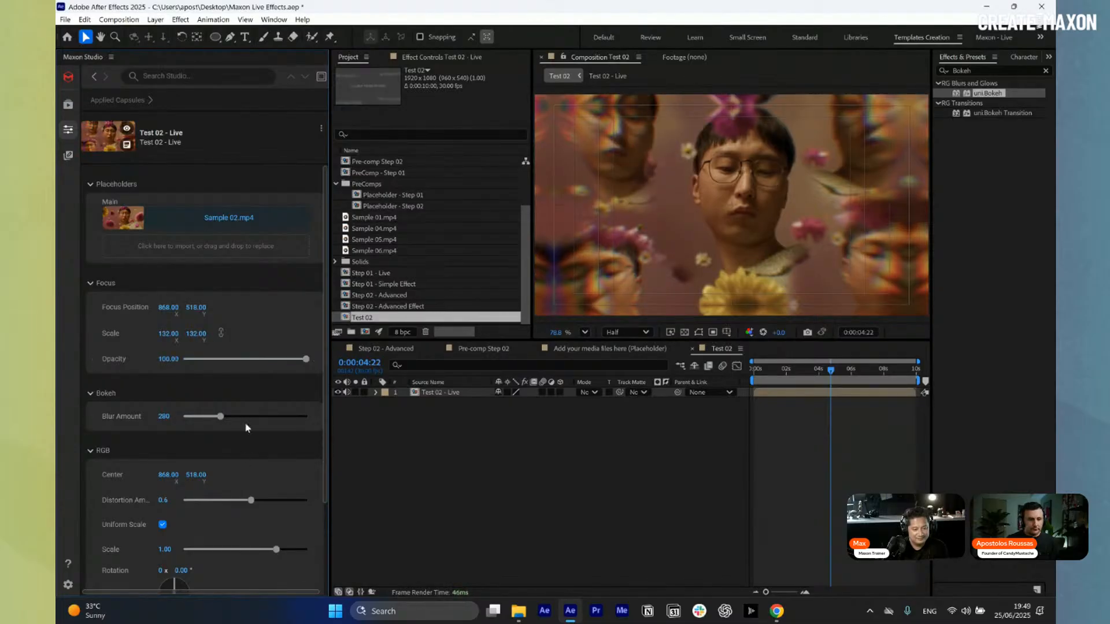
drag(222, 419, 228, 419)
scroll(208, 462, down, 2)
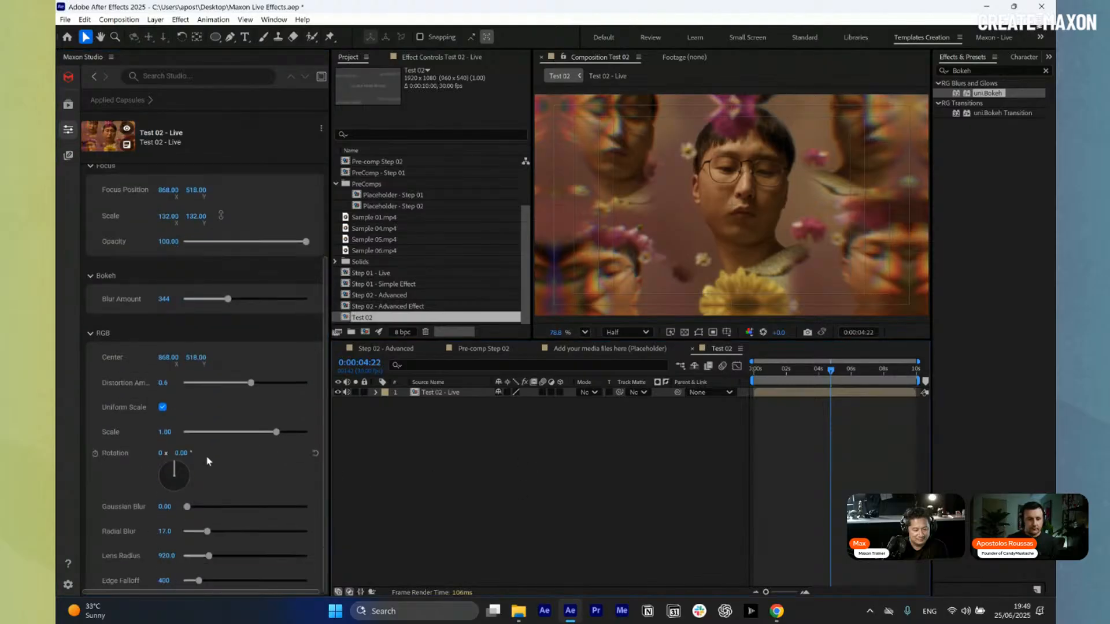
scroll(254, 410, up, 2)
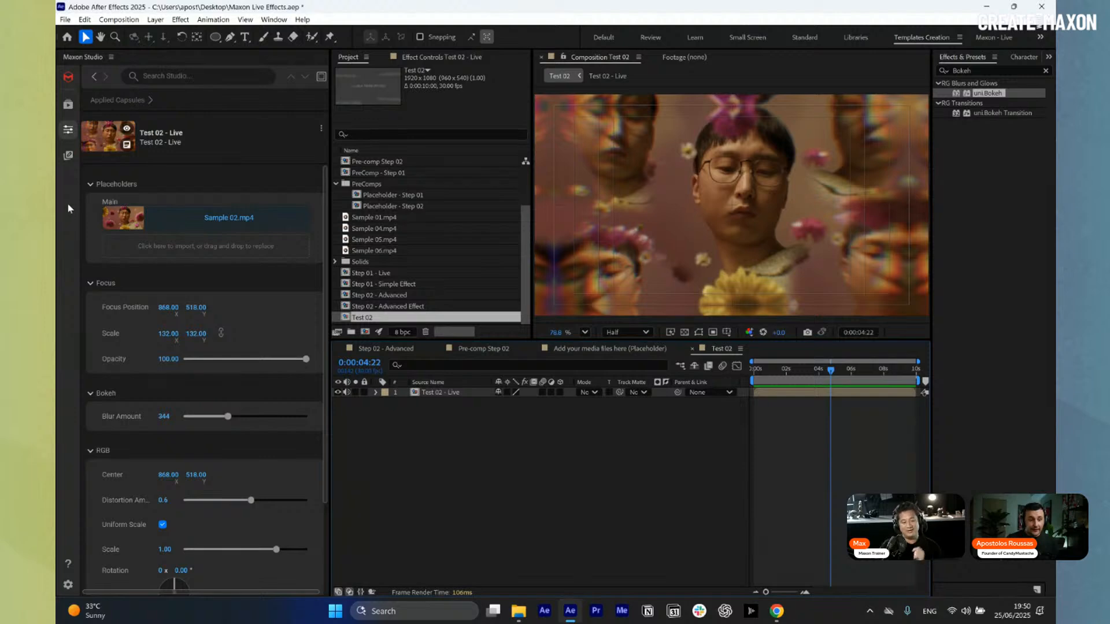
- Show the created Test 02 - Live capsule's file in Explorer, then return to the composition and play its preview
click(68, 161)
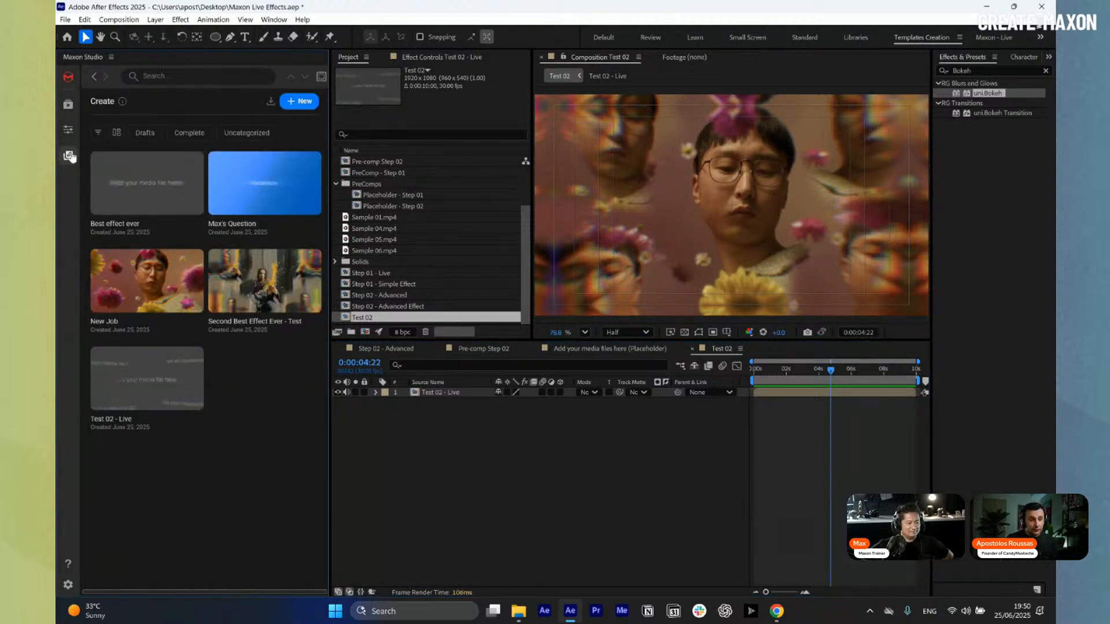
mouse_move(202, 362)
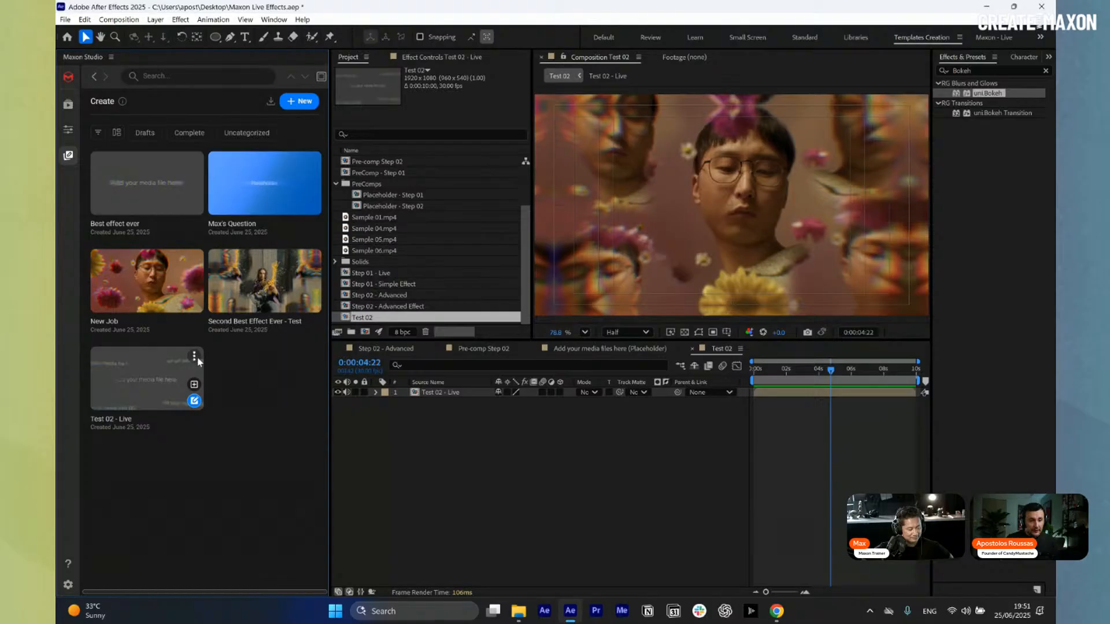
click(196, 357)
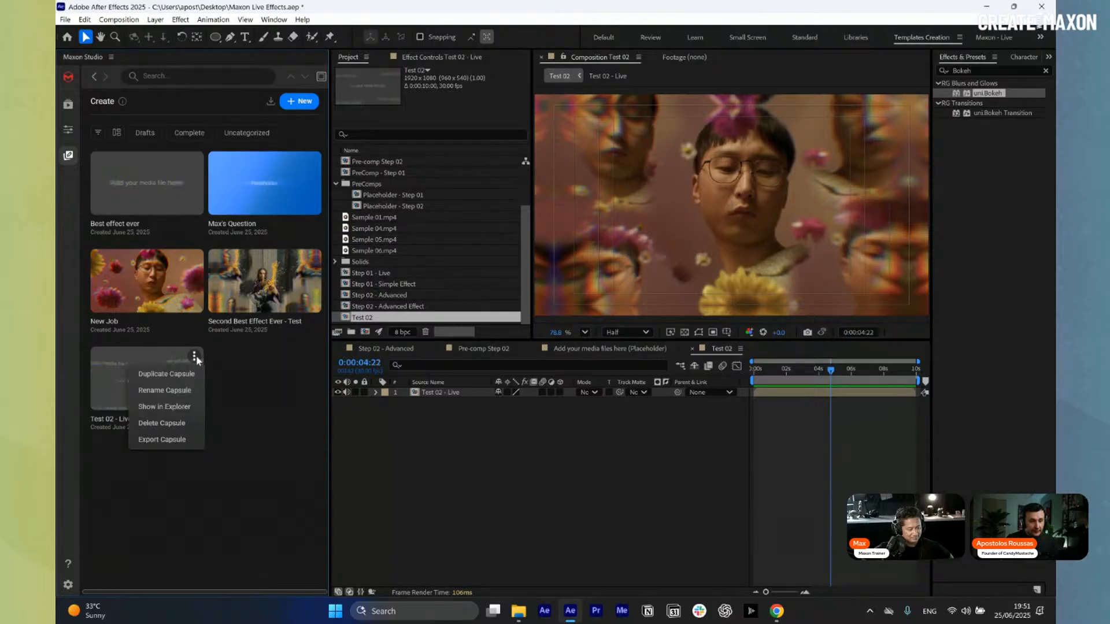
click(186, 408)
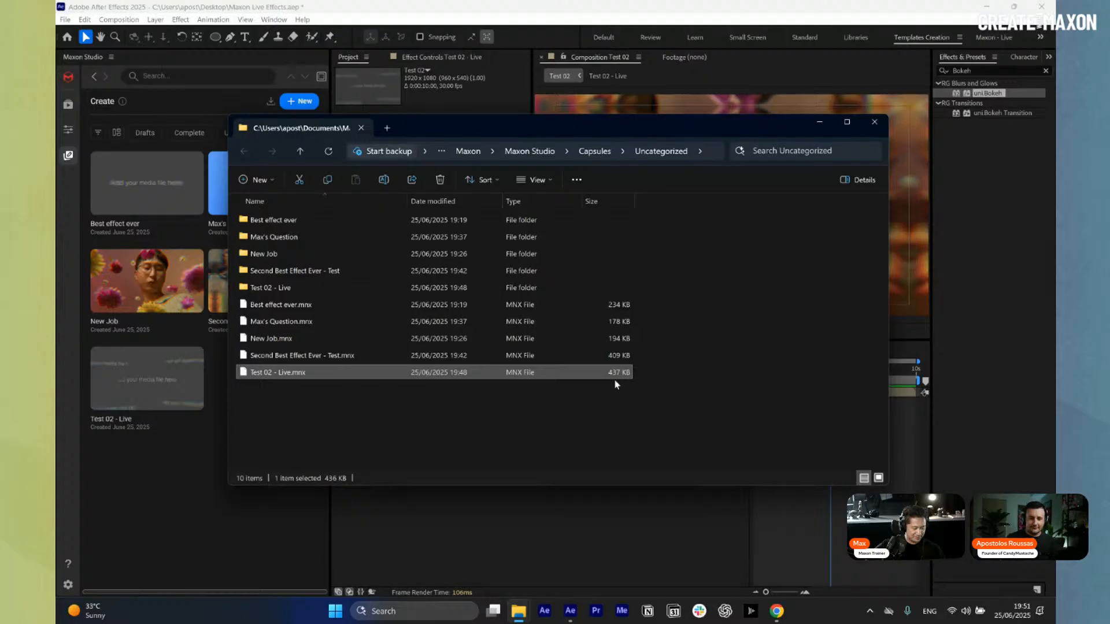
click(542, 512)
key(space)
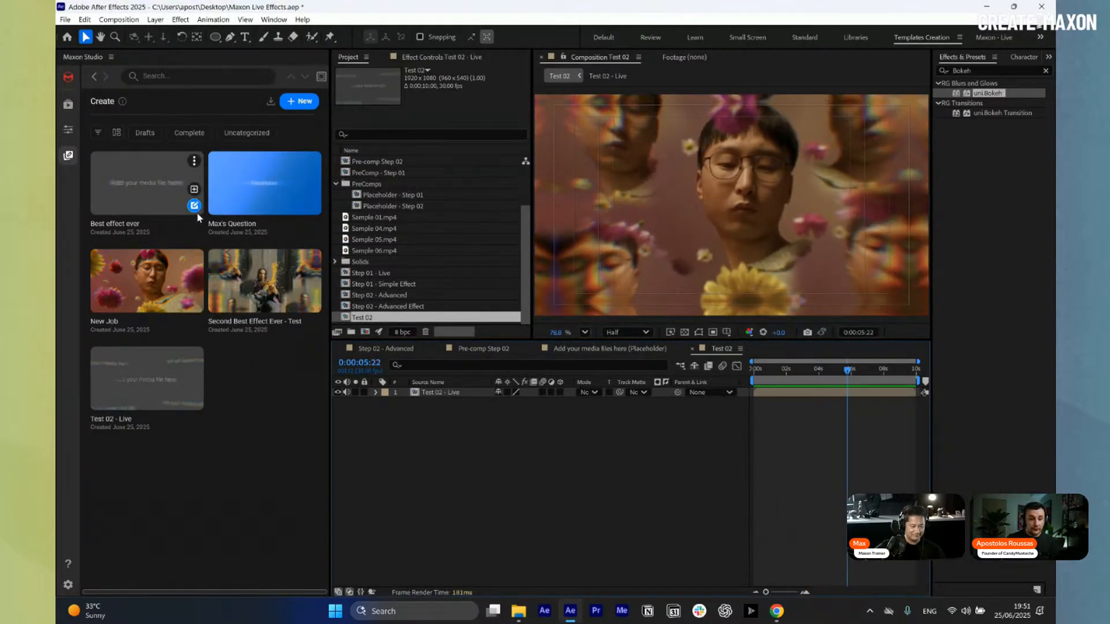
- Look at the Export Capsule option available for the Best effect ever capsule
click(194, 161)
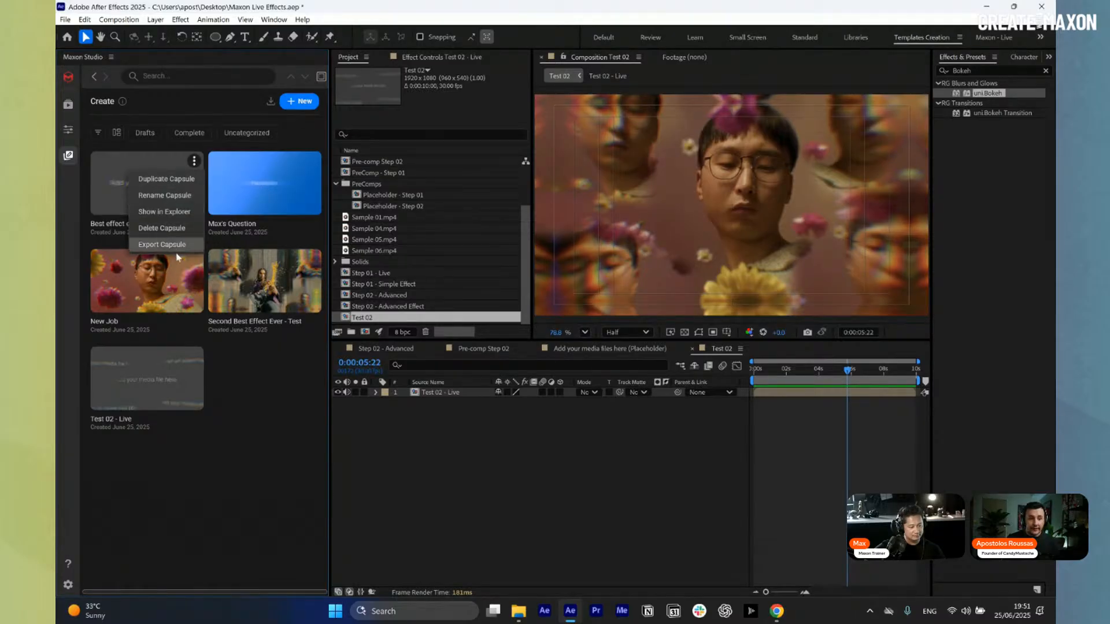
click(264, 501)
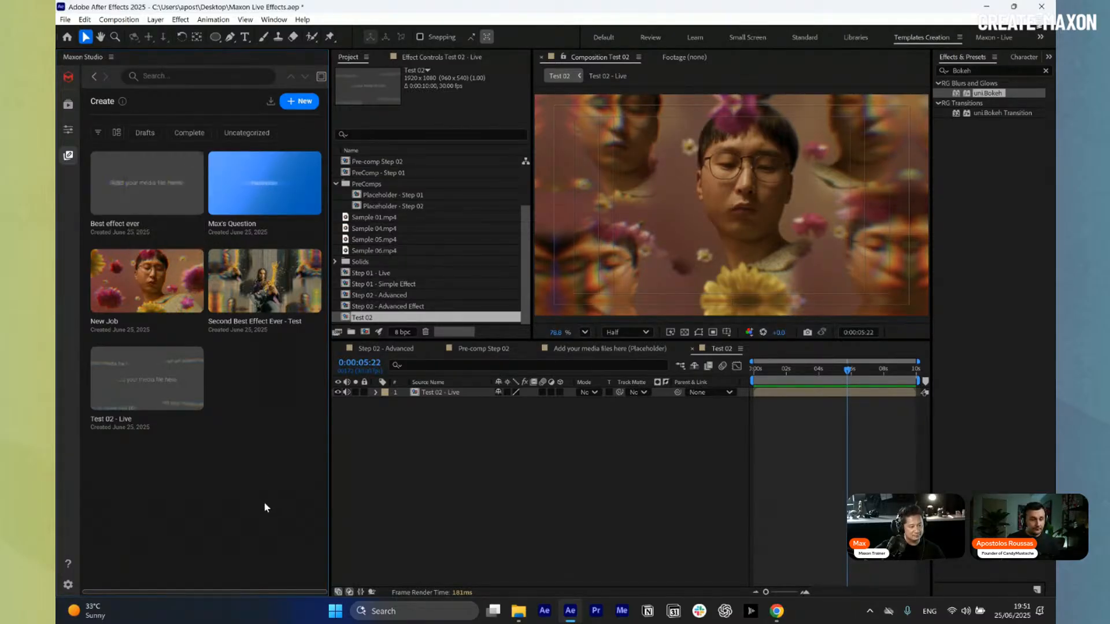
click(194, 161)
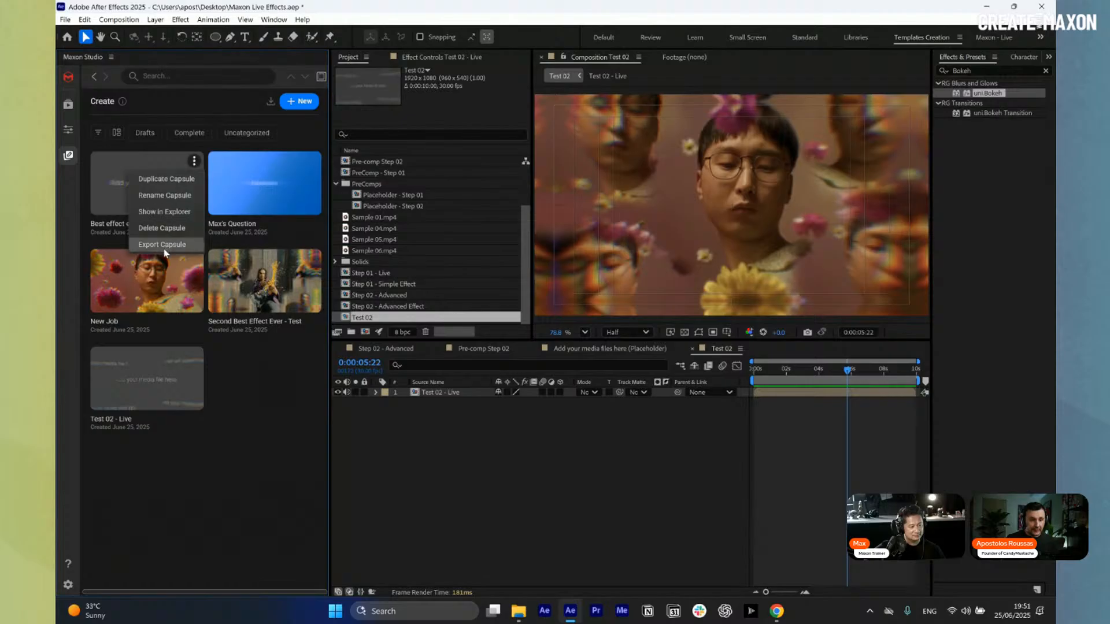
click(249, 513)
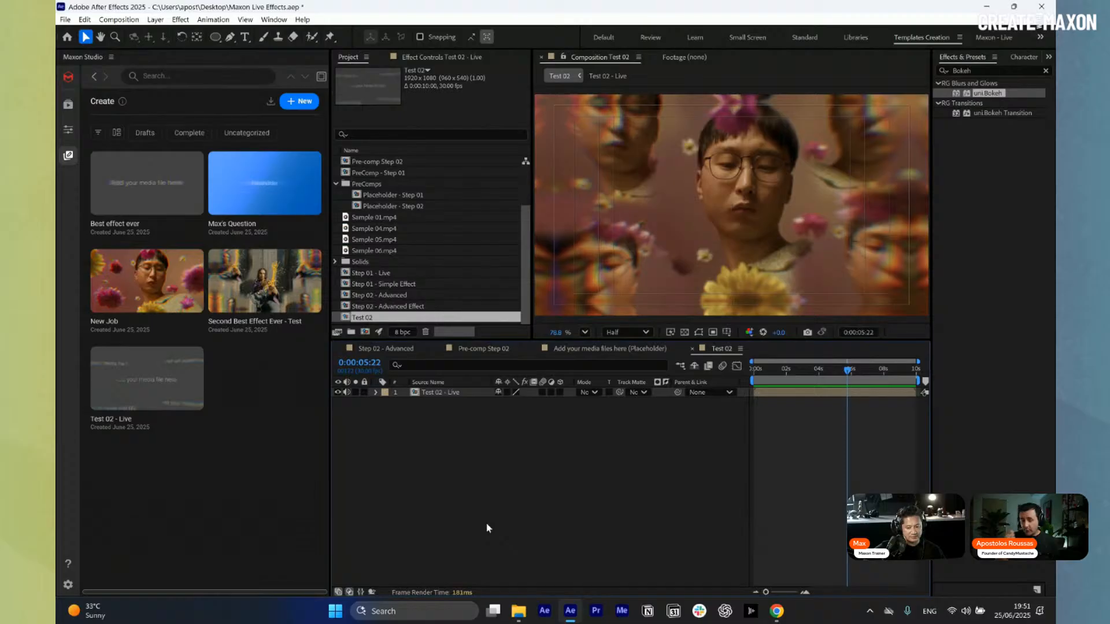
- Collapse the project's PreComps folder and bring up the Maxon Studio library with all capsules, closing any capsule details
click(335, 186)
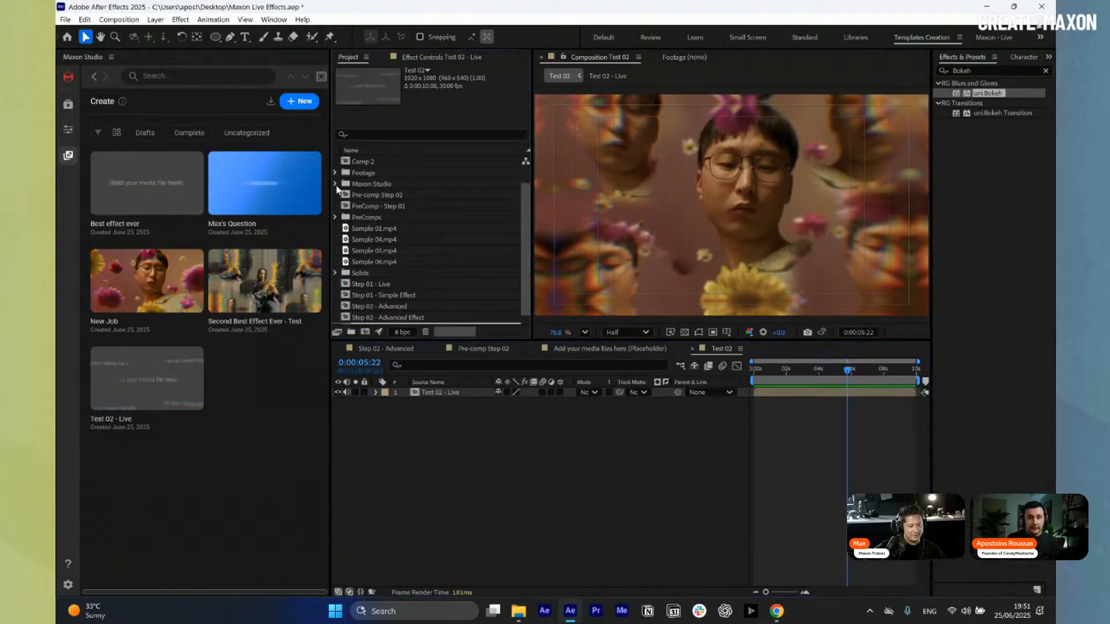
scroll(404, 260, up, 1)
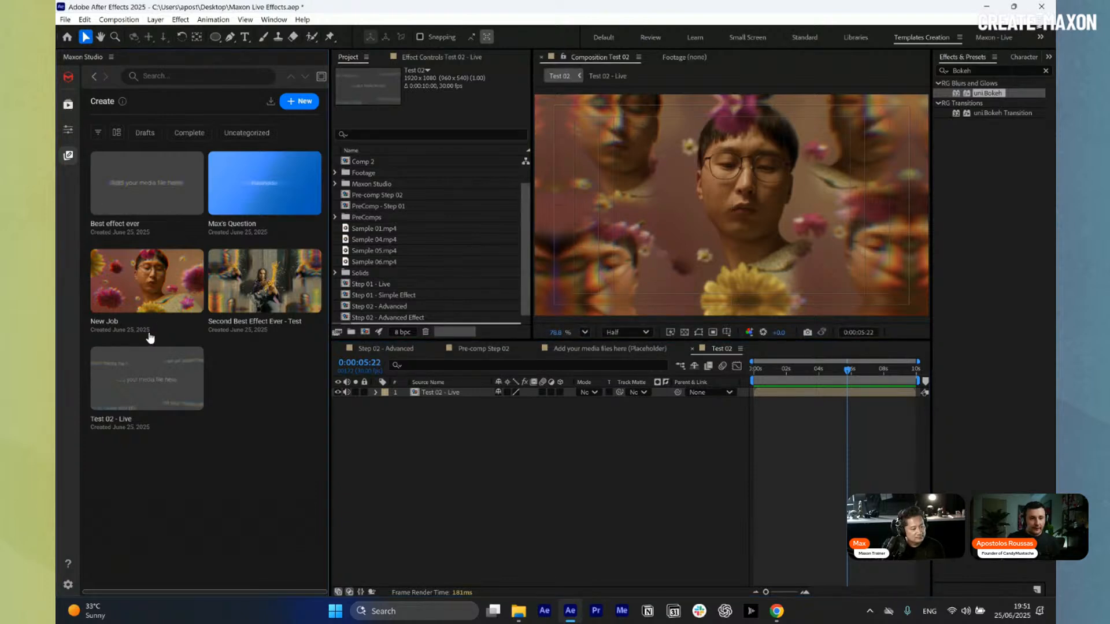
click(69, 107)
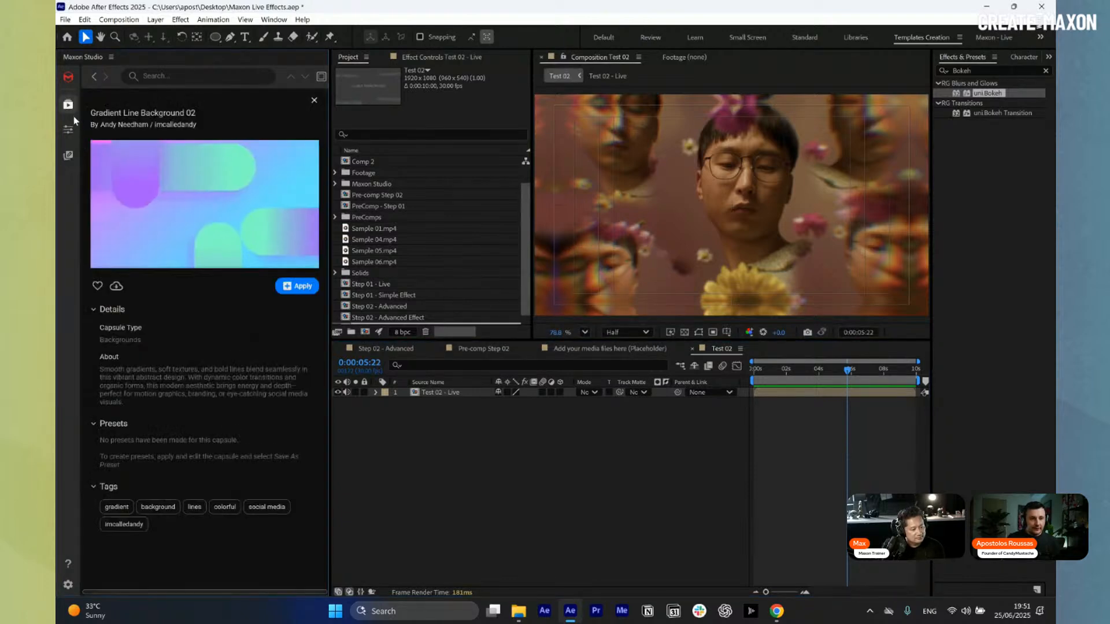
click(95, 76)
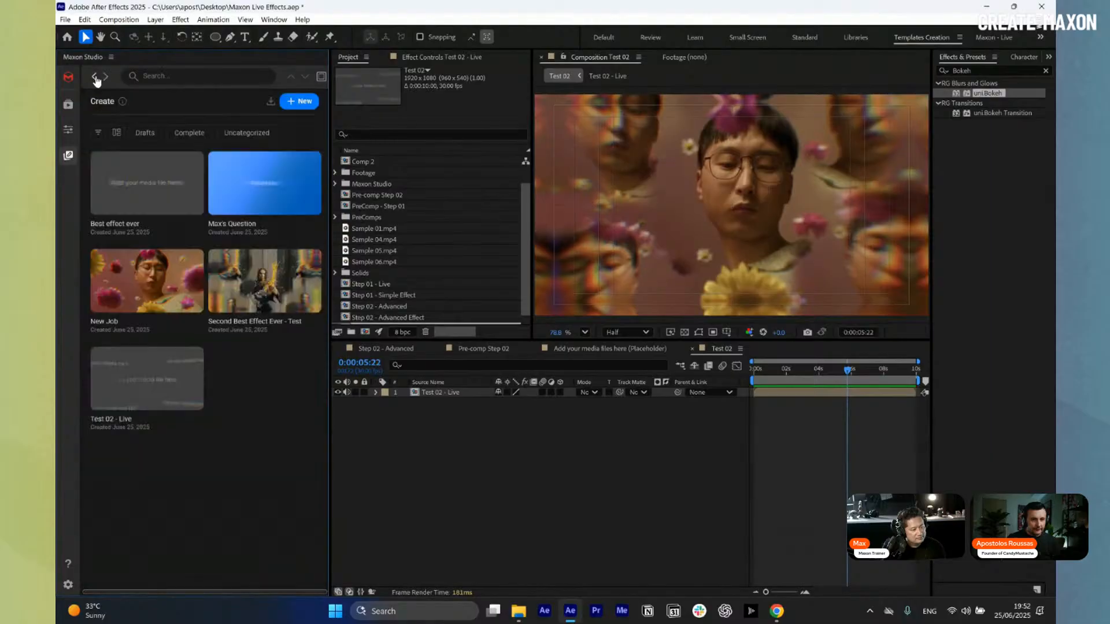
click(68, 106)
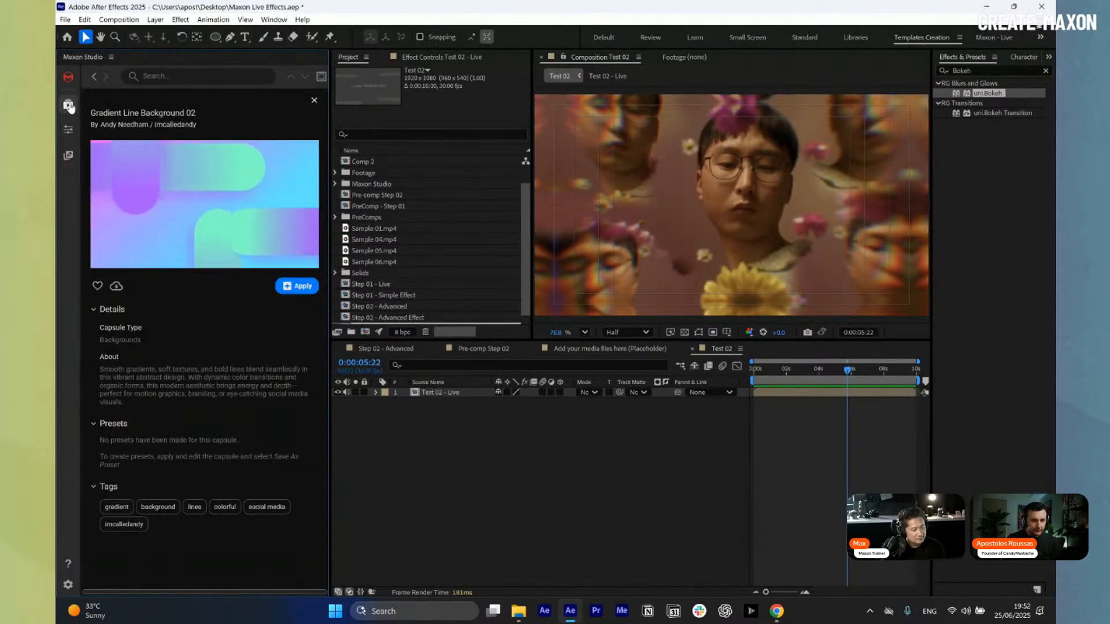
click(314, 101)
click(296, 251)
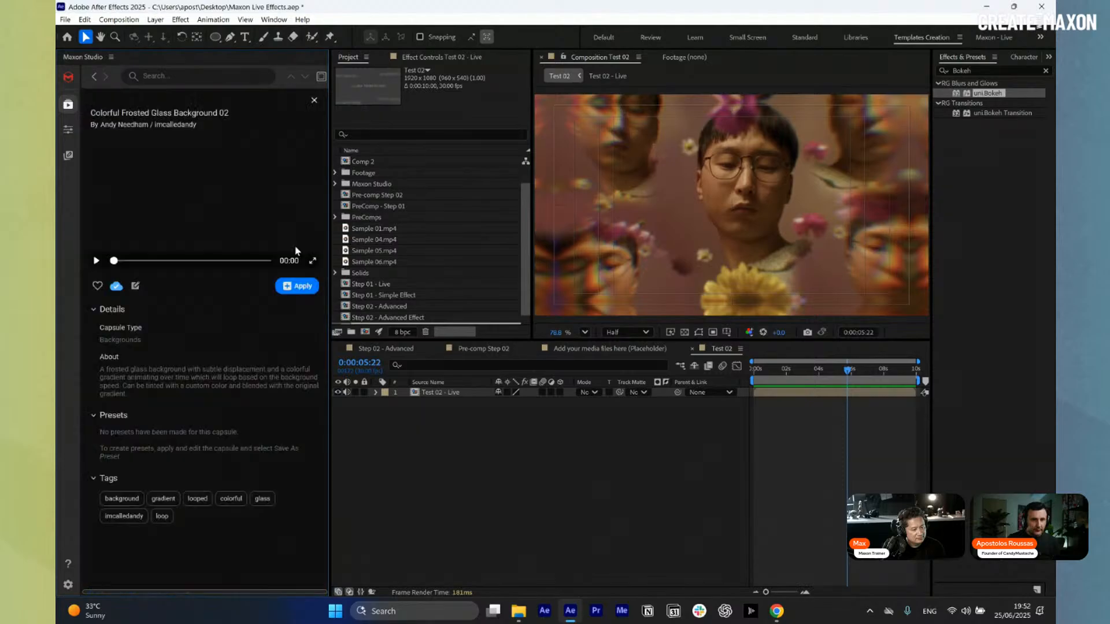
click(314, 101)
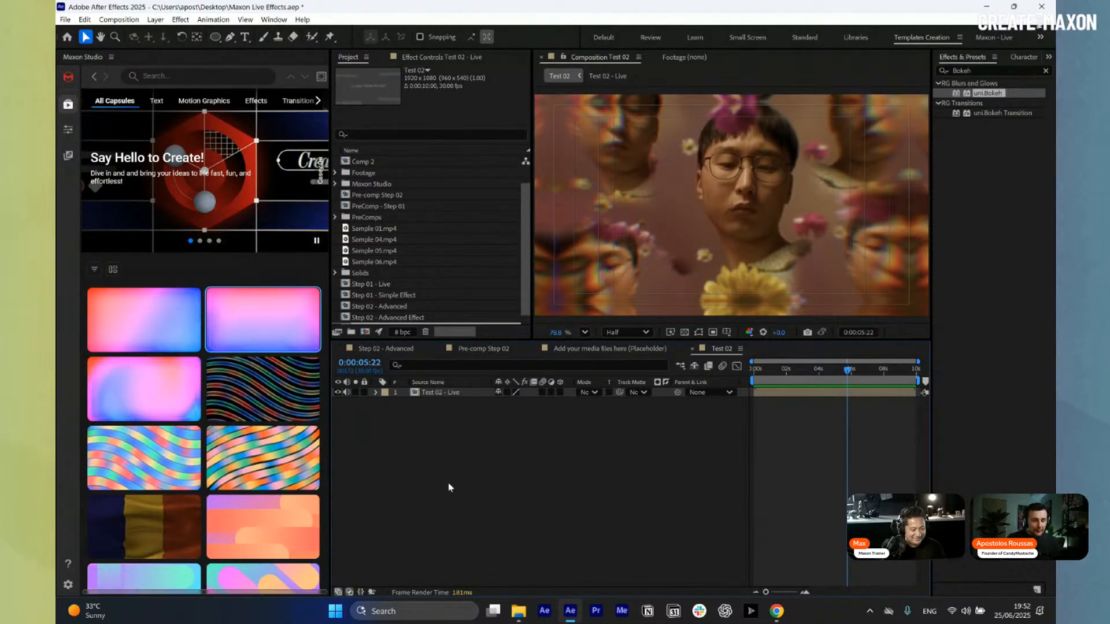
- Filter the capsule library to Vertical orientation and browse the matching capsules
click(113, 269)
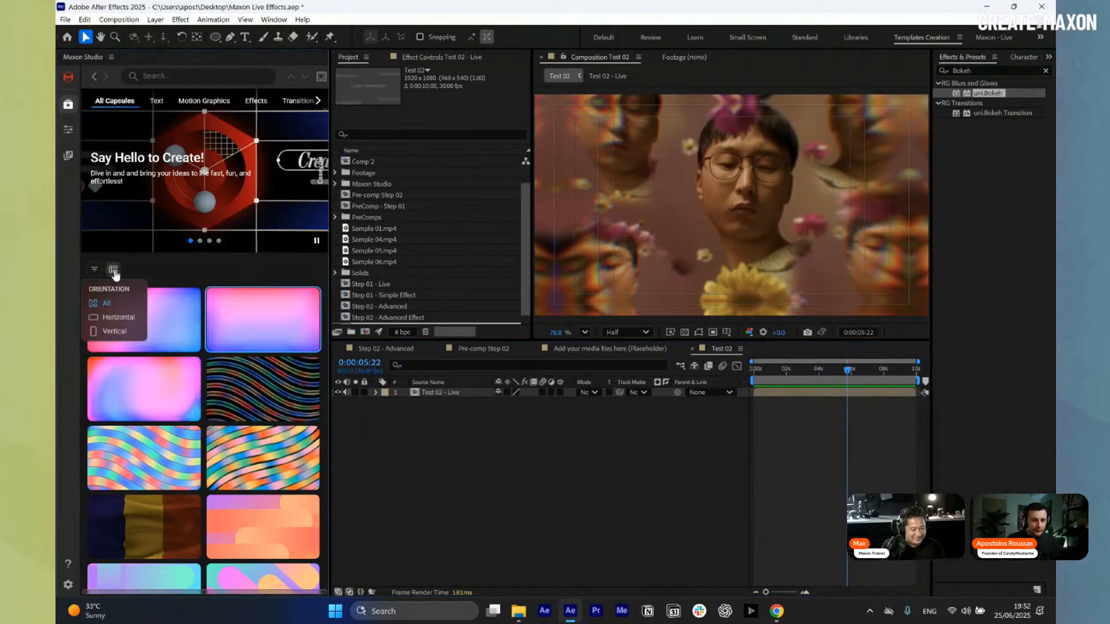
click(128, 332)
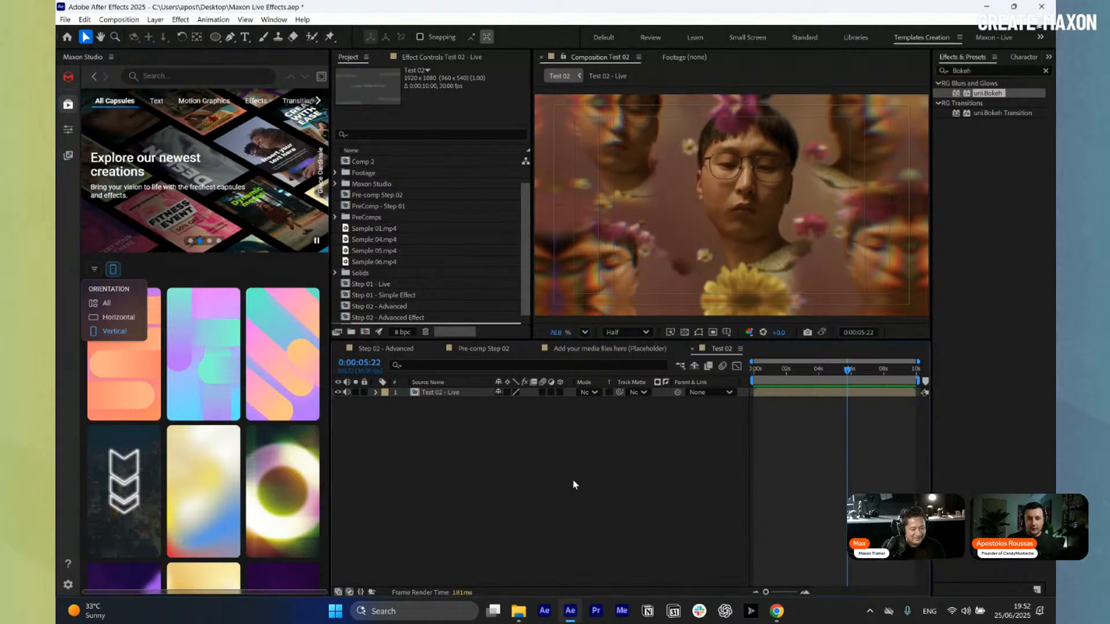
click(198, 266)
scroll(202, 399, down, 8)
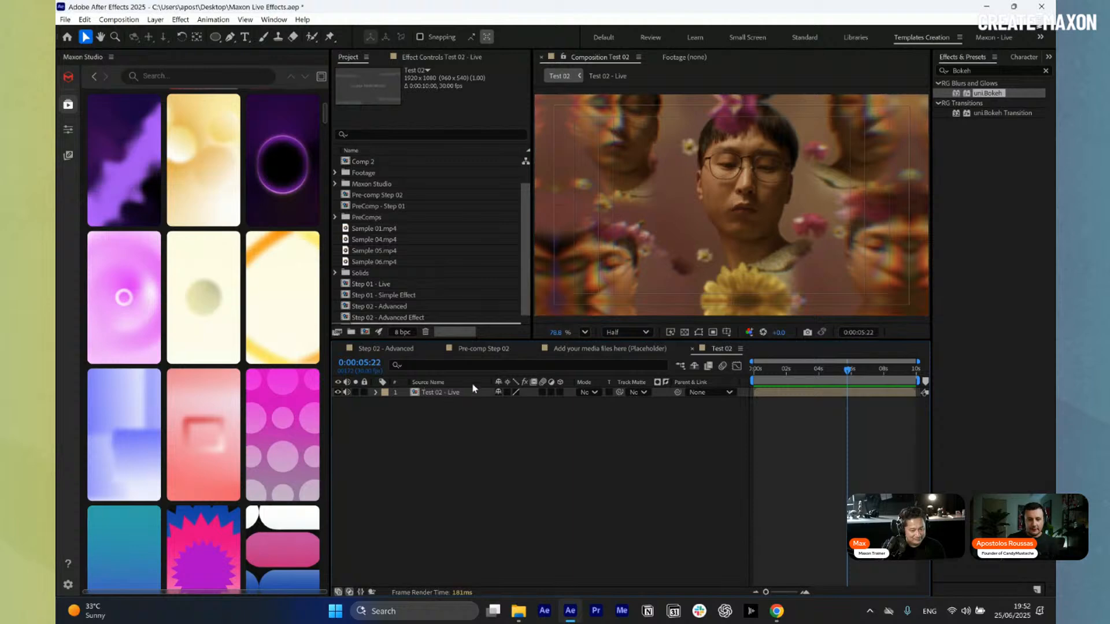
- Review the Pre-comp Step 02, Step 01 - Live, Step 02 - Advanced and Step 01 - Simple Effect compositions one after another
click(467, 349)
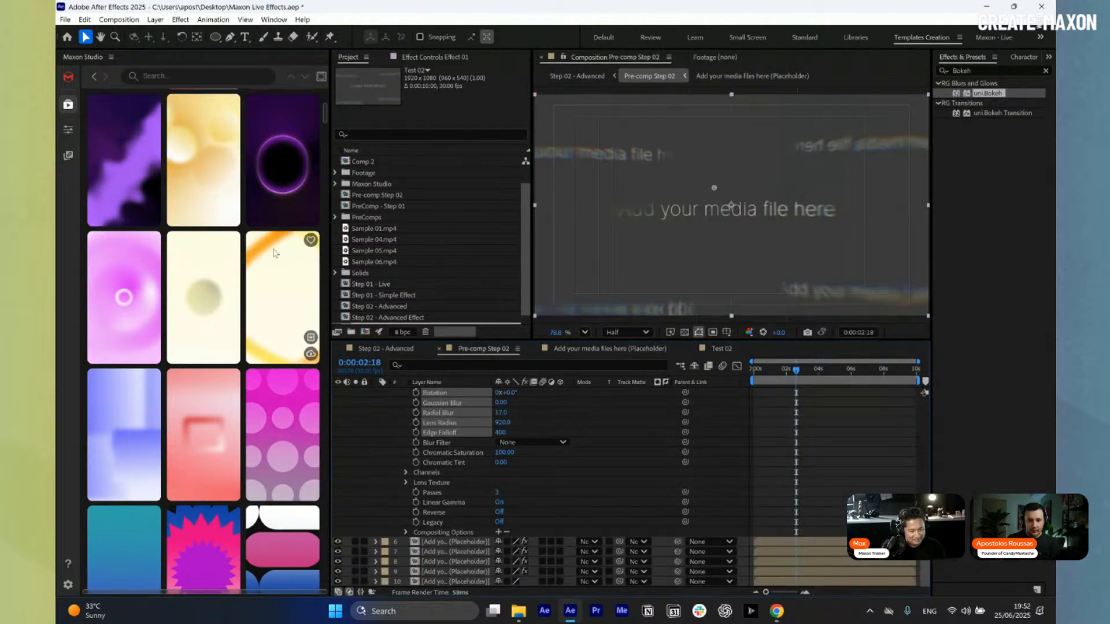
double_click(386, 286)
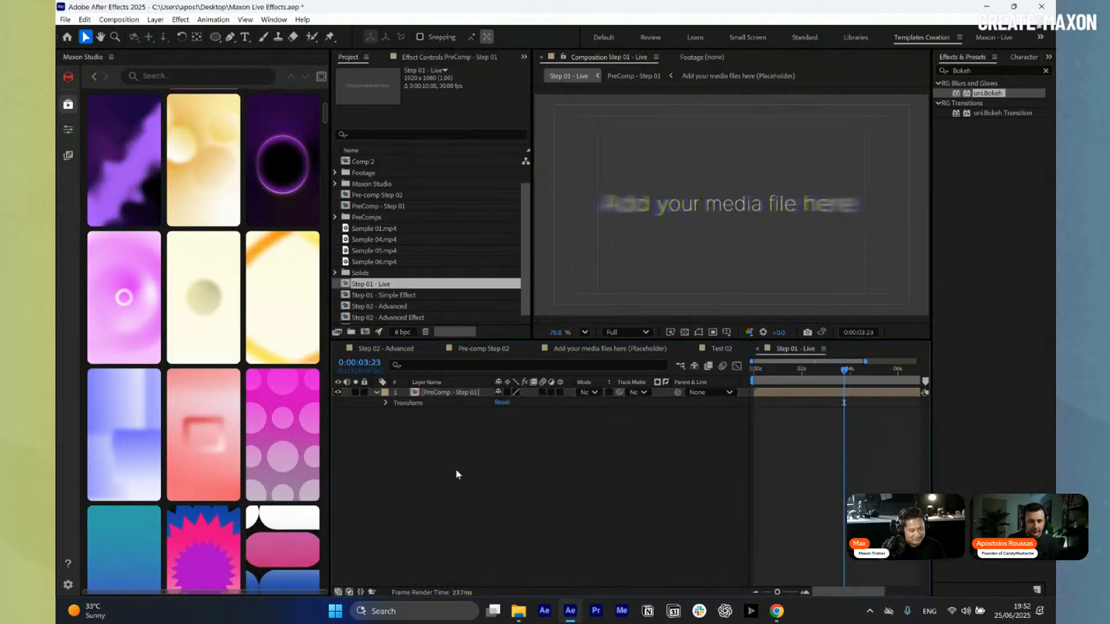
scroll(401, 295, down, 1)
double_click(404, 296)
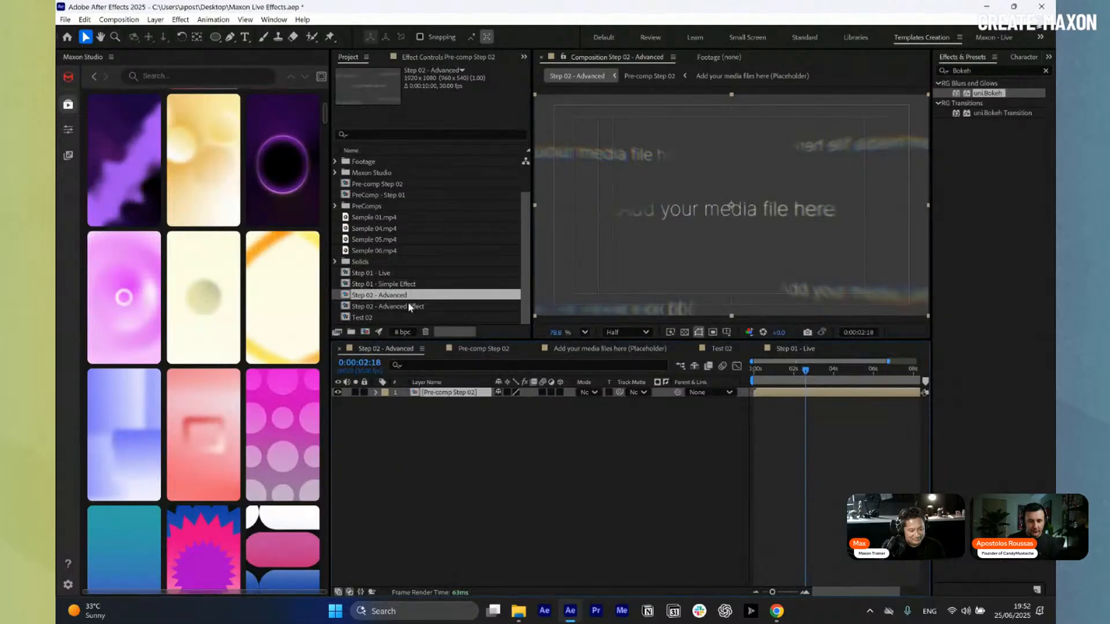
click(408, 286)
double_click(408, 284)
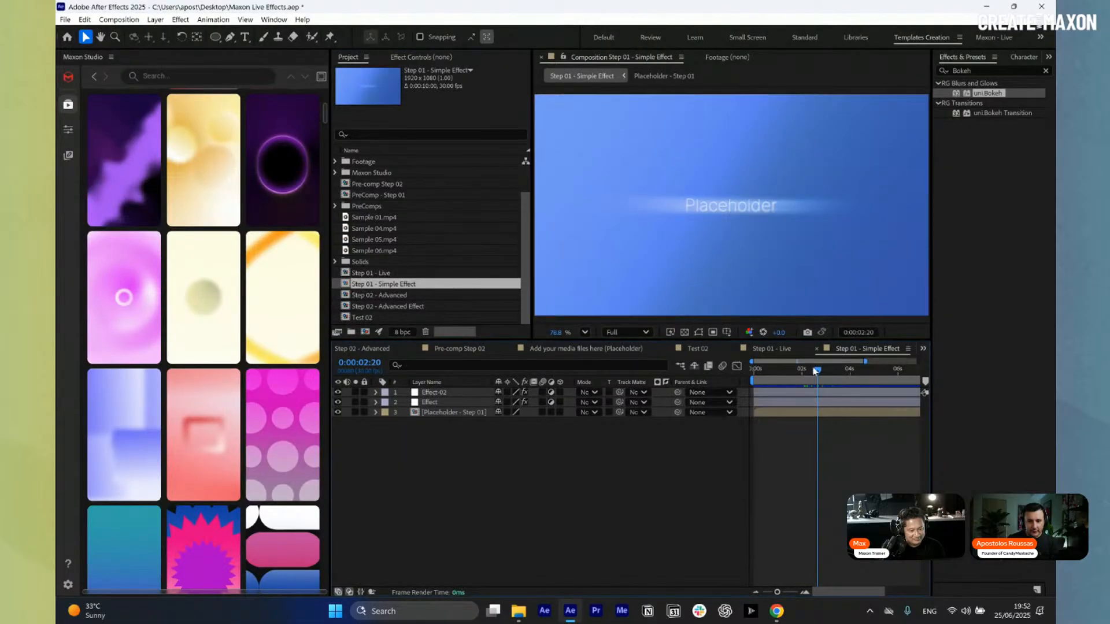
scroll(732, 264, down, 1)
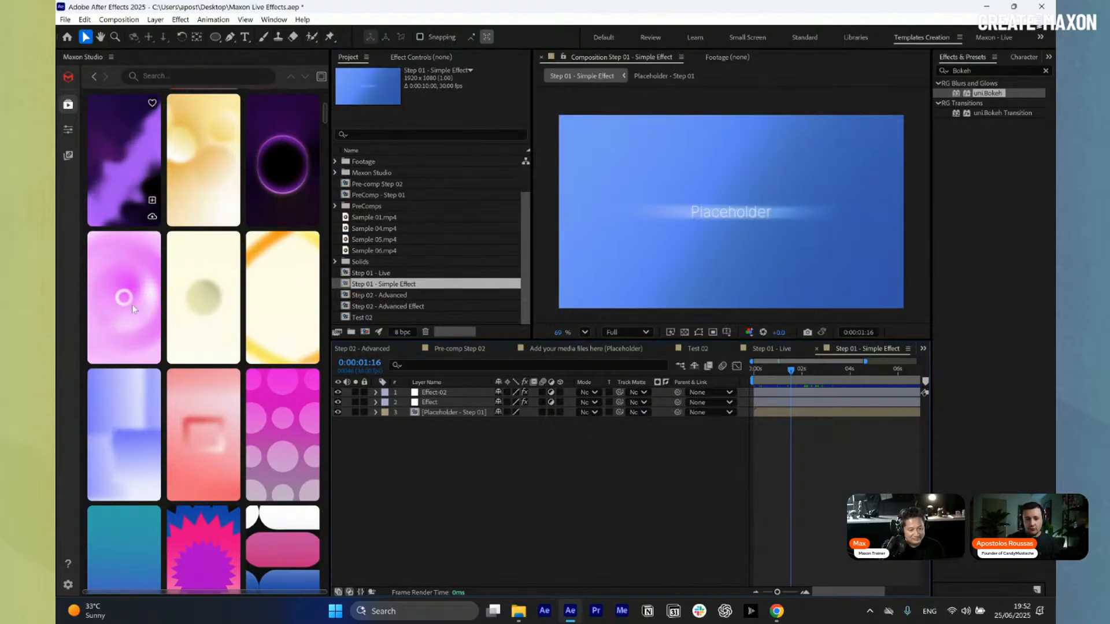
- Check the sizing choices offered for applying capsules, keeping Original Size
mouse_move(169, 379)
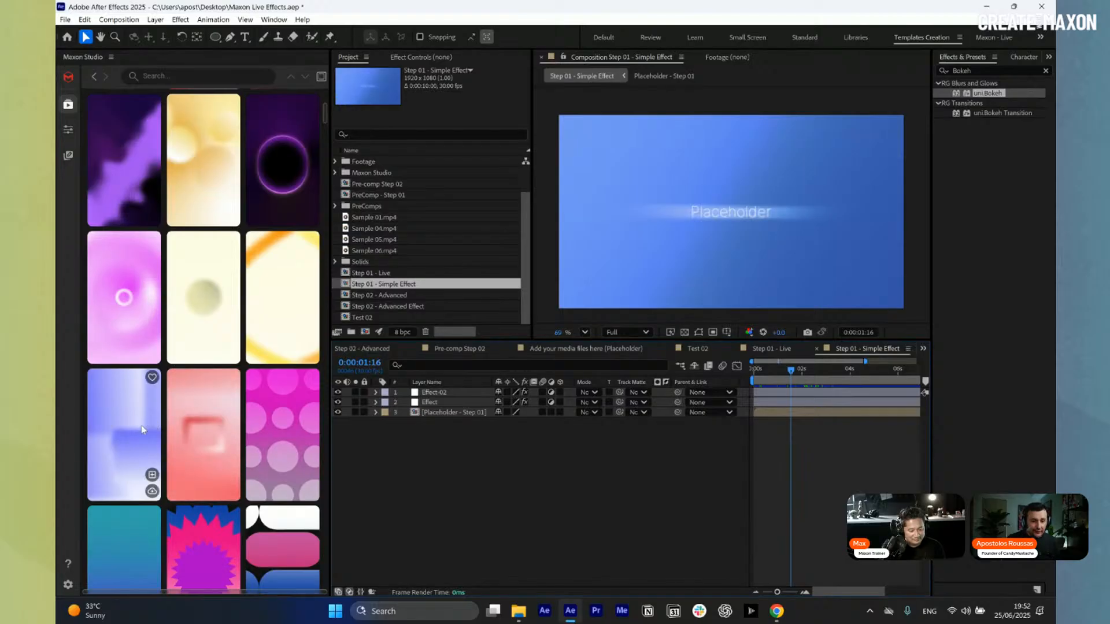
click(322, 78)
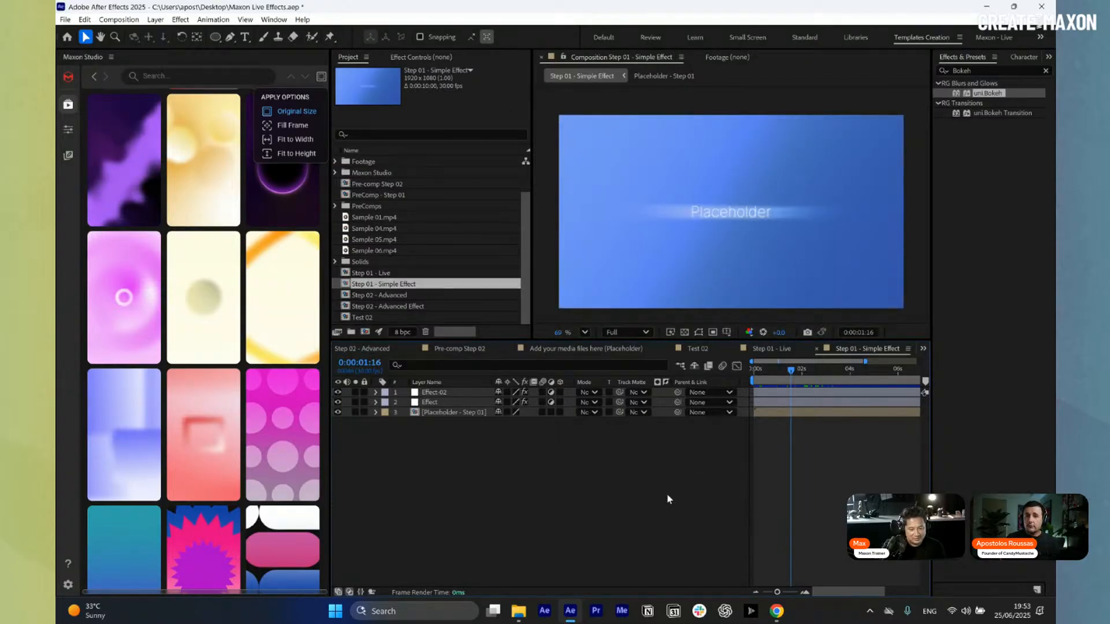
click(320, 77)
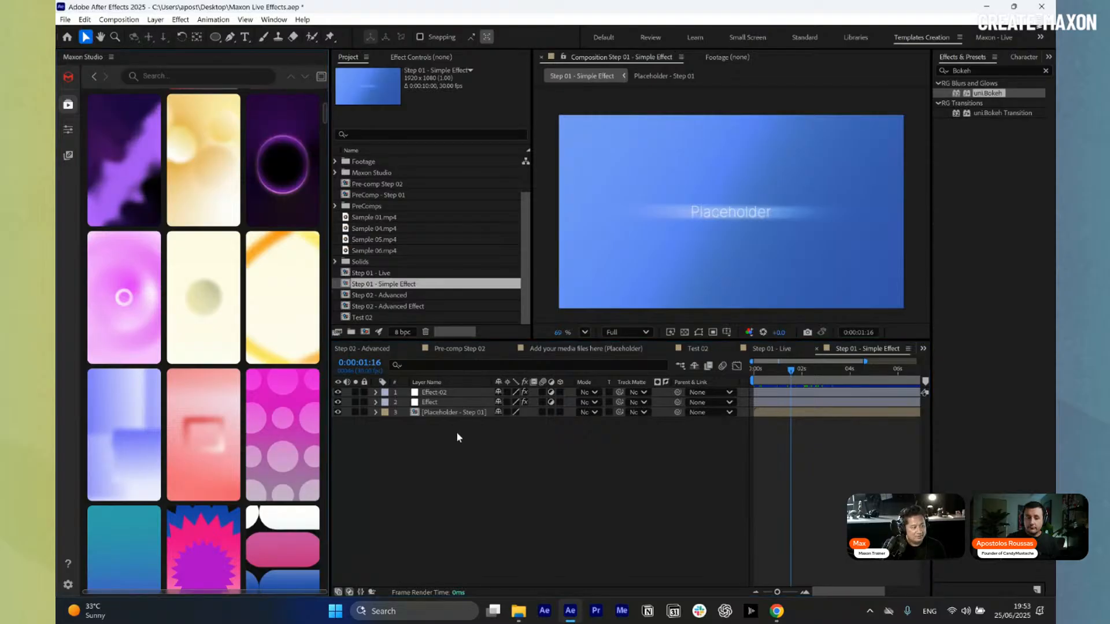
- Create a 1920 x 1080 landscape composition at 30 fps with a duration of 10 seconds, keeping the default name
mouse_move(312, 410)
scroll(312, 410, down, 3)
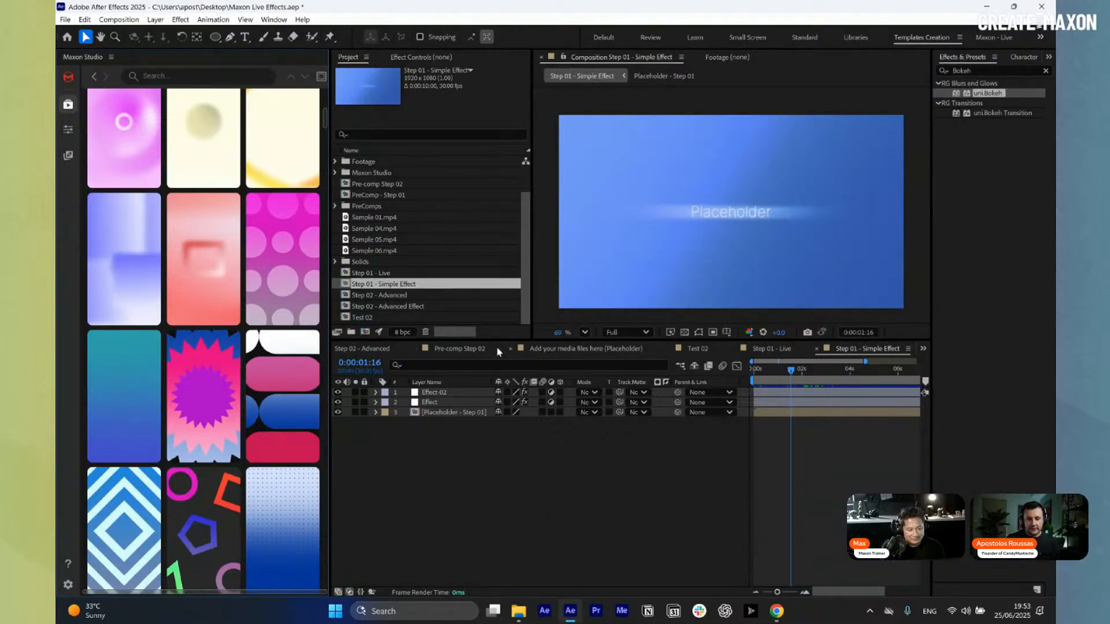
click(378, 333)
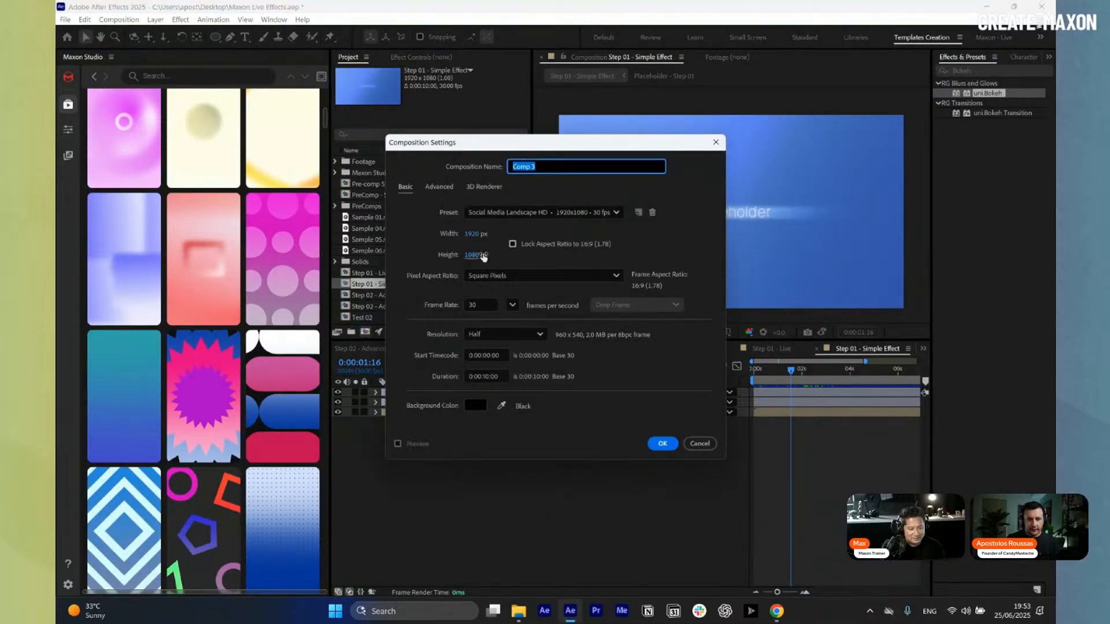
click(663, 444)
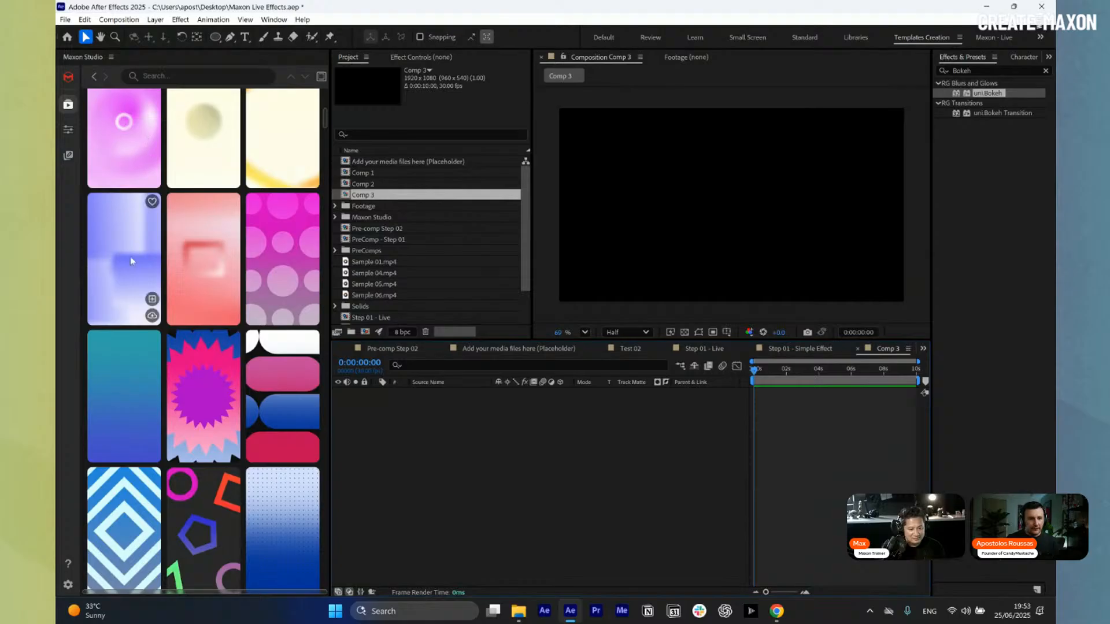
- Try the Background 06 capsule in Comp 3 with Fit to Height sizing, and delete its layer
scroll(131, 258, up, 3)
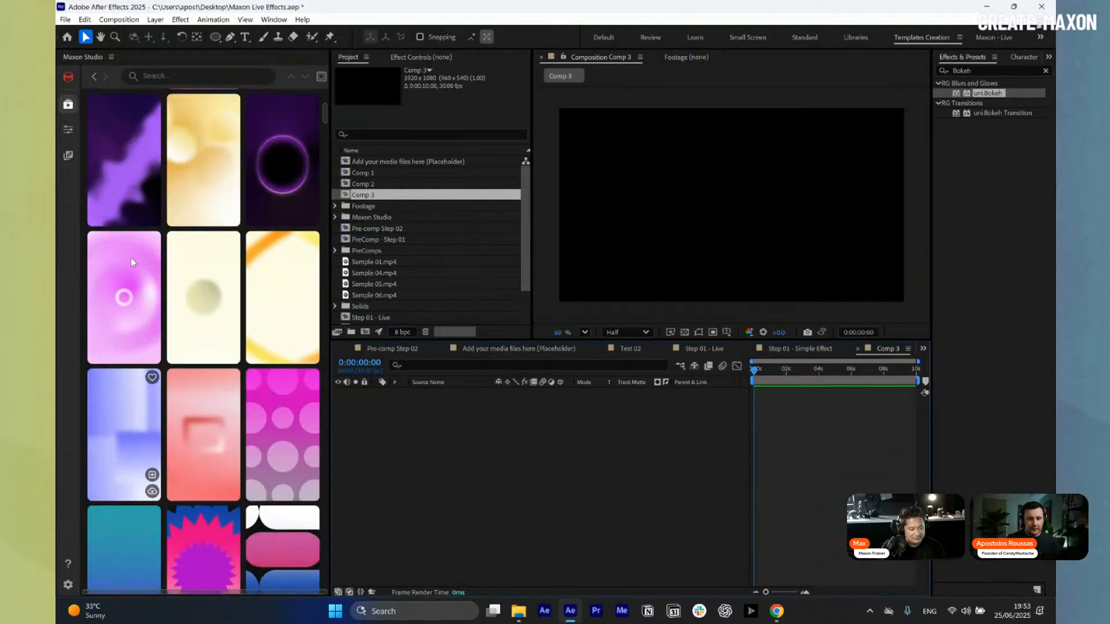
click(322, 75)
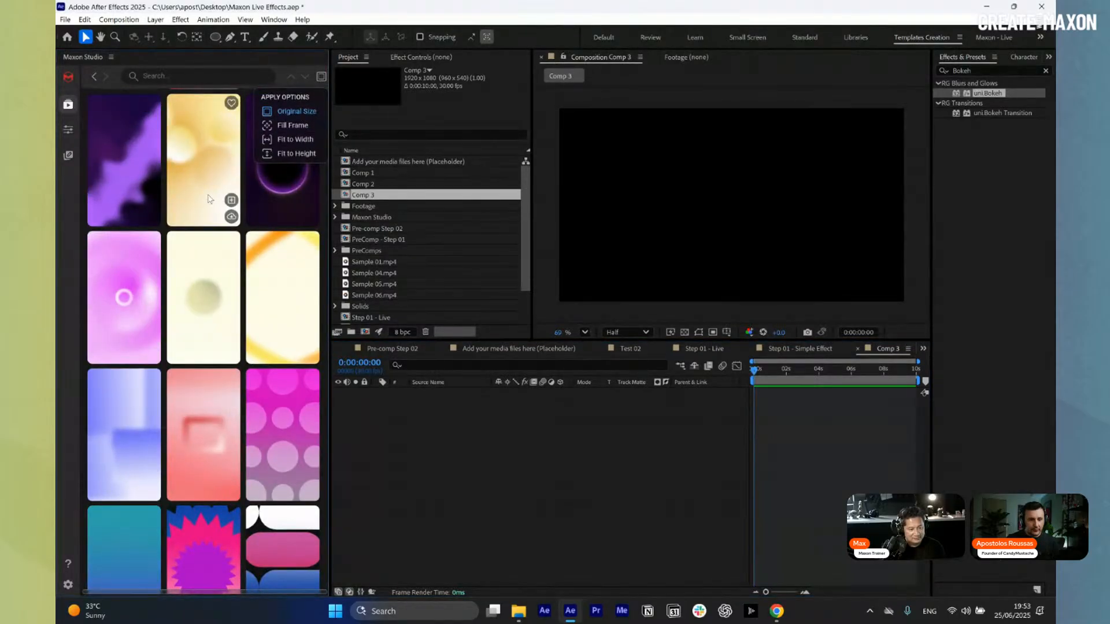
click(275, 154)
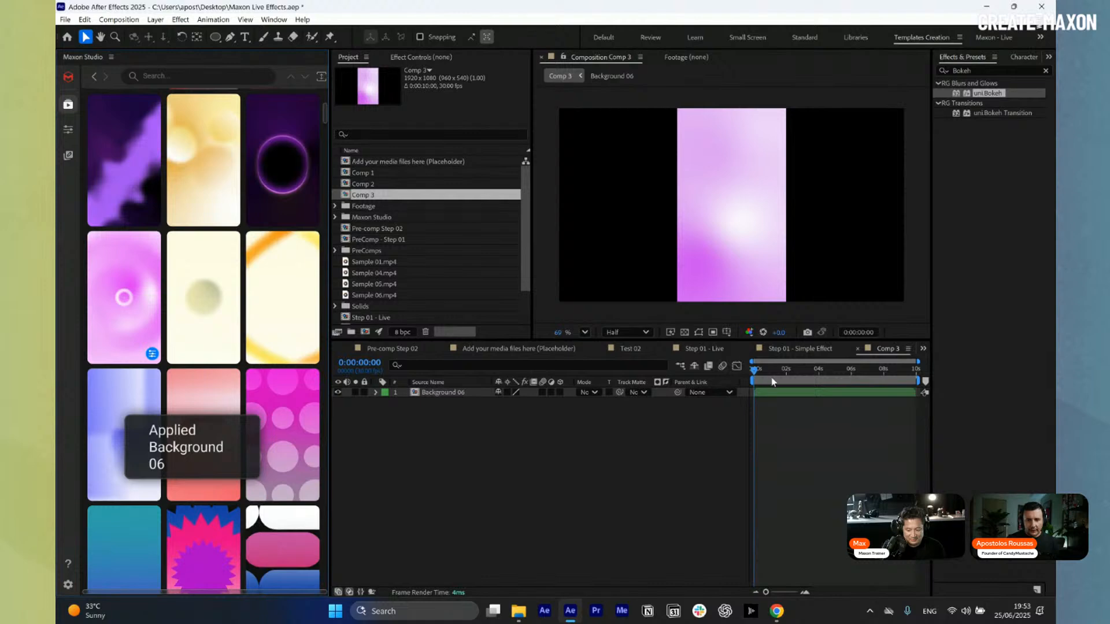
click(842, 368)
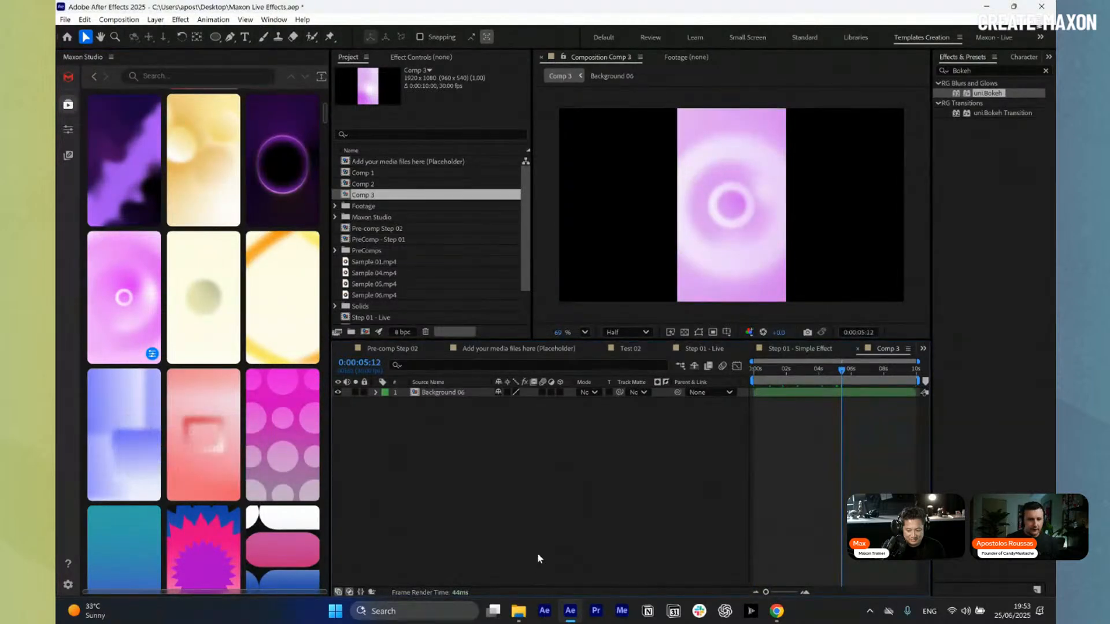
click(418, 394)
key(Delete)
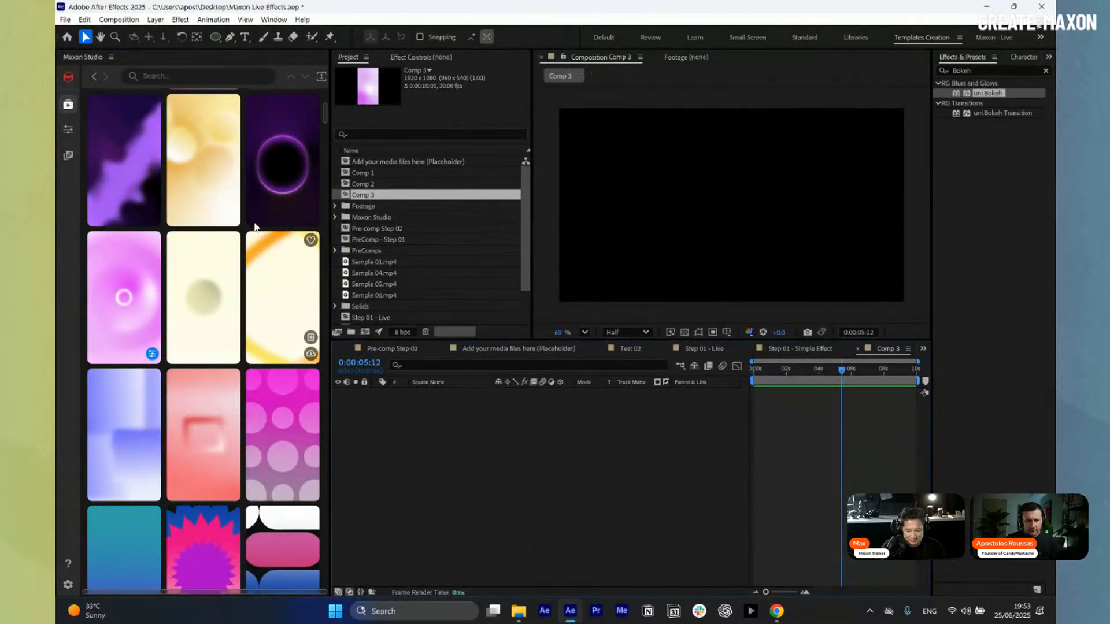
- Set the capsule apply option to Fill Frame and browse the vertical capsules
click(321, 76)
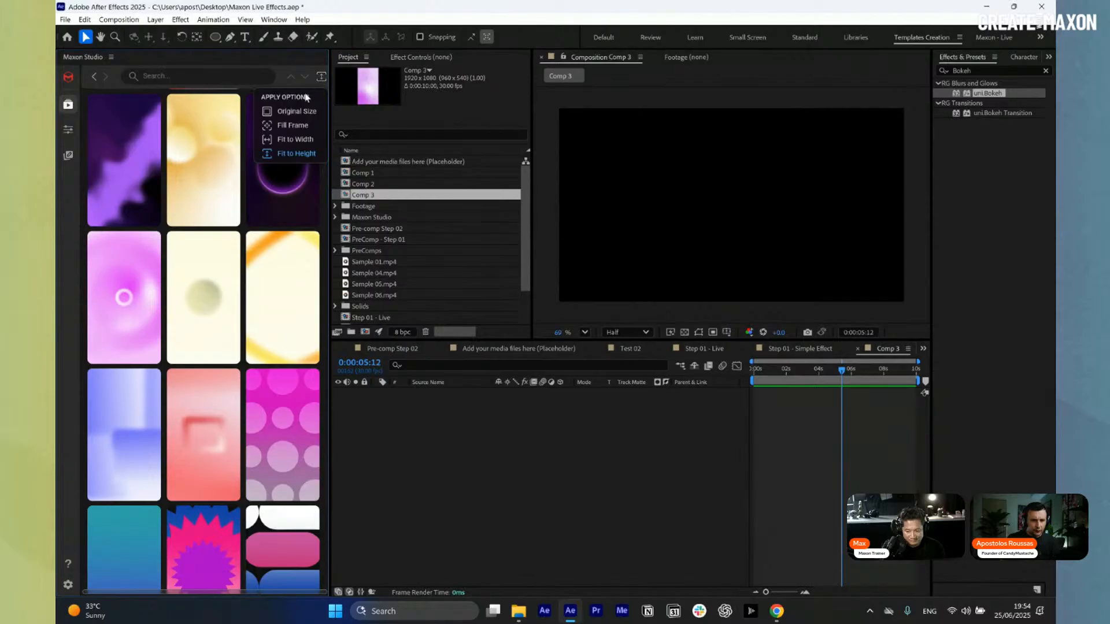
click(293, 125)
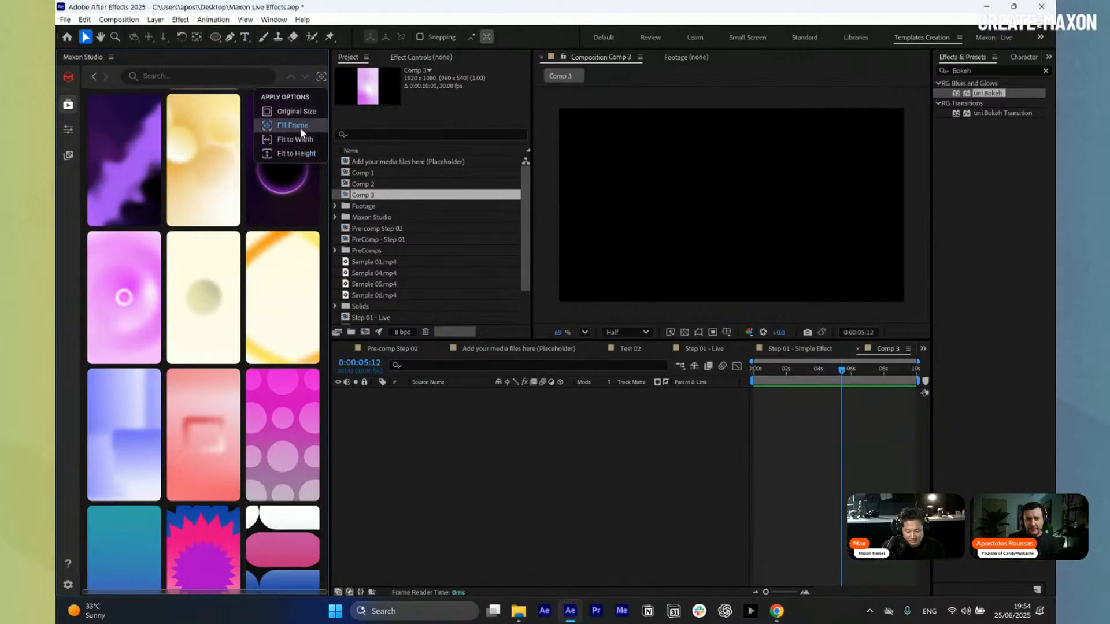
scroll(228, 366, down, 4)
scroll(228, 367, up, 1)
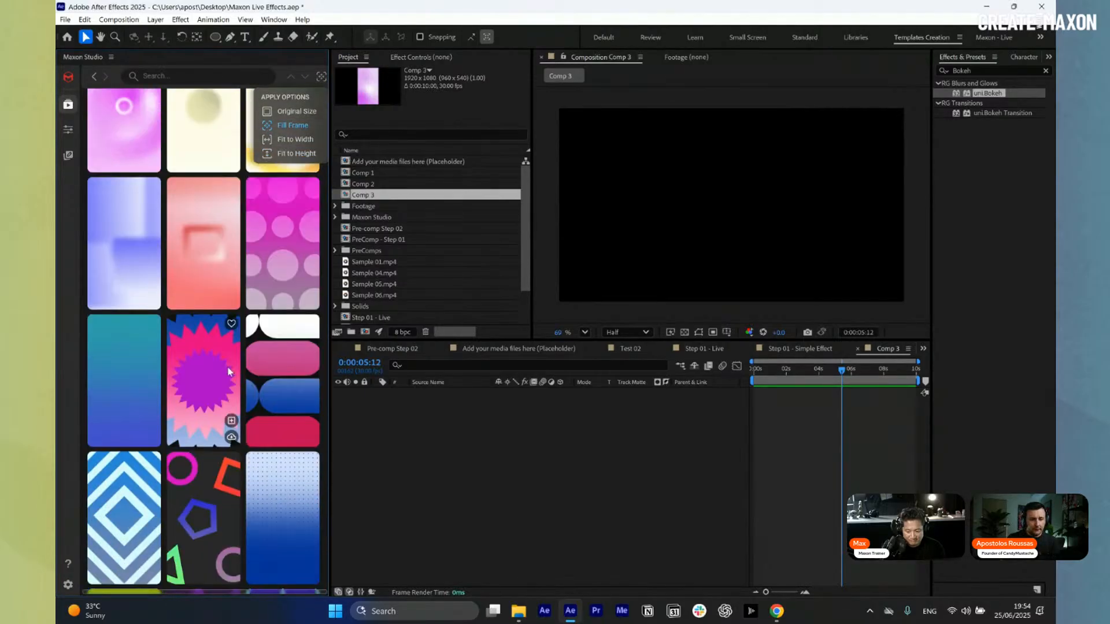
scroll(238, 306, down, 4)
scroll(245, 368, up, 5)
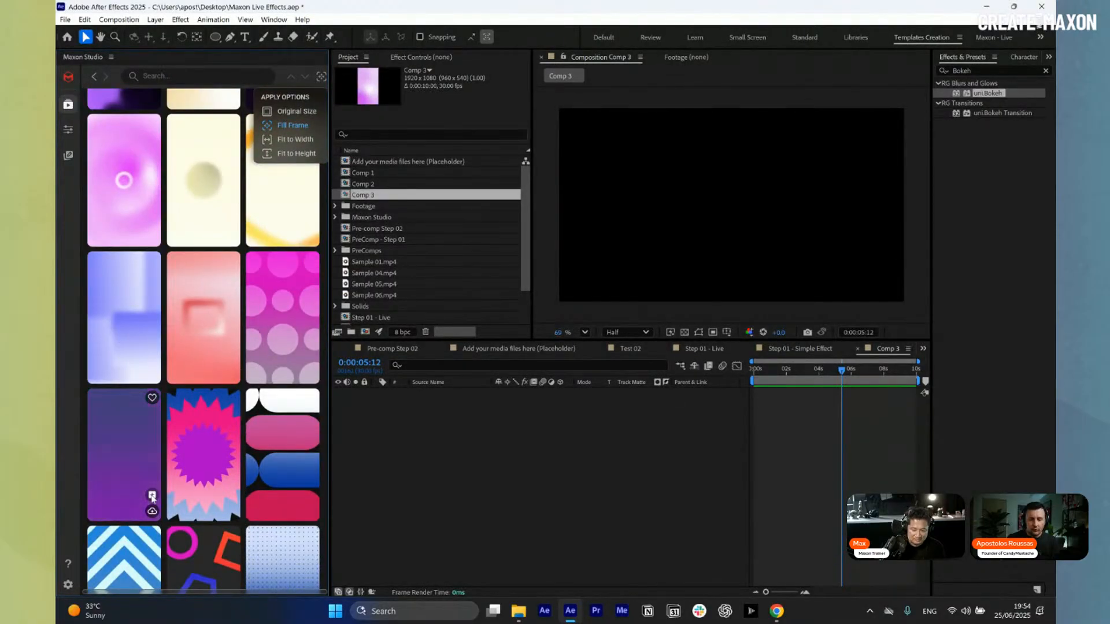
- Try the Background 12 capsule in Comp 3, delete its layer, and close the composition
click(152, 496)
drag(747, 374, 843, 386)
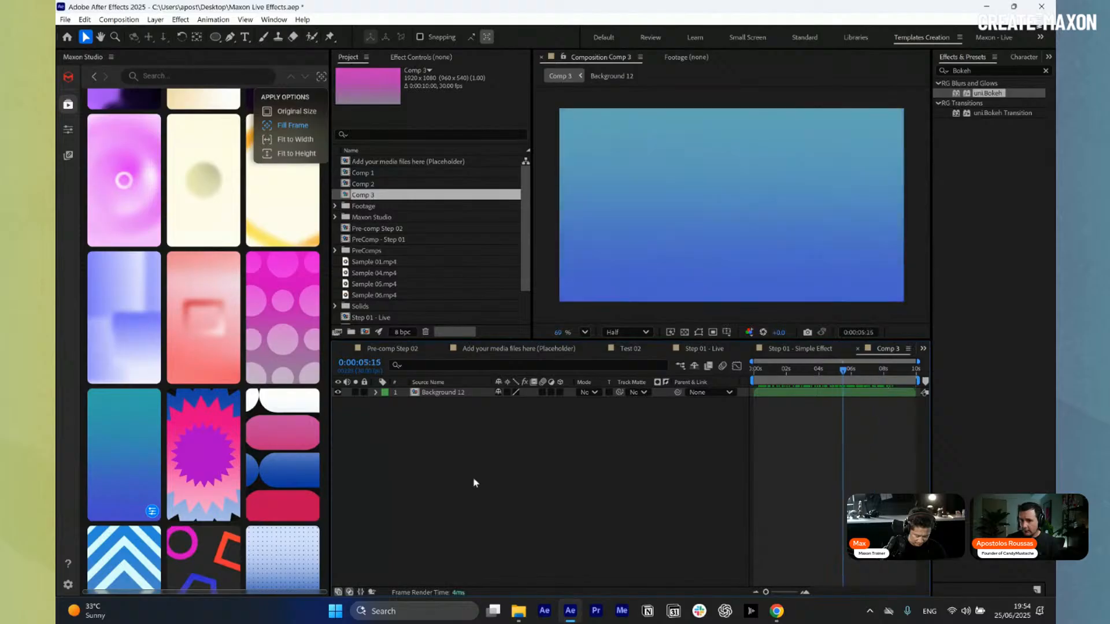
click(443, 392)
key(Delete)
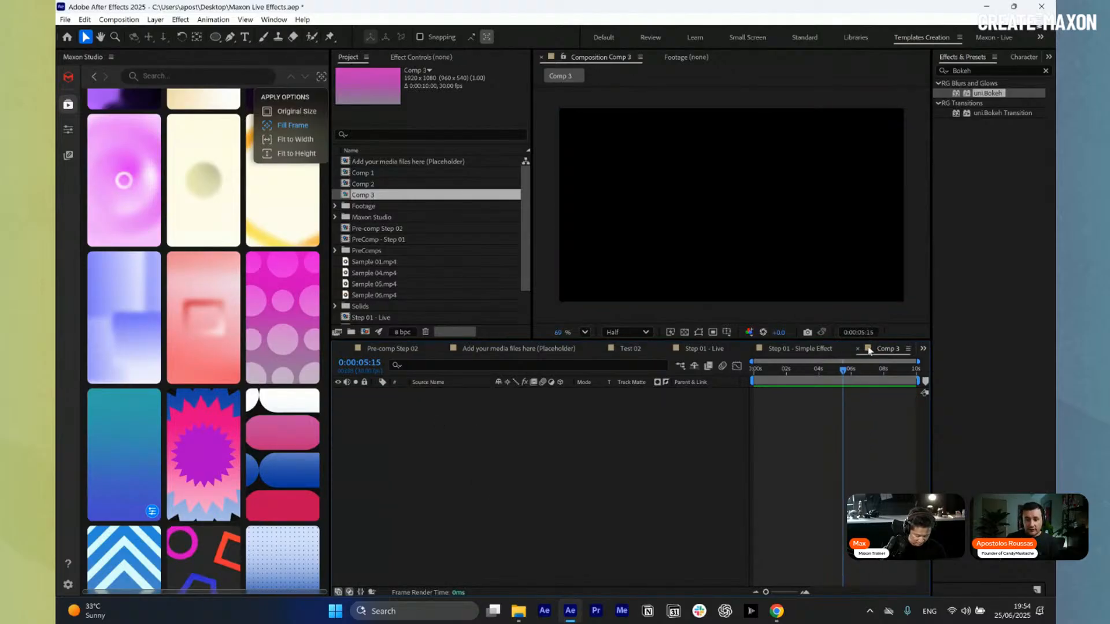
click(858, 349)
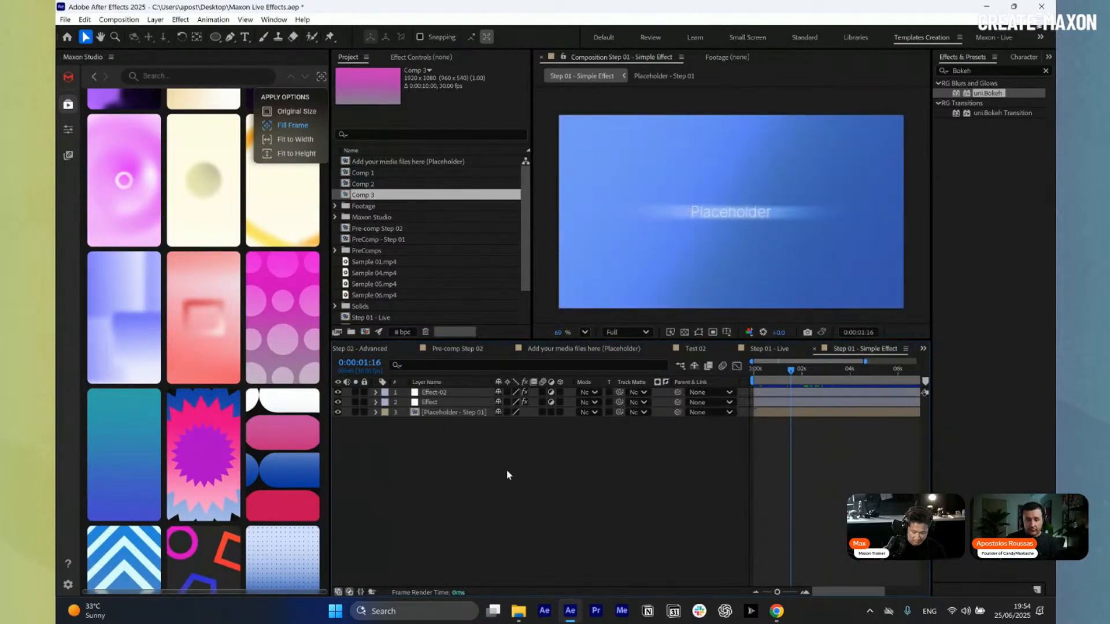
- Duplicate the Step 01 - Simple Effect composition and rename the copy Step 01 - Simple Effect 9:16
scroll(458, 270, down, 2)
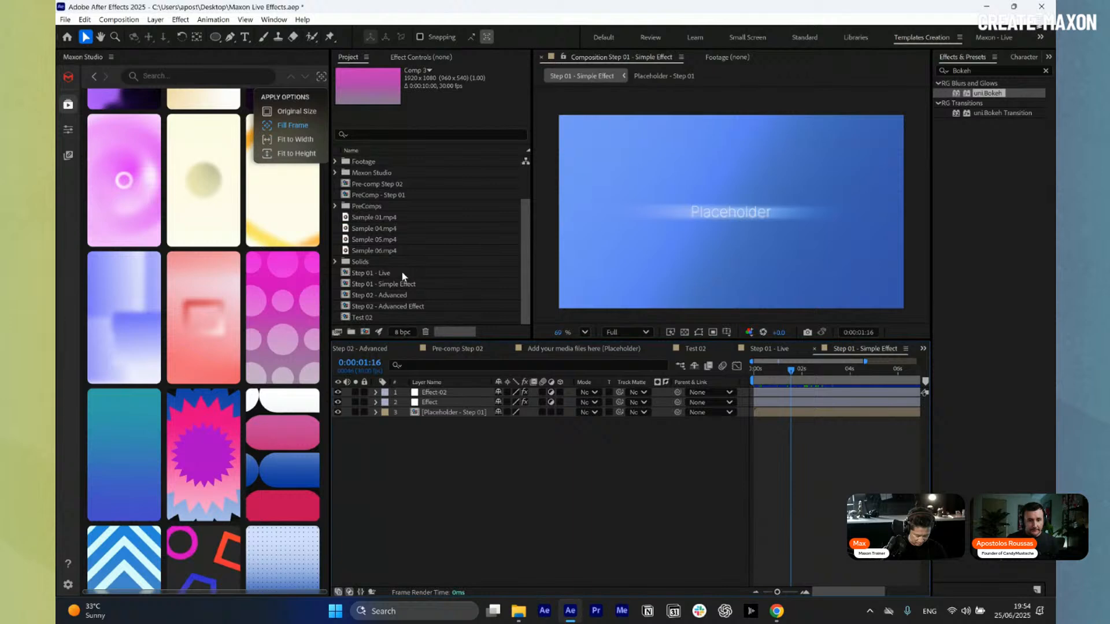
click(418, 284)
key(ctrl+d)
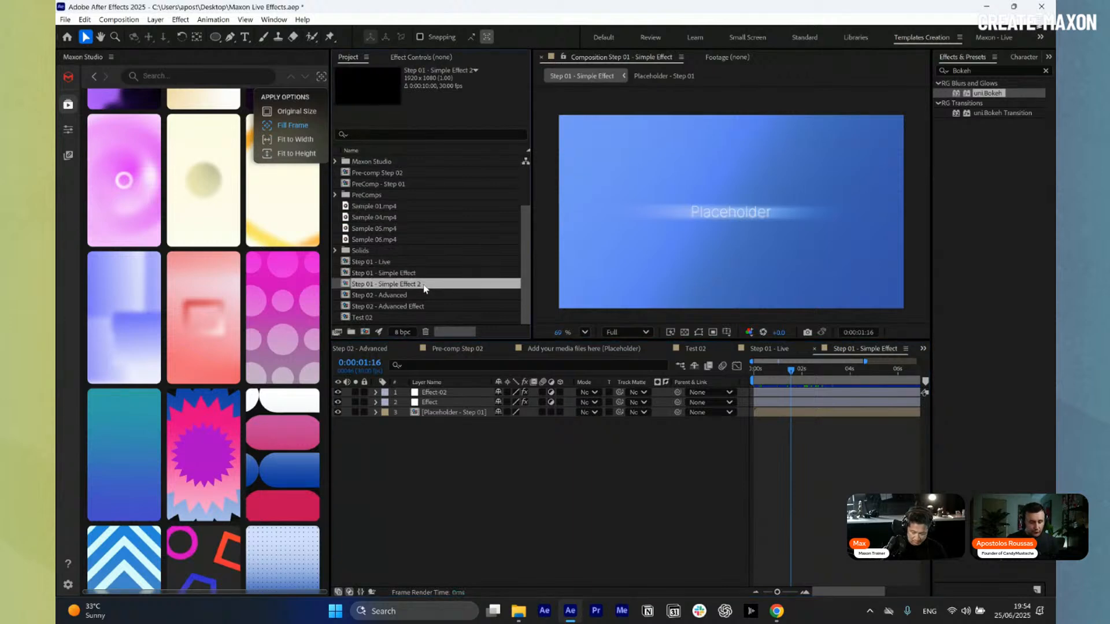
key(Return)
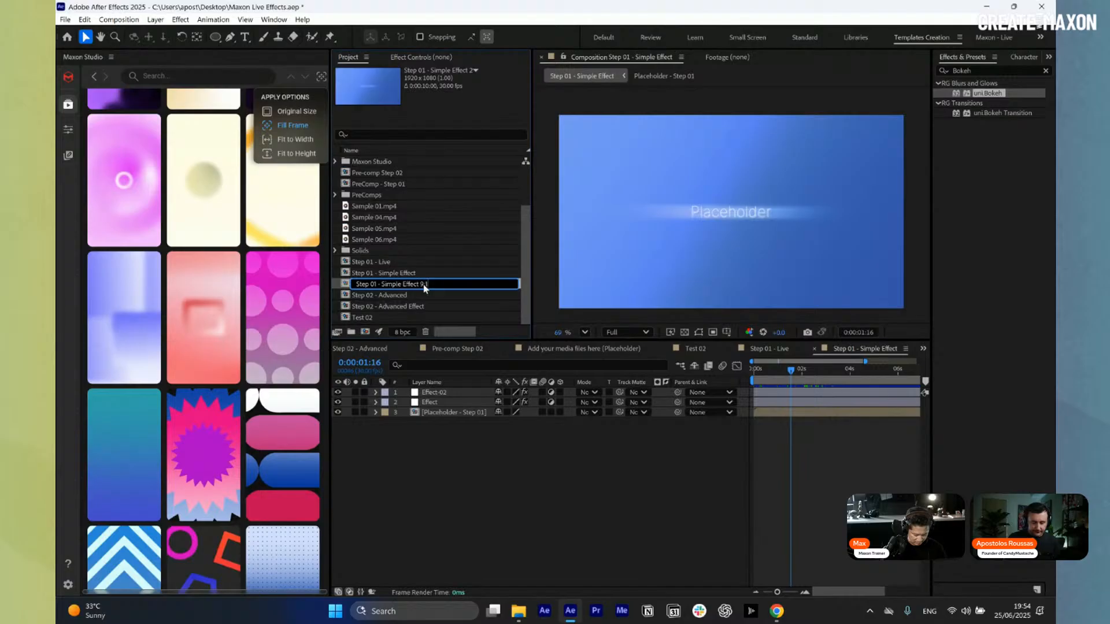
key(Return)
- Open the Step 01 - Simple Effect 9:16 composition and set its size to 1080 x 1920 px
double_click(425, 284)
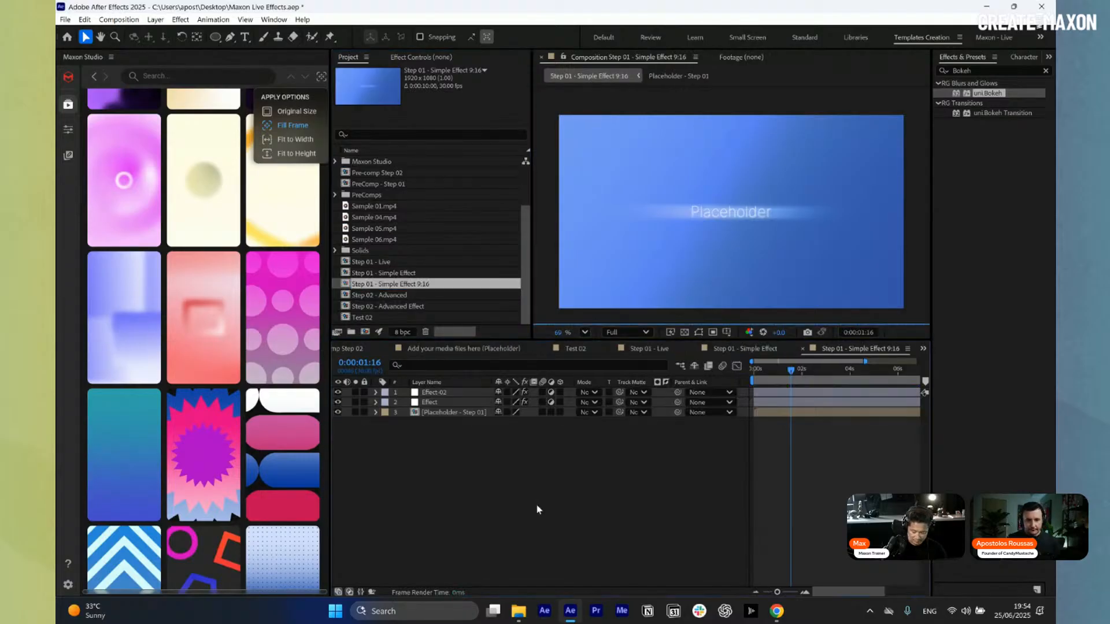
key(ctrl+k)
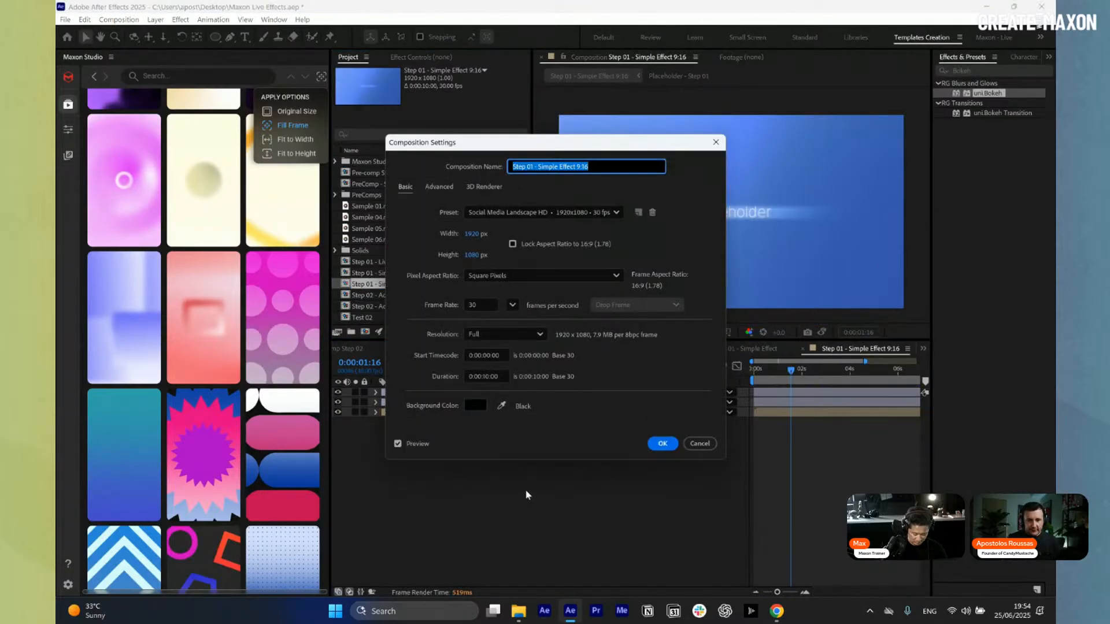
click(471, 234)
text(1080)
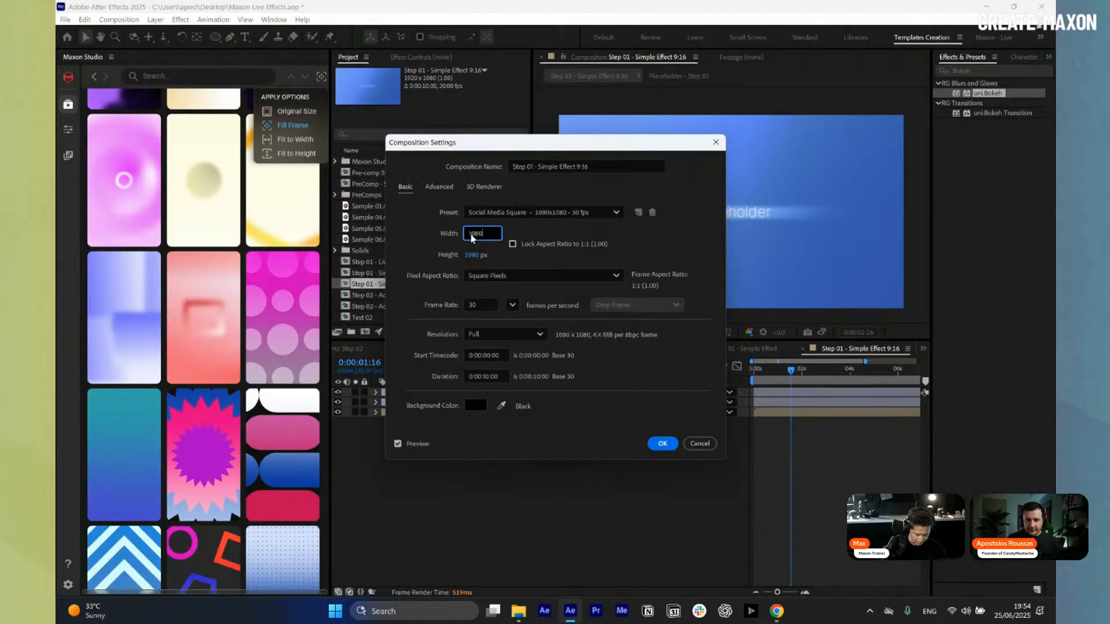
key(Tab)
text(1920)
key(Return)
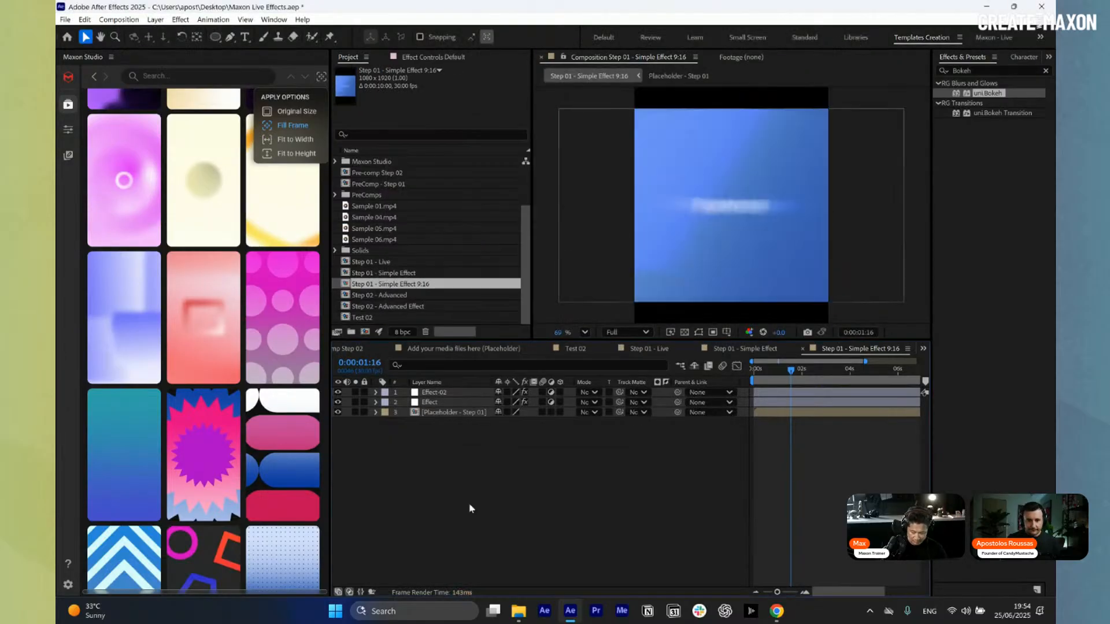
- Add an adjustment layer at the top of the Step 01 - Simple Effect 9:16 composition
scroll(616, 210, down, 3)
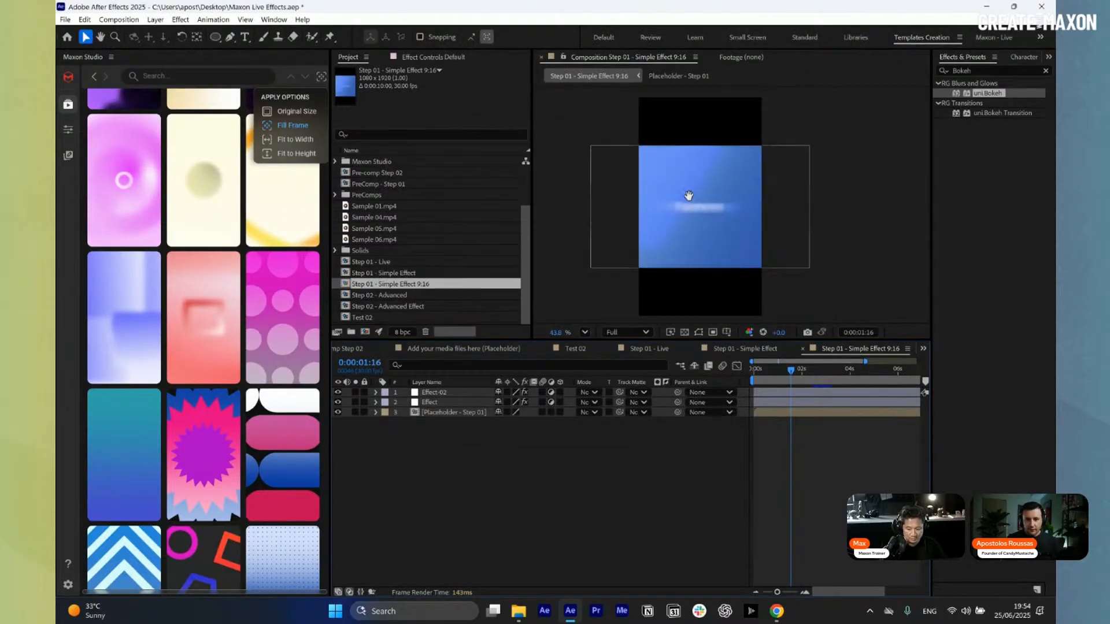
key(h)
key(v)
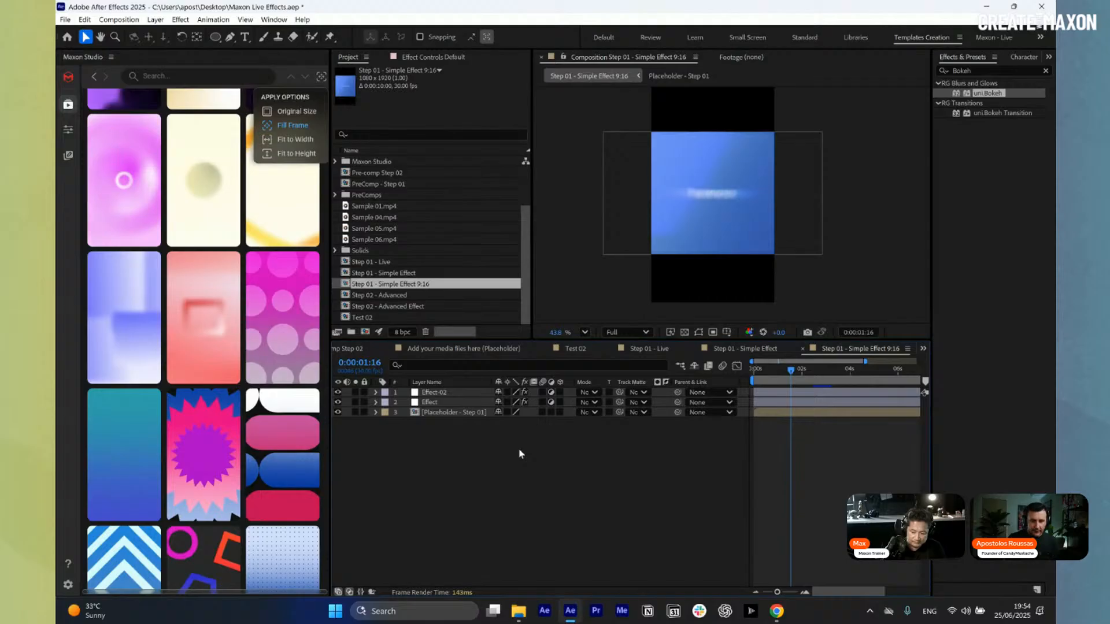
right_click(519, 453)
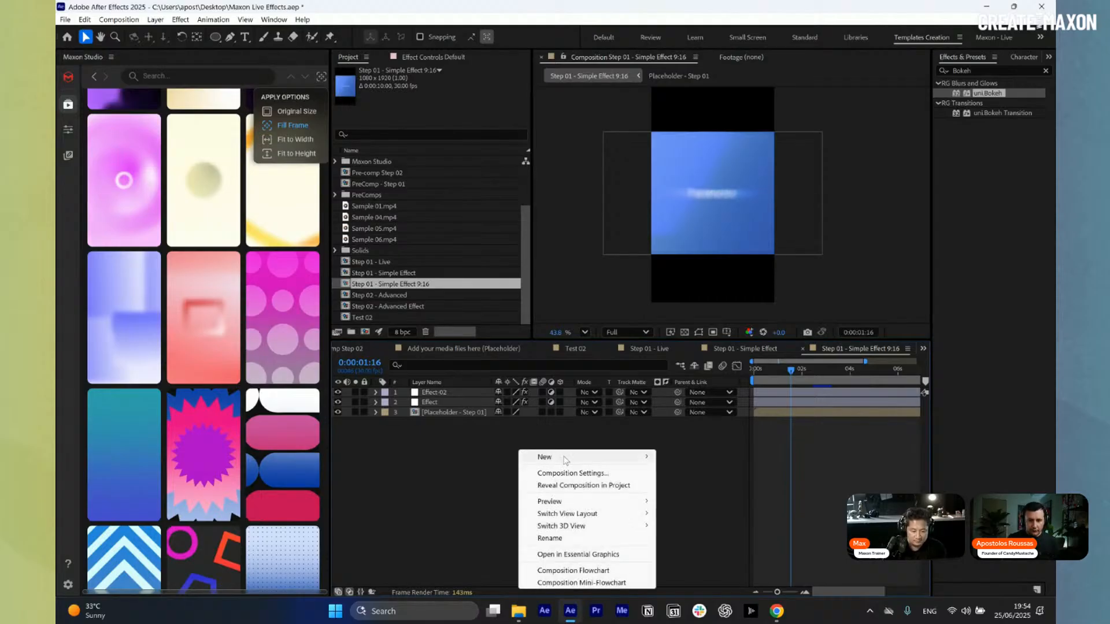
mouse_move(564, 460)
click(727, 546)
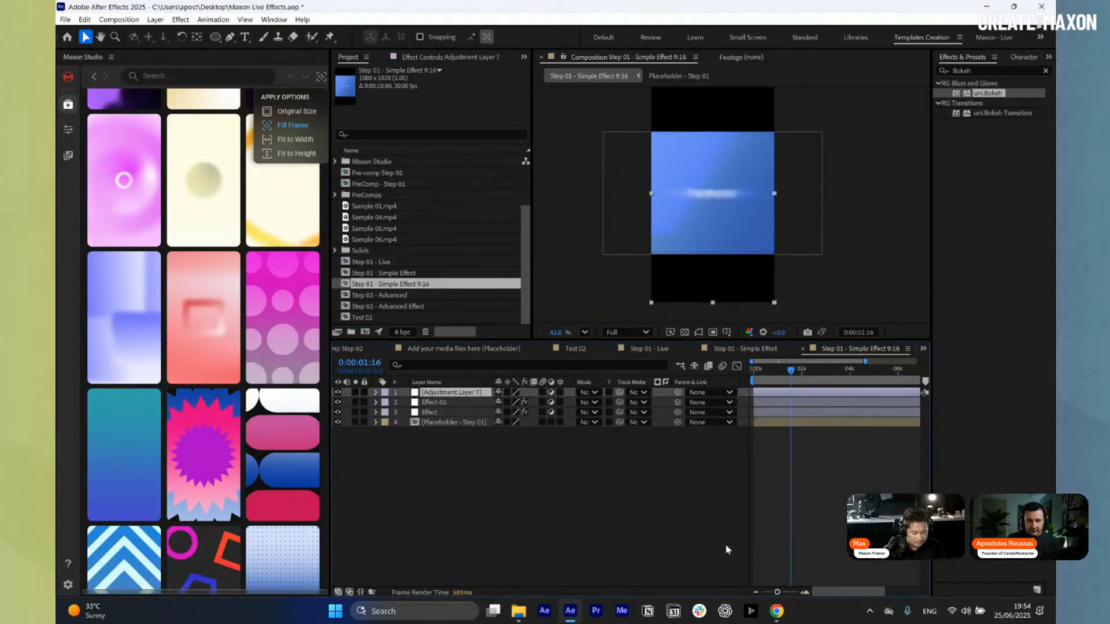
click(727, 549)
- Copy the Chromatic Aberration effect from the Effect layer onto the new adjustment layer
click(440, 412)
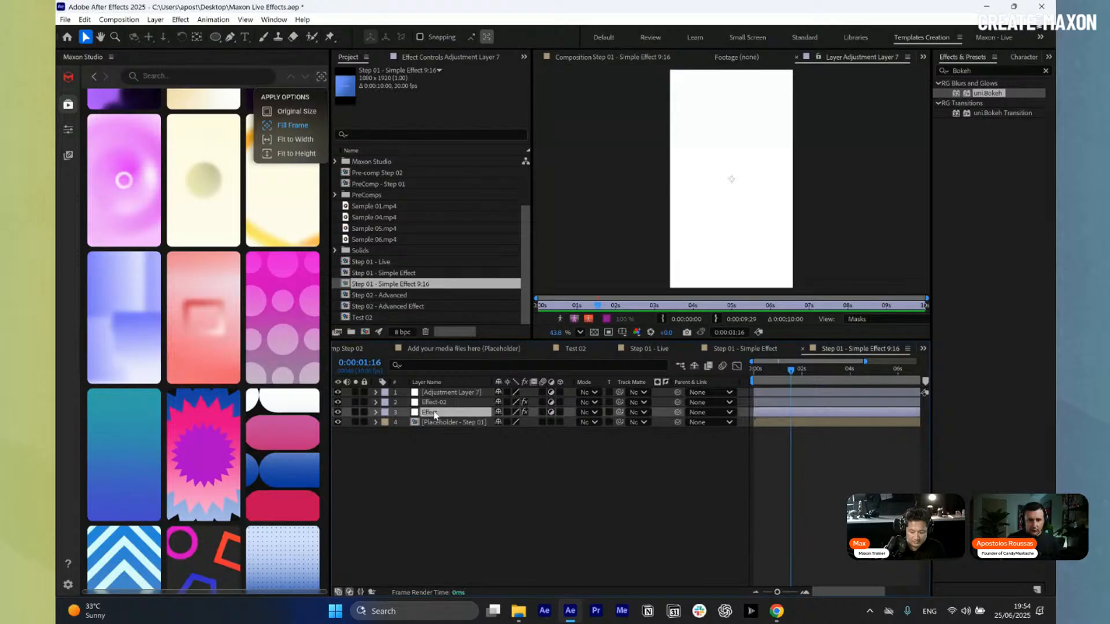
click(407, 60)
click(397, 80)
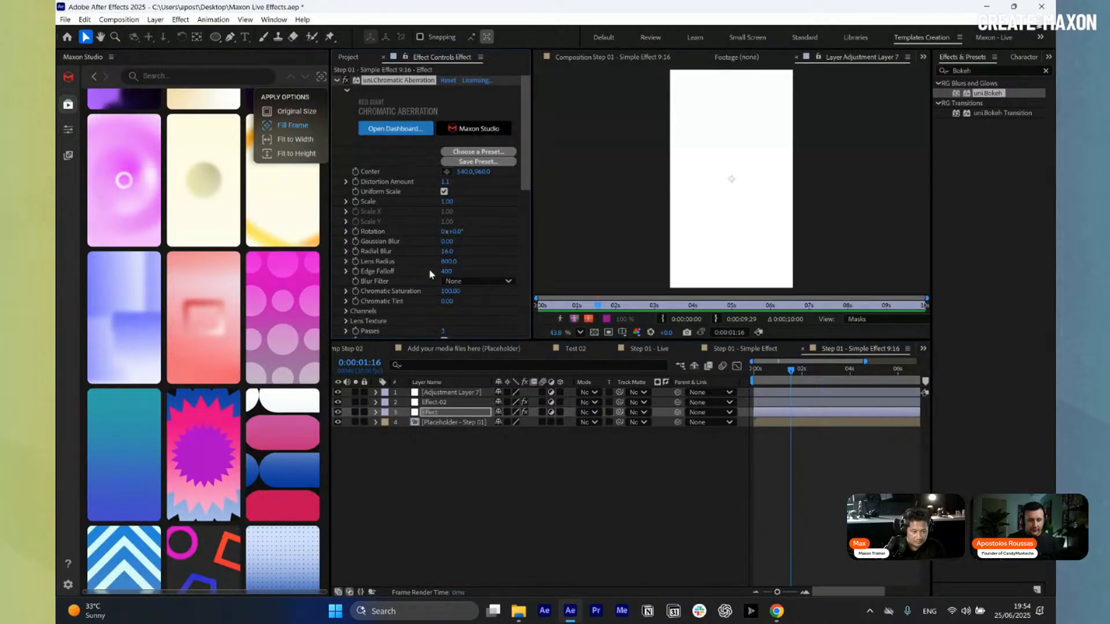
key(ctrl+c)
click(458, 392)
key(ctrl+v)
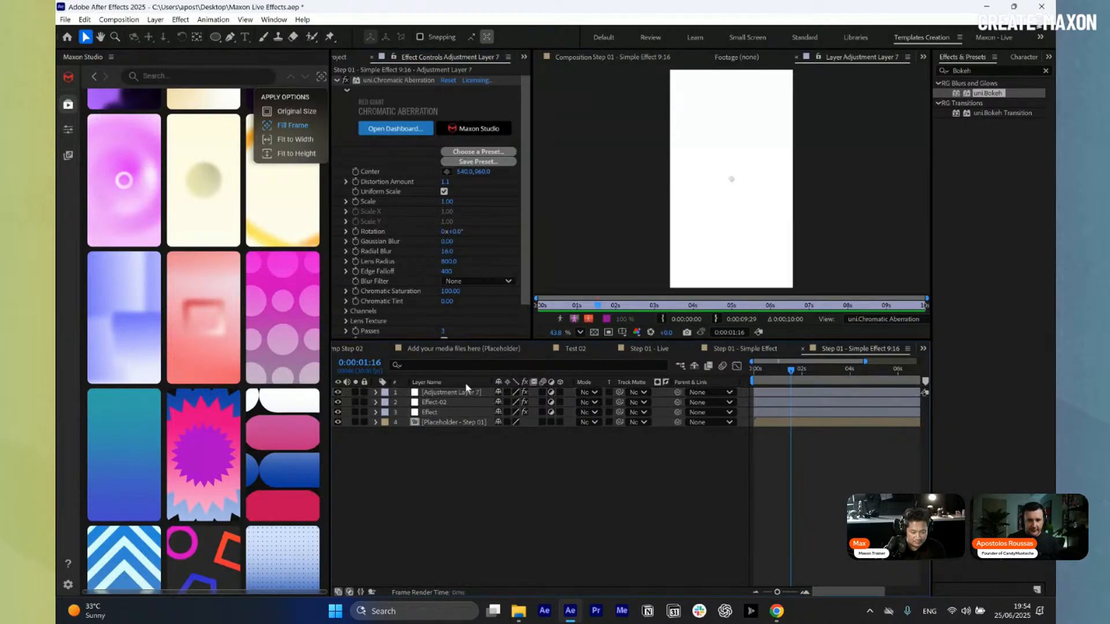
- Duplicate the adjustment layer, replace the copy's Chromatic Aberration with the Bokeh effect from Effect-02, and preview the composition around 0:00:02:15
key(ctrl+d)
click(446, 413)
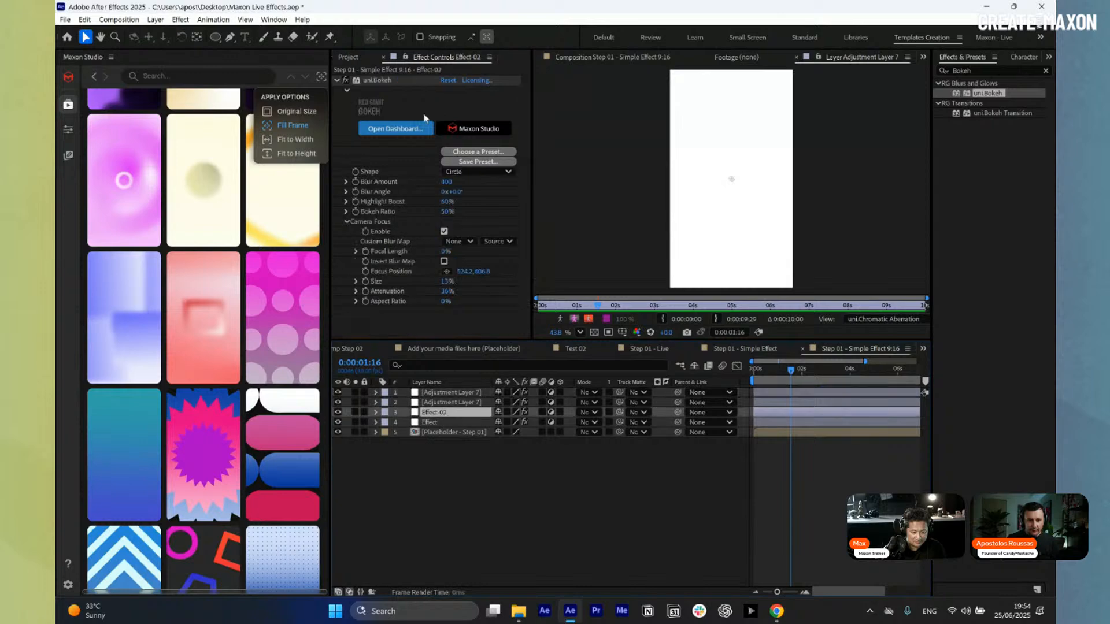
click(375, 81)
click(451, 392)
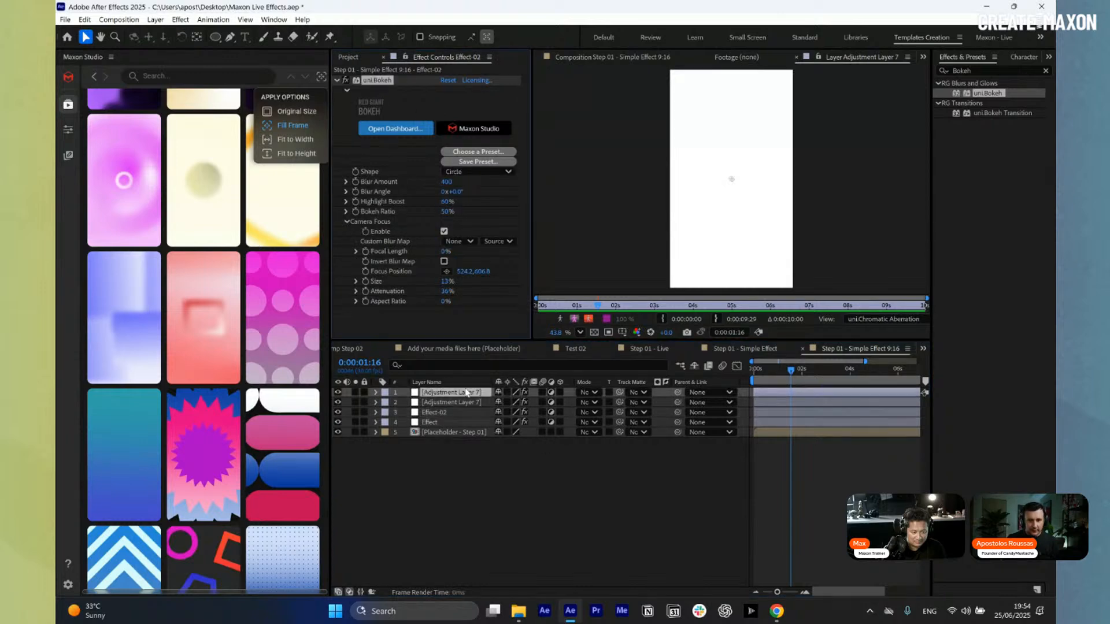
click(391, 80)
key(Delete)
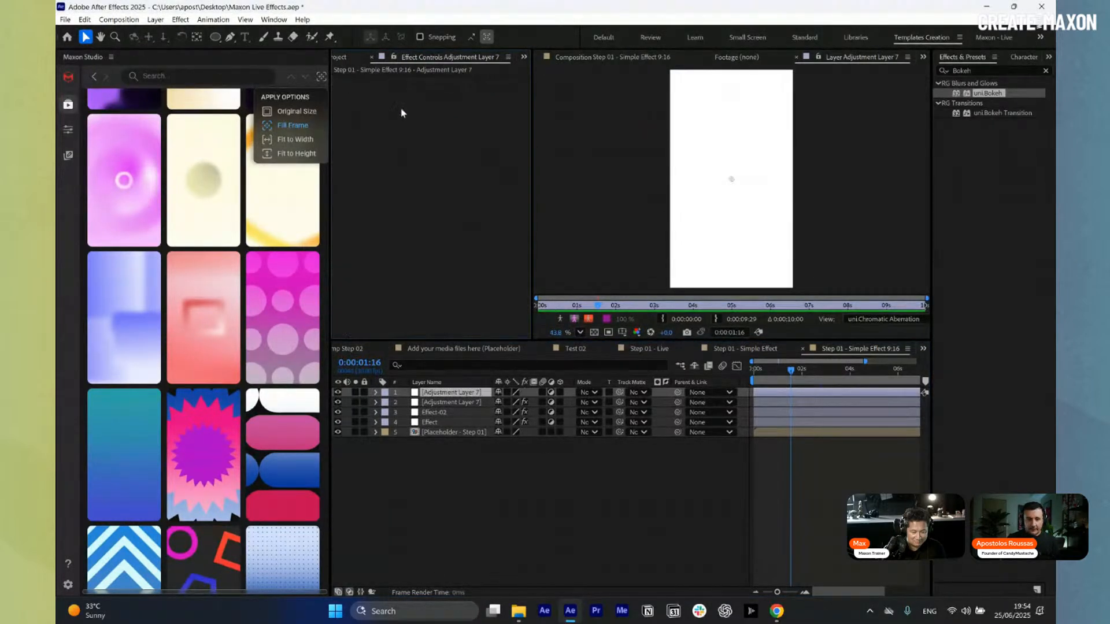
key(ctrl+v)
click(612, 58)
drag(789, 369, 814, 368)
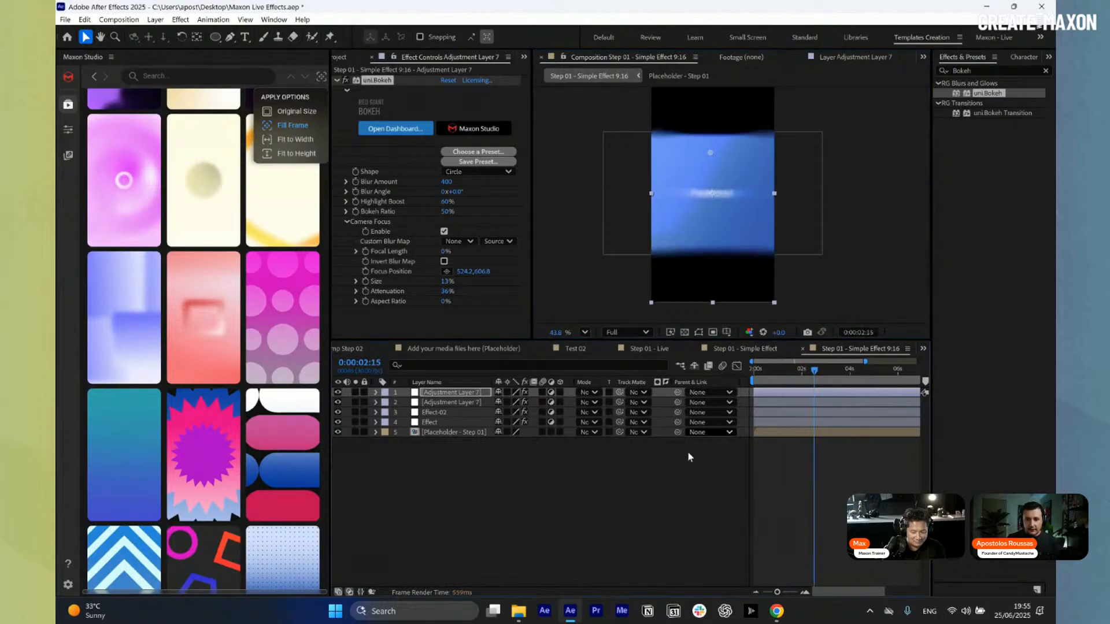
- Reveal the Placeholder - Step 01 layer's source in the project and duplicate that precomp
click(453, 433)
right_click(453, 437)
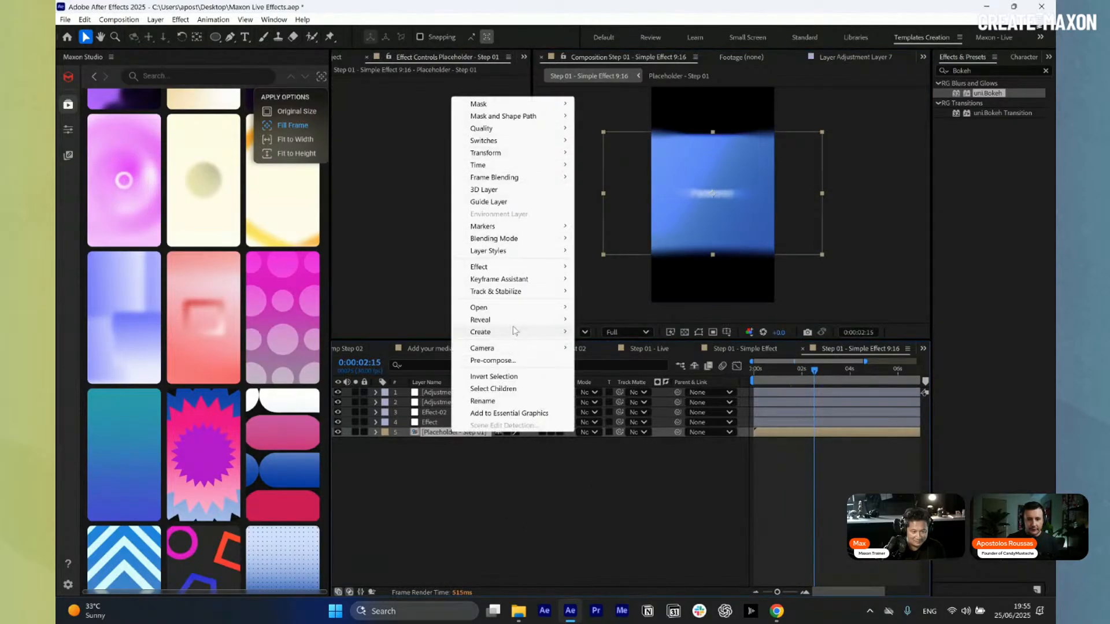
mouse_move(514, 319)
click(665, 332)
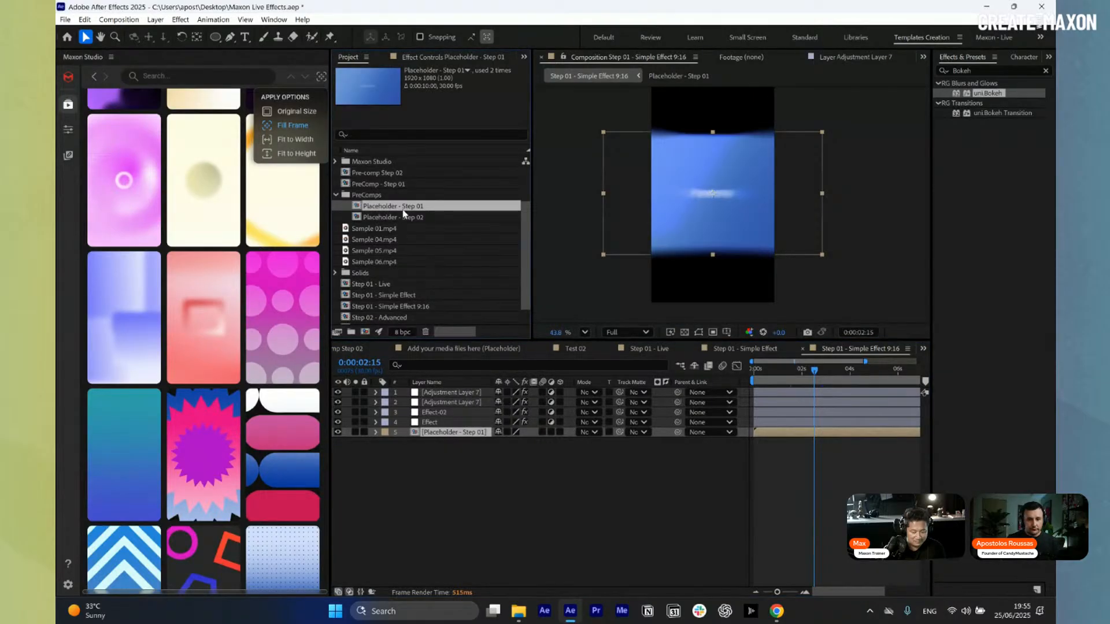
key(ctrl+d)
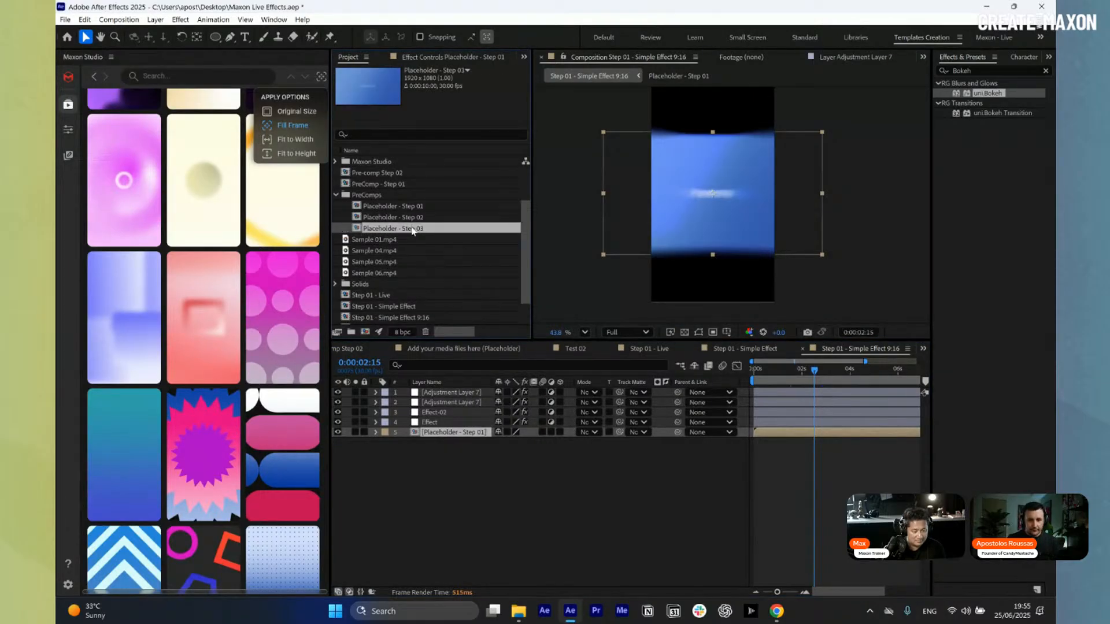
- Open the Placeholder - Step 03 precomp and resize its composition to 1080 x 1920 px
double_click(412, 229)
key(ctrl+k)
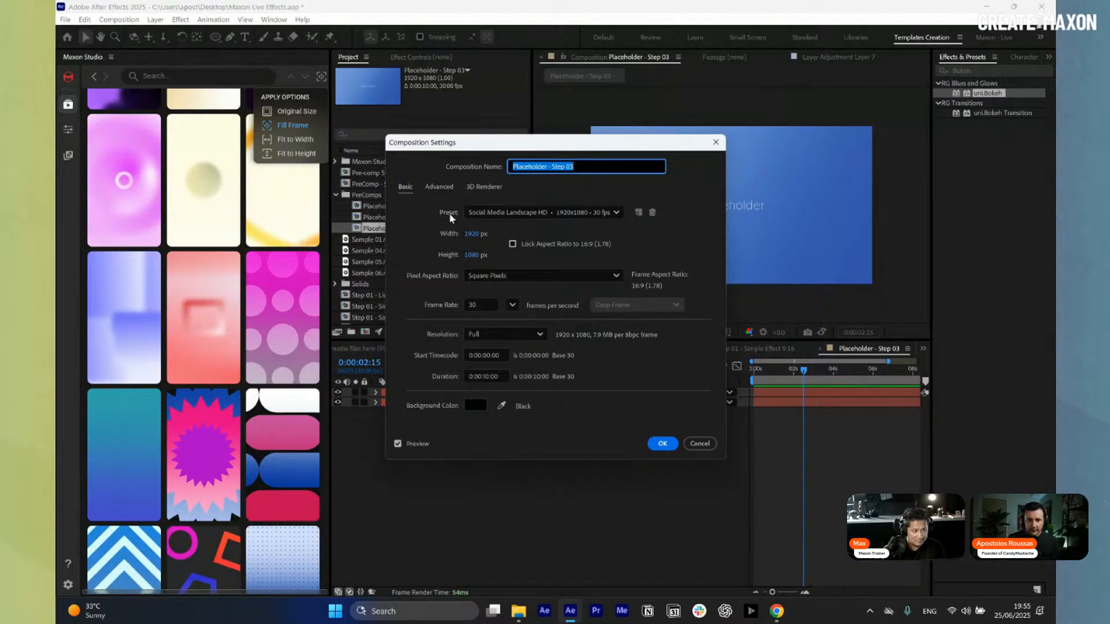
click(472, 232)
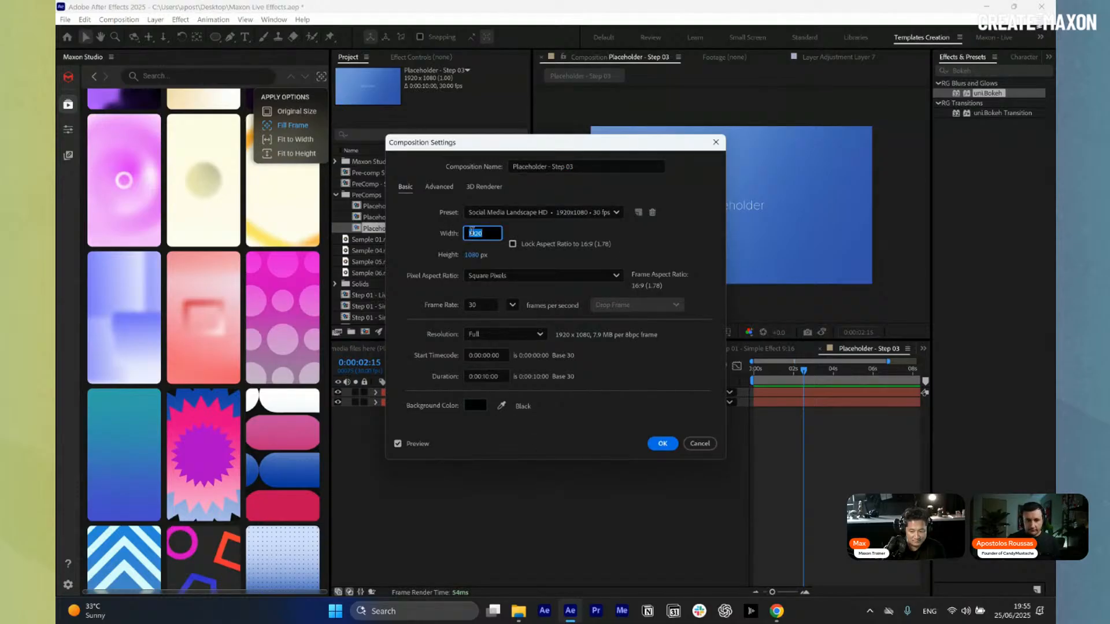
text(1080)
key(Tab)
text(192)
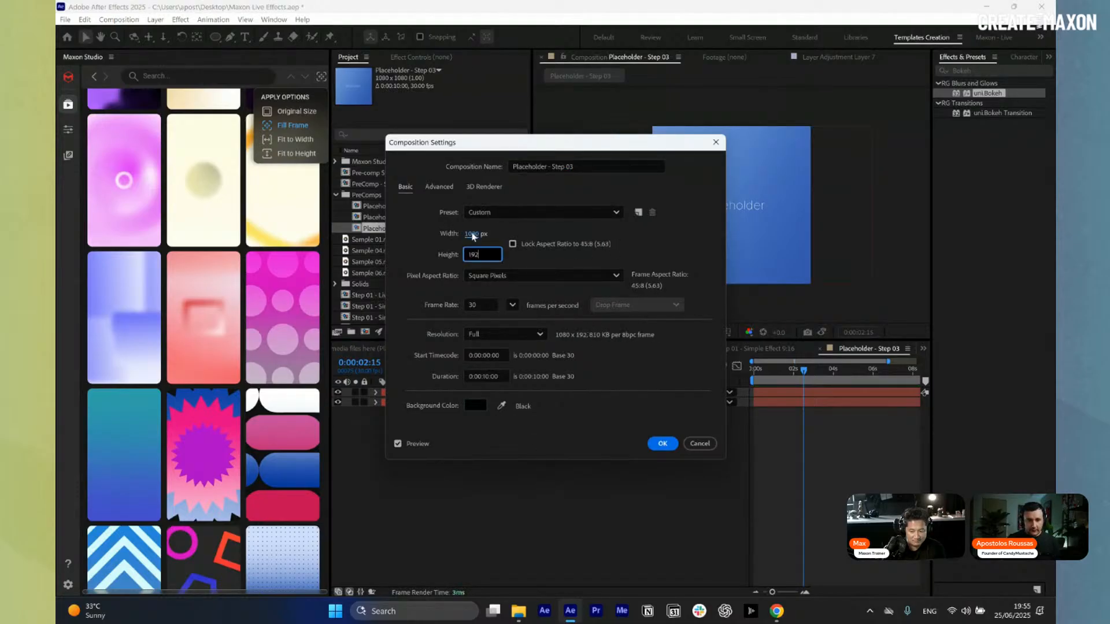
text(0)
key(Return)
- Rotate the BG layer in Placeholder - Step 03 to 90°
click(443, 402)
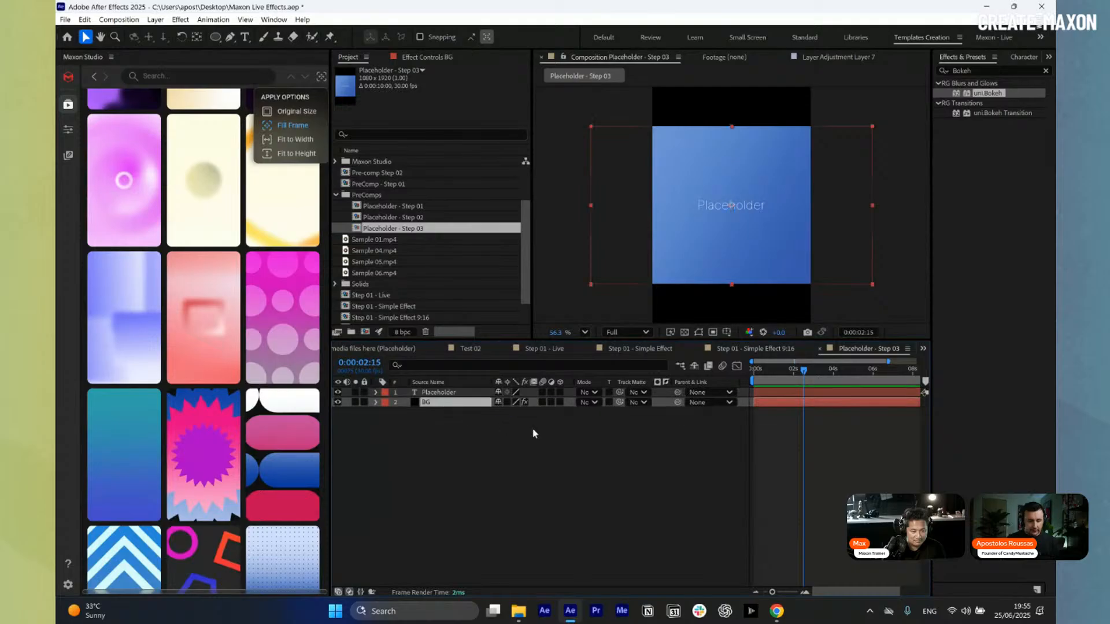
key(r)
double_click(509, 412)
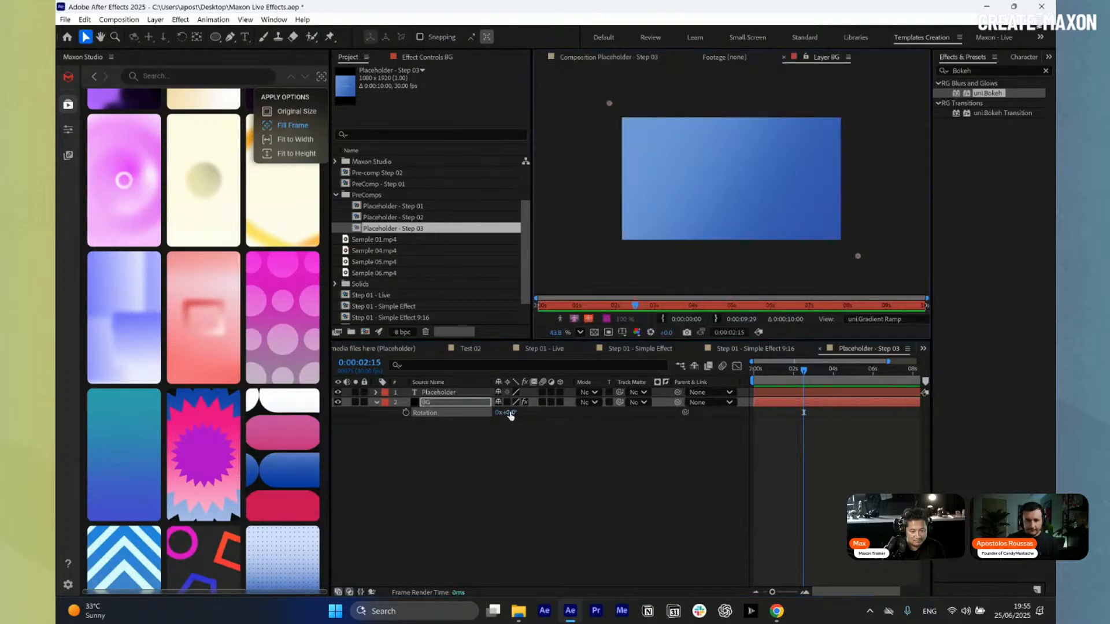
click(510, 413)
text(90)
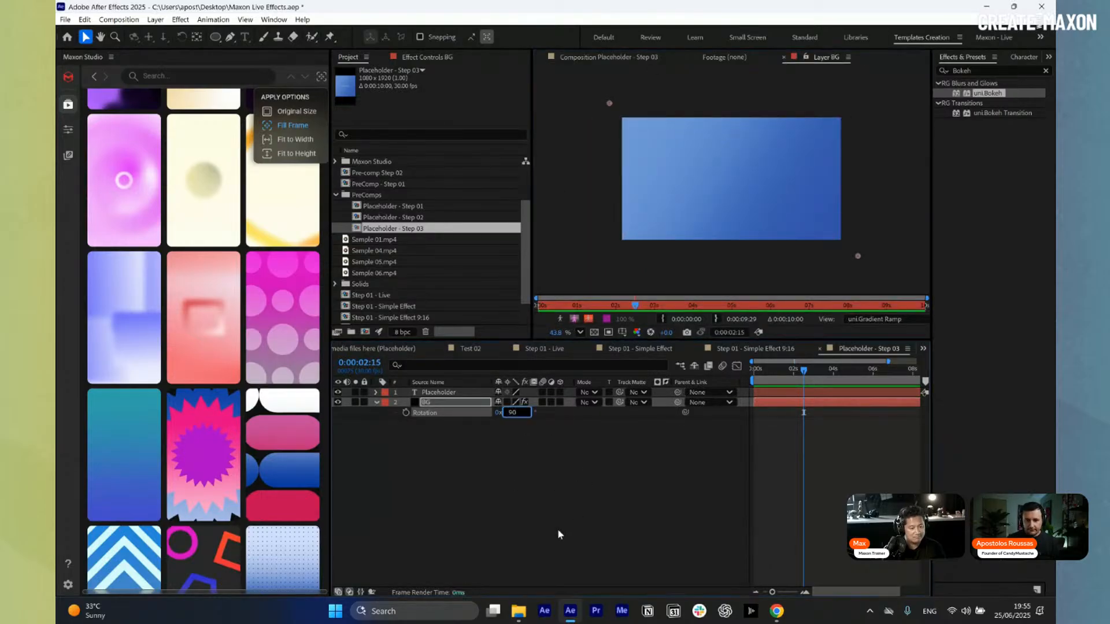
click(557, 528)
- Replace the Placeholder - Step 01 layer in Step 01 - Simple Effect 9:16 with Placeholder - Step 03, and scrub the timeline to check it
click(757, 349)
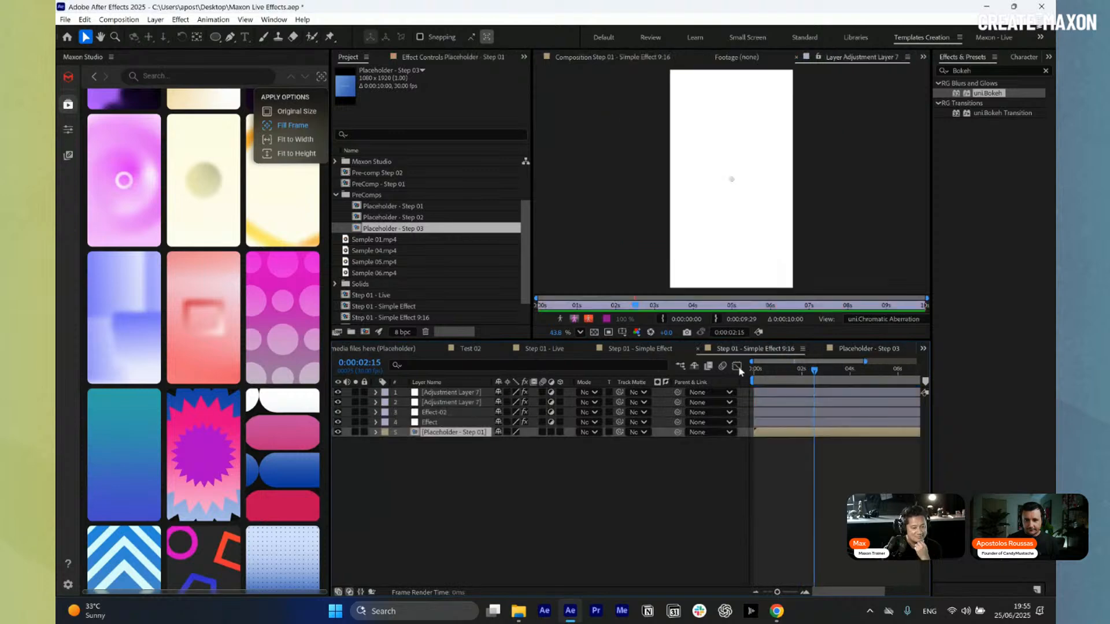
click(613, 57)
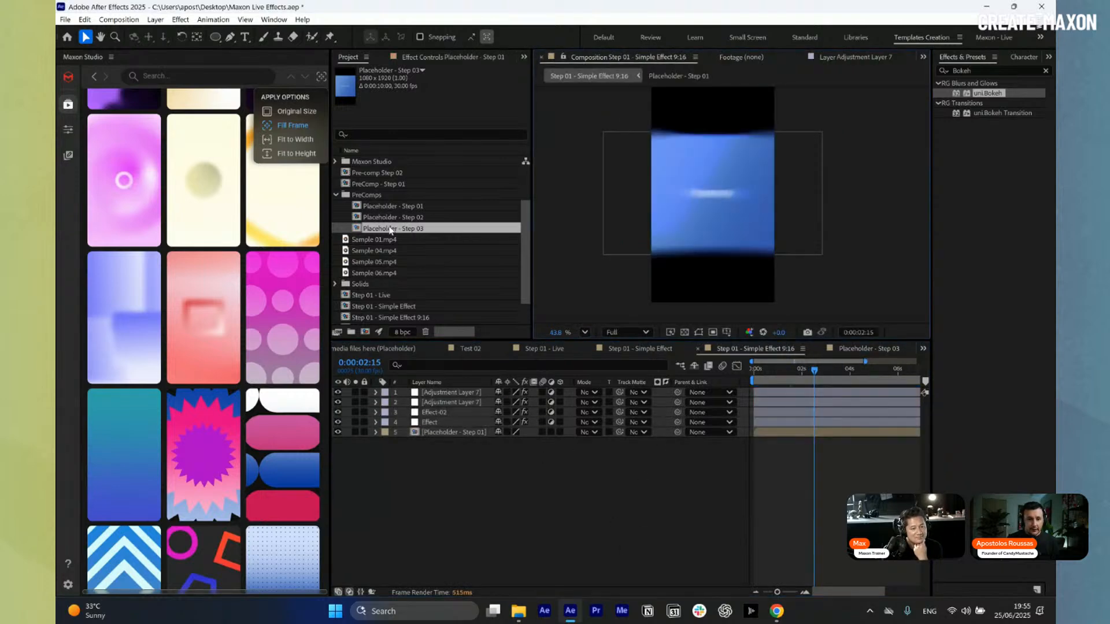
click(449, 433)
drag(399, 229, 459, 436)
drag(825, 373, 881, 378)
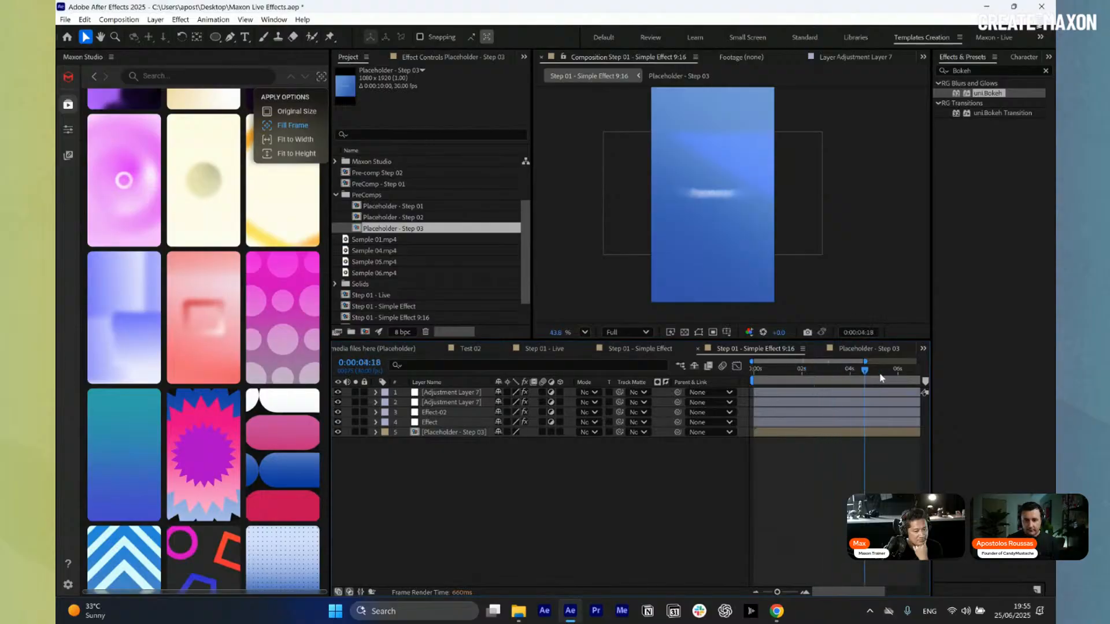
- Delete the Effect-02 and Effect layers and preview the composition around 0:00:02:21
click(437, 412)
shift+click(443, 421)
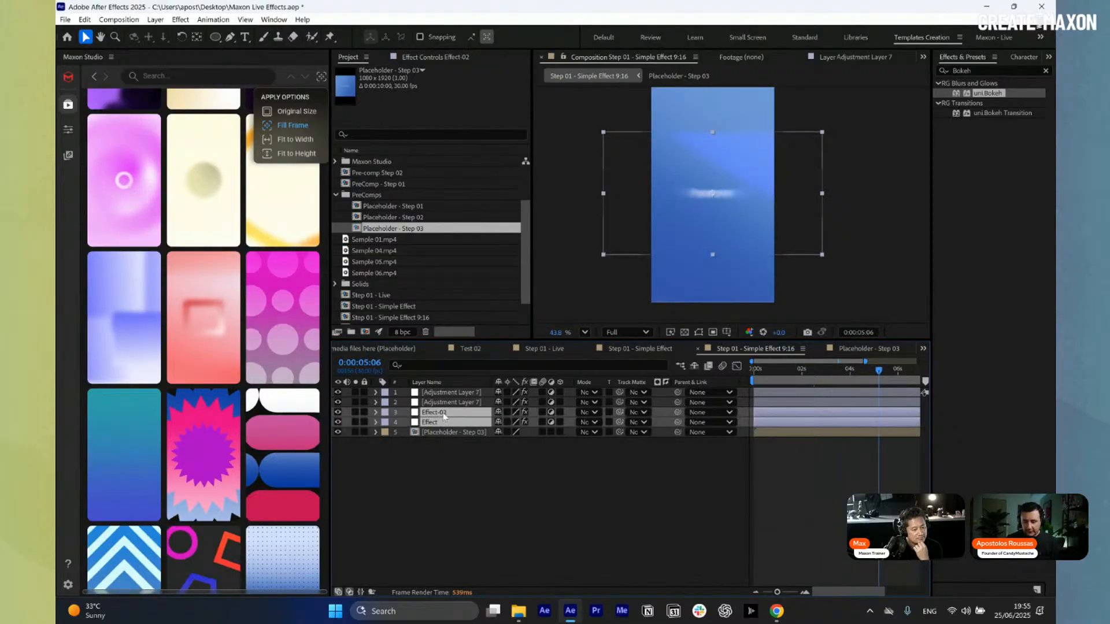
key(Delete)
drag(839, 370, 806, 379)
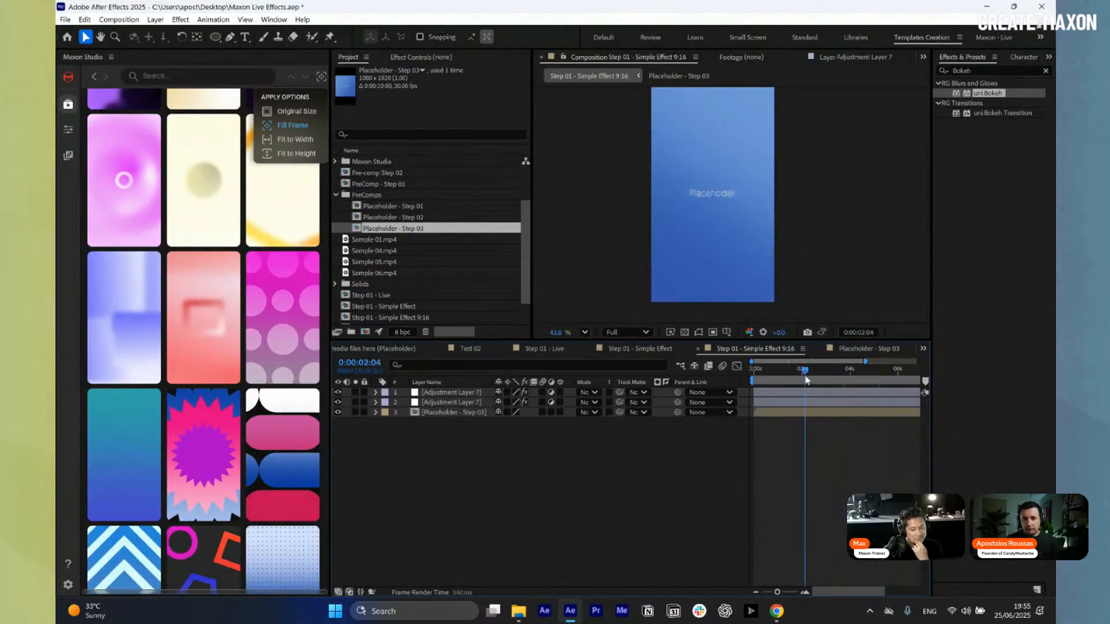
click(820, 382)
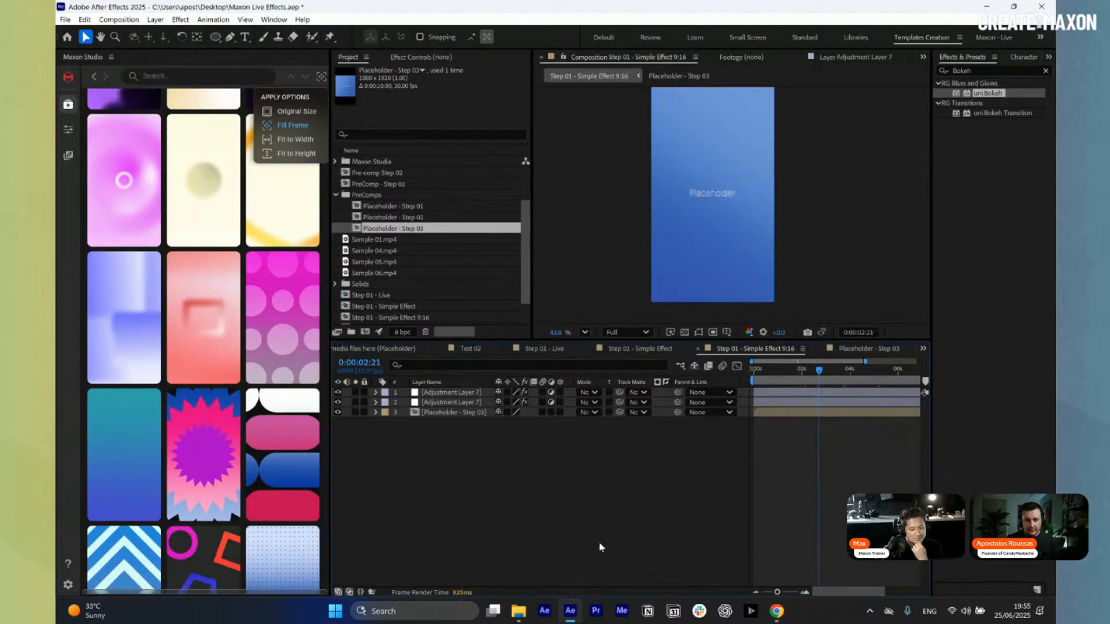
- Precompose all layers of the Step 01 - Simple Effect 9:16 composition into a single precomp with the default settings
key(ctrl+a)
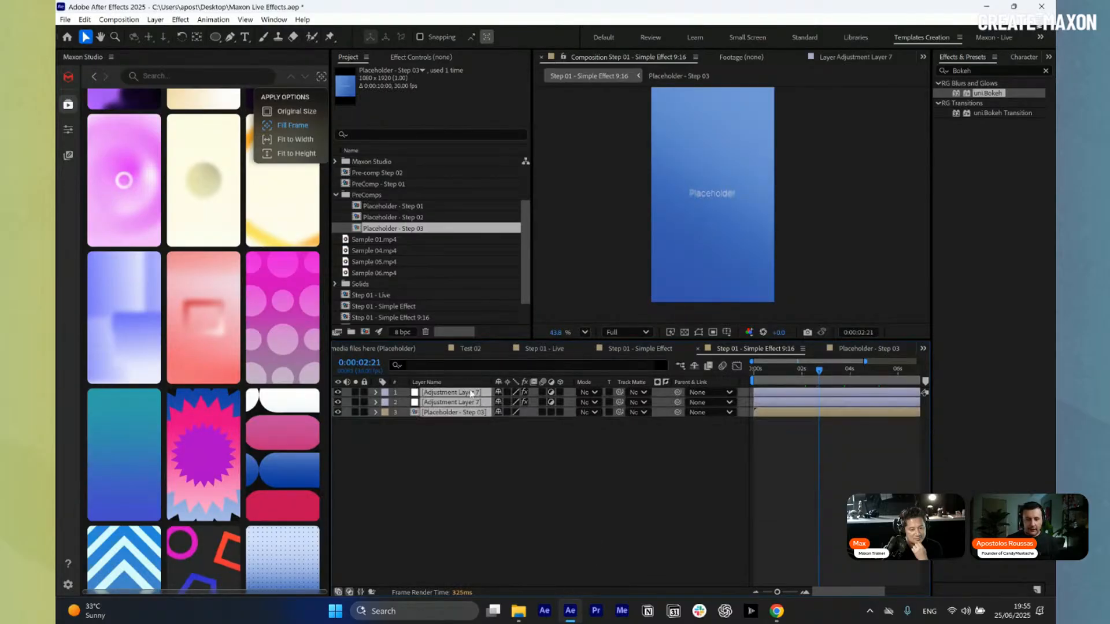
key(ctrl+shift+c)
key(Return)
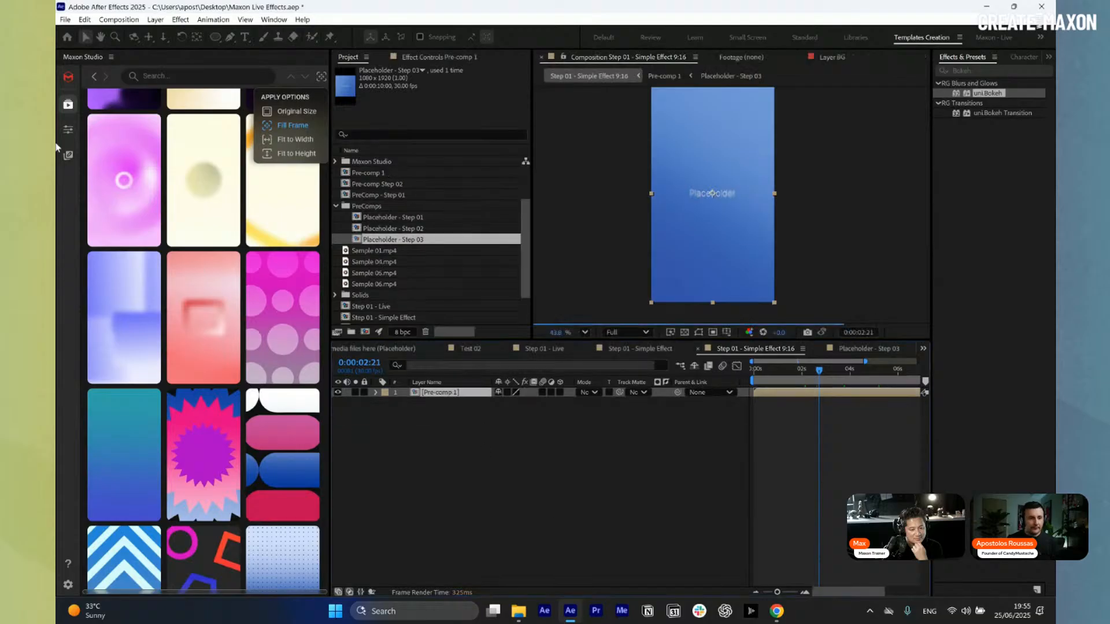
- Start a new Maxon Studio capsule from the Step 01 - Simple Effect 9:16 composition, then return to the capsule library
click(67, 155)
click(299, 103)
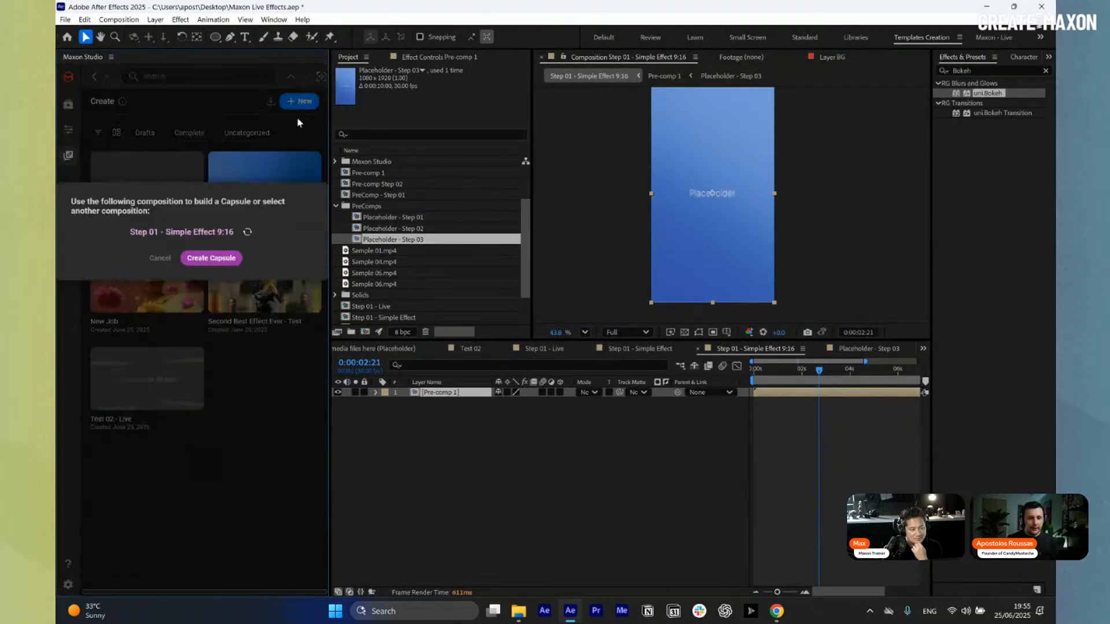
click(226, 261)
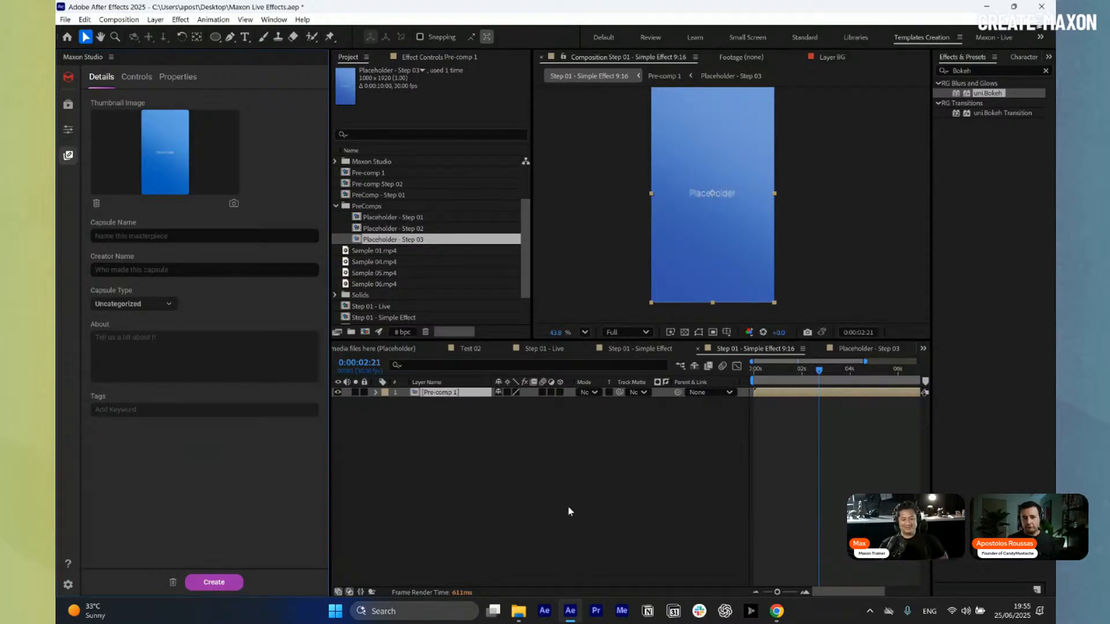
click(68, 106)
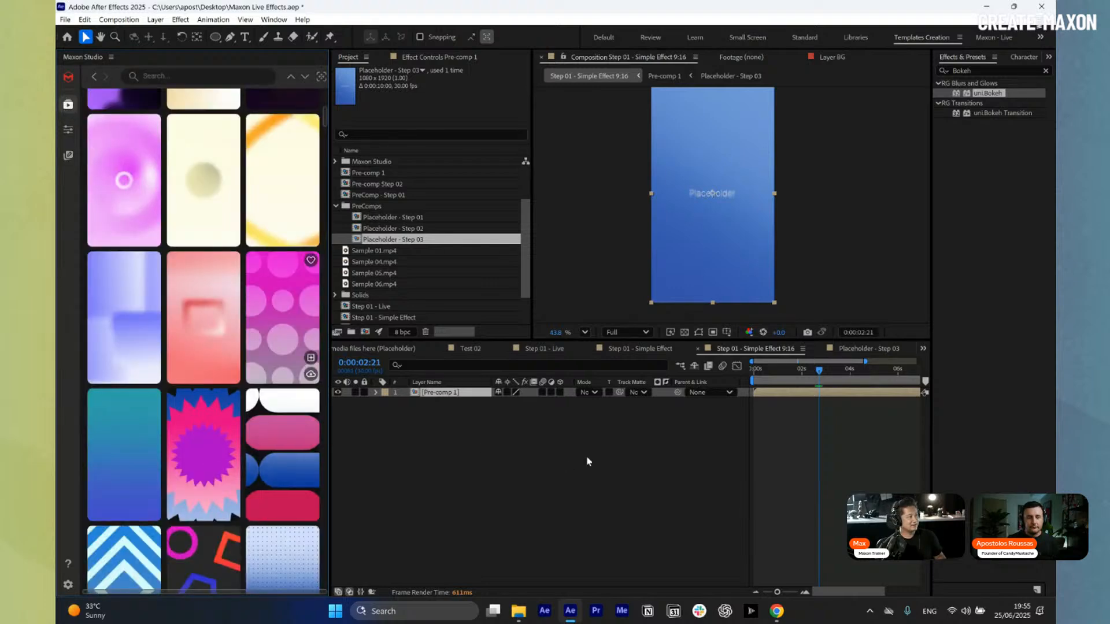
drag(491, 433, 435, 380)
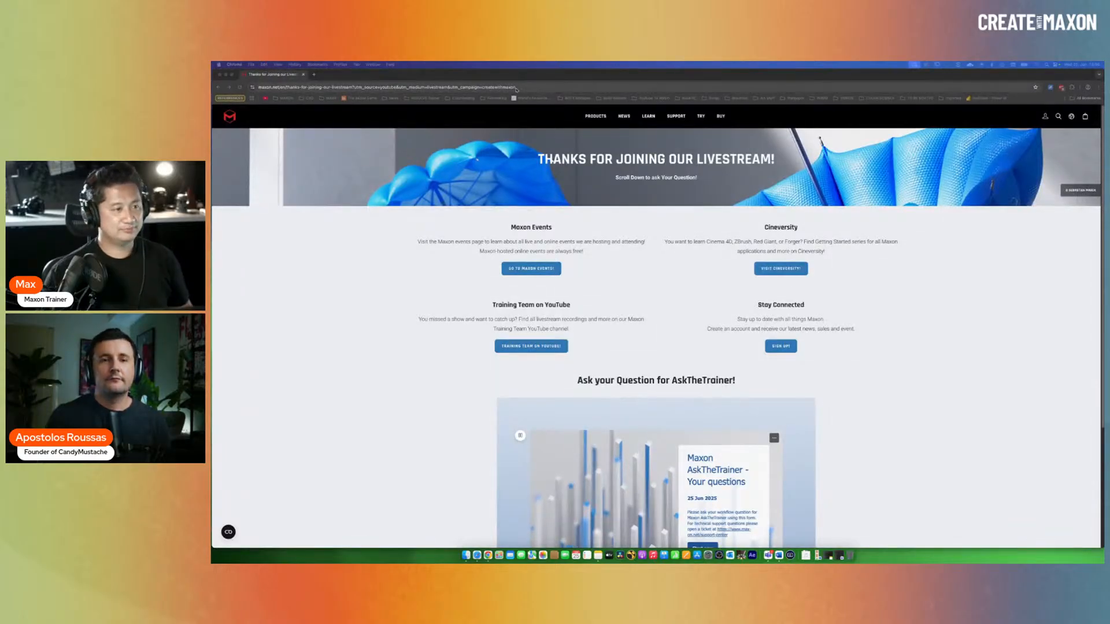
- Switch to Chrome, open the Maxon Events page from the livestream thank-you page, look through the upcoming events and go back
click(559, 88)
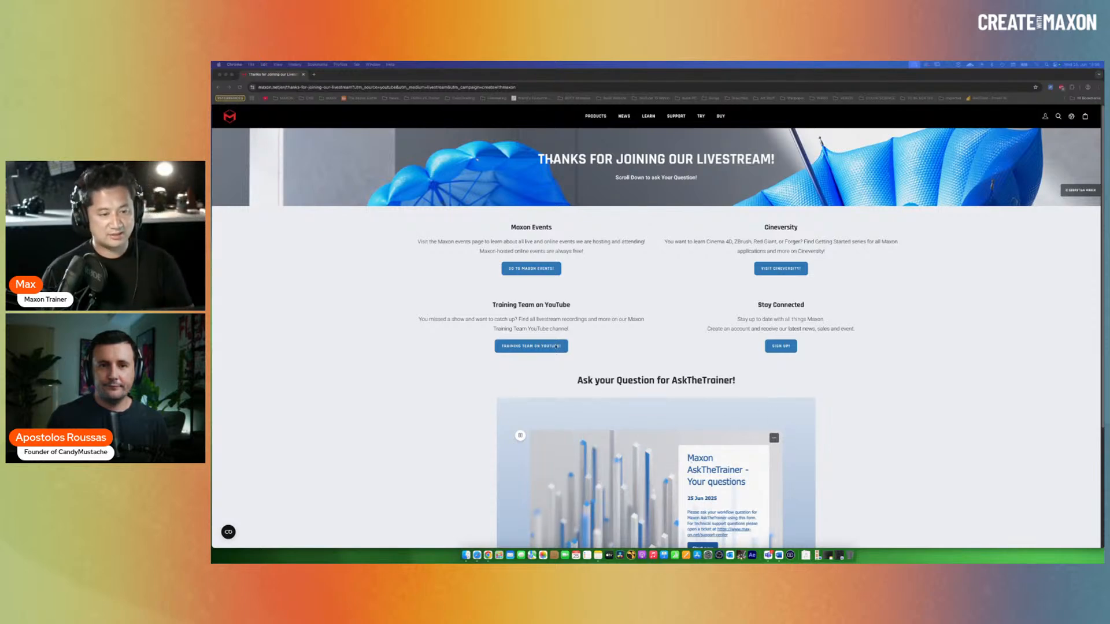
click(537, 270)
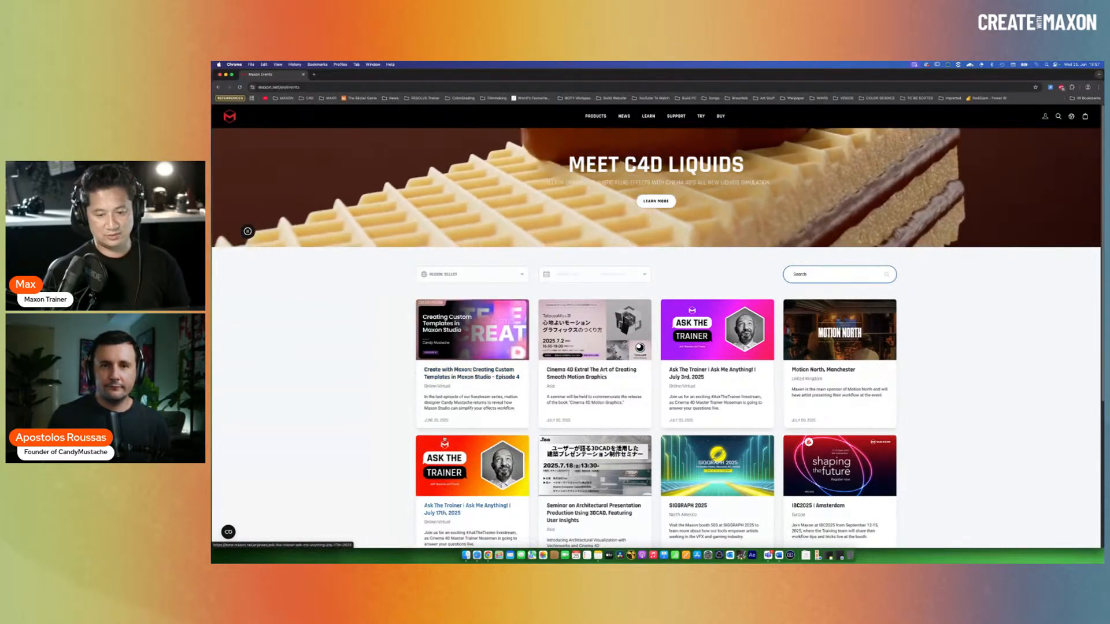
scroll(503, 423, down, 2)
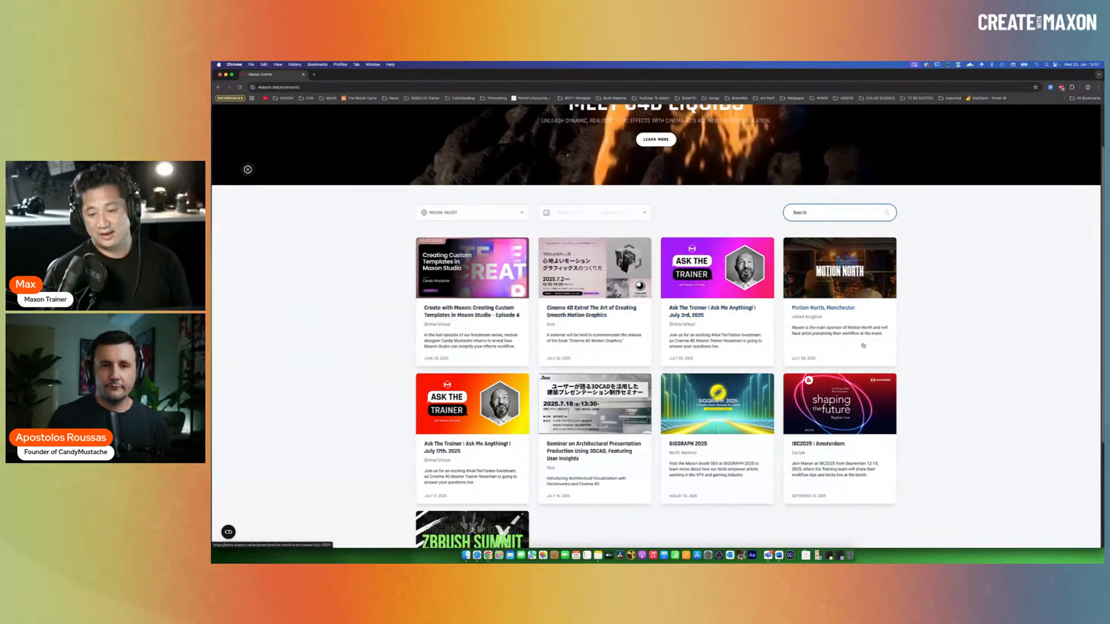
scroll(644, 470, down, 1)
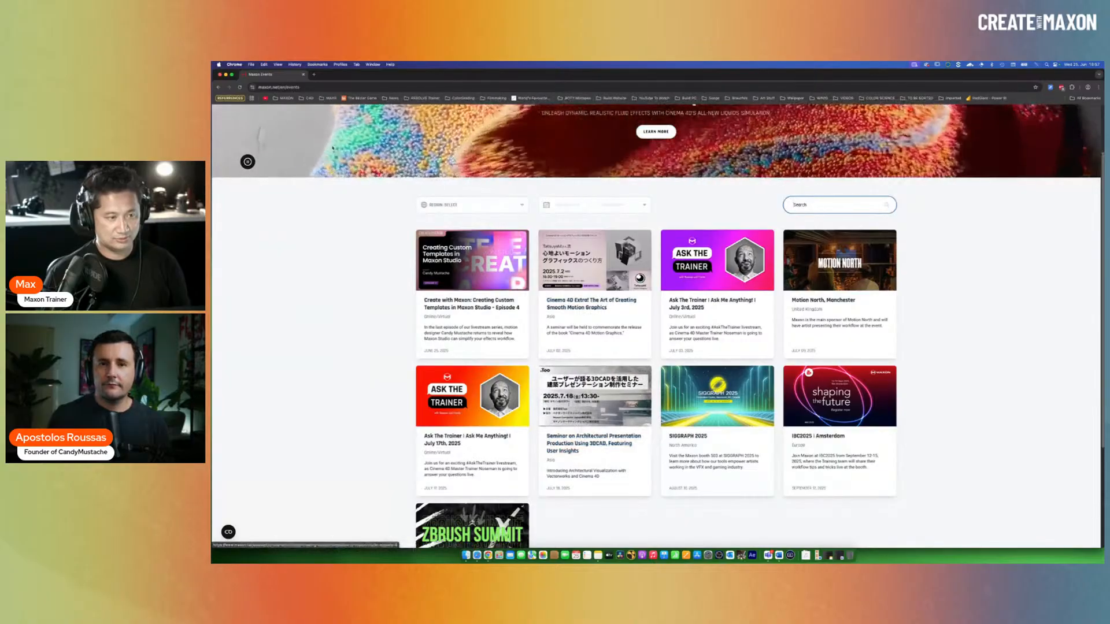
click(220, 89)
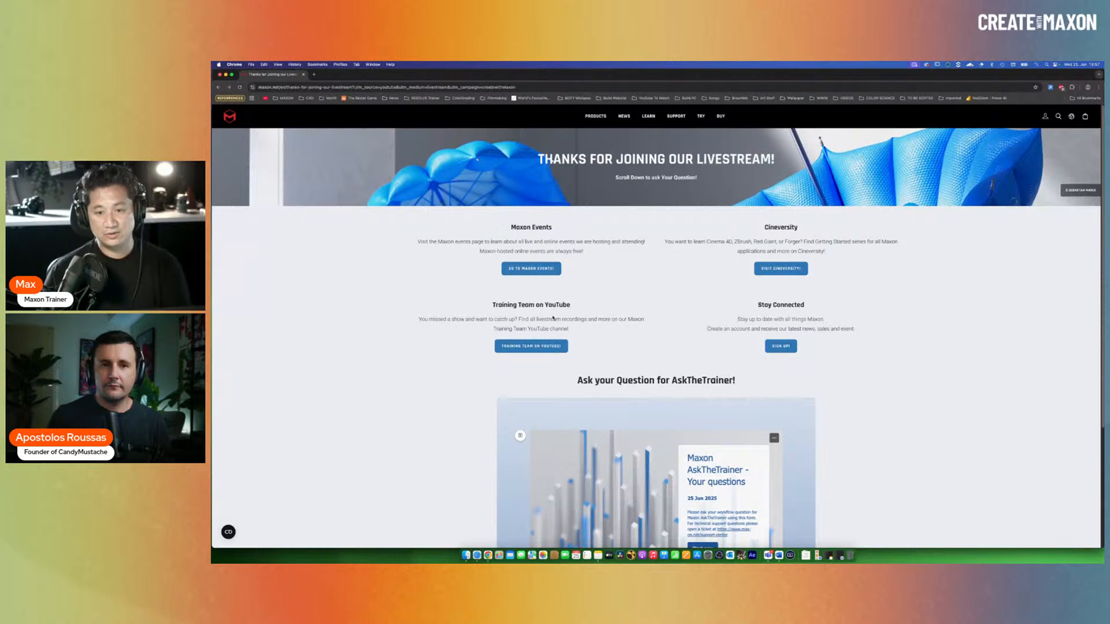
- Open the Maxon Training Team YouTube channel, look over its upcoming streams and playlists, and return to the livestream thank-you page
click(539, 351)
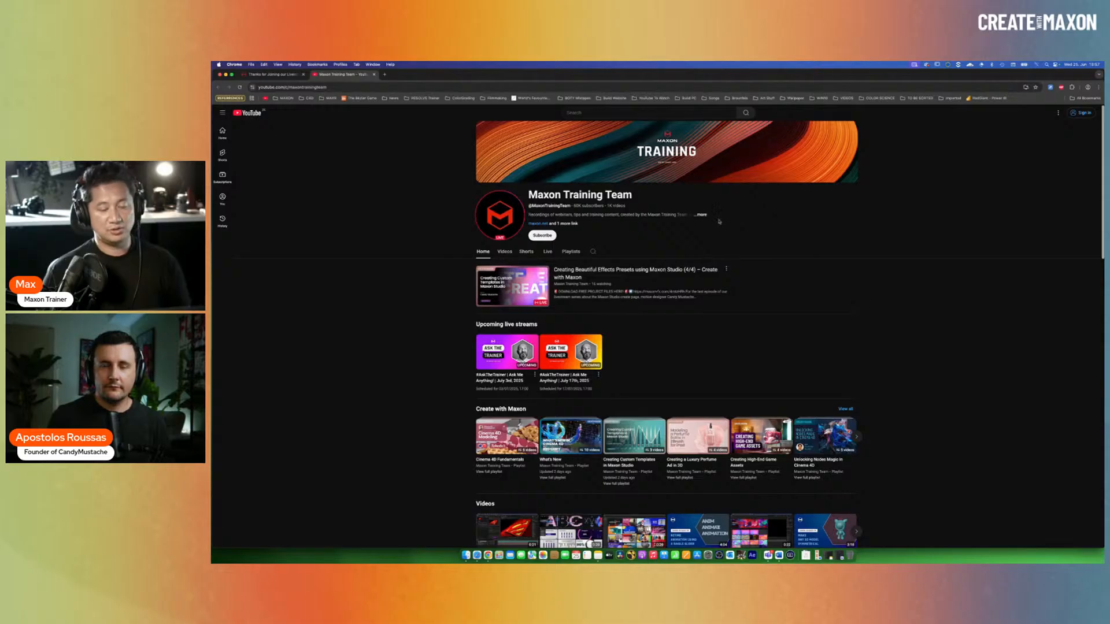
scroll(576, 323, down, 1)
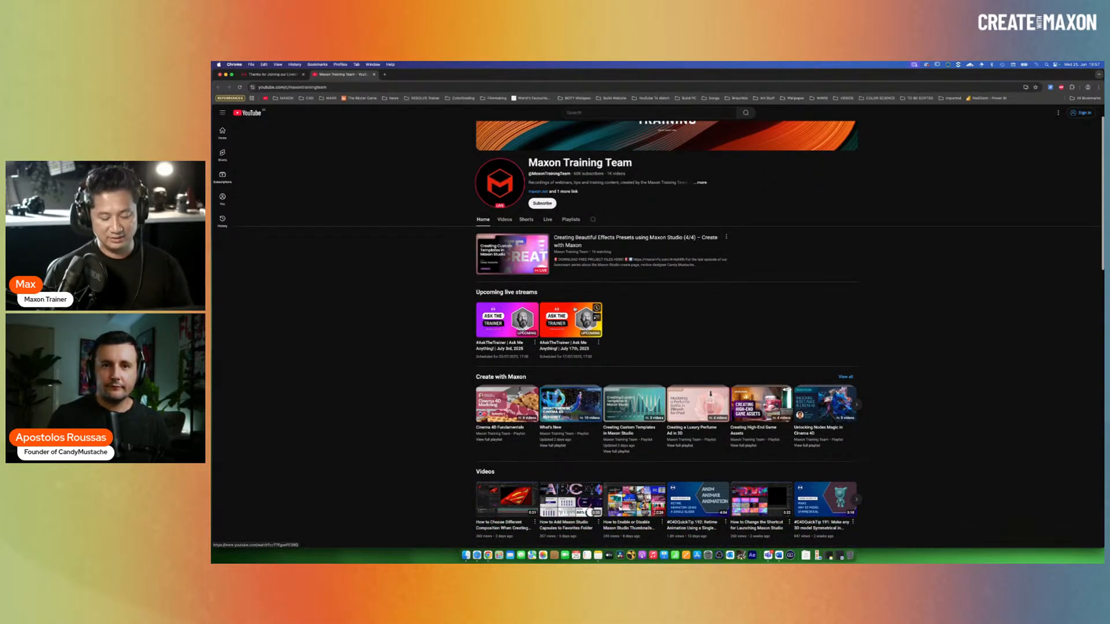
click(278, 74)
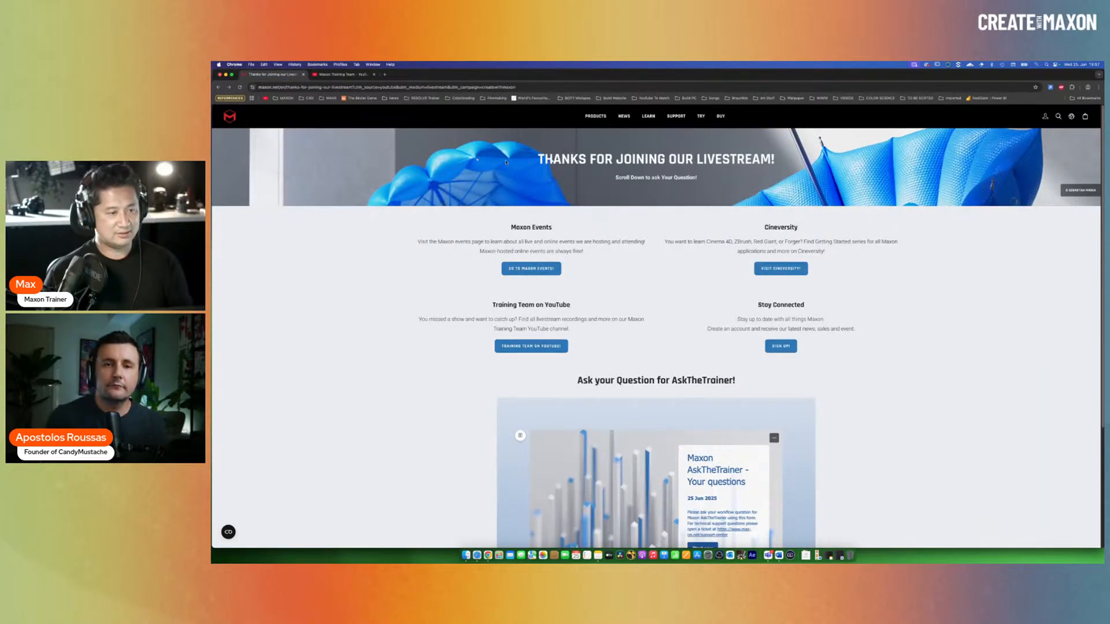